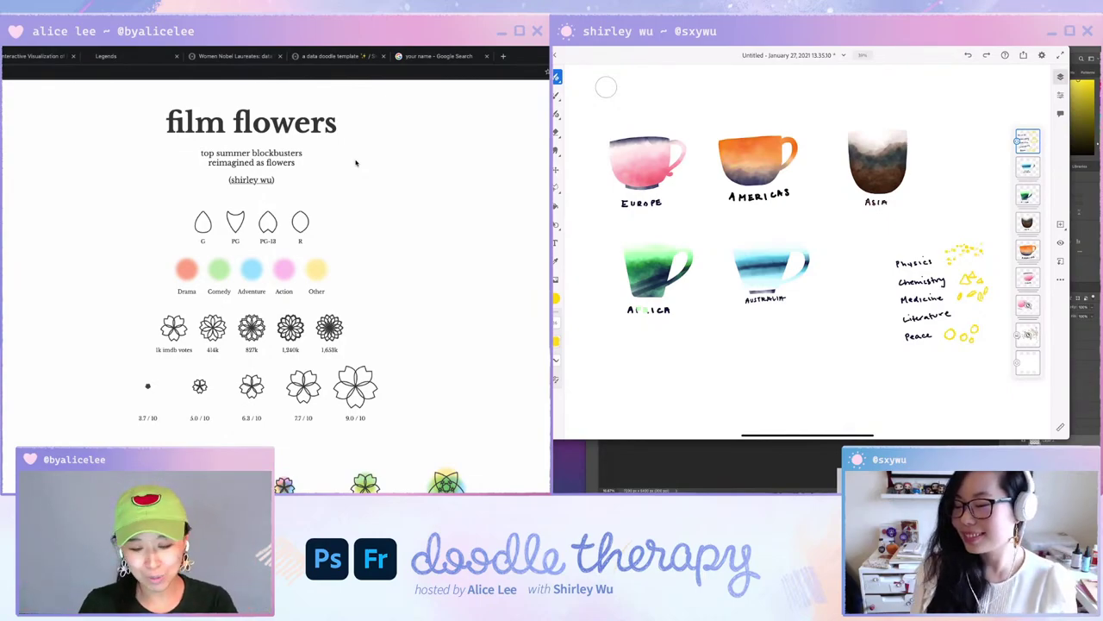
Examine the film flowers legend and the flowers of the most recent years on the page.
mouse_move(303, 167)
mouse_down()
mouse_move(175, 124)
mouse_move(297, 176)
mouse_up()
click(297, 176)
scroll(367, 239, down, 1)
scroll(371, 254, up, 1)
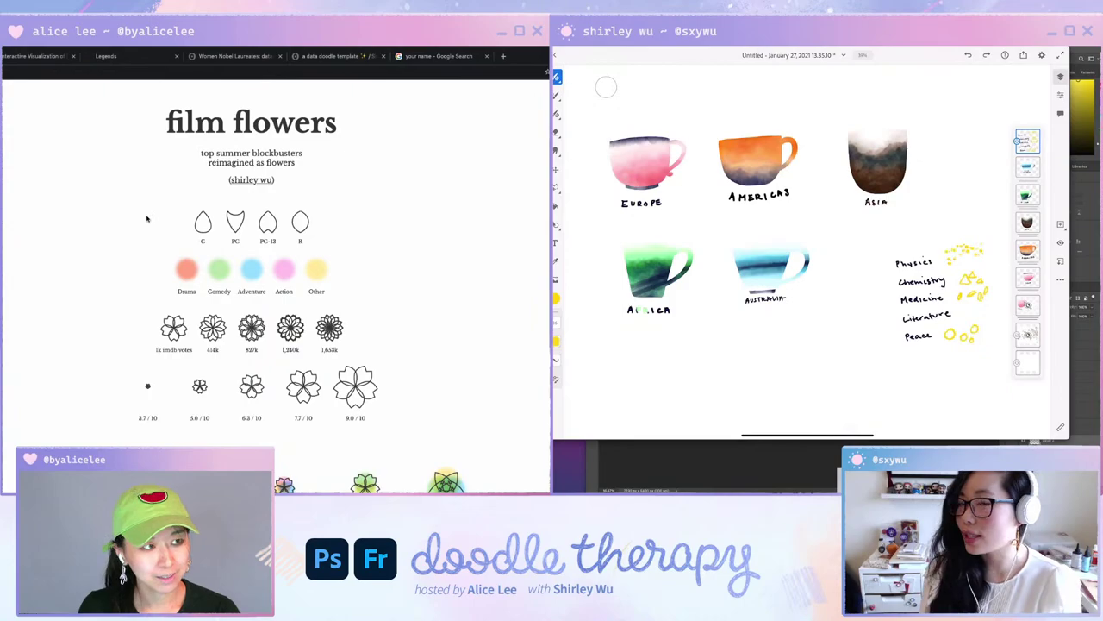
scroll(147, 223, down, 1)
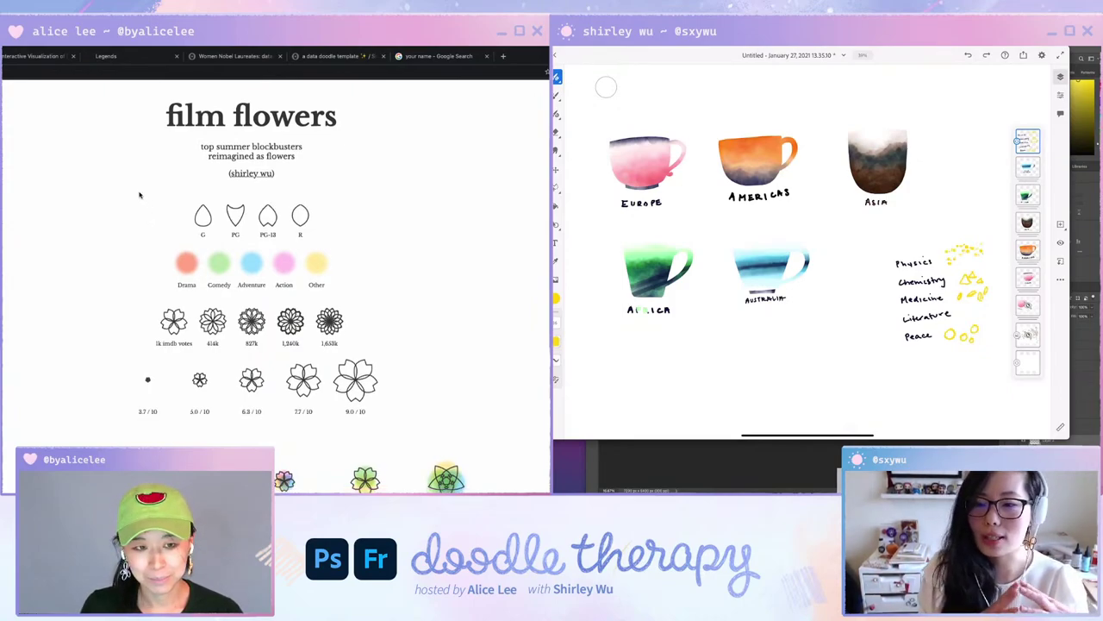
scroll(115, 226, down, 3)
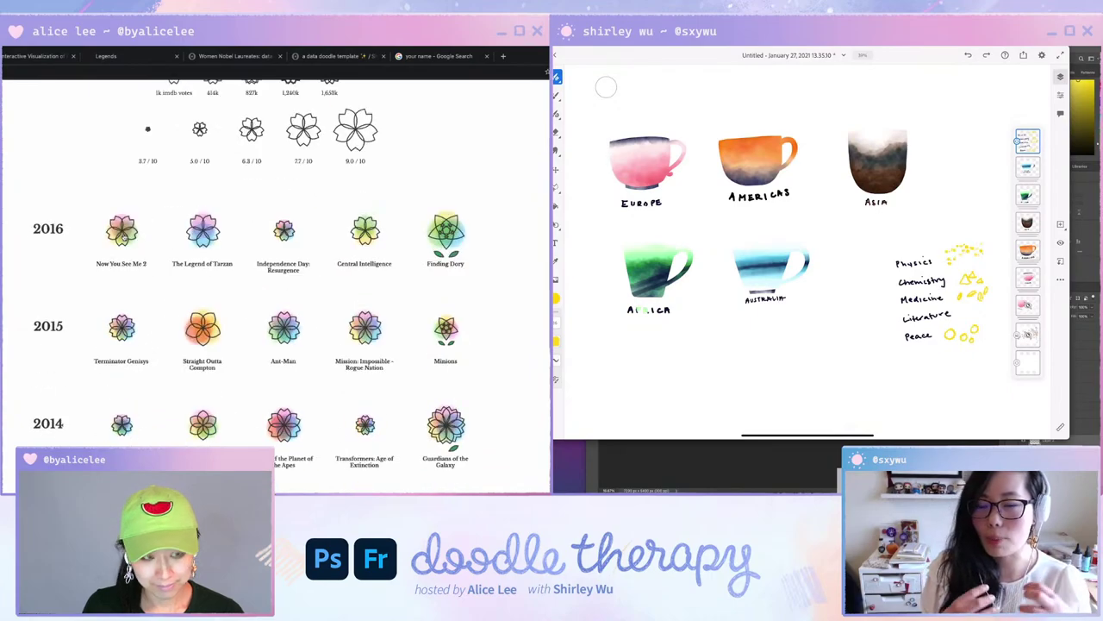
scroll(125, 237, up, 1)
scroll(125, 237, up, 3)
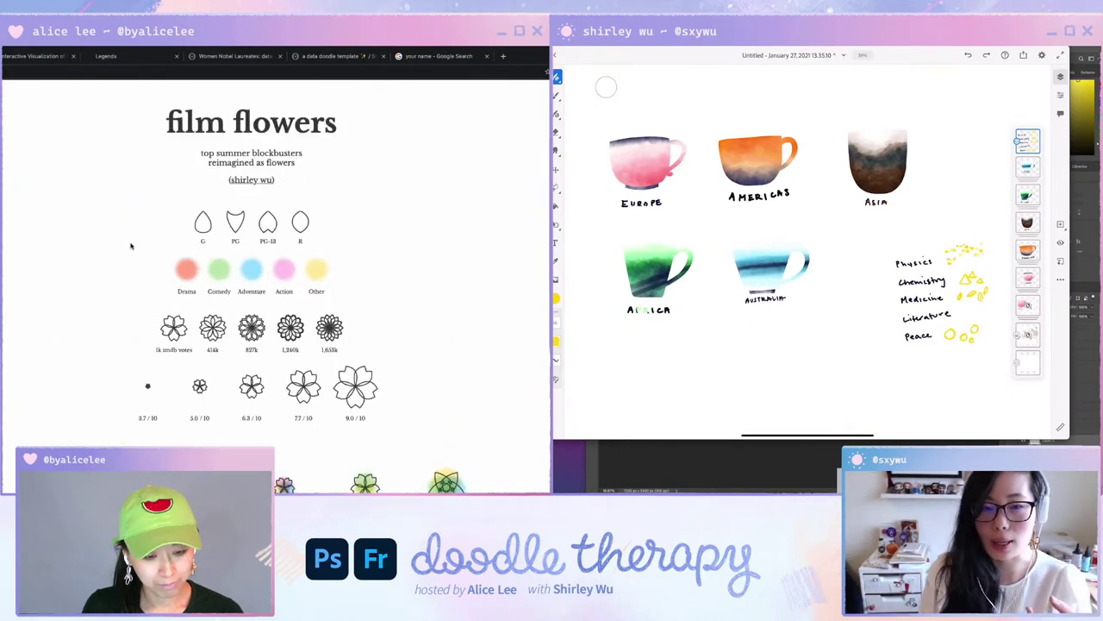
scroll(131, 246, down, 2)
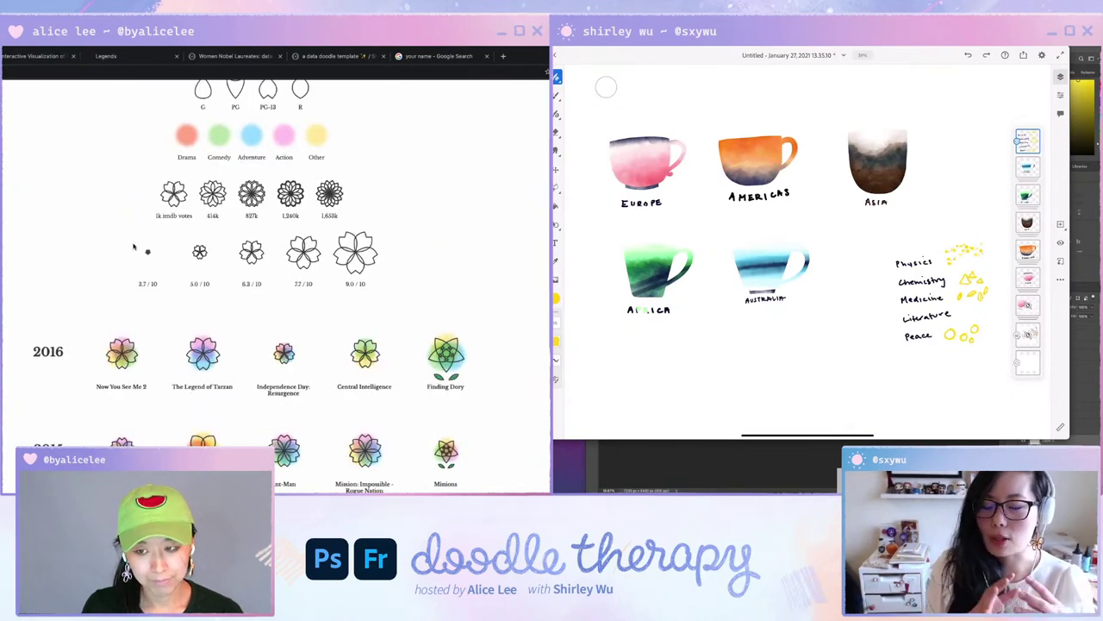
scroll(134, 247, down, 5)
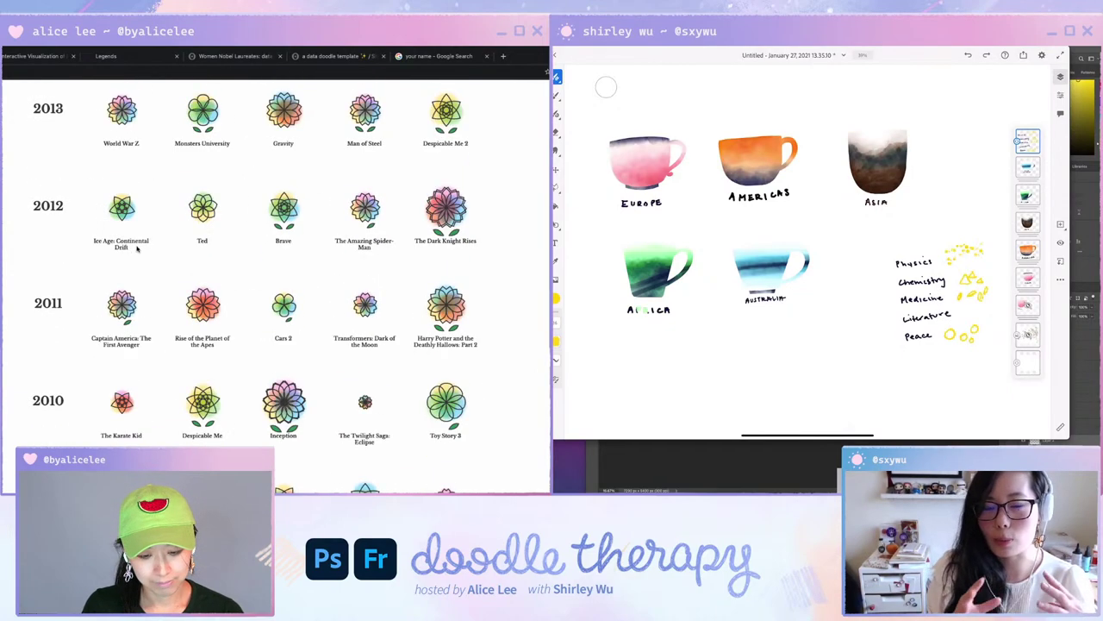
scroll(128, 244, up, 5)
scroll(128, 241, up, 3)
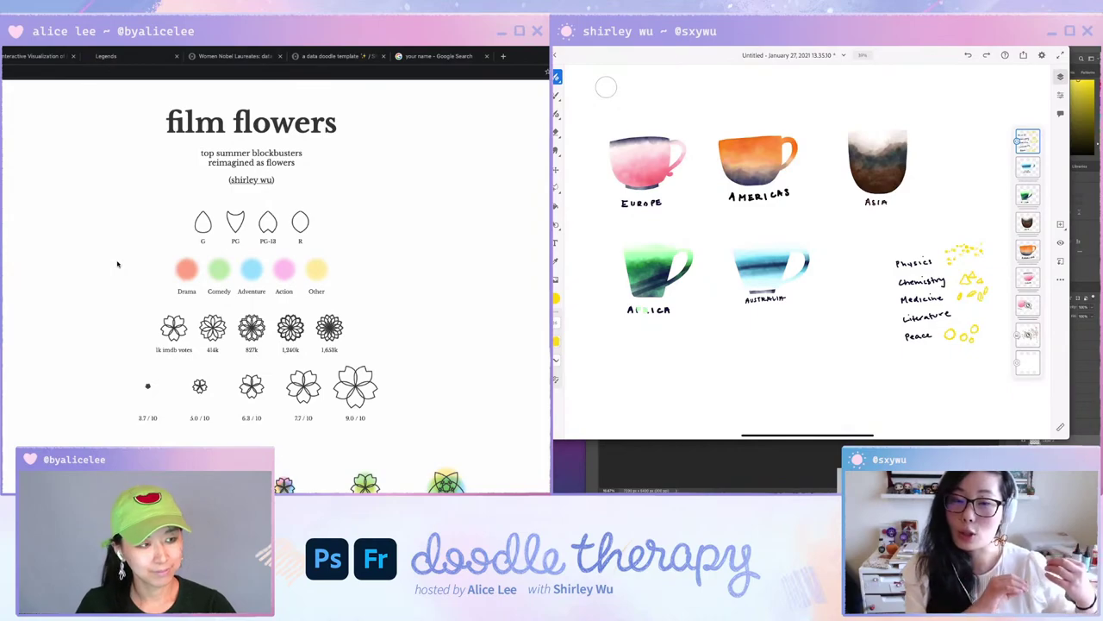
Examine how the film flowers legend encodes rating, genre, votes and score, down to the 2016 flowers.
scroll(117, 263, down, 1)
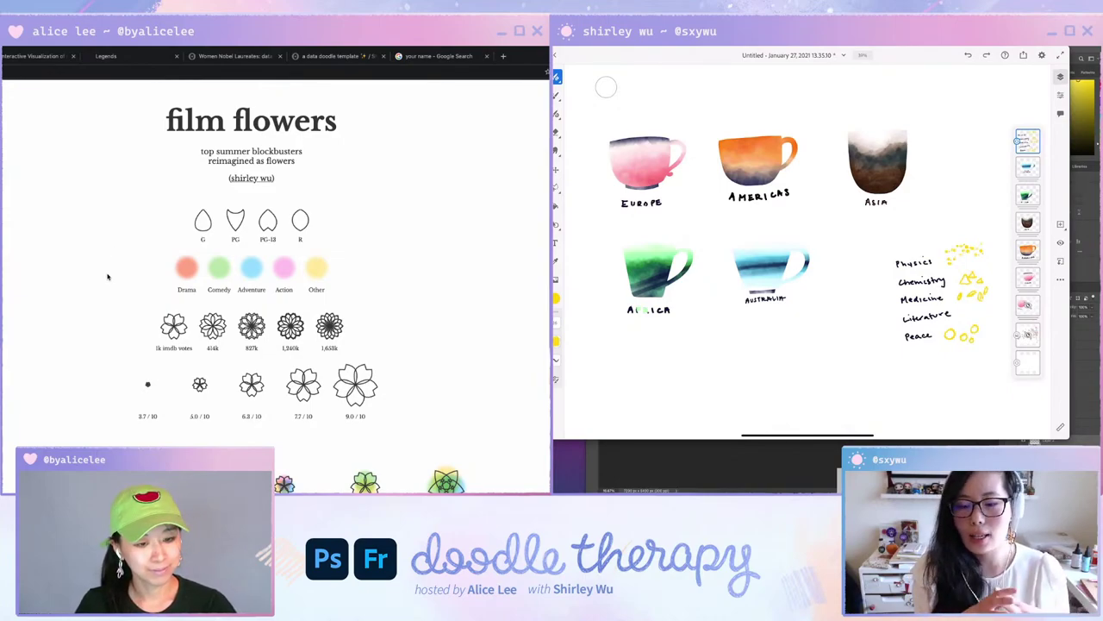
scroll(109, 280, down, 1)
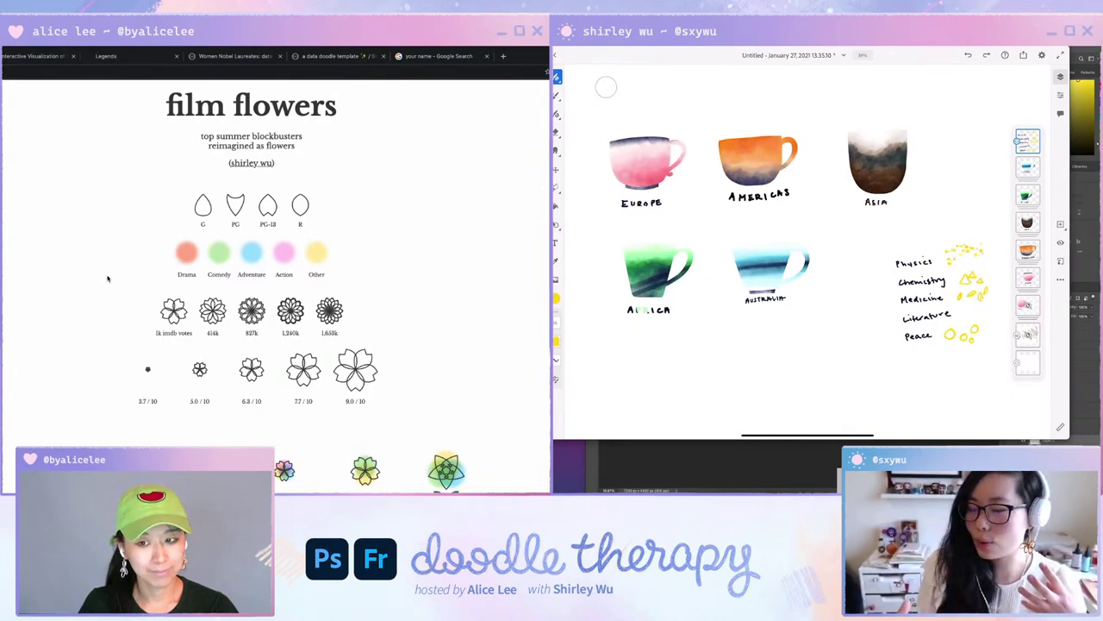
scroll(109, 275, down, 1)
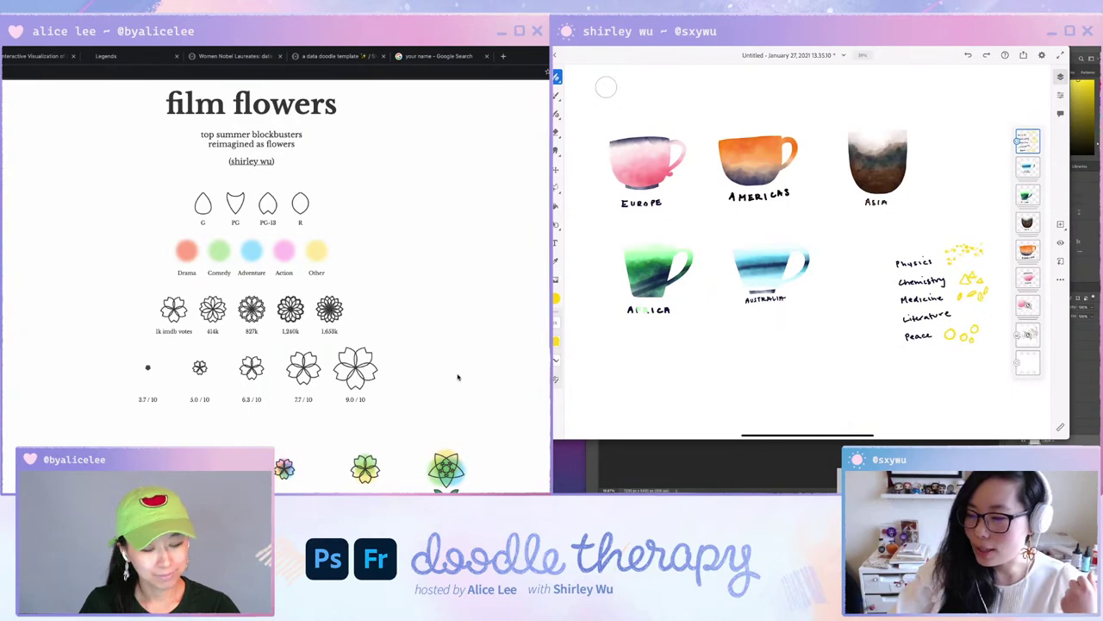
scroll(481, 358, down, 1)
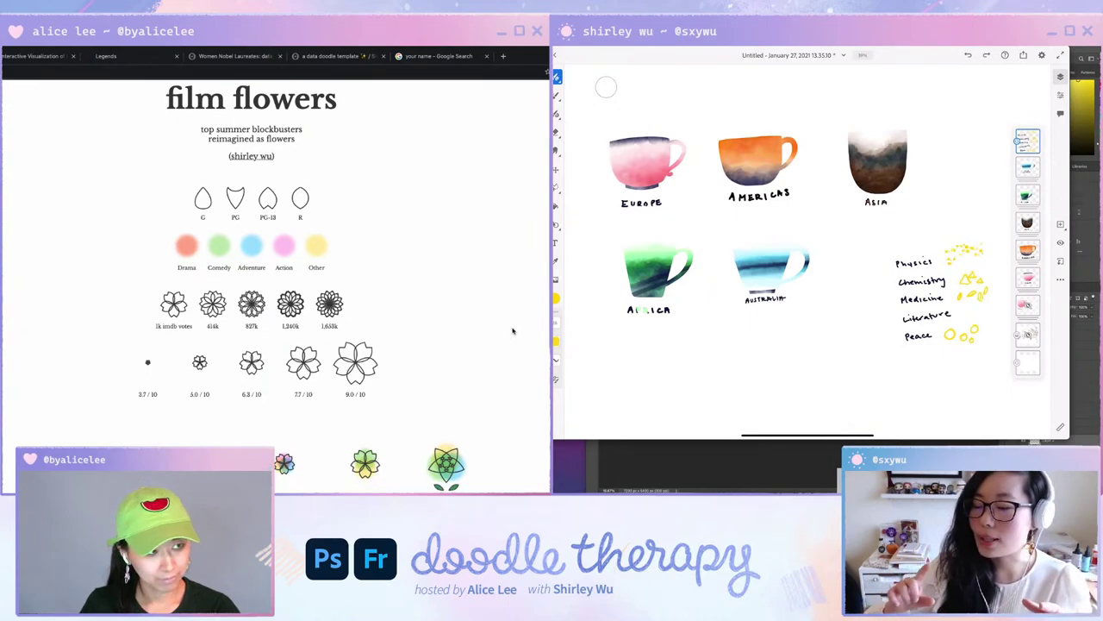
scroll(511, 334, down, 2)
scroll(510, 334, down, 3)
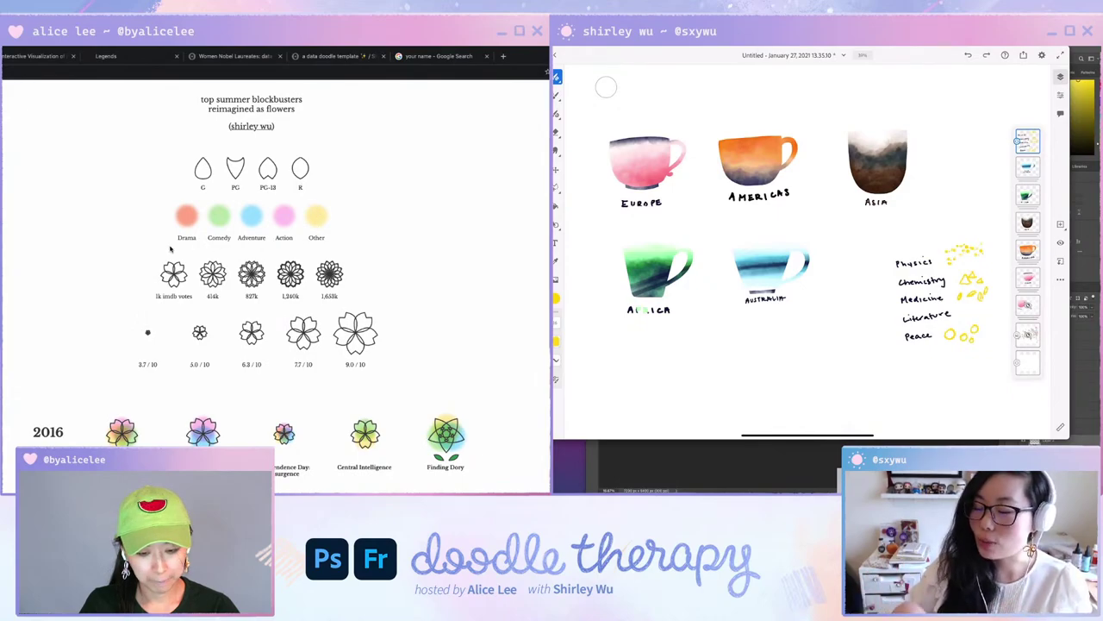
scroll(479, 355, down, 1)
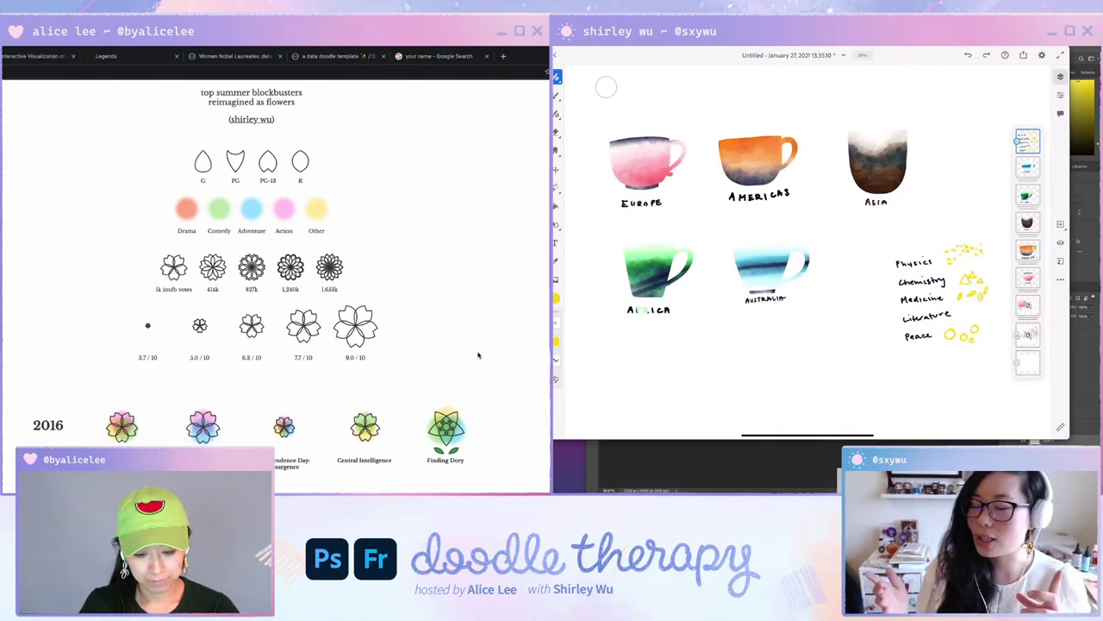
scroll(478, 355, down, 4)
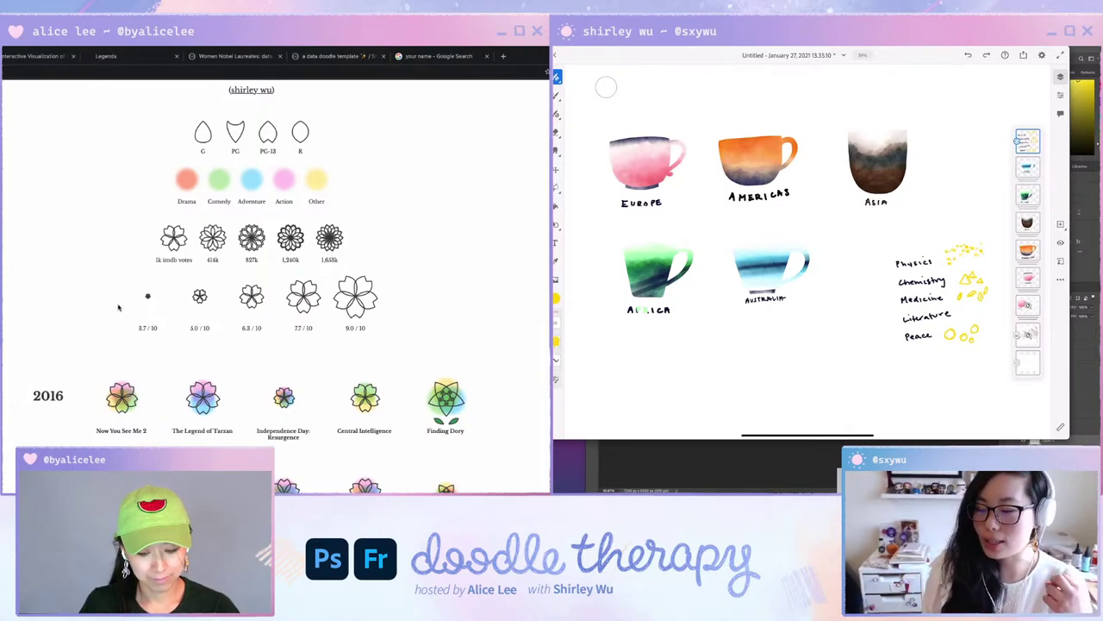
scroll(119, 307, down, 2)
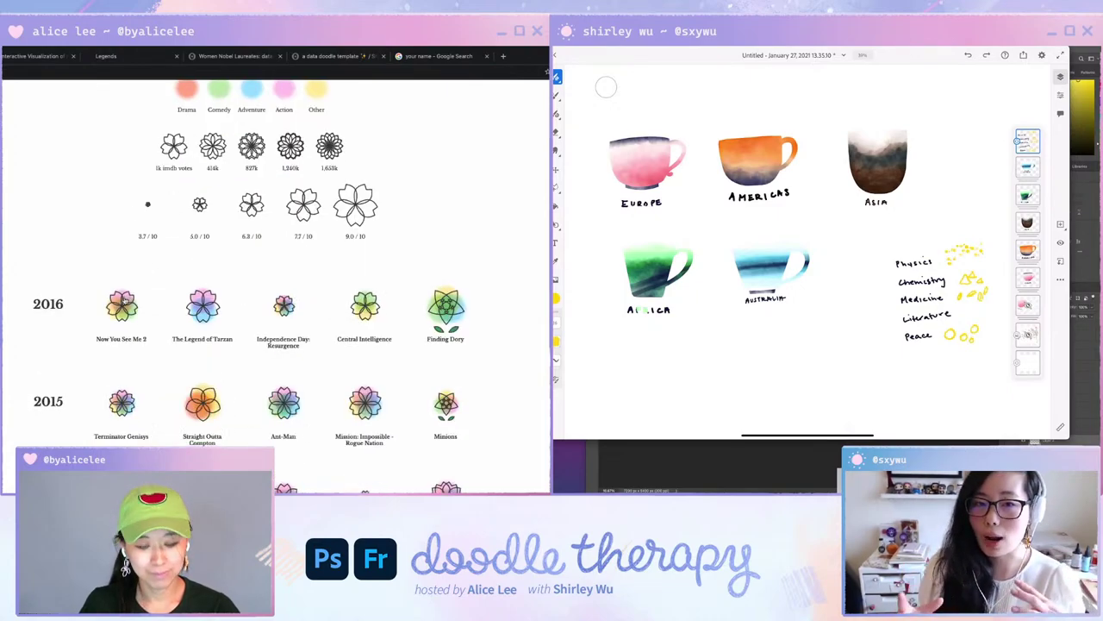
Look through the yearly rows of film flowers from 2014 back to the early 1990s.
scroll(124, 299, down, 5)
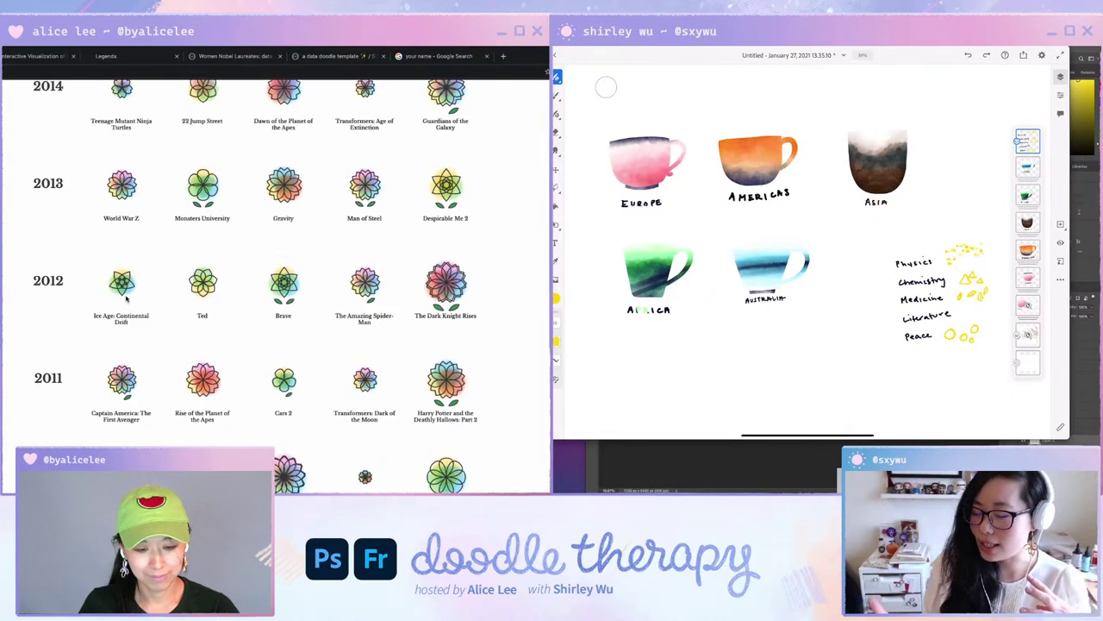
scroll(126, 299, down, 5)
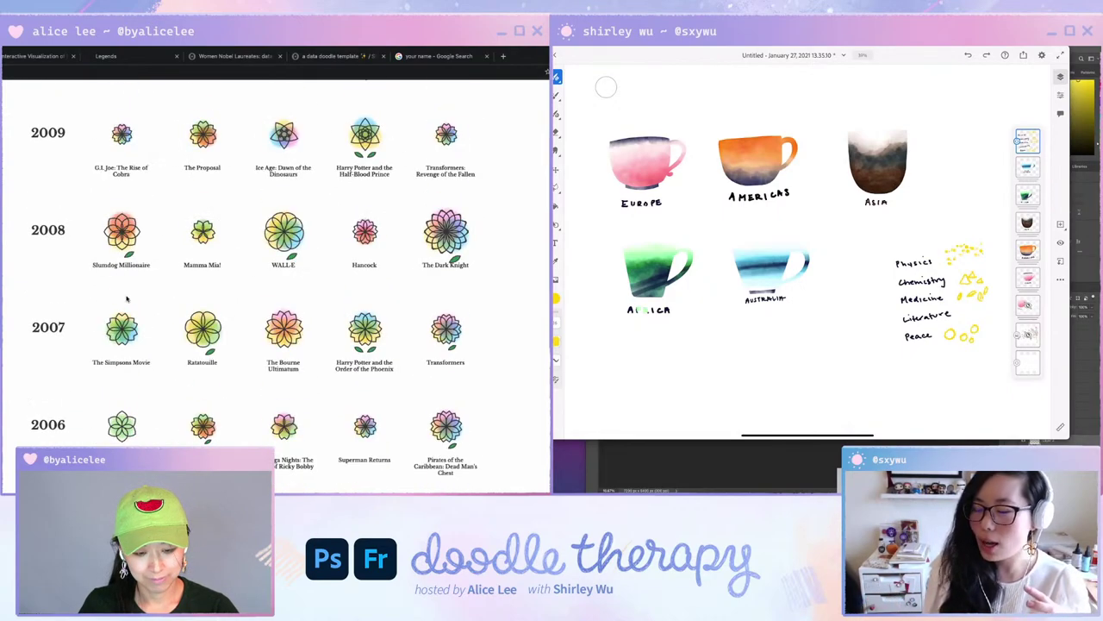
scroll(127, 298, down, 2)
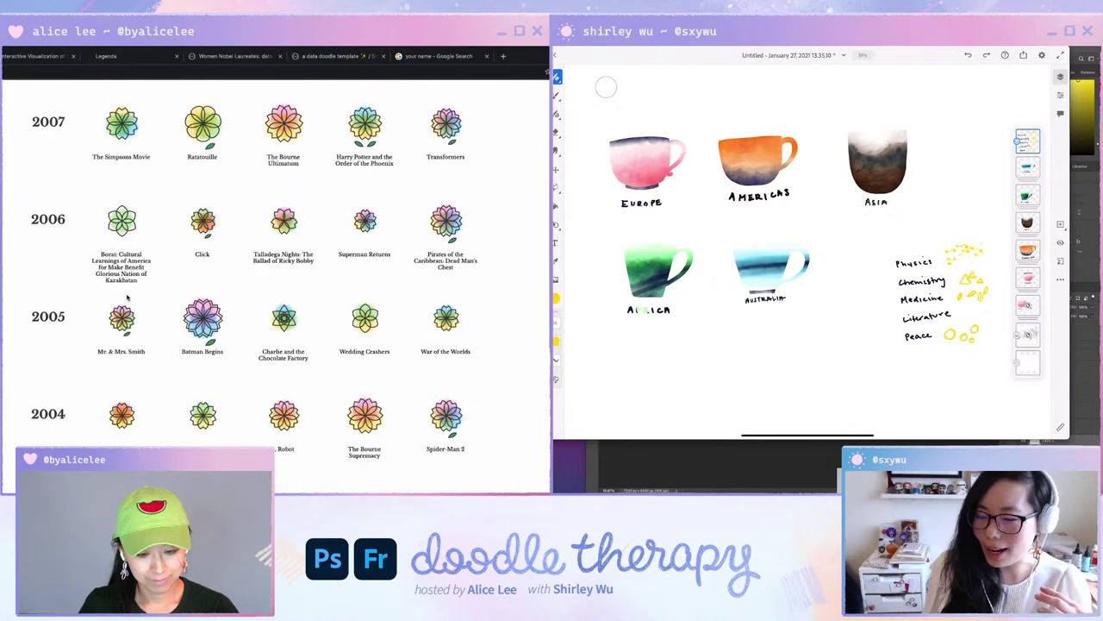
scroll(126, 298, down, 4)
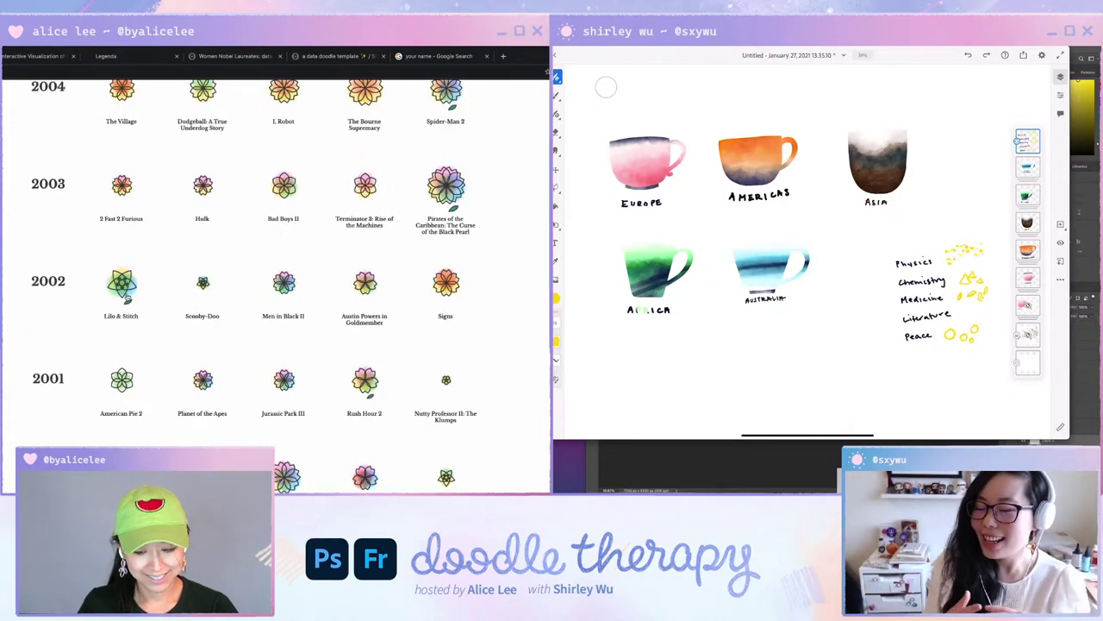
scroll(127, 298, down, 2)
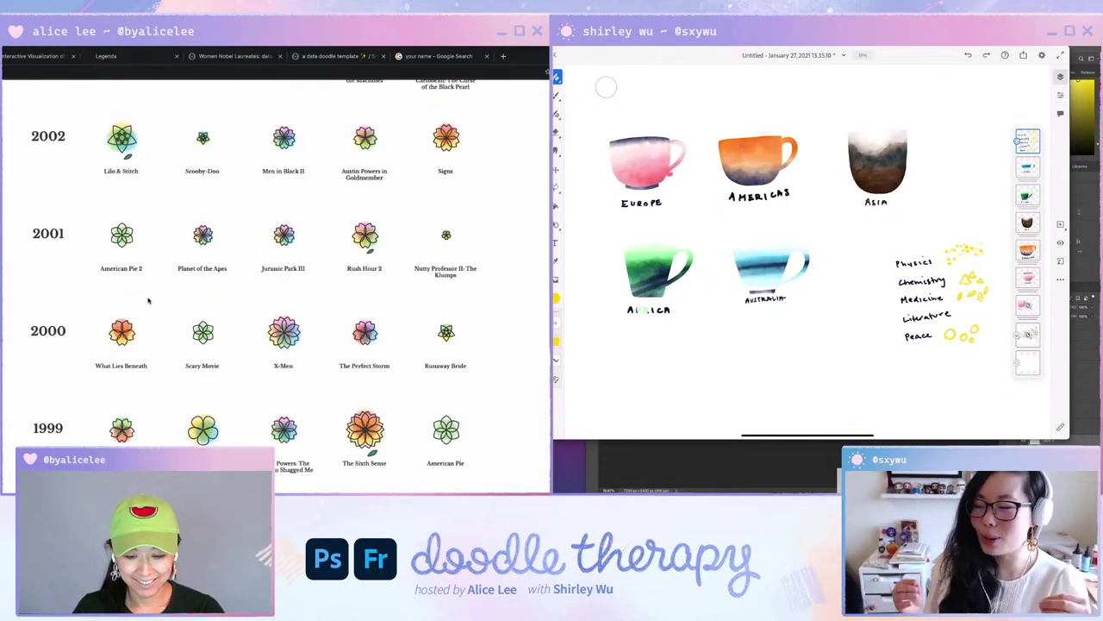
scroll(148, 300, down, 3)
scroll(162, 291, down, 1)
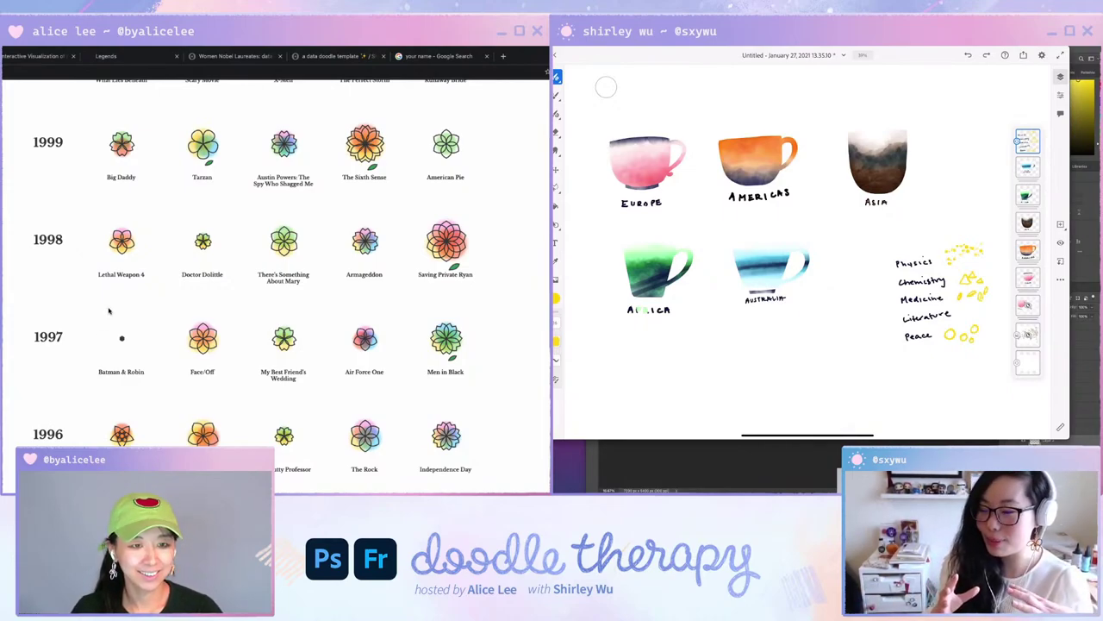
scroll(112, 313, down, 7)
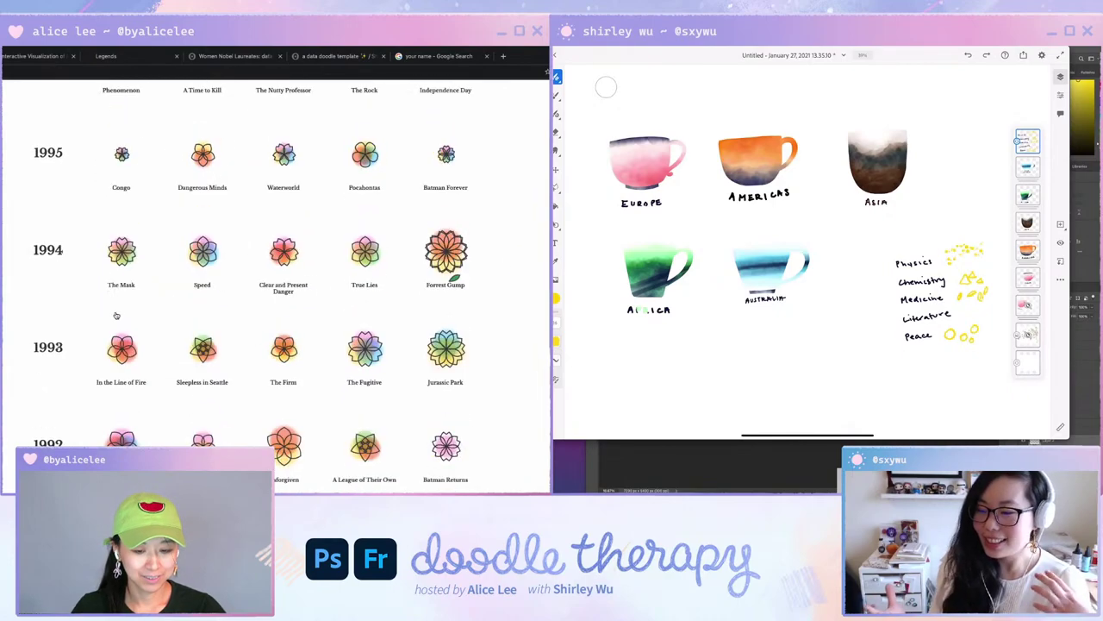
Review the film flowers of the late 1990s and 2000s again, comparing their shapes and colors.
scroll(116, 337, up, 8)
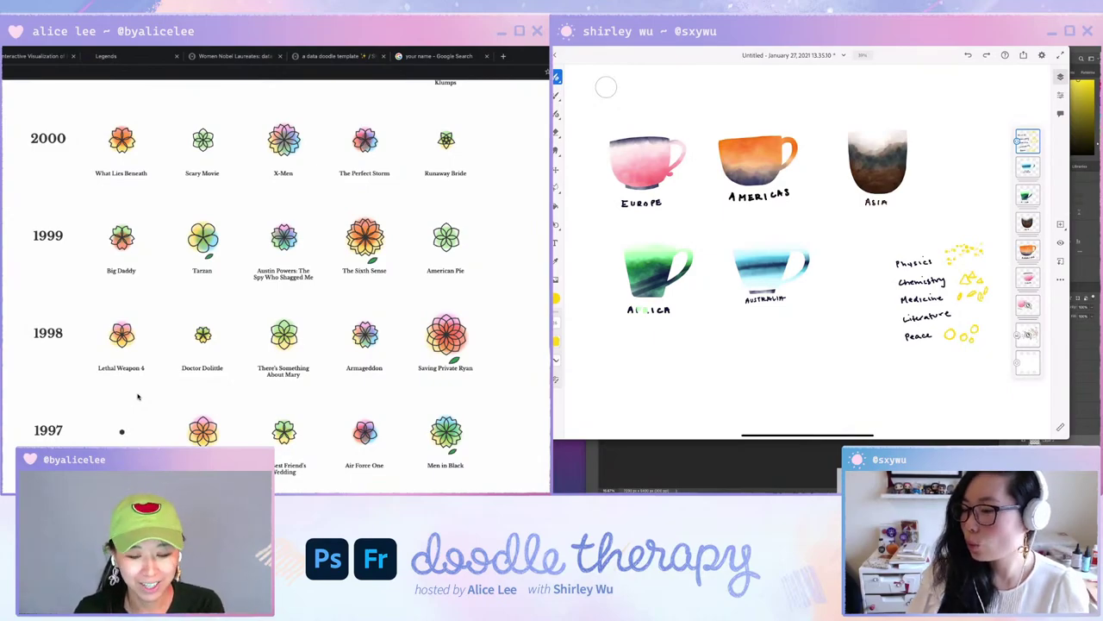
drag(148, 389, 74, 340)
click(33, 311)
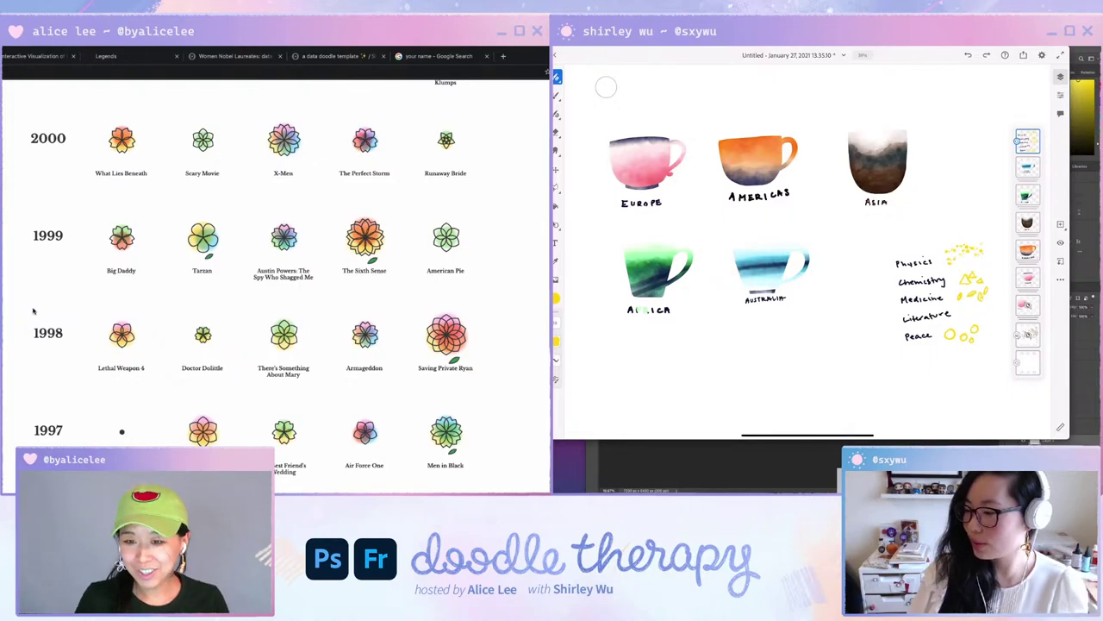
scroll(39, 306, up, 15)
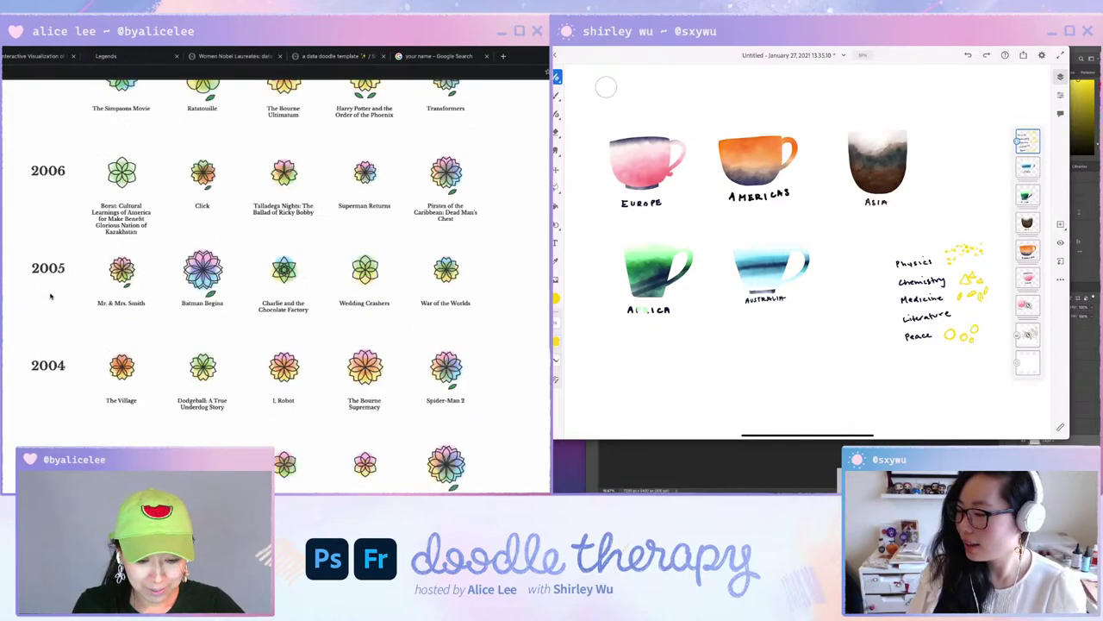
scroll(59, 293, up, 2)
scroll(75, 301, down, 8)
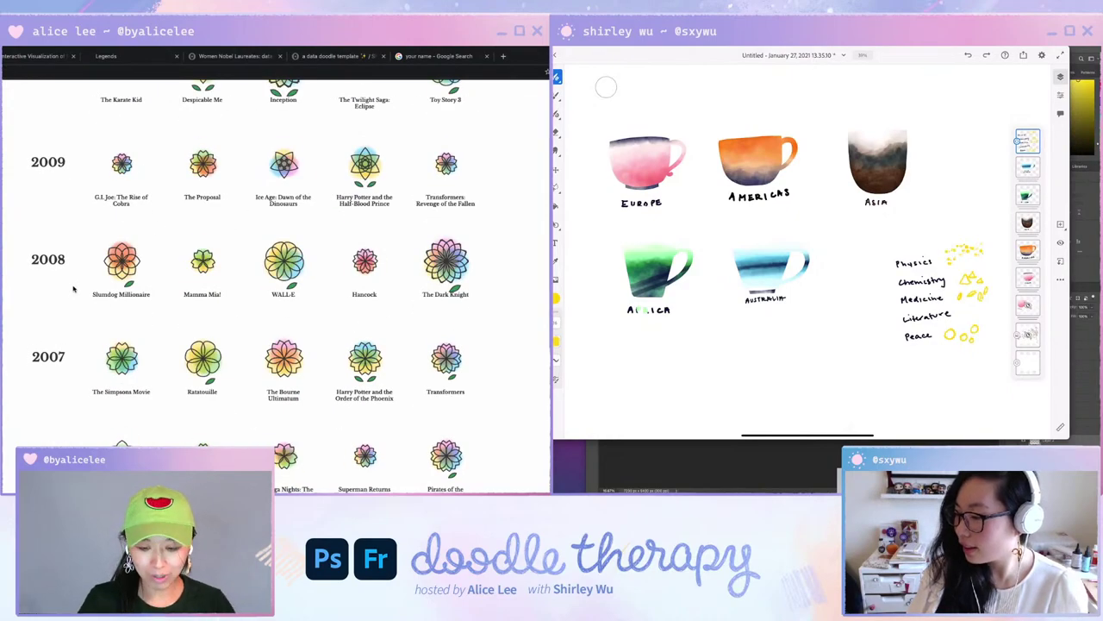
scroll(73, 296, down, 1)
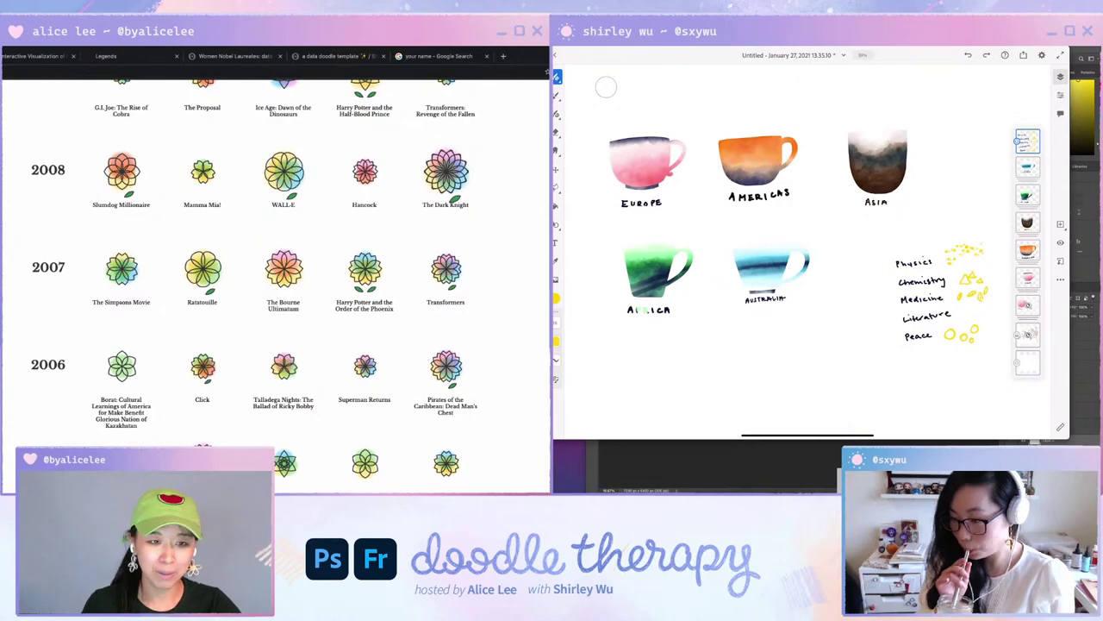
scroll(121, 285, down, 6)
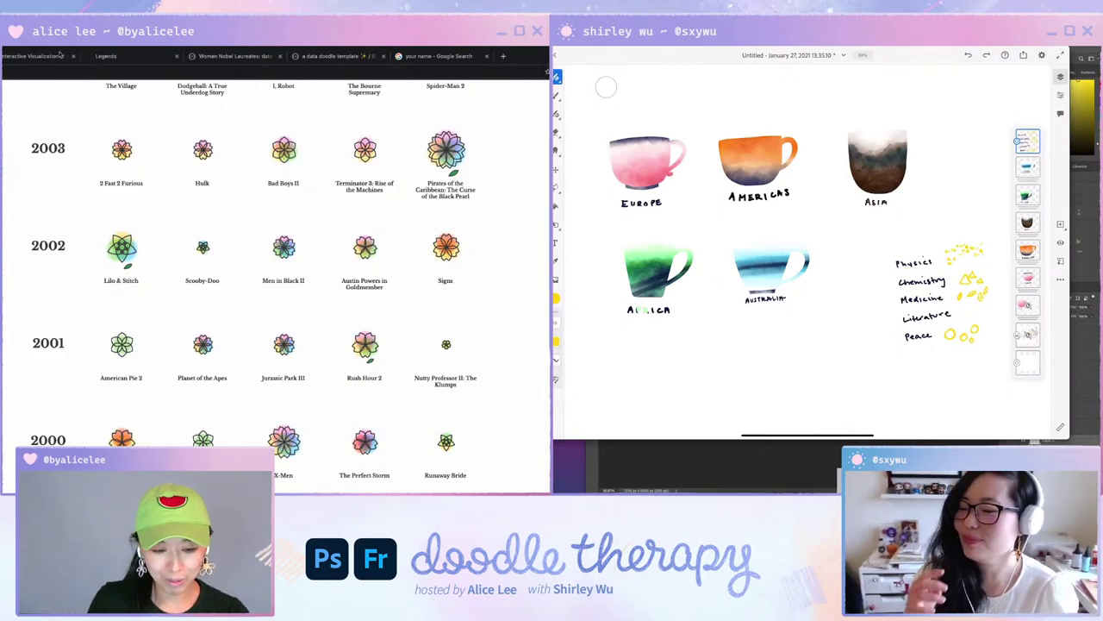
Glance at the Legends visualization and return to the film flowers page.
click(123, 56)
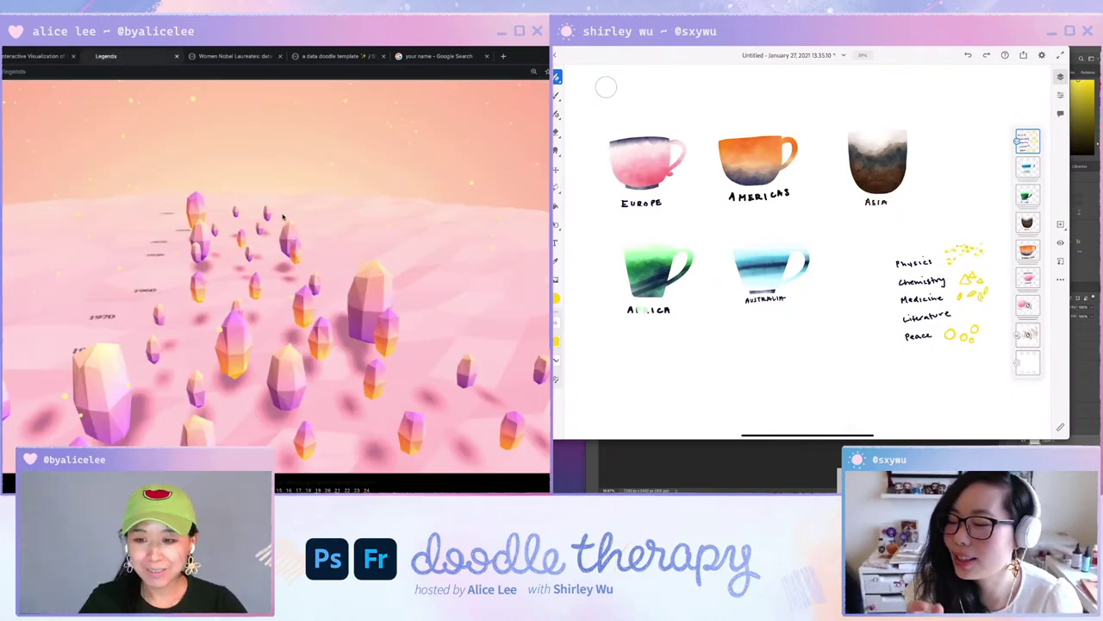
click(4, 56)
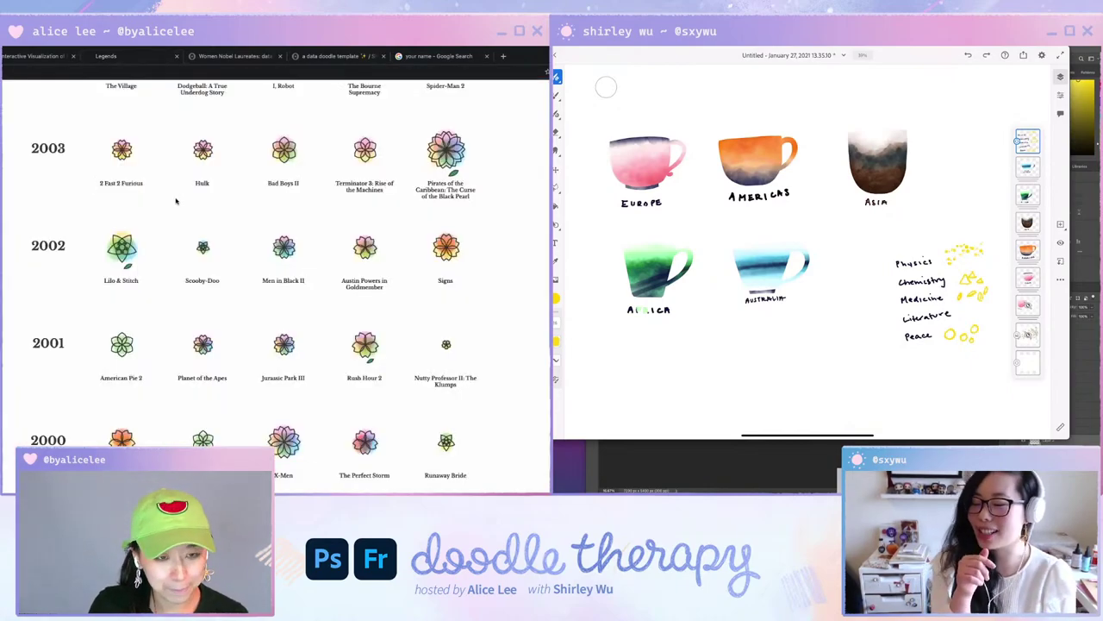
Look through the older film flowers down to 1990, and search the page for "twilight".
scroll(156, 330, down, 5)
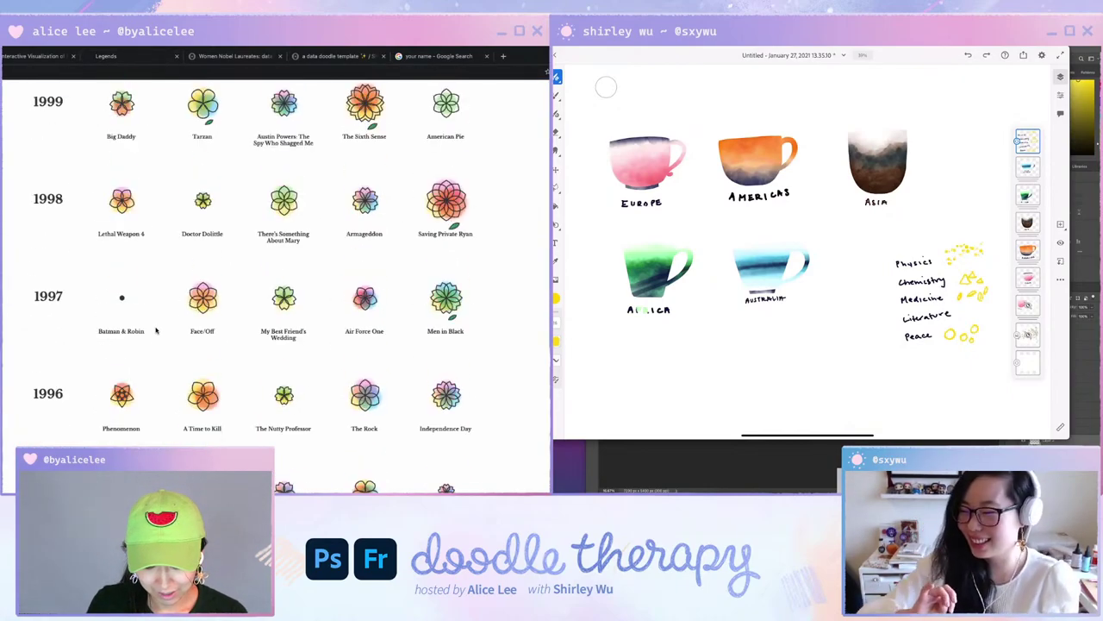
scroll(156, 330, down, 7)
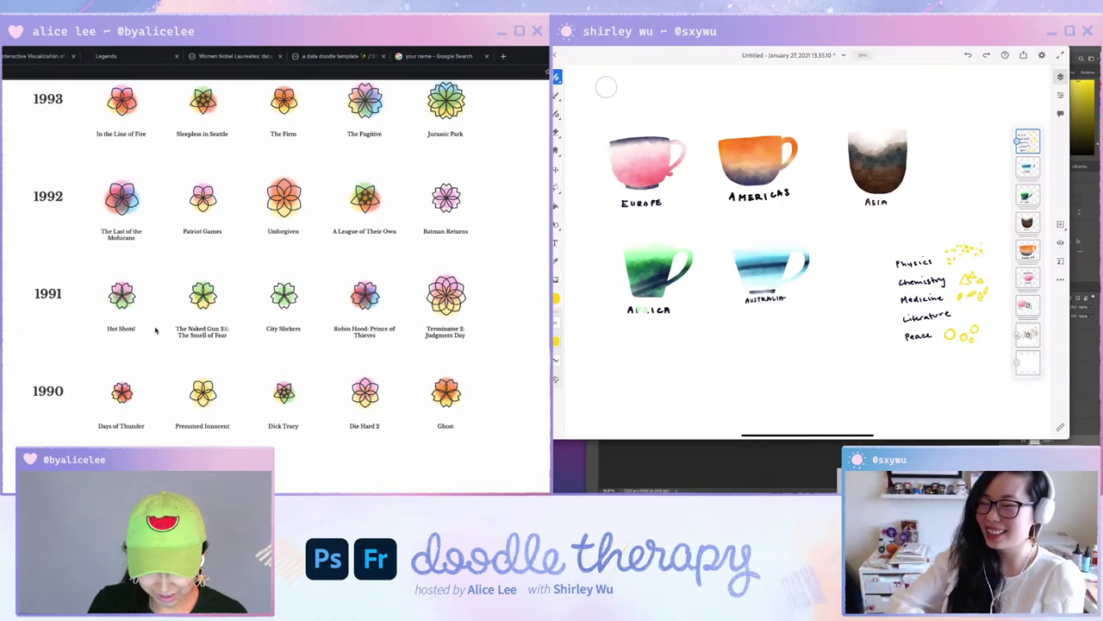
key(ctrl+f)
text(twilight)
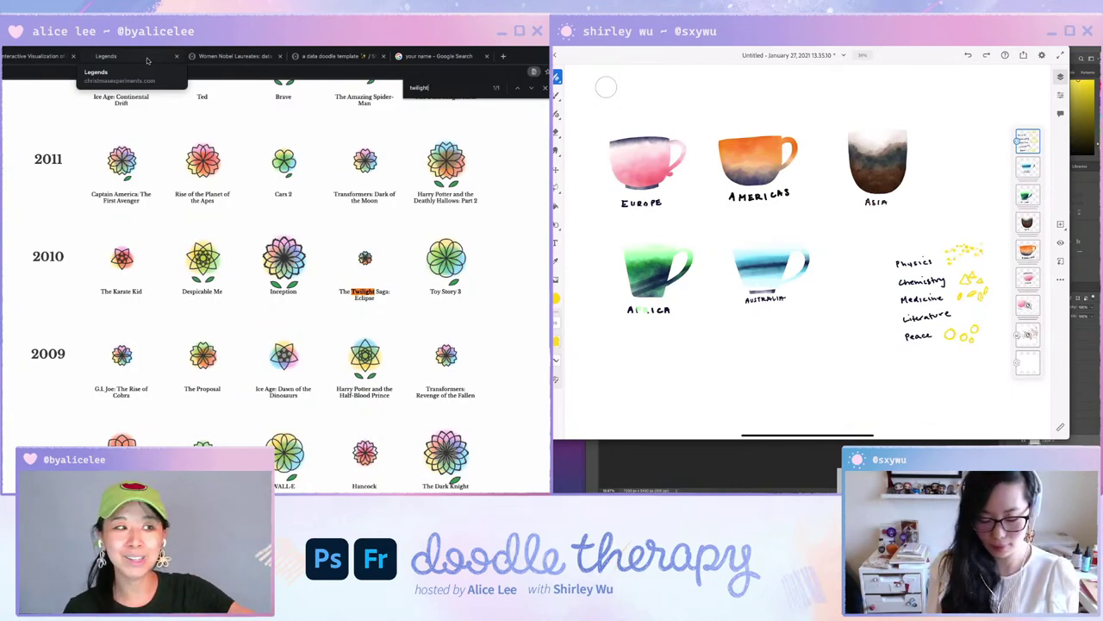
Switch to the Women Nobel Laureates data doodle template notebook and show it from its title.
scroll(810, 245, up, 2)
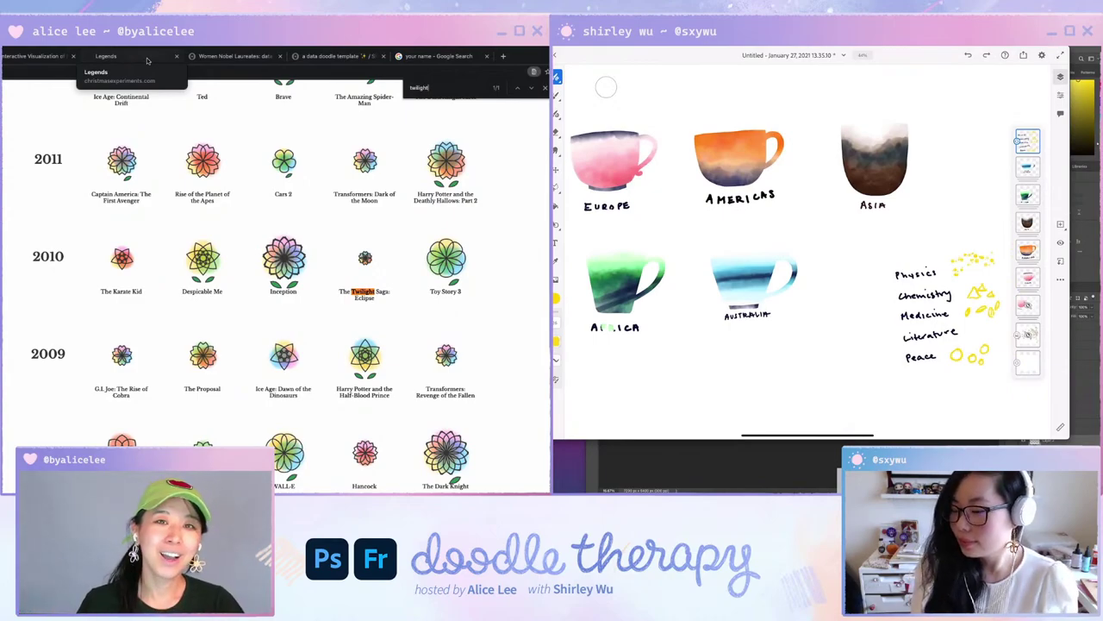
click(232, 57)
scroll(259, 276, up, 10)
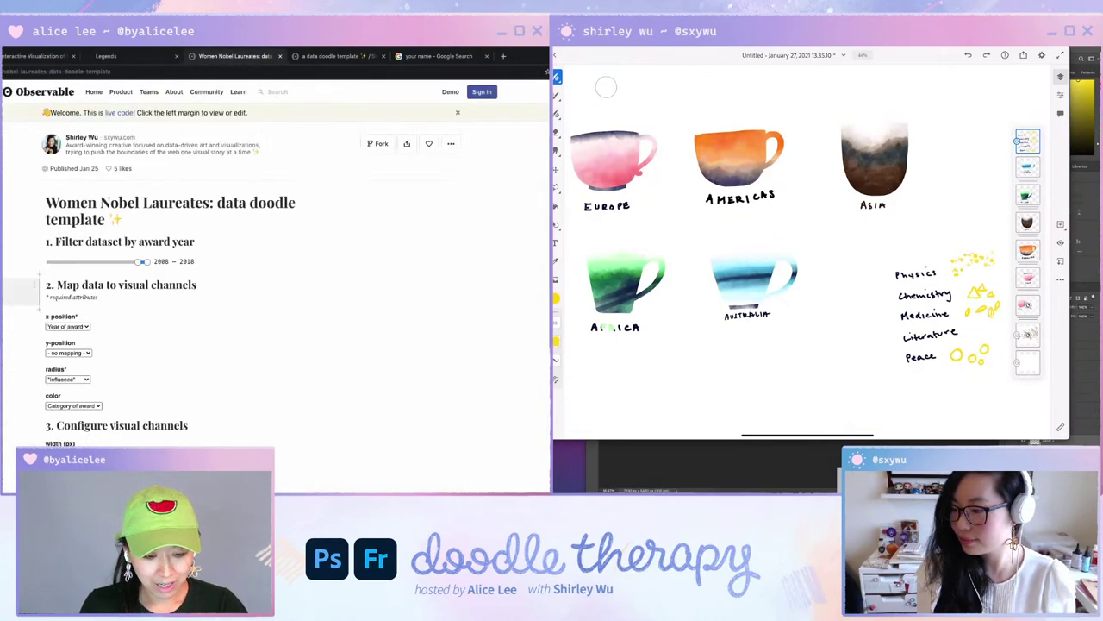
Review the template's channel mapping and configuration settings, and look around the crystal landscape in the Legends visualization.
scroll(258, 250, down, 1)
scroll(276, 259, down, 5)
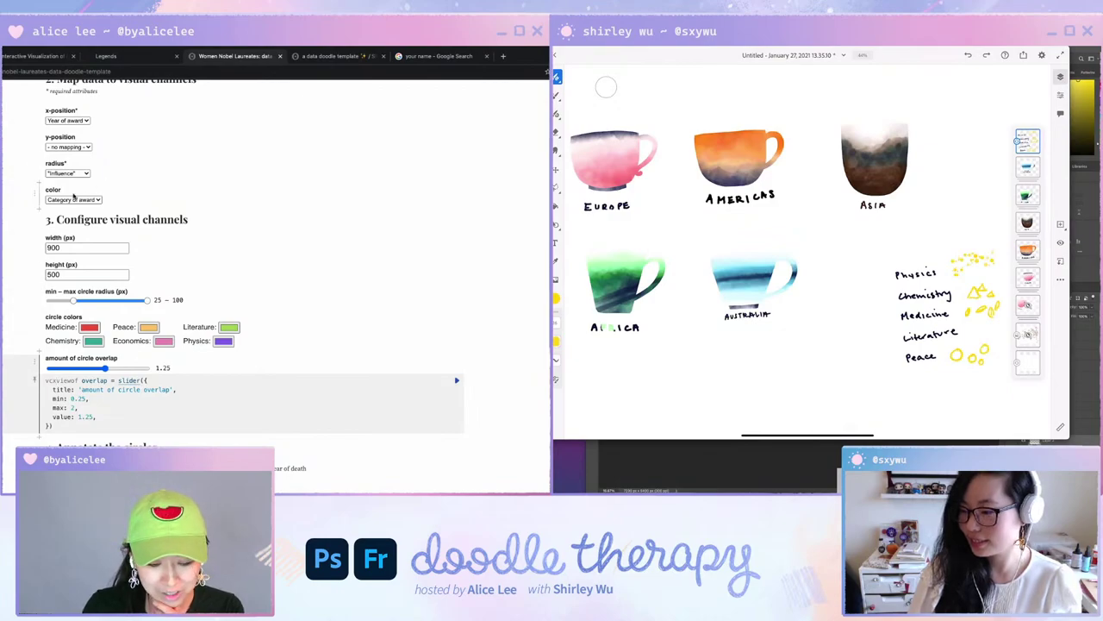
click(163, 62)
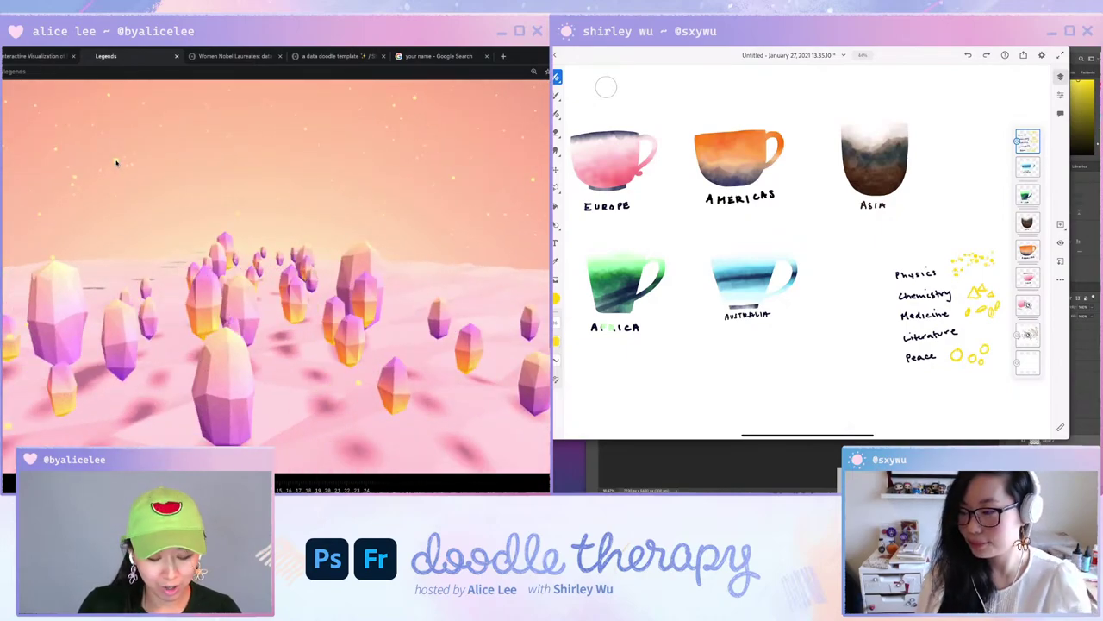
drag(76, 180, 169, 188)
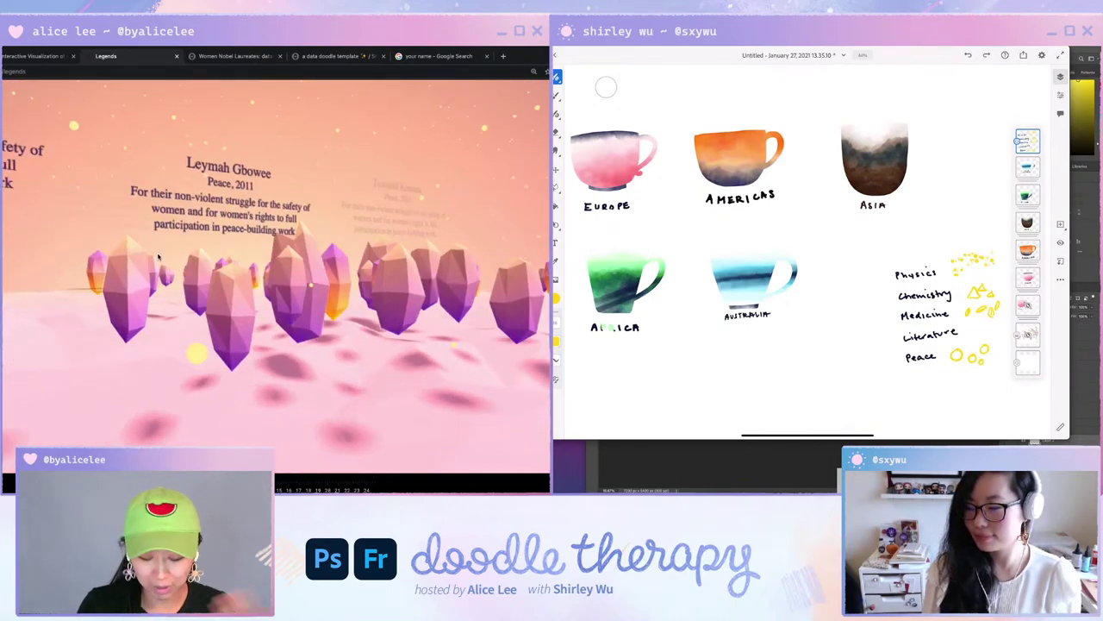
drag(293, 308, 227, 309)
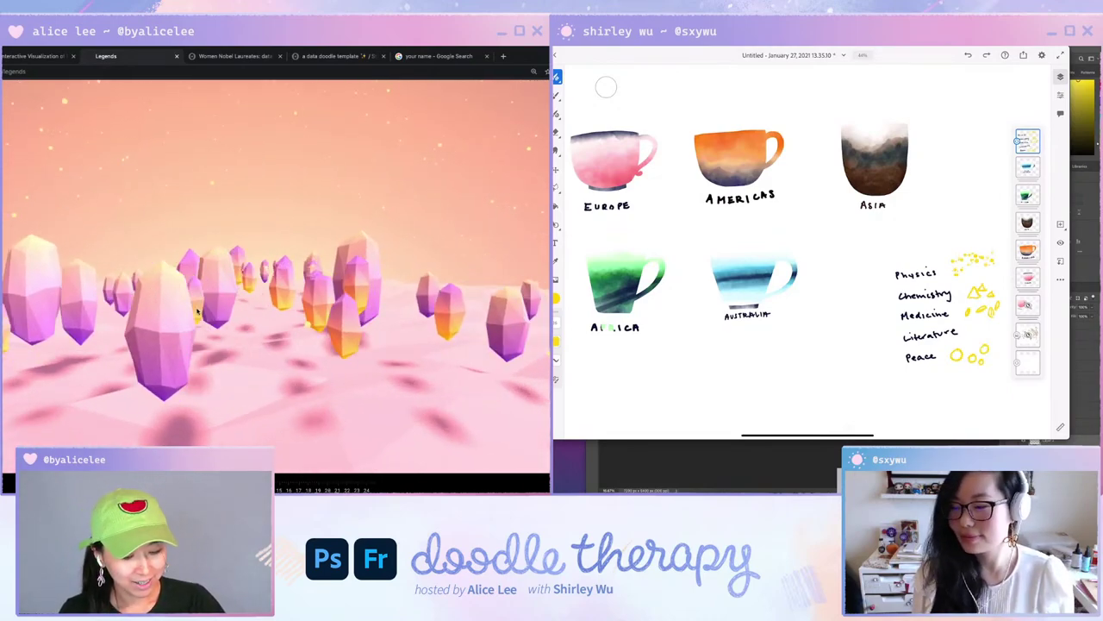
Return to the Women Nobel Laureates notebook, and open and collapse the code of its "Configure visual channels" heading and height cells.
click(209, 57)
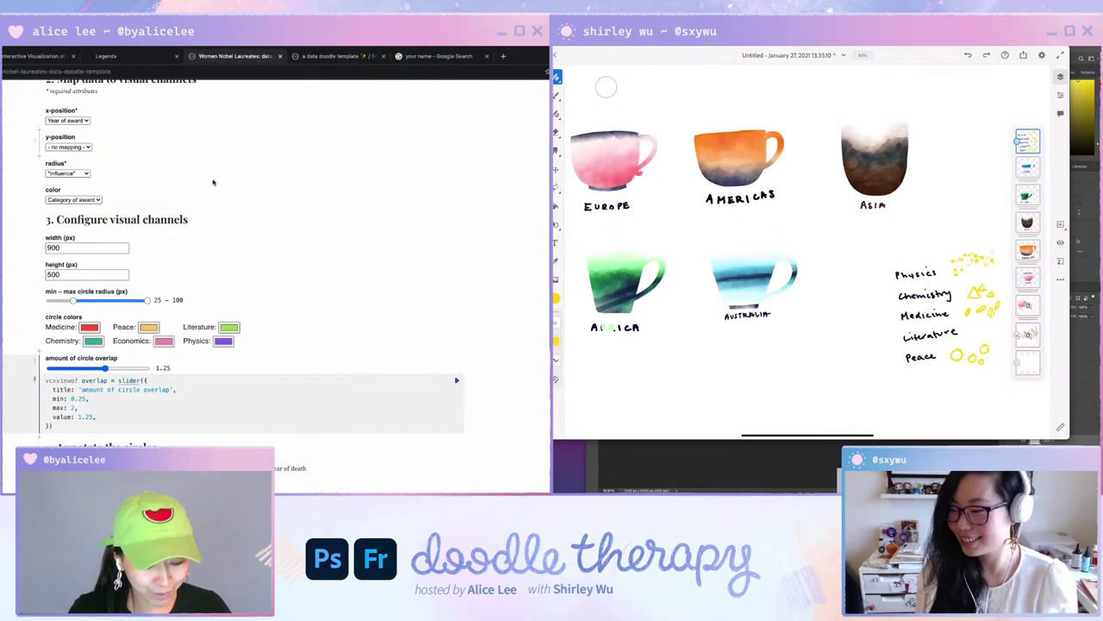
drag(217, 182, 26, 219)
click(26, 219)
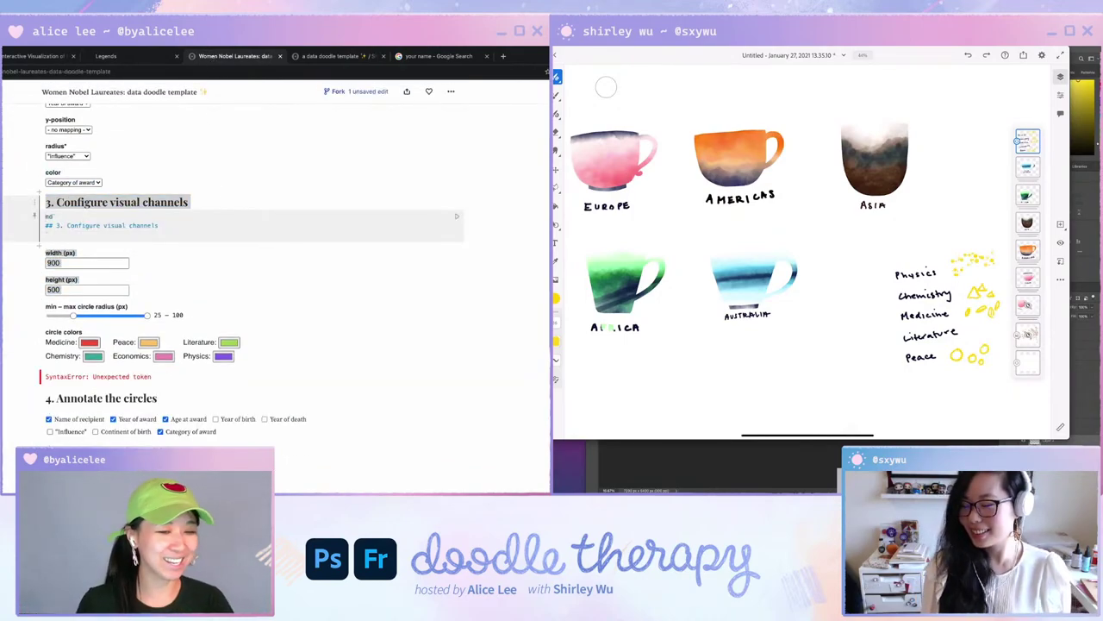
click(35, 282)
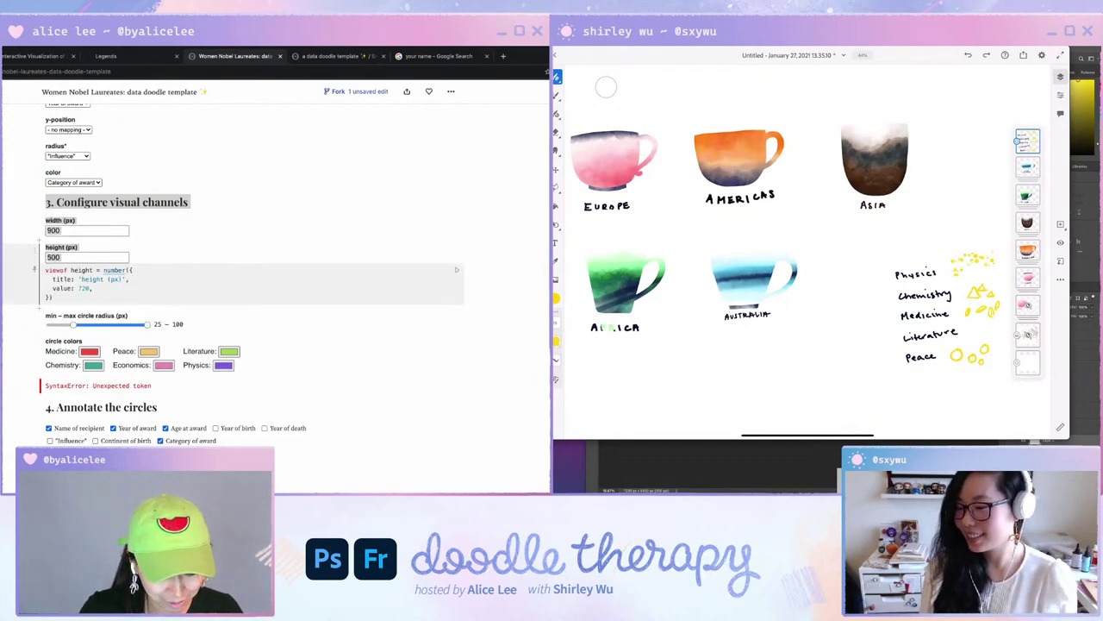
click(25, 256)
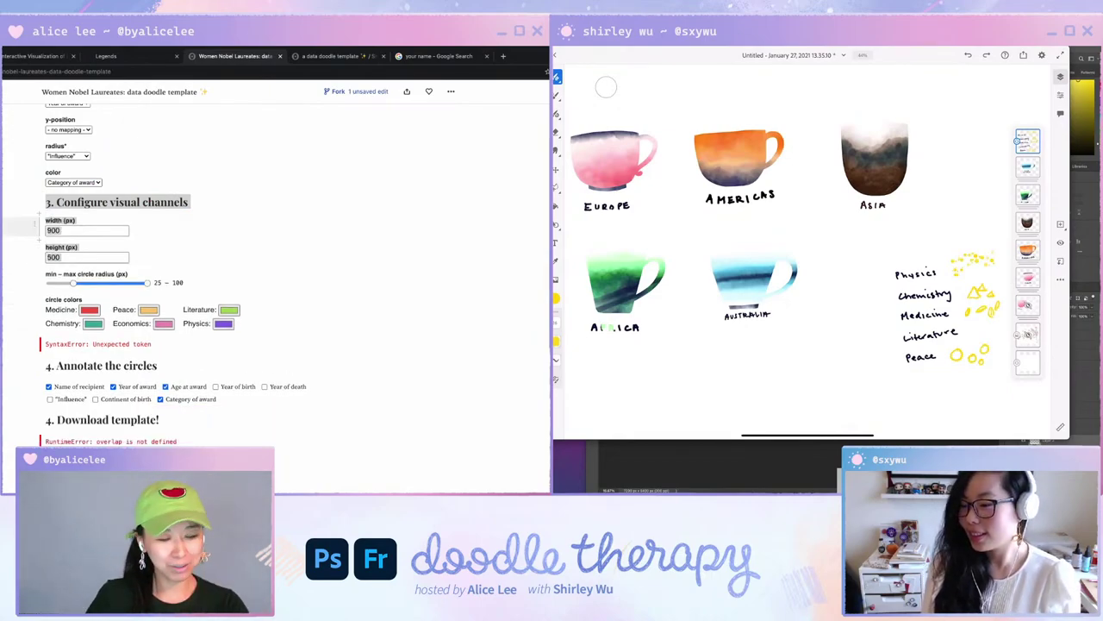
scroll(36, 233, up, 3)
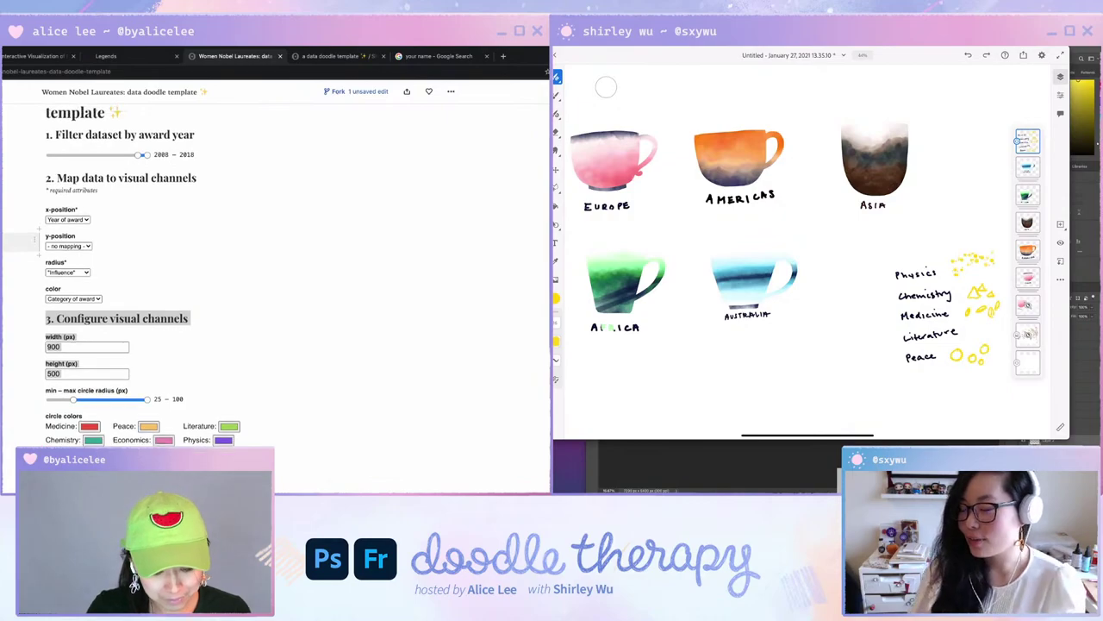
scroll(172, 258, up, 1)
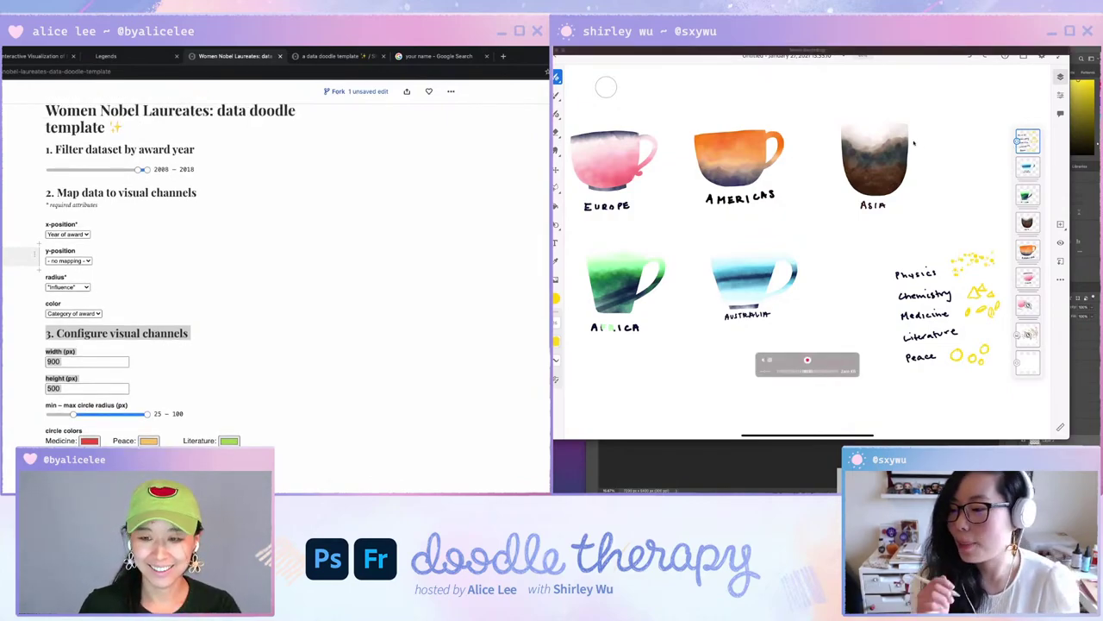
scroll(35, 255, up, 1)
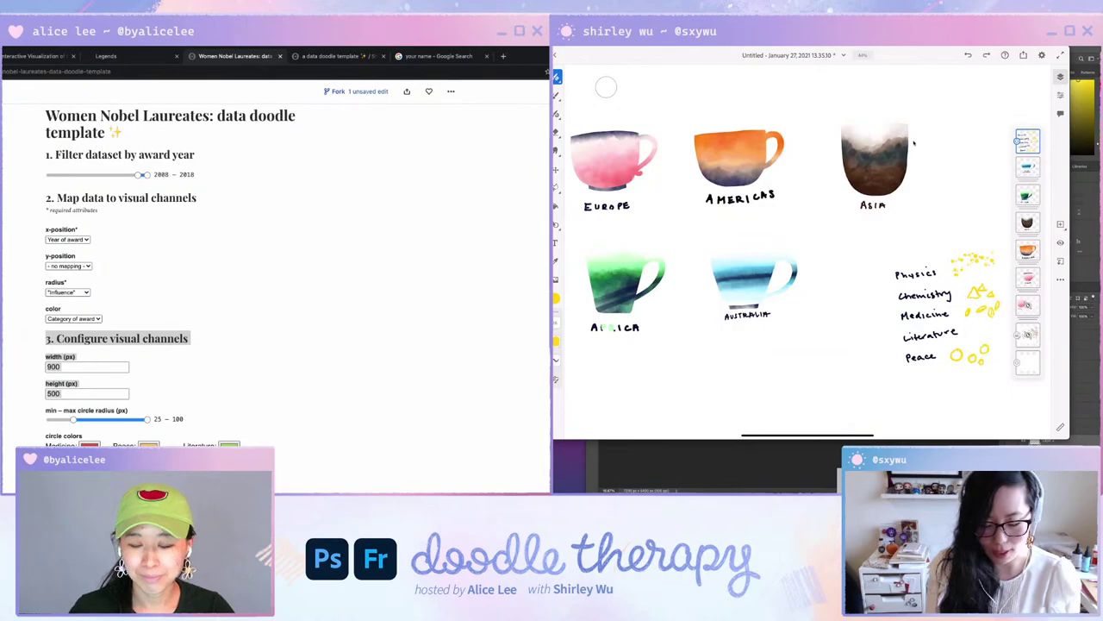
Zoom in on the continent teacup drawings, and switch to Photoshop to show the chart composed of teacups.
scroll(914, 143, down, 1)
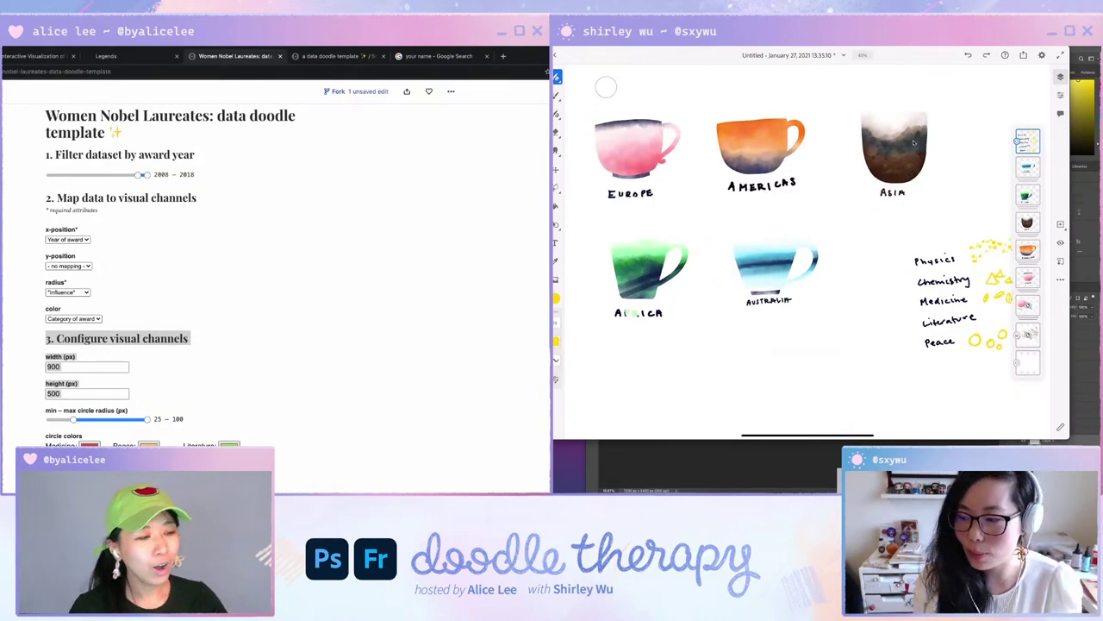
scroll(914, 143, up, 2)
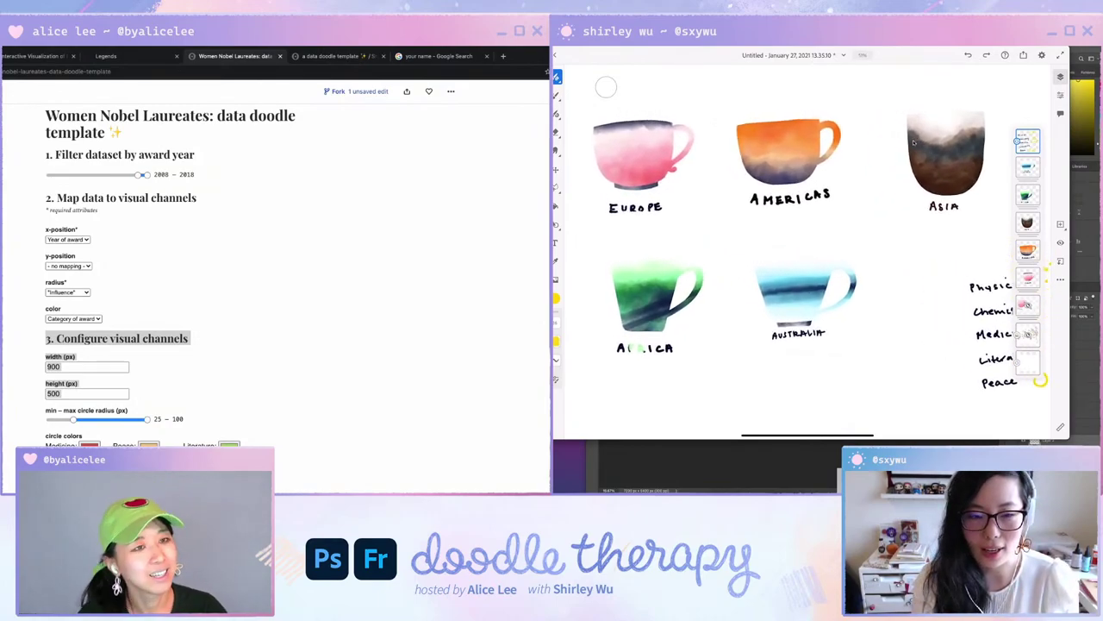
scroll(913, 142, up, 2)
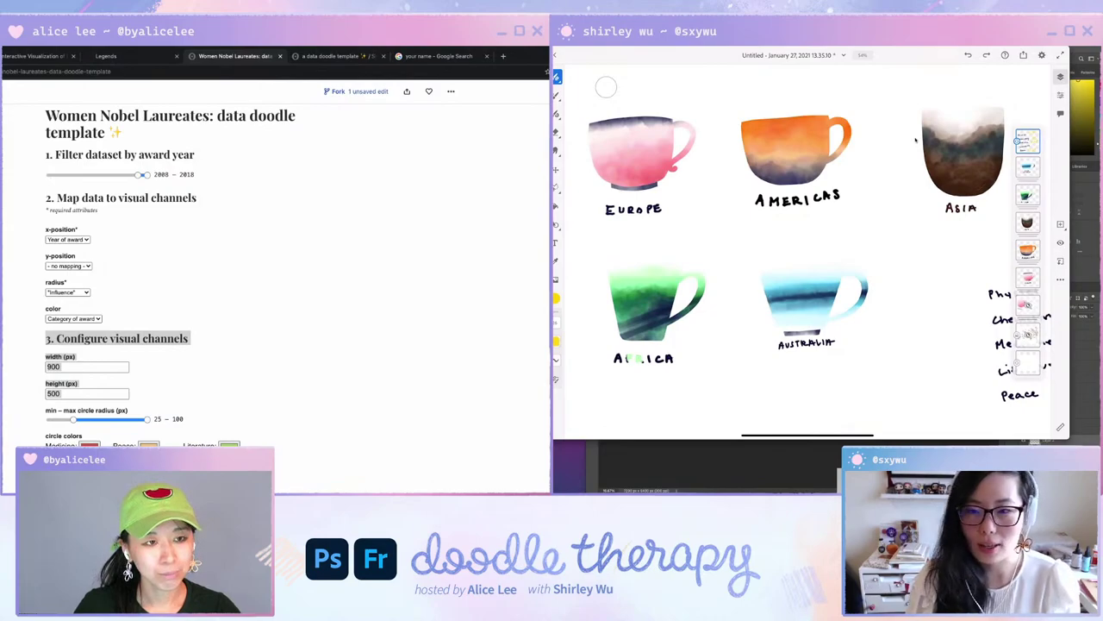
click(1083, 55)
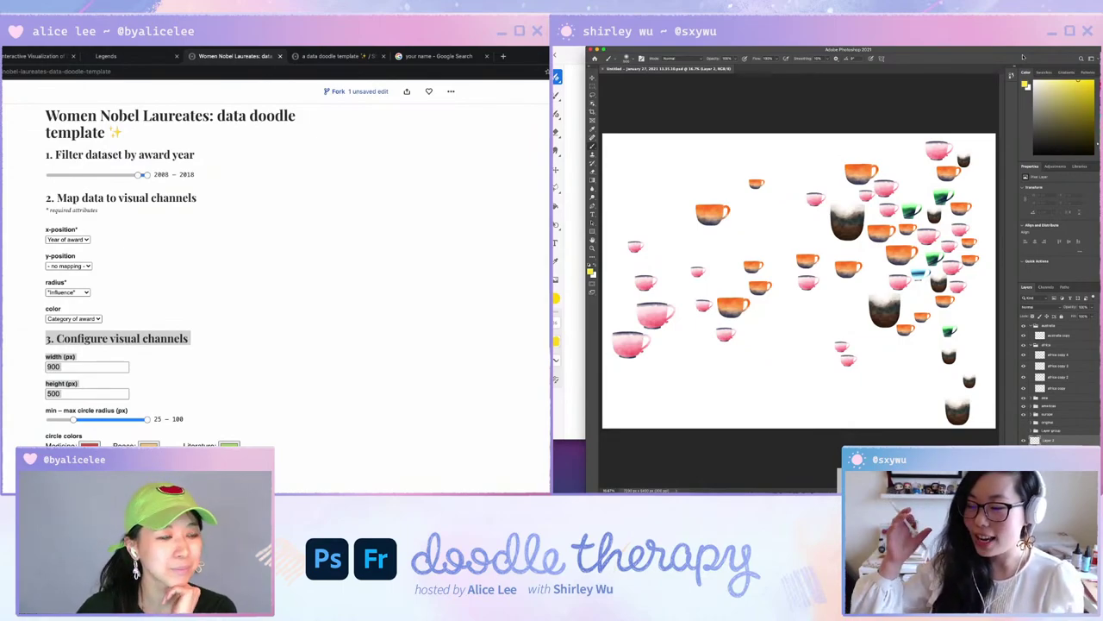
Switch to the "a data doodle template" notebook and examine its annotation options, circle chart and chart code.
scroll(45, 242, down, 5)
scroll(45, 241, up, 4)
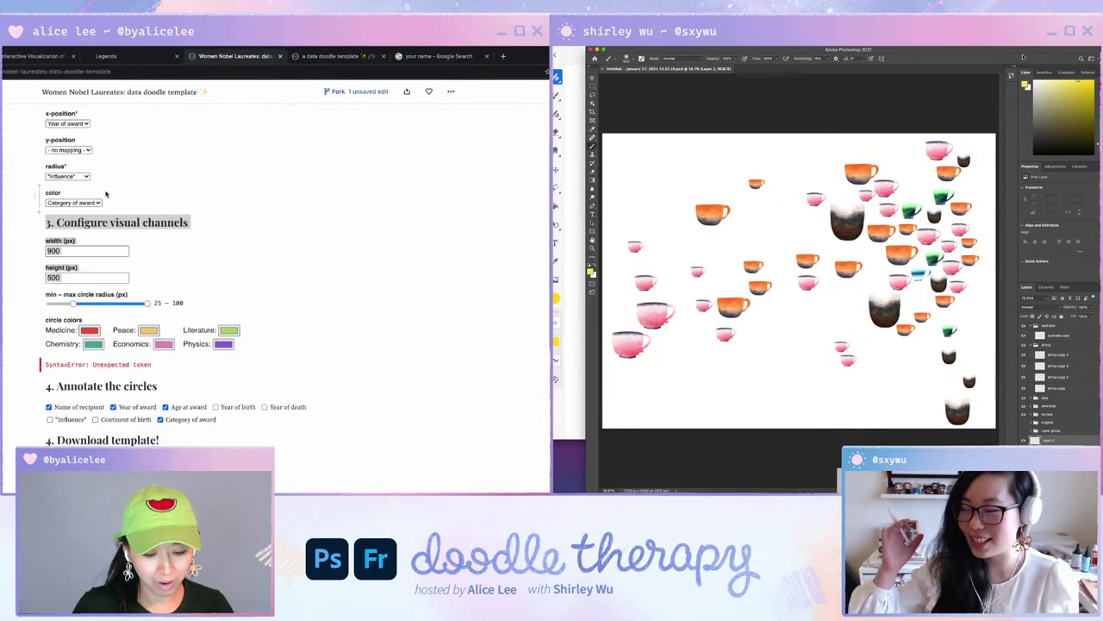
click(326, 56)
scroll(28, 284, down, 10)
scroll(28, 284, down, 10)
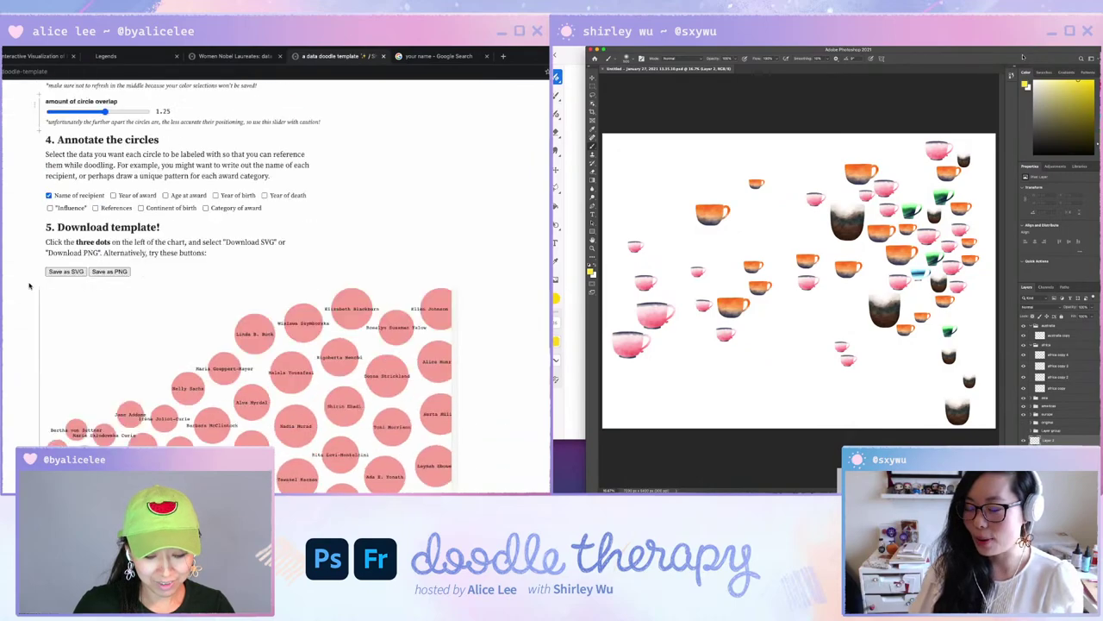
scroll(28, 284, down, 5)
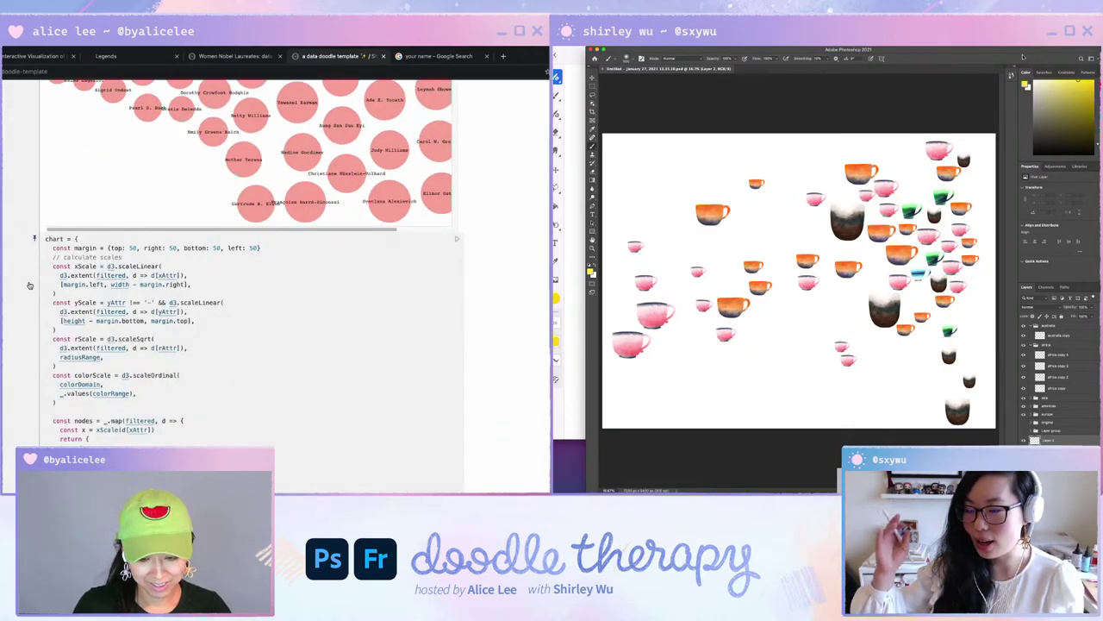
scroll(29, 285, up, 5)
Go back to the Women Nobel Laureates notebook and show it from its title.
key(super+Tab)
click(132, 69)
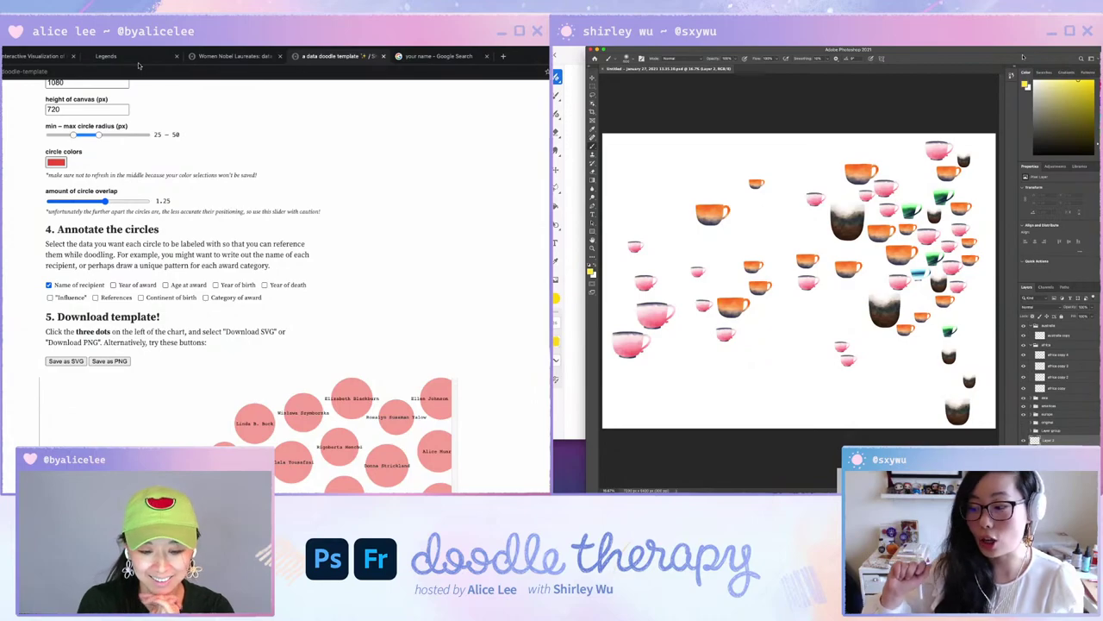
click(143, 62)
click(206, 57)
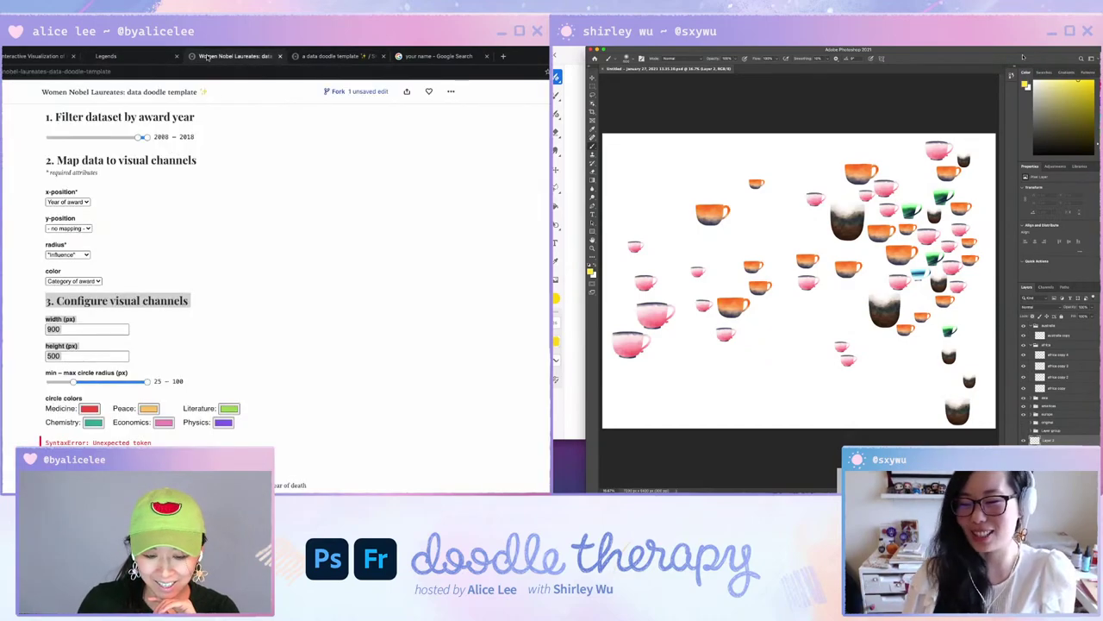
scroll(226, 237, down, 3)
scroll(225, 237, up, 5)
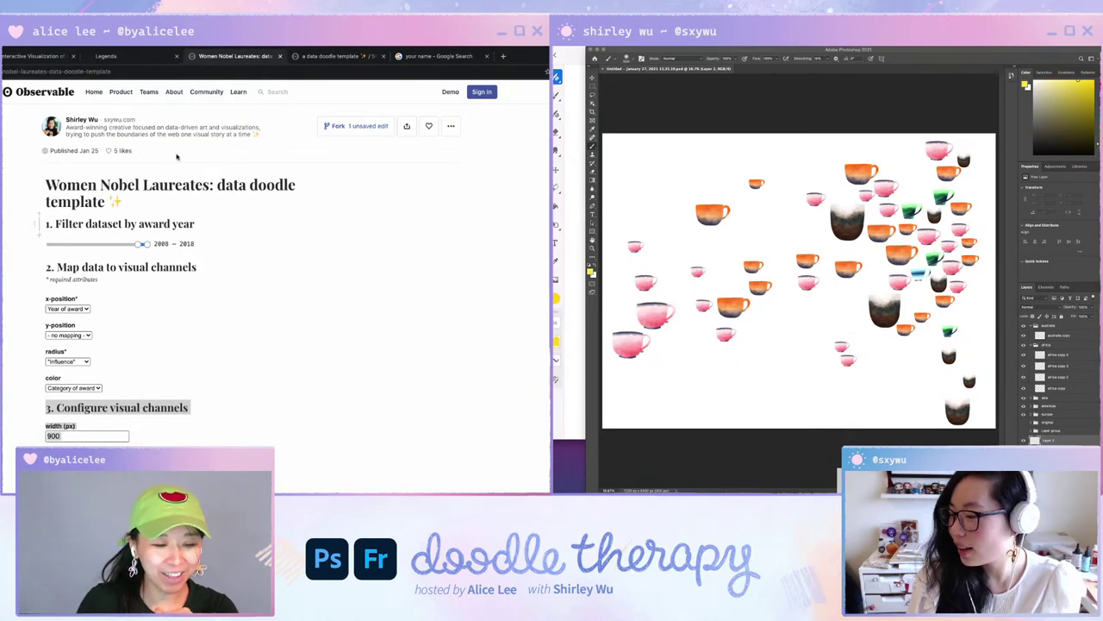
Bring up the film flowers page and compare the flowers from 2016 back to 2003.
click(2, 56)
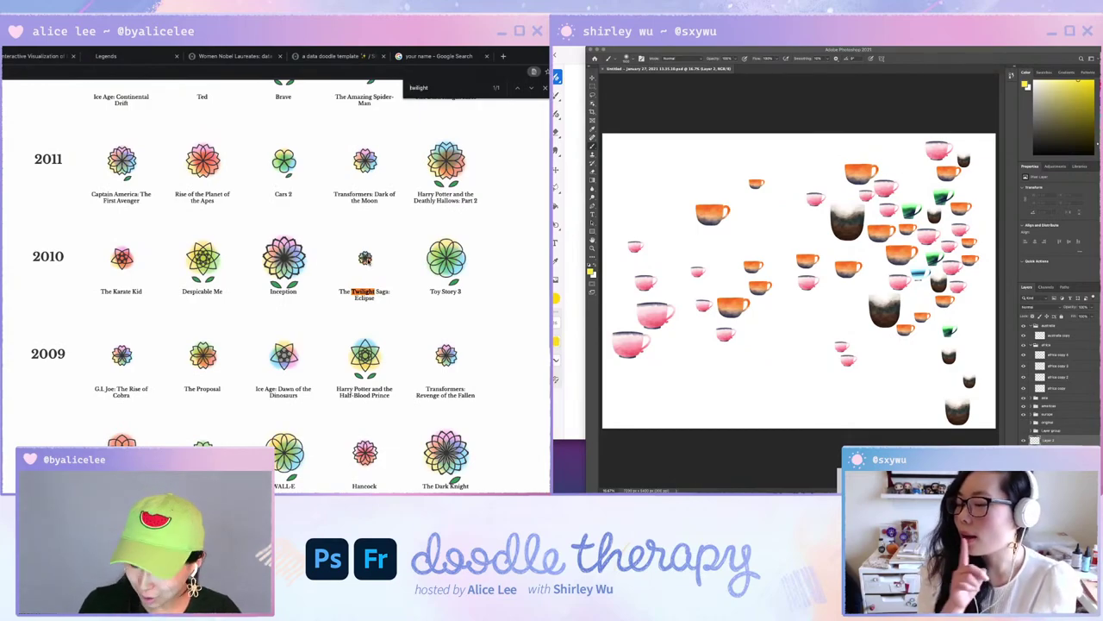
click(247, 58)
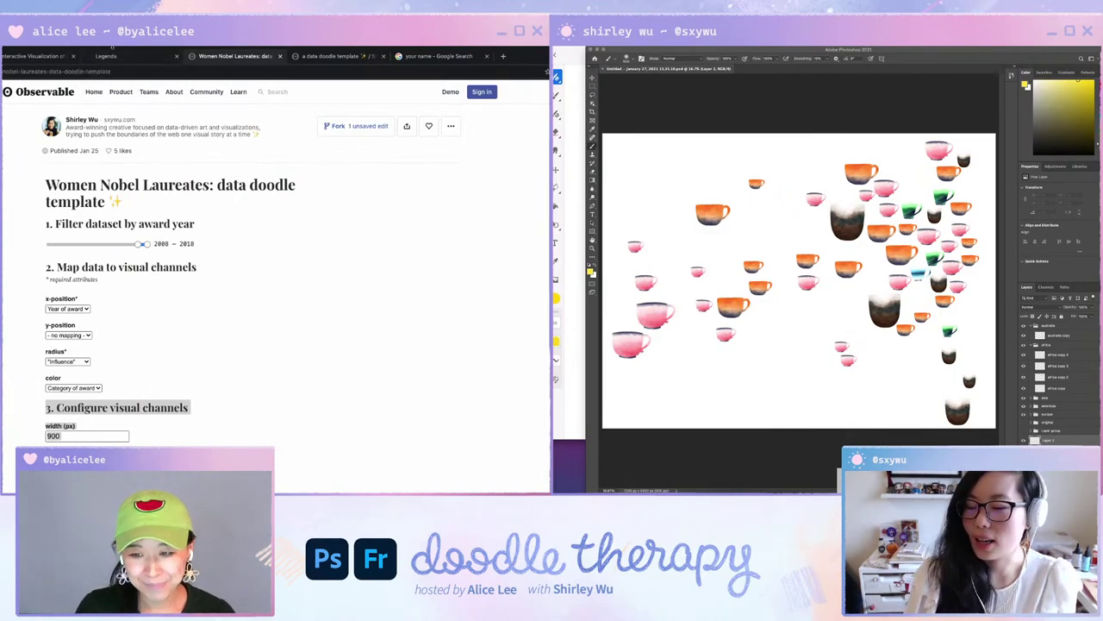
click(107, 55)
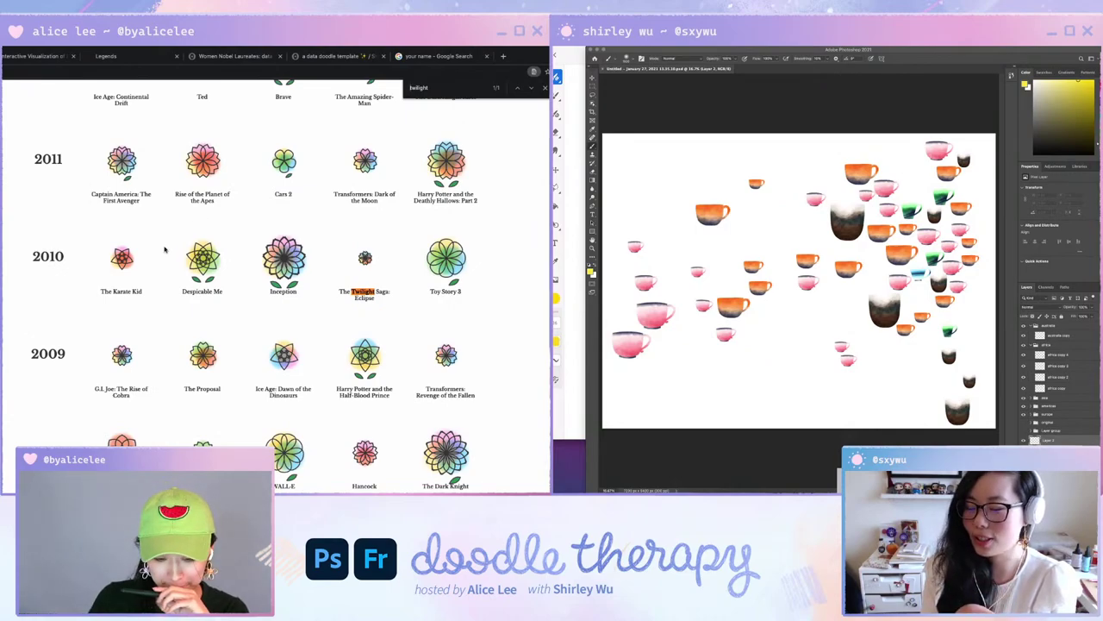
scroll(125, 259, up, 10)
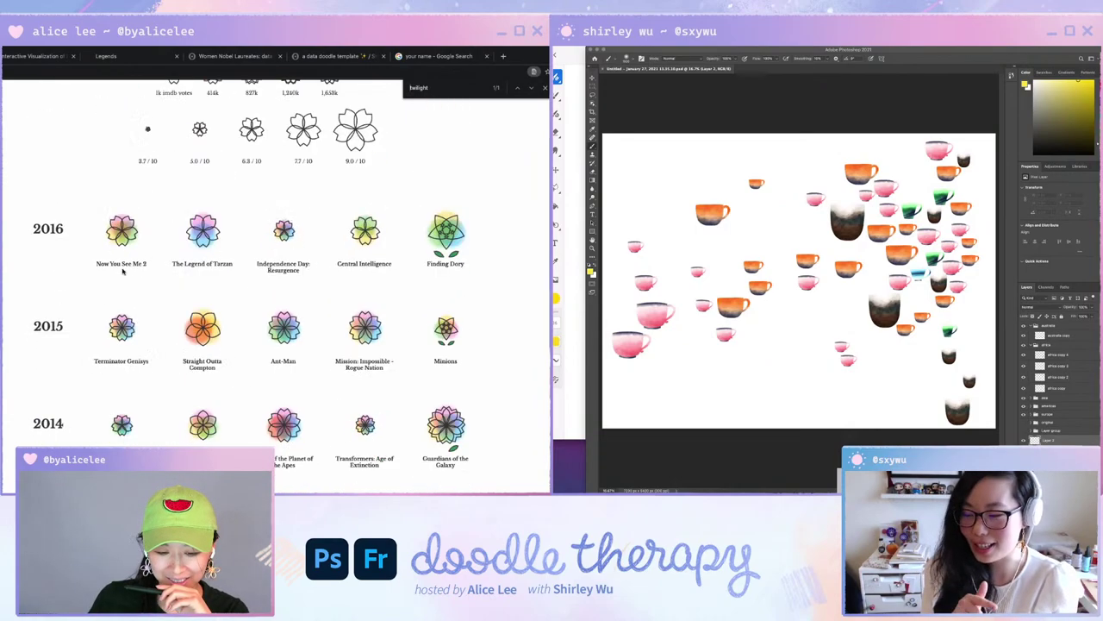
scroll(90, 305, down, 5)
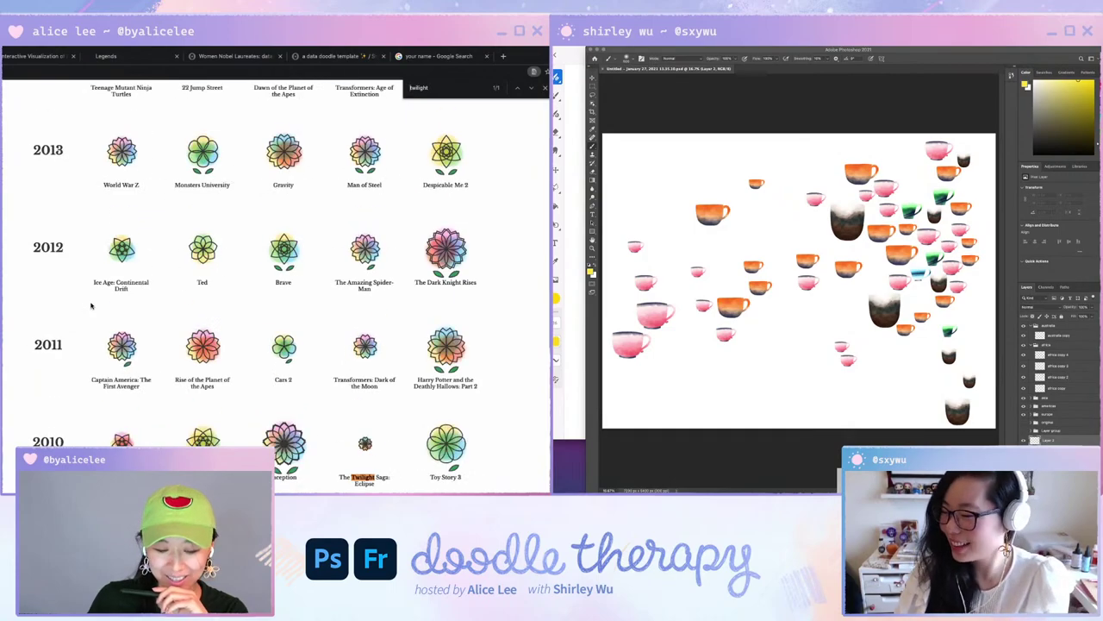
scroll(91, 302, down, 2)
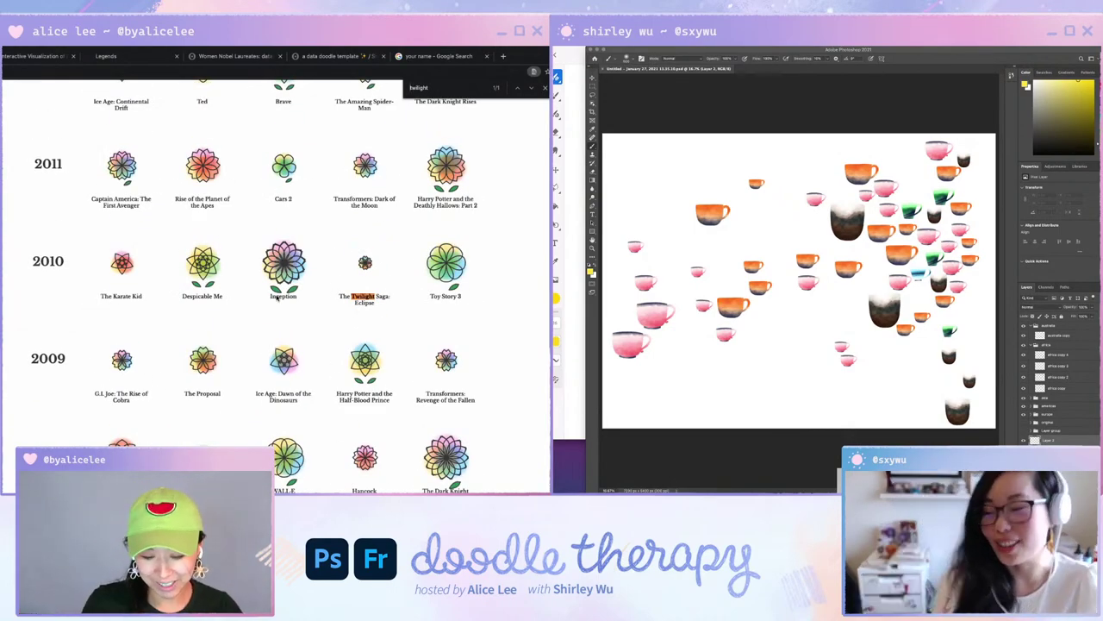
scroll(283, 298, down, 6)
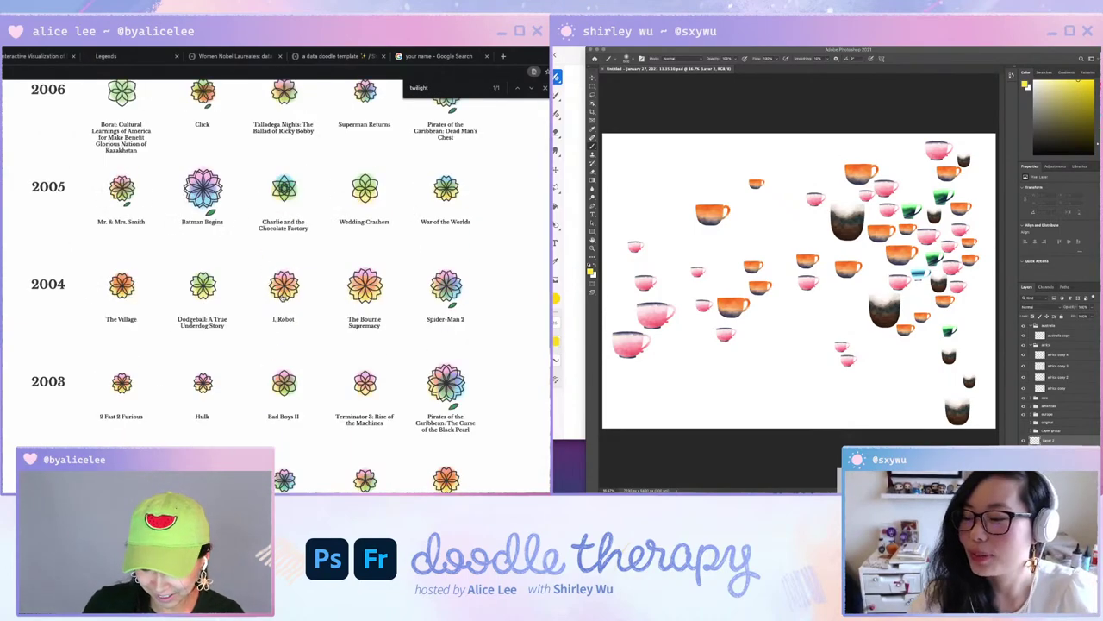
scroll(258, 173, down, 1)
Show the Women Nobel Laureates notebook again with its text selection cleared, and bring the continent teacup drawings to the front.
click(229, 56)
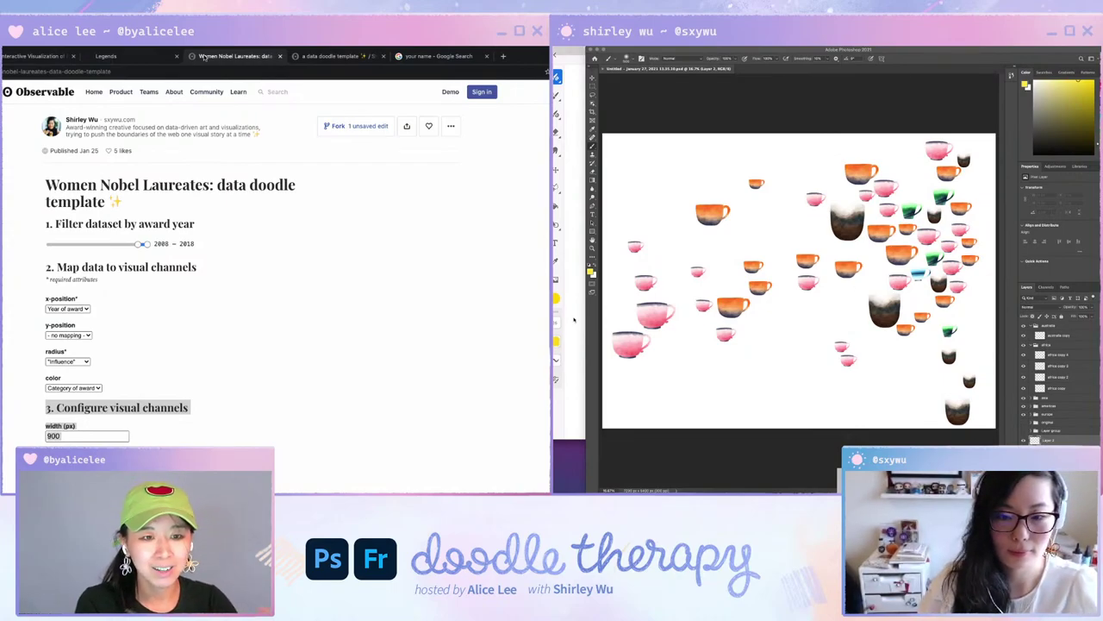
click(574, 319)
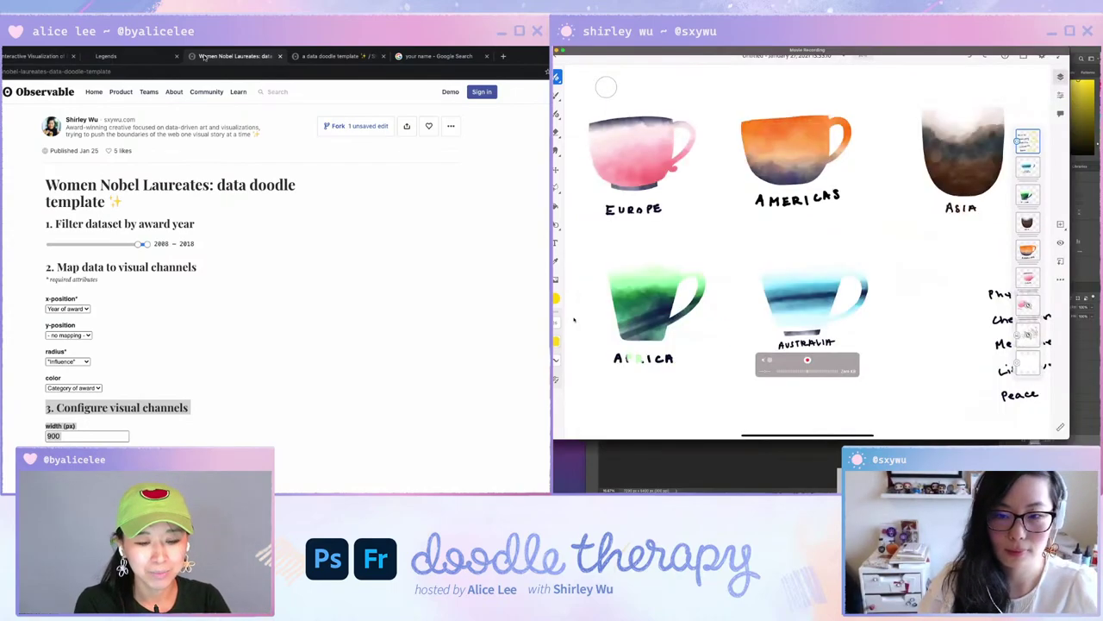
click(143, 178)
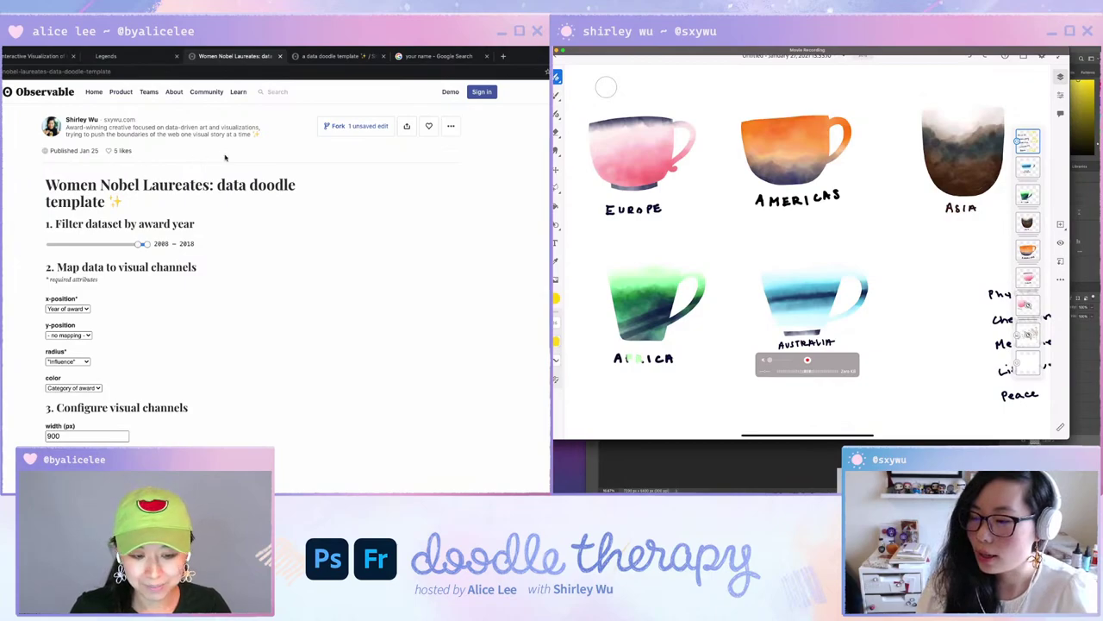
Toggle the computer's Wi-Fi, and load the "a data doodle template" notebook in place of the Women Nobel Laureates one.
click(521, 49)
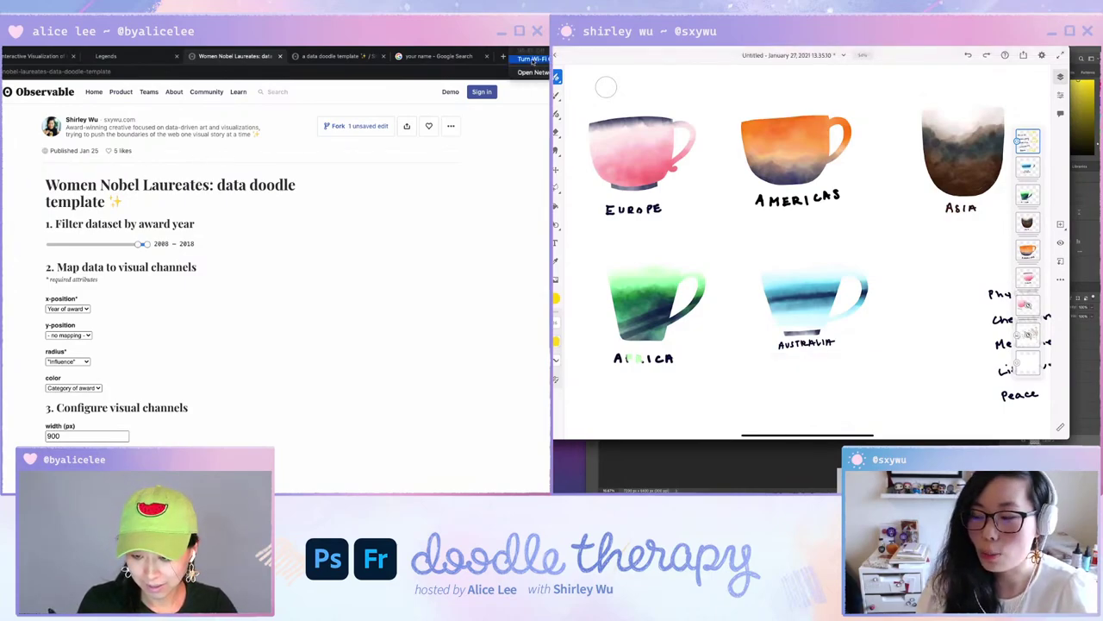
click(534, 63)
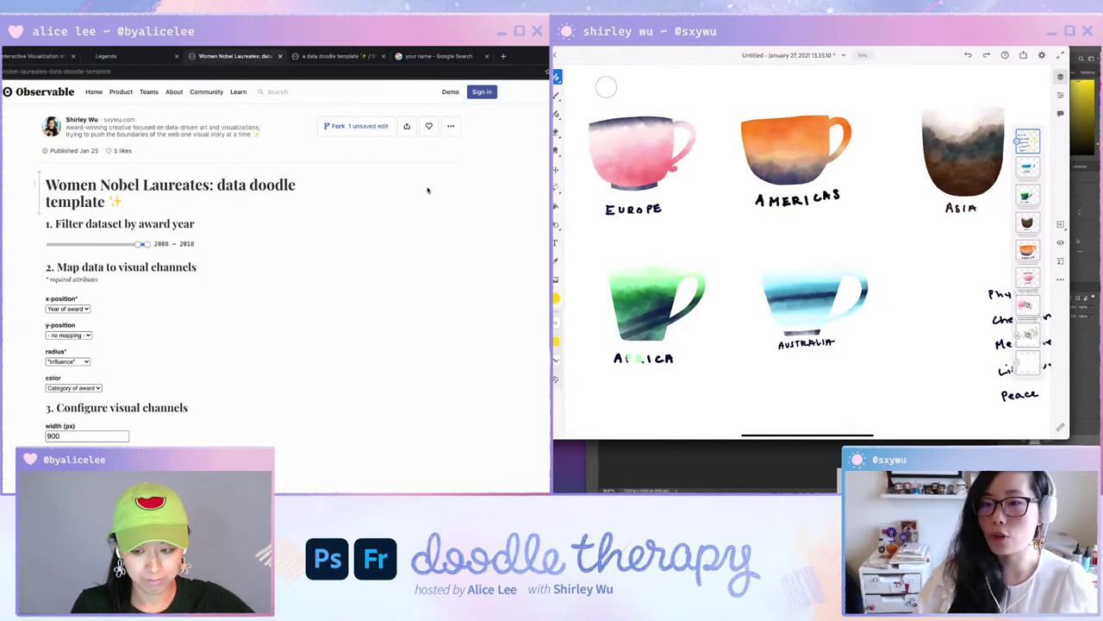
click(128, 57)
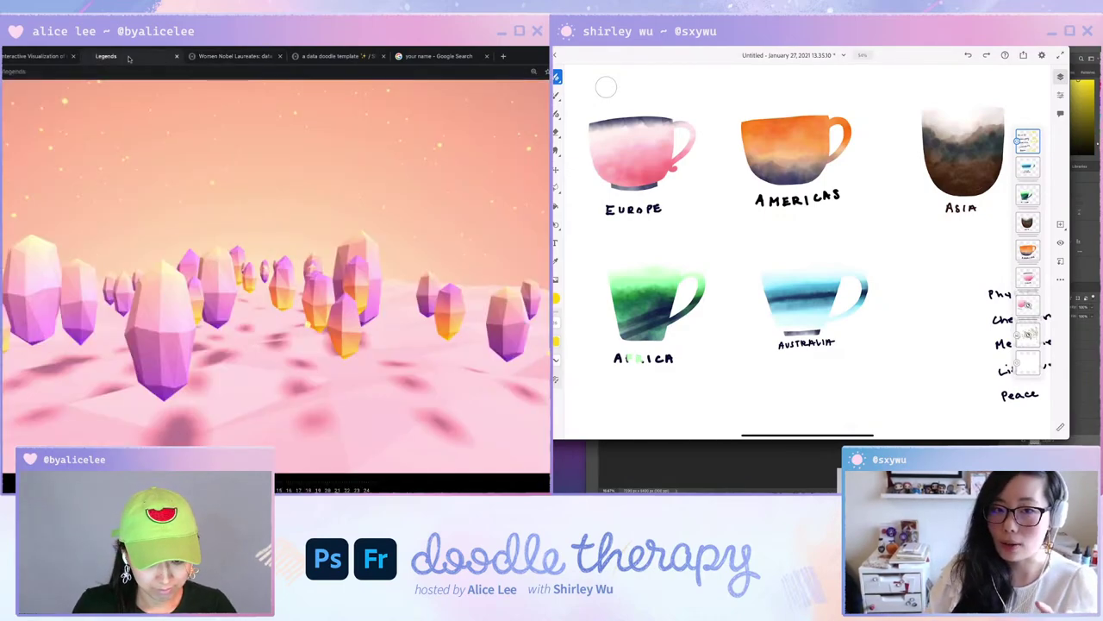
click(223, 57)
key(ctrl+r)
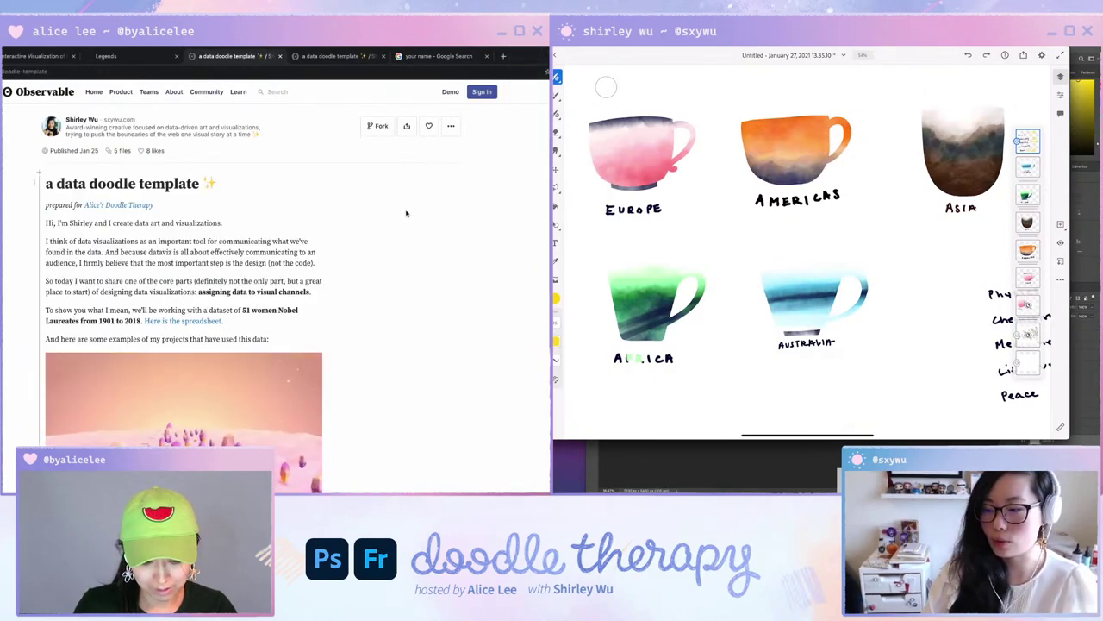
In the data doodle template notebook, map the circle color to Category of award.
scroll(406, 213, down, 3)
scroll(406, 213, down, 20)
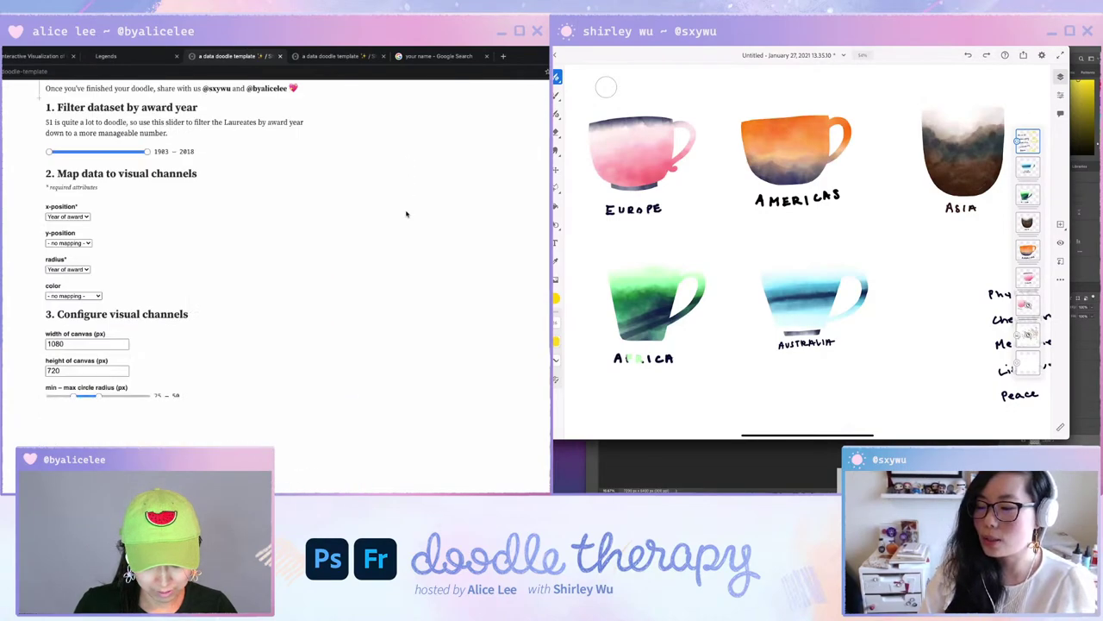
scroll(406, 213, down, 3)
scroll(406, 214, up, 4)
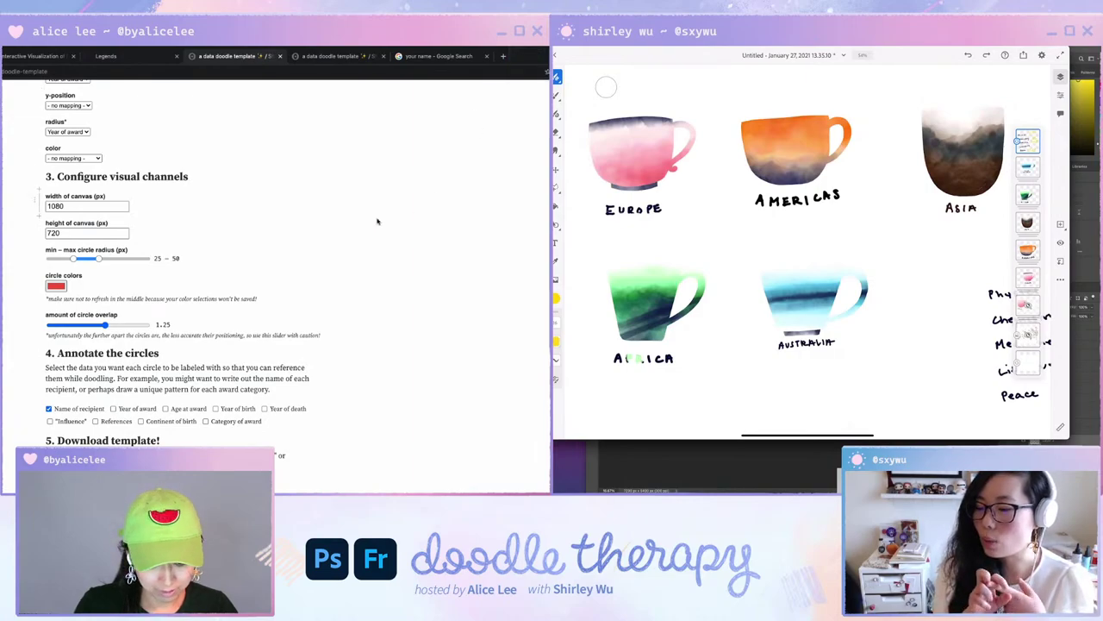
key(super+r)
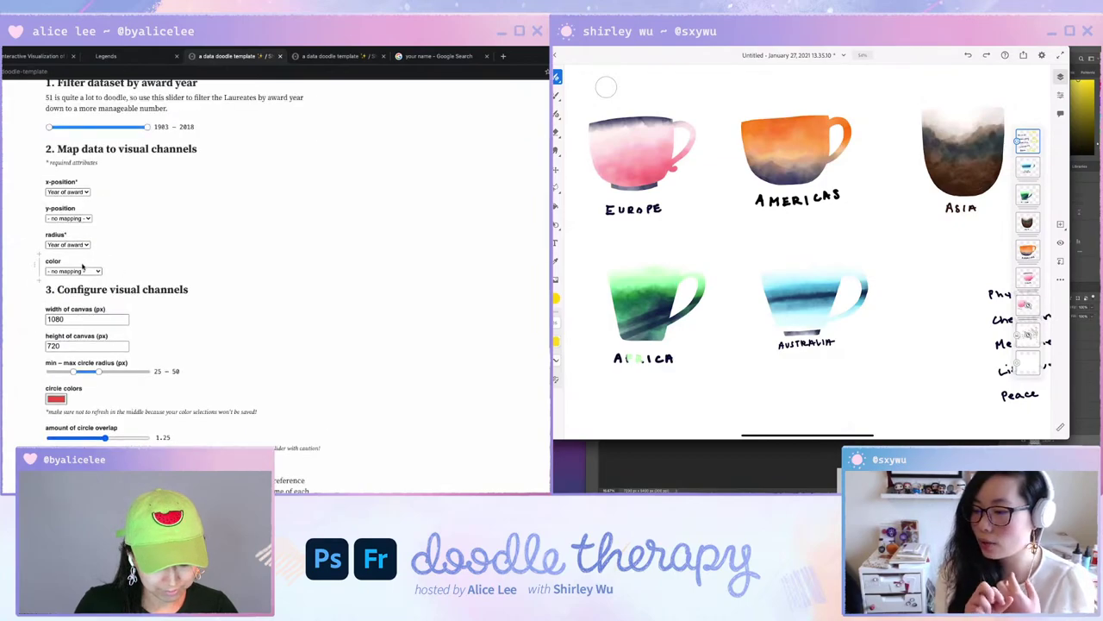
click(86, 270)
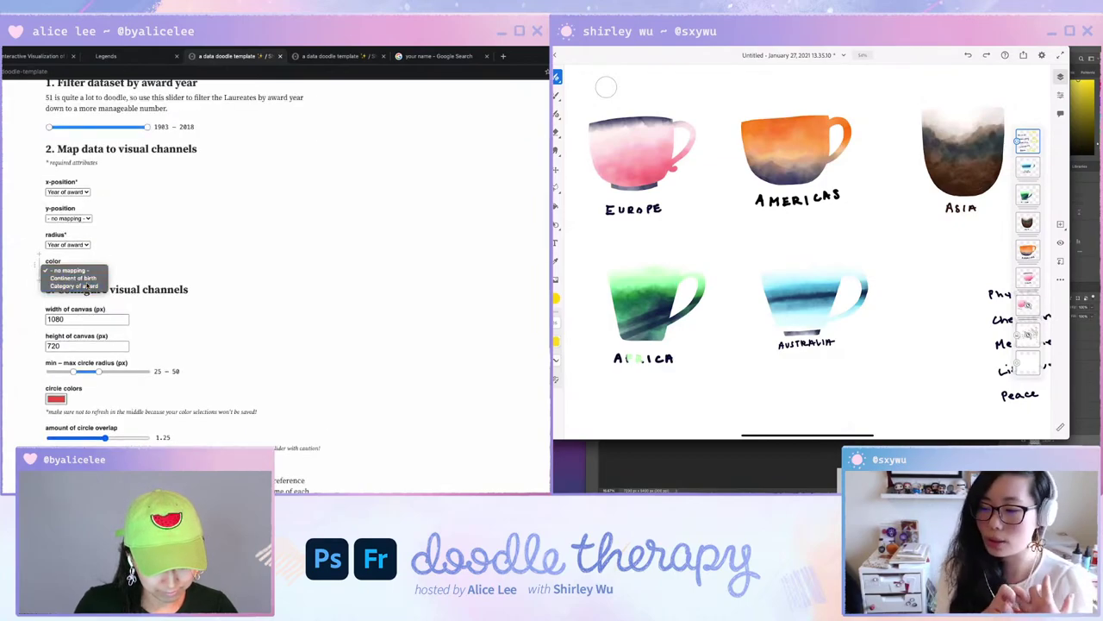
click(85, 285)
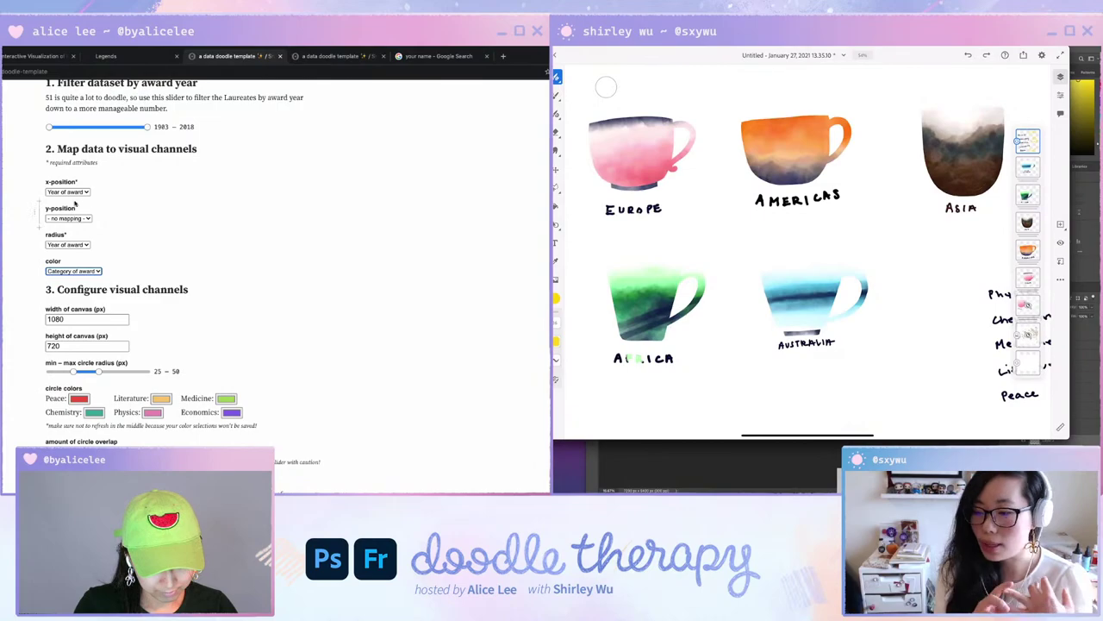
Filter the dataset to award years 1998 – 2018 and show the chart of laureate circles.
scroll(145, 224, down, 2)
scroll(138, 227, up, 2)
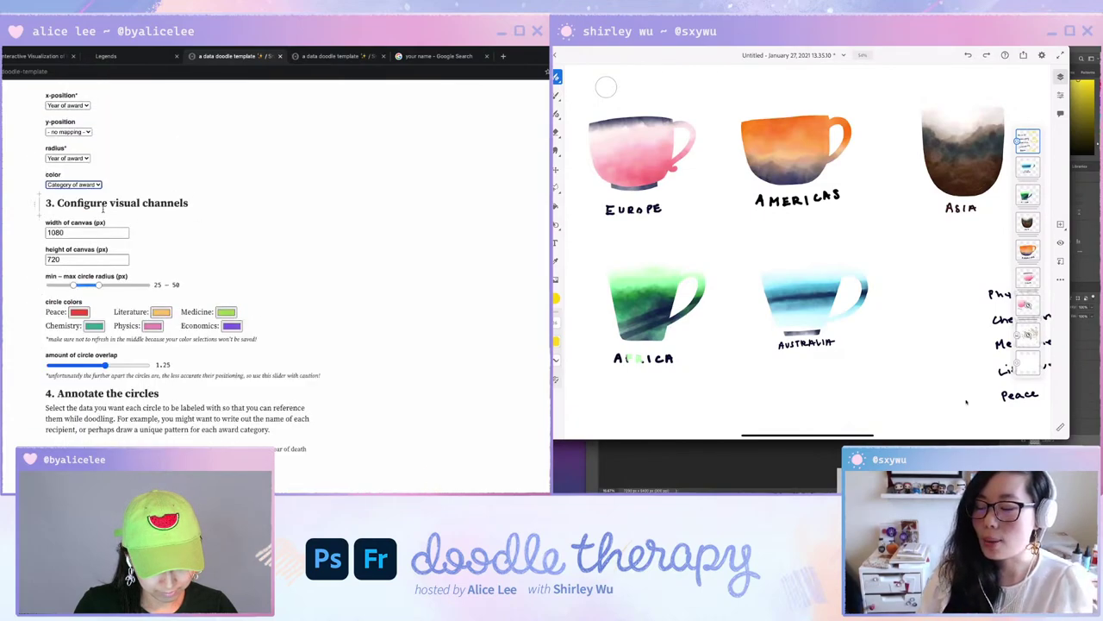
drag(47, 125, 125, 123)
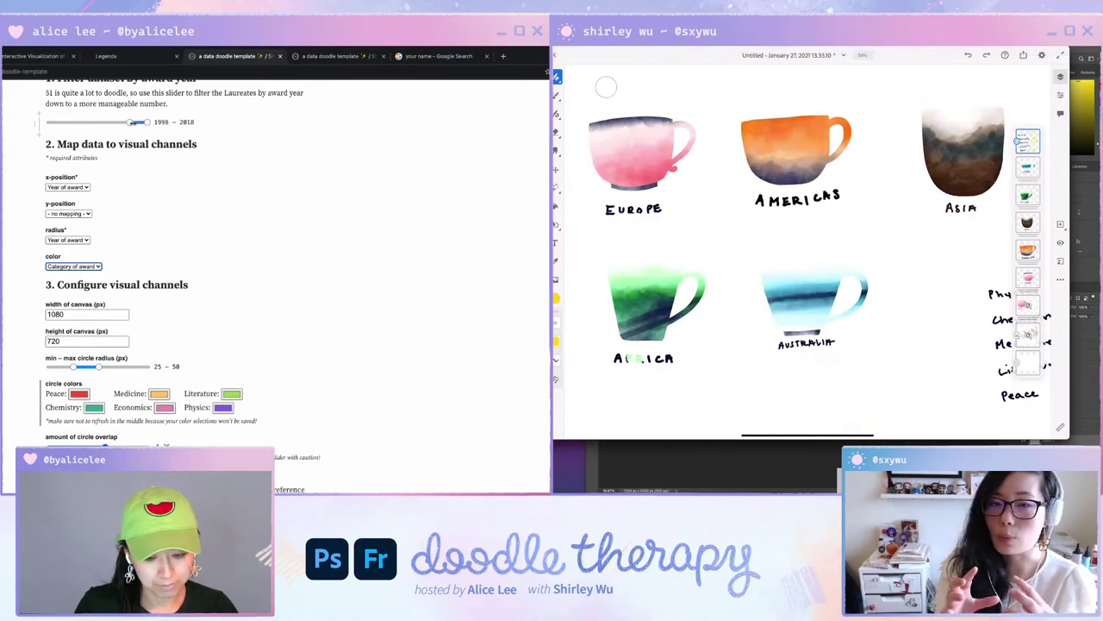
scroll(492, 267, down, 6)
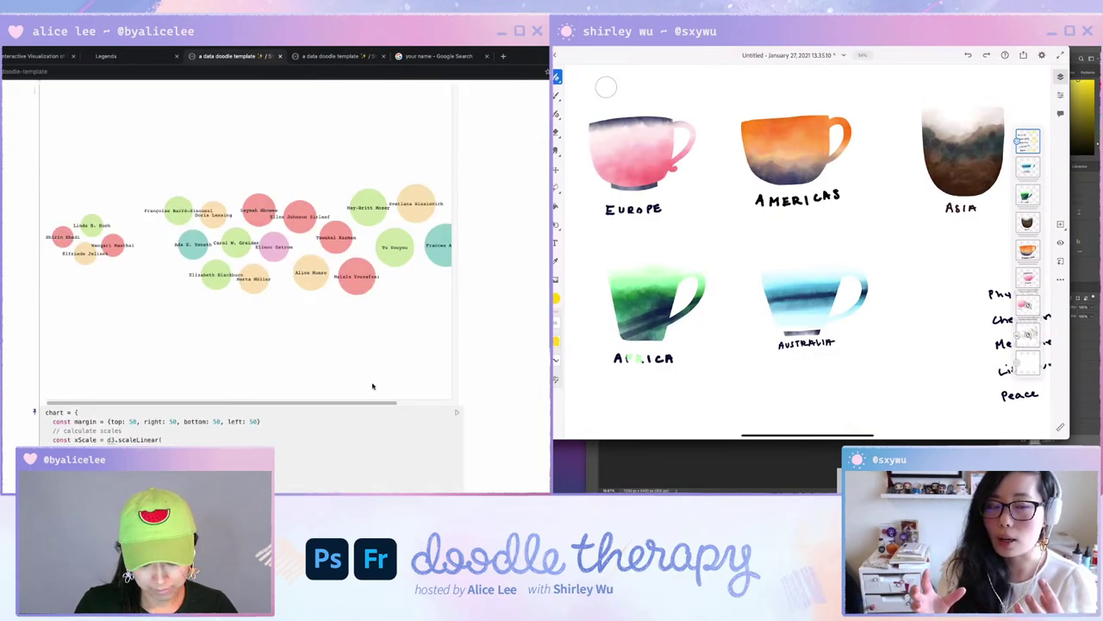
click(504, 54)
click(515, 47)
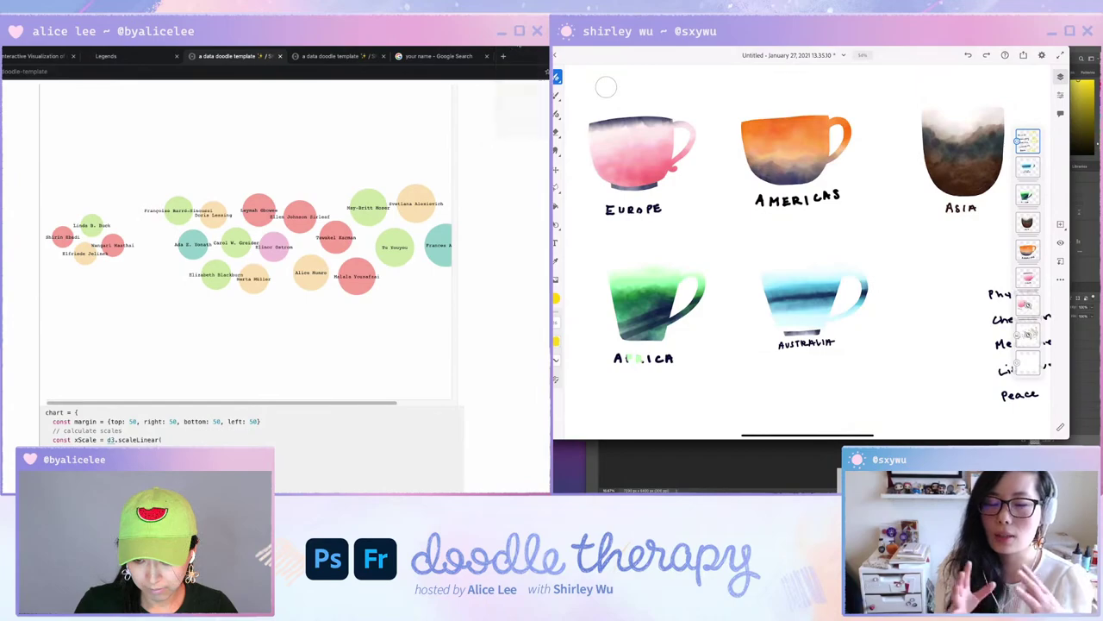
click(515, 47)
click(514, 52)
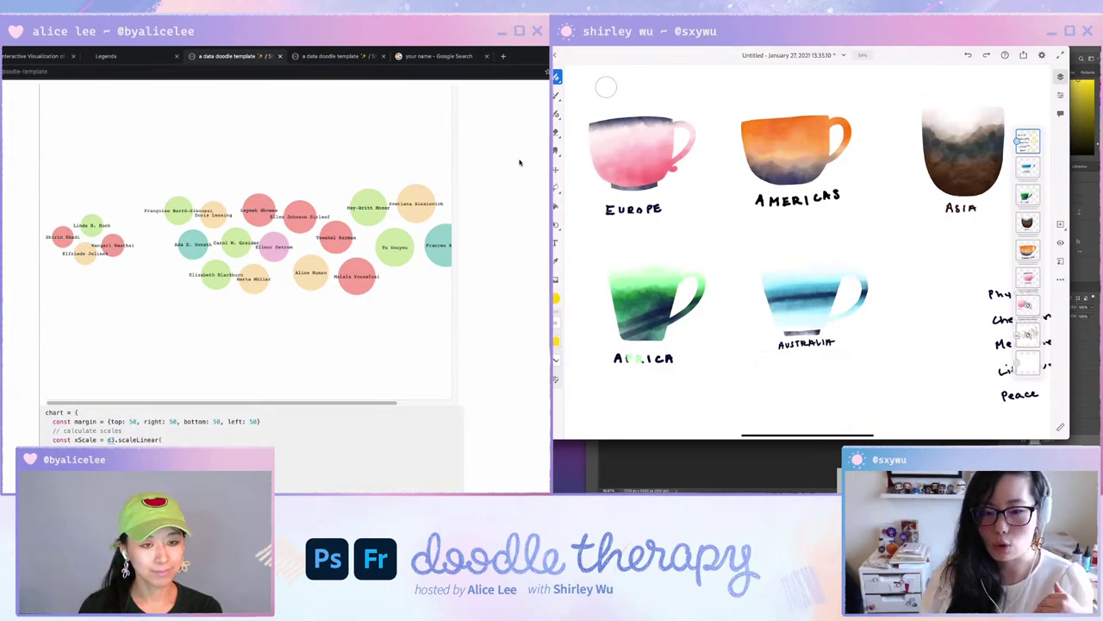
Switch to the Photoshop documents and paint two soft yellow patches below the scattered teacups in the teacup composition.
key(super+Tab)
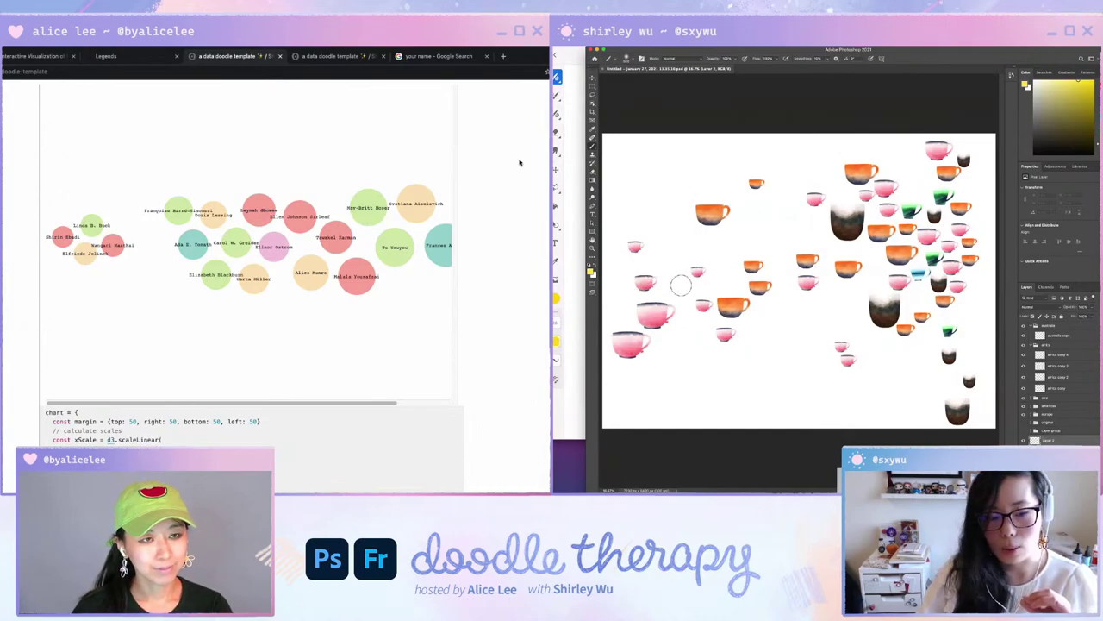
drag(655, 381, 657, 391)
key(super+Tab)
key(super+Tab)
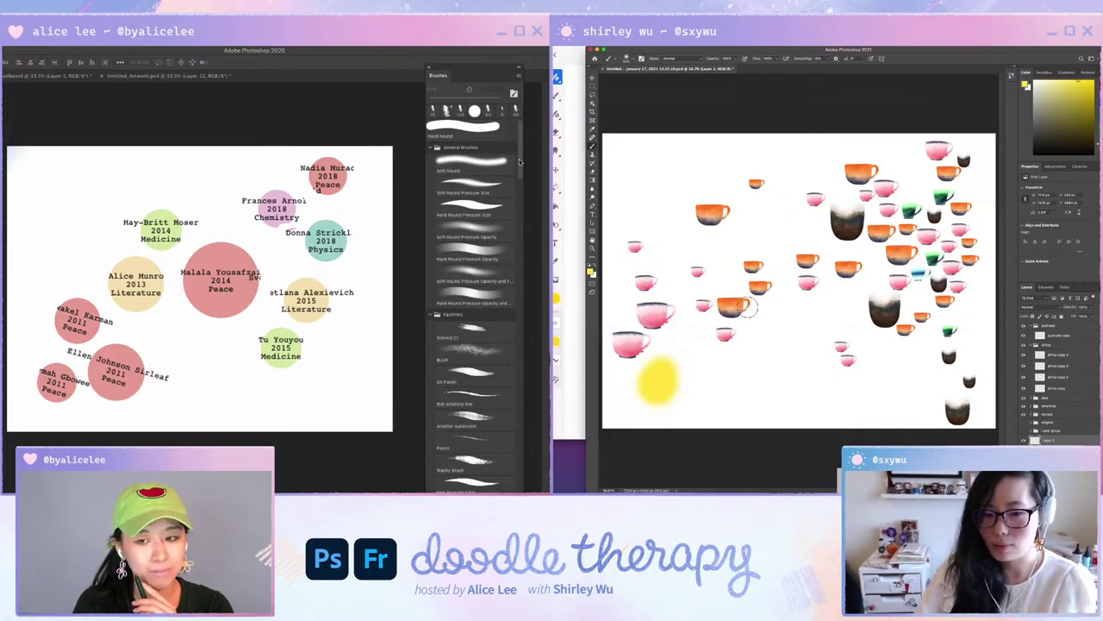
mouse_move(810, 385)
mouse_down()
mouse_move(858, 389)
mouse_move(844, 391)
mouse_up()
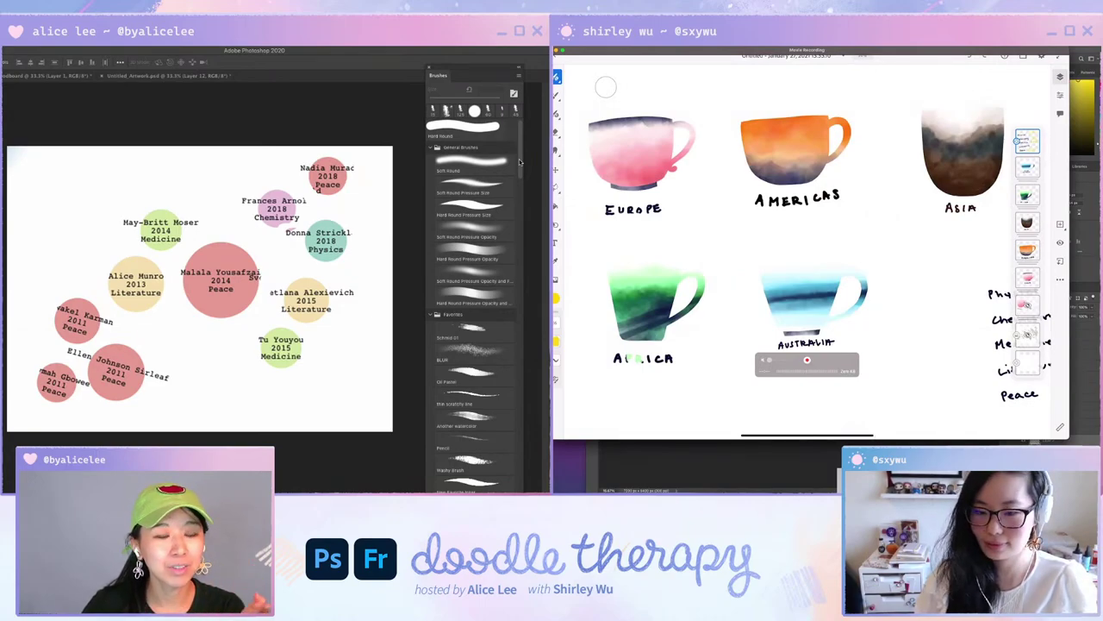
Undo both yellow brush strokes in the teacup composition and return to the labelled continent teacup drawings.
key(super+Tab)
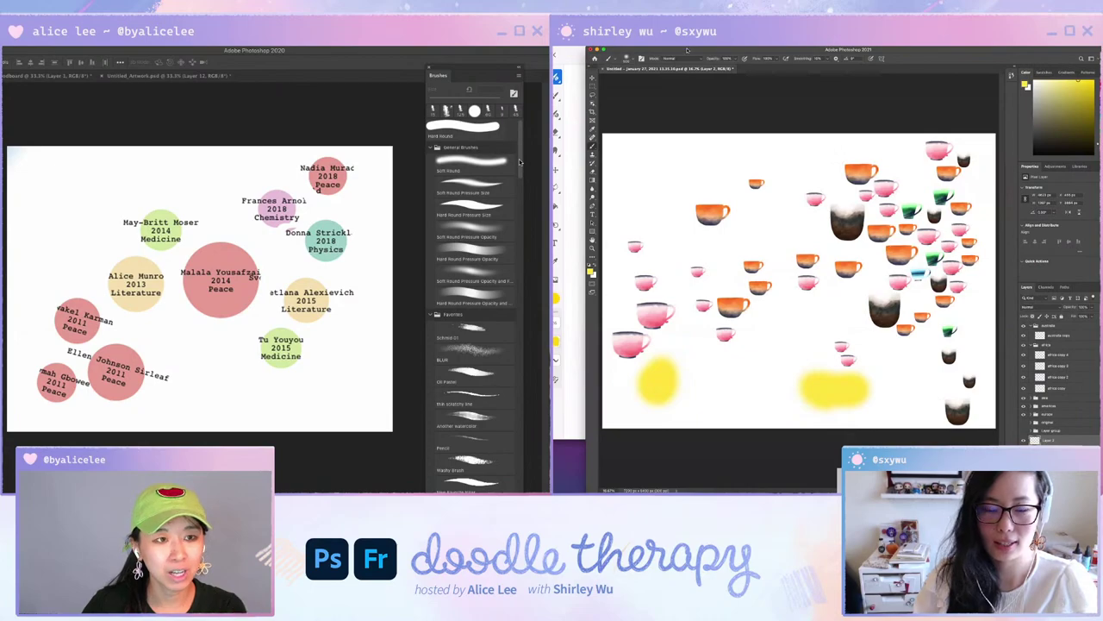
key(super+Tab)
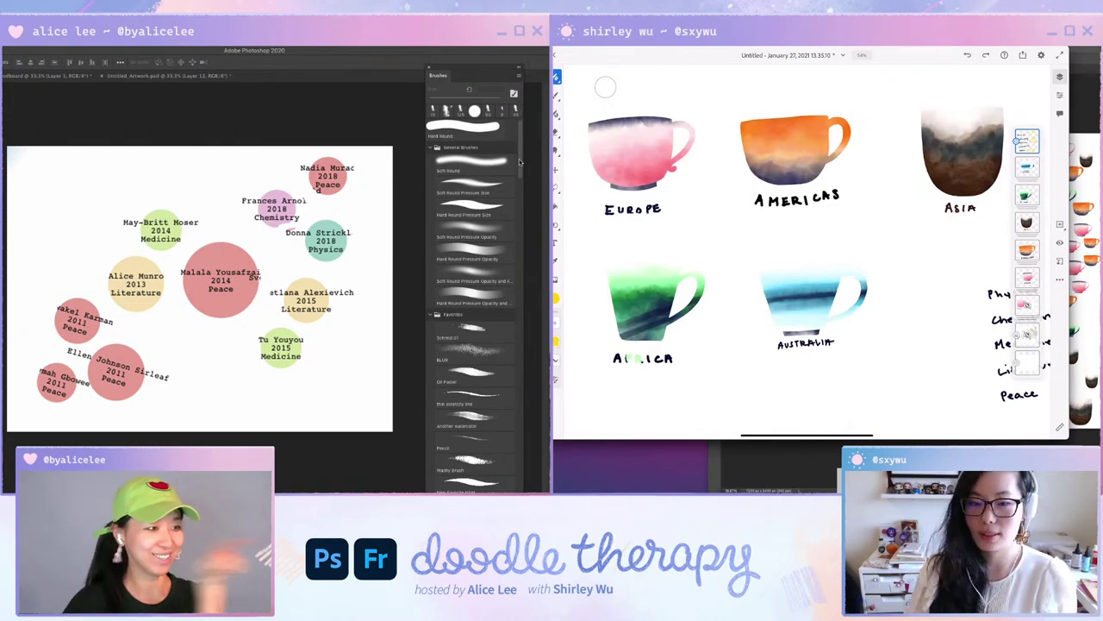
click(849, 464)
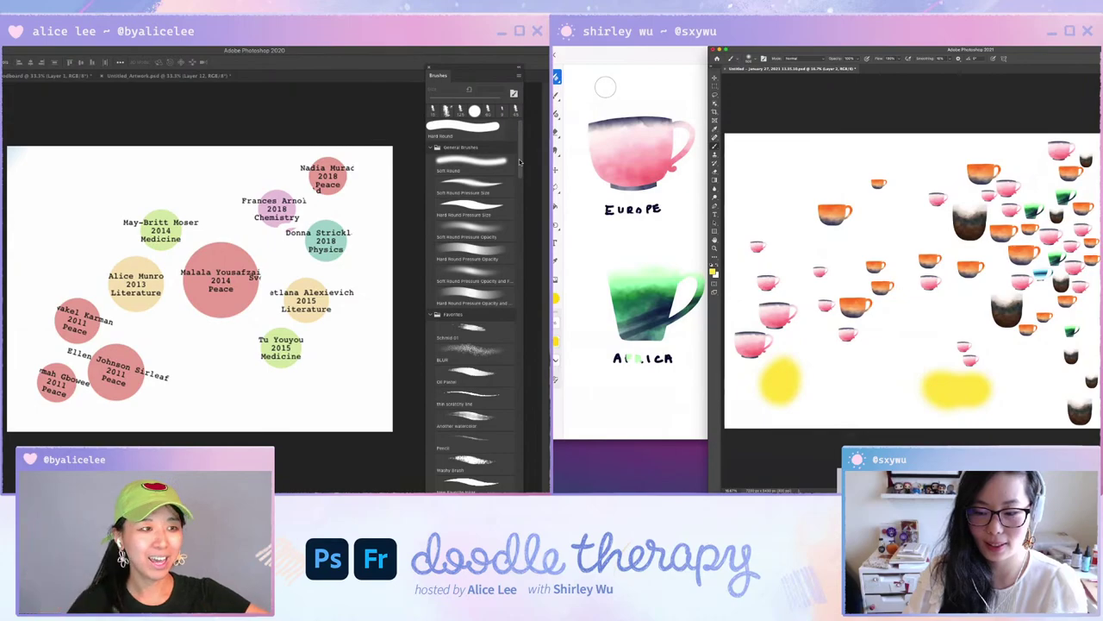
key(super+z)
key(super+z)
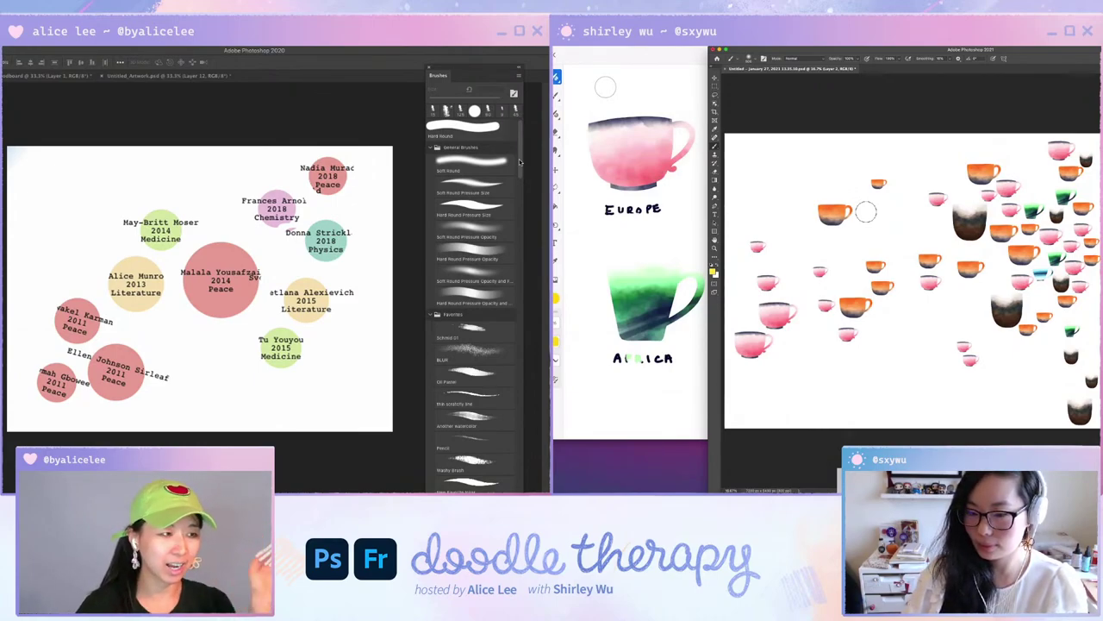
key(v)
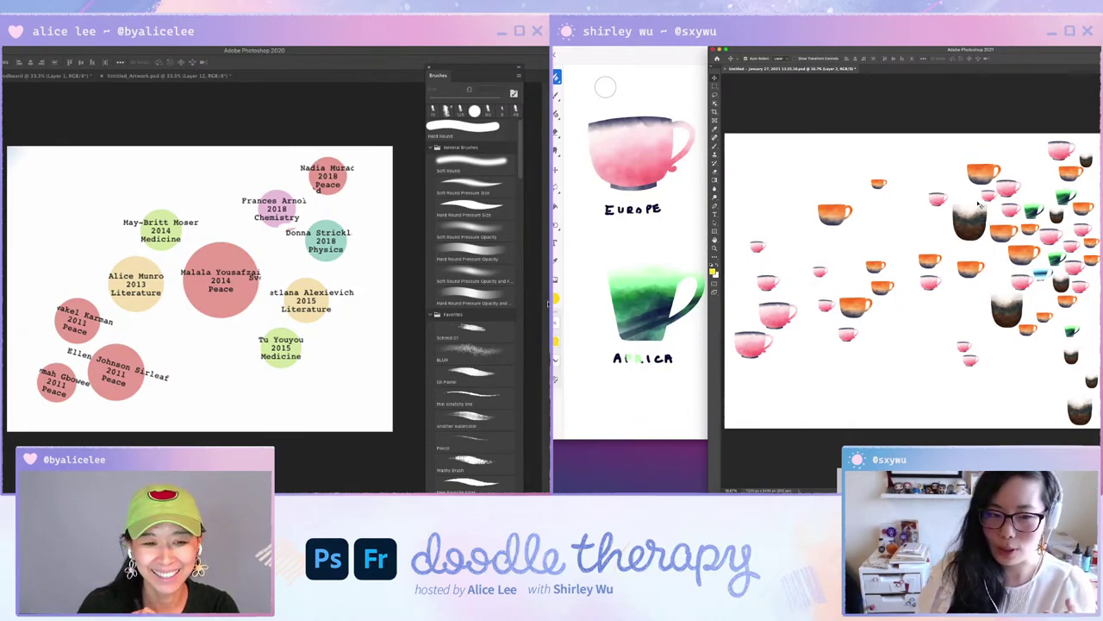
click(681, 250)
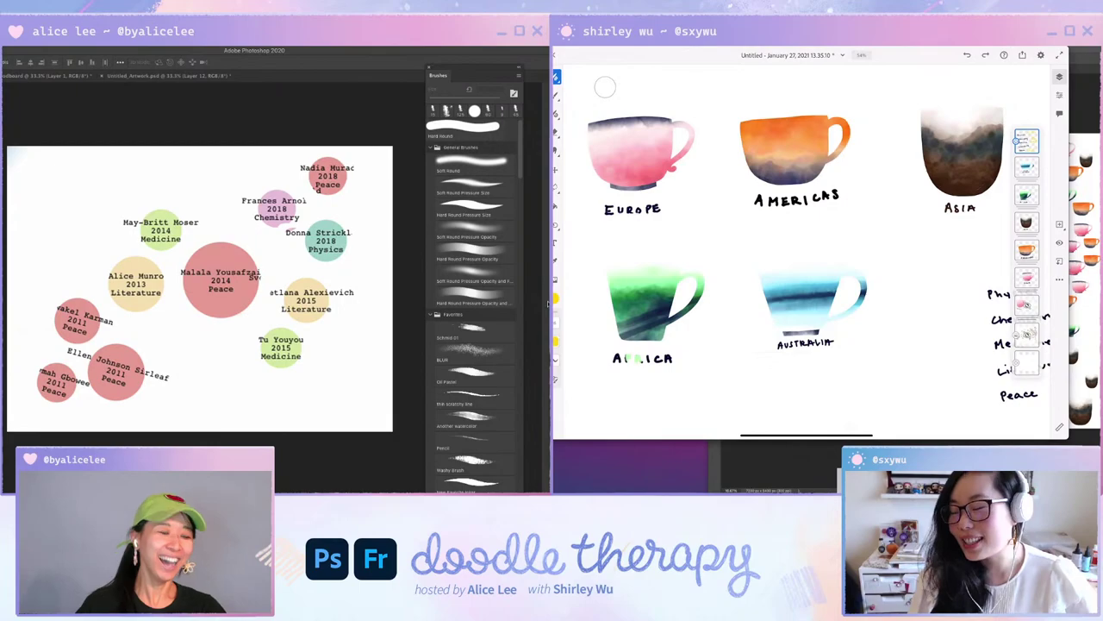
Show the dark space background and planet layers in place of the labelled template, and enlarge the area around the cream planet.
click(548, 303)
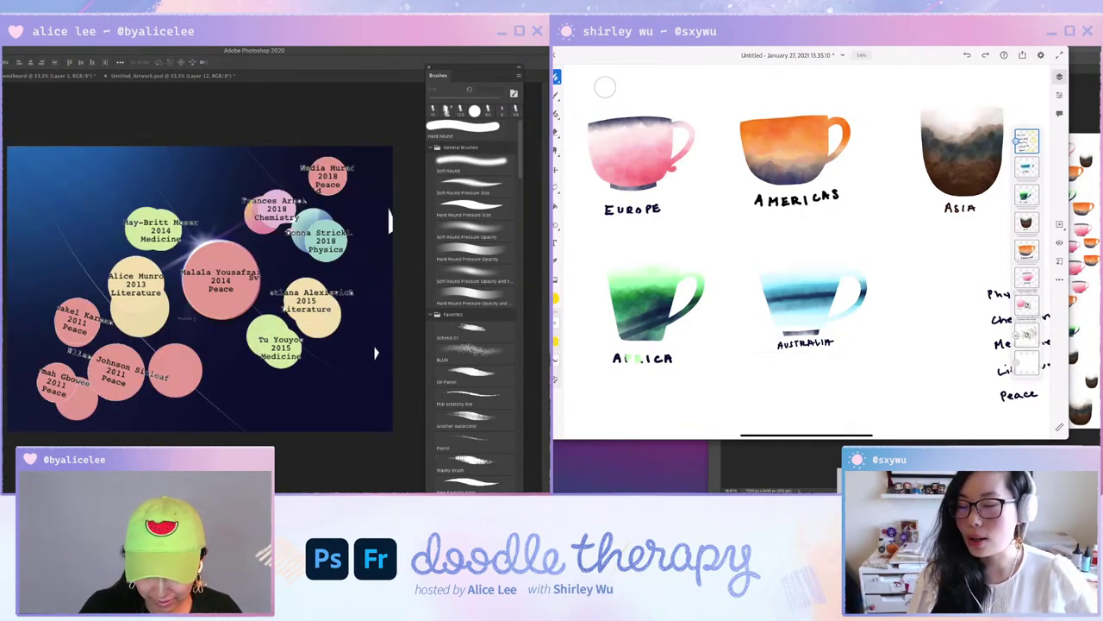
click(548, 315)
key(ctrl+plus)
key(ctrl+plus)
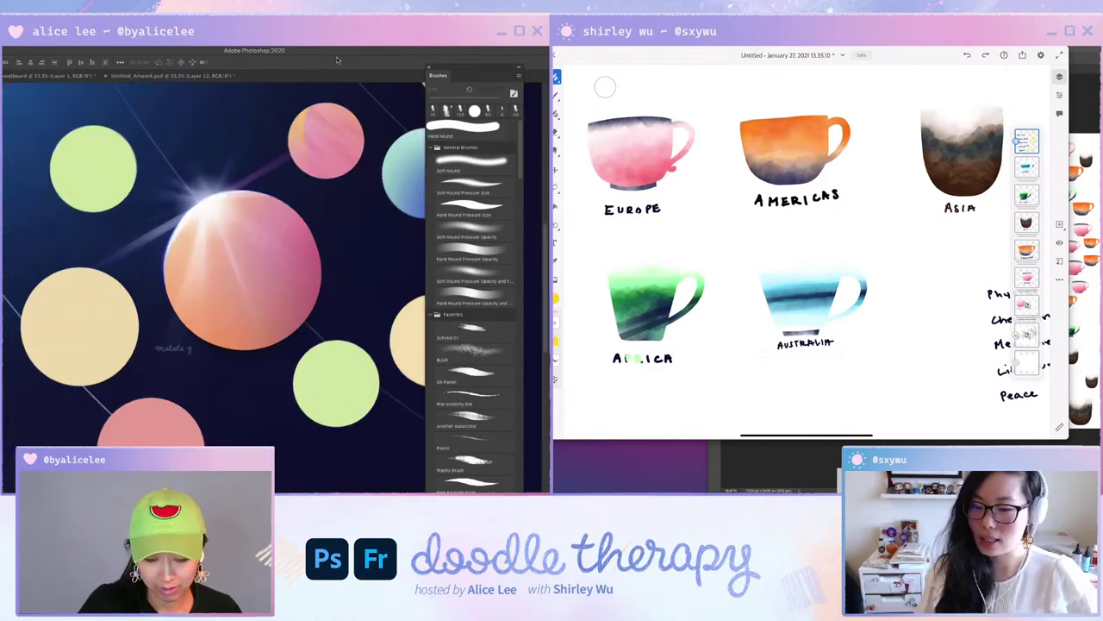
drag(335, 253, 268, 173)
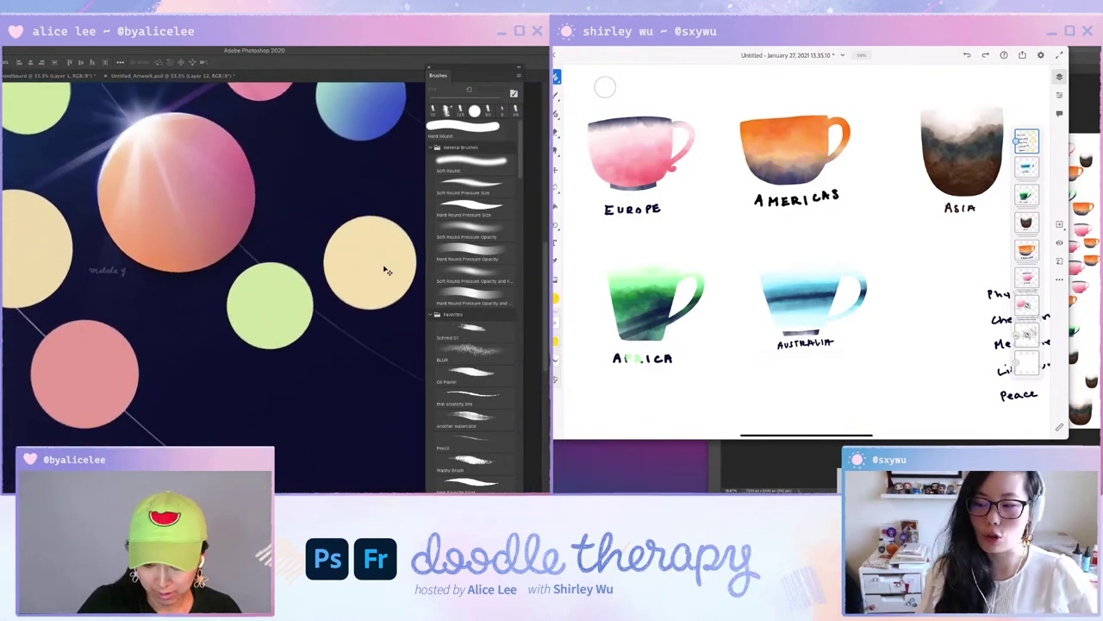
Add a new layer for shading the cream planet and find the Favorites group among the brushes.
key(super+shift+n)
key(Return)
key(i)
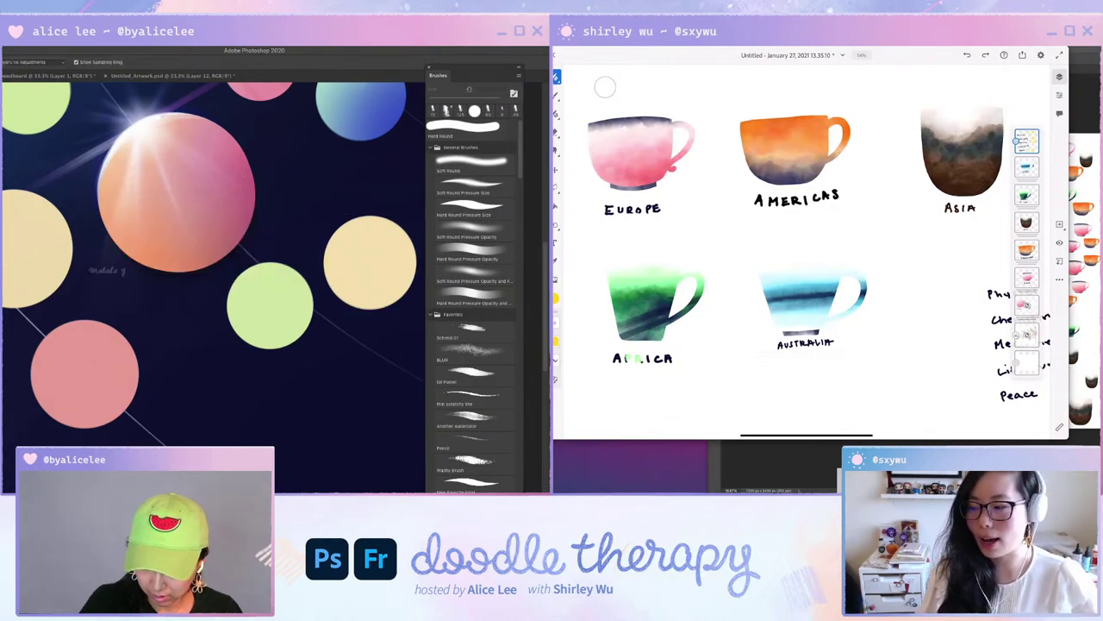
key(b)
scroll(503, 481, down, 15)
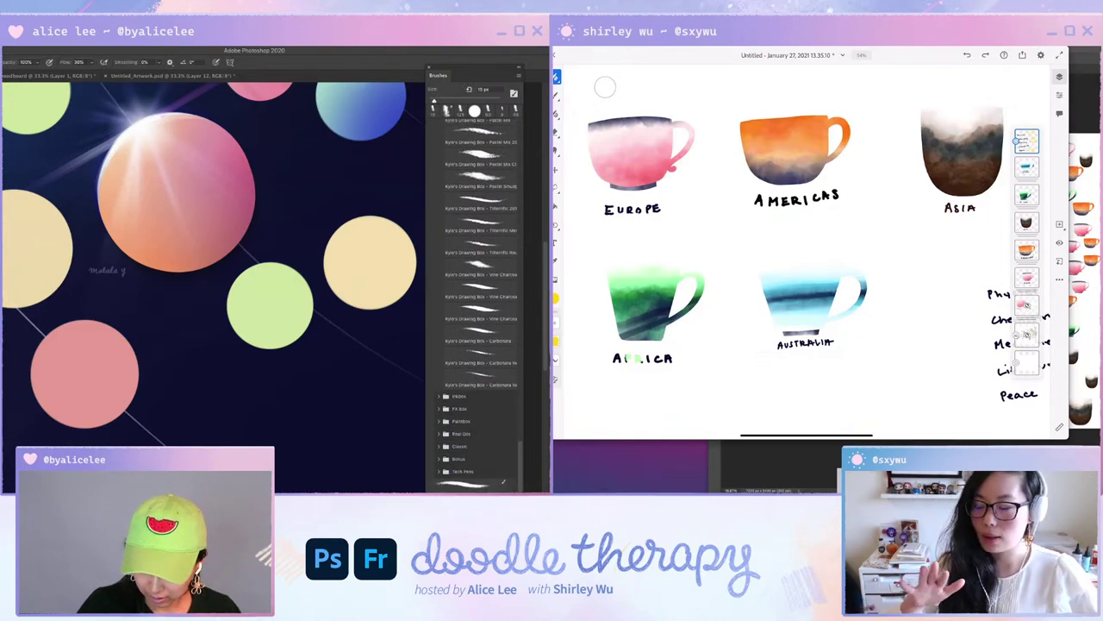
scroll(503, 481, up, 3)
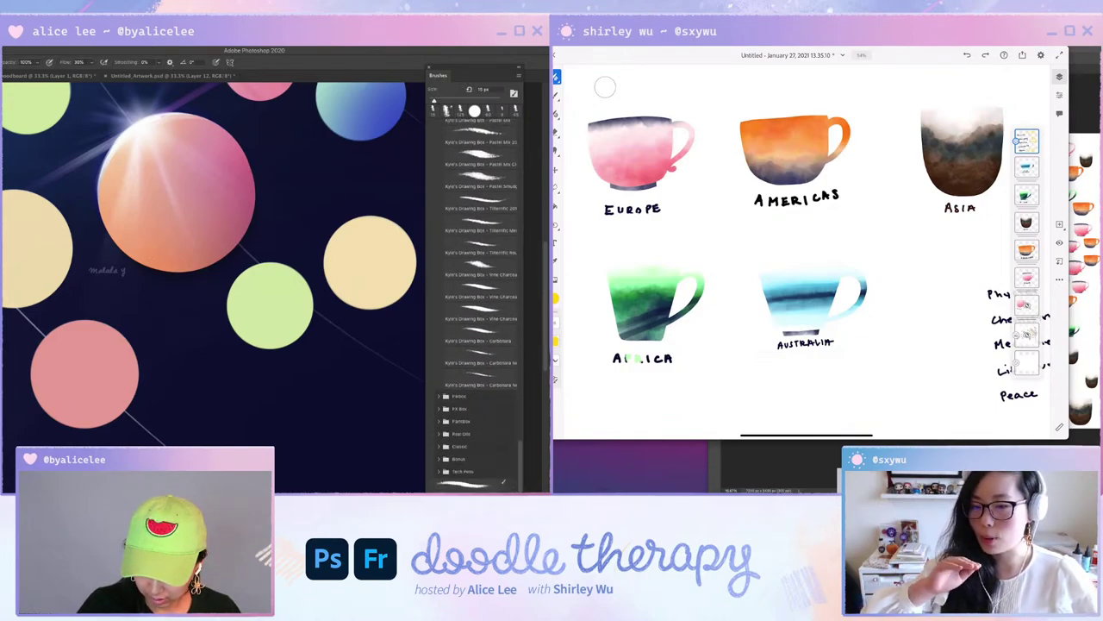
scroll(514, 479, up, 10)
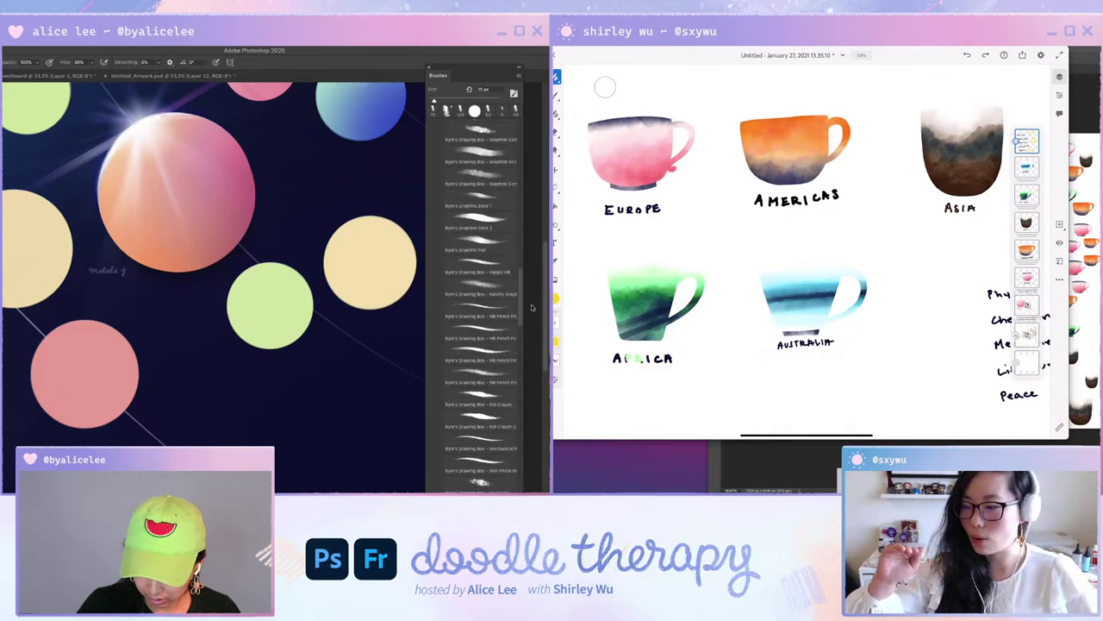
scroll(478, 302, up, 5)
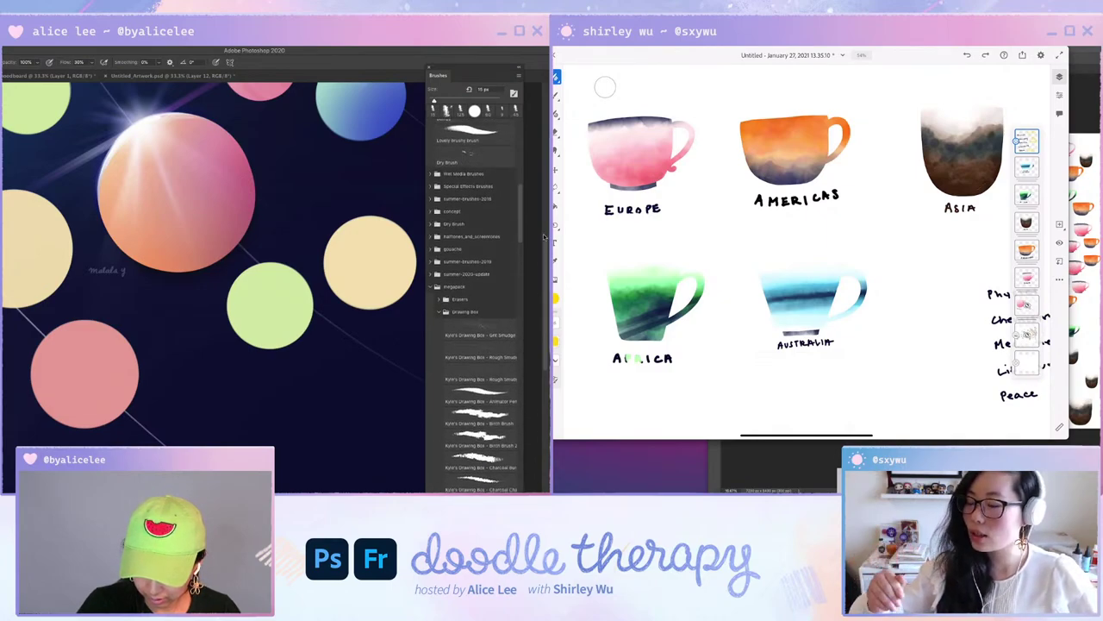
scroll(492, 238, up, 8)
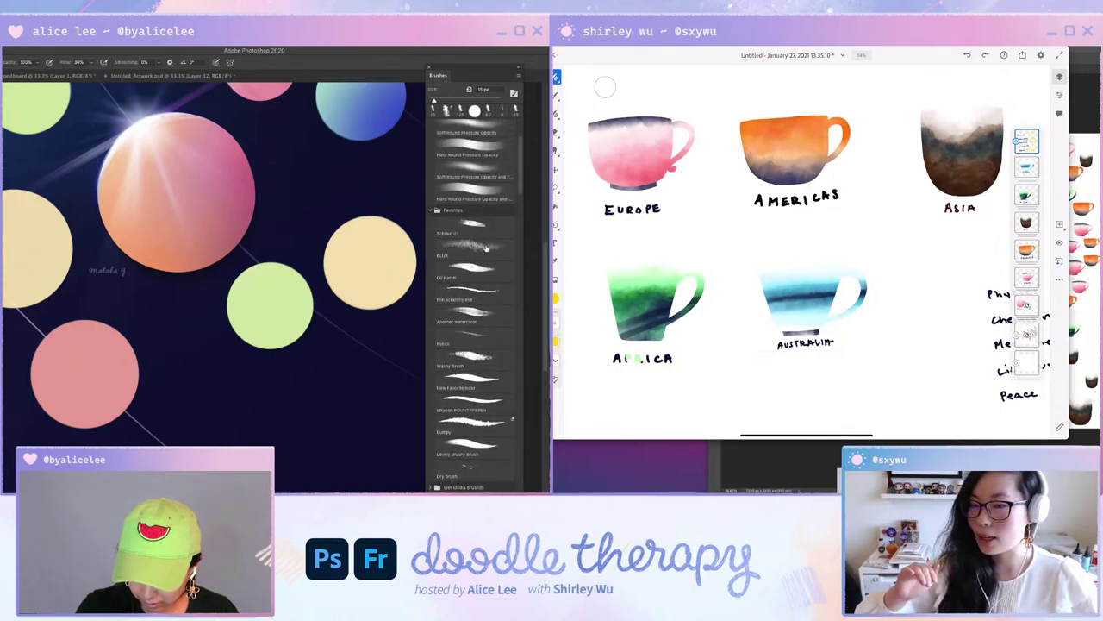
Stipple a golden texture over the cream planet with the BLUR brush and soften its intensity.
click(485, 247)
mouse_move(381, 281)
mouse_down()
mouse_move(478, 97)
mouse_move(398, 299)
mouse_move(380, 300)
mouse_move(399, 259)
mouse_move(397, 297)
mouse_move(416, 311)
mouse_move(422, 273)
mouse_move(373, 300)
mouse_move(376, 287)
mouse_move(424, 298)
mouse_move(402, 284)
mouse_move(409, 255)
mouse_move(399, 281)
mouse_move(421, 264)
mouse_up()
click(479, 100)
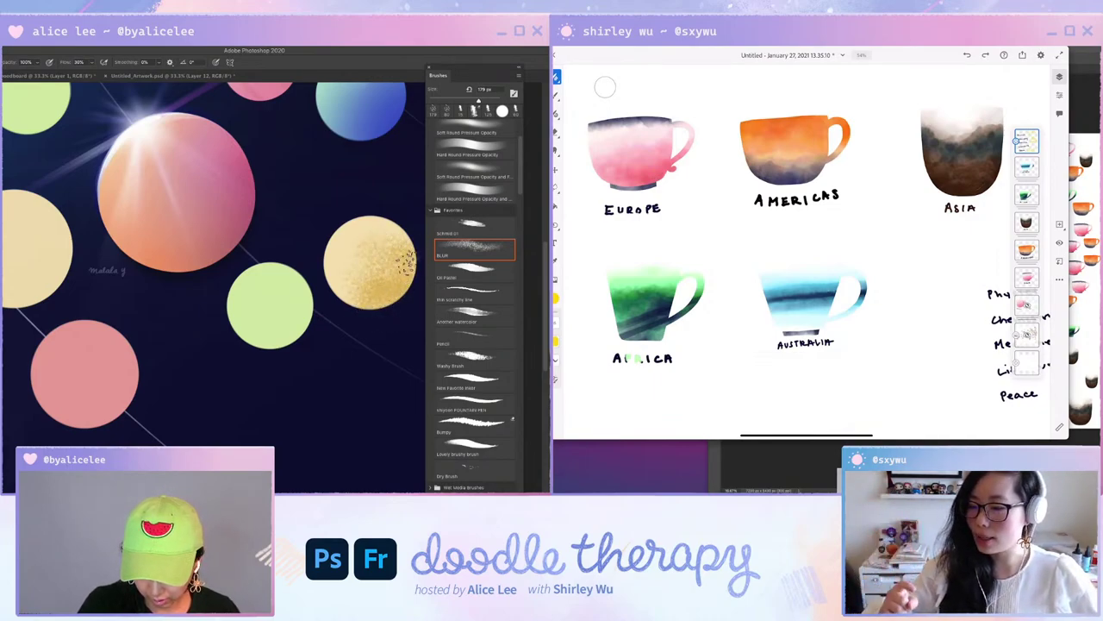
key(v)
key(ctrl+z)
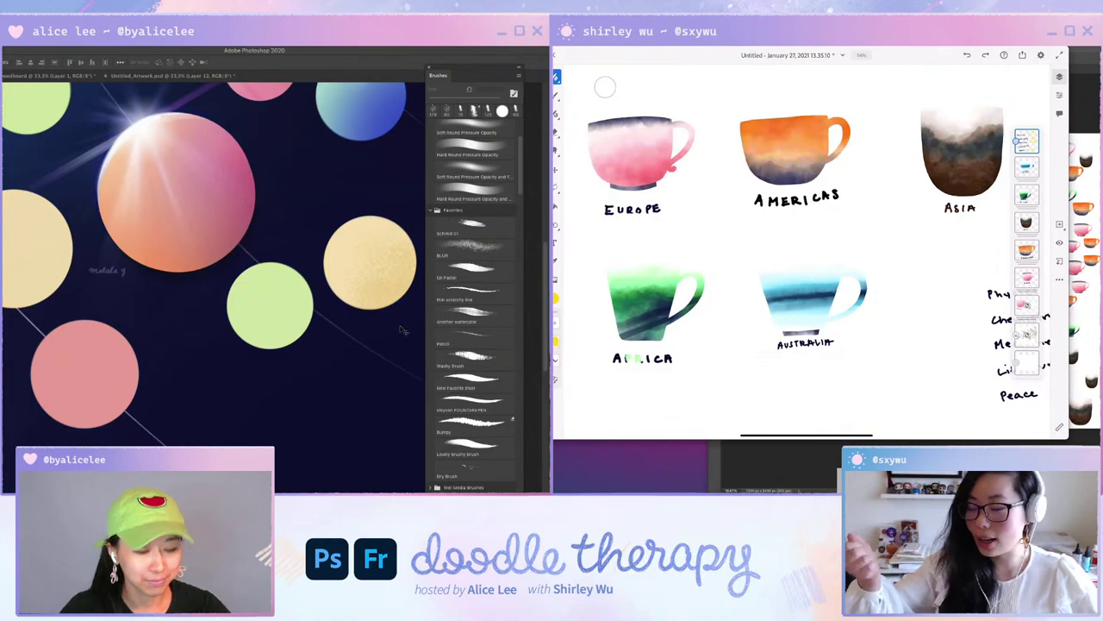
Add another new layer and choose the "another watercolor" brush with the planets in view.
key(super+shift+n)
key(Return)
key(i)
click(470, 249)
click(488, 228)
click(465, 326)
key(super+minus)
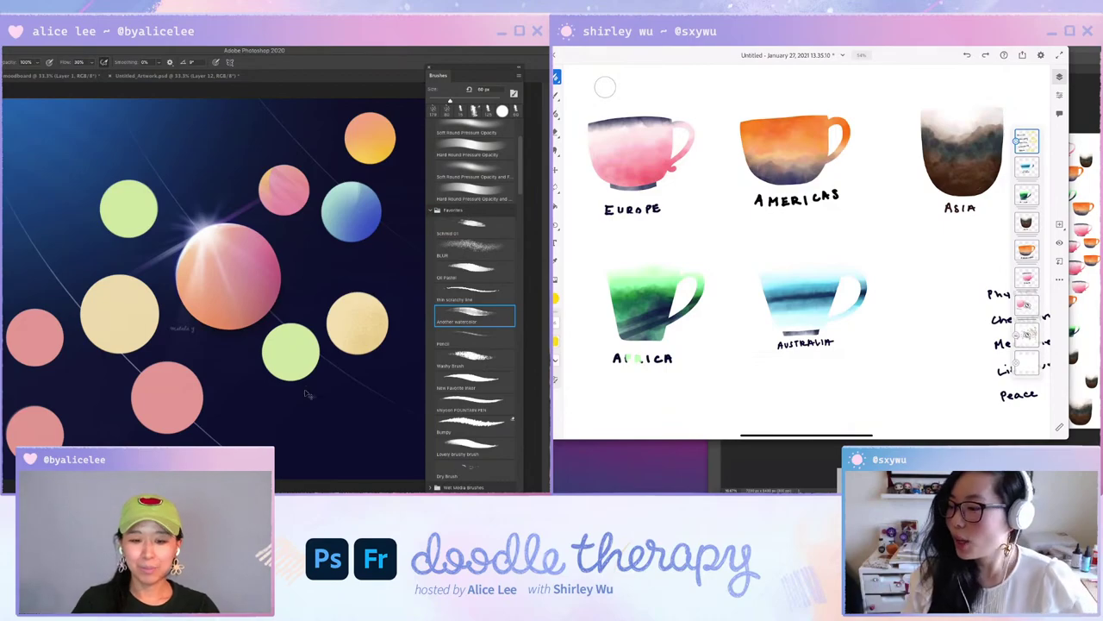
Switch to the data doodle template in the browser and review its dataset attributes and visual channels.
key(super+Tab)
key(super+Tab)
key(super+Tab)
scroll(24, 359, up, 20)
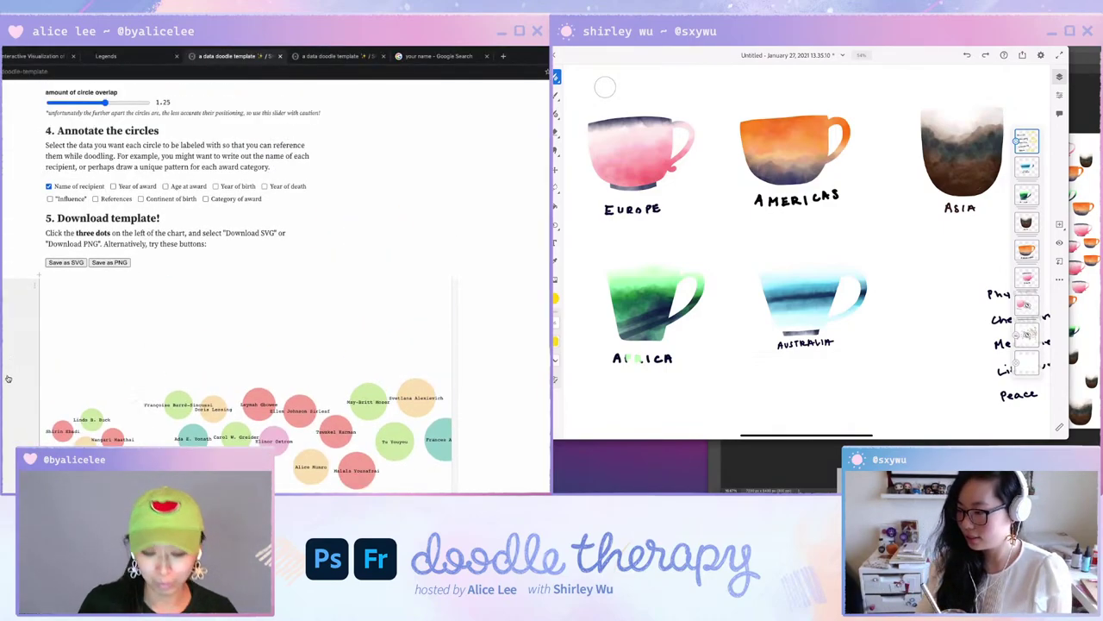
scroll(7, 373, up, 1)
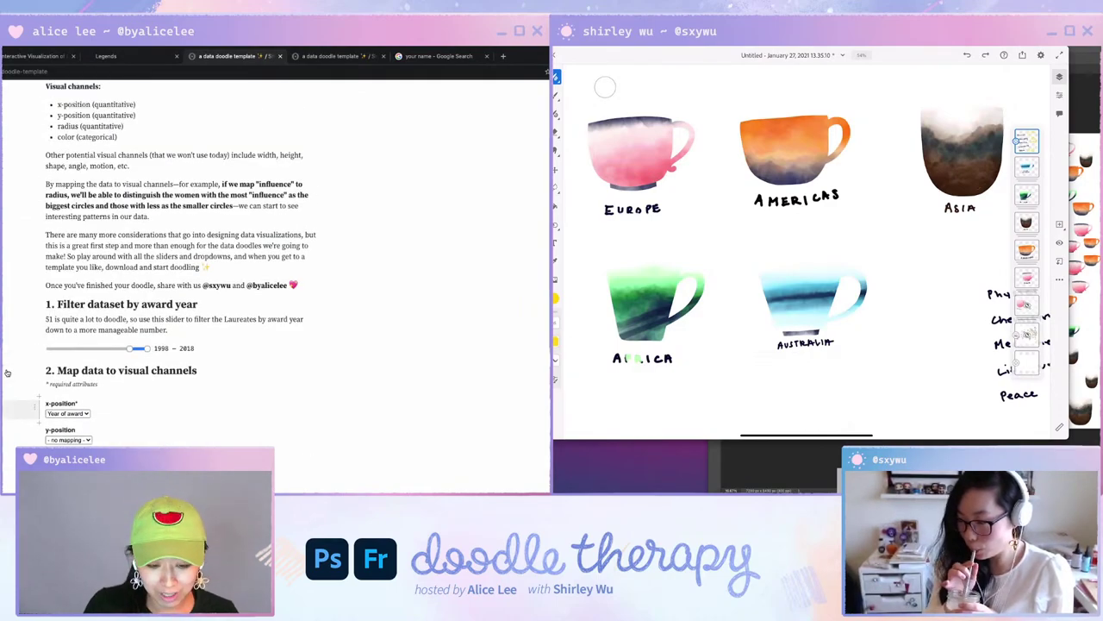
scroll(34, 343, up, 15)
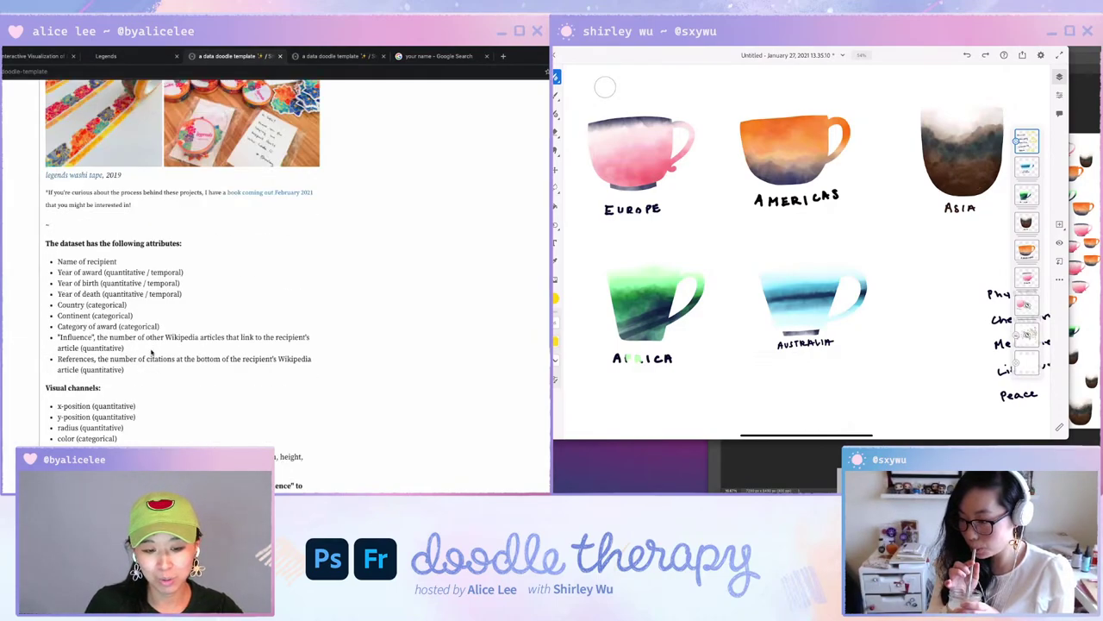
scroll(368, 396, down, 20)
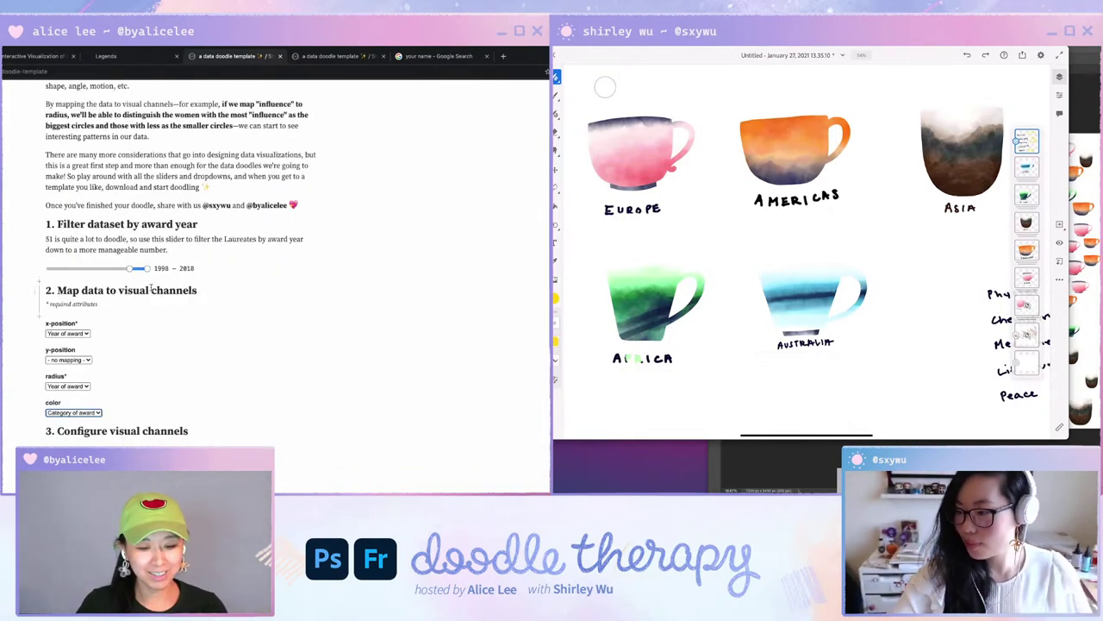
Set the award-year filter to 1996 – 2018 and bring the template's circle chart into view.
scroll(133, 272, down, 1)
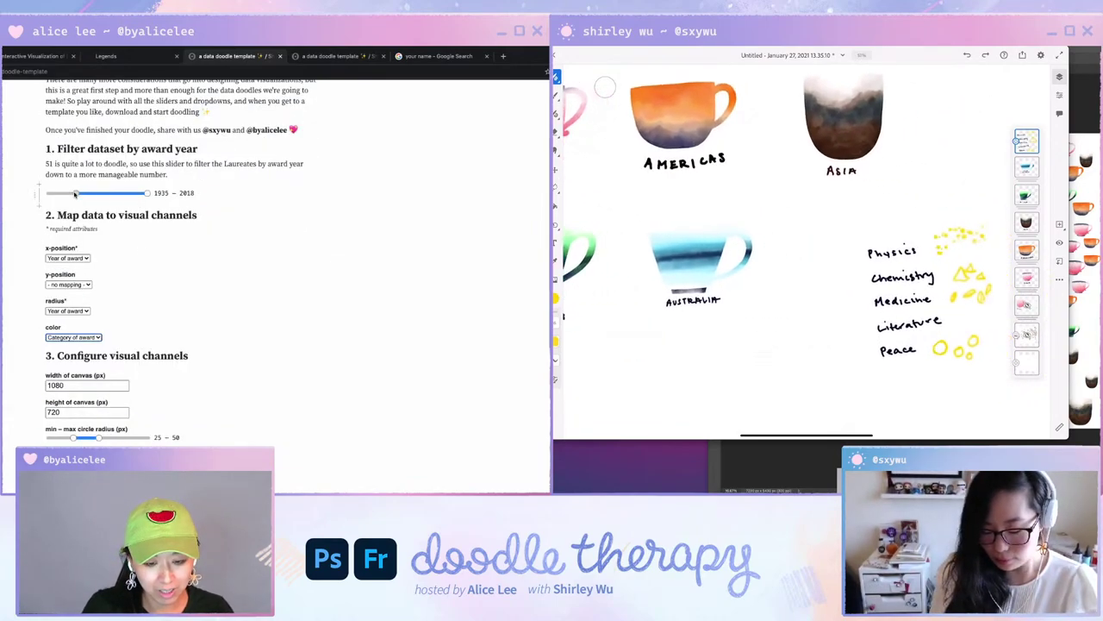
scroll(270, 282, down, 4)
scroll(270, 281, down, 2)
scroll(124, 268, up, 9)
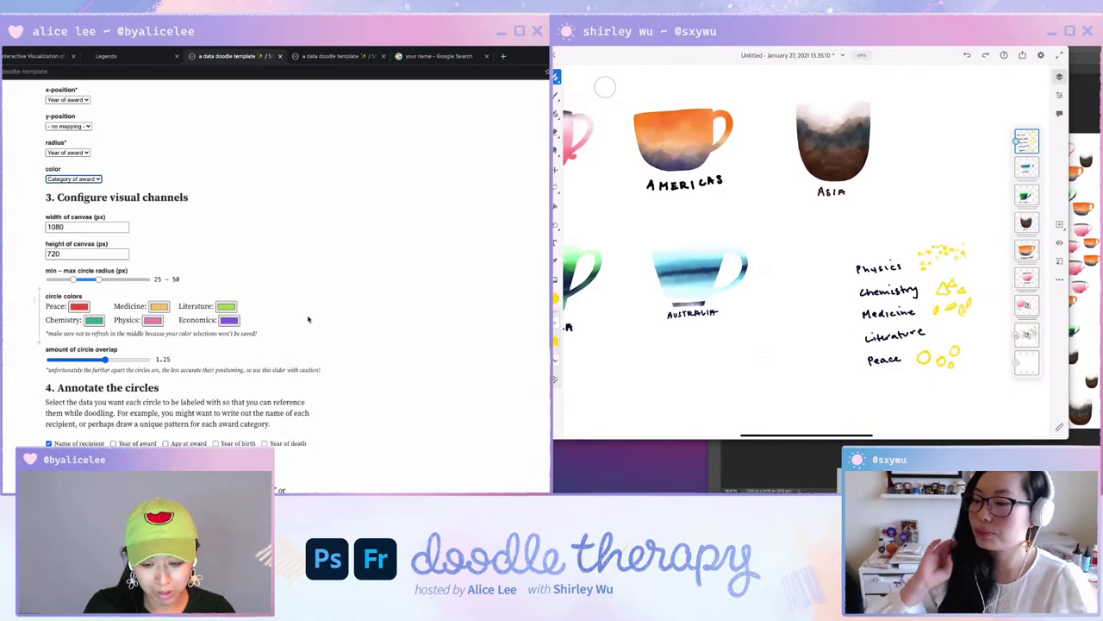
drag(76, 312, 127, 312)
scroll(118, 351, down, 1)
scroll(119, 351, down, 4)
scroll(95, 198, up, 1)
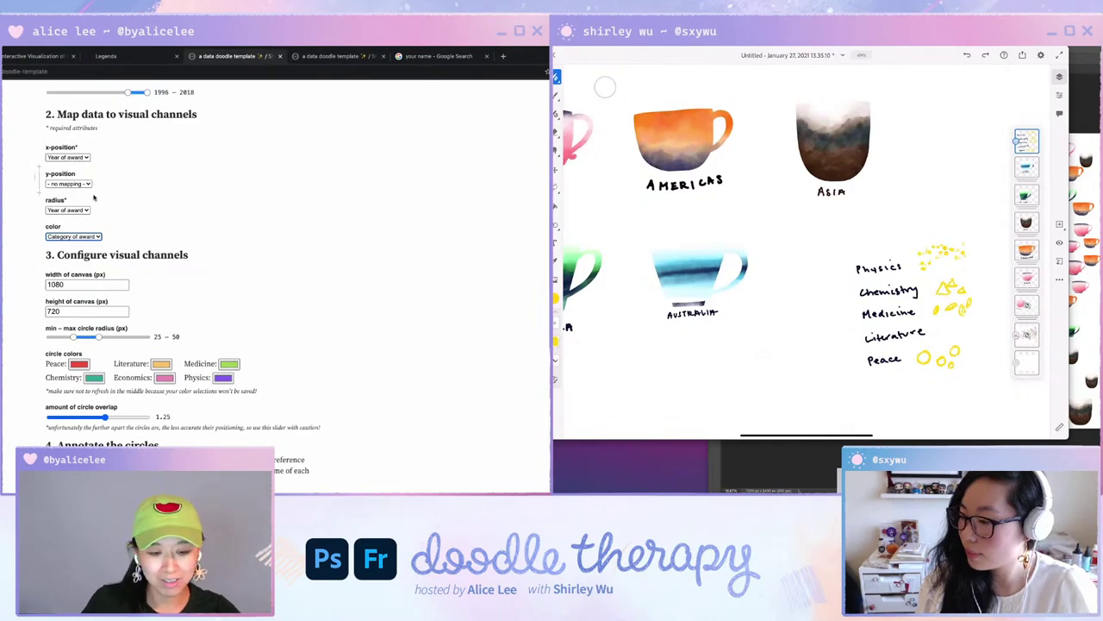
scroll(99, 209, down, 10)
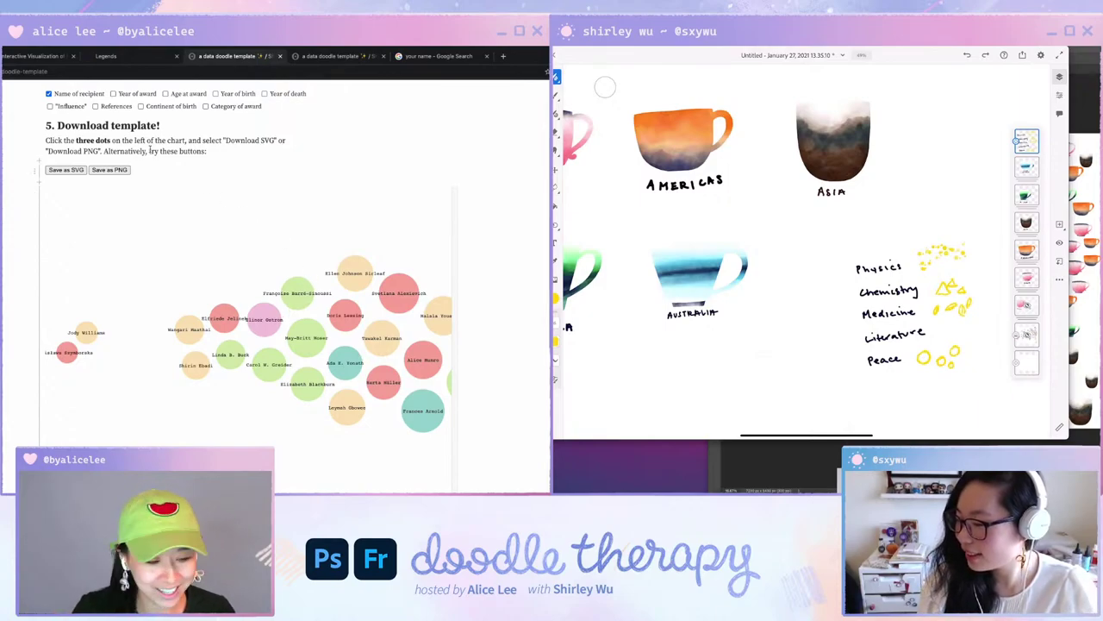
Open the film flowers page, search it for "terminator", and select the Terminator 3: Rise of the Machines title.
click(2, 56)
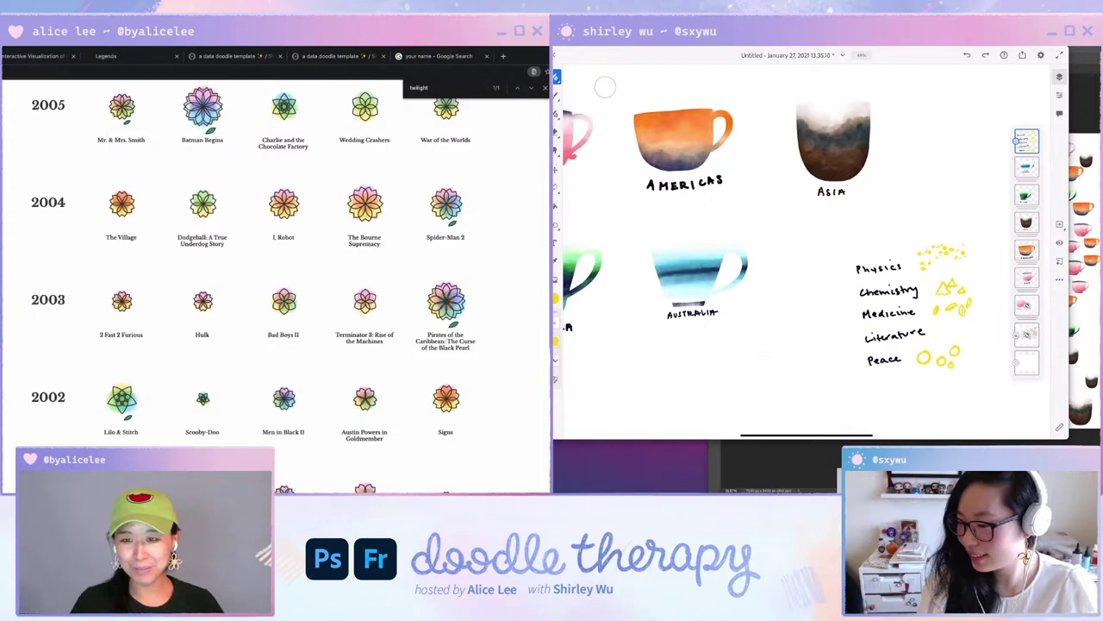
key(ctrl+f)
text(terminator)
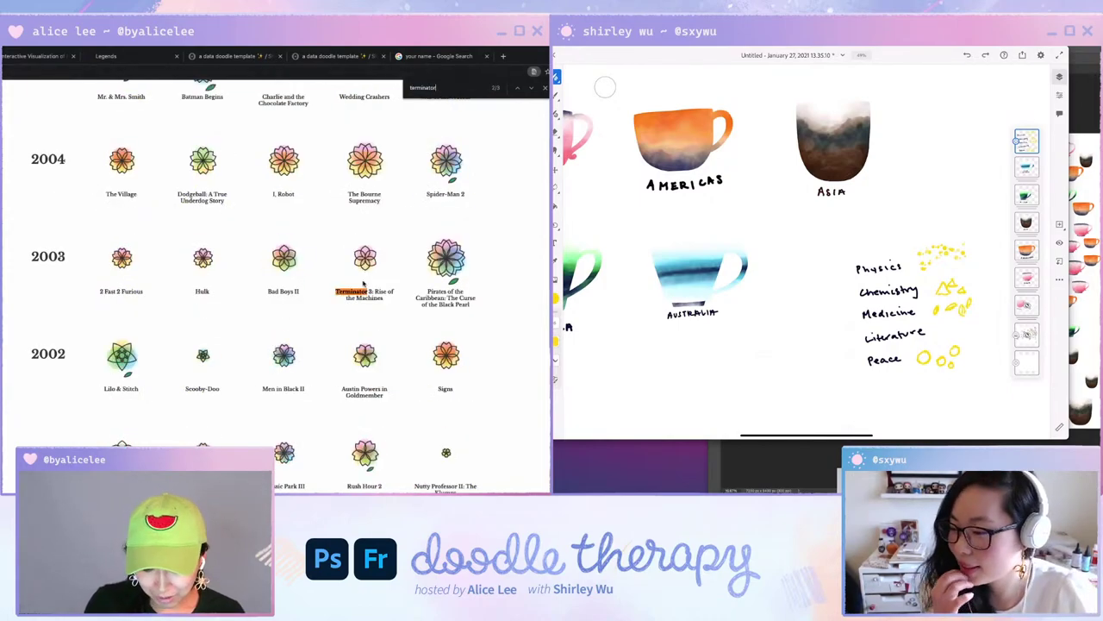
triple_click(355, 292)
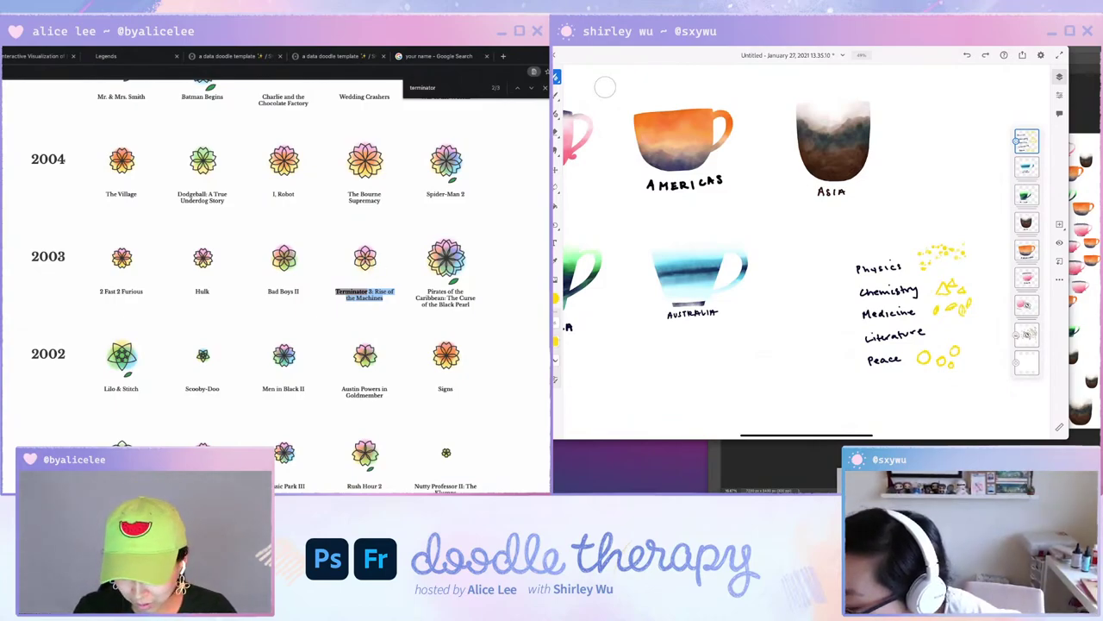
Check the film flowers legend and go through the "terminator" matches to compare the flowers of those films.
scroll(254, 284, up, 15)
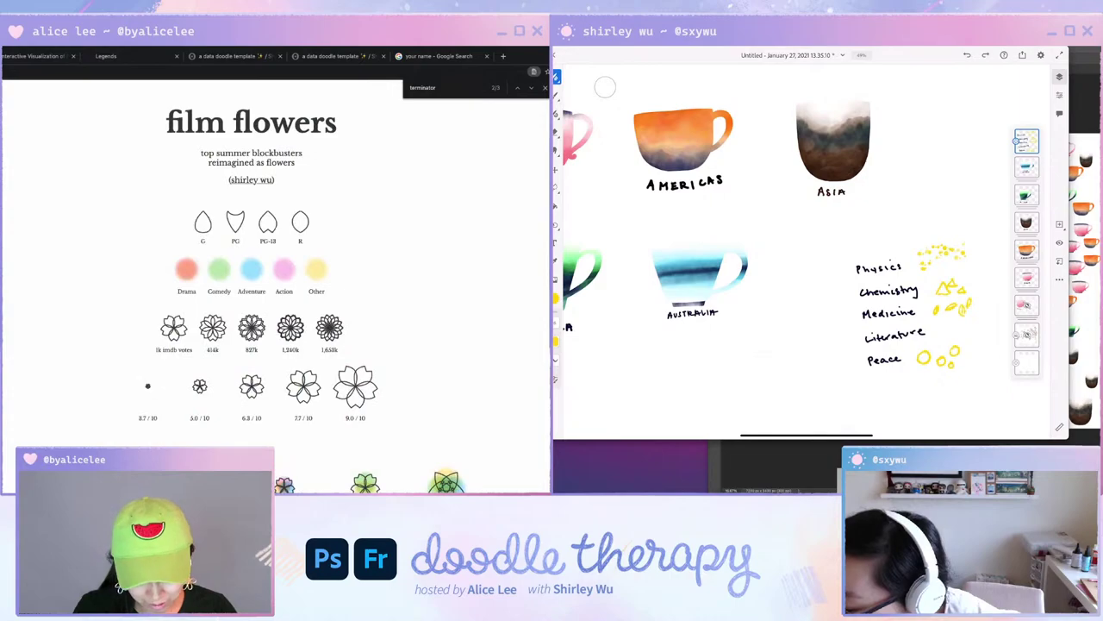
click(455, 87)
key(Return)
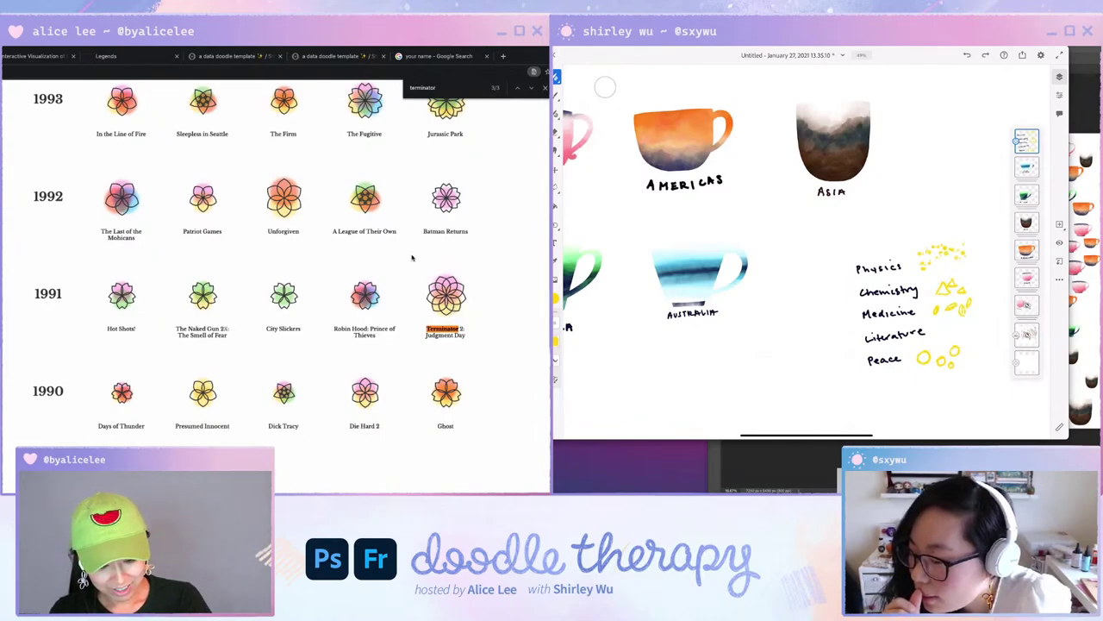
key(Return)
key(Return)
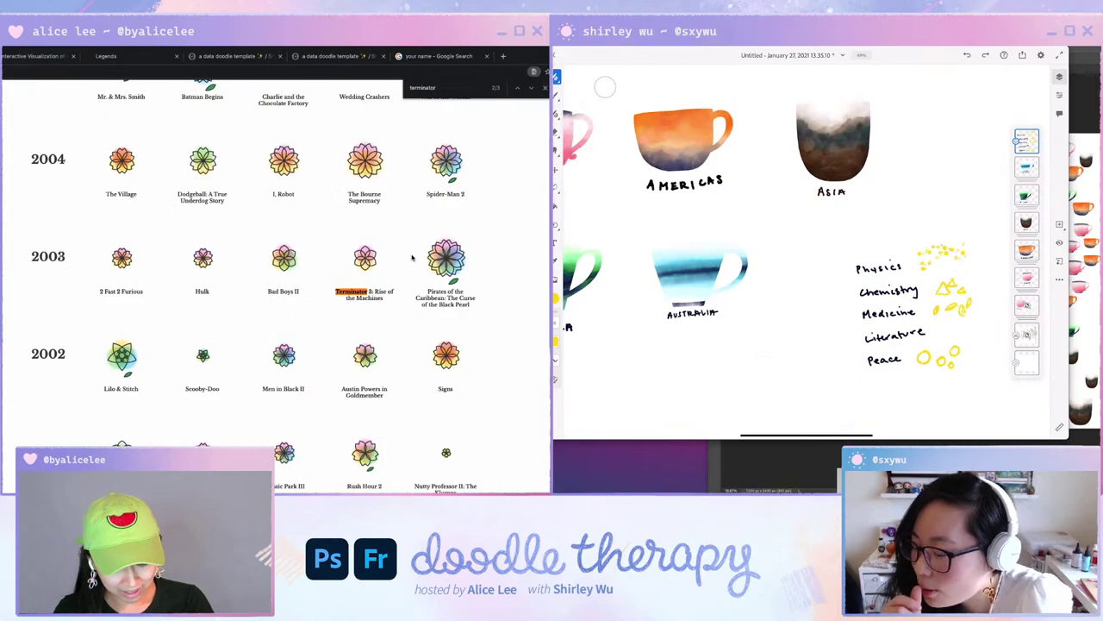
key(Return)
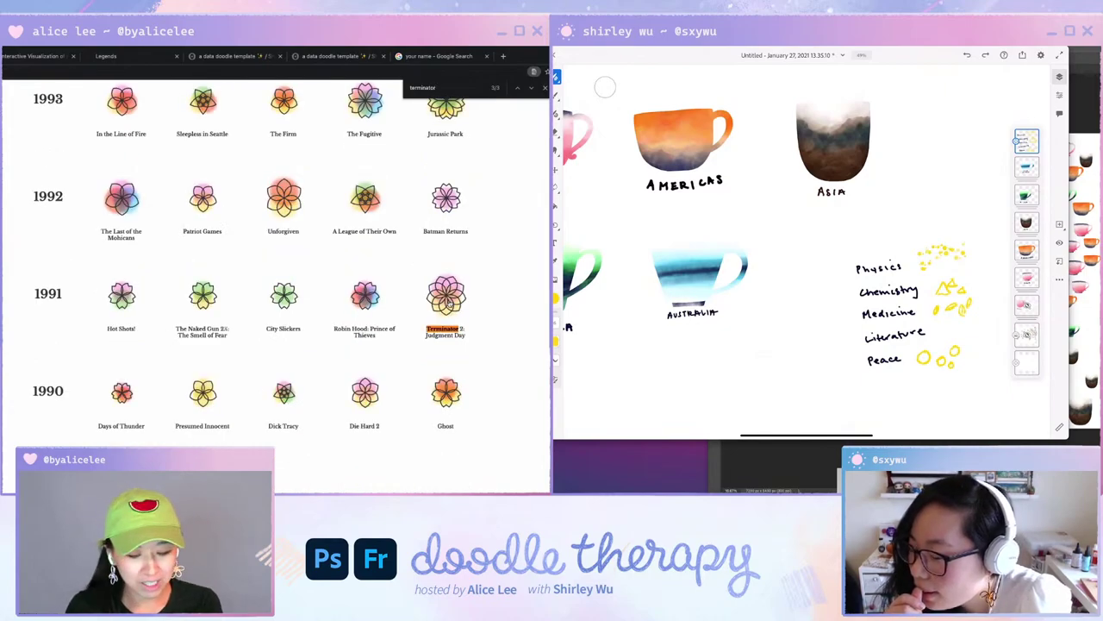
key(Return)
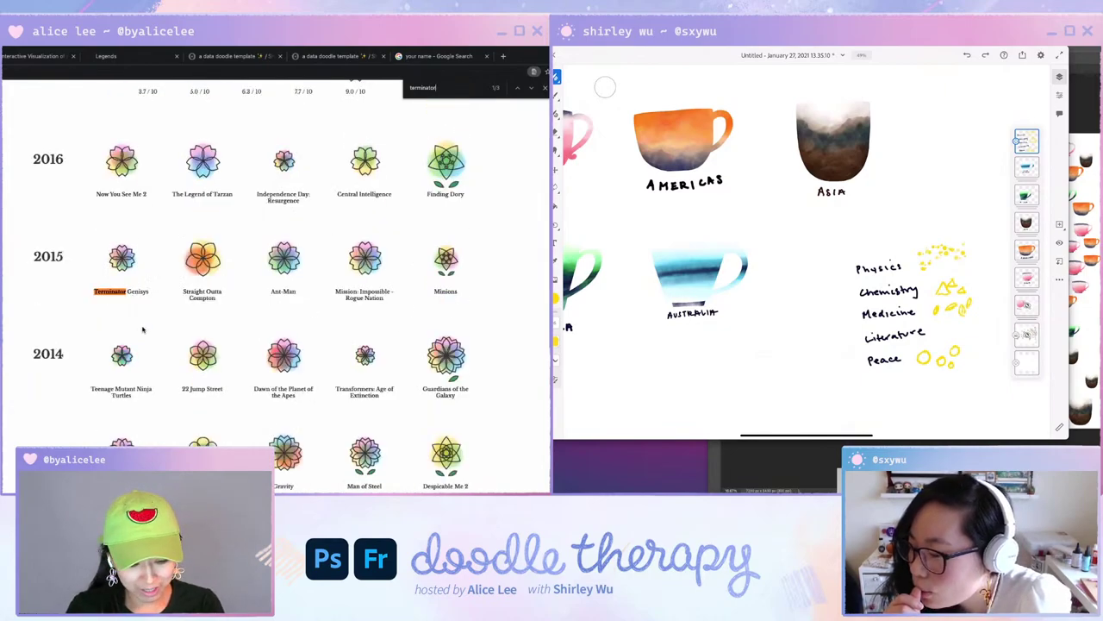
key(Return)
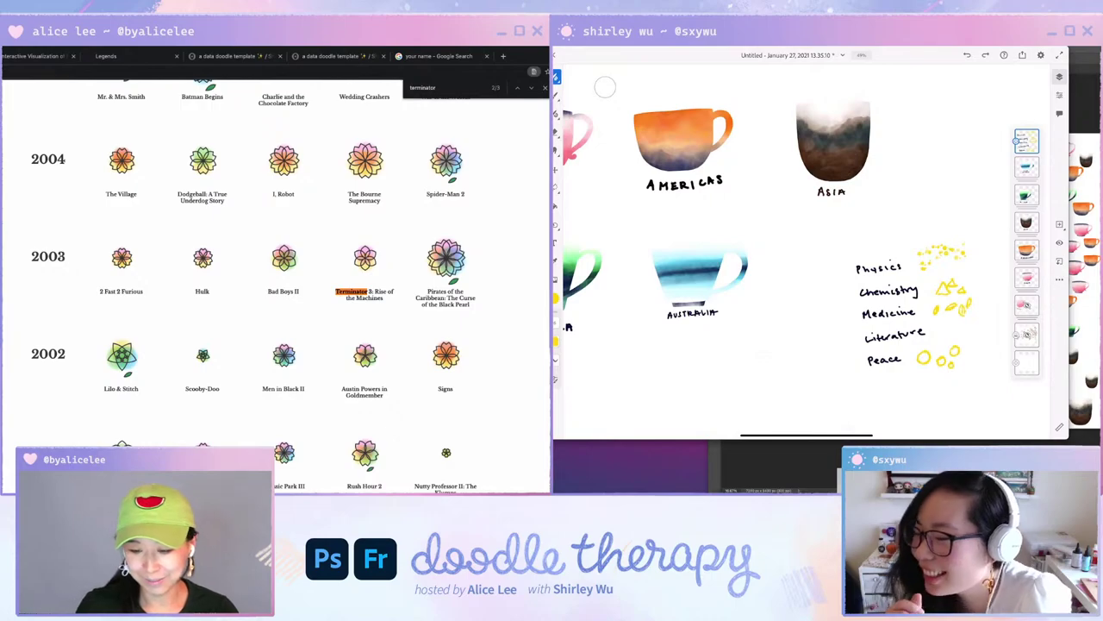
Search the film flowers page for "jurassic" and for "shrek".
double_click(440, 87)
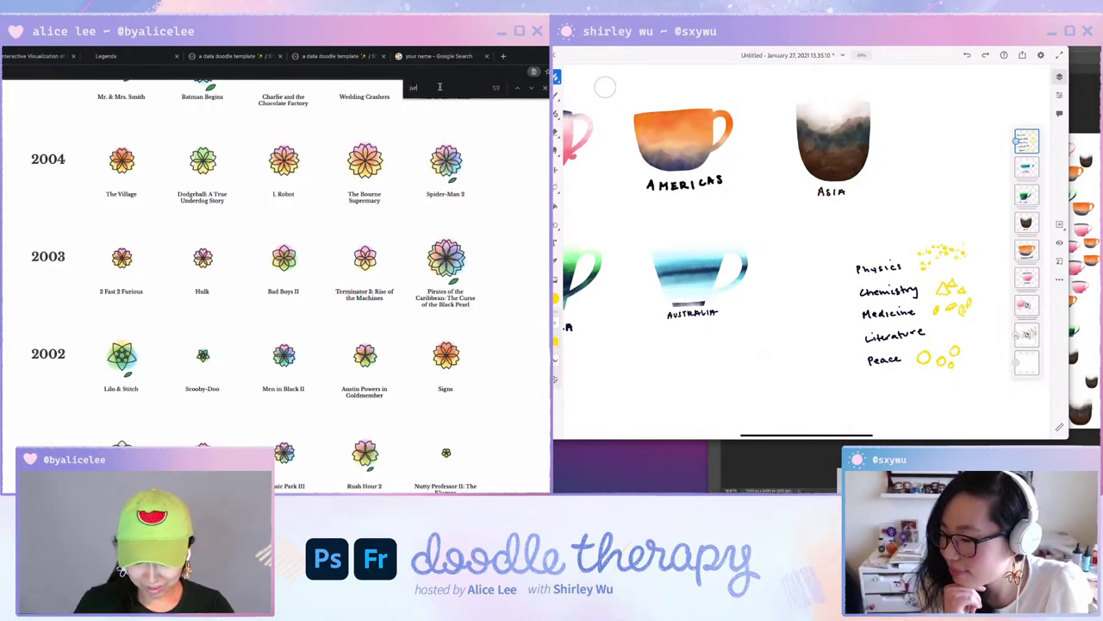
text(sic)
key(Return)
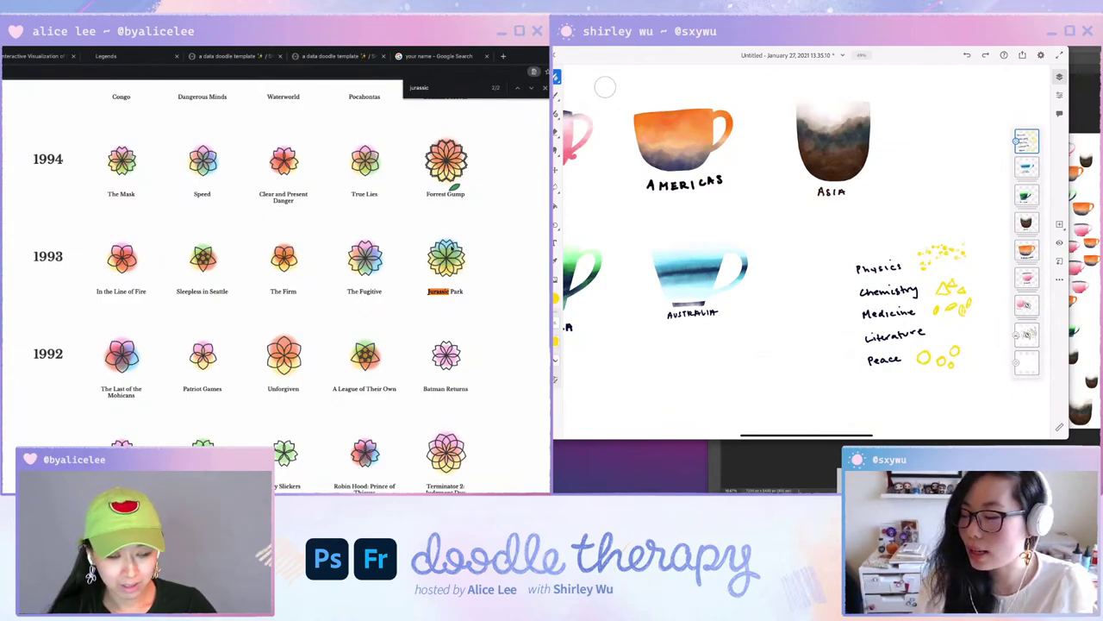
double_click(447, 86)
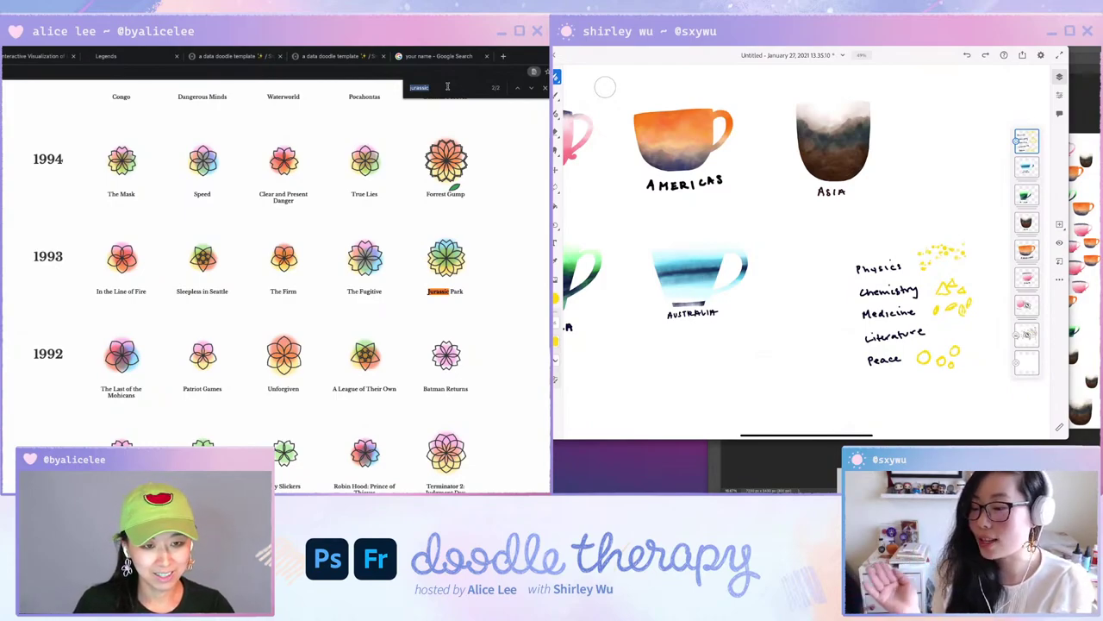
text(shrek)
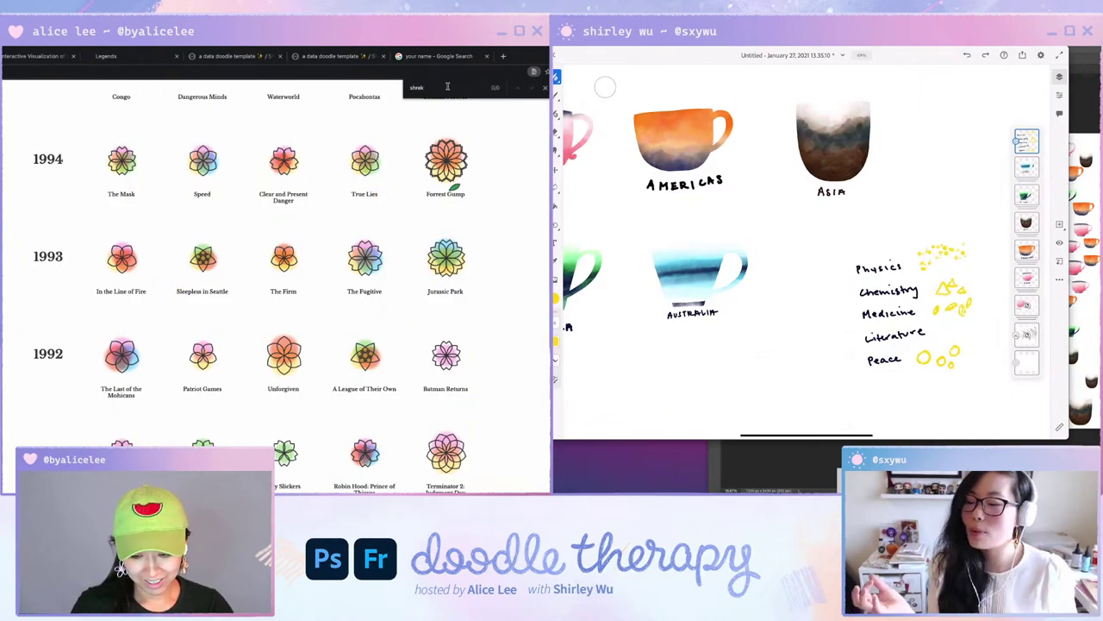
Examine the film flowers in the 1990 to 2002 rows for differences in size, petals and colour.
scroll(396, 263, up, 2)
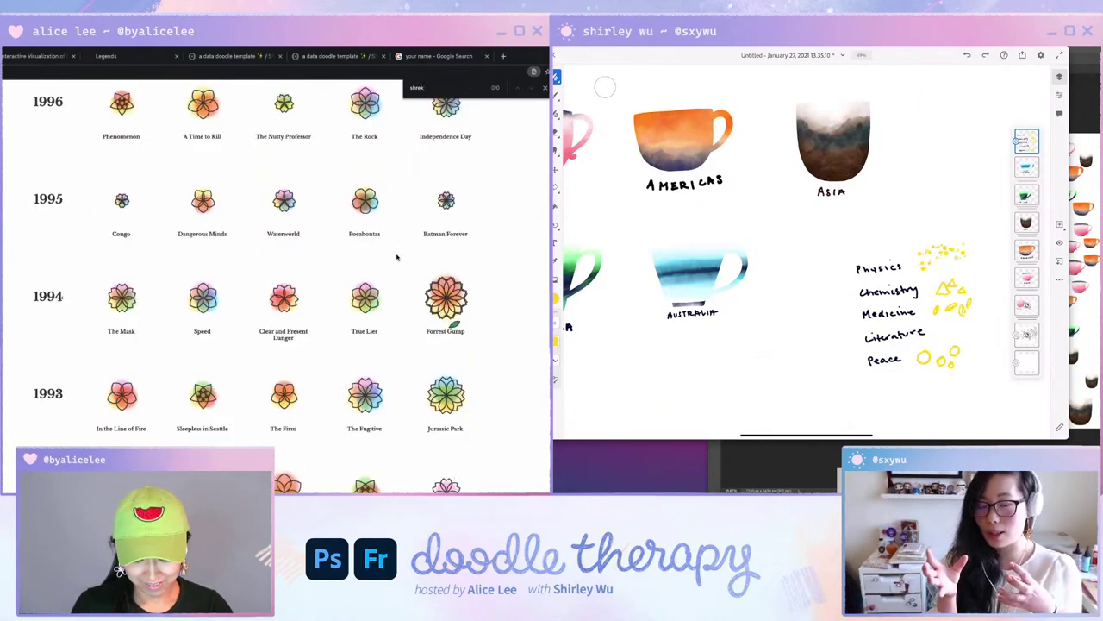
scroll(396, 263, up, 2)
scroll(395, 263, up, 3)
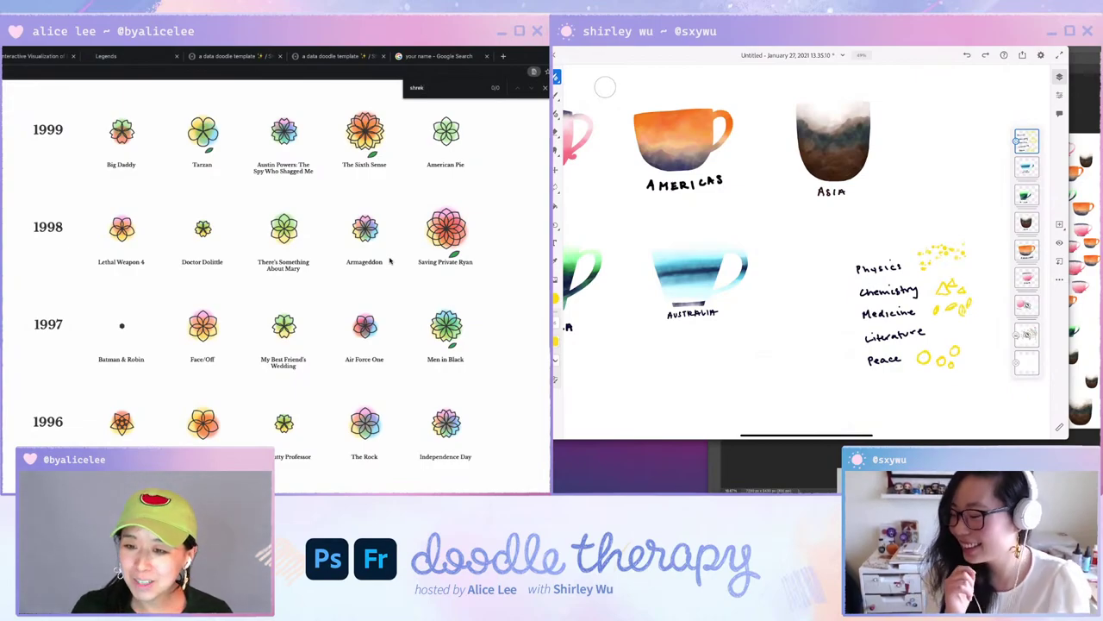
scroll(297, 336, up, 4)
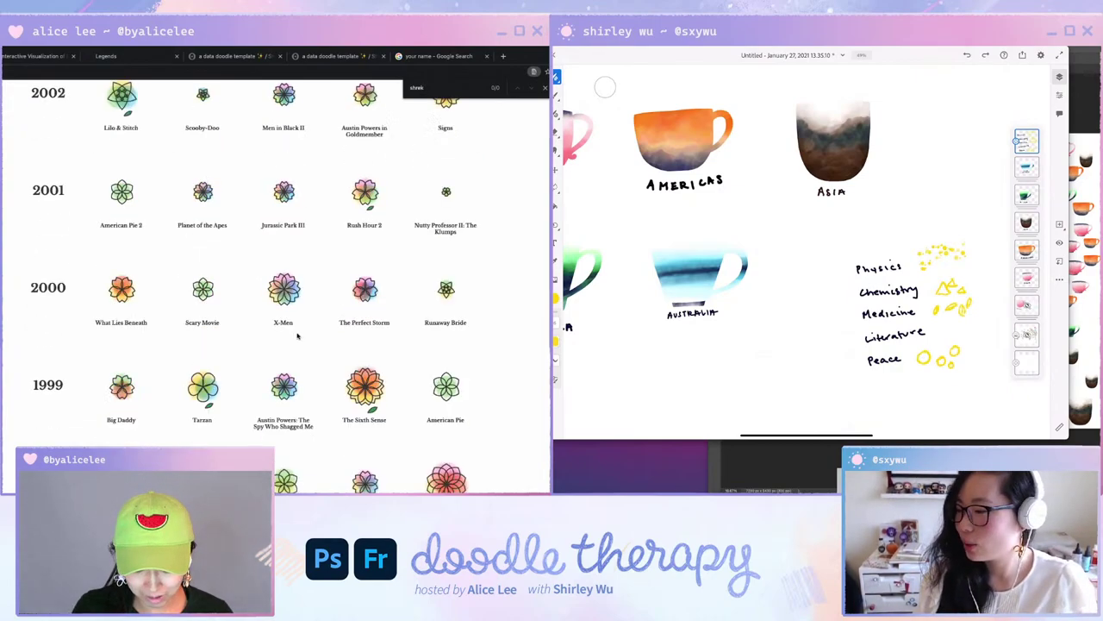
scroll(298, 336, down, 12)
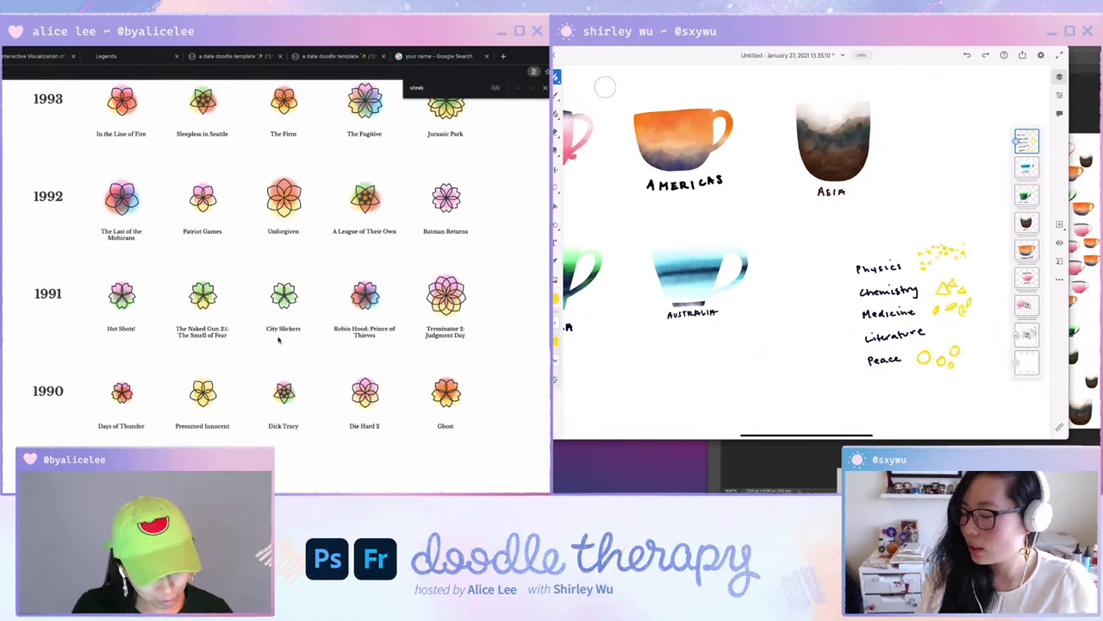
scroll(293, 332, up, 2)
scroll(296, 329, up, 2)
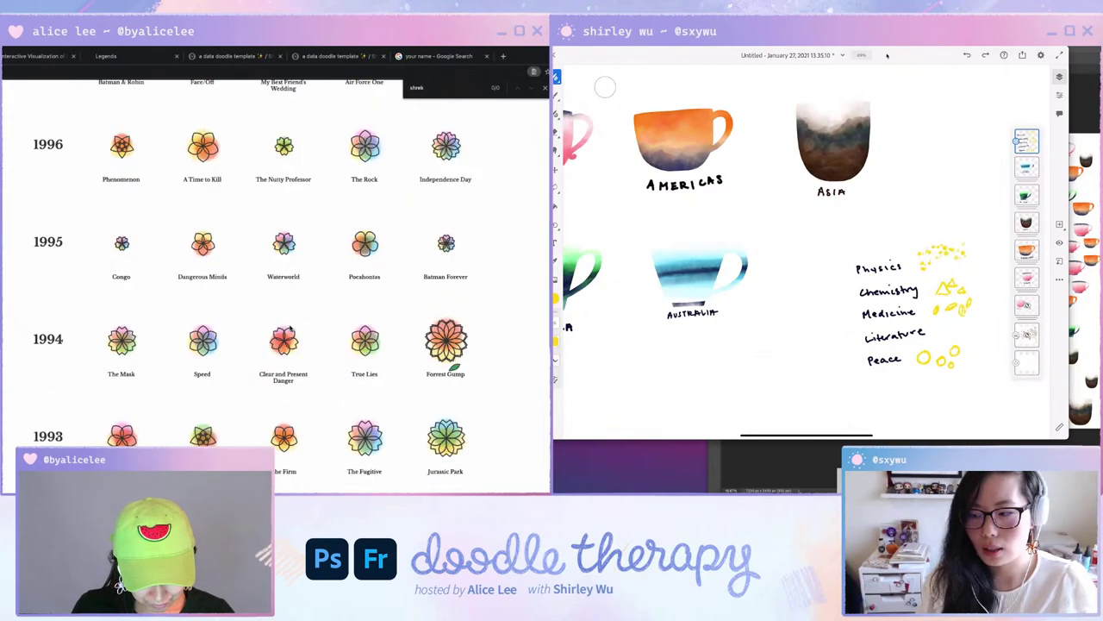
scroll(294, 329, up, 1)
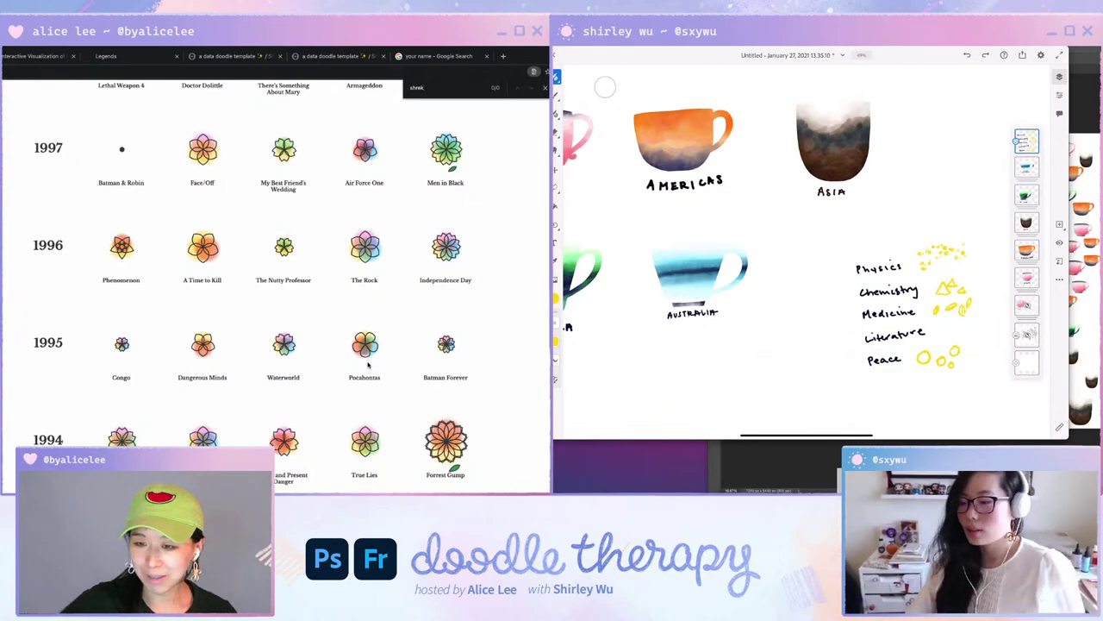
Search the film flowers page for "hunger games" and for "harry potter".
text(unger)
scroll(367, 365, down, 5)
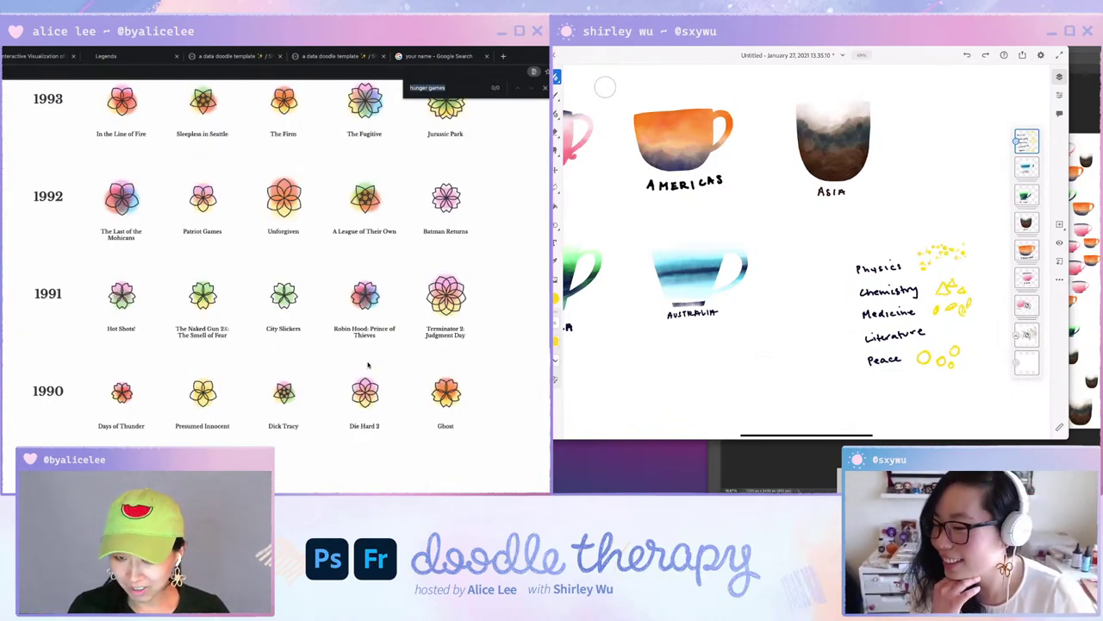
text(harry potter)
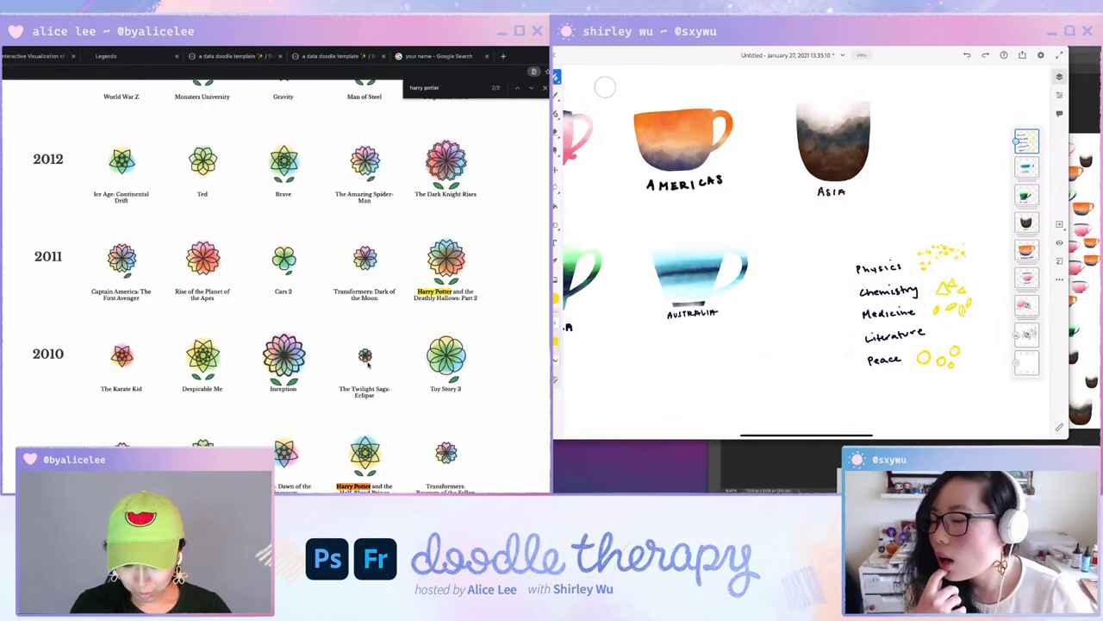
key(Return)
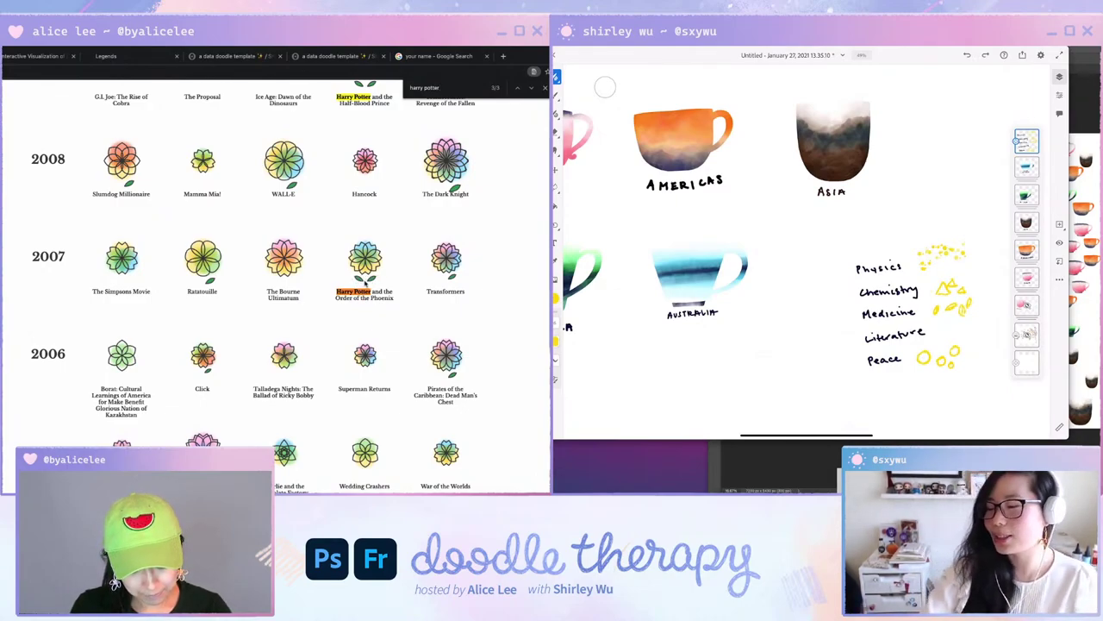
Cycle through the "harry potter" matches to compare the flowers of the different films in the series.
key(Return)
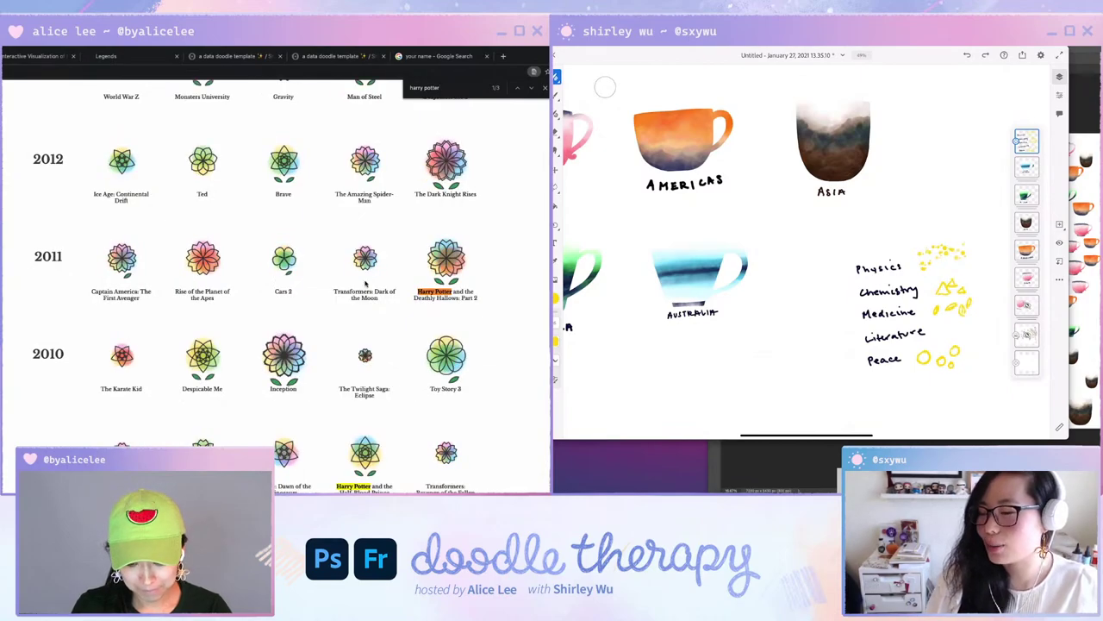
key(Return)
key(Return)
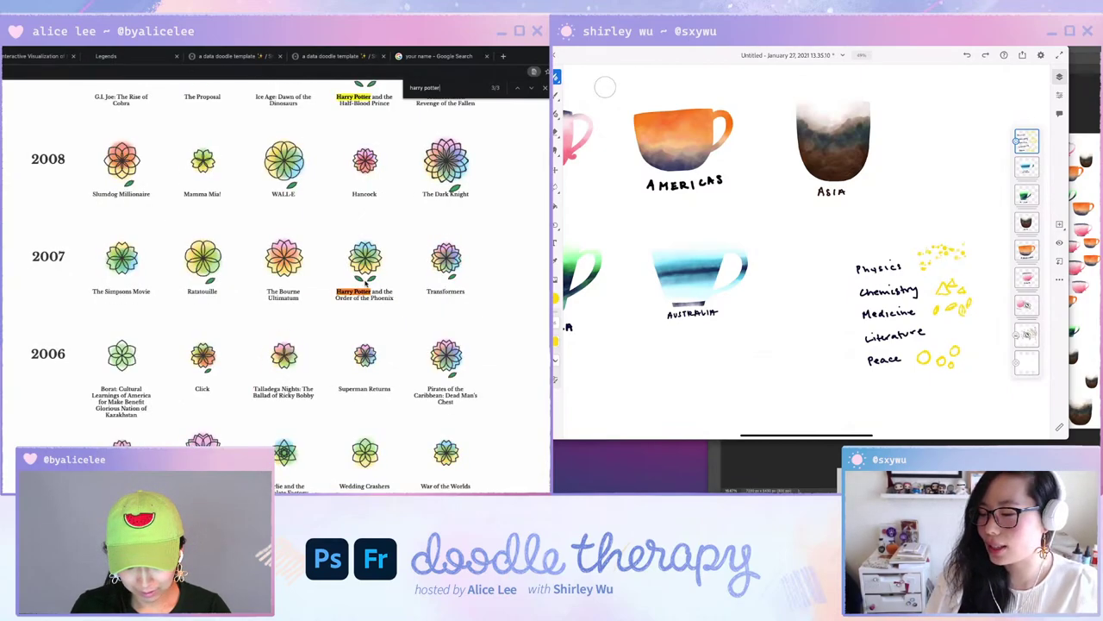
key(Return)
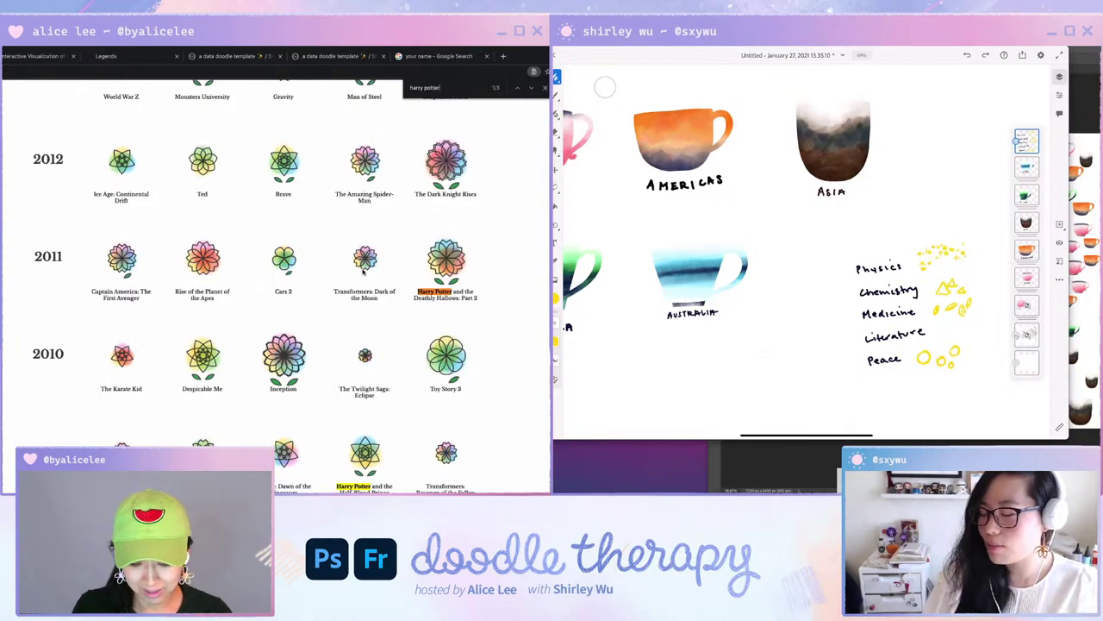
key(Return)
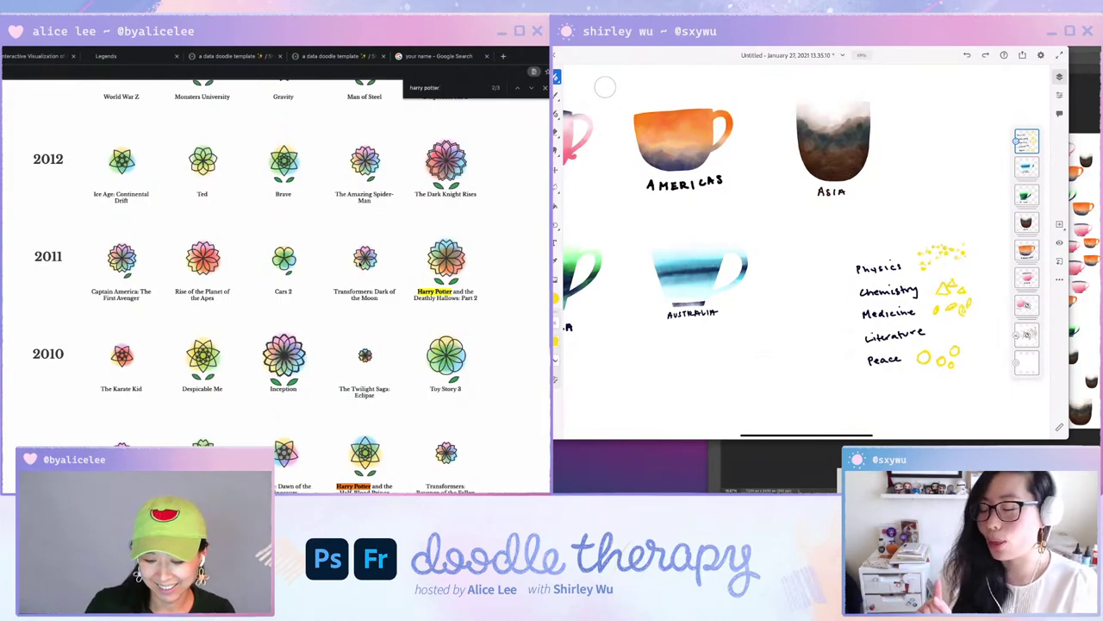
key(Return)
key(Return)
key(Return)
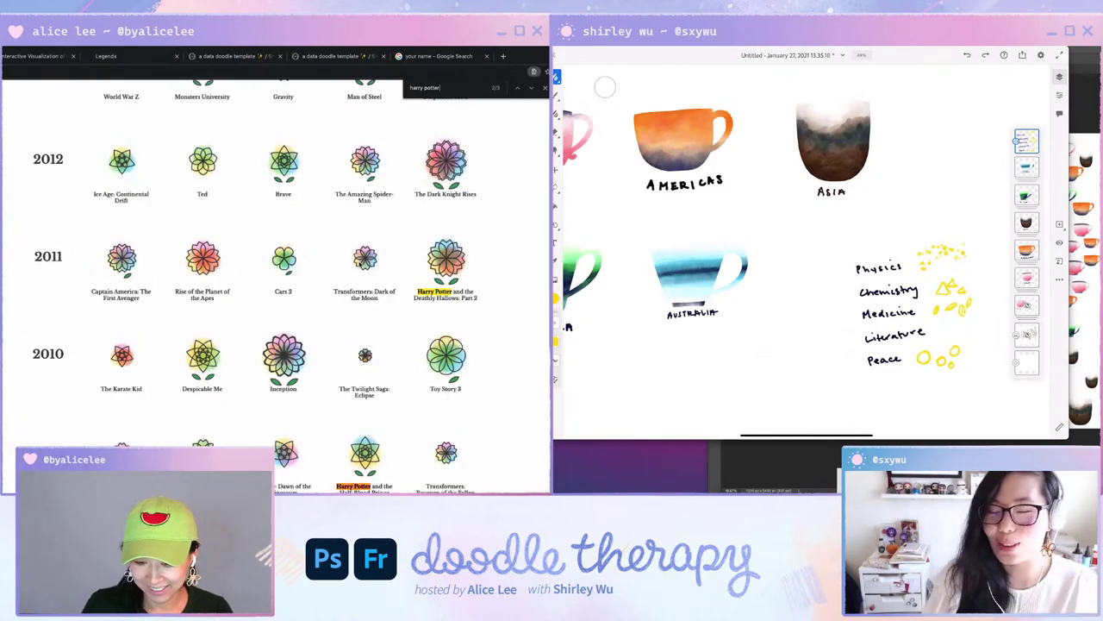
Search the film flowers page for "princess bride" and check the flowers down to the 1990 row.
scroll(360, 262, down, 1)
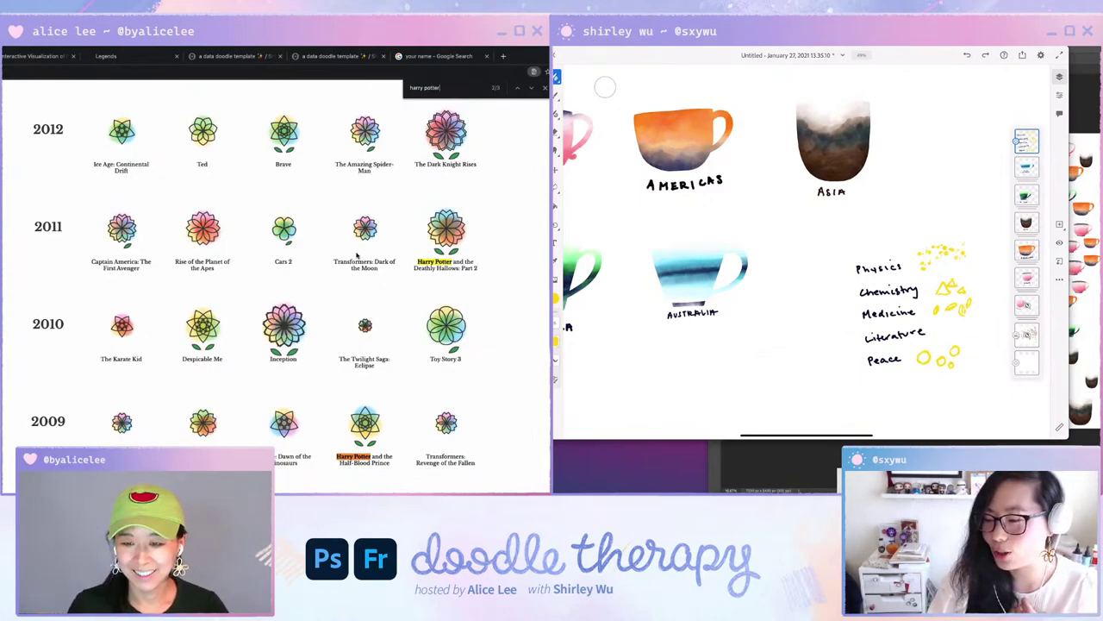
key(ctrl+a)
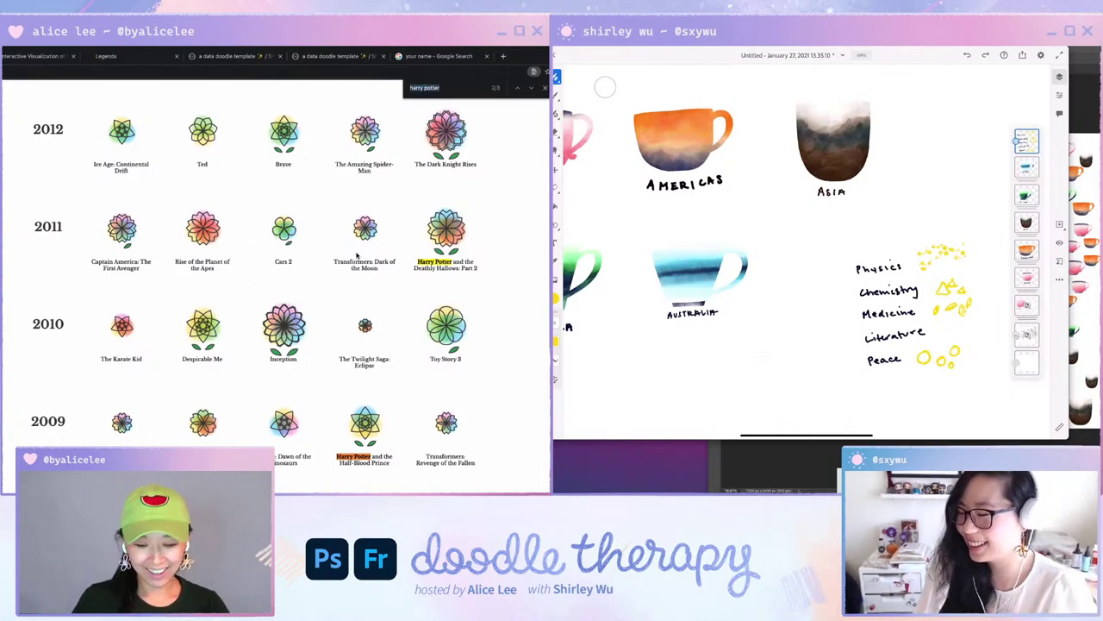
text(princess bride)
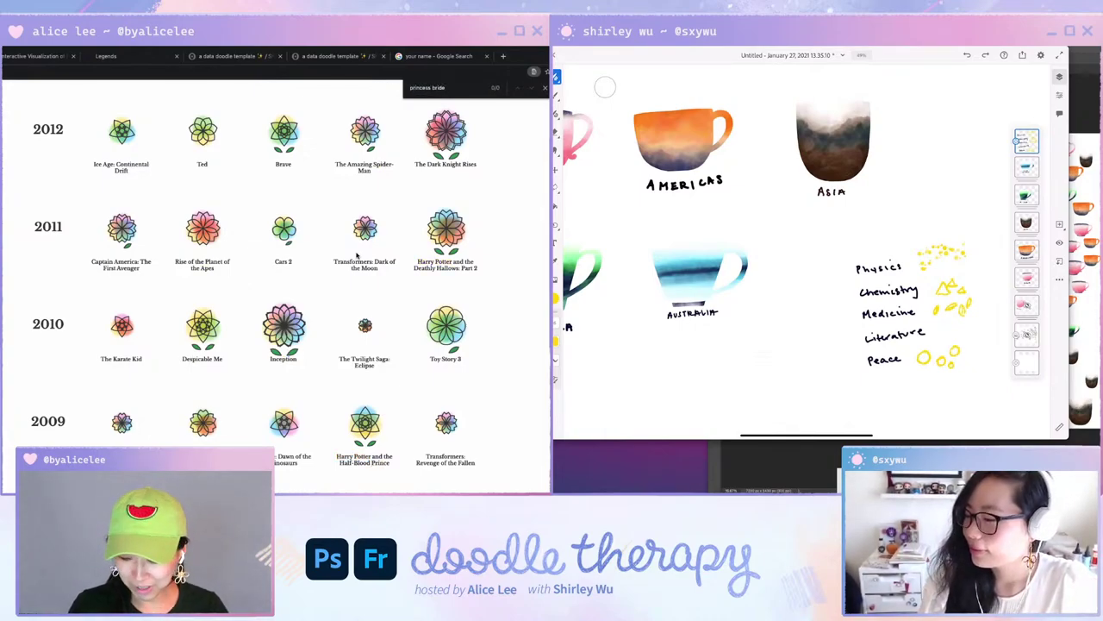
scroll(357, 254, down, 15)
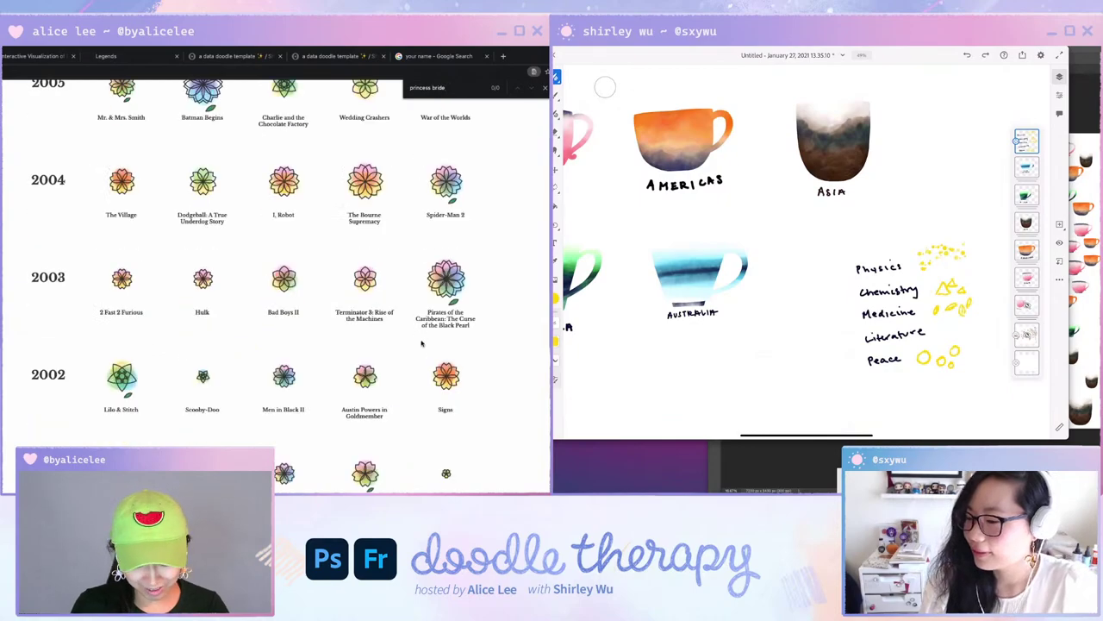
scroll(426, 322, down, 3)
scroll(426, 323, down, 2)
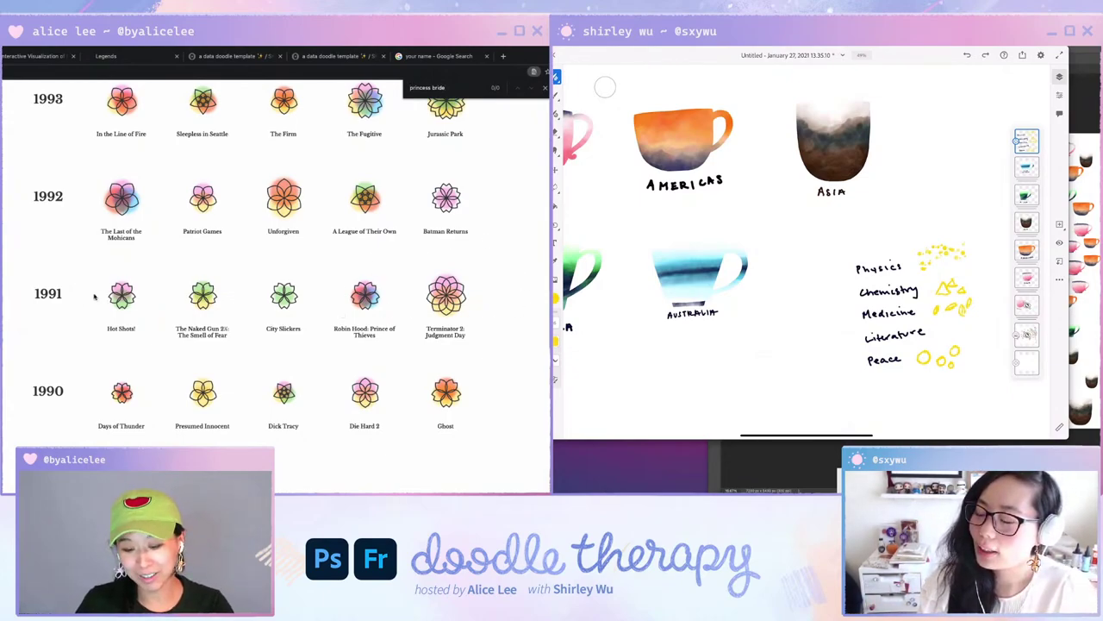
drag(91, 298, 14, 285)
click(13, 284)
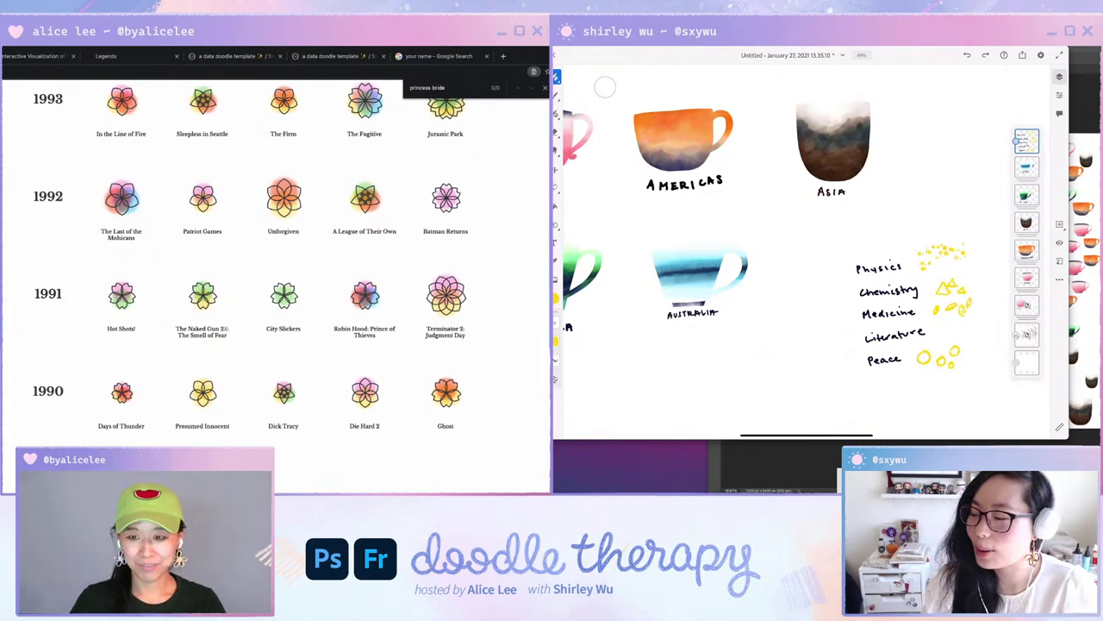
Switch to Photoshop, add a new layer for the pale yellow planet beside the green one, and enlarge the brush.
key(super+Tab)
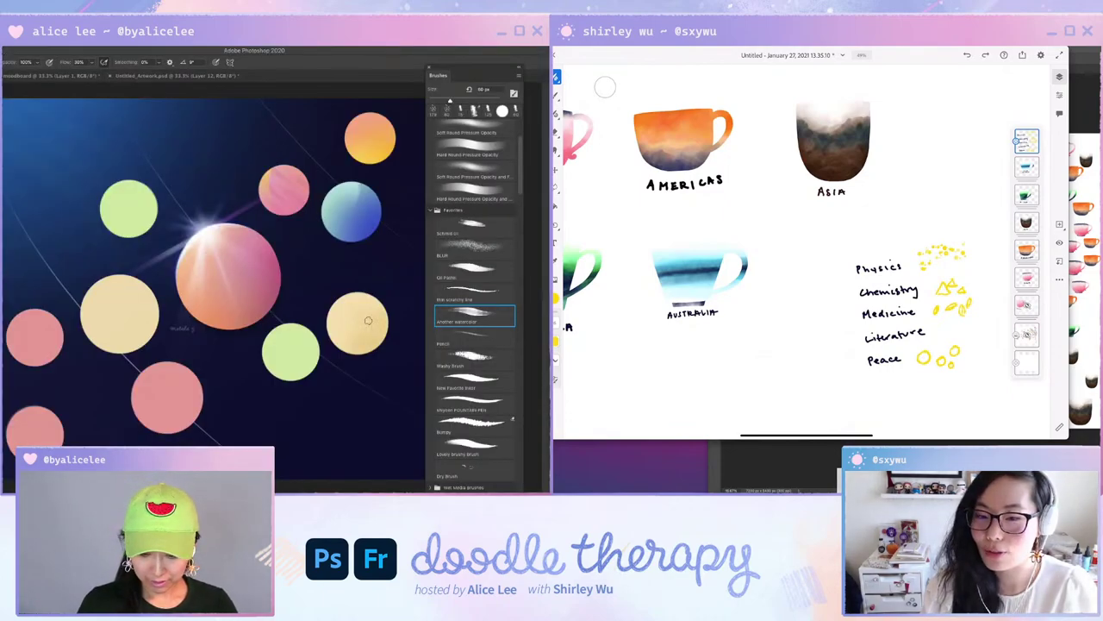
key(v)
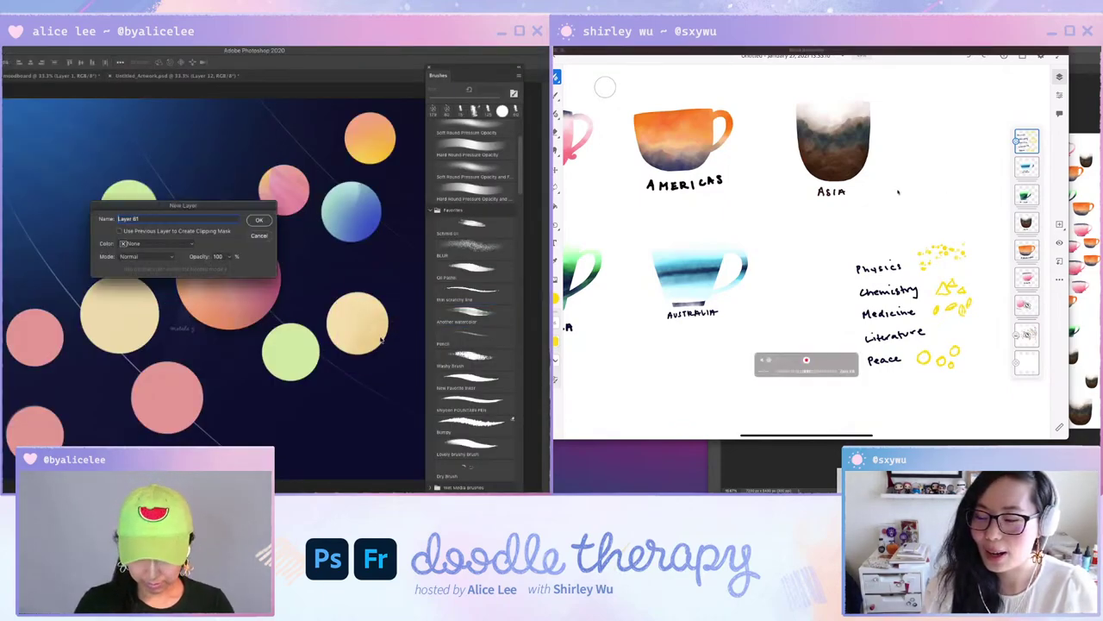
key(b)
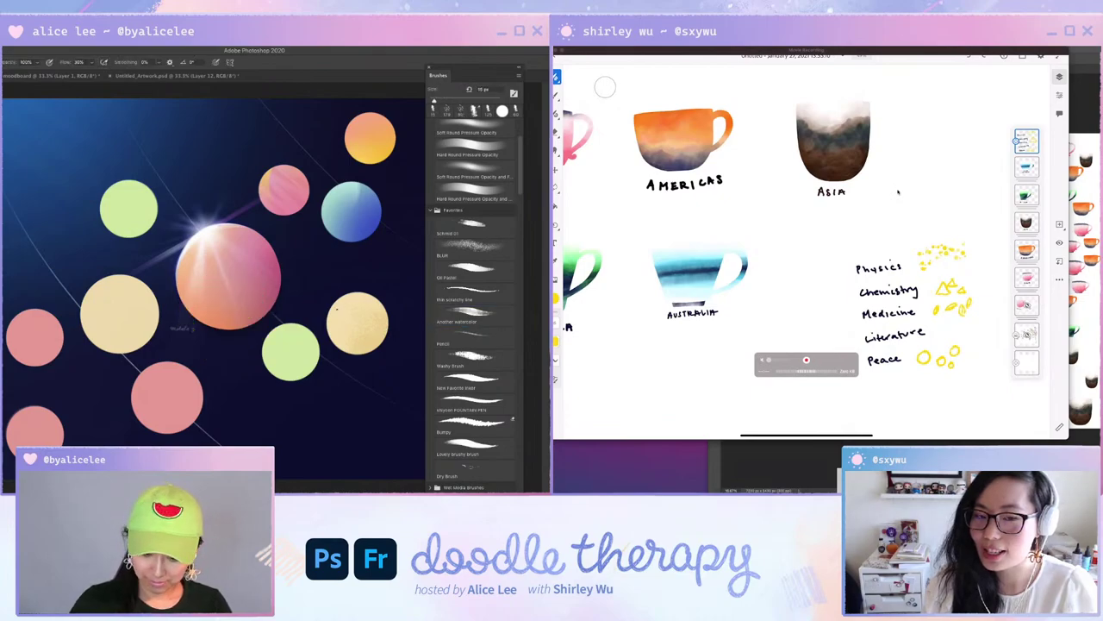
key(bracketright)
key(bracketright)
key(bracketright)
key(bracketright)
key(bracketright)
key(bracketright)
key(bracketright)
key(bracketright)
key(bracketright)
key(bracketright)
key(bracketright)
key(bracketright)
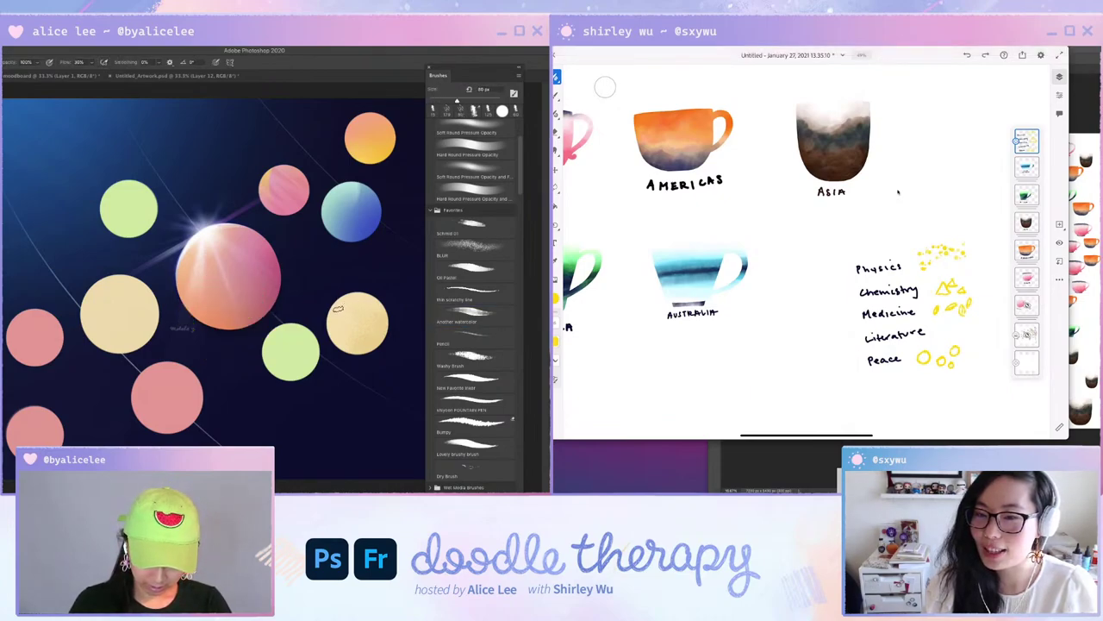
Paint large salmon patches over the pale yellow planet and clip them to its circle.
mouse_move(328, 308)
mouse_down()
mouse_move(335, 352)
mouse_move(387, 322)
mouse_move(368, 288)
mouse_move(350, 305)
mouse_move(371, 291)
mouse_move(318, 391)
mouse_move(293, 207)
mouse_move(320, 254)
mouse_move(336, 259)
mouse_up()
key(alt+super+g)
key(r)
key(super+equal)
key(super+equal)
key(b)
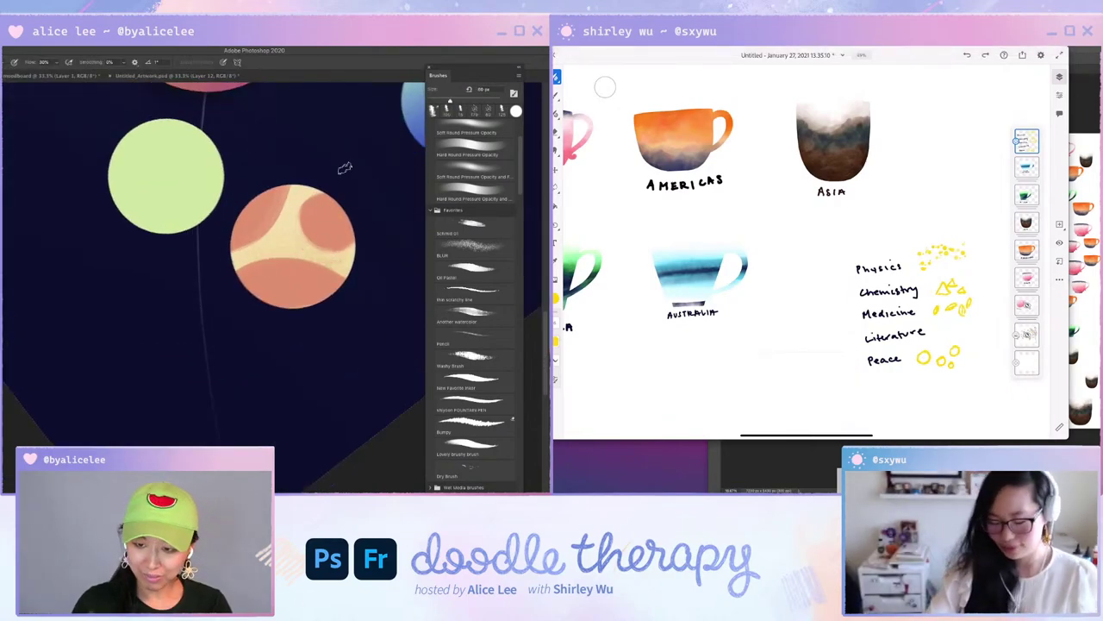
key(Escape)
key(super+minus)
key(super+minus)
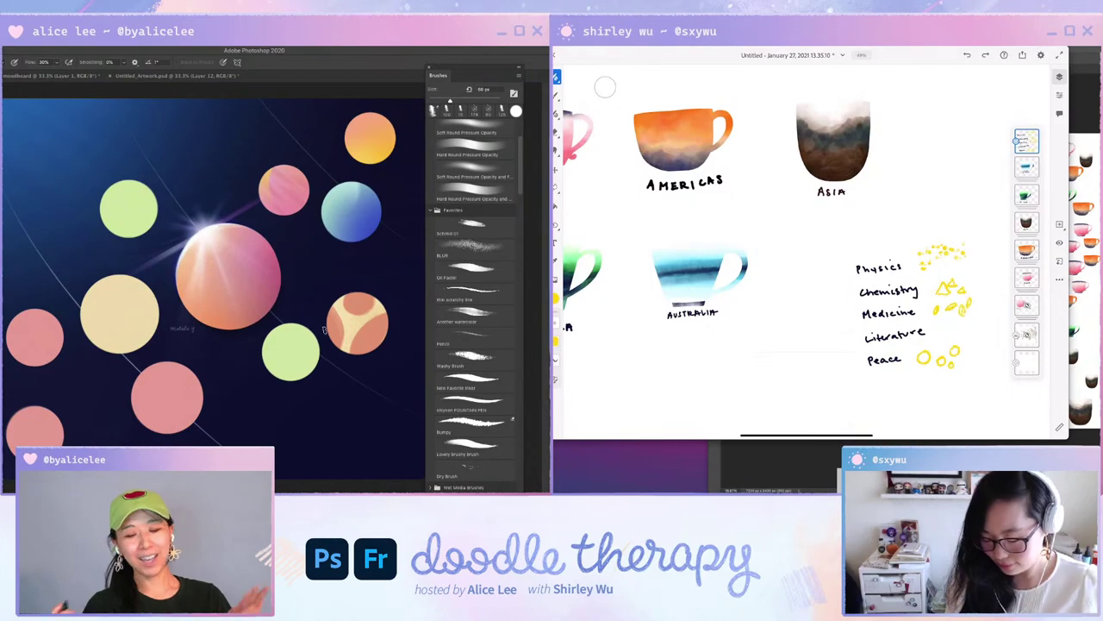
Switch to the browser and bring up the data doodle template page with the laureate bubble chart.
scroll(814, 250, up, 2)
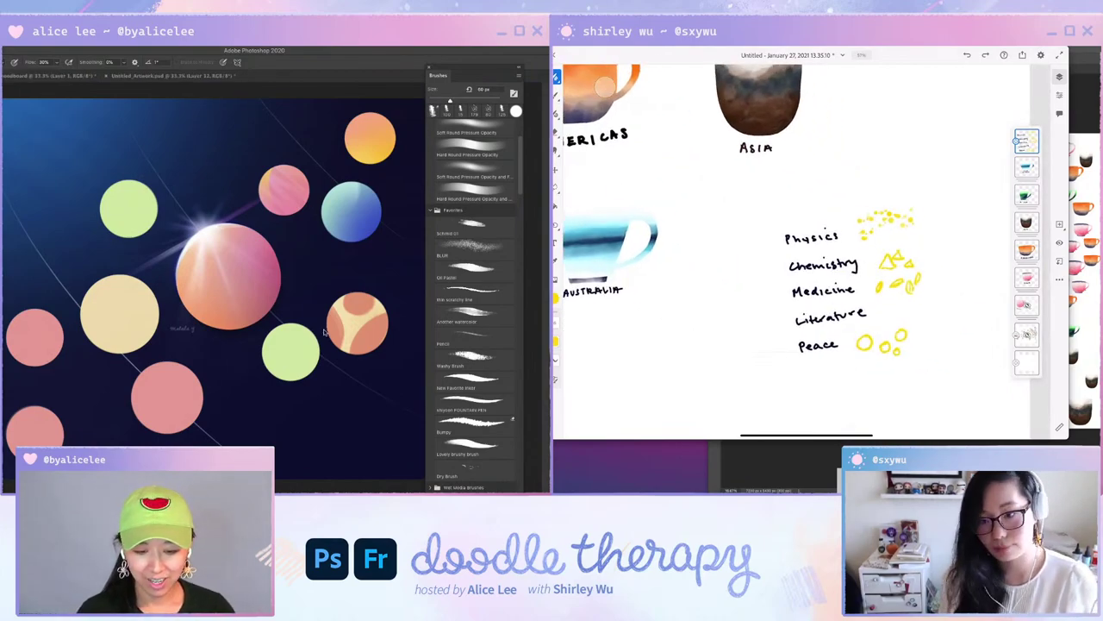
key(alt+Tab)
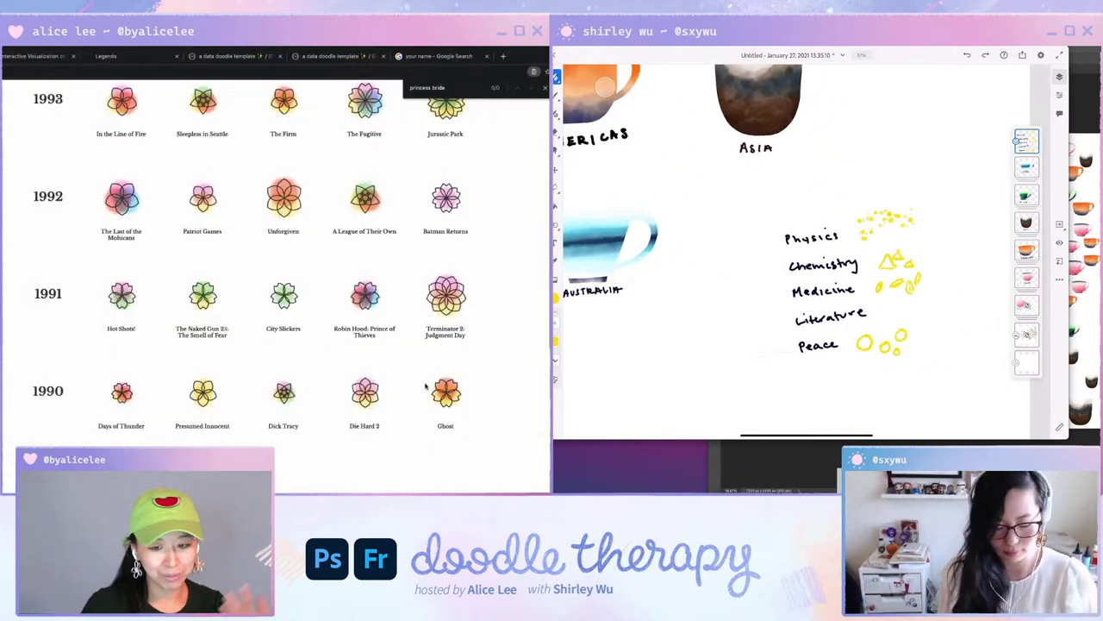
click(233, 56)
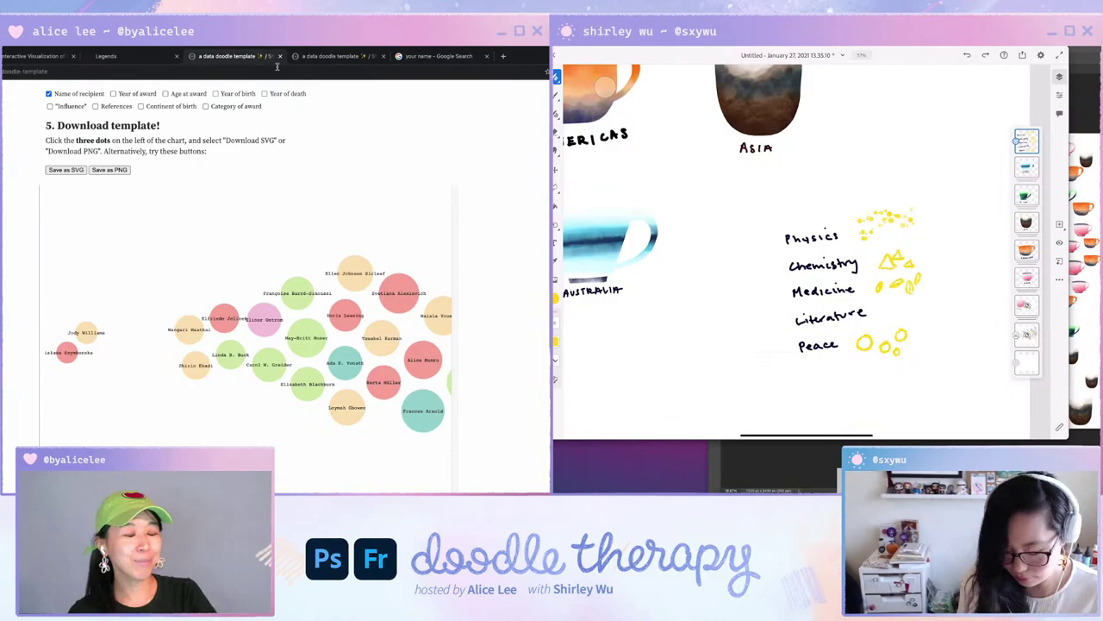
Place the teacup chart image from Photos onto the canvas that holds the prize category legend.
scroll(819, 284, up, 2)
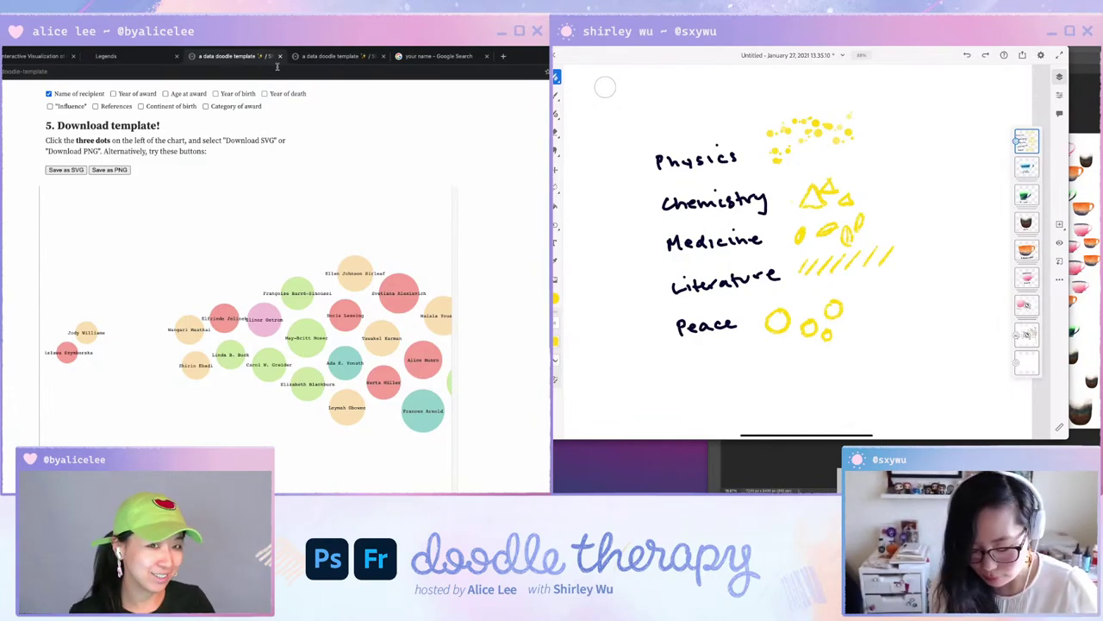
click(556, 279)
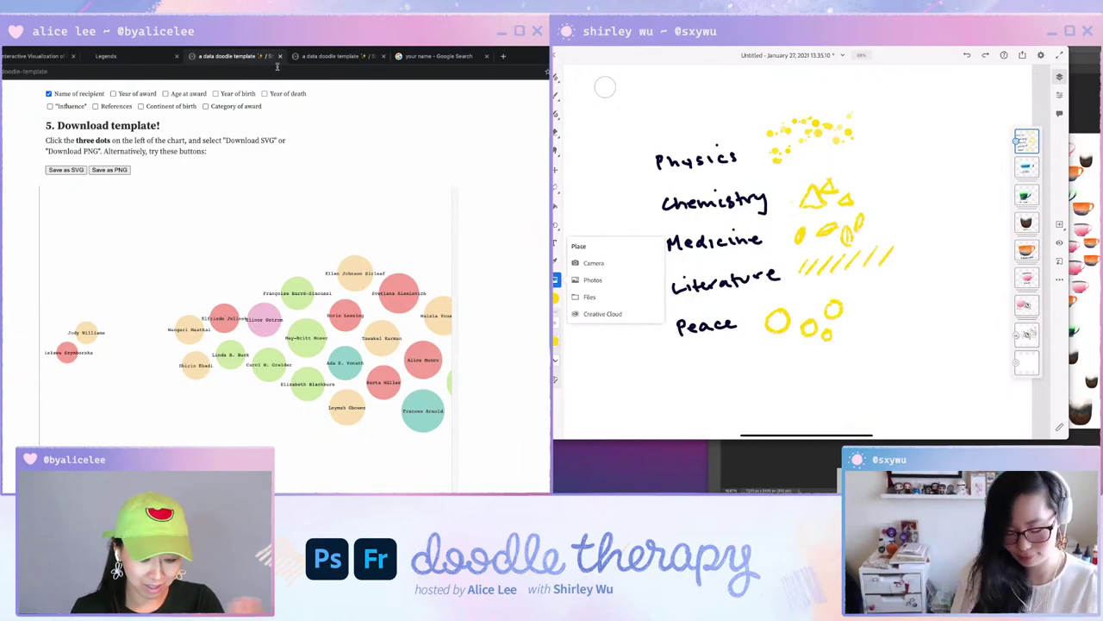
click(593, 279)
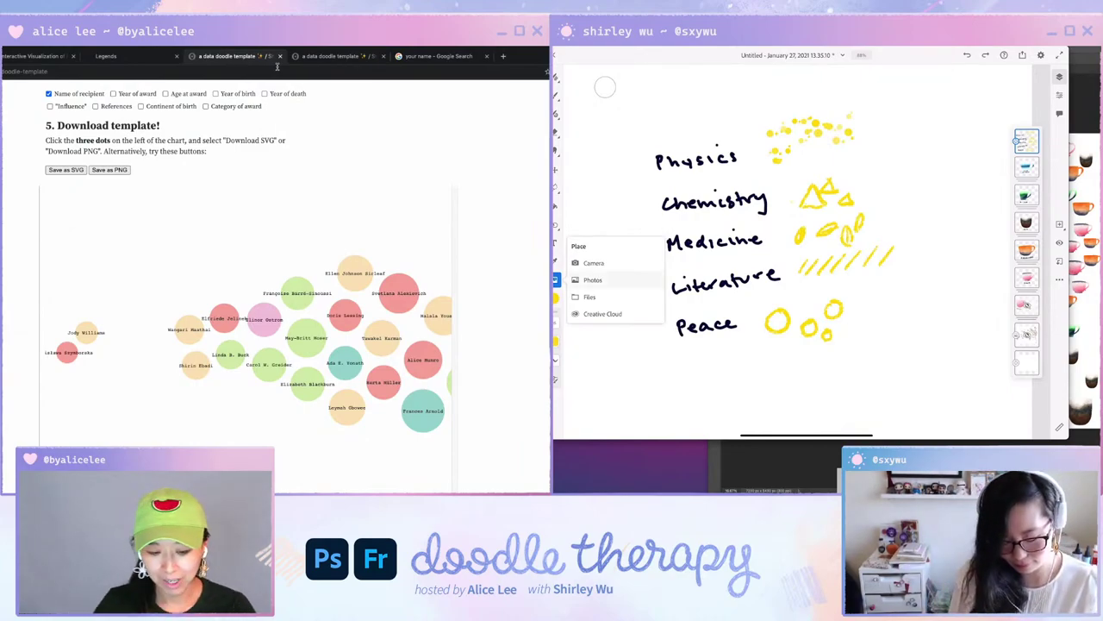
click(698, 122)
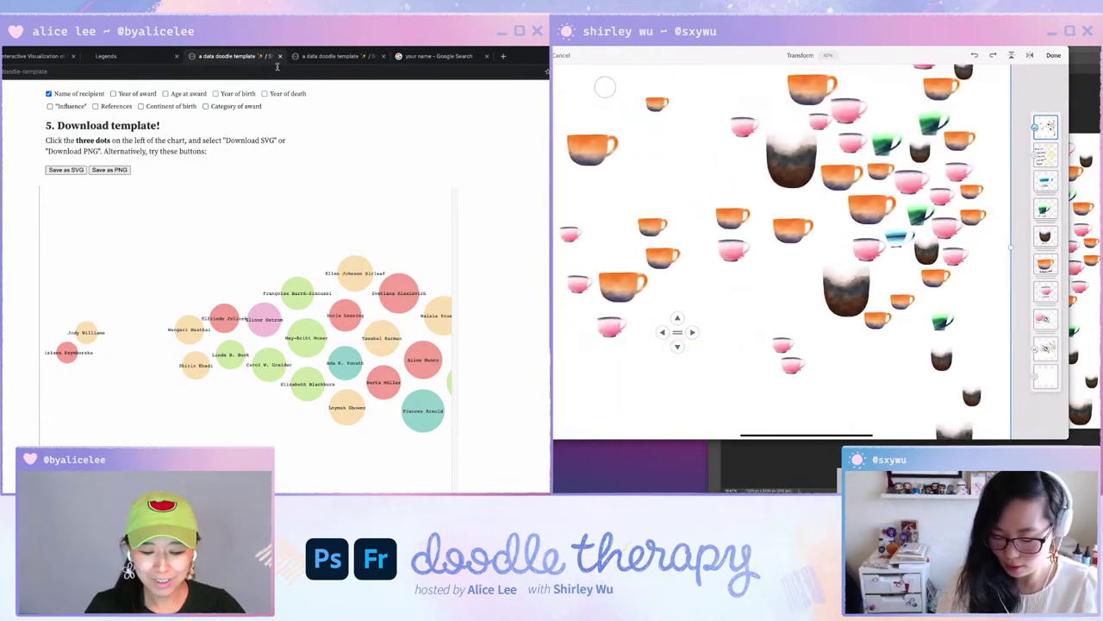
Return to Photoshop, undo the salmon patches, and paint a broad curved salmon shadow along one side of the pale yellow planet.
key(super+Tab)
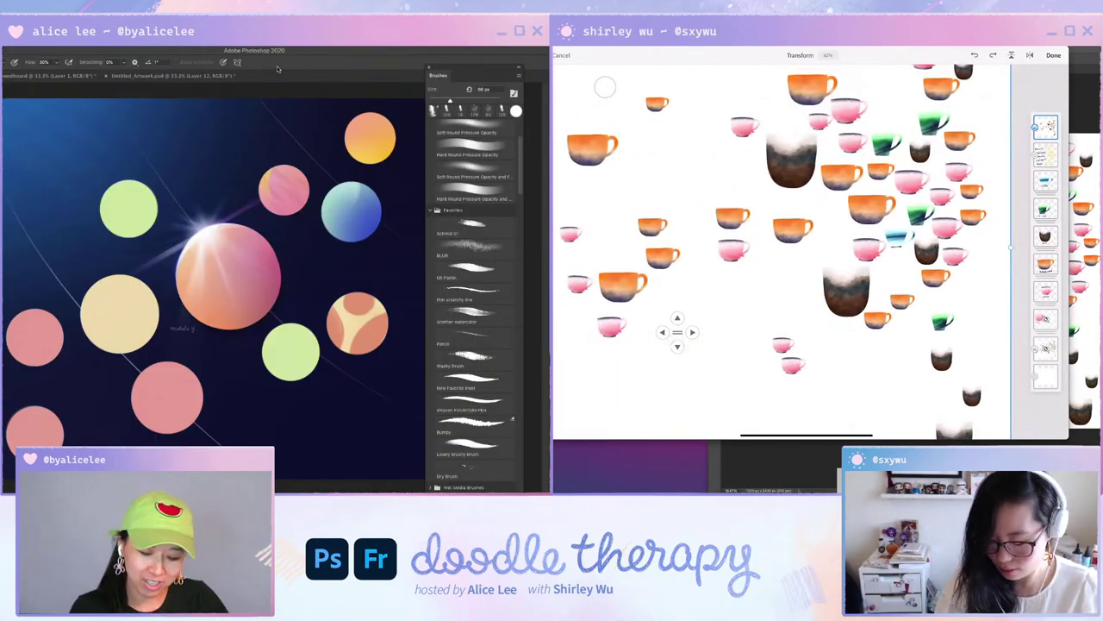
key(super+z)
key(b)
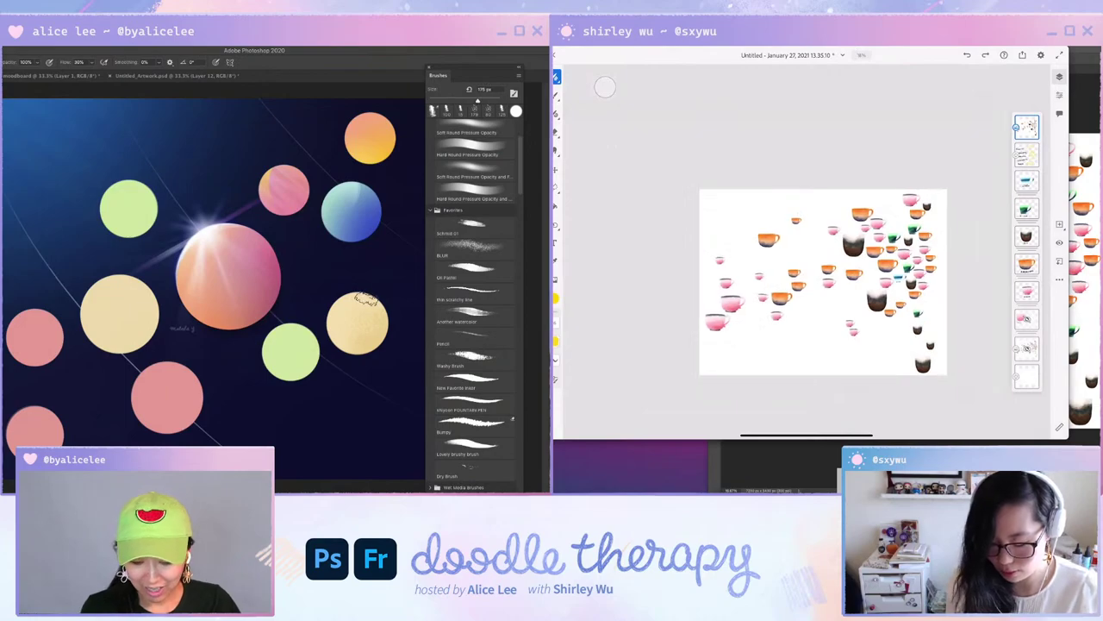
drag(371, 299, 347, 340)
drag(375, 299, 352, 347)
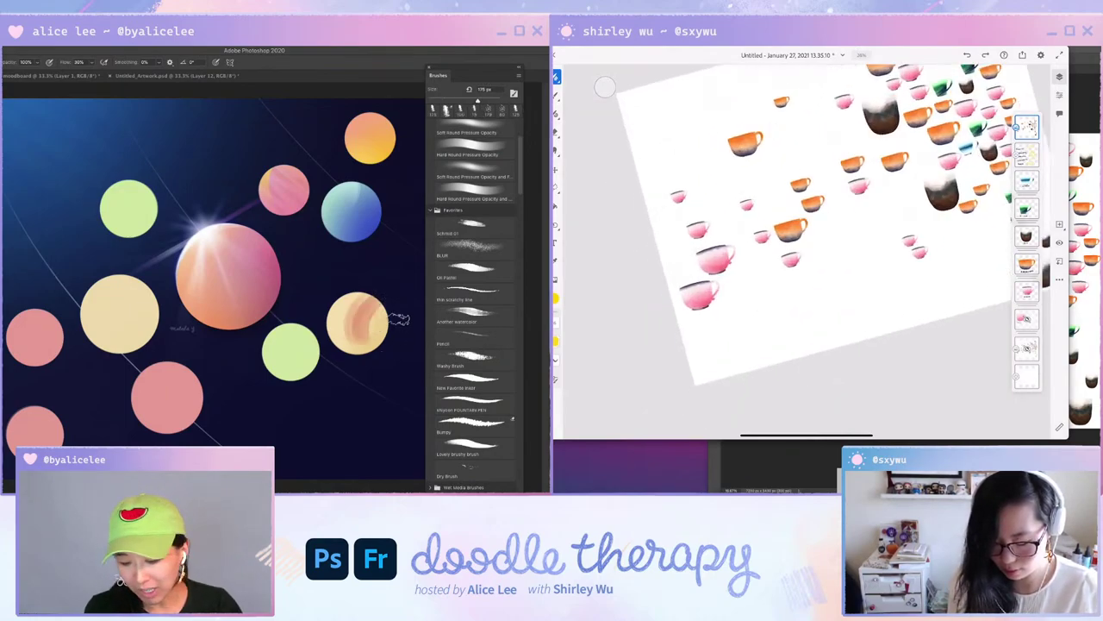
drag(384, 302, 365, 346)
mouse_move(379, 299)
mouse_down()
mouse_move(401, 331)
mouse_move(361, 312)
mouse_move(397, 307)
mouse_move(364, 360)
mouse_up()
drag(377, 300, 368, 375)
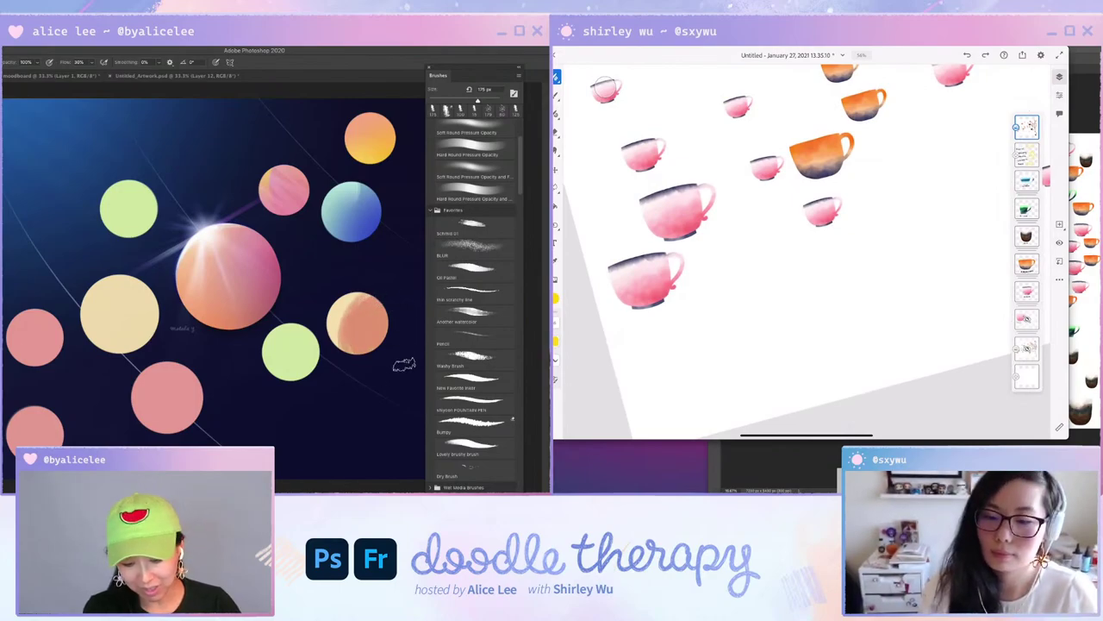
Tone the salmon shading on the pale yellow planet down to a subtle tan shadow.
key(v)
drag(347, 341, 360, 348)
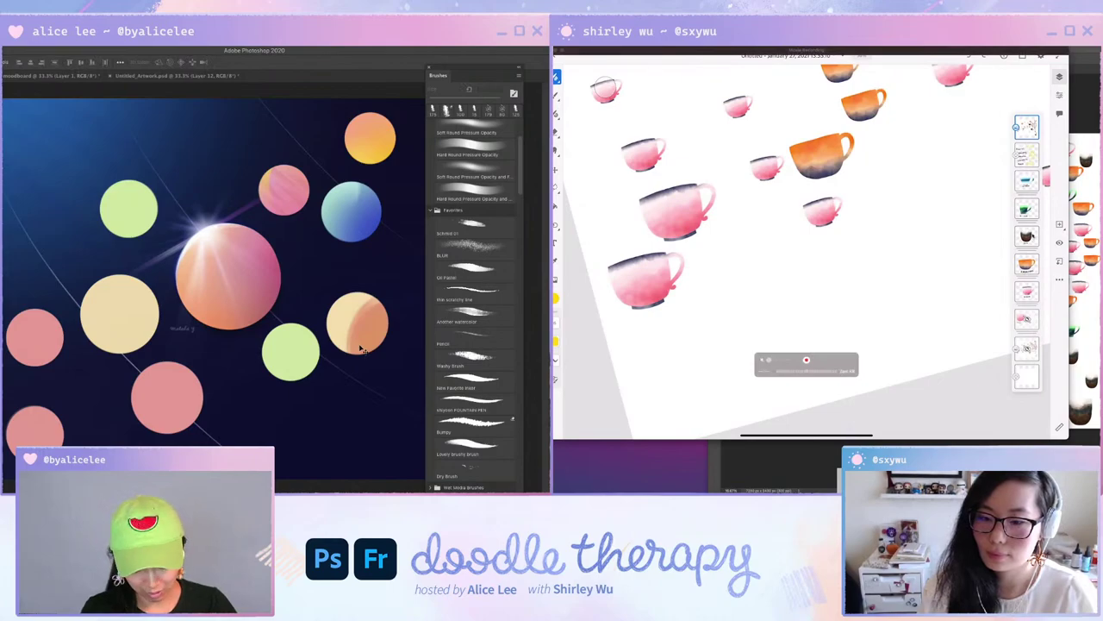
key(ctrl+z)
key(ctrl+z)
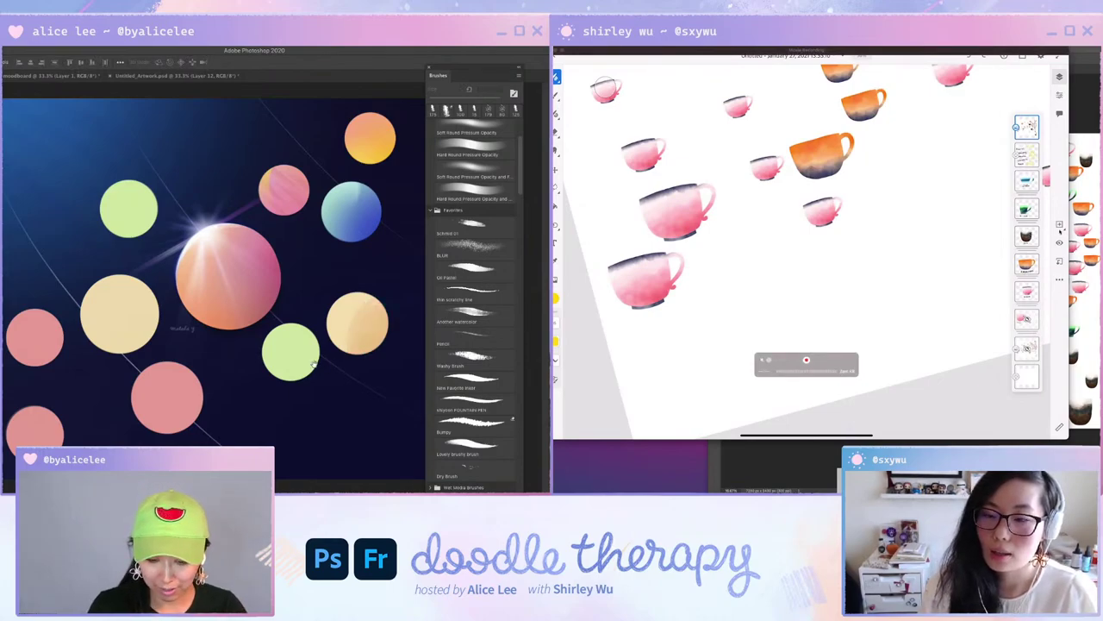
View the planet artwork full screen and compare it with the labelled laureate template by showing and hiding the template layer.
key(f)
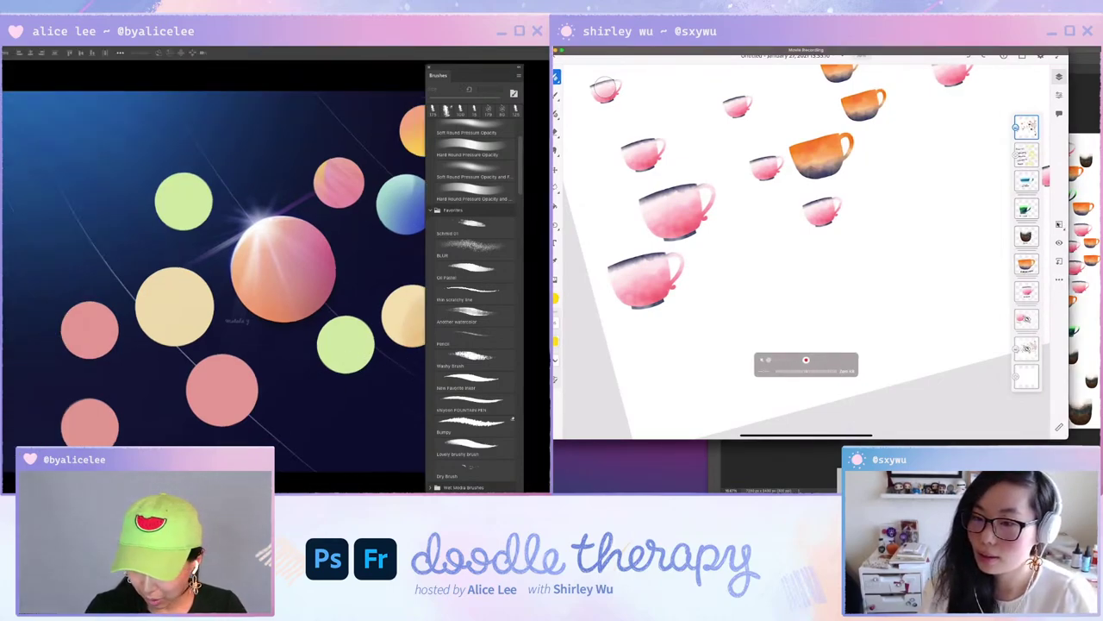
drag(379, 348, 302, 354)
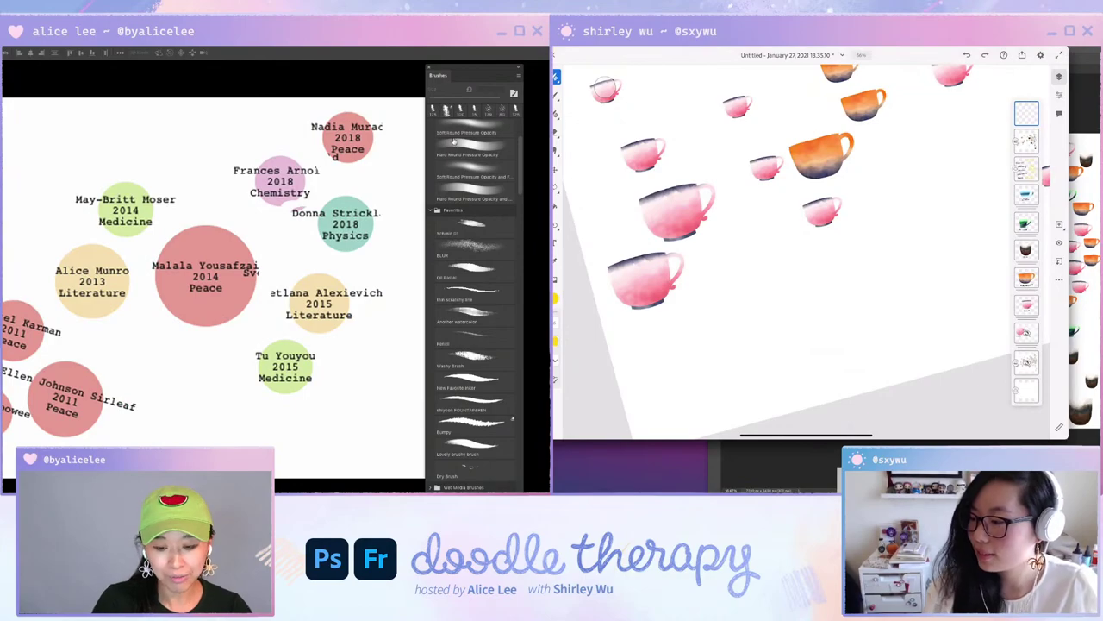
key(super+Tab)
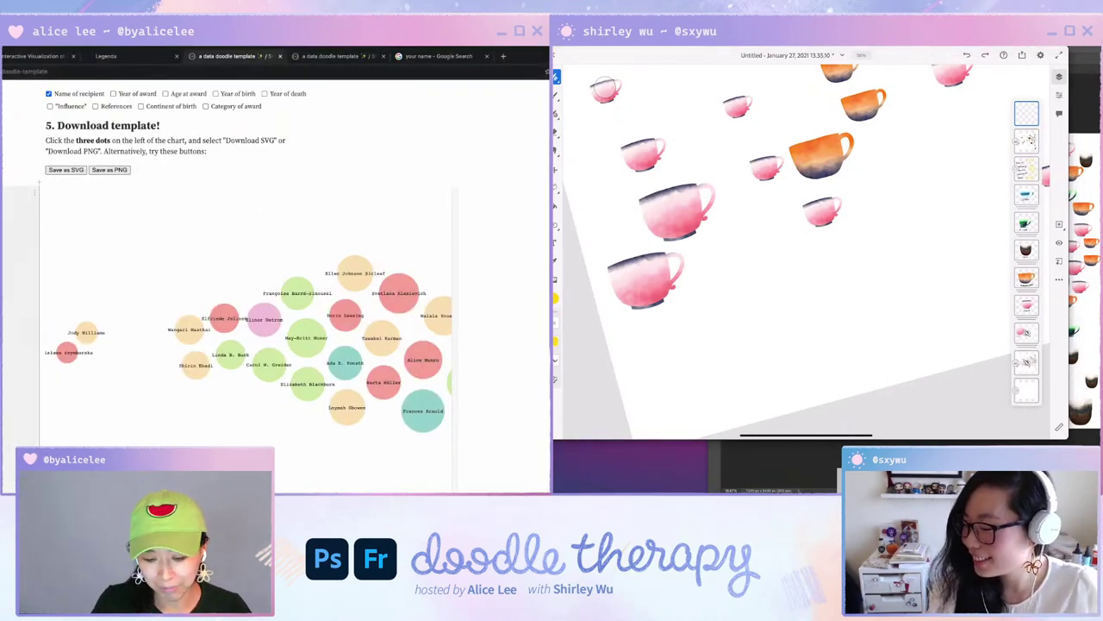
key(super+Tab)
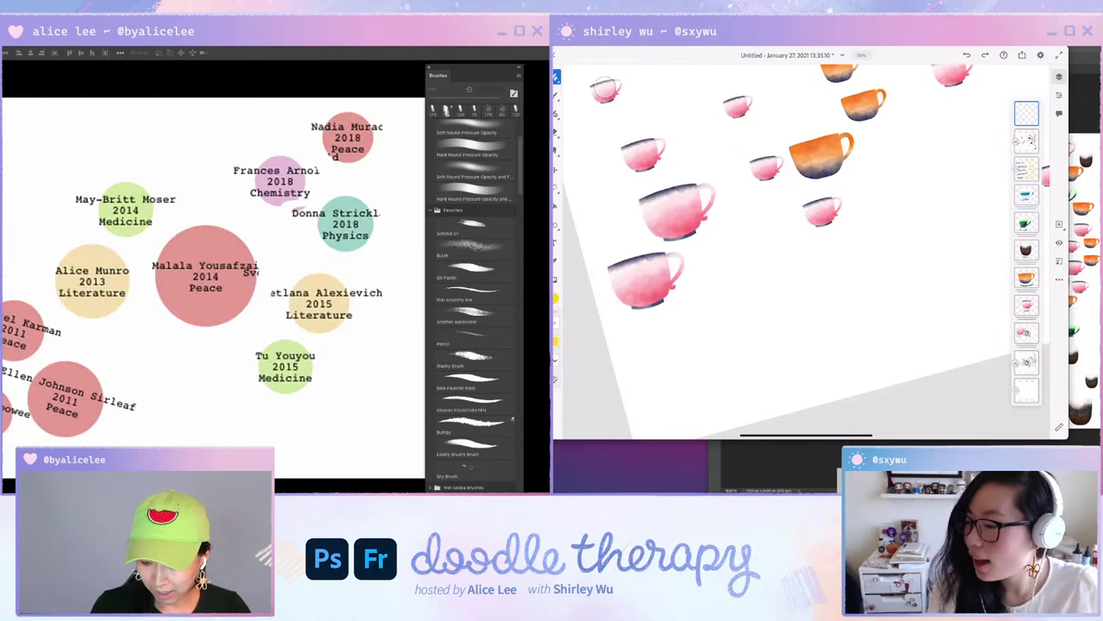
key(super+comma)
key(super+Tab)
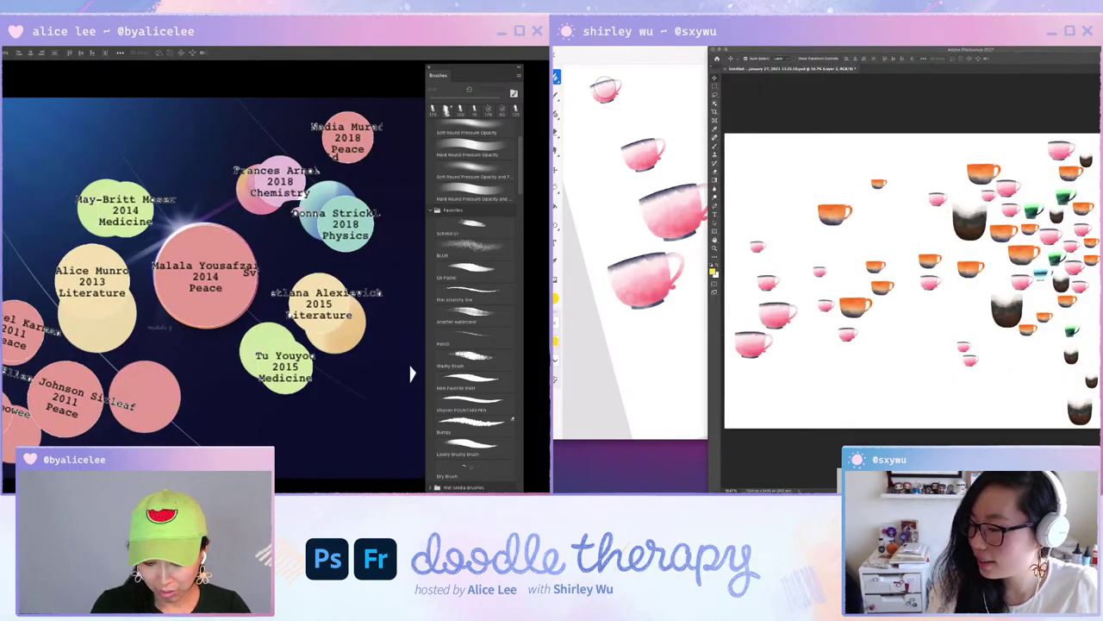
key(super+comma)
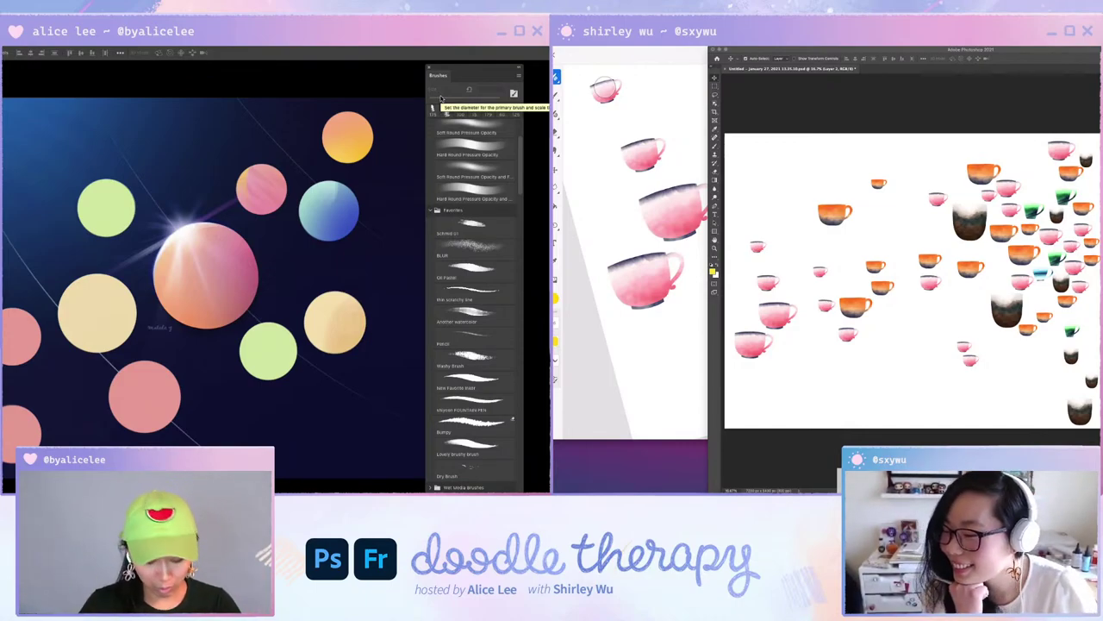
Review the planet and comet images in the mood board document, and view the watermelon and lettering sketch document.
key(ctrl+Tab)
drag(359, 188, 258, 179)
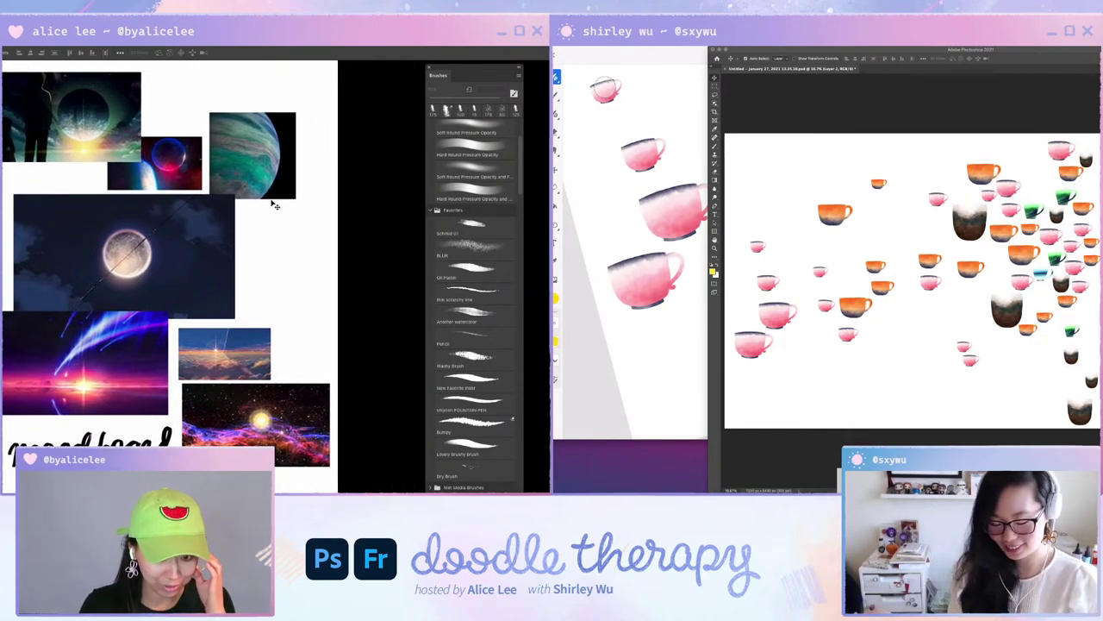
drag(213, 209, 270, 210)
scroll(269, 209, left, 2)
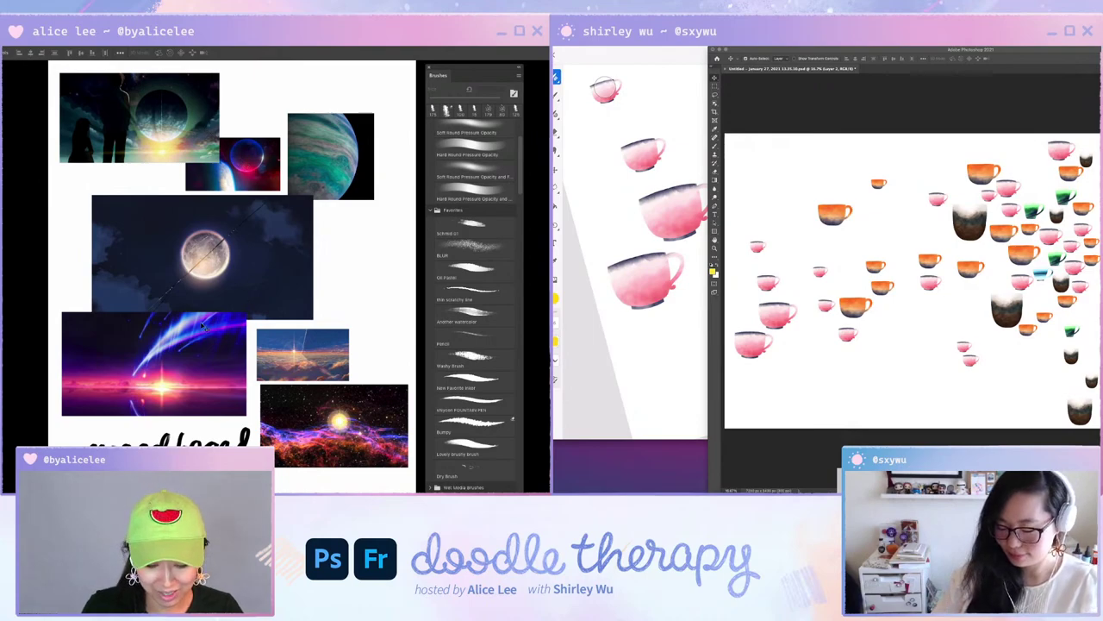
drag(203, 318, 201, 315)
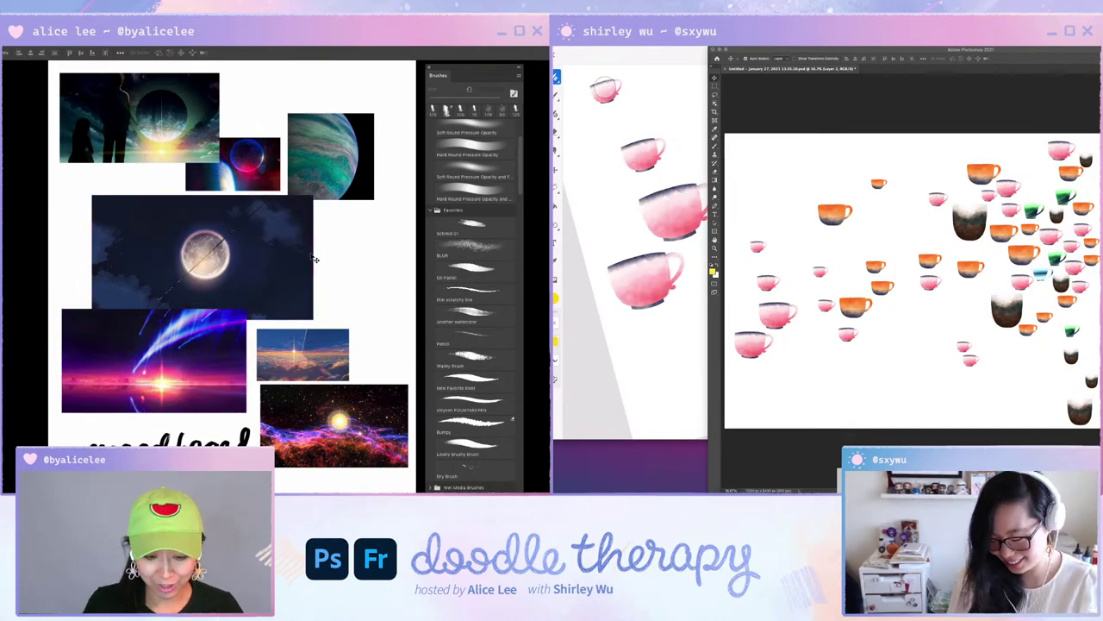
key(ctrl+Tab)
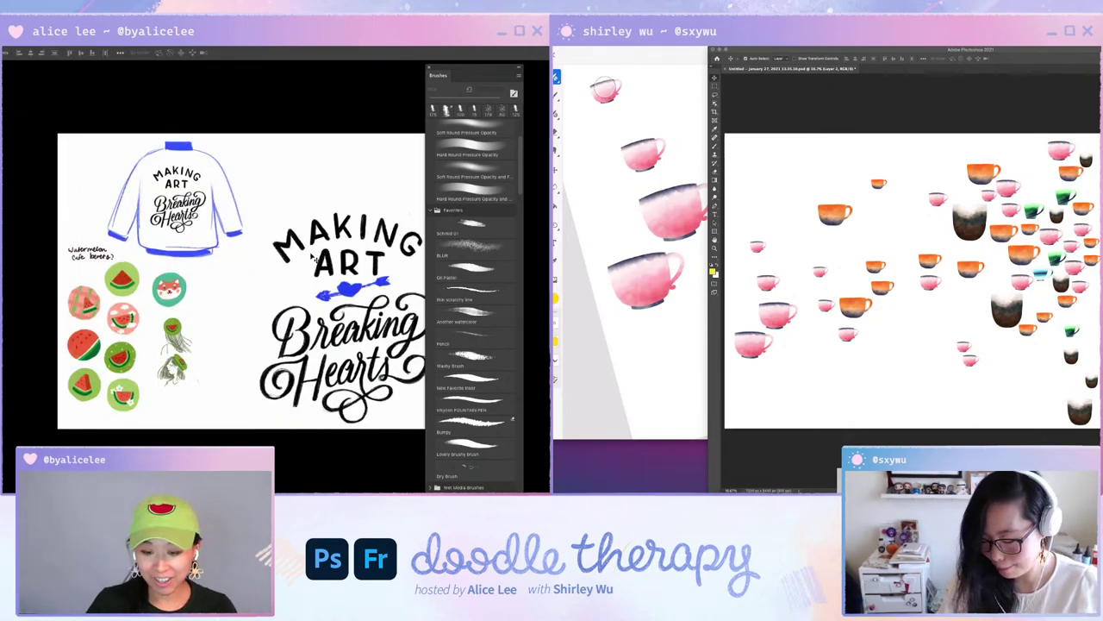
Examine the sweatshirt mock-up, watermelon stickers and "Making Art Breaking Hearts" lettering in the sketch document.
mouse_move(288, 249)
mouse_down()
mouse_move(121, 260)
mouse_move(193, 242)
mouse_move(251, 244)
mouse_move(241, 252)
mouse_up()
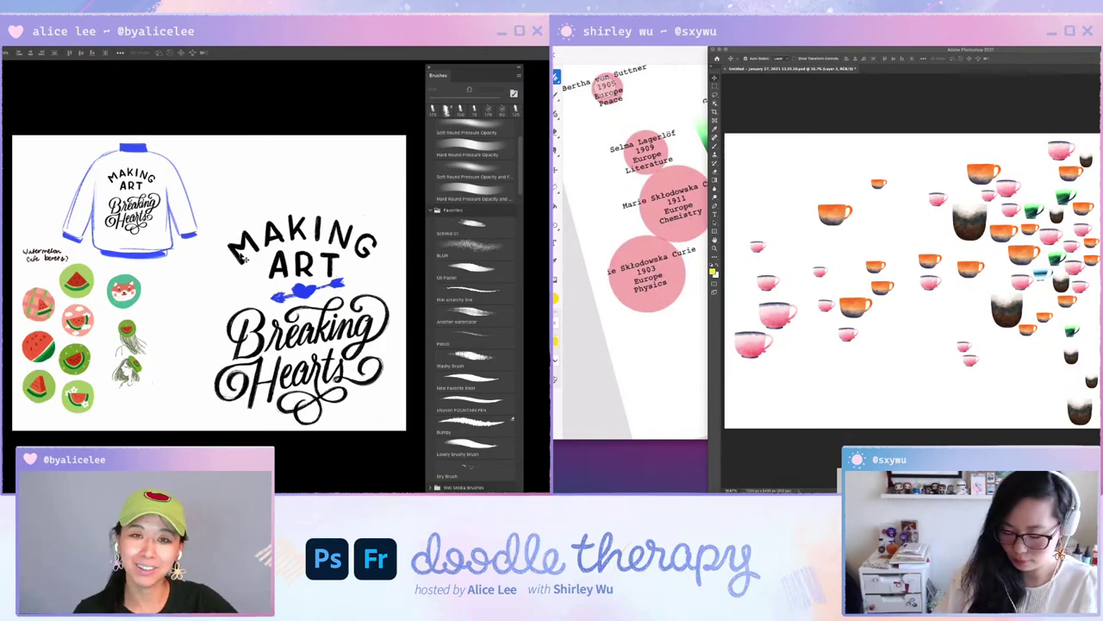
drag(213, 258, 164, 261)
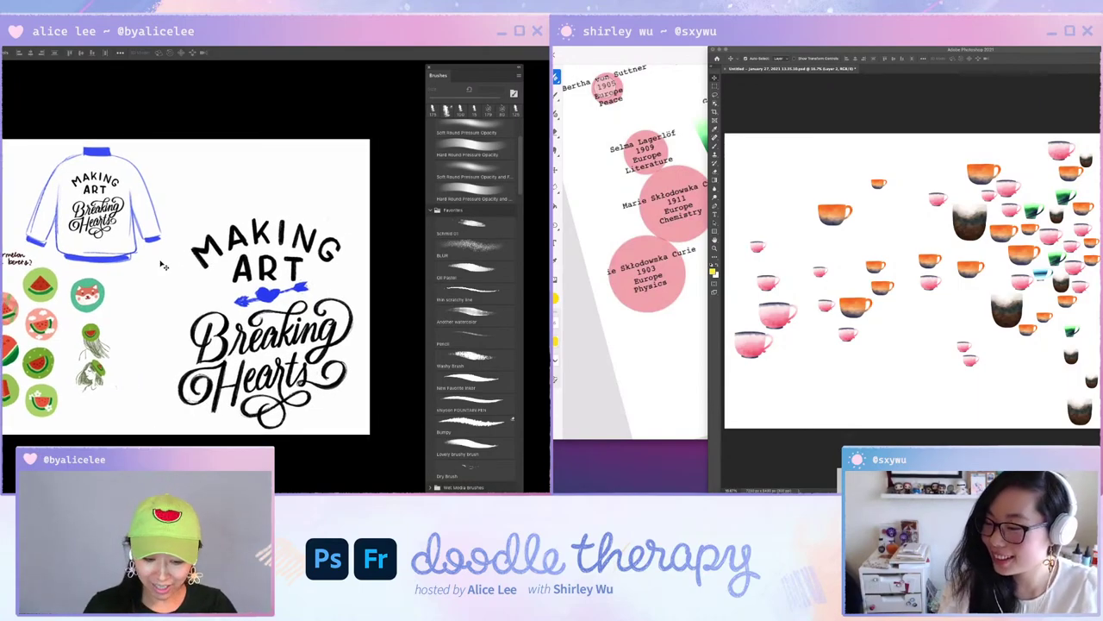
key(super+equal)
drag(348, 424, 334, 371)
click(643, 237)
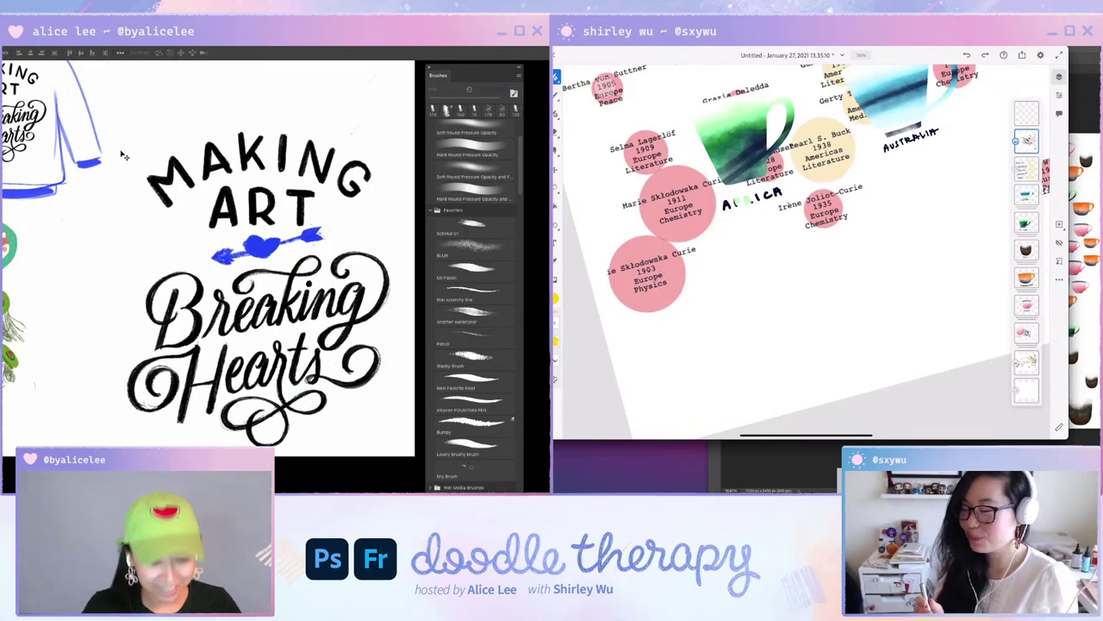
mouse_move(120, 148)
mouse_down()
mouse_move(127, 164)
mouse_move(118, 143)
mouse_up()
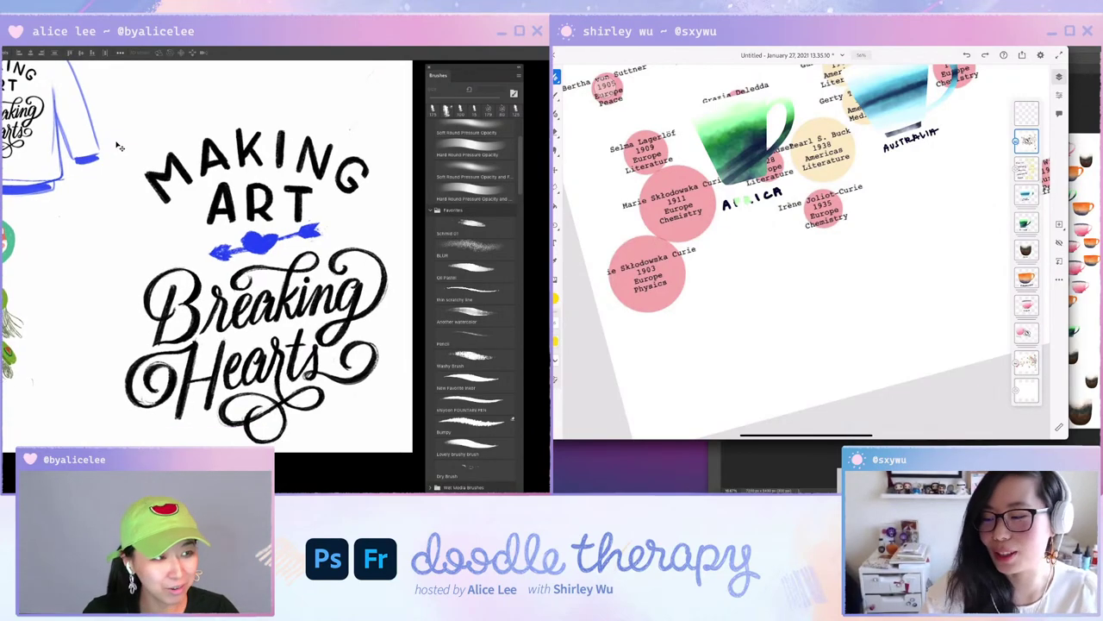
key(super+minus)
drag(279, 171, 313, 192)
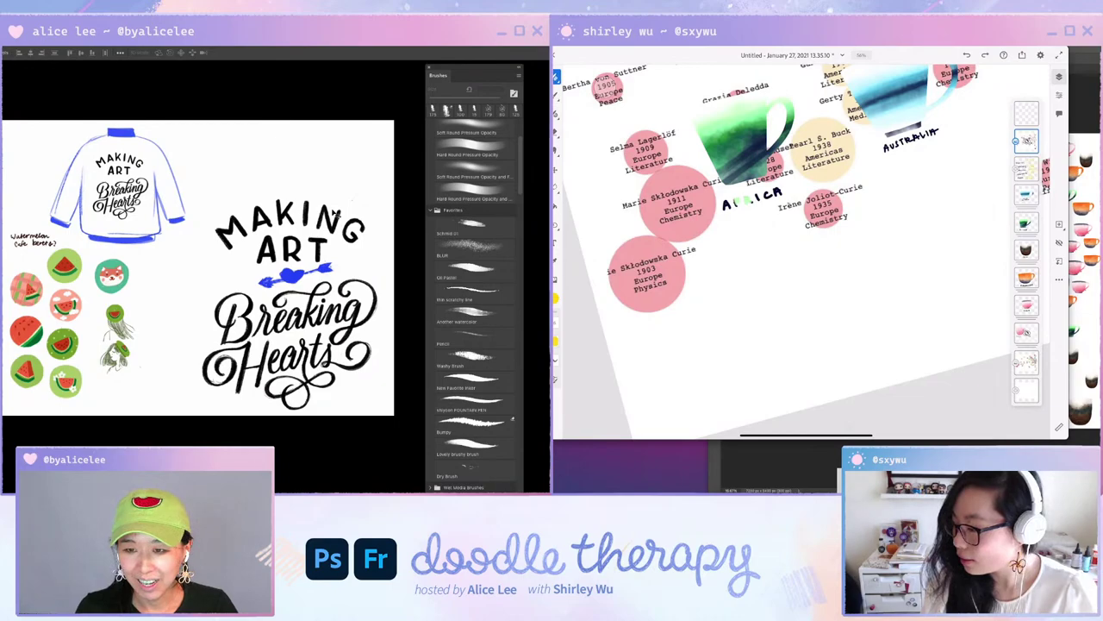
Return to the planet artwork, check the laureate circles on the data doodle template page in the browser, and go back to Photoshop.
key(ctrl+Tab)
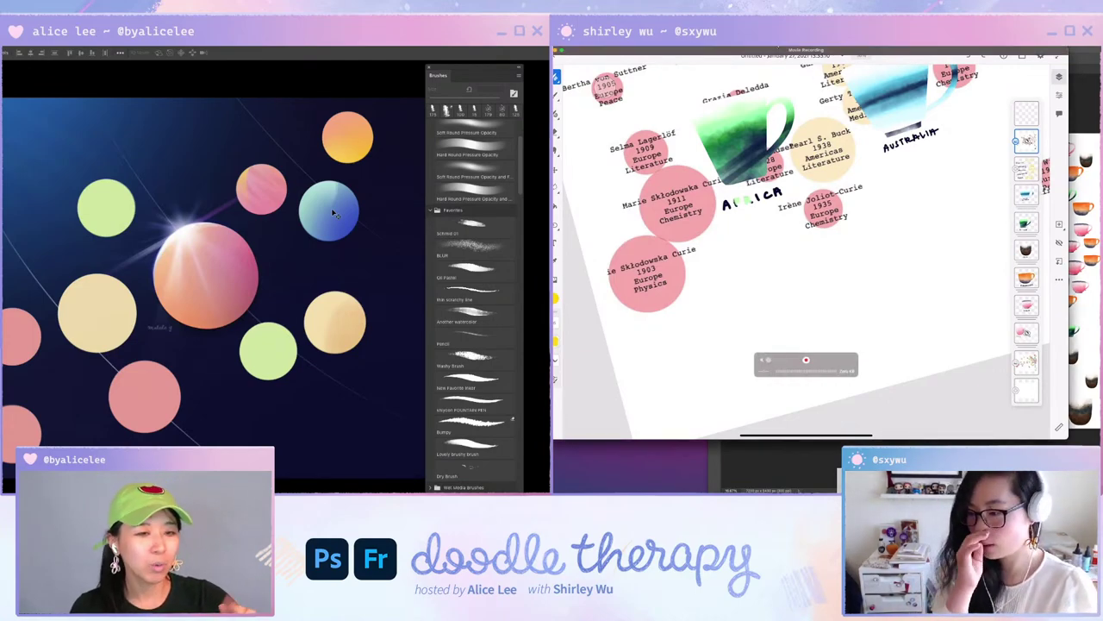
key(super+Tab)
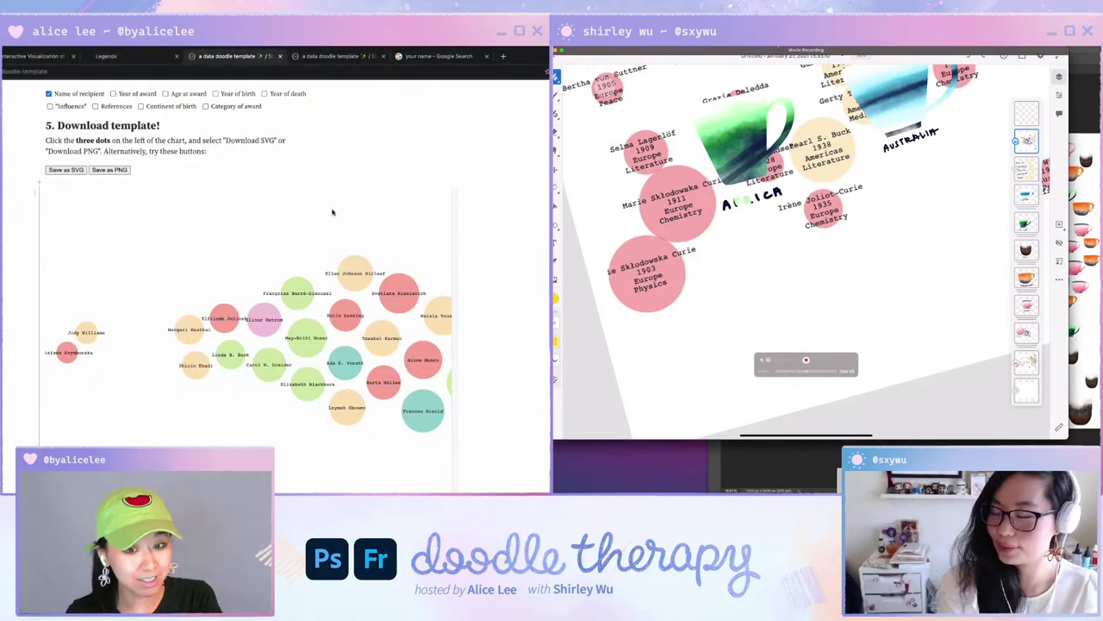
scroll(336, 215, up, 5)
scroll(344, 250, down, 5)
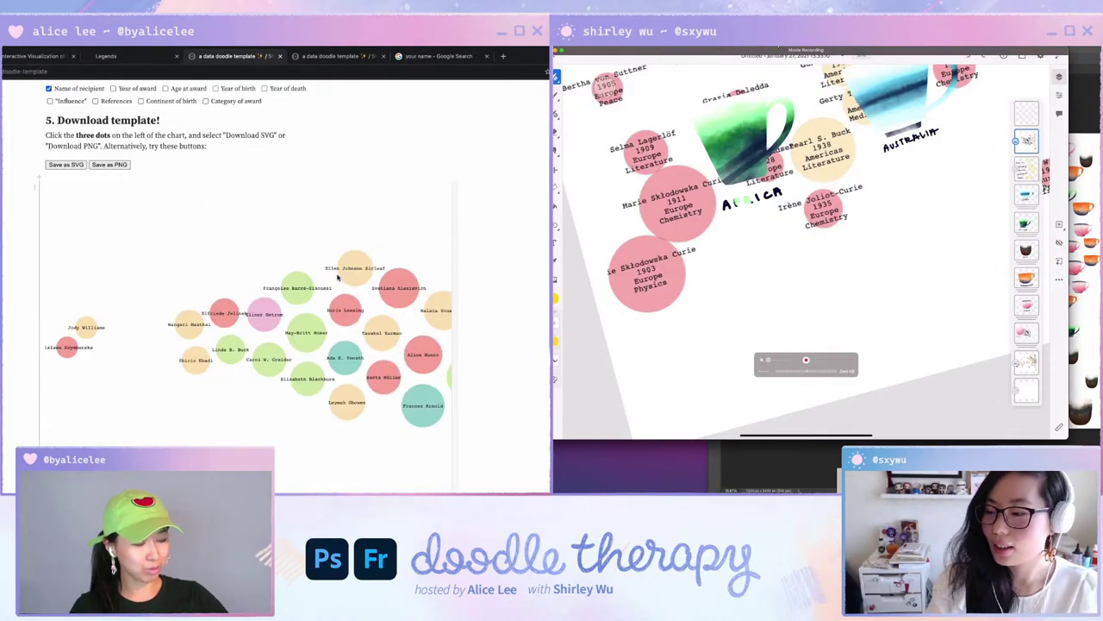
key(alt+Tab)
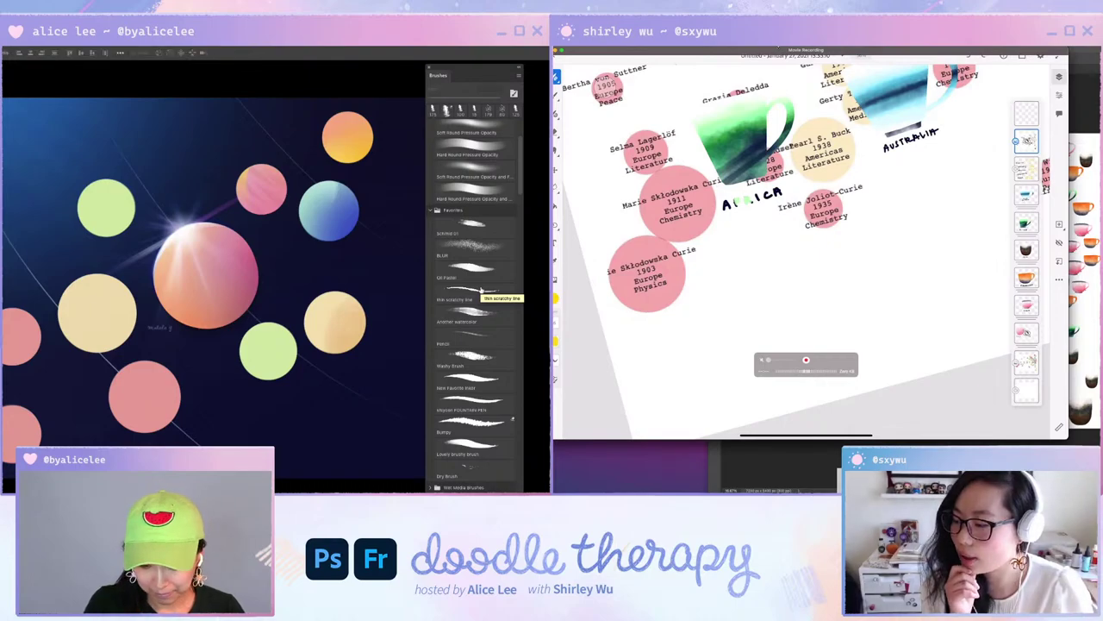
Paste a purple planetary ring into the artwork and position it around the small pink planet.
drag(362, 234, 299, 247)
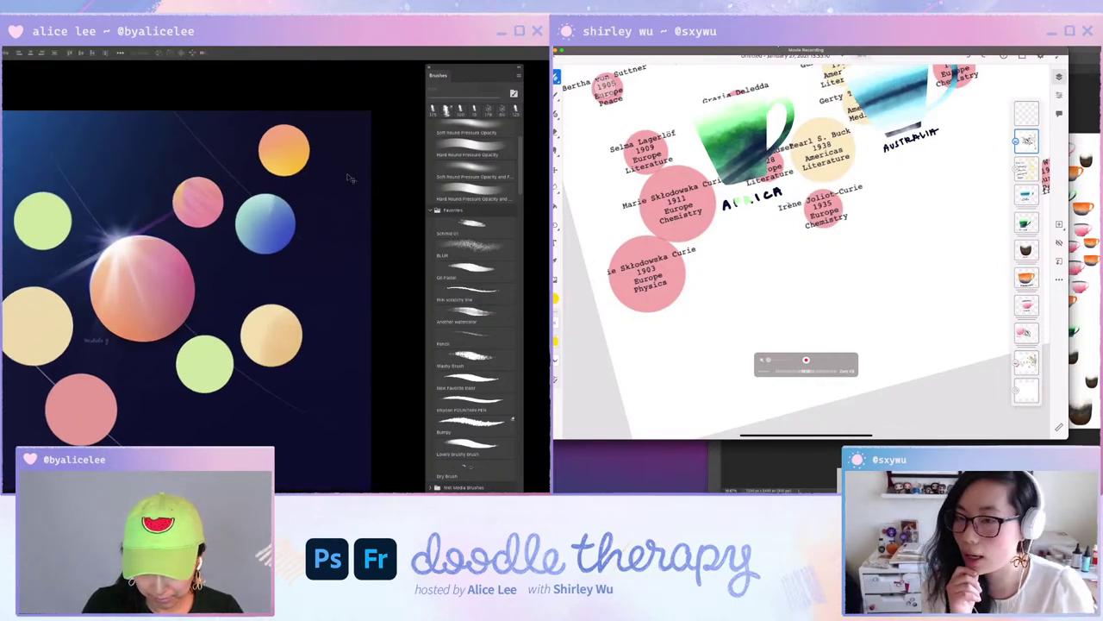
key(super+plus)
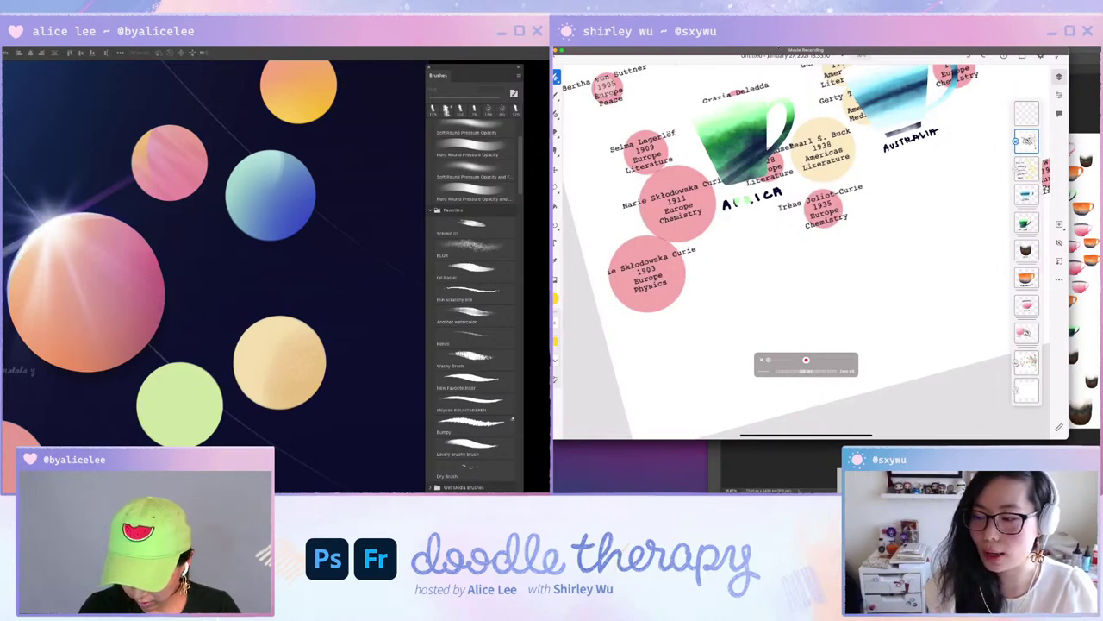
drag(253, 333, 386, 391)
drag(10, 259, 76, 162)
drag(280, 283, 116, 276)
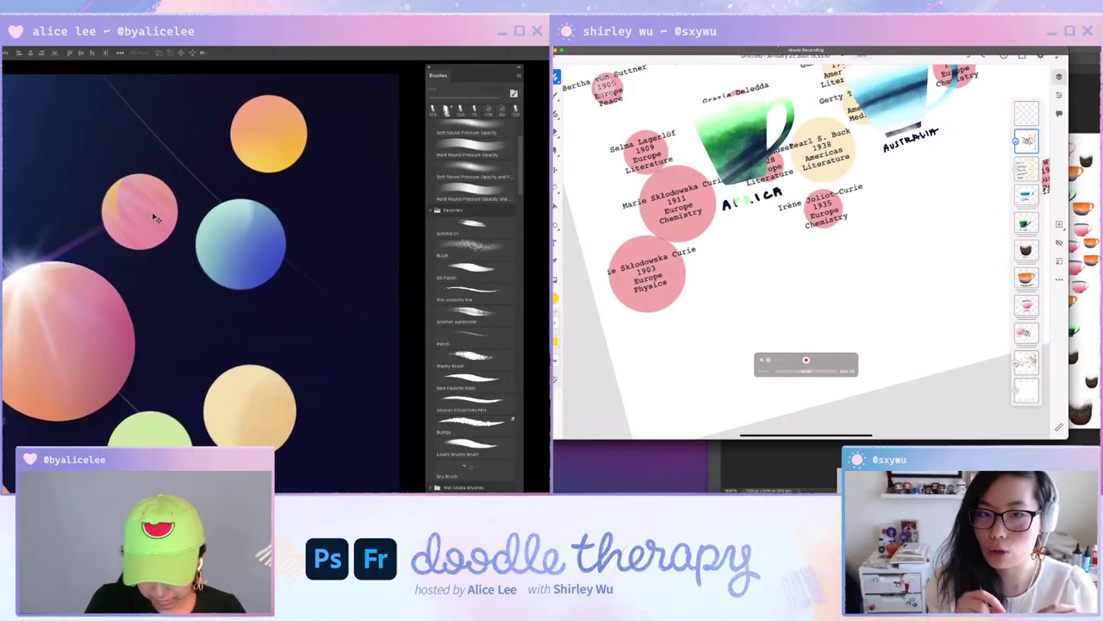
key(super+v)
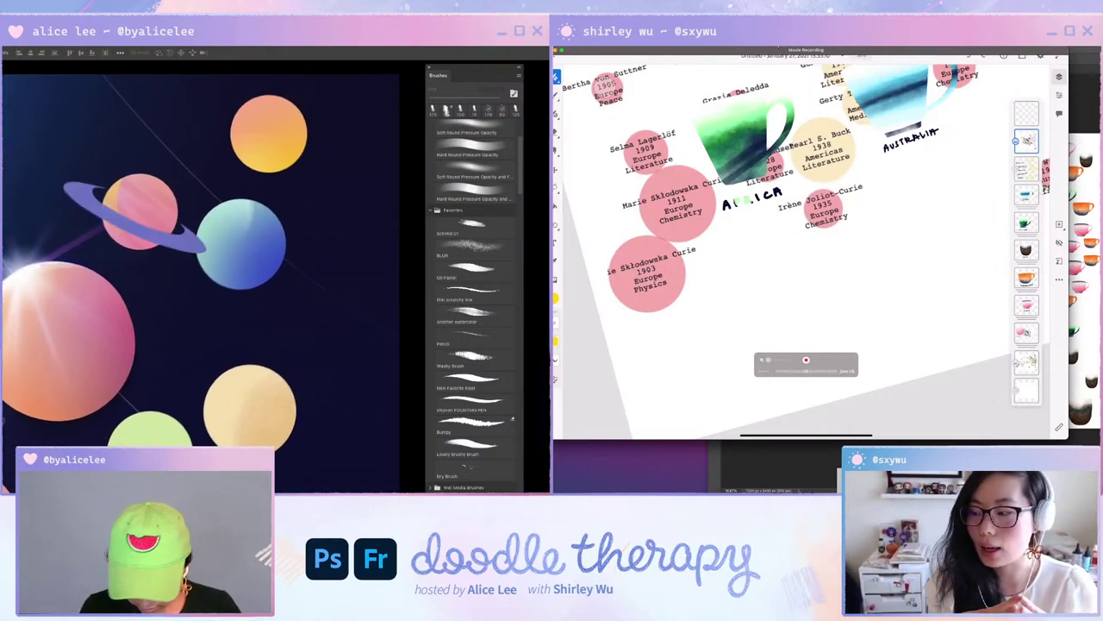
drag(191, 250, 189, 248)
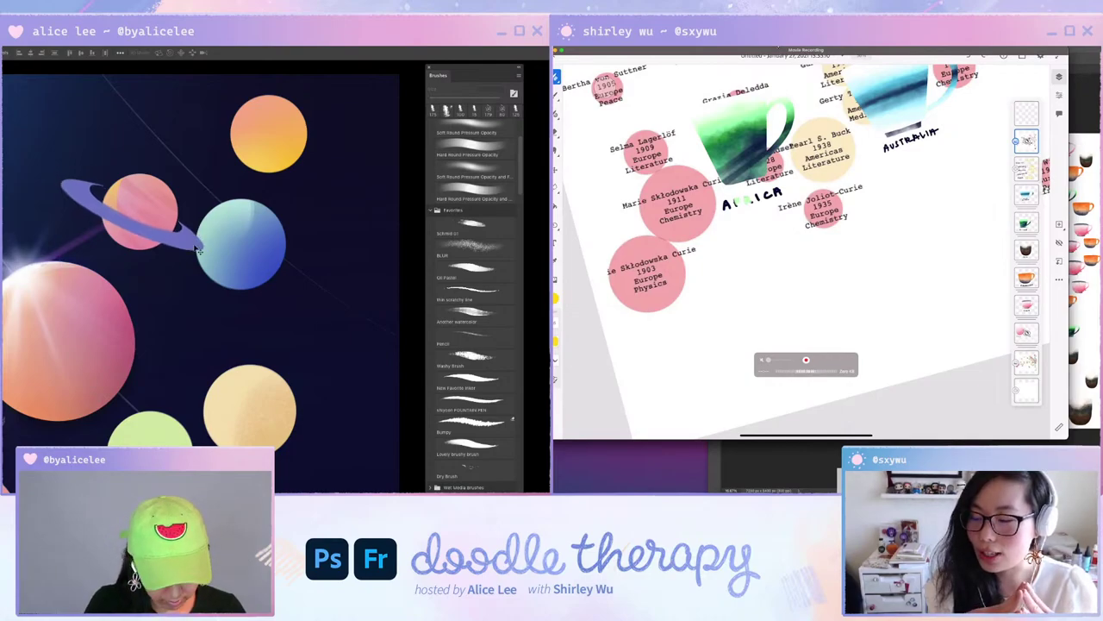
Adjust the hue and saturation of the purple ring.
drag(267, 337, 371, 384)
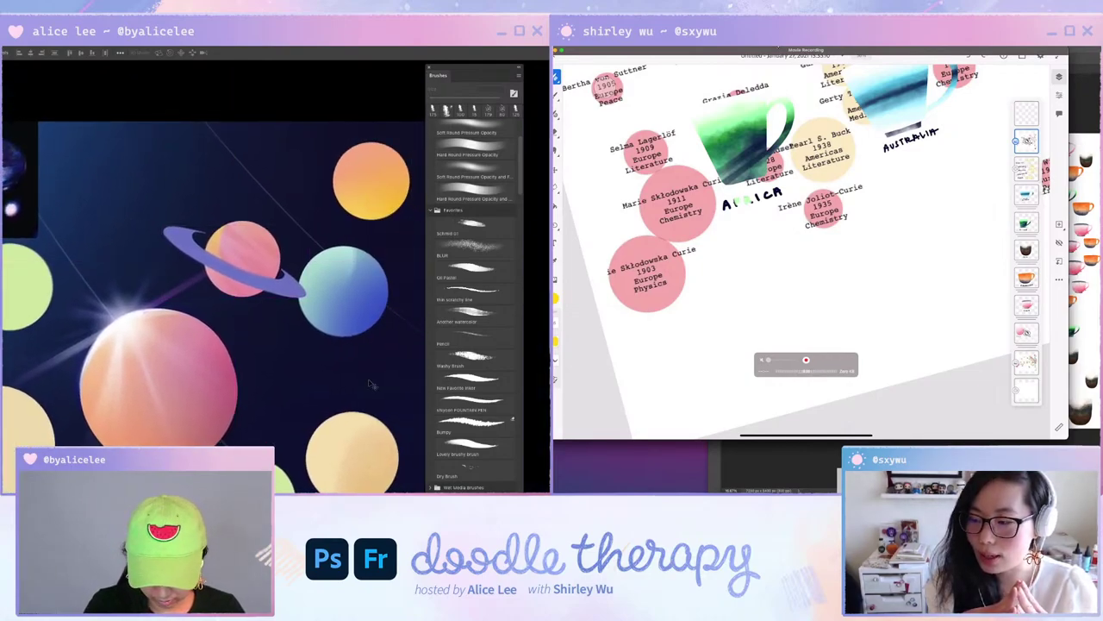
key(ctrl+u)
mouse_move(475, 357)
mouse_down()
mouse_move(450, 356)
mouse_move(476, 357)
mouse_up()
key(Return)
Move the purple ring from the pink planet to the pale yellow planet and transform it to fit around it.
drag(309, 290, 348, 427)
key(ctrl+bracketright)
key(ctrl+t)
key(Return)
key(ctrl+z)
key(ctrl+t)
key(Return)
key(Right)
key(Down)
drag(364, 356, 343, 301)
drag(327, 366, 256, 324)
key(super+plus)
key(super+shift+n)
key(Return)
key(l)
key(u)
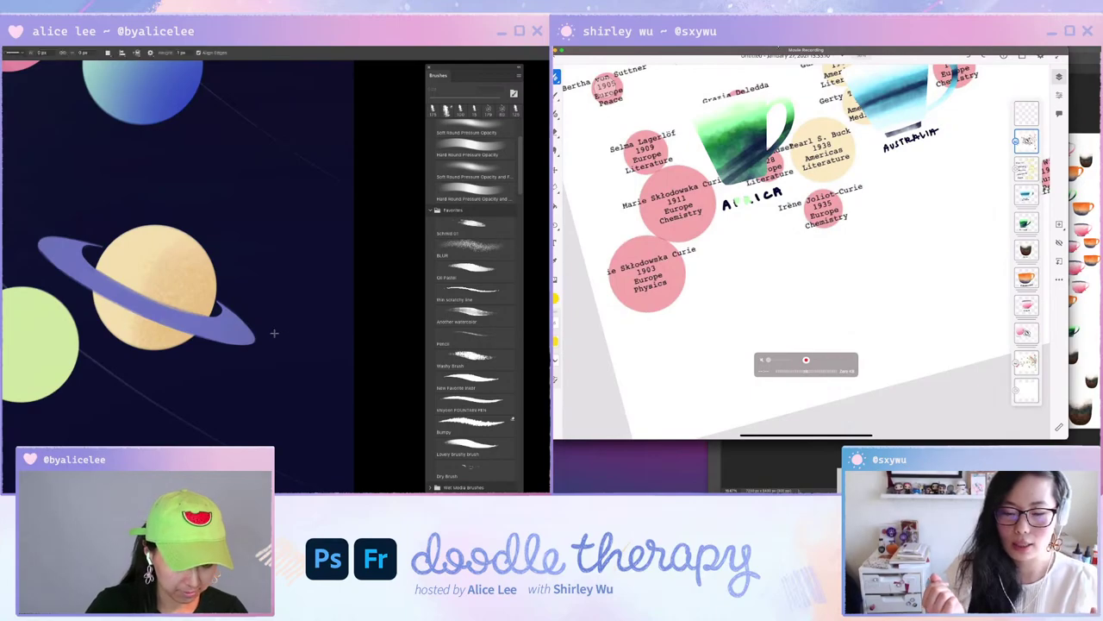
key(m)
drag(54, 229, 276, 236)
key(super+d)
Rotate the purple ring until it lies horizontal and place it just above the pale yellow planet.
key(ctrl+t)
drag(232, 258, 237, 186)
key(Return)
key(ctrl+t)
drag(308, 187, 310, 192)
key(Return)
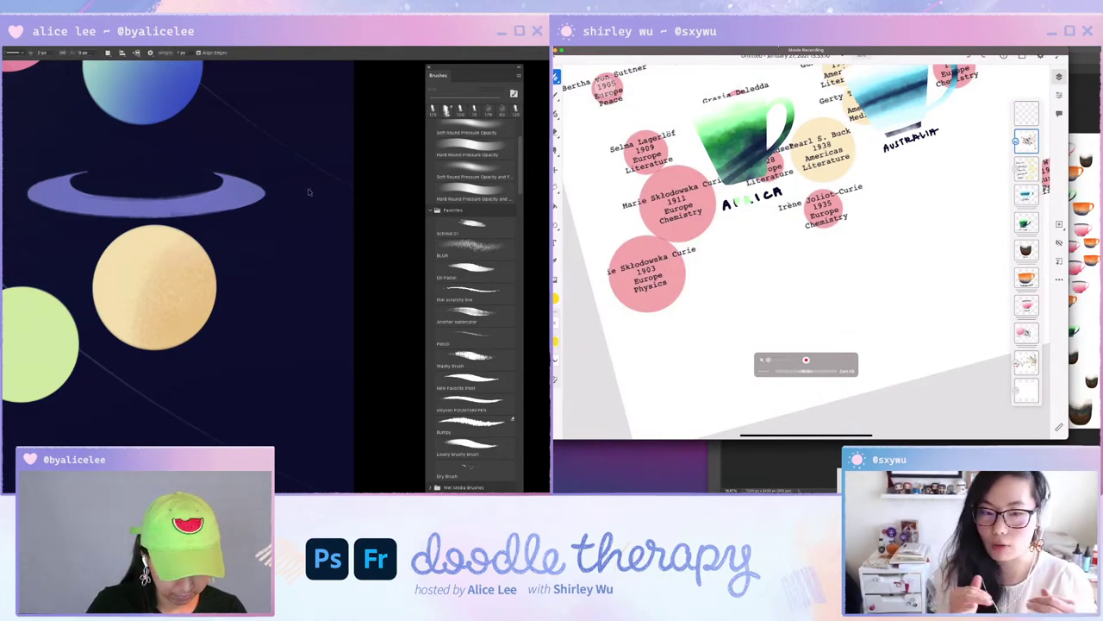
On a new layer, fill a wide ellipse with white over the ring and cut out its centre to leave a thin outline.
key(ctrl+shift+n)
key(Return)
key(i)
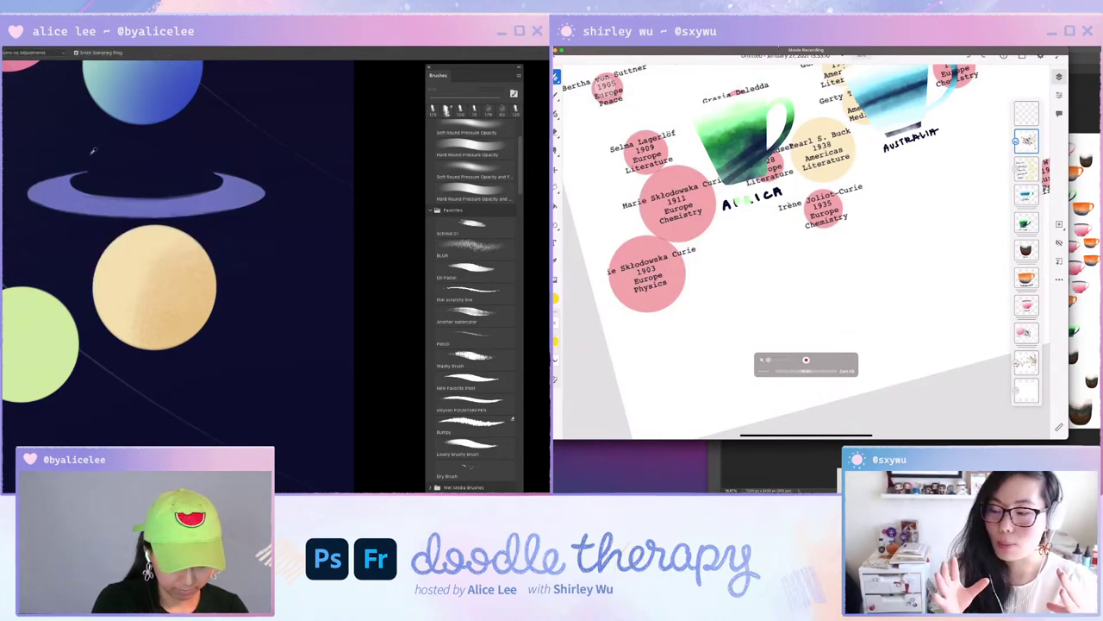
key(b)
key(m)
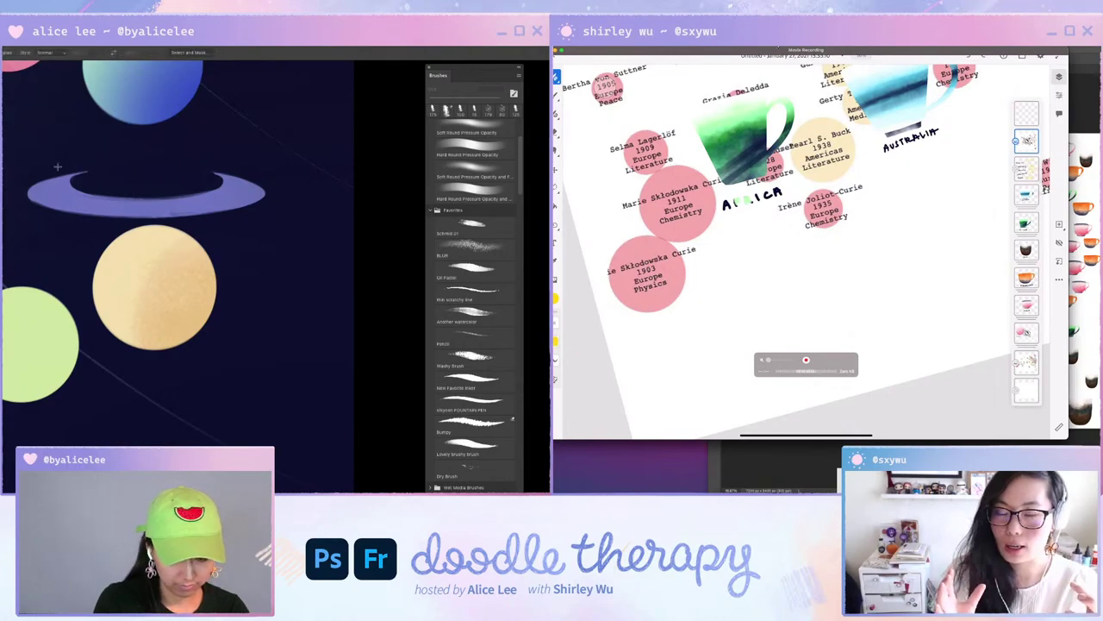
drag(57, 170, 201, 197)
key(g)
key(alt+BackSpace)
key(ctrl+d)
key(v)
key(m)
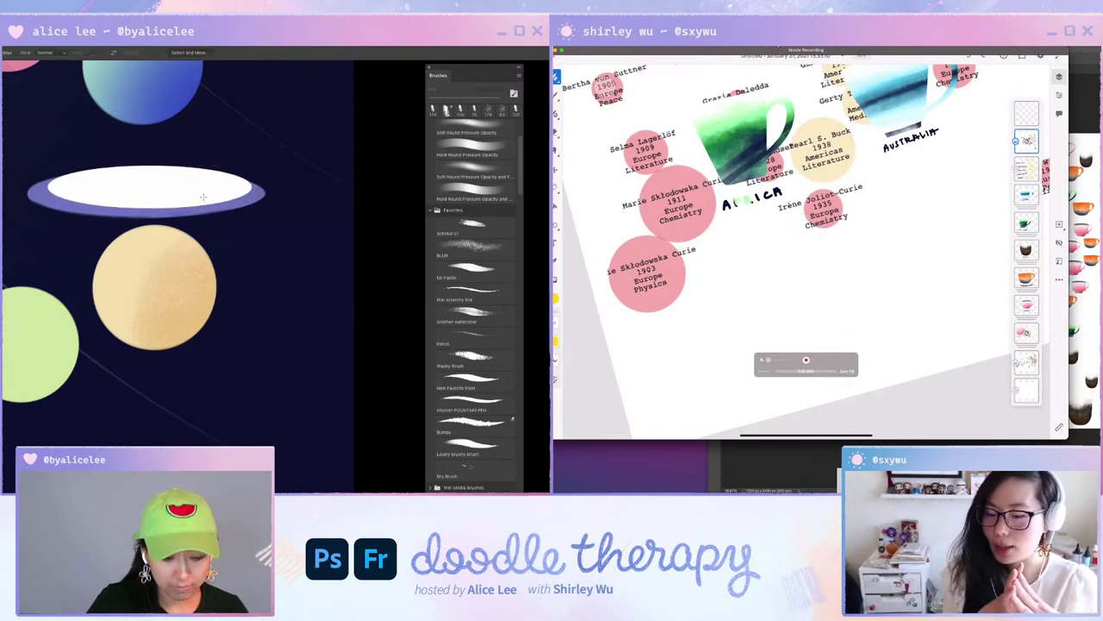
drag(50, 171, 255, 189)
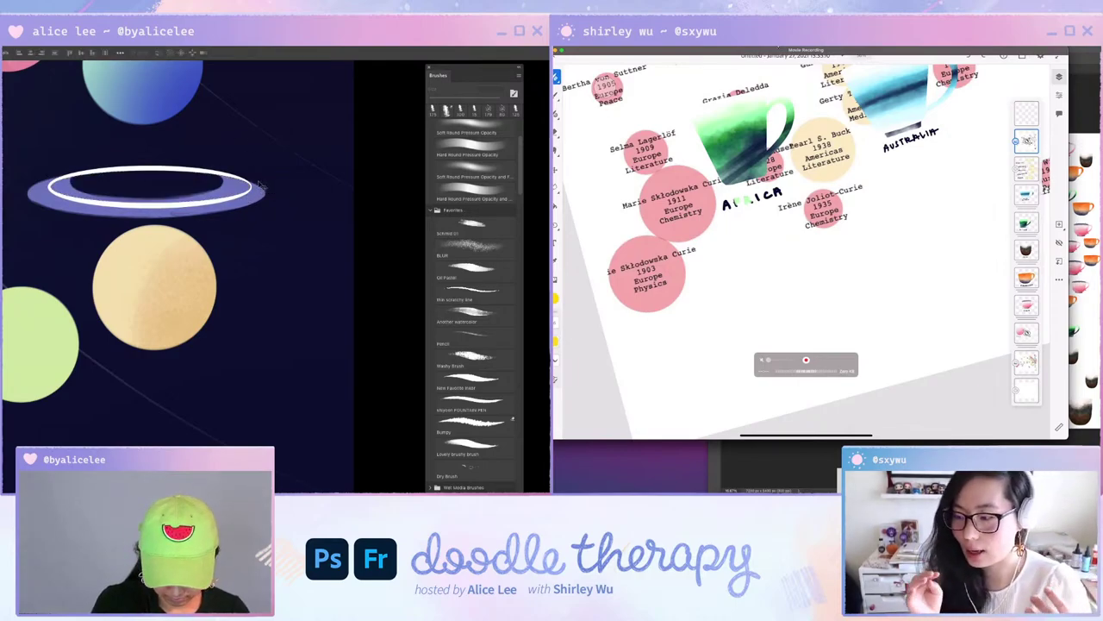
Clip the white outline to the purple ring and fit it along the ring's curve as a pale band at 20% opacity.
key(super+alt+g)
drag(246, 193, 243, 191)
key(super+t)
mouse_move(147, 208)
mouse_down()
mouse_move(147, 220)
mouse_move(206, 203)
mouse_up()
drag(152, 157, 148, 161)
drag(266, 172, 262, 176)
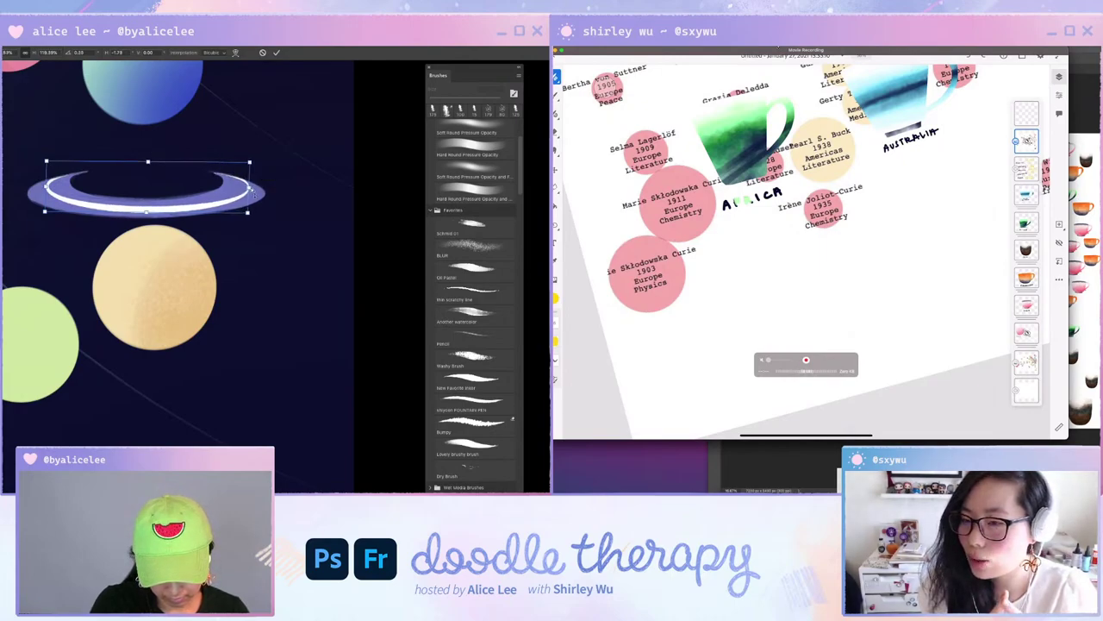
key(Return)
key(4)
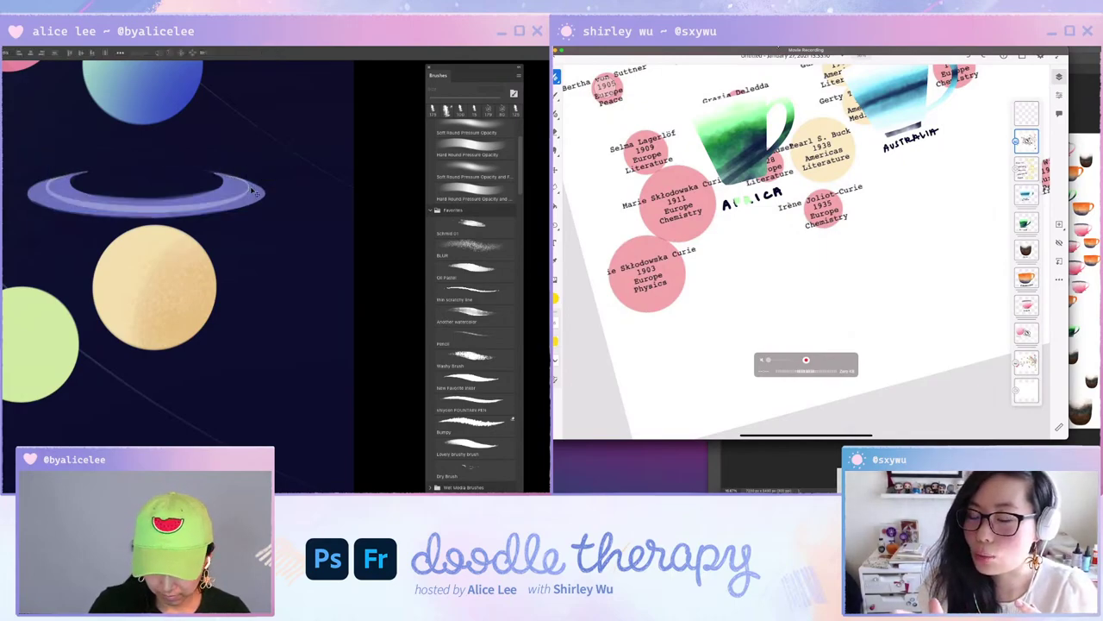
key(2)
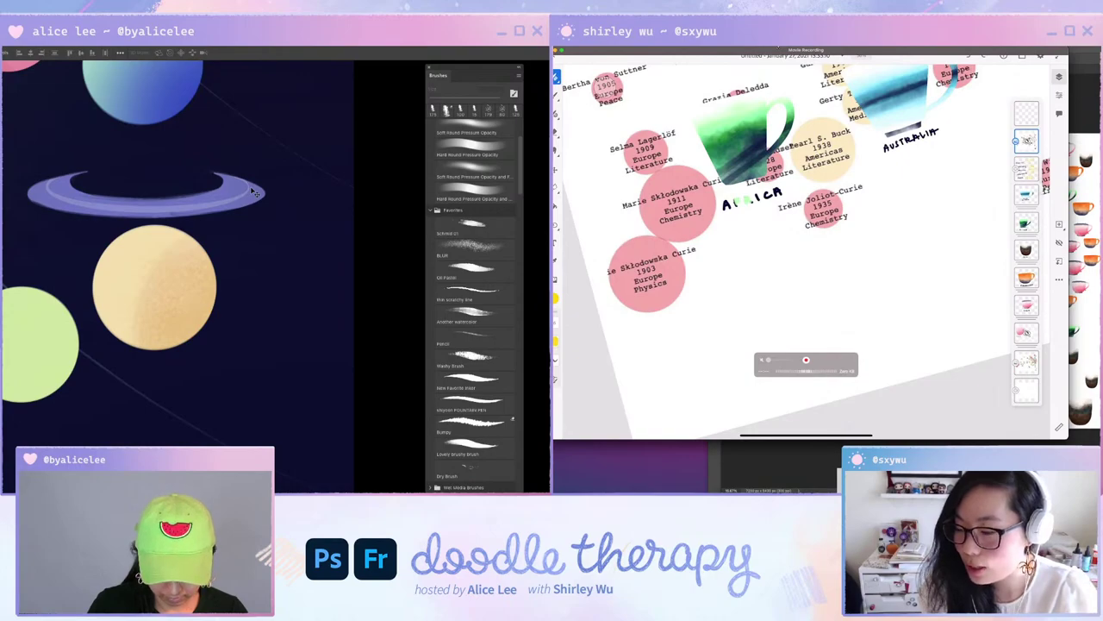
Rotate the canvas to transform the ring's pale band again, reduce the brush size, and restore the upright view.
key(r)
drag(301, 307, 212, 382)
drag(325, 253, 239, 314)
key(ctrl+t)
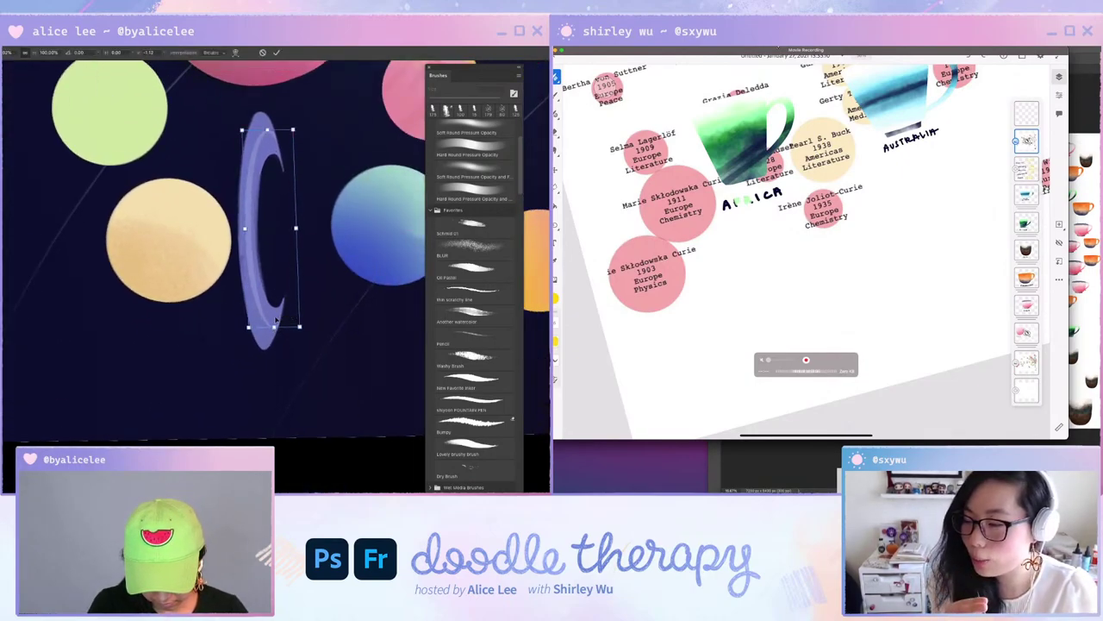
key(Return)
key(bracketleft)
key(bracketleft)
key(bracketleft)
key(bracketleft)
key(bracketleft)
key(bracketleft)
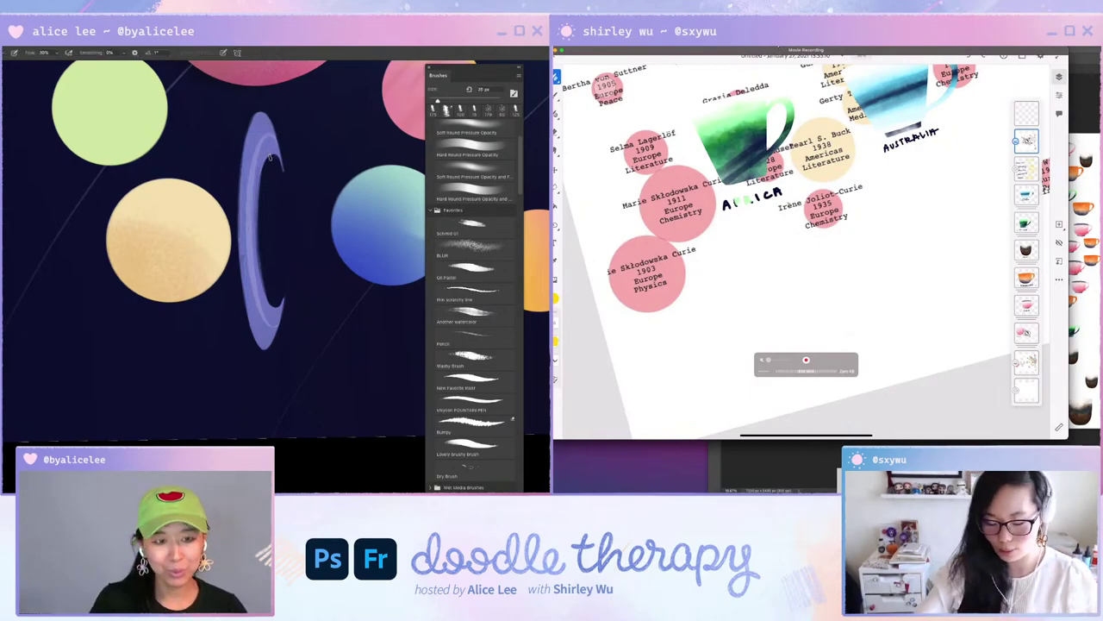
mouse_move(270, 156)
mouse_down()
mouse_move(256, 158)
mouse_move(246, 194)
mouse_up()
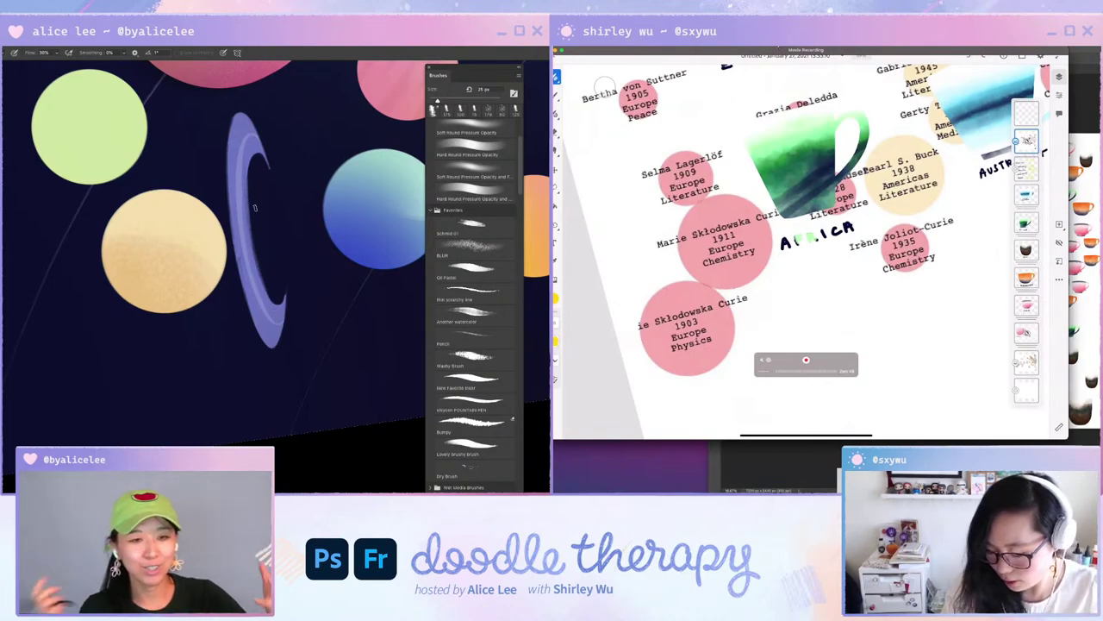
key(Escape)
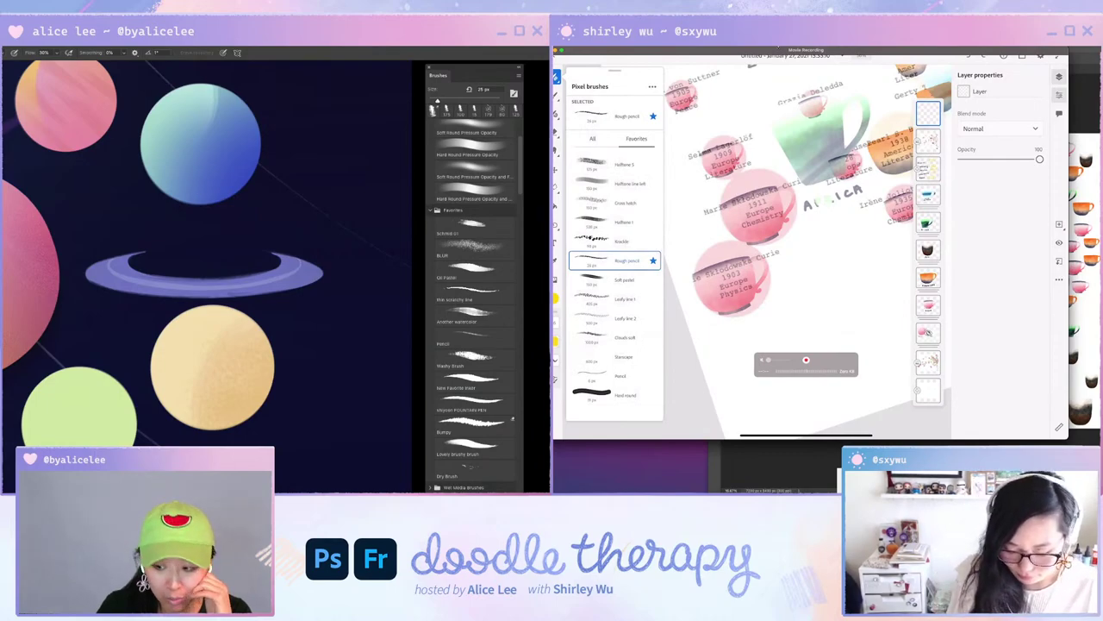
List all pixel brushes in the teacup document, and select the light green planet's layer in the planet artwork.
mouse_move(390, 164)
mouse_down()
mouse_move(334, 67)
mouse_move(338, 95)
mouse_up()
click(593, 139)
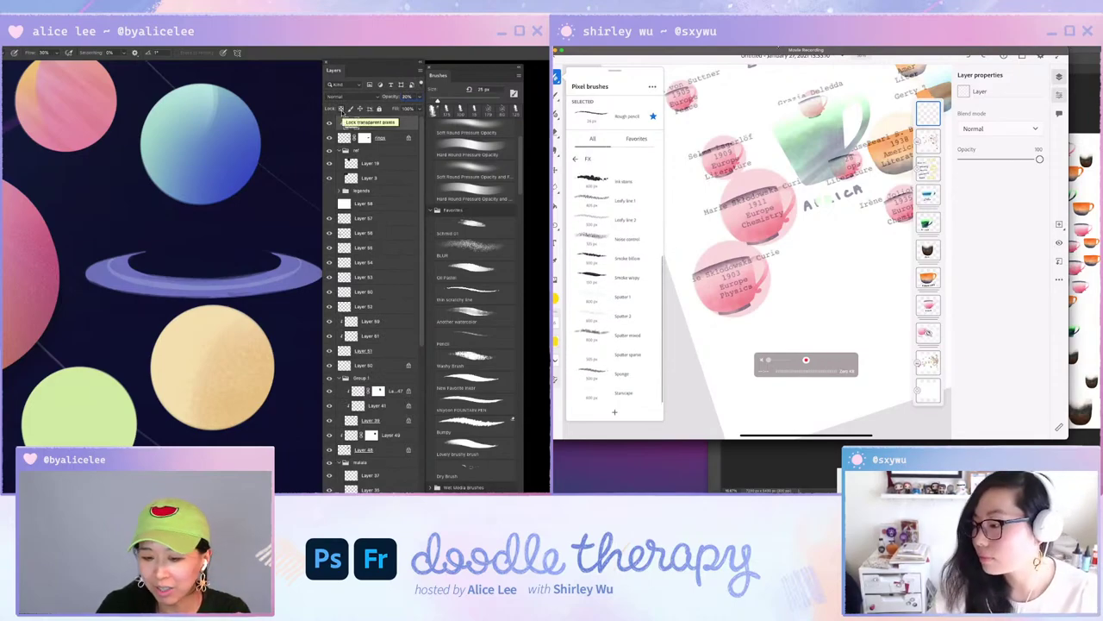
key(v)
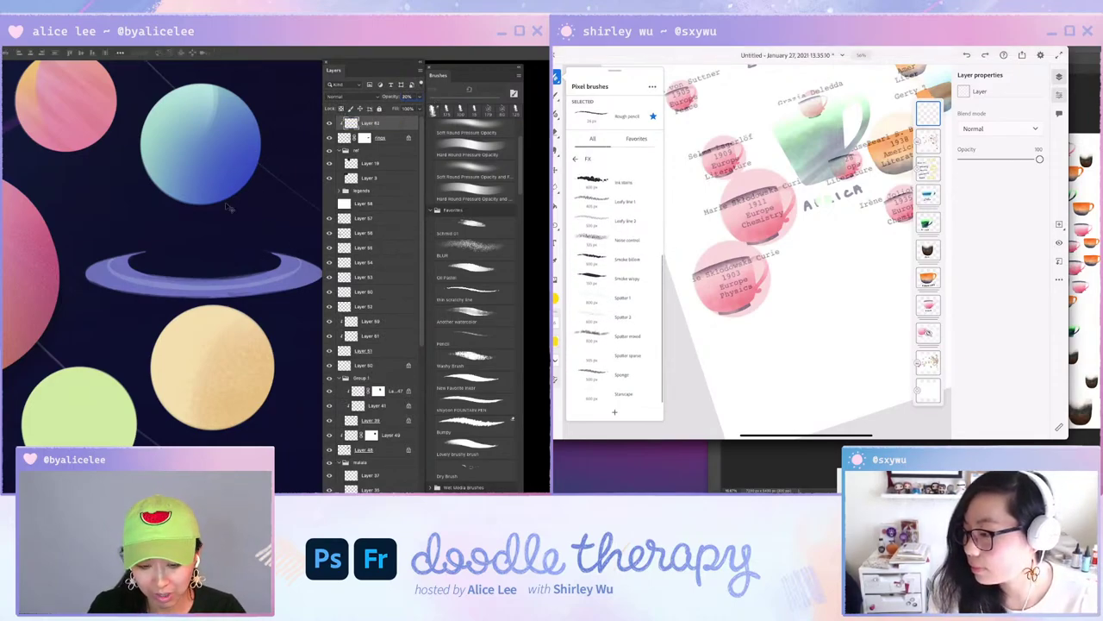
mouse_move(104, 412)
mouse_down()
mouse_move(215, 280)
mouse_move(226, 296)
mouse_move(212, 310)
mouse_move(221, 291)
mouse_move(231, 300)
mouse_move(185, 355)
mouse_move(161, 346)
mouse_move(176, 374)
mouse_move(137, 283)
mouse_move(183, 297)
mouse_up()
key(ctrl+z)
key(b)
key(ctrl+z)
key(x)
key(ctrl+z)
key(v)
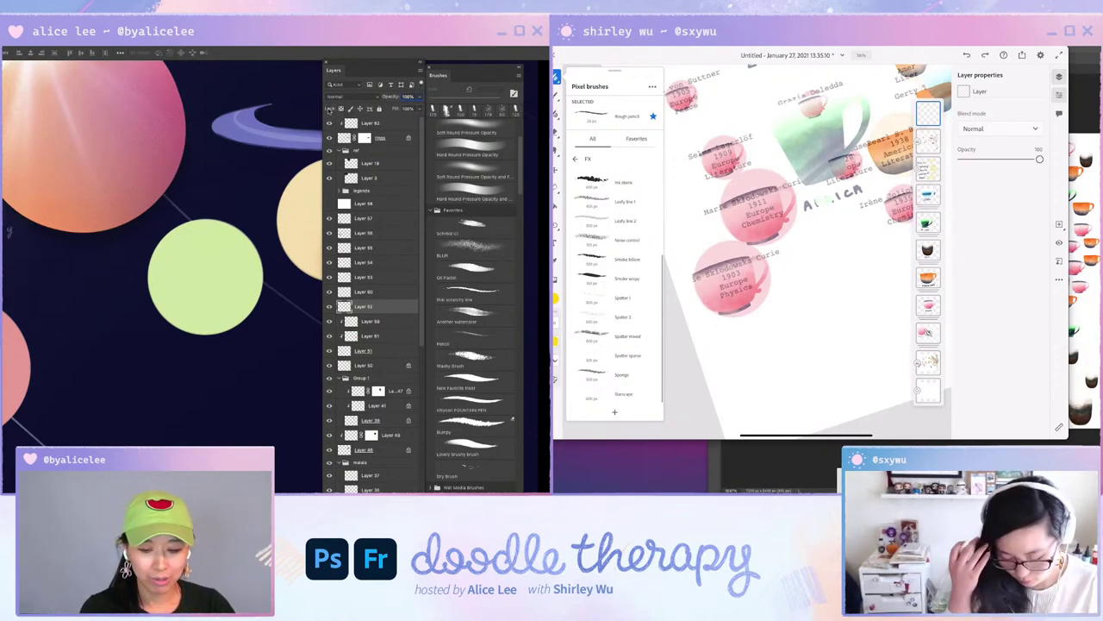
Try yellow spatter strokes with the Spatter 2 brush on the lowest pink teacup.
click(614, 316)
click(603, 86)
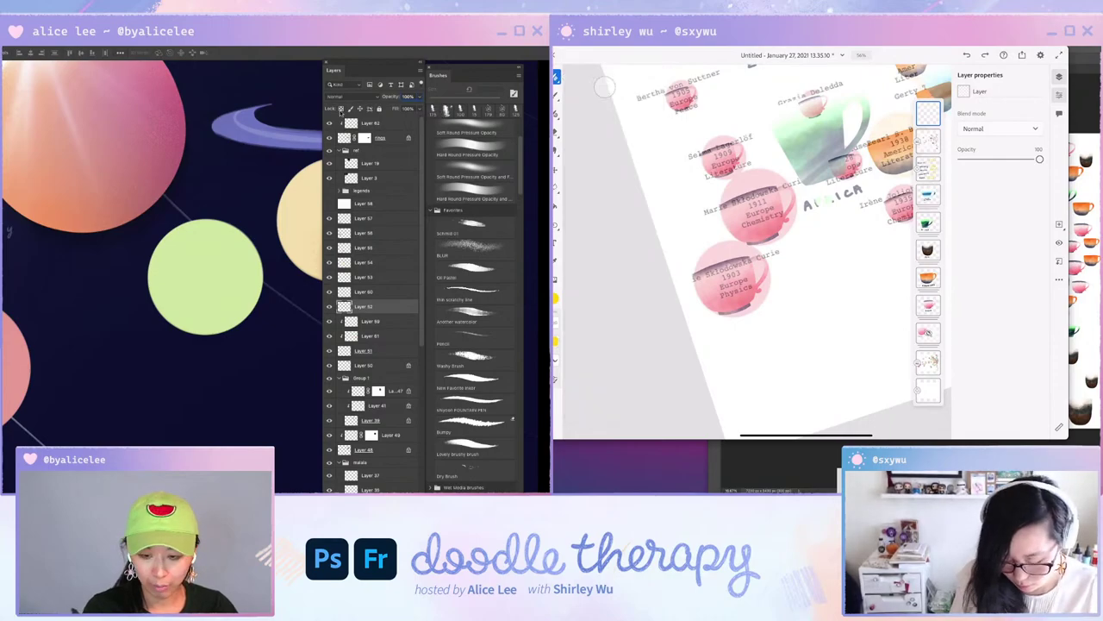
mouse_move(710, 276)
mouse_down()
mouse_move(758, 241)
mouse_move(725, 307)
mouse_up()
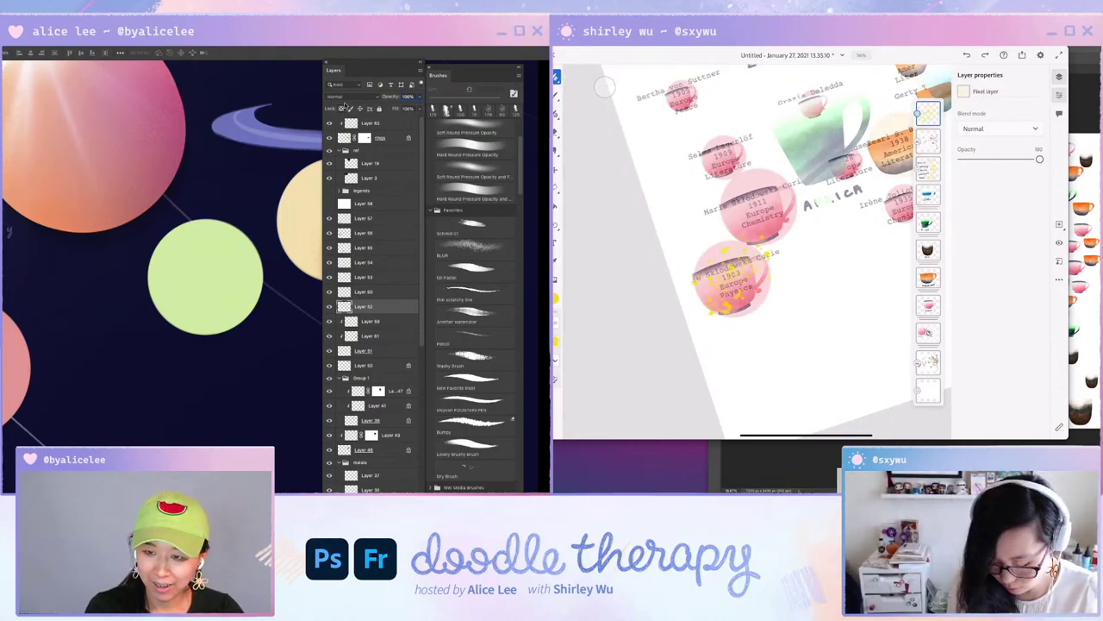
key(ctrl+z)
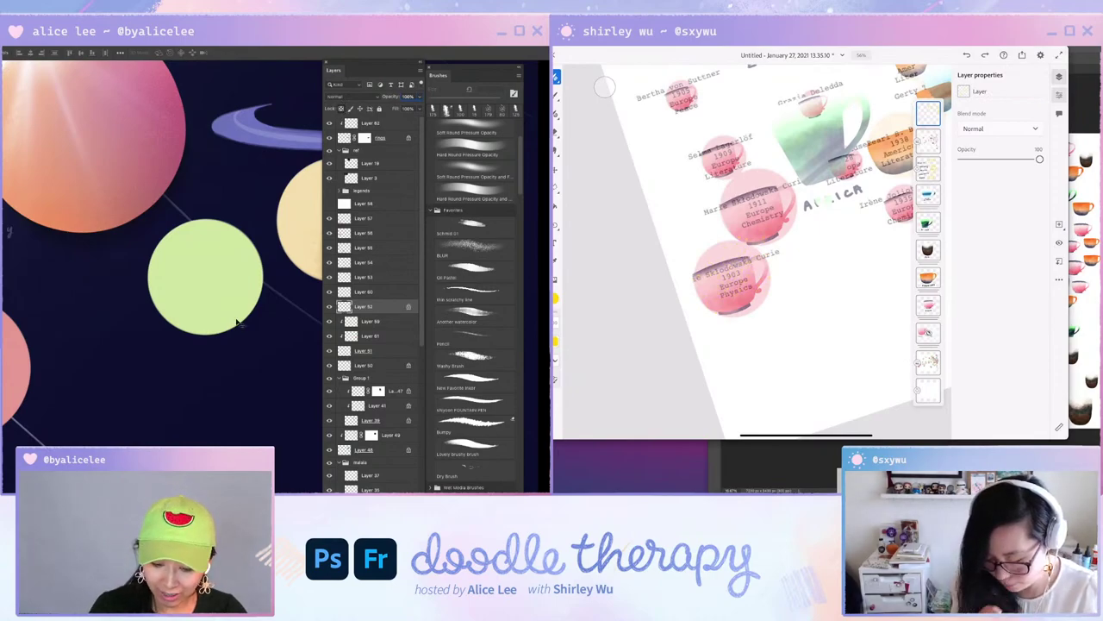
Try a brush stroke along the edge of the light green planet.
key(b)
mouse_move(253, 266)
mouse_down()
mouse_move(272, 291)
mouse_move(203, 300)
mouse_move(162, 246)
mouse_move(272, 233)
mouse_up()
key(ctrl+z)
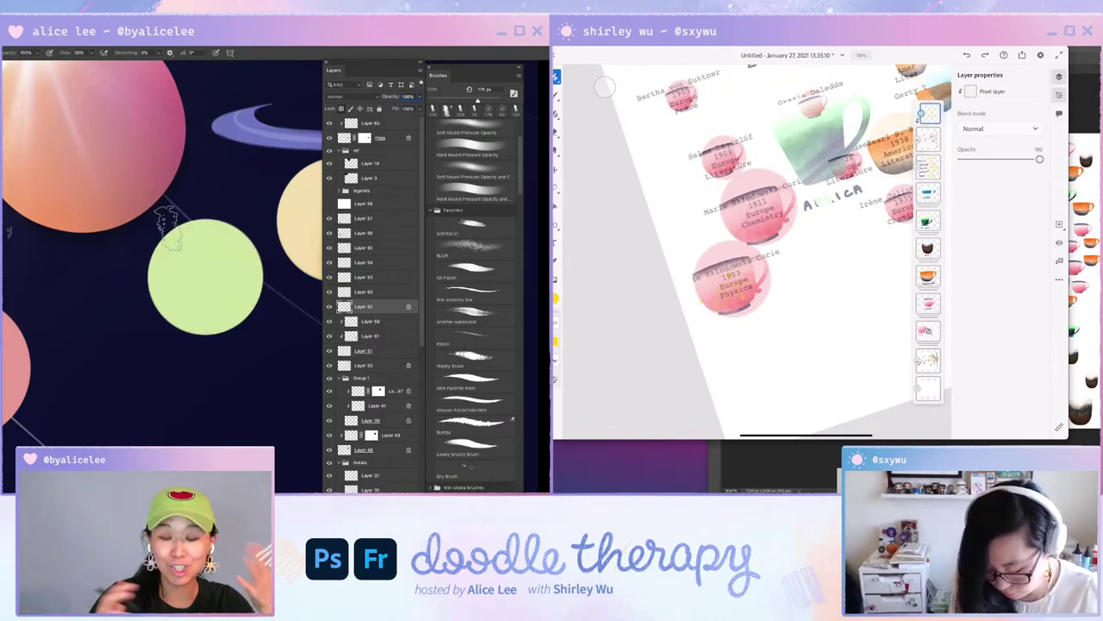
Try a sampled-colour brush stroke on the light green planet and undo the yellow spatter on the lowest pink teacup.
scroll(756, 258, up, 3)
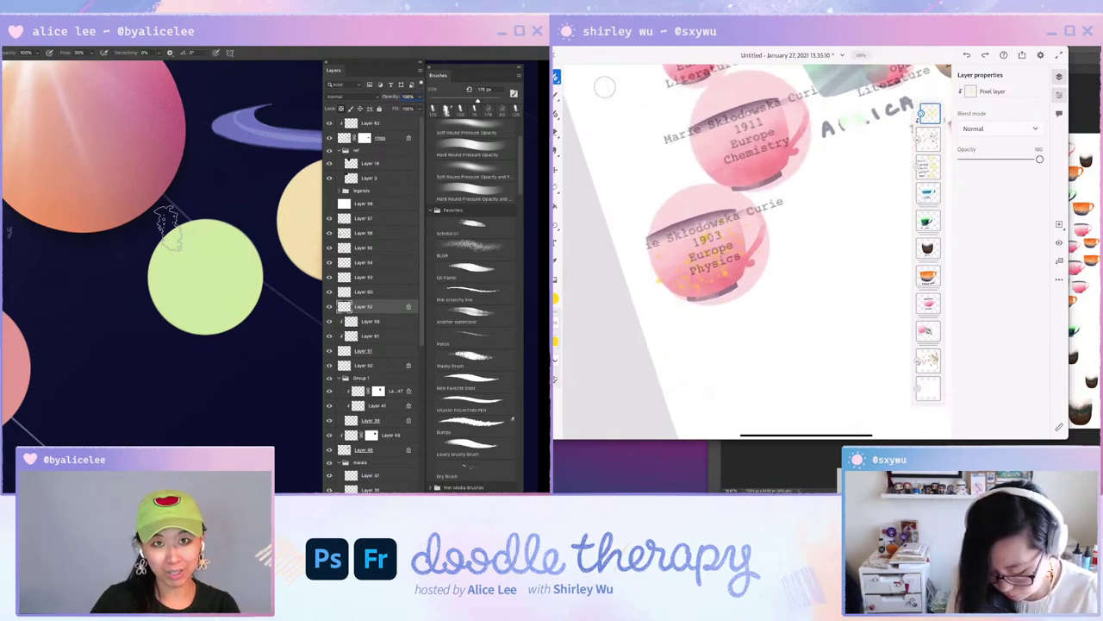
alt+click(207, 299)
drag(209, 303, 190, 287)
alt+click(205, 282)
key(ctrl+z)
key(ctrl+z)
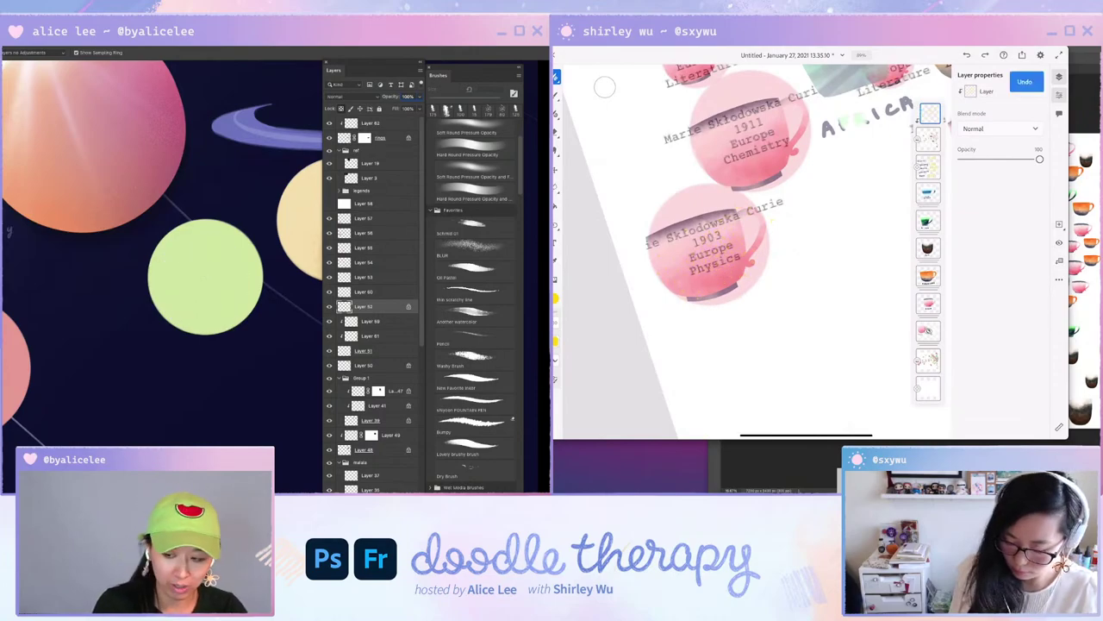
Set the teacup image layer's opacity to 100, and apply a vertical green-to-yellow gradient to the light green planet.
key(g)
click(928, 139)
drag(1006, 159, 1040, 159)
click(930, 113)
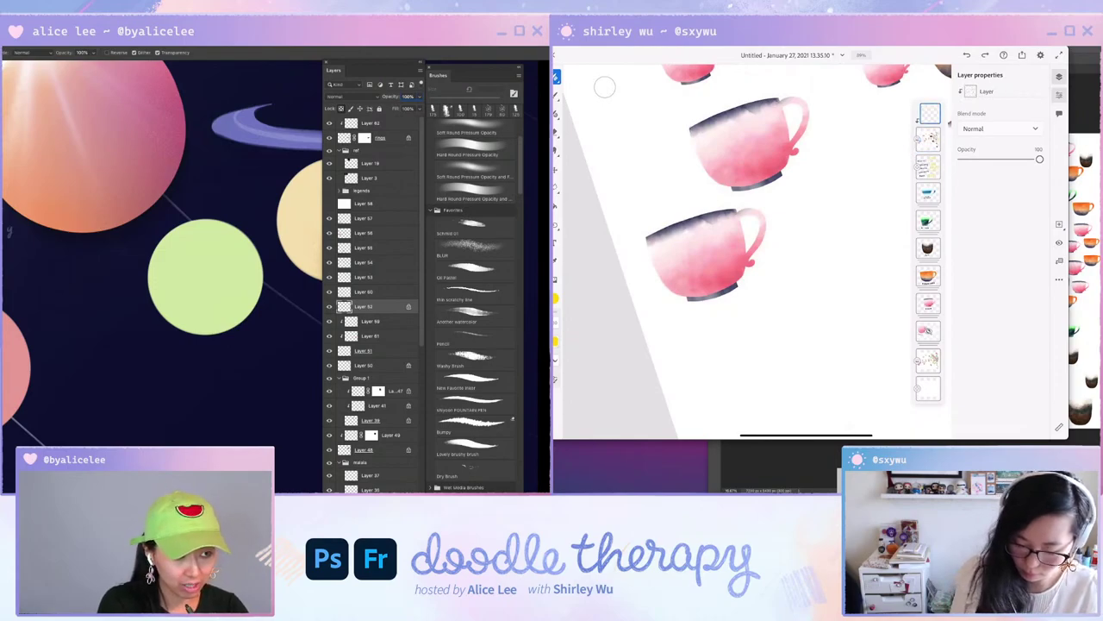
drag(222, 223, 226, 370)
scroll(750, 250, down, 5)
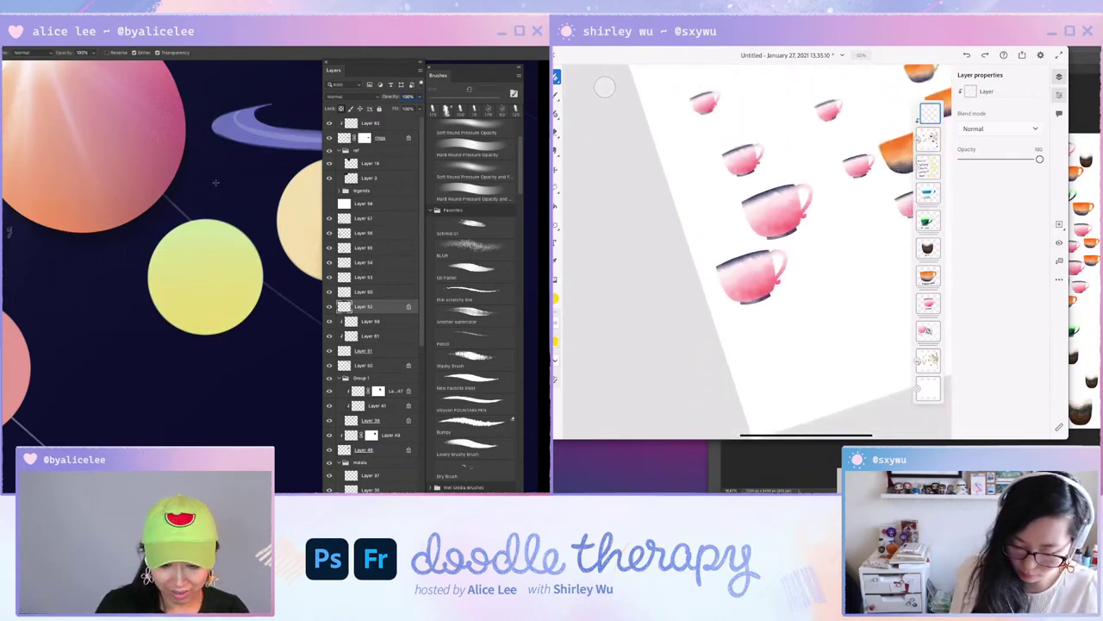
Try a yellow gradient from below the light green planet up to its top edge with transparency unlocked.
key(v)
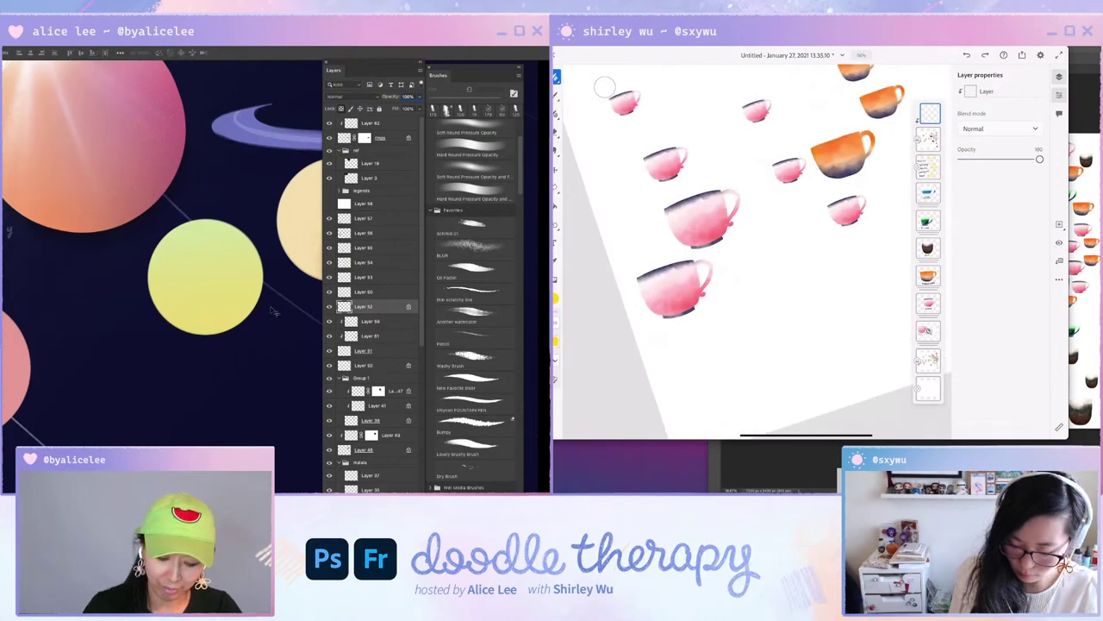
key(g)
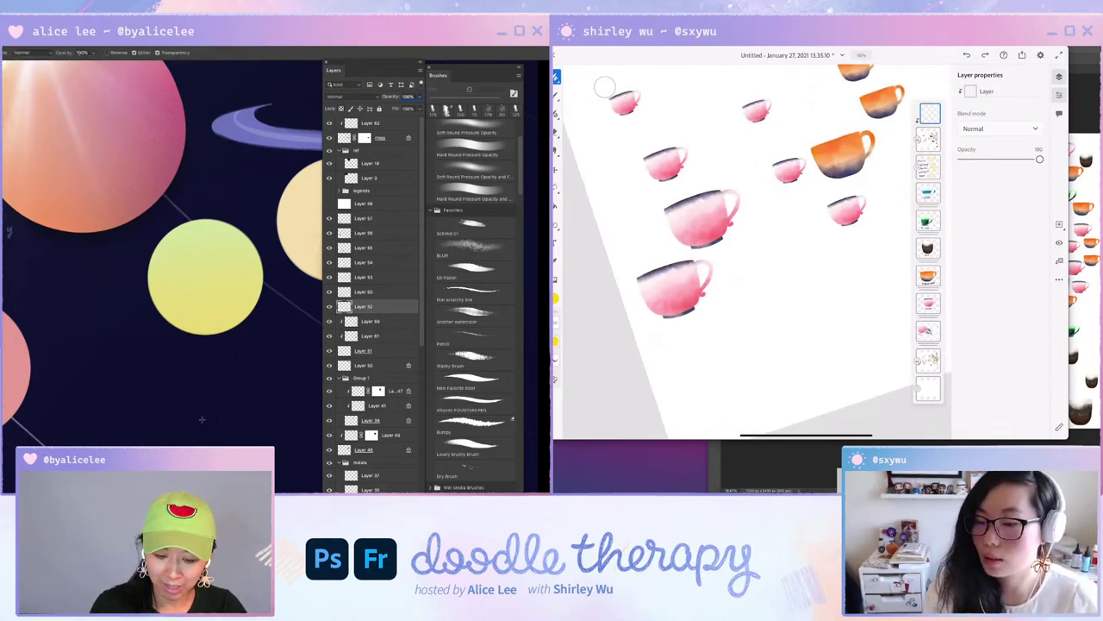
drag(202, 409, 211, 217)
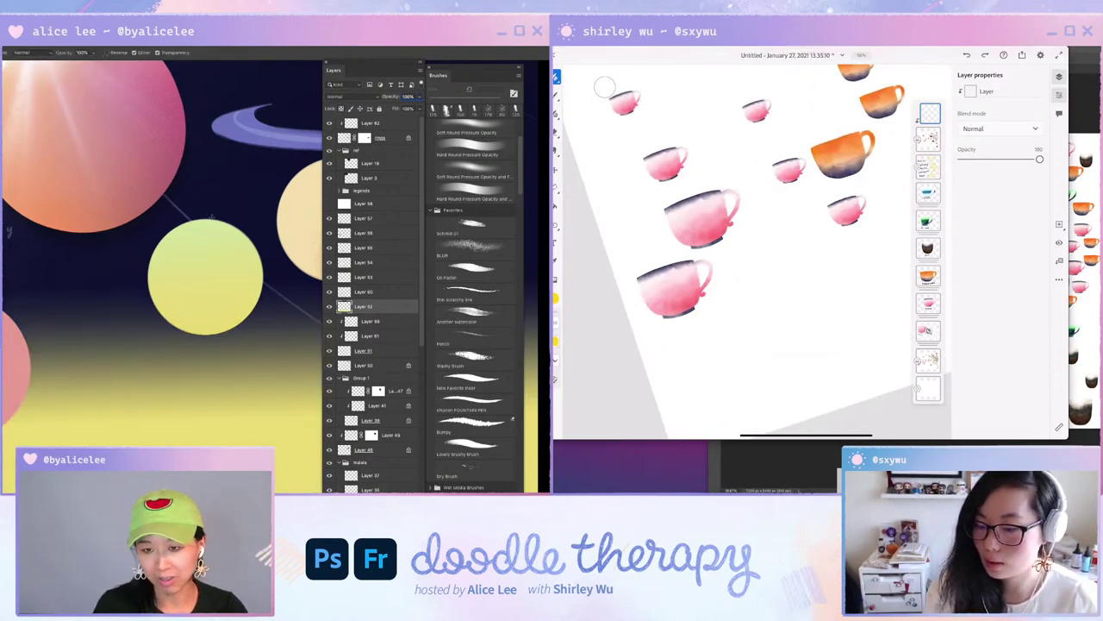
key(ctrl+z)
click(342, 110)
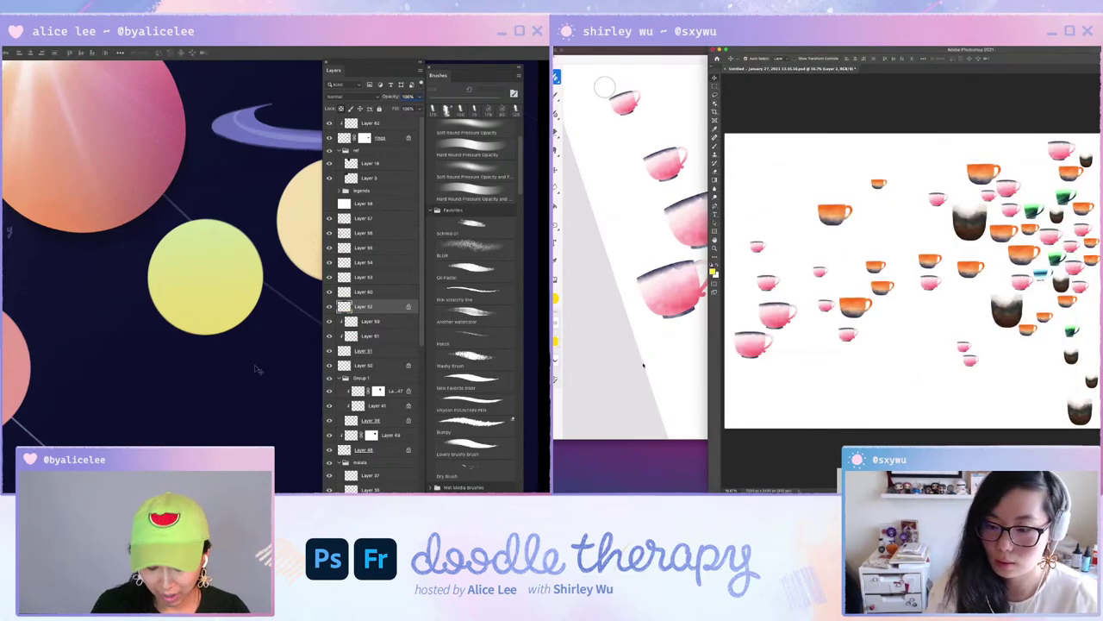
Try a stroke on a new layer clipped to the light green planet.
key(ctrl+shift+n)
key(Return)
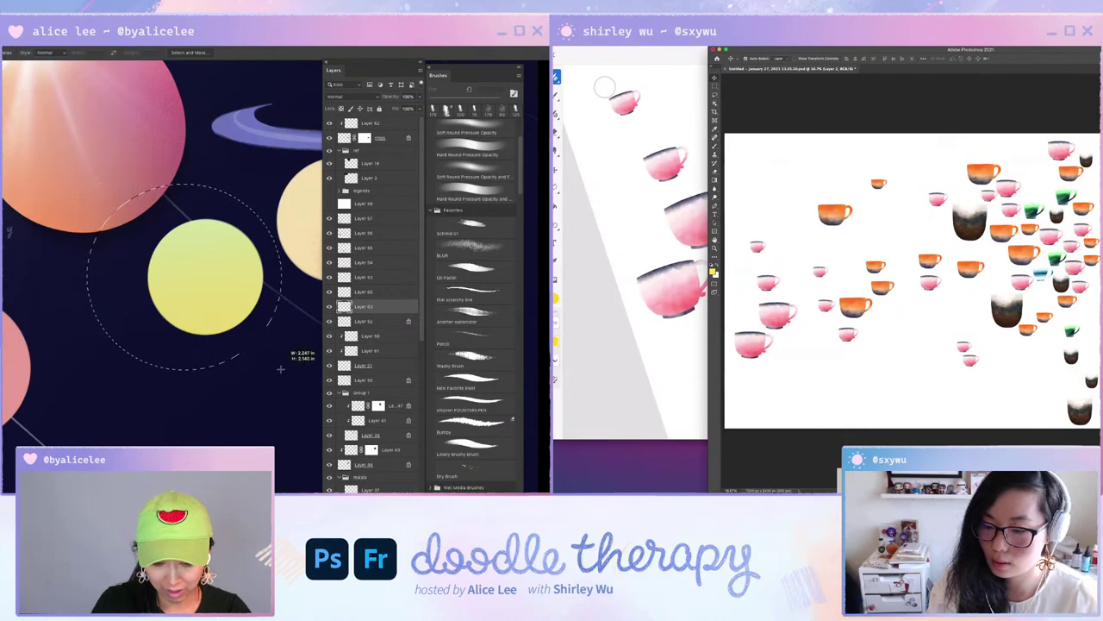
key(m)
alt+click(381, 312)
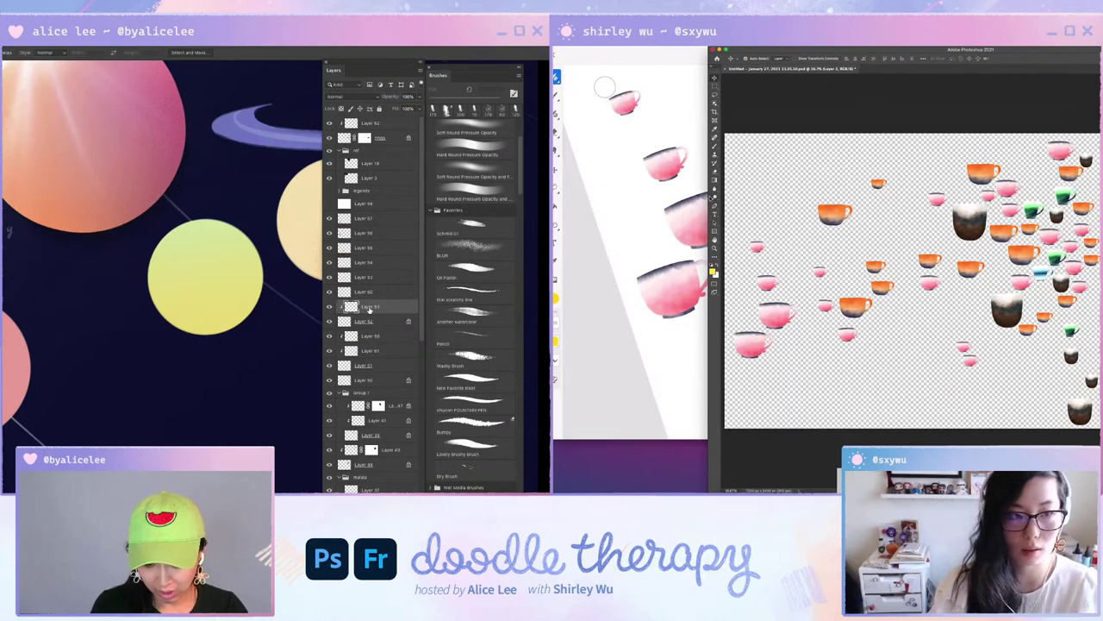
key(b)
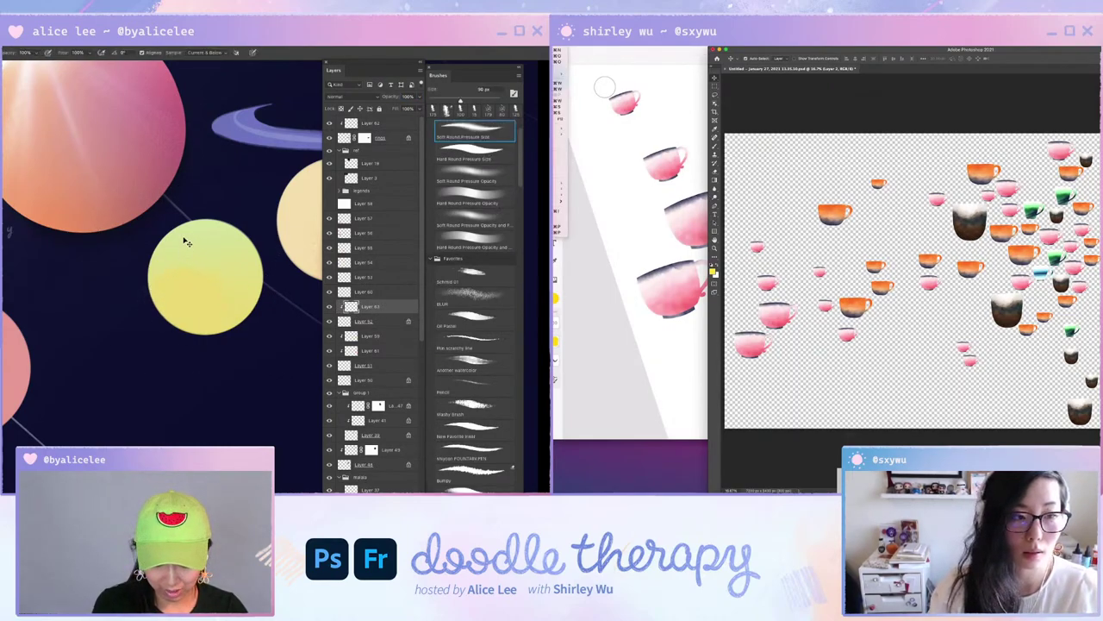
drag(182, 237, 182, 248)
key(super+z)
click(382, 306)
Quick-export the teacup artwork as a PNG named chart drawn.png in the Downloads folder, replacing the existing file.
mouse_move(560, 128)
key(b)
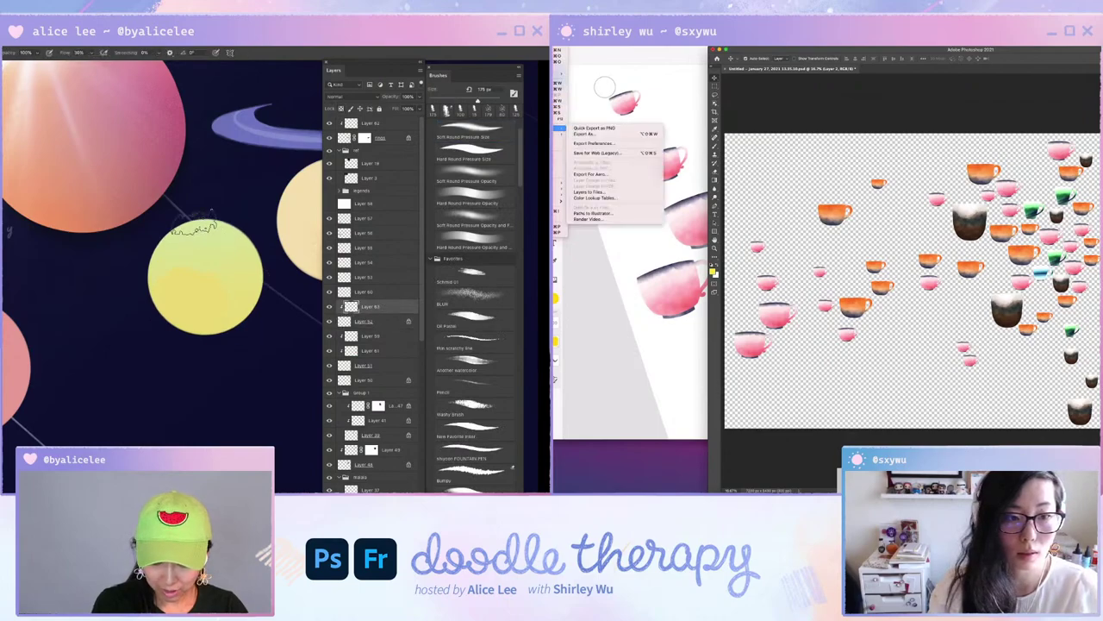
click(595, 128)
drag(212, 228, 275, 302)
click(797, 197)
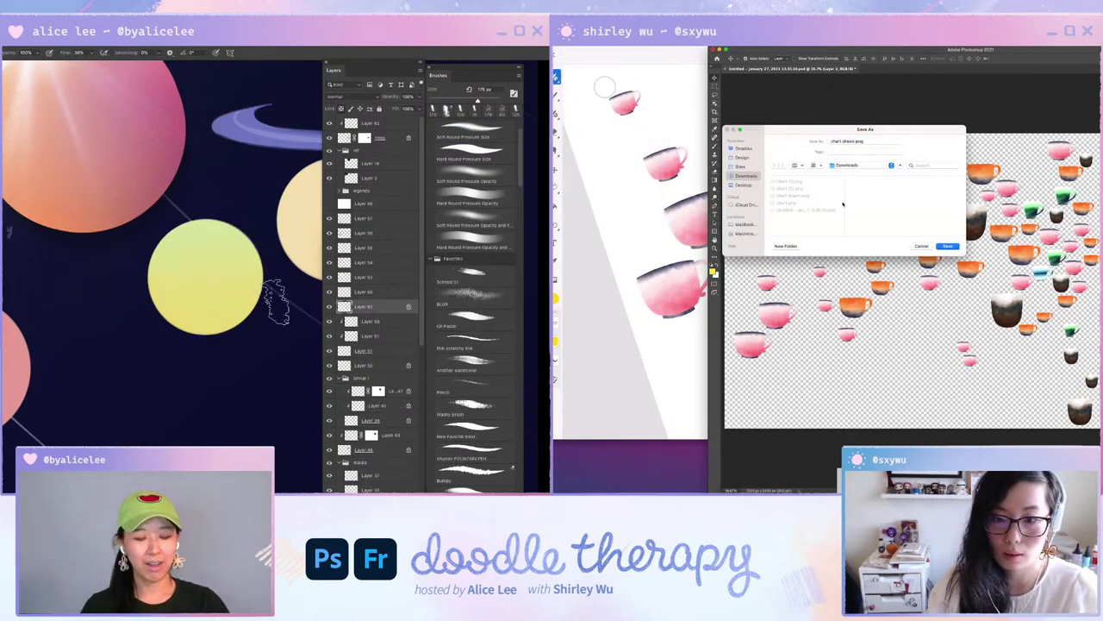
click(948, 248)
key(Return)
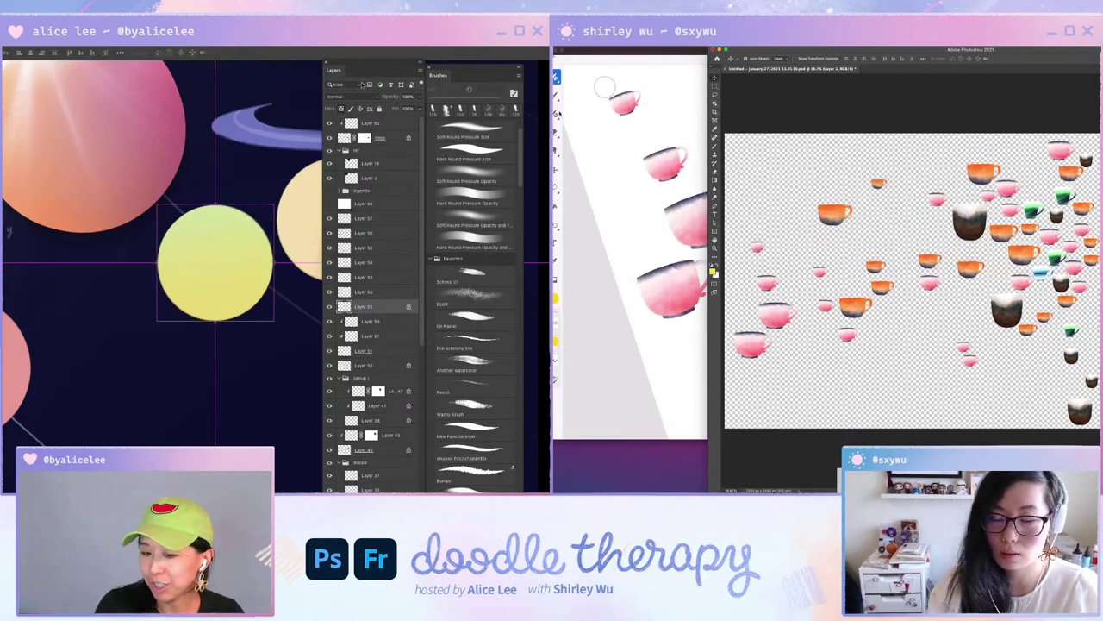
Hide the layer list, add a new layer for the light green planet, and sample the planet's colours.
click(334, 69)
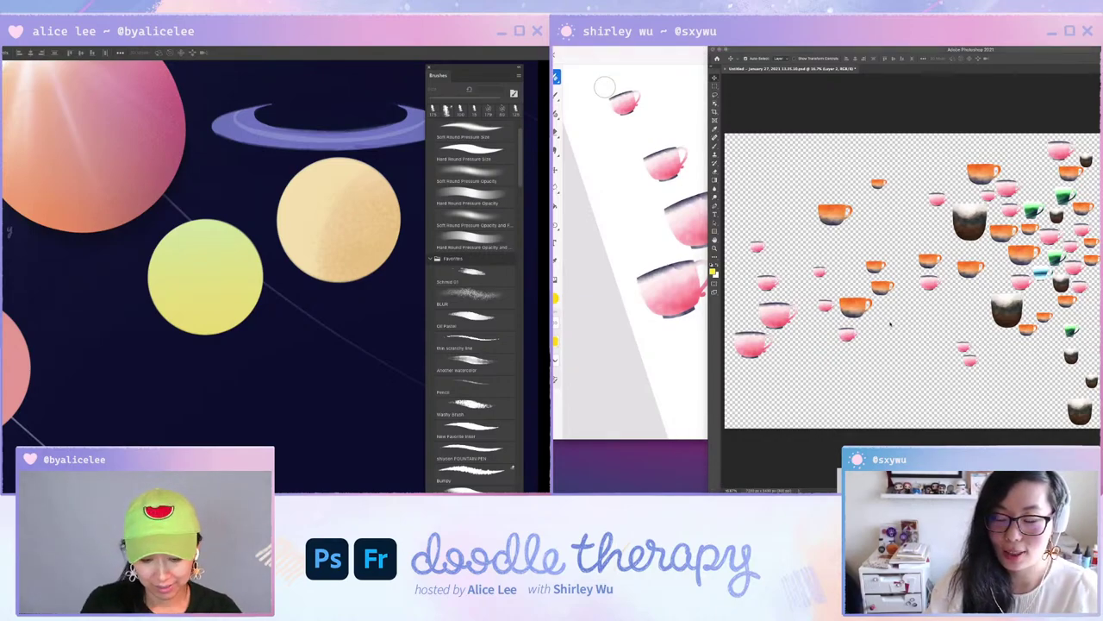
key(i)
key(shift+super+n)
key(Return)
click(212, 228)
alt+click(196, 269)
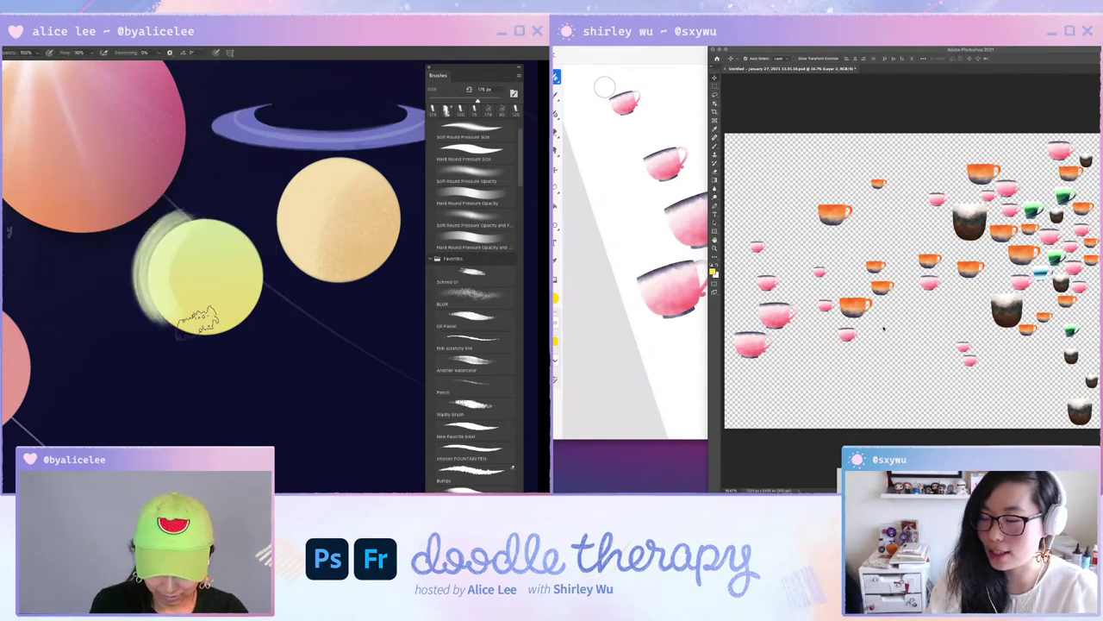
Paint a pale highlight over the left side of the light green planet and soften it with the eraser.
alt+click(196, 248)
drag(199, 219, 206, 324)
drag(241, 211, 180, 320)
key(e)
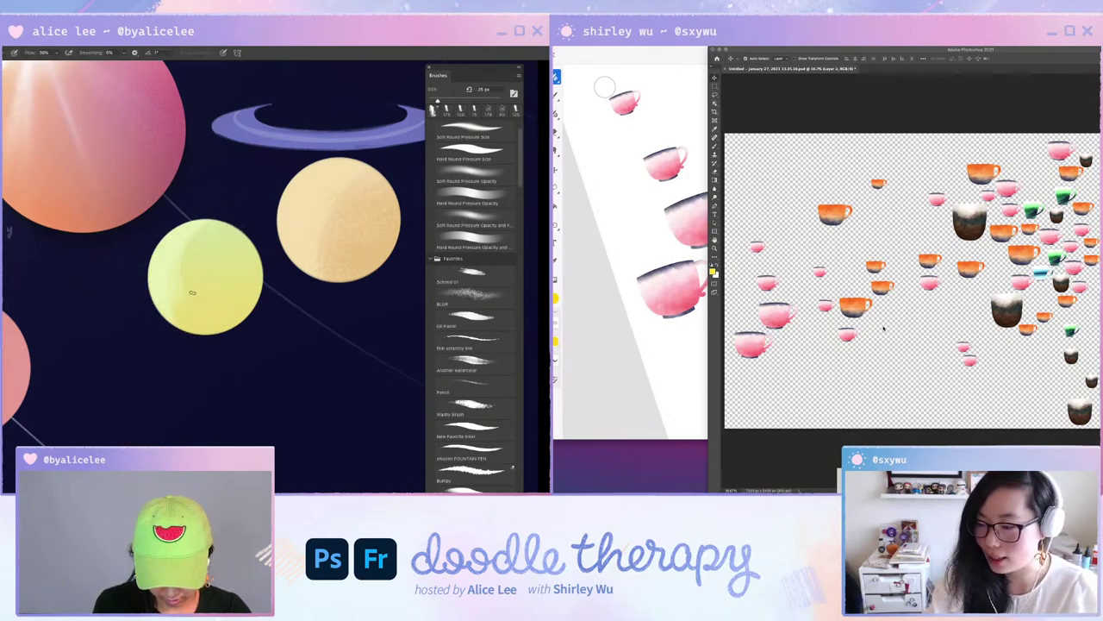
mouse_move(190, 230)
mouse_down()
mouse_move(222, 226)
mouse_move(217, 315)
mouse_up()
Add another layer and paint darker shading on the planet's right edge with the Another Watercolor brush.
drag(273, 347, 267, 368)
key(ctrl+shift+n)
key(Return)
key(ctrl+p)
key(Escape)
key(i)
click(476, 358)
key(i)
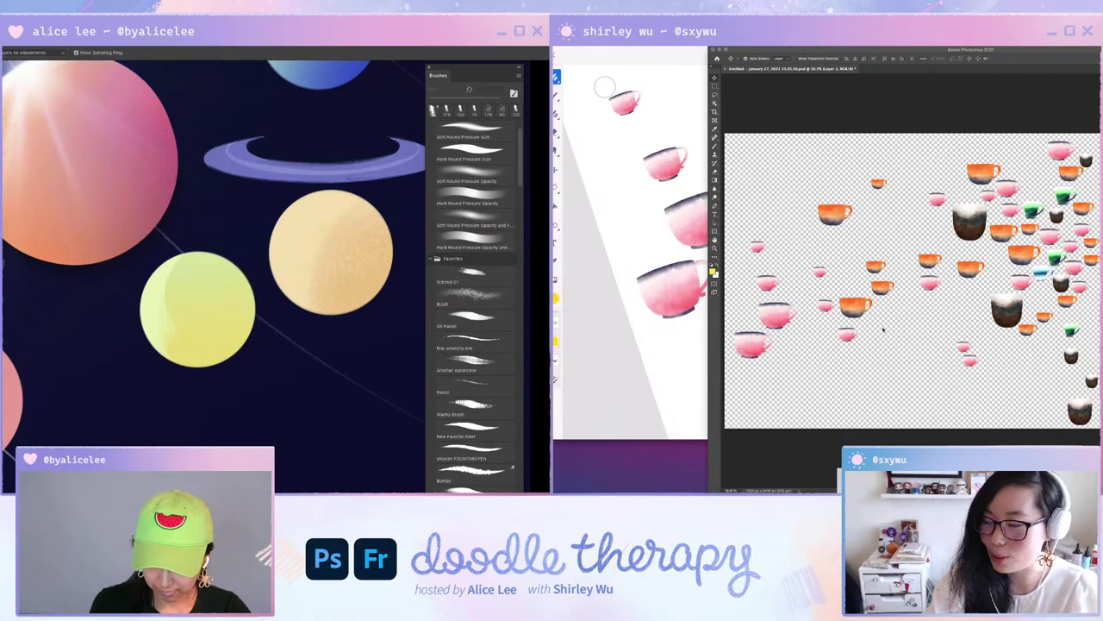
key(b)
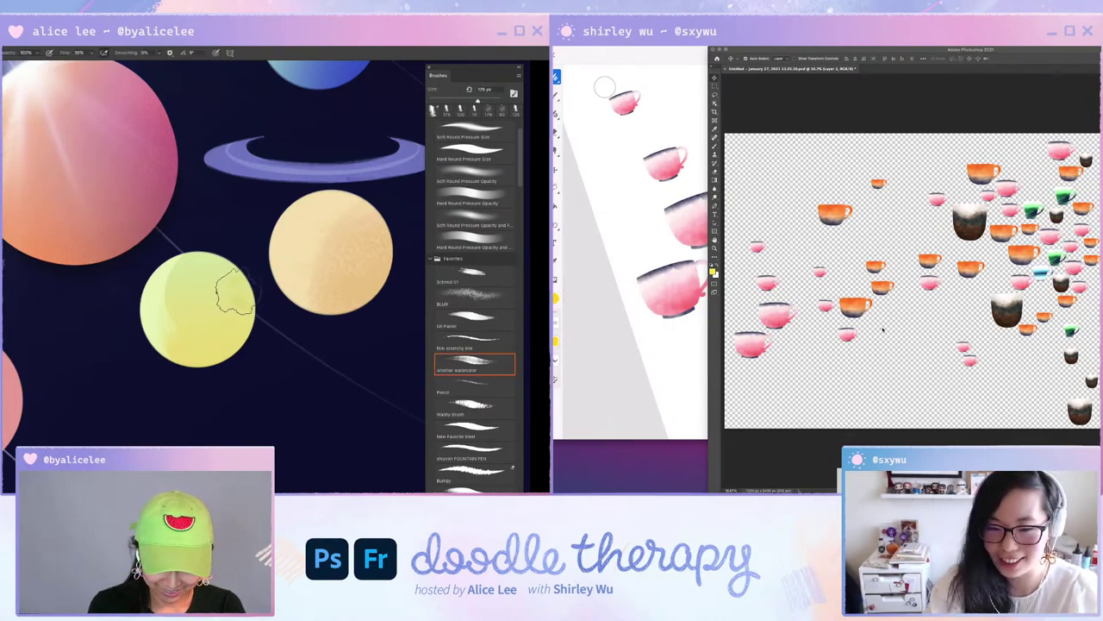
mouse_move(234, 331)
mouse_down()
mouse_move(222, 313)
mouse_move(244, 288)
mouse_up()
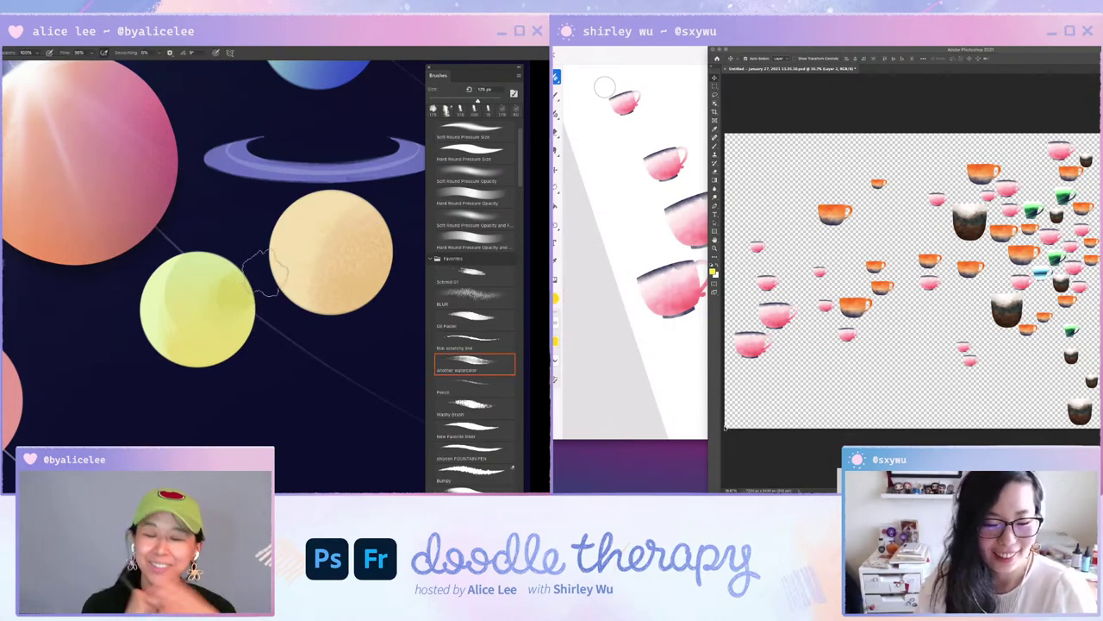
Switch to Finder, move the Downloads and AirDrop windows aside, and preview the exported chart drawn.png.
click(722, 498)
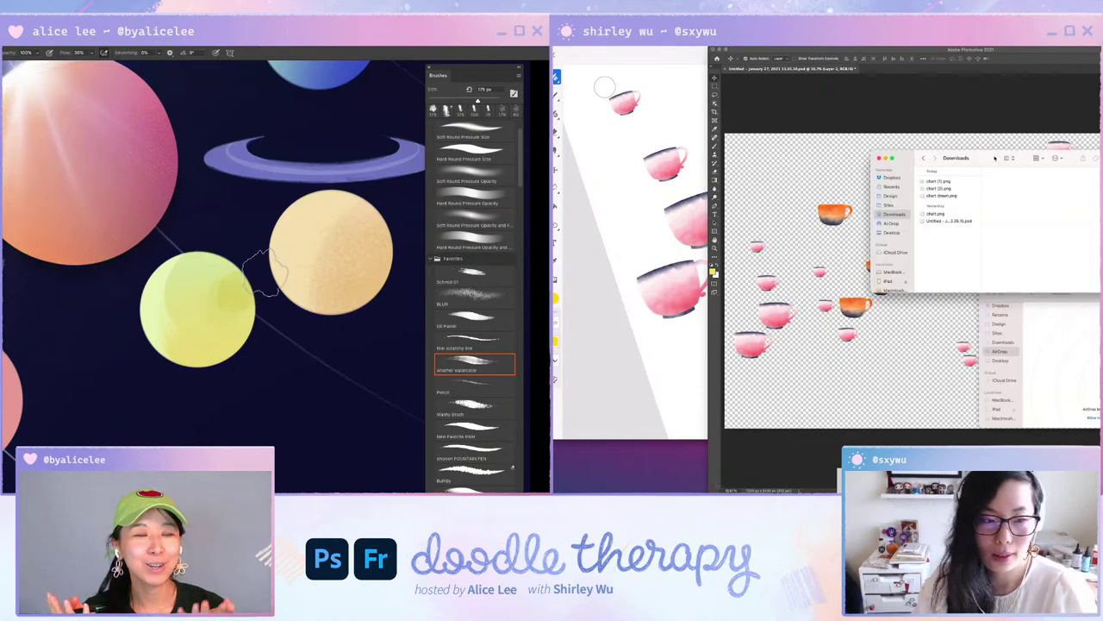
drag(995, 158, 543, 156)
drag(1082, 292, 534, 268)
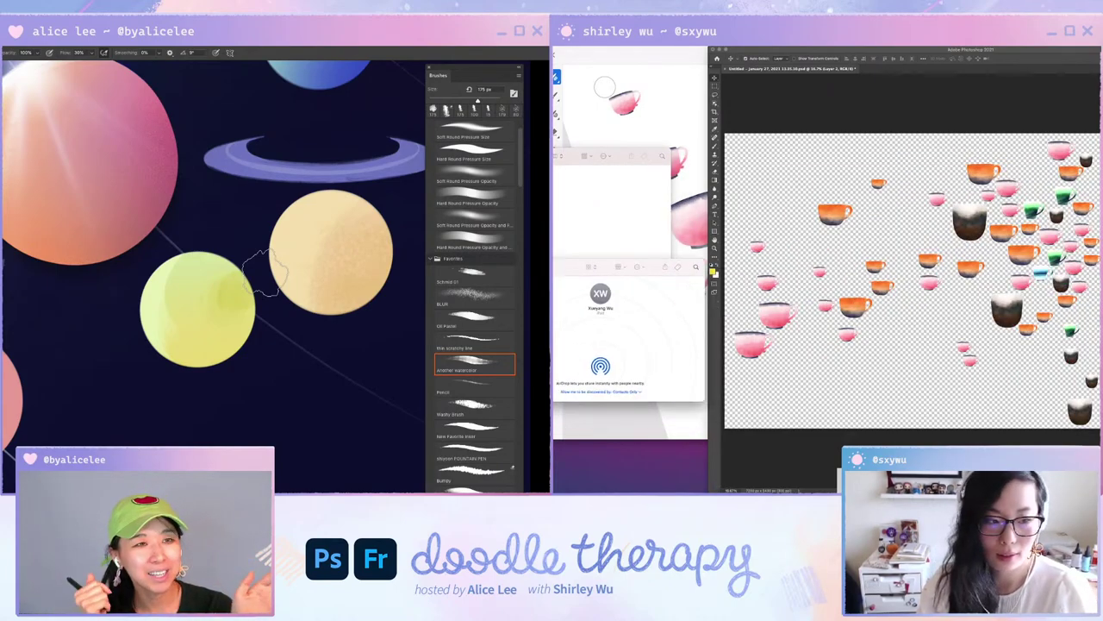
drag(621, 267, 586, 285)
click(619, 156)
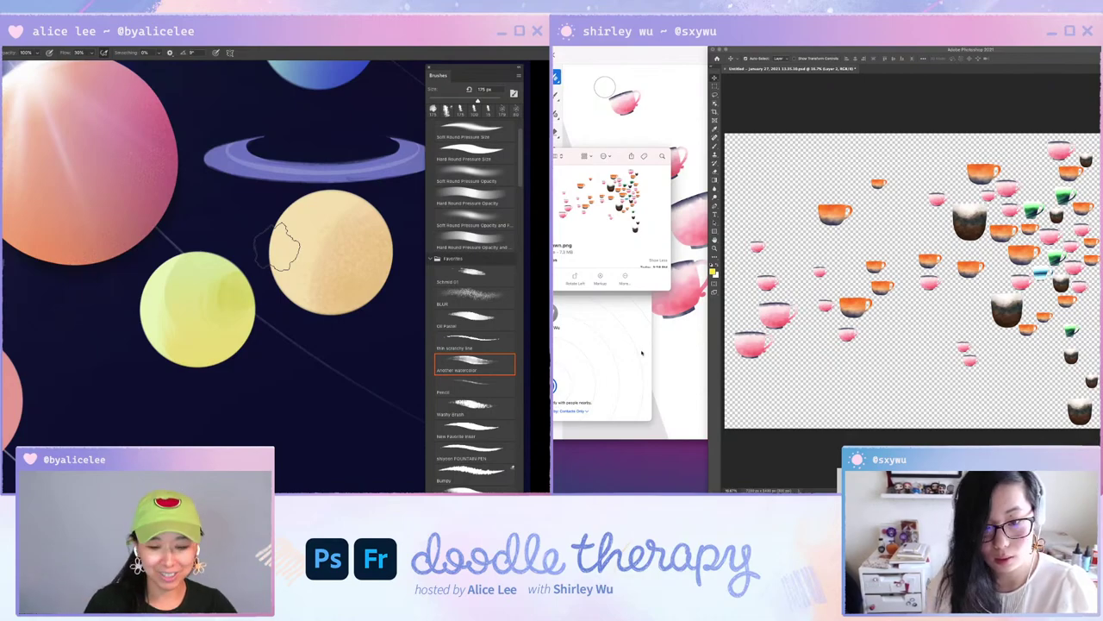
click(671, 356)
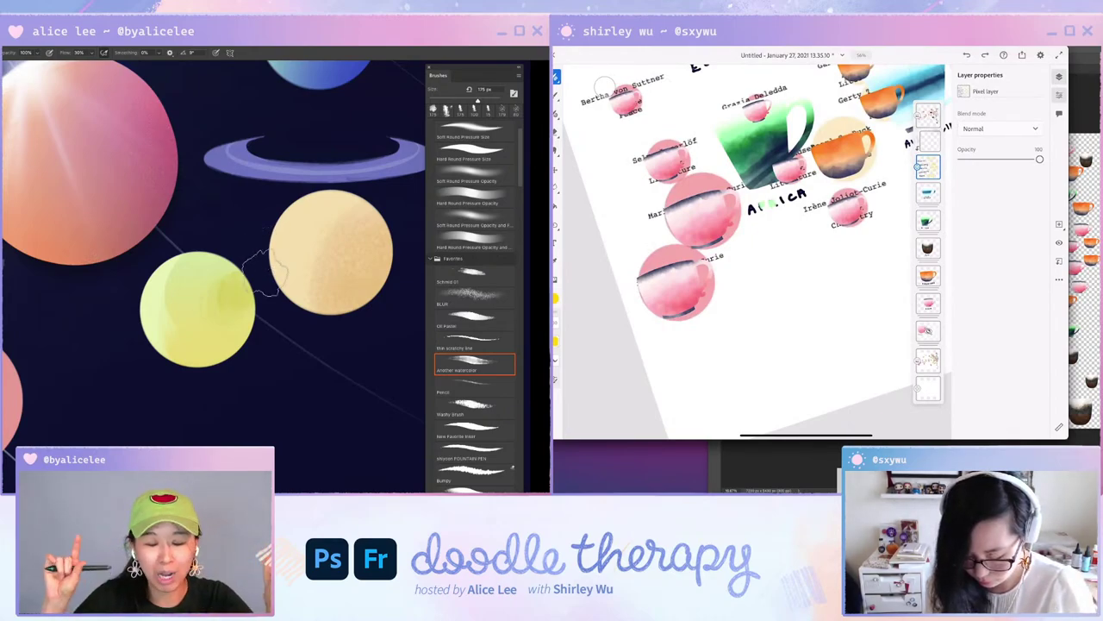
Deepen the shading on the yellow-green planet's right side, and undo the yellow spatter on the lowest pink teacup.
click(928, 109)
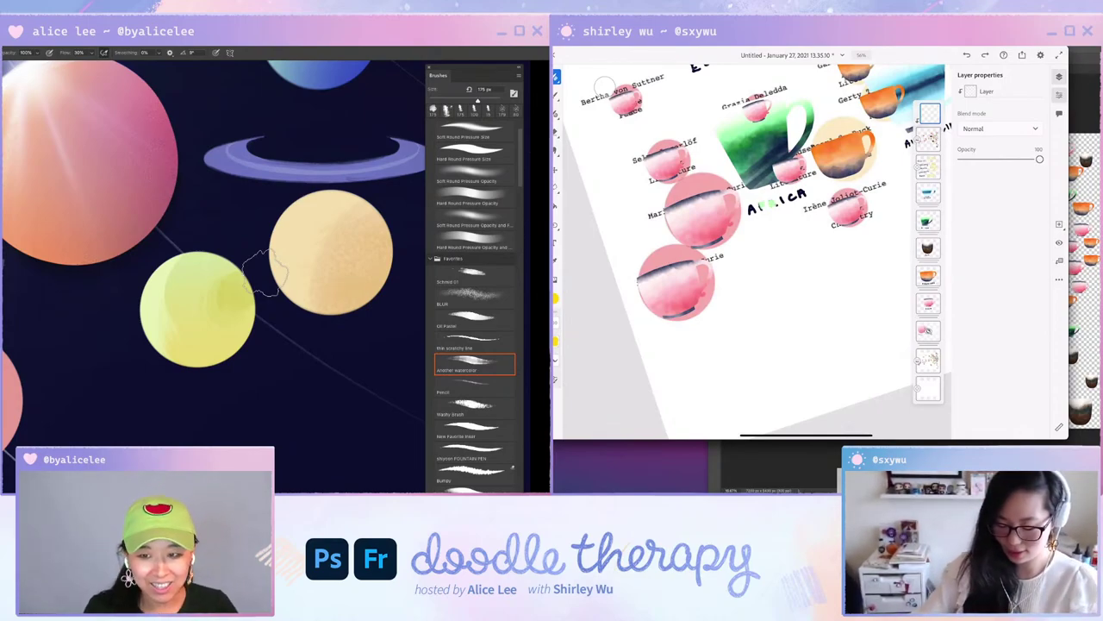
mouse_move(266, 273)
mouse_down()
mouse_move(239, 347)
mouse_move(211, 335)
mouse_move(243, 317)
mouse_move(189, 362)
mouse_up()
key(ctrl+z)
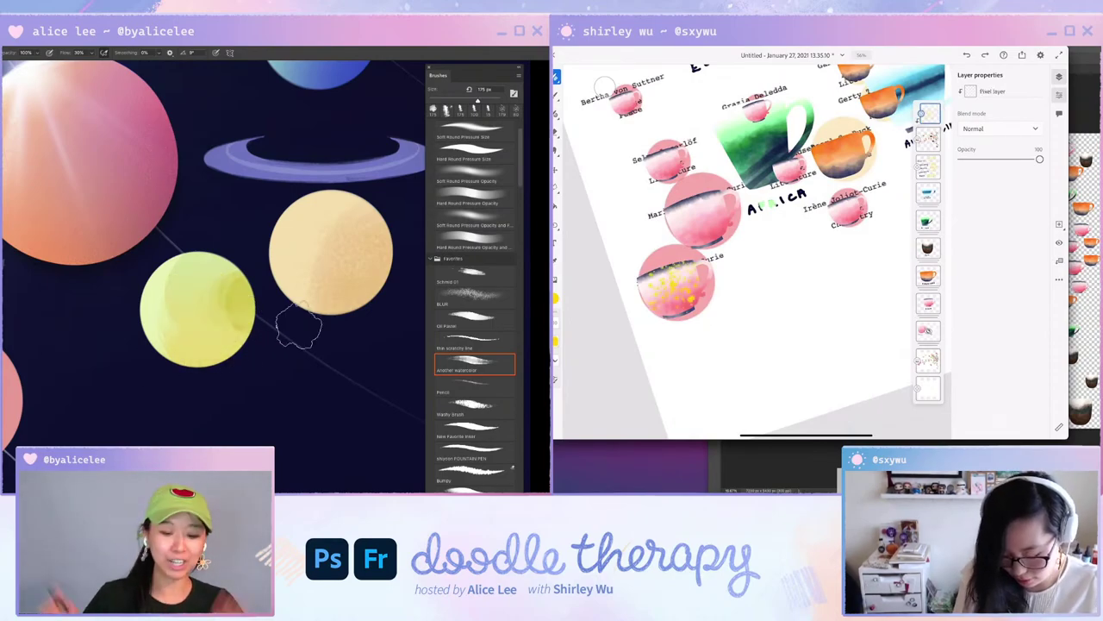
key(ctrl+z)
Lower the teacup image layer's opacity to 34 and select the top layer for painting.
scroll(677, 283, up, 5)
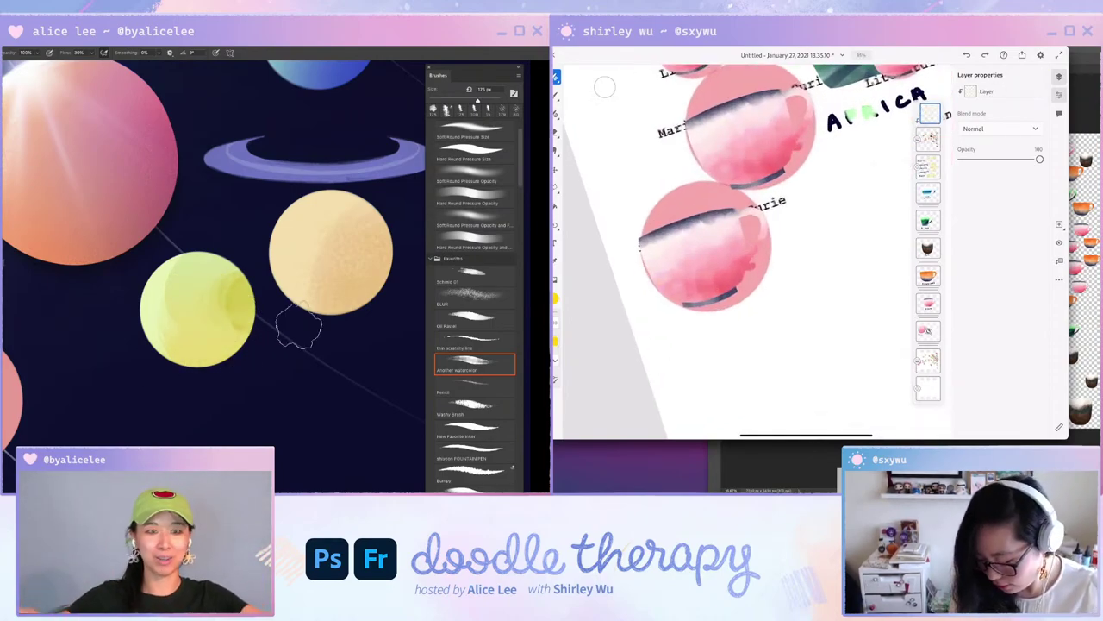
click(928, 139)
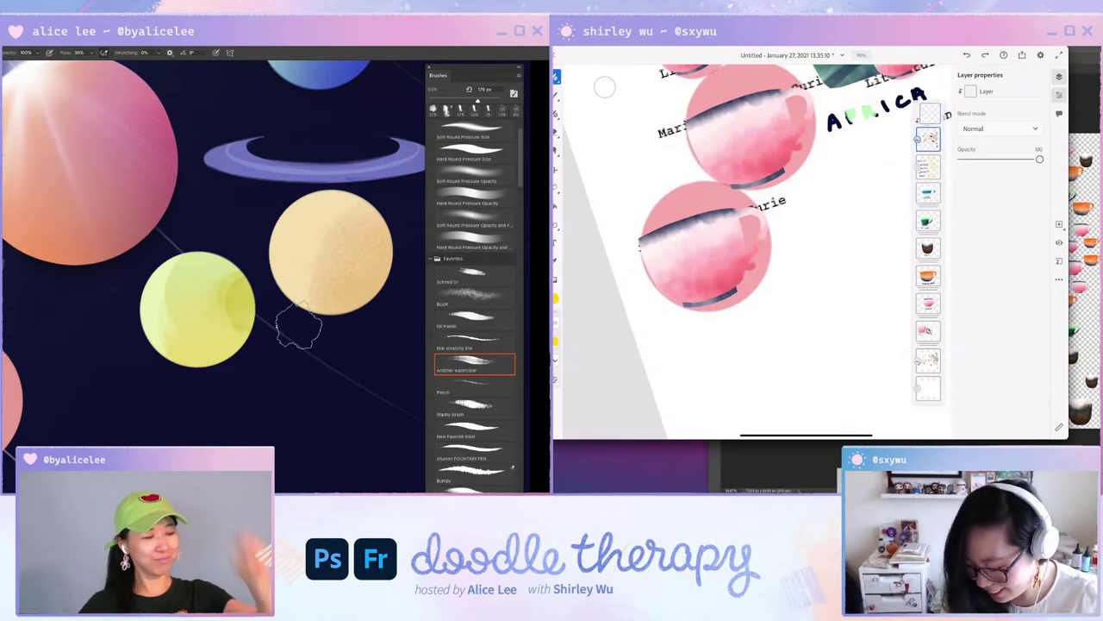
drag(1039, 159, 1003, 159)
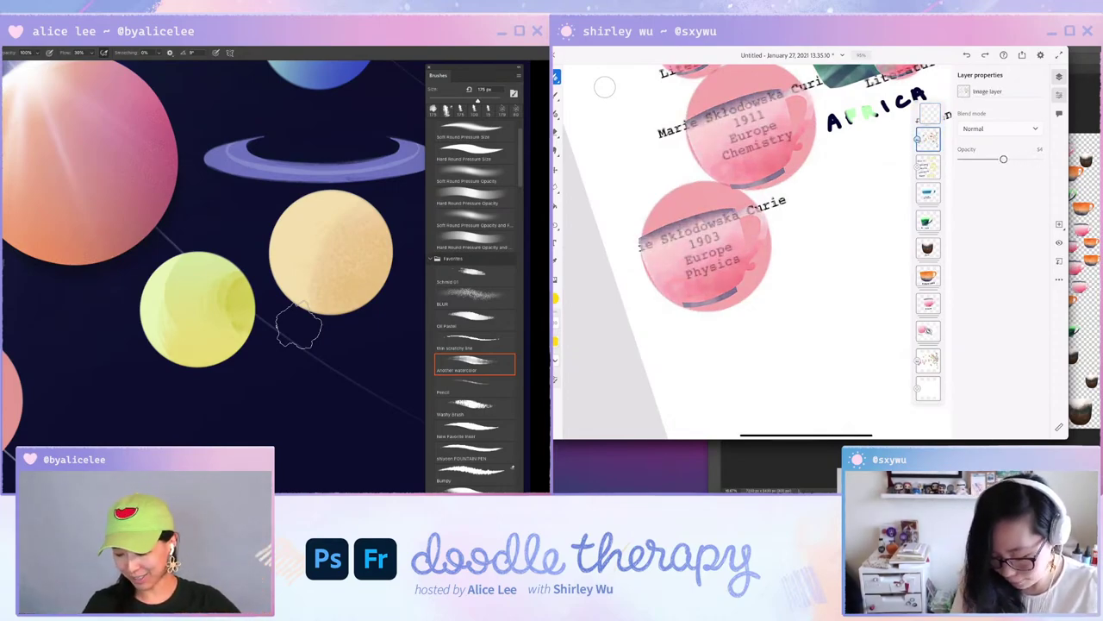
click(930, 114)
click(930, 114)
key(ctrl+z)
Adjust the Spatter 2 brush's size, increase its spacing, and open its Shape dynamics settings.
click(556, 323)
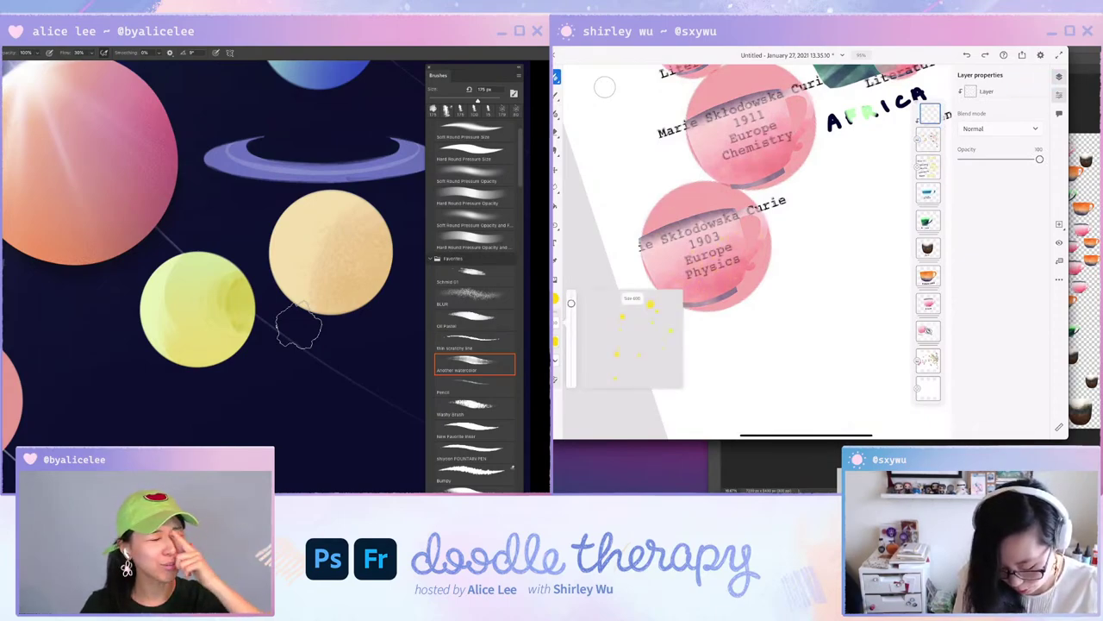
click(556, 379)
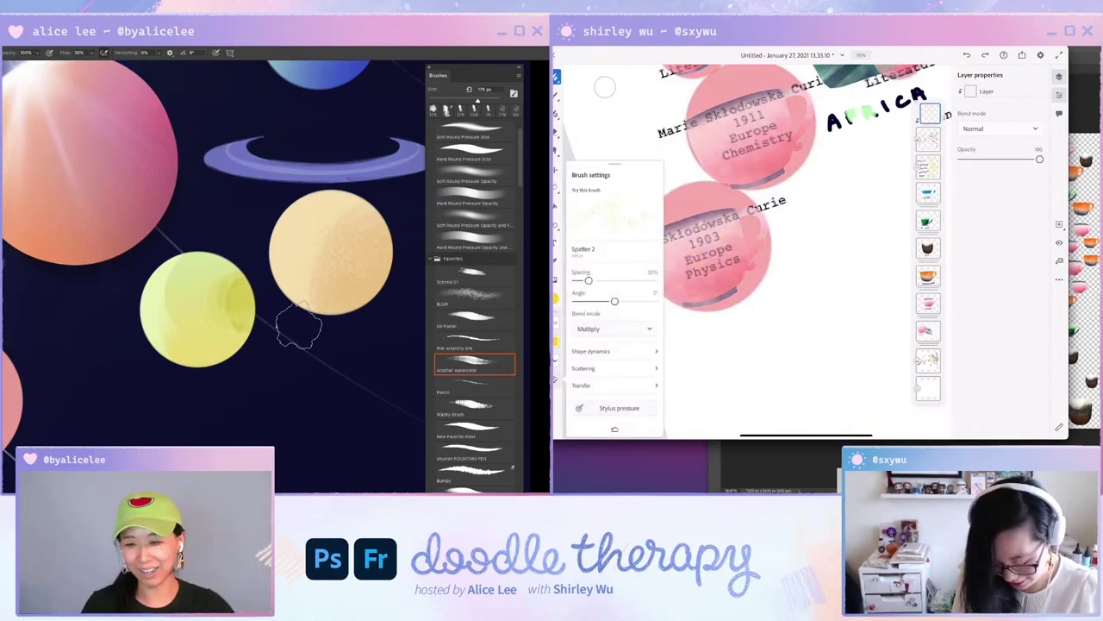
drag(587, 281, 609, 280)
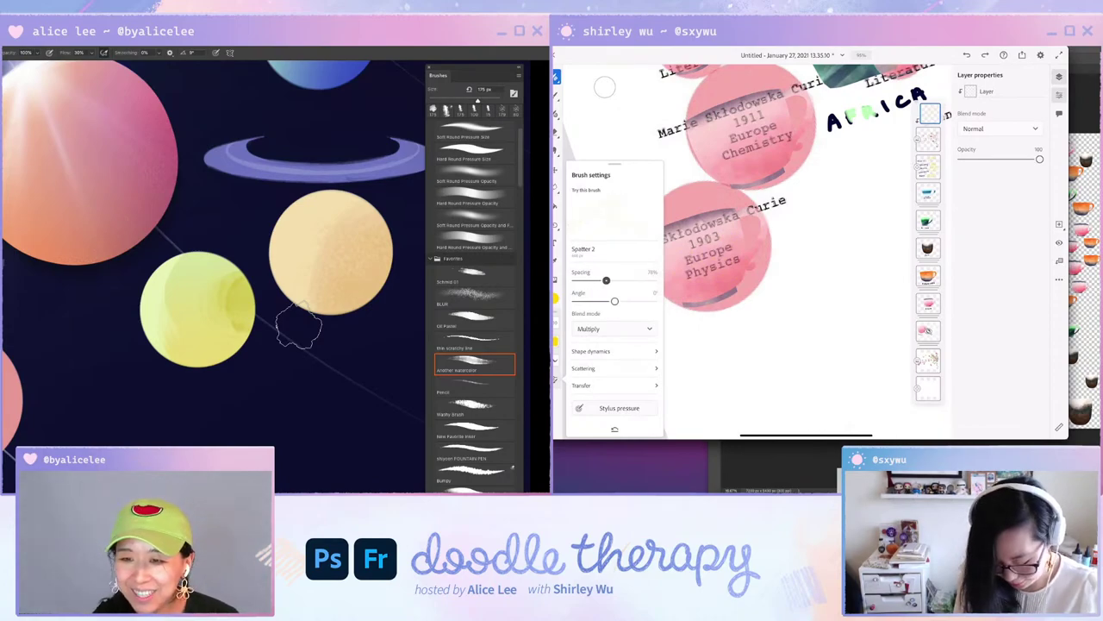
click(592, 351)
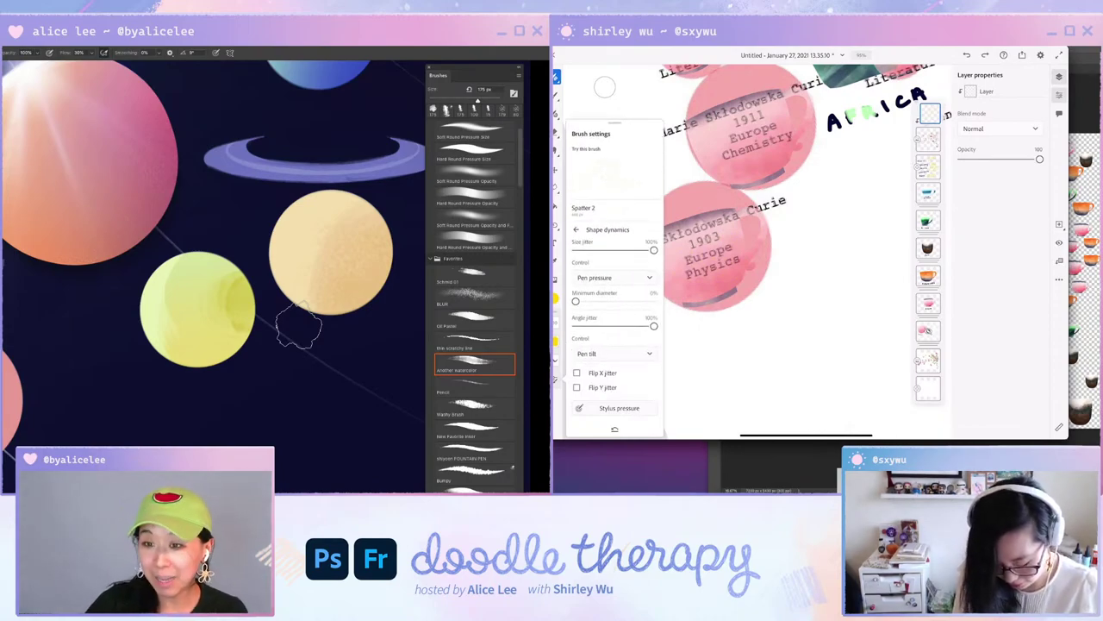
key(ctrl+minus)
key(ctrl+minus)
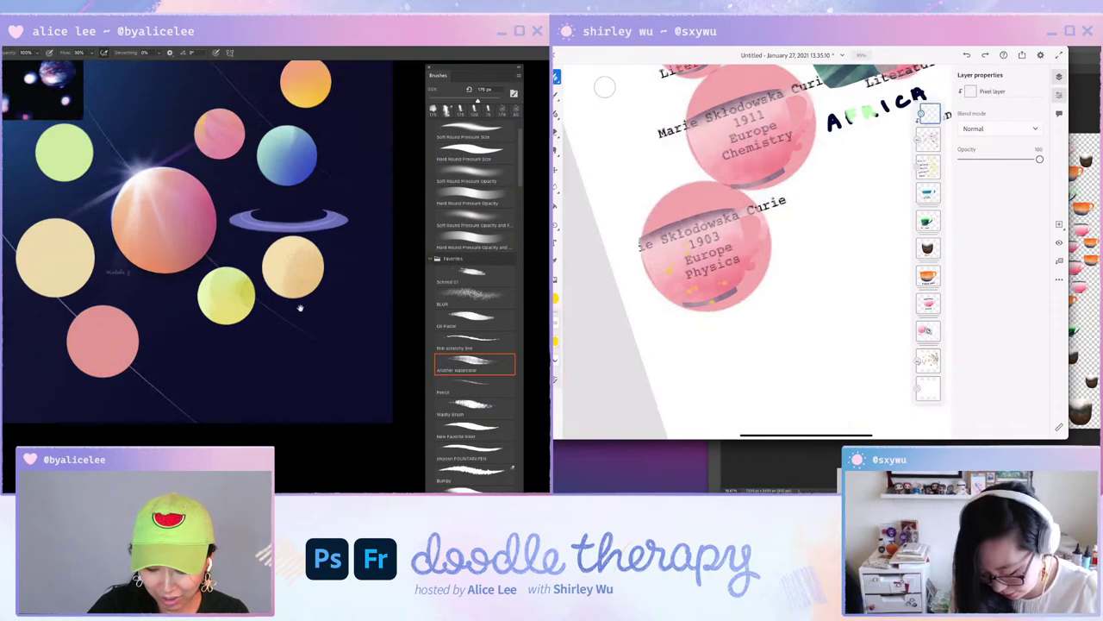
mouse_move(301, 307)
mouse_down()
mouse_move(311, 347)
mouse_move(335, 216)
mouse_move(342, 374)
mouse_move(419, 308)
mouse_move(394, 313)
mouse_up()
key(space)
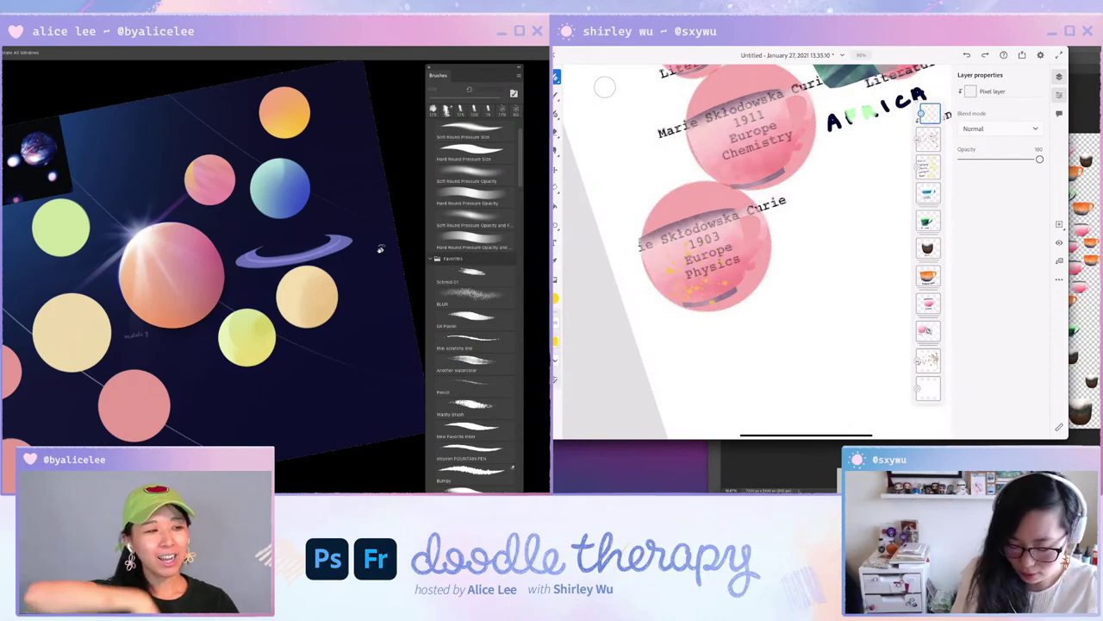
scroll(752, 250, up, 3)
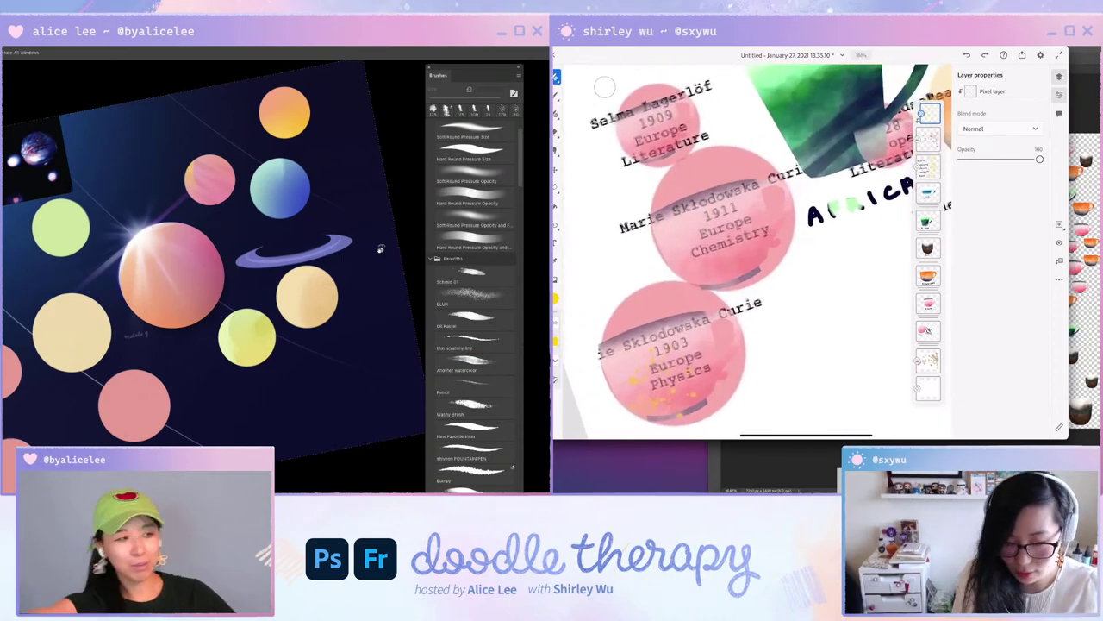
key(Escape)
key(b)
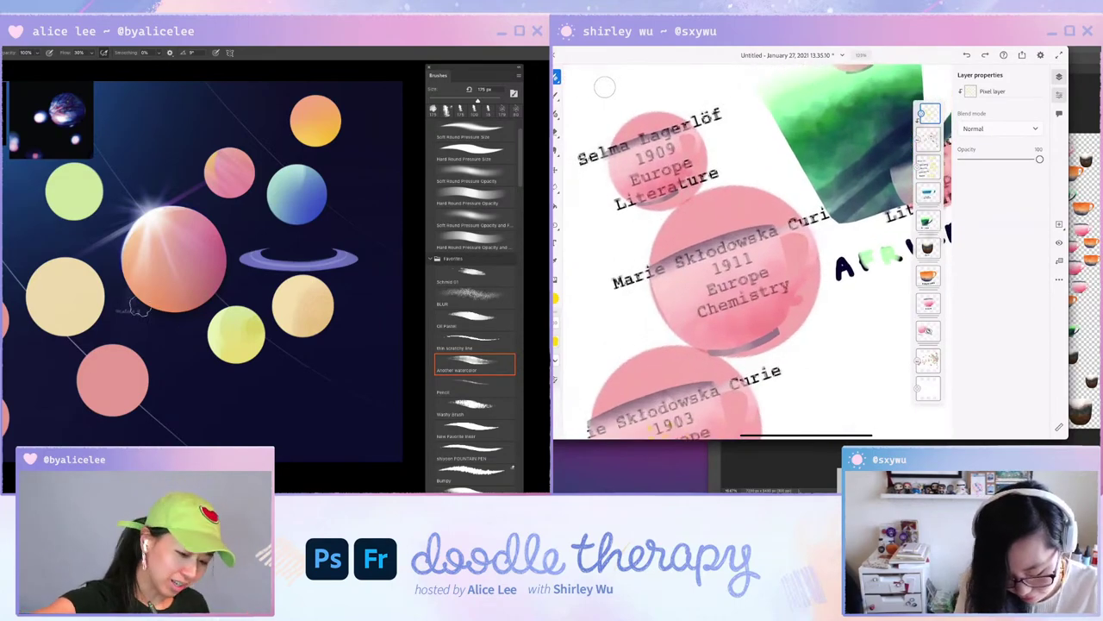
key(r)
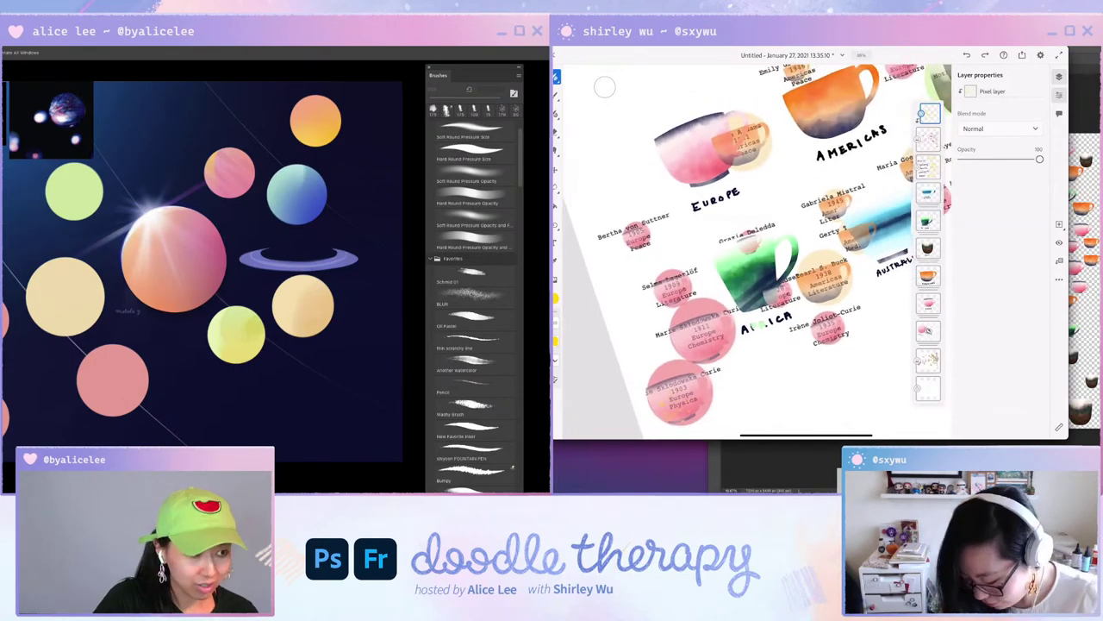
drag(3, 85, 50, 78)
click(929, 193)
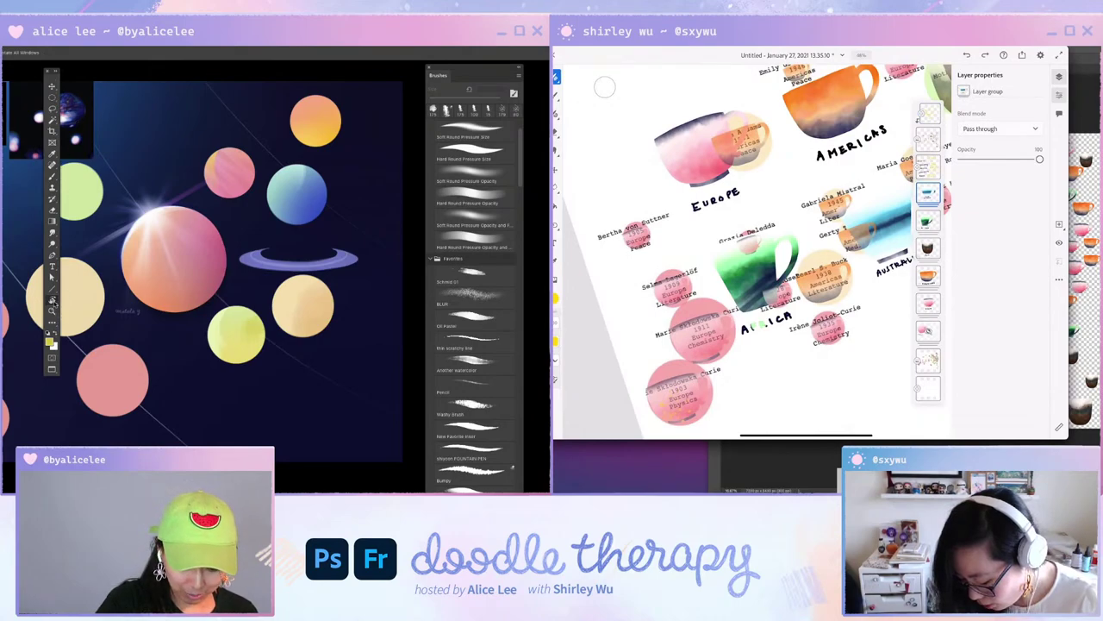
click(53, 300)
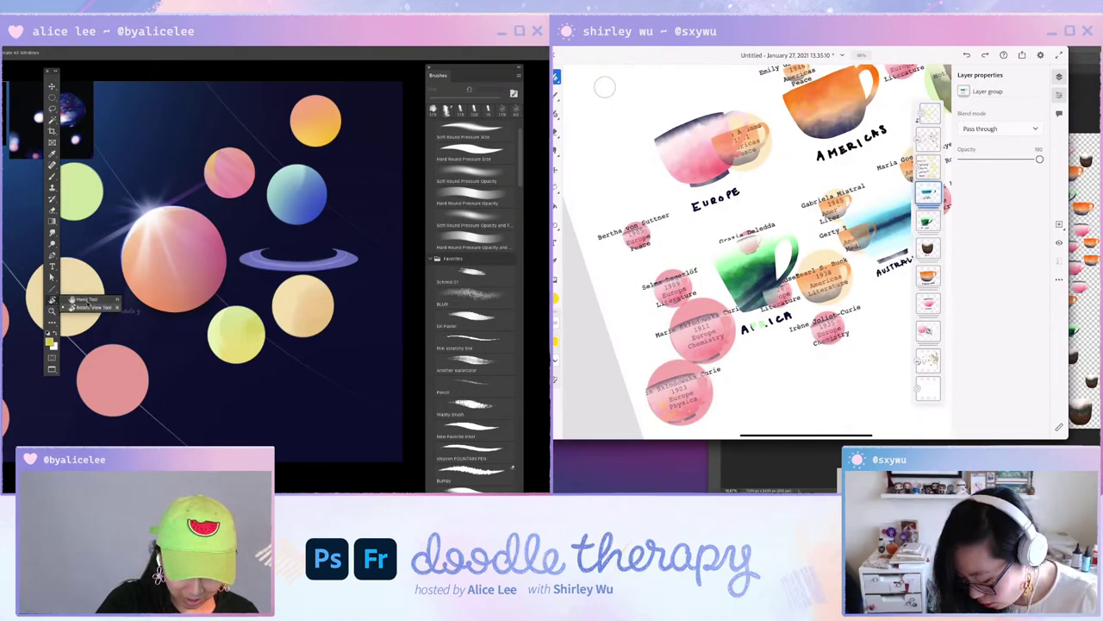
drag(928, 193, 927, 217)
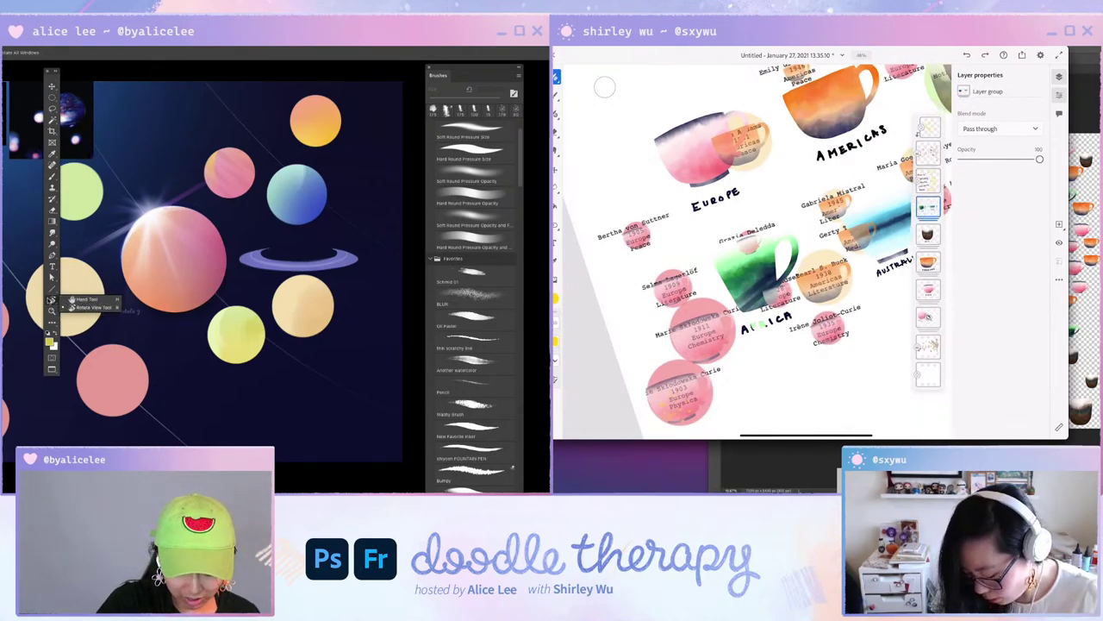
click(51, 301)
drag(51, 74, 3, 76)
double_click(928, 207)
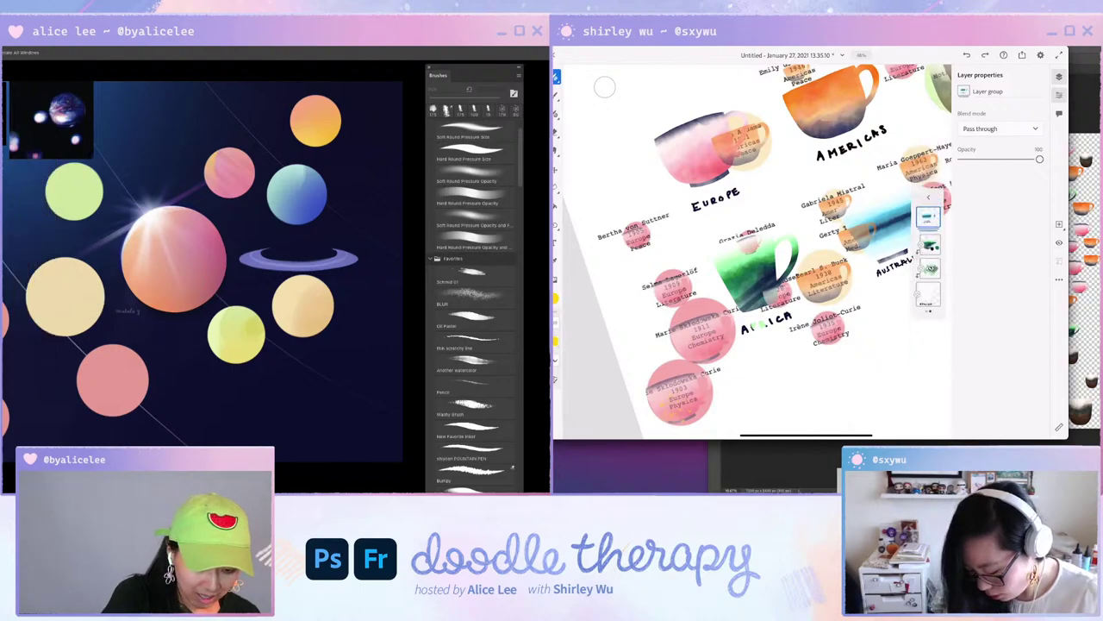
drag(250, 418, 315, 357)
click(928, 197)
key(ctrl+z)
mouse_move(257, 324)
mouse_down()
mouse_move(245, 222)
mouse_move(281, 238)
mouse_up()
key(b)
Hide the five continent legend teacup groups one after another: blue, green, black, orange and pink.
click(928, 193)
key(Escape)
click(1059, 242)
drag(333, 288, 254, 358)
click(929, 220)
click(1059, 242)
click(929, 249)
click(1060, 242)
click(928, 275)
click(1059, 242)
click(928, 303)
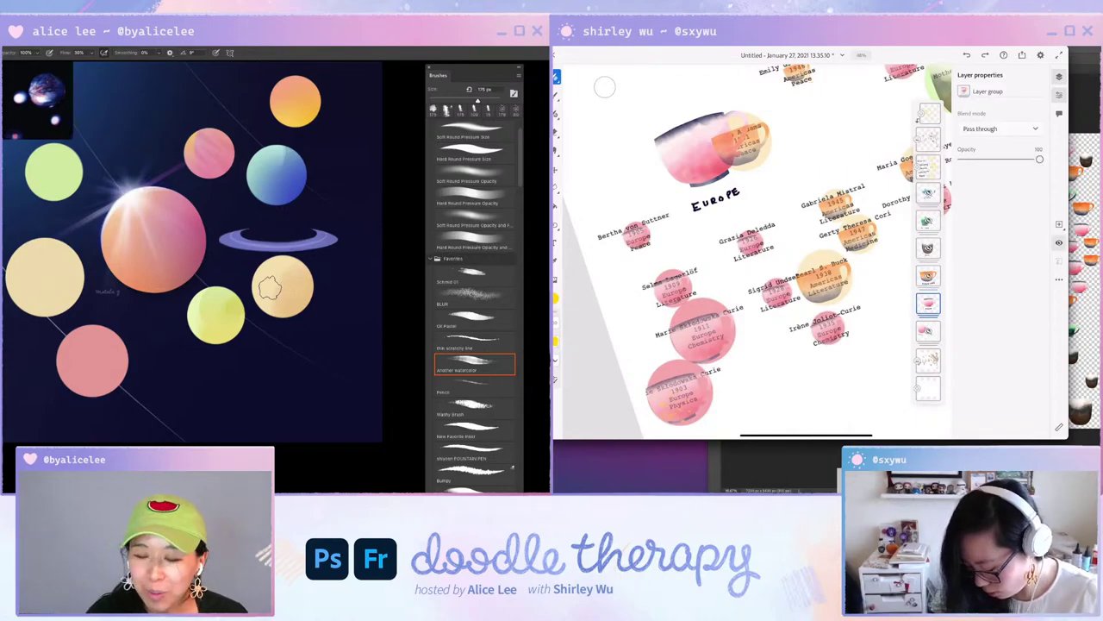
click(1060, 242)
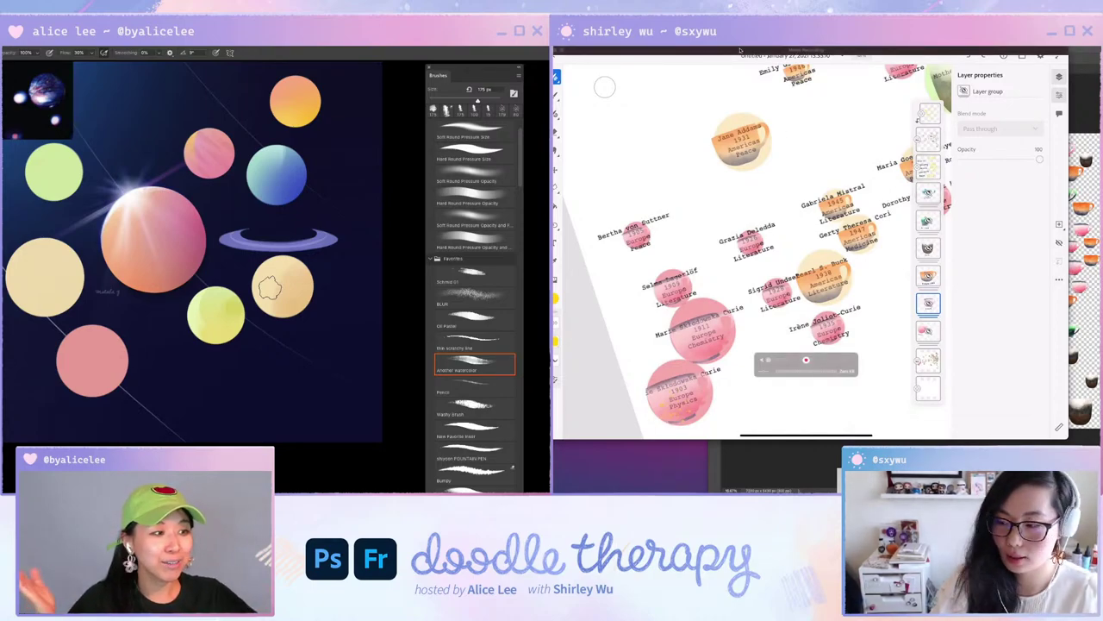
Search the planet painting program's help for "symmetry".
drag(741, 51, 741, 52)
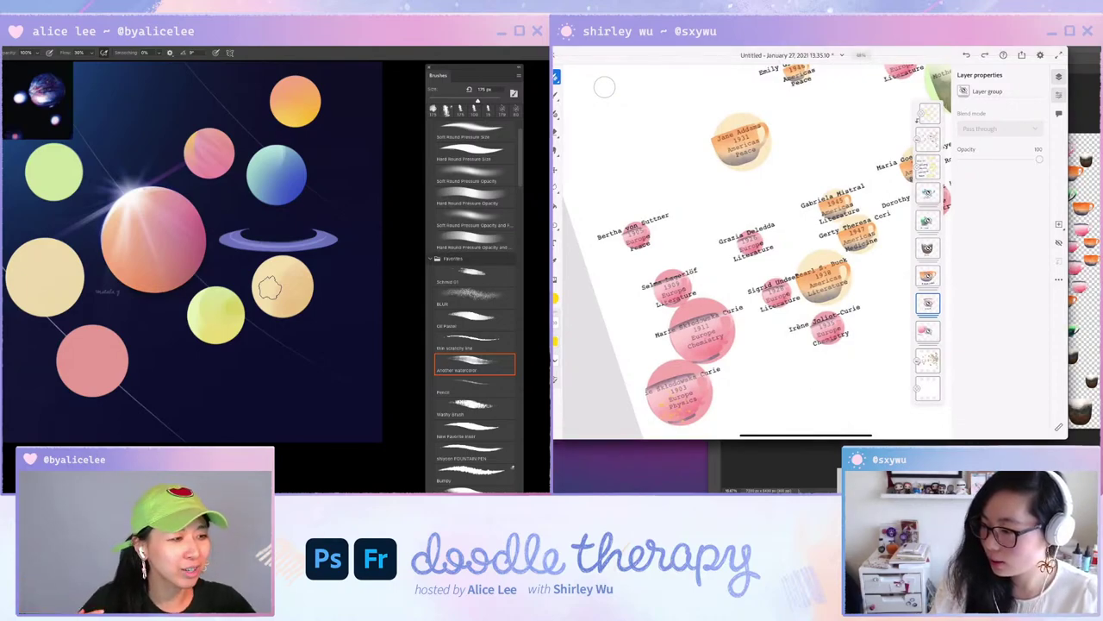
click(133, 48)
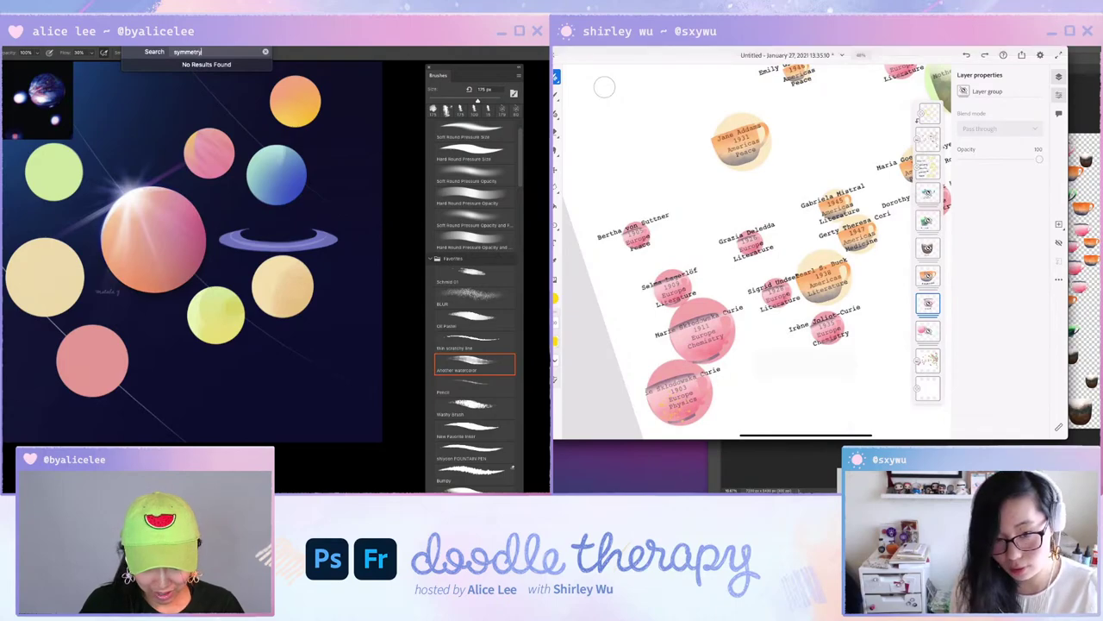
scroll(870, 322, up, 3)
key(Escape)
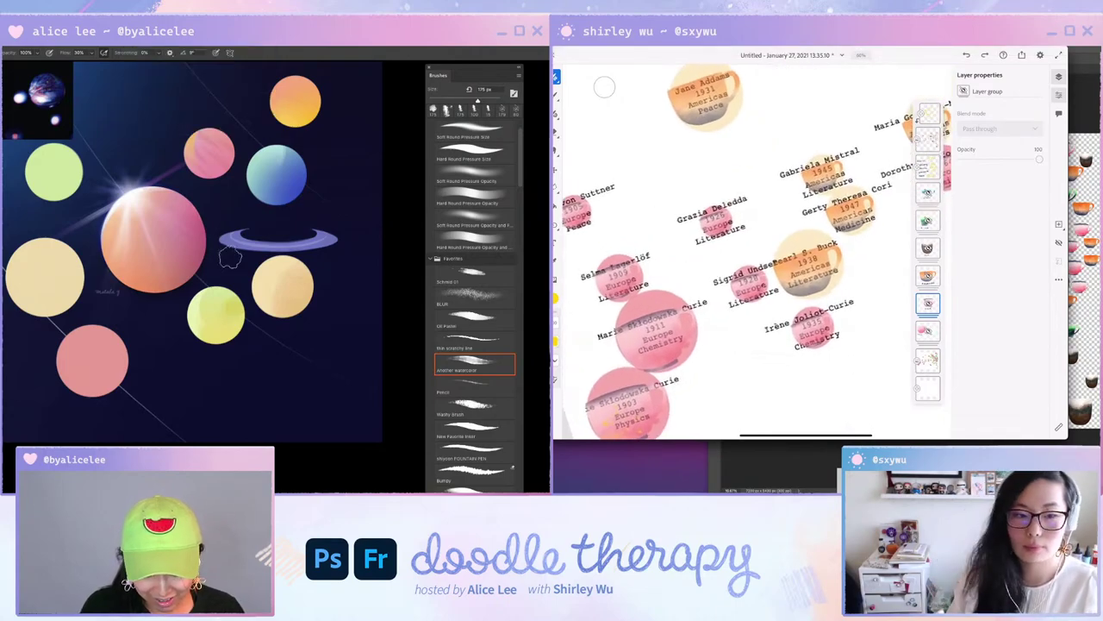
key(v)
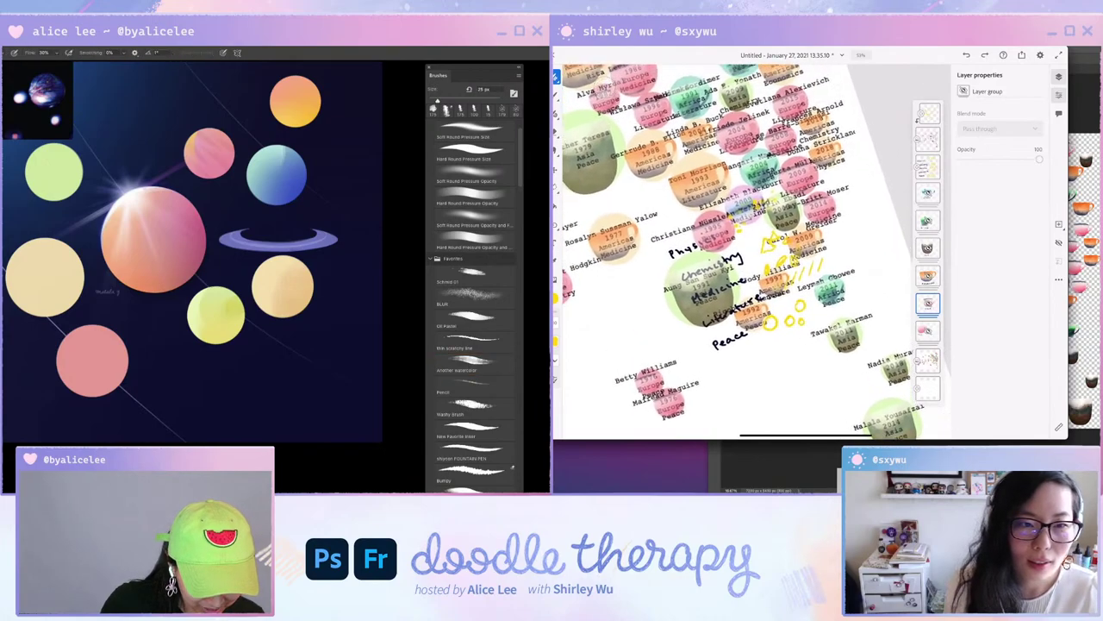
click(132, 45)
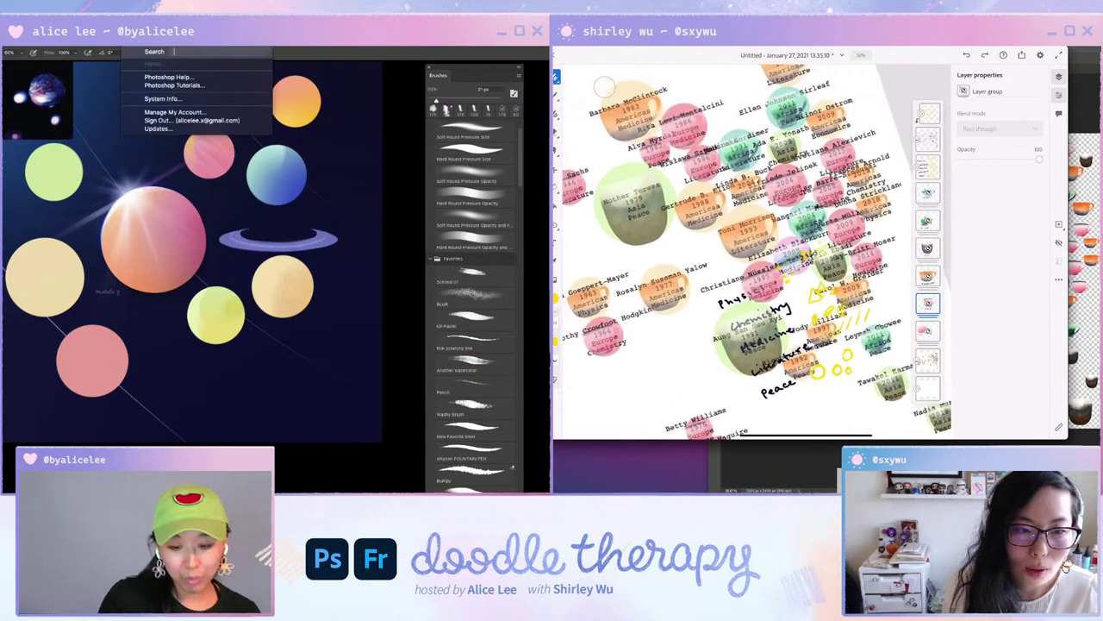
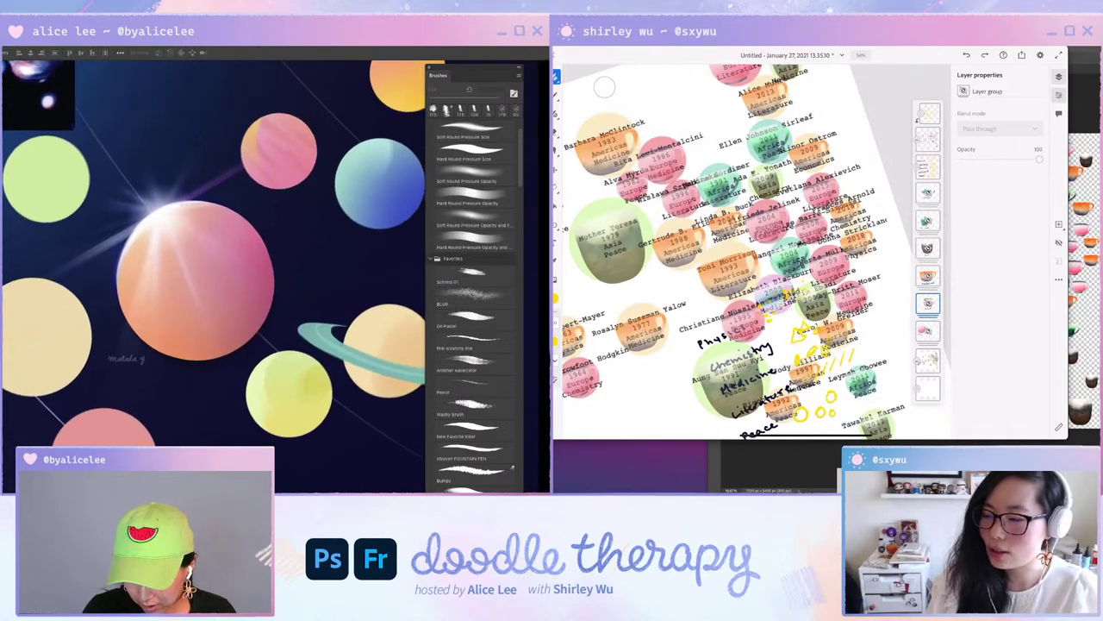
Bring back the template's laureate labels and add the text "Malala Yousafzai" below the large central planet.
key(ctrl+z)
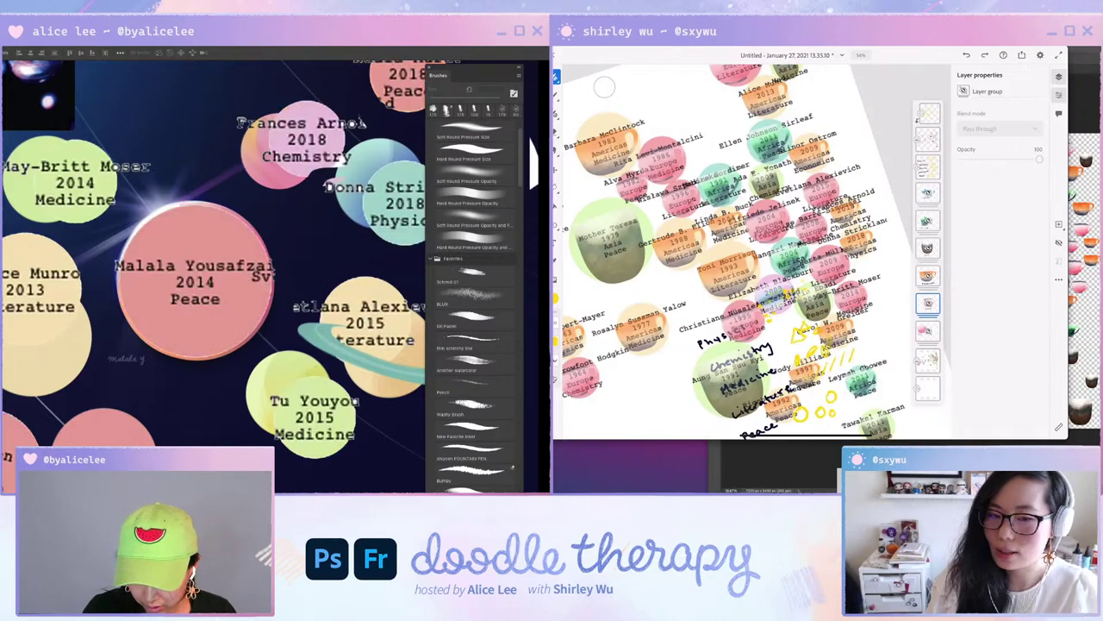
click(182, 385)
text(Malala Yousa)
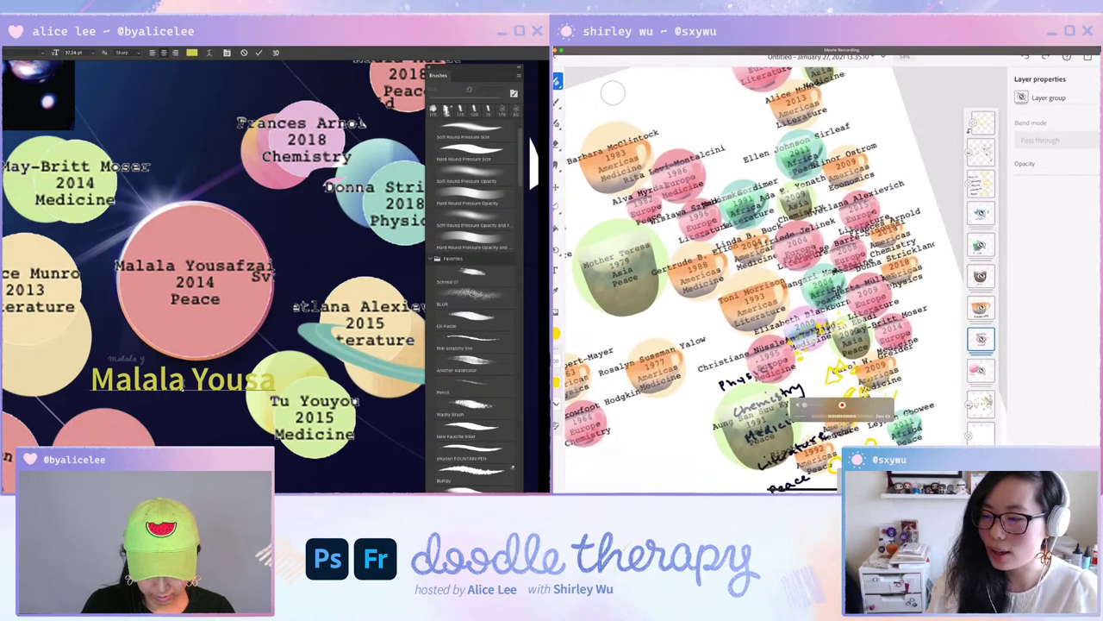
text(fzai)
key(ctrl+Return)
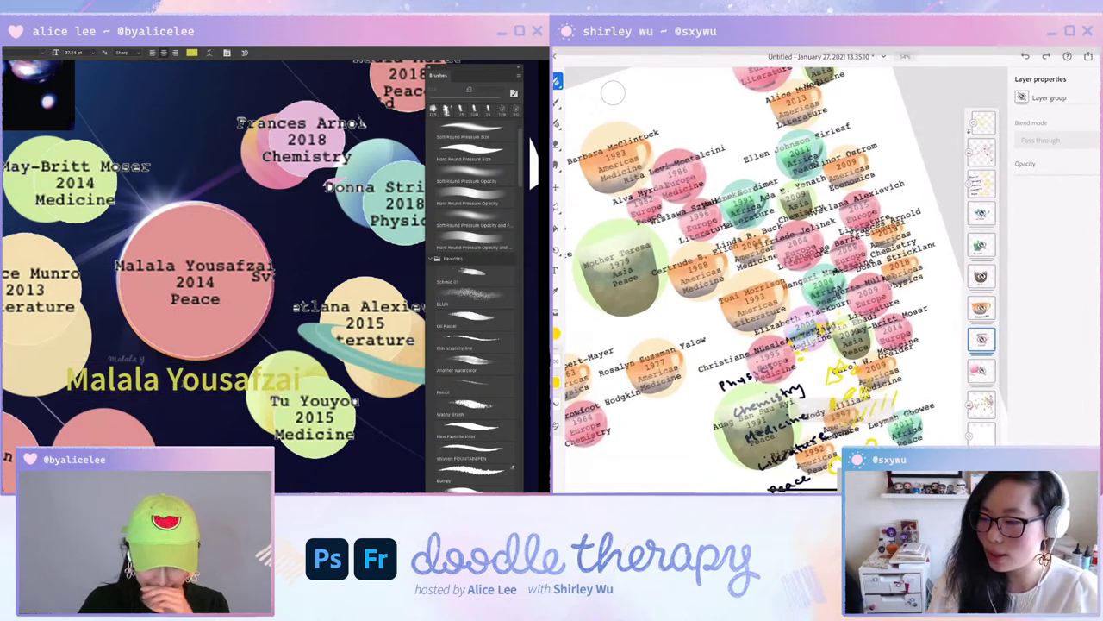
Recolour the Malala Yousafzai text white and change its font to a wide, bold decorative sans-serif.
click(192, 53)
click(340, 338)
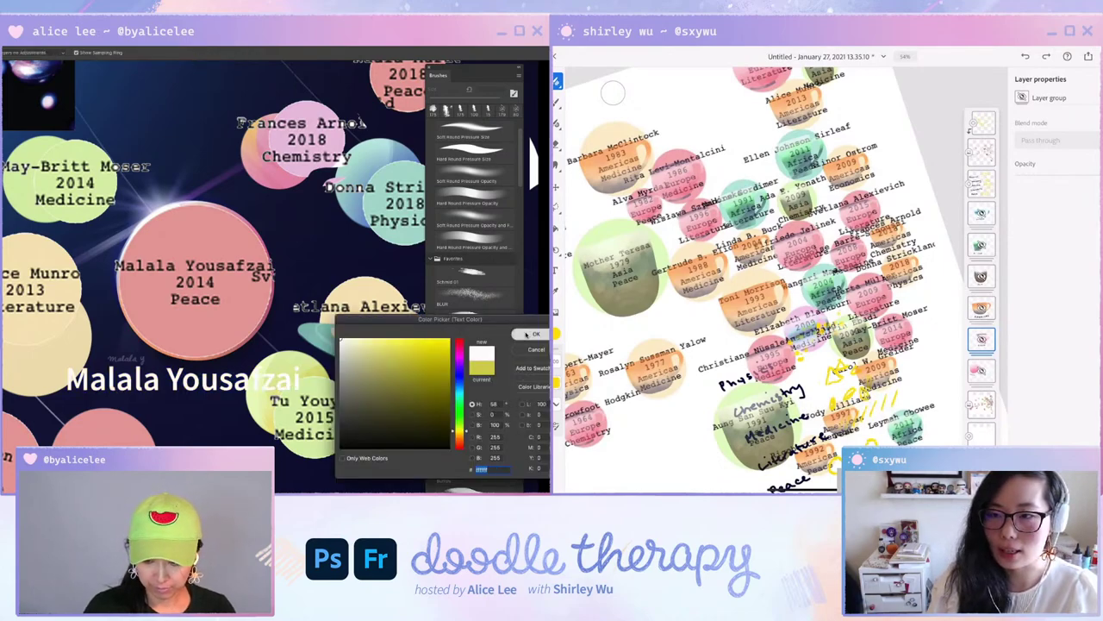
click(529, 333)
click(3, 53)
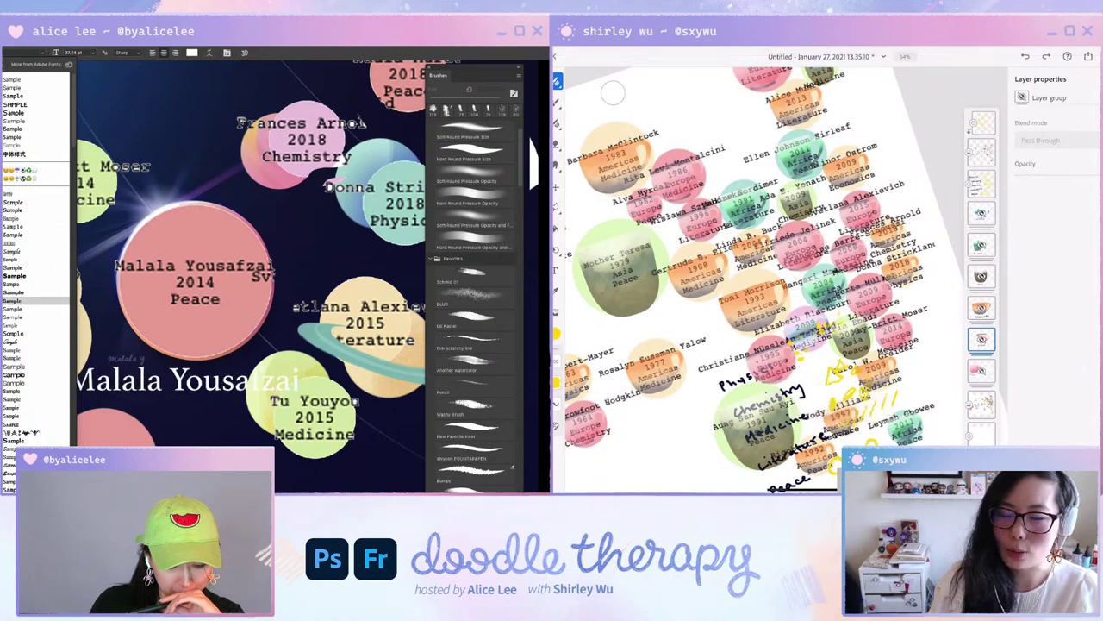
scroll(35, 359, down, 1)
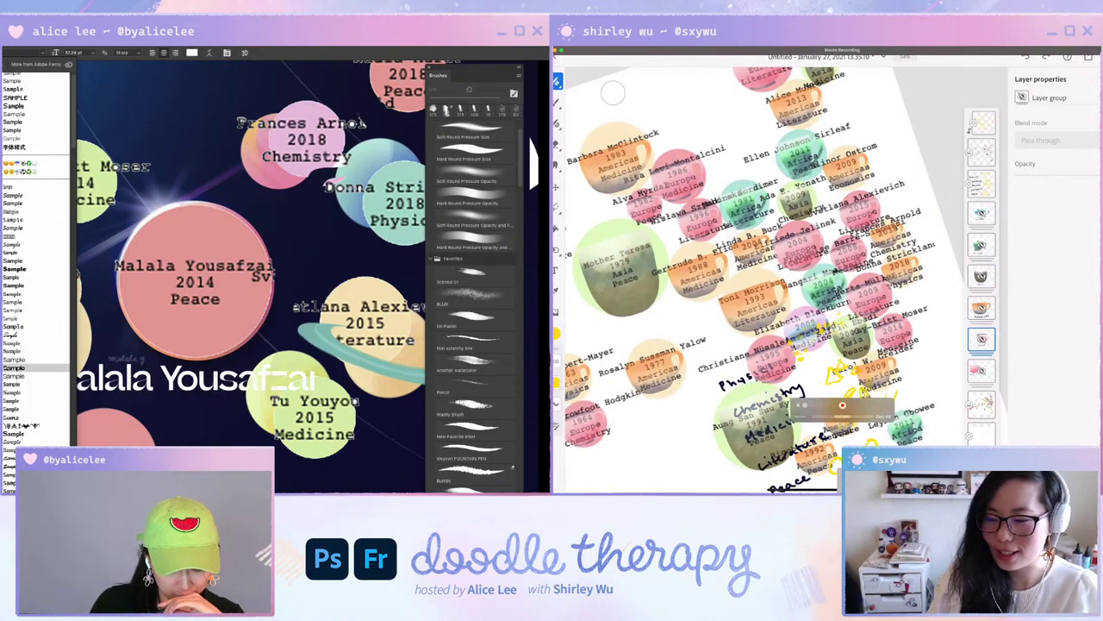
click(29, 368)
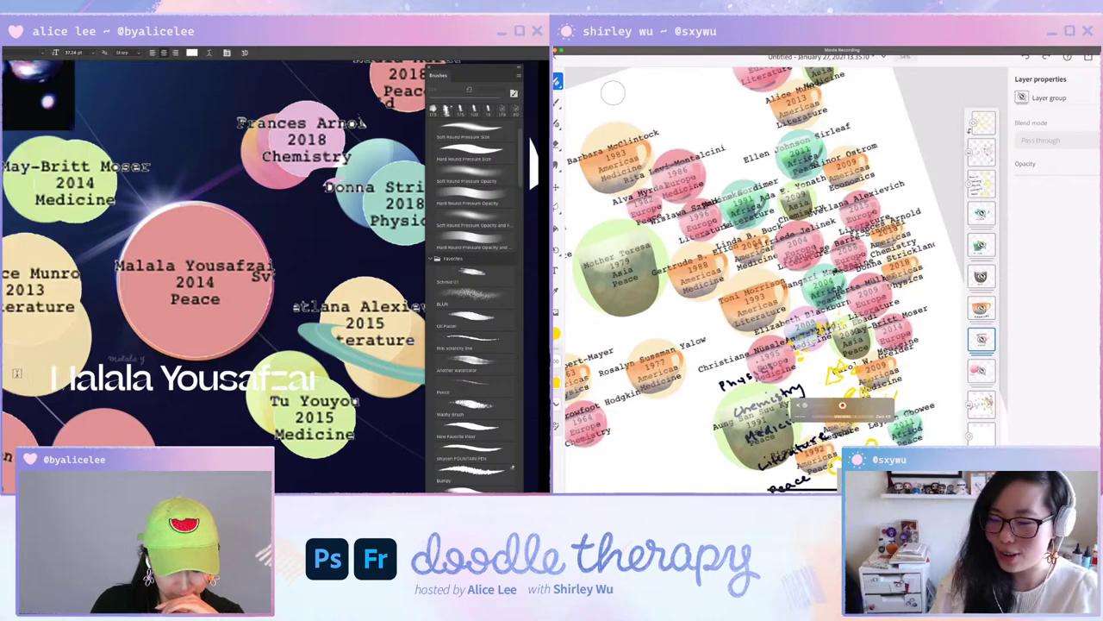
Scale the Malala Yousafzai text down to a small caption just beneath the large planet.
key(super+t)
mouse_move(315, 362)
mouse_down()
mouse_move(124, 387)
mouse_move(151, 386)
mouse_move(152, 364)
mouse_move(200, 364)
mouse_up()
key(Return)
Add a left-aligned text line reading "2014 Peace" over the name caption, with a wide gap between the two words.
key(t)
click(109, 384)
text(2014)
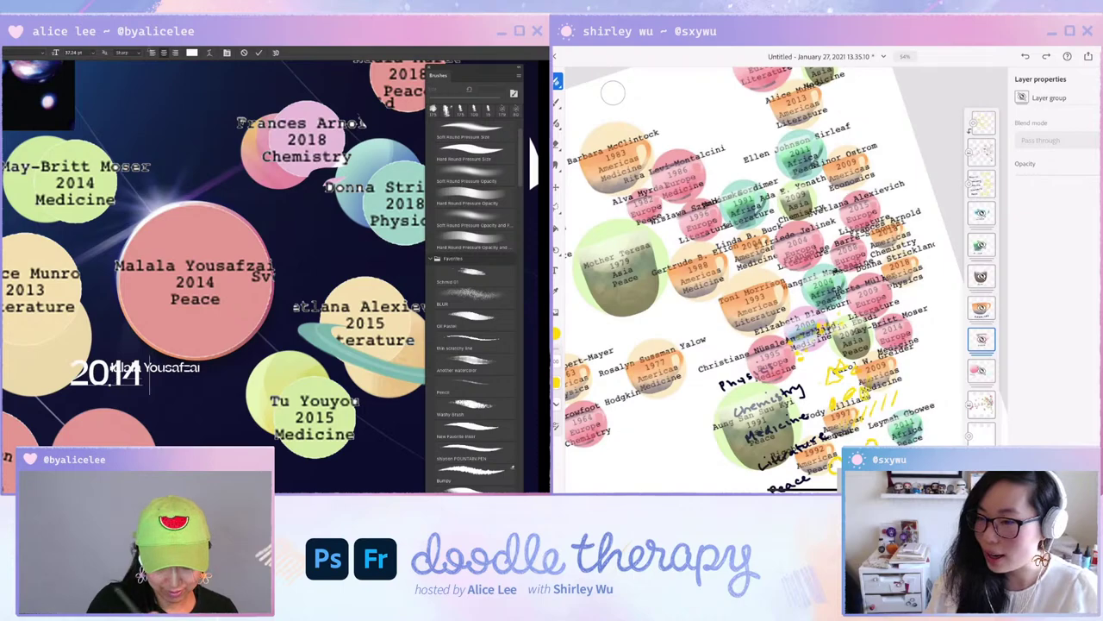
click(163, 53)
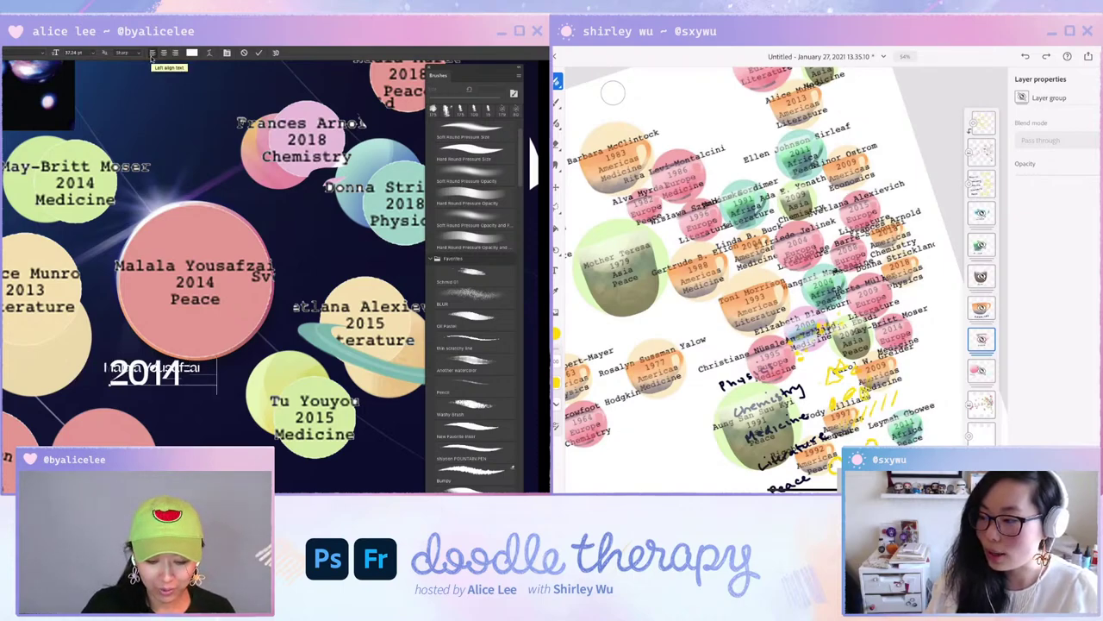
text(Peace)
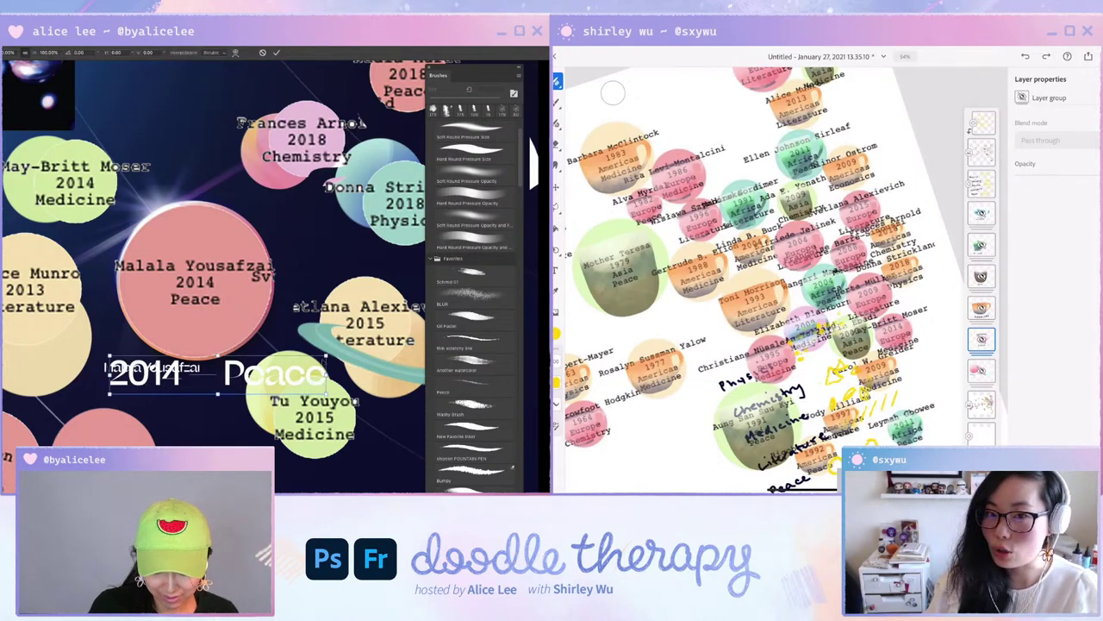
Shrink the "2014 Peace" line below the size of the name and nudge it left-aligned directly under the name caption.
drag(214, 371, 163, 391)
key(Return)
key(Up)
key(Up)
key(Up)
key(Up)
key(Up)
key(Up)
key(Up)
key(Up)
key(Up)
key(Up)
key(Left)
key(Left)
key(Left)
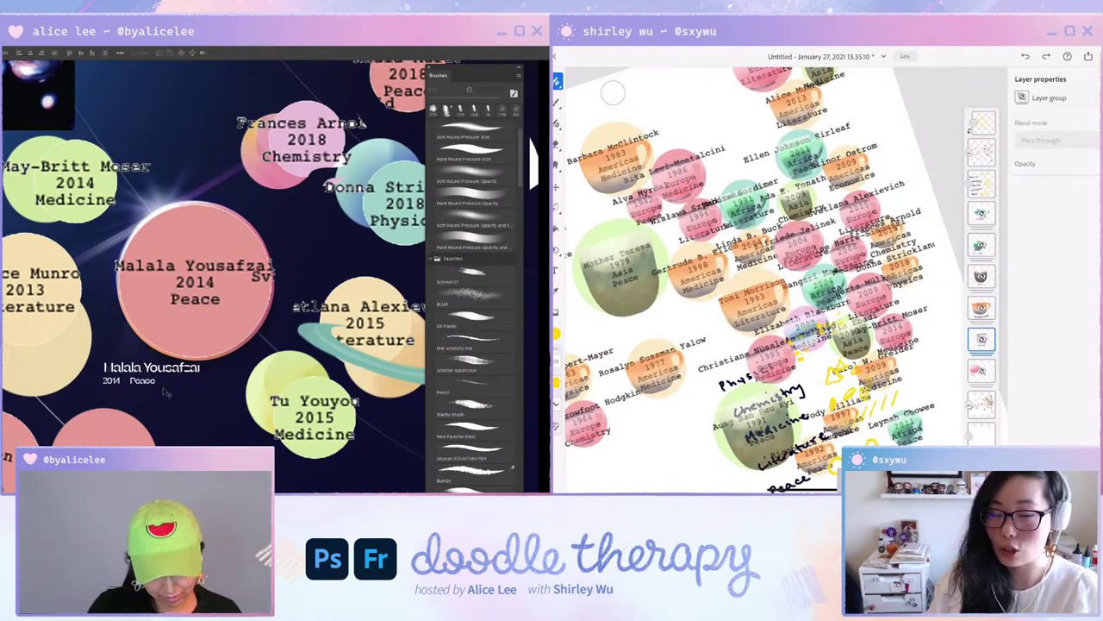
Hide the typewriter labels over the planets and set the name below the large planet in a bold script font.
key(ctrl+comma)
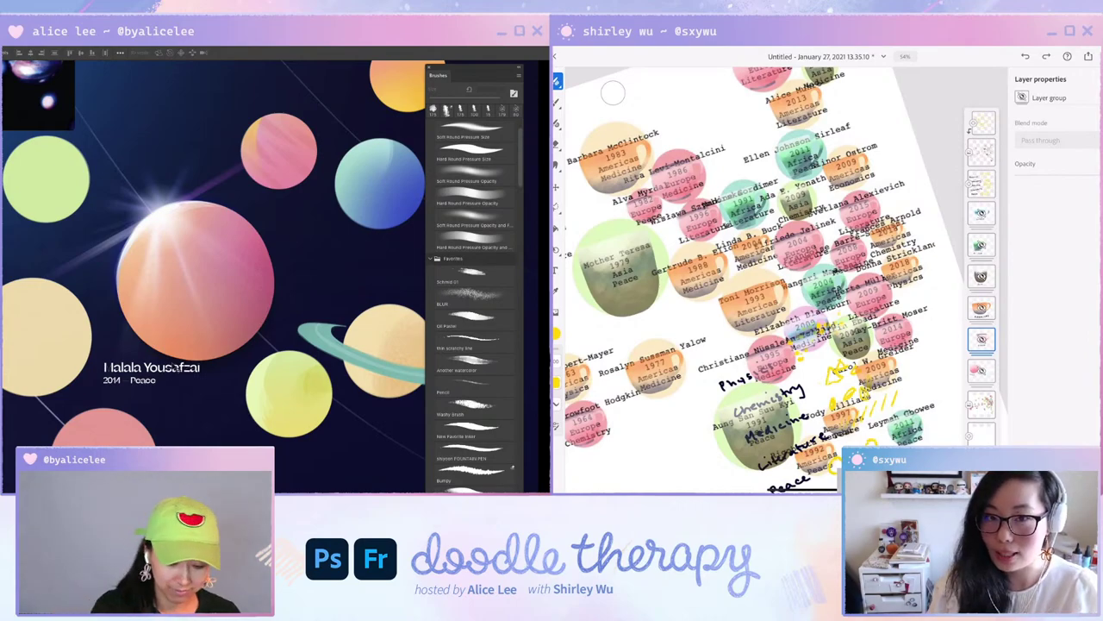
key(t)
click(5, 52)
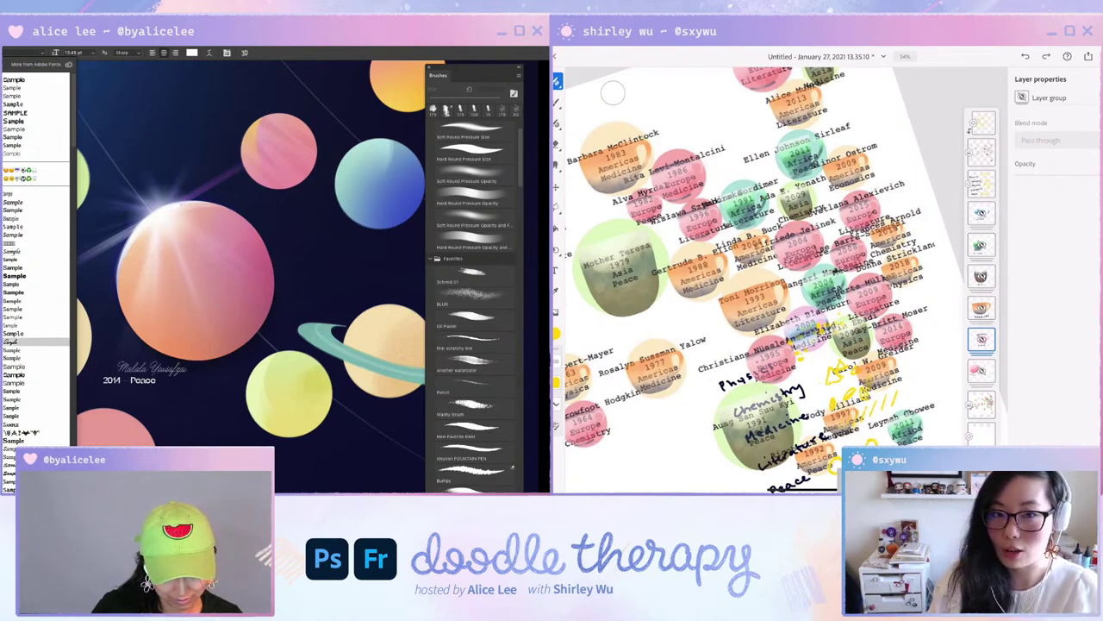
scroll(35, 380, down, 4)
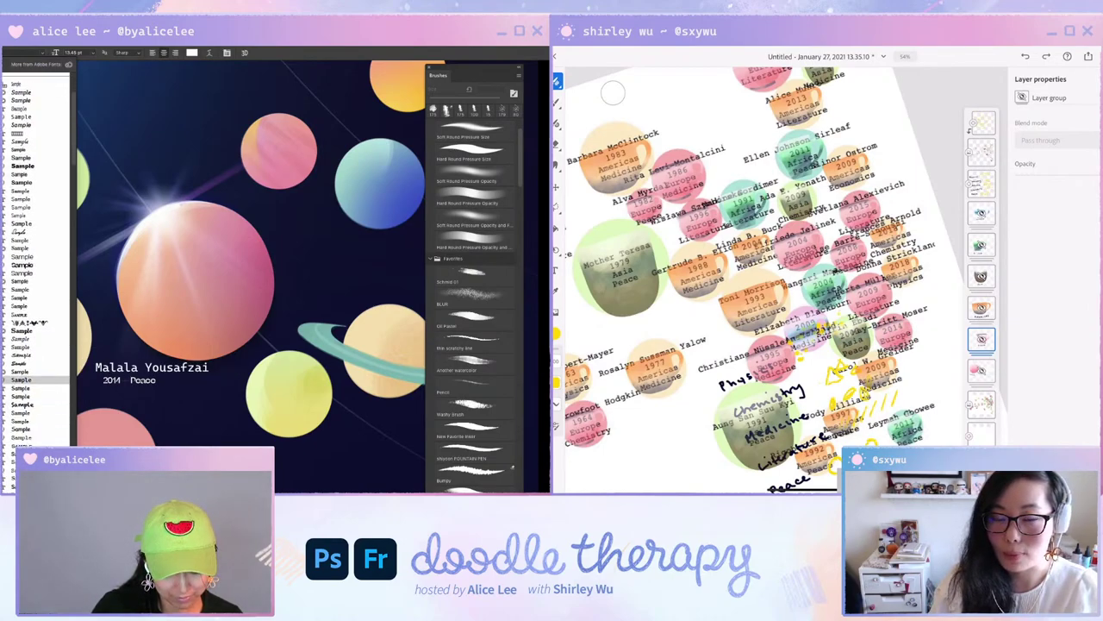
scroll(35, 343, down, 5)
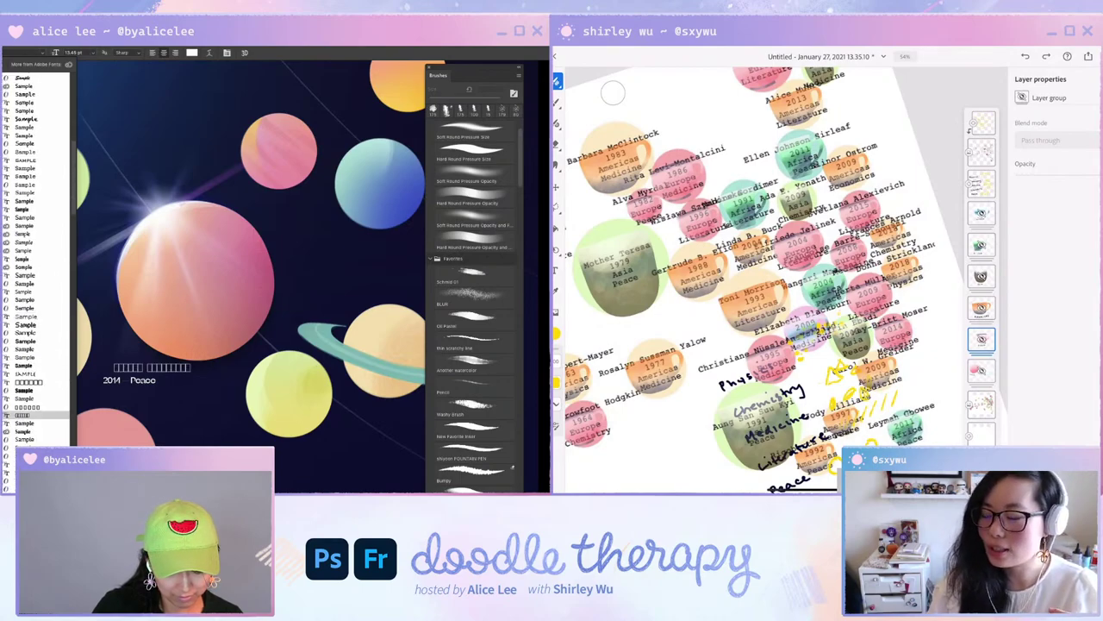
scroll(34, 362, down, 4)
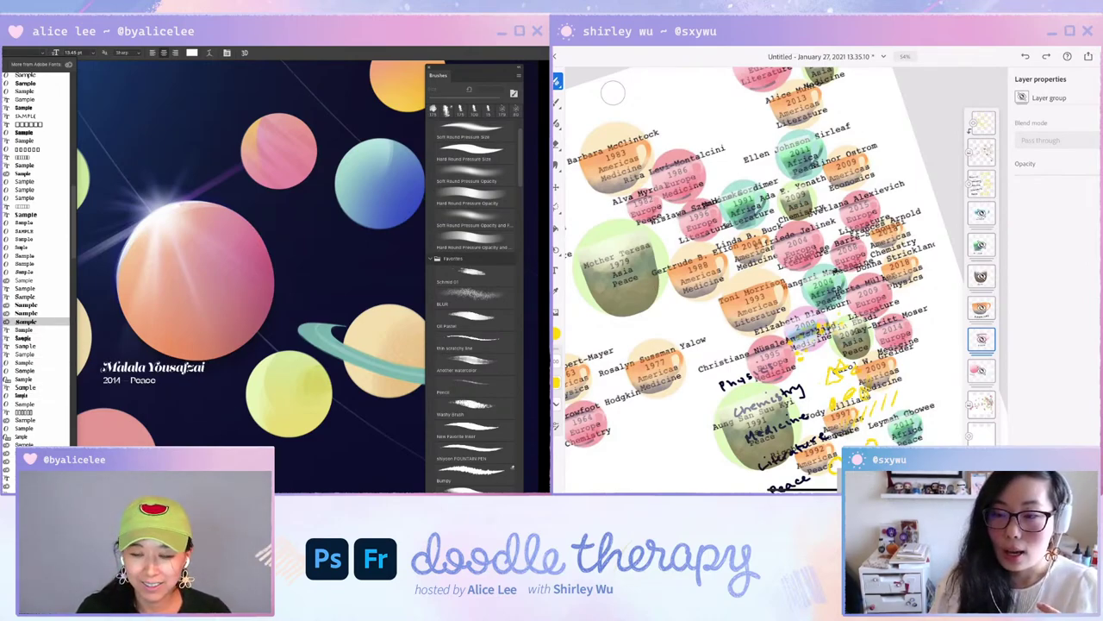
click(34, 321)
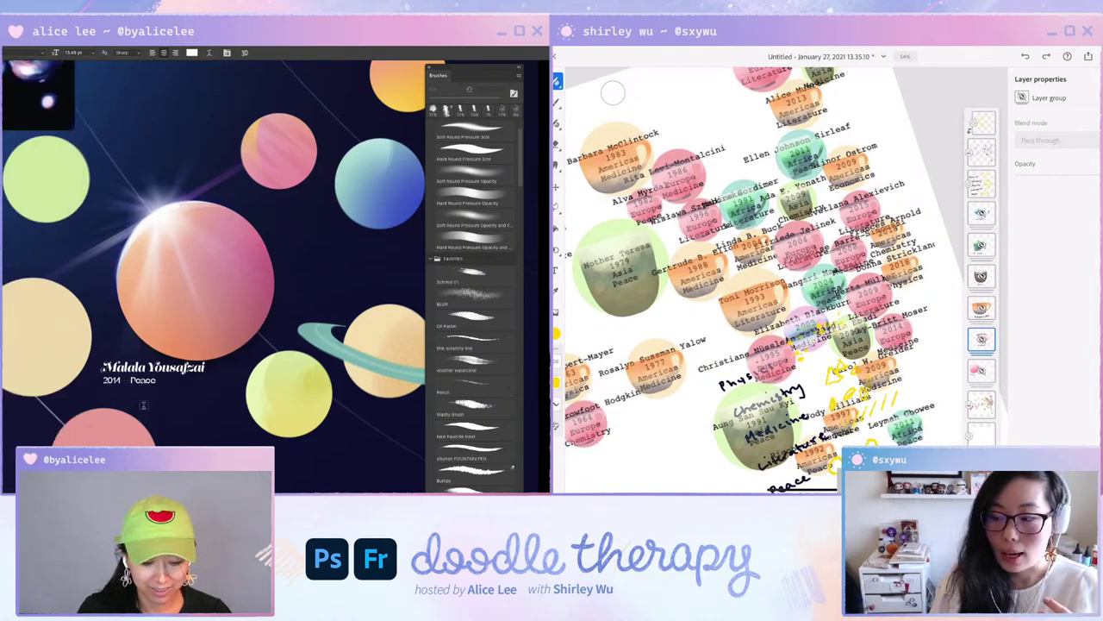
Browse the font list for alternative typefaces for the name below the large planet.
click(42, 53)
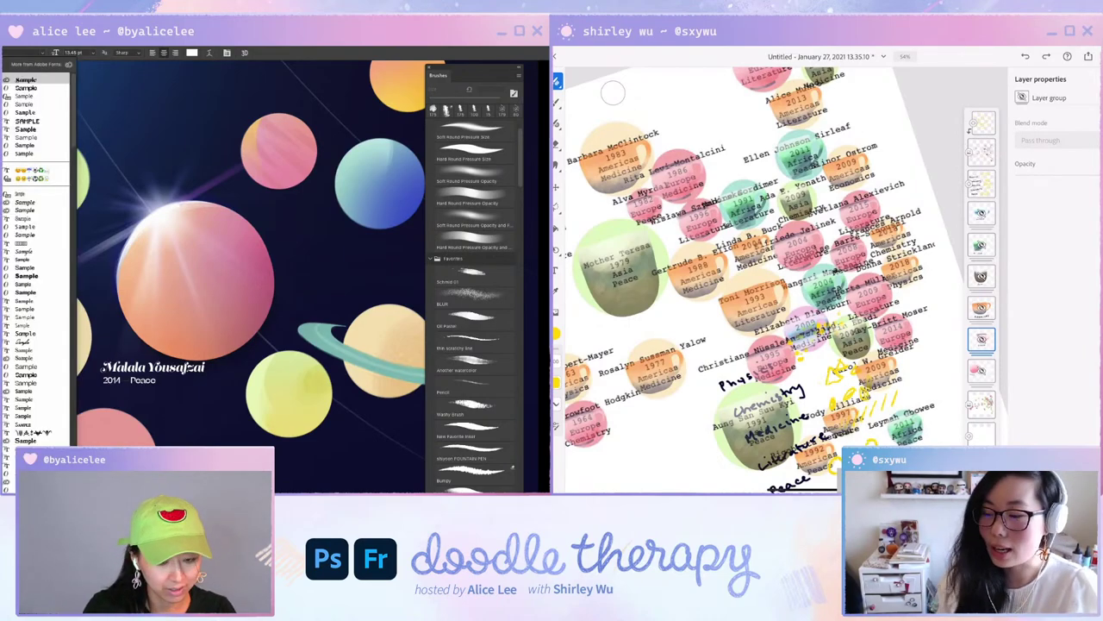
scroll(35, 250, down, 3)
scroll(54, 259, down, 15)
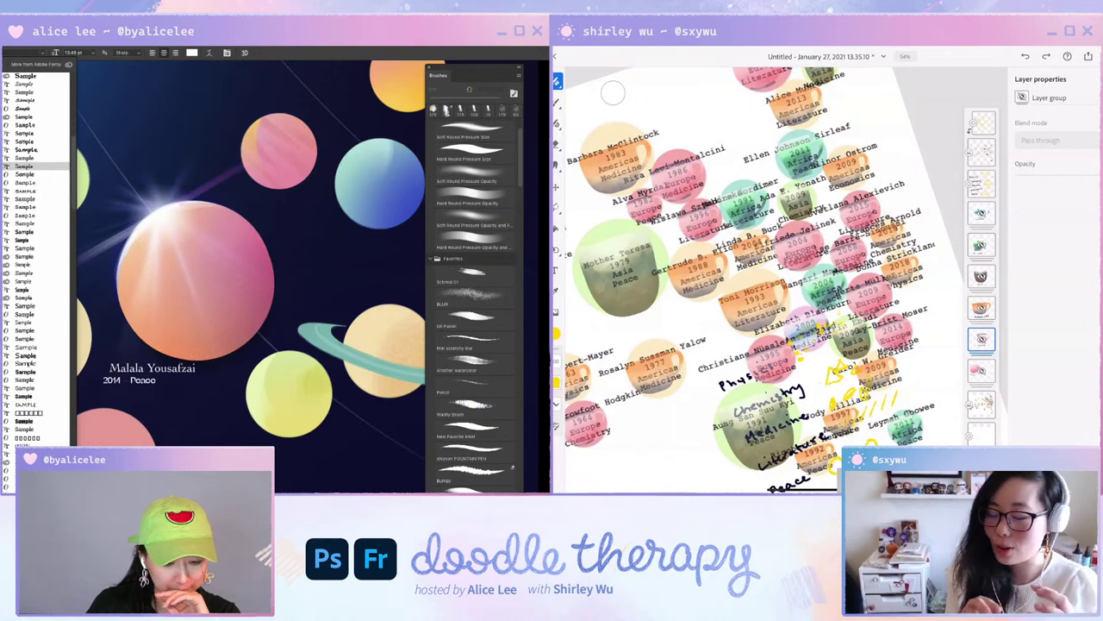
scroll(61, 264, down, 3)
scroll(69, 270, down, 4)
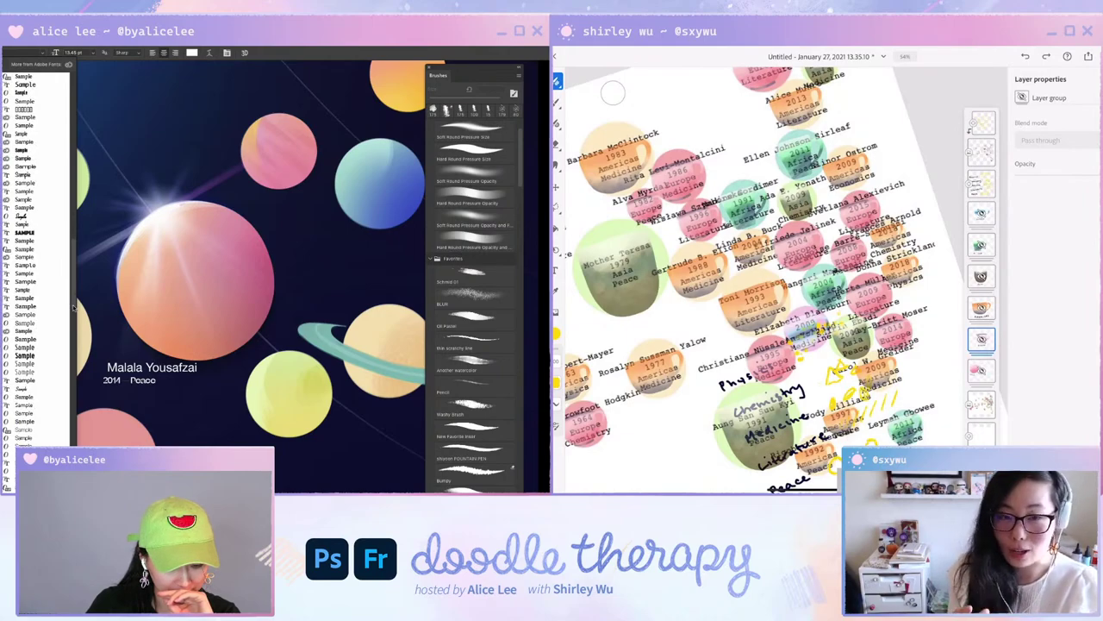
scroll(75, 306, down, 5)
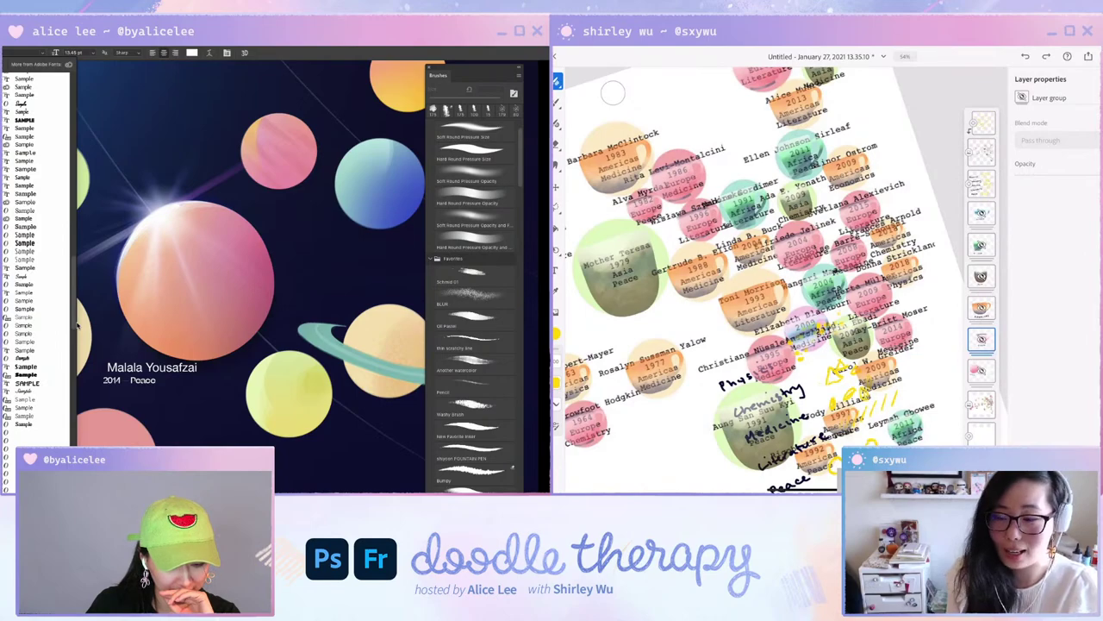
scroll(76, 336, down, 8)
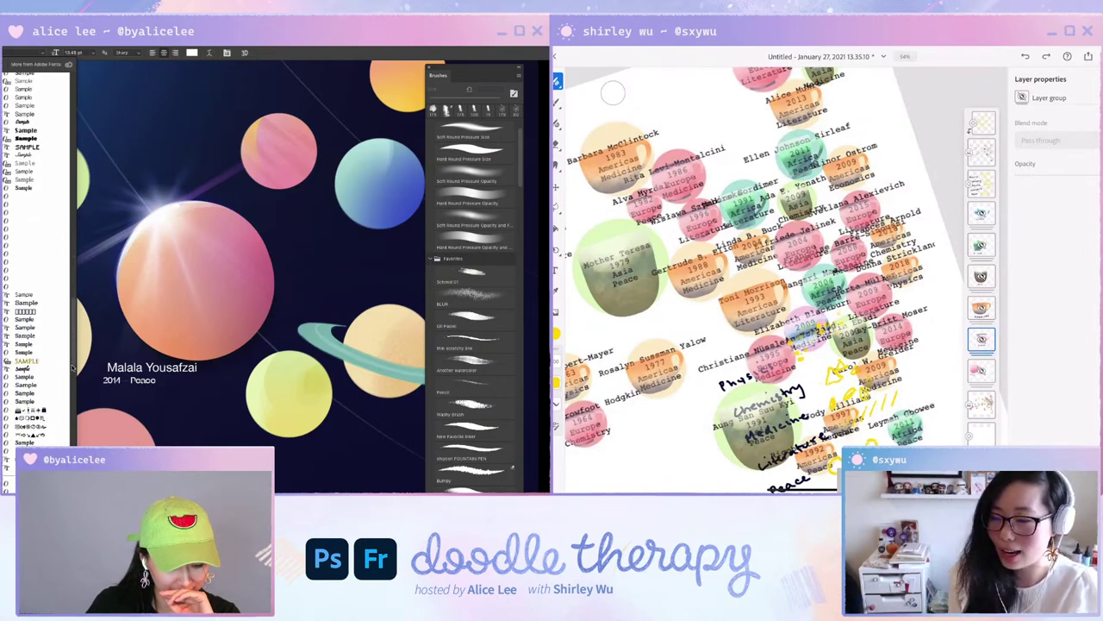
scroll(74, 370, down, 5)
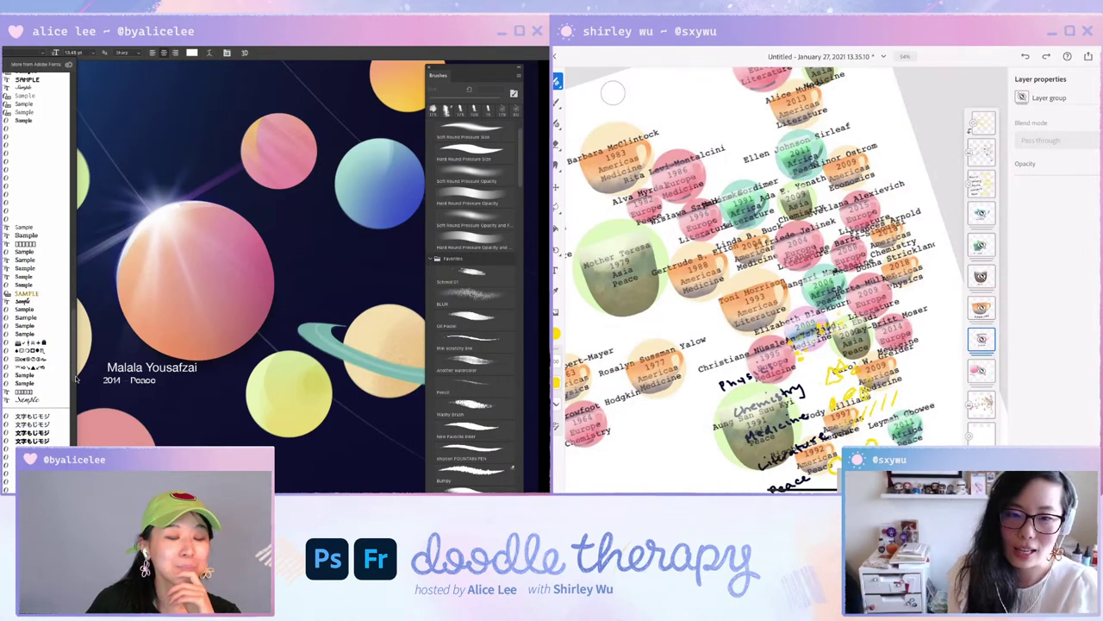
scroll(76, 377, up, 2)
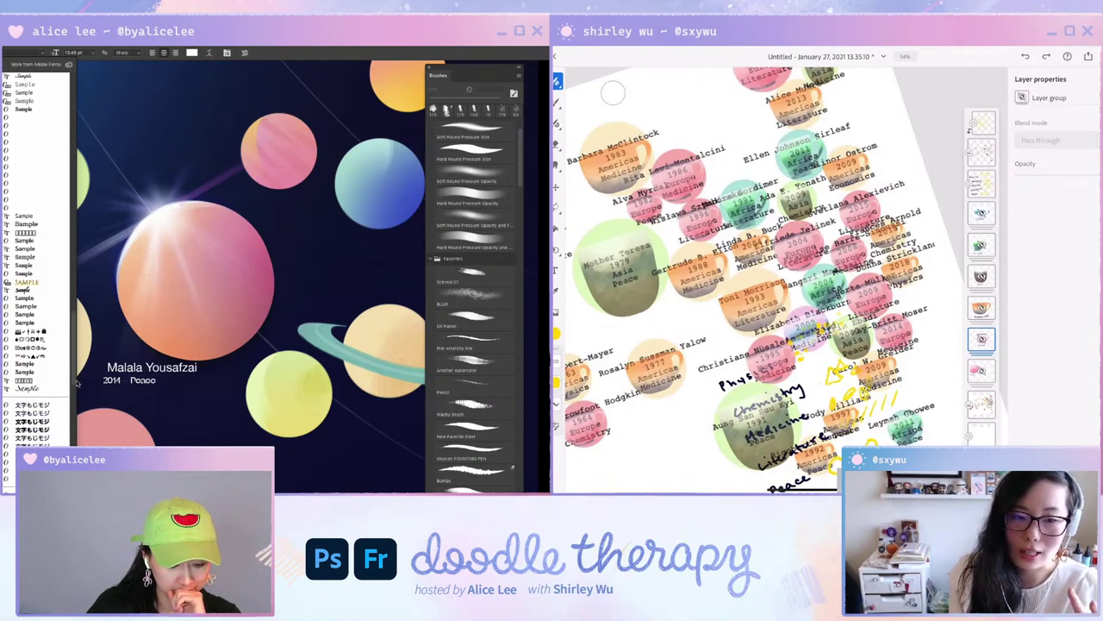
scroll(76, 362, down, 4)
drag(75, 343, 80, 277)
scroll(40, 197, down, 5)
click(26, 283)
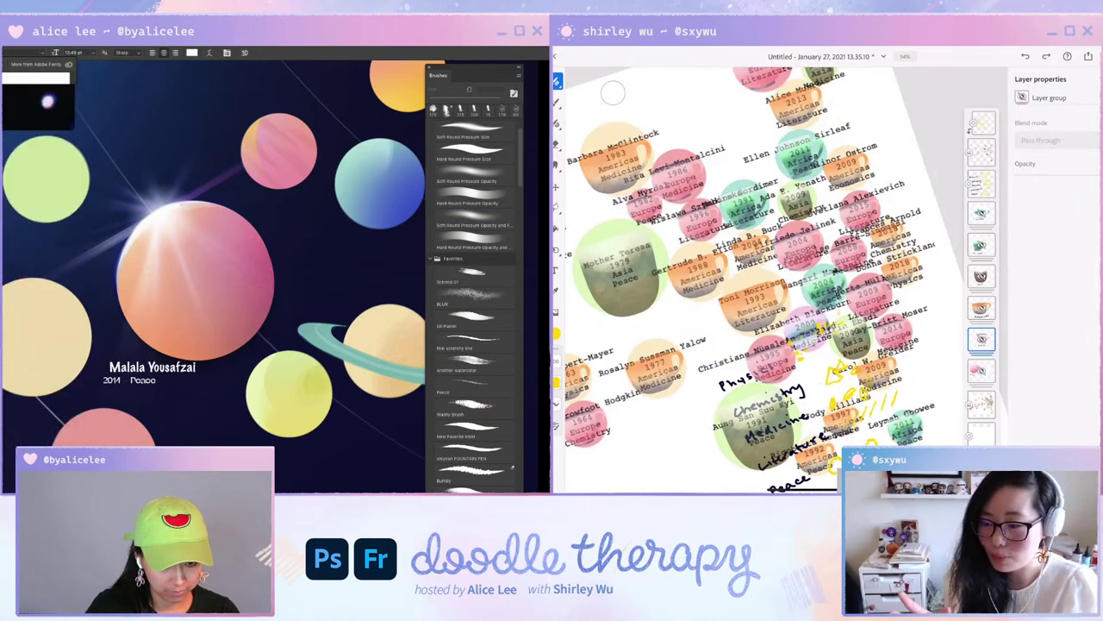
Search the fonts for "lav" and set the name in the thin handwritten script font.
click(42, 53)
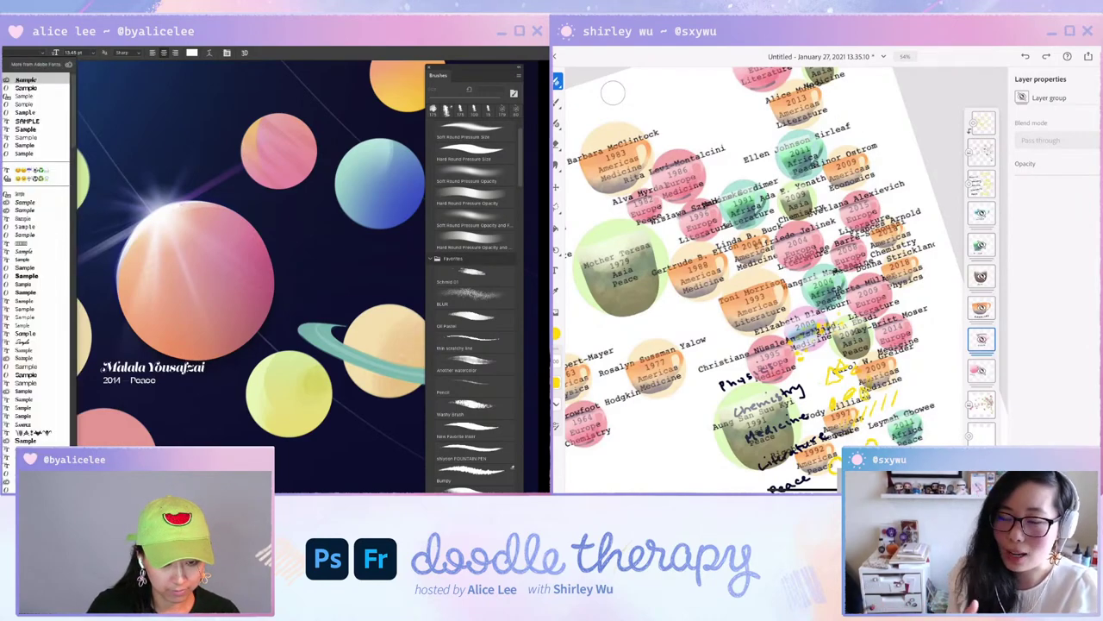
scroll(37, 122, down, 3)
text(lav)
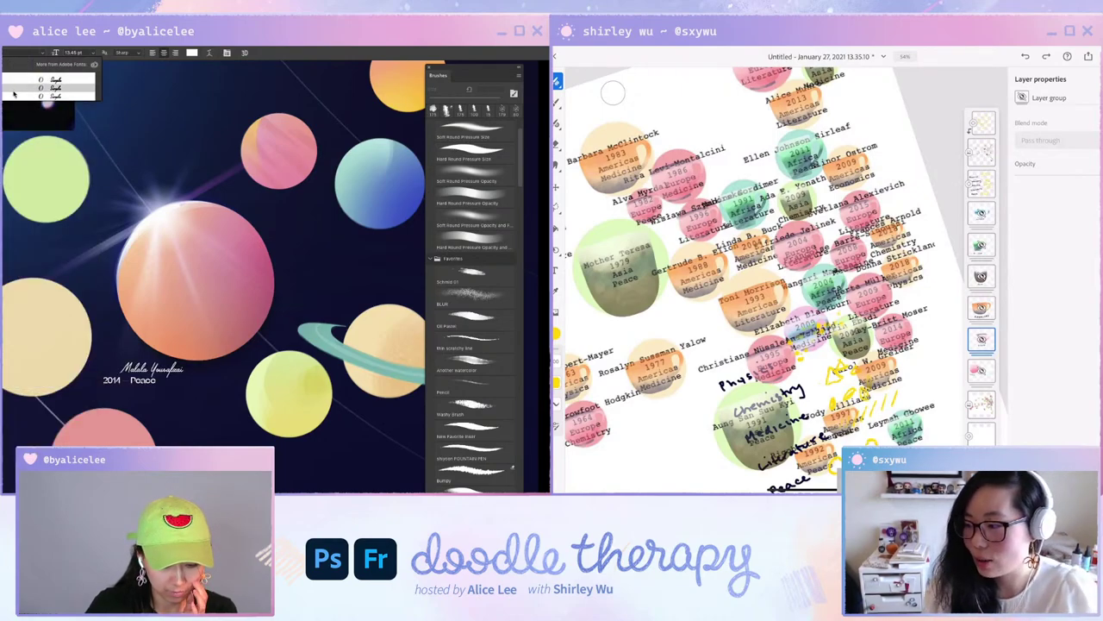
click(16, 95)
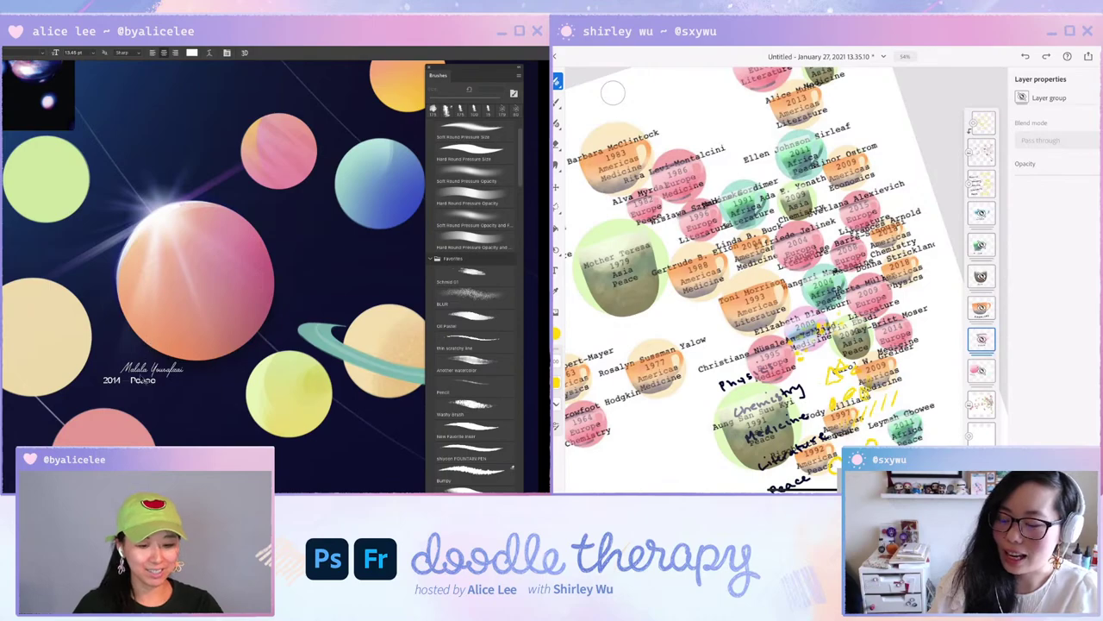
Enlarge and left-align the name text, placing it directly above the "2014 Peace" line.
key(ctrl+t)
drag(119, 362, 82, 351)
key(Return)
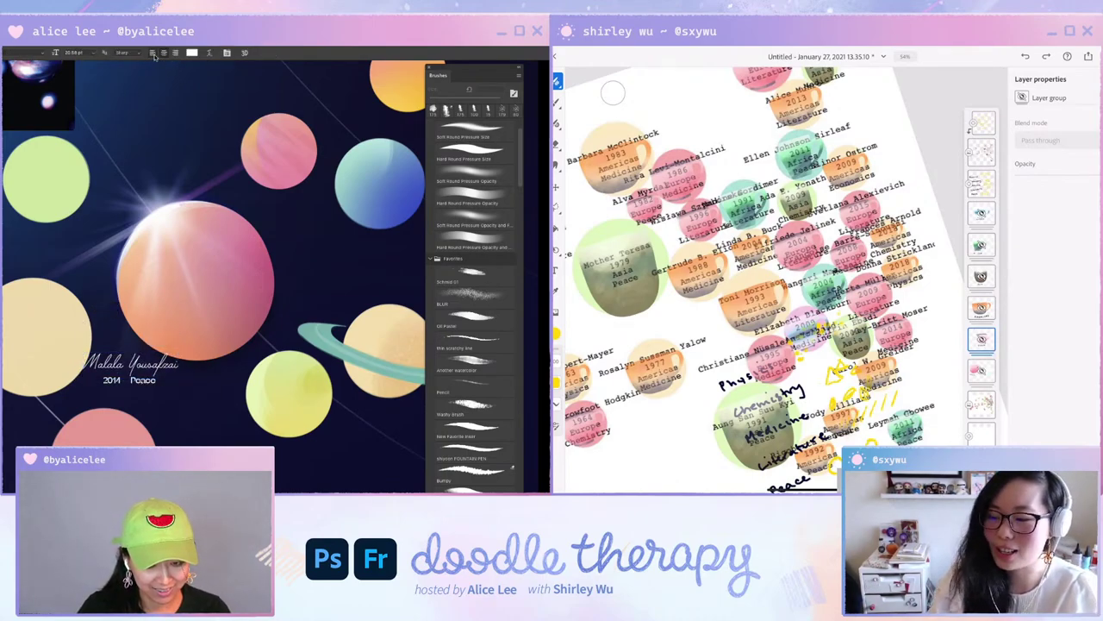
click(153, 54)
key(v)
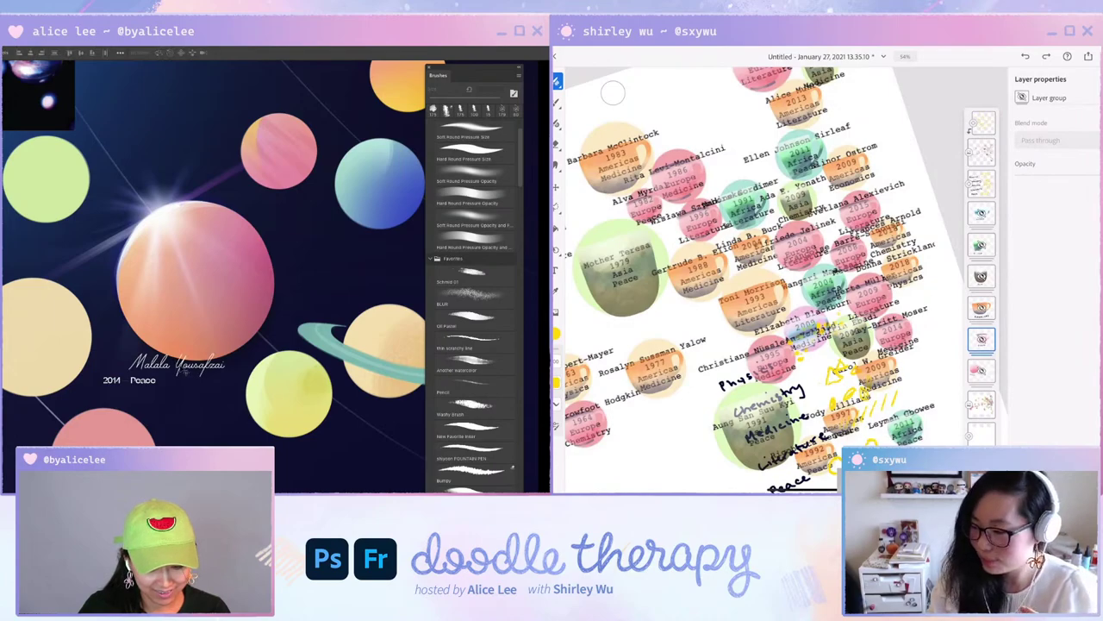
drag(184, 369, 158, 374)
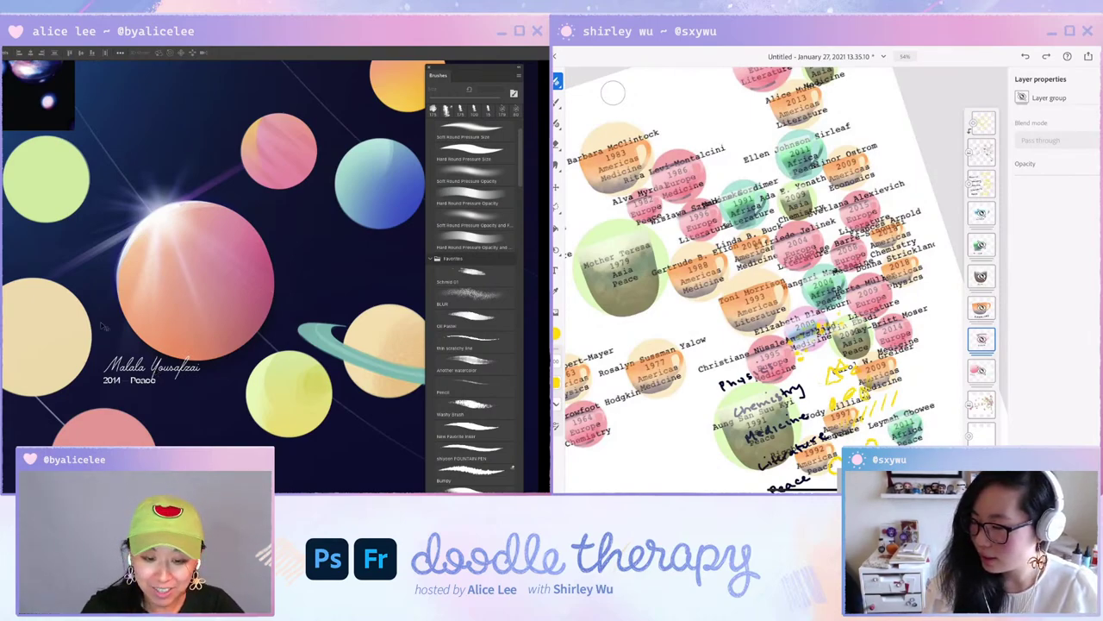
Add a new layer and turn on vertical paint symmetry for the brush, with the axis running through the large planet.
key(ctrl+shift+n)
key(Return)
key(b)
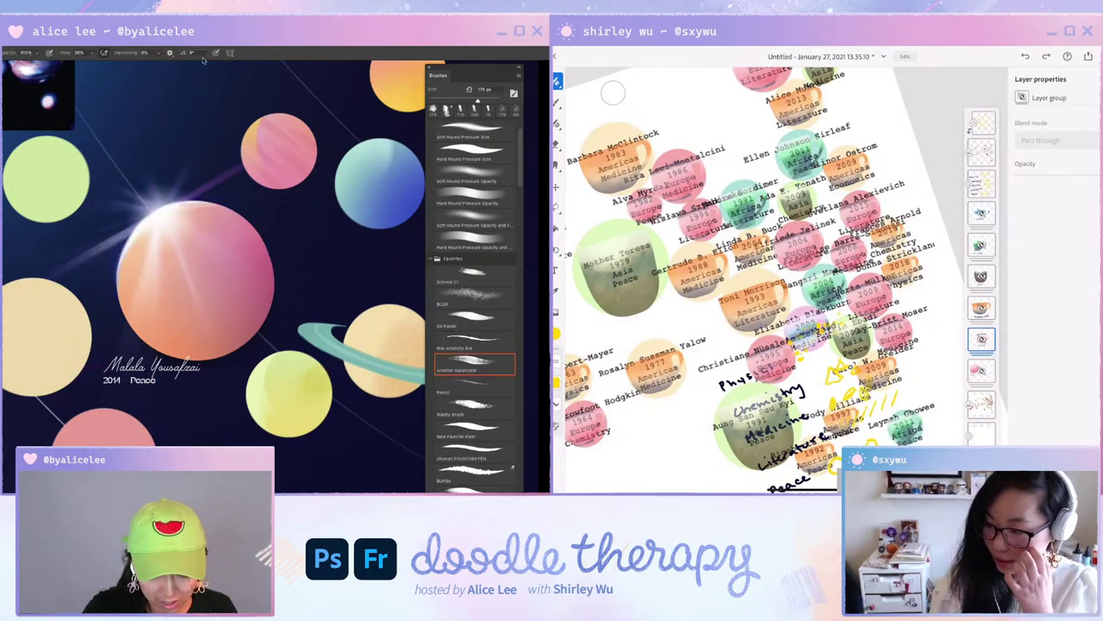
click(229, 55)
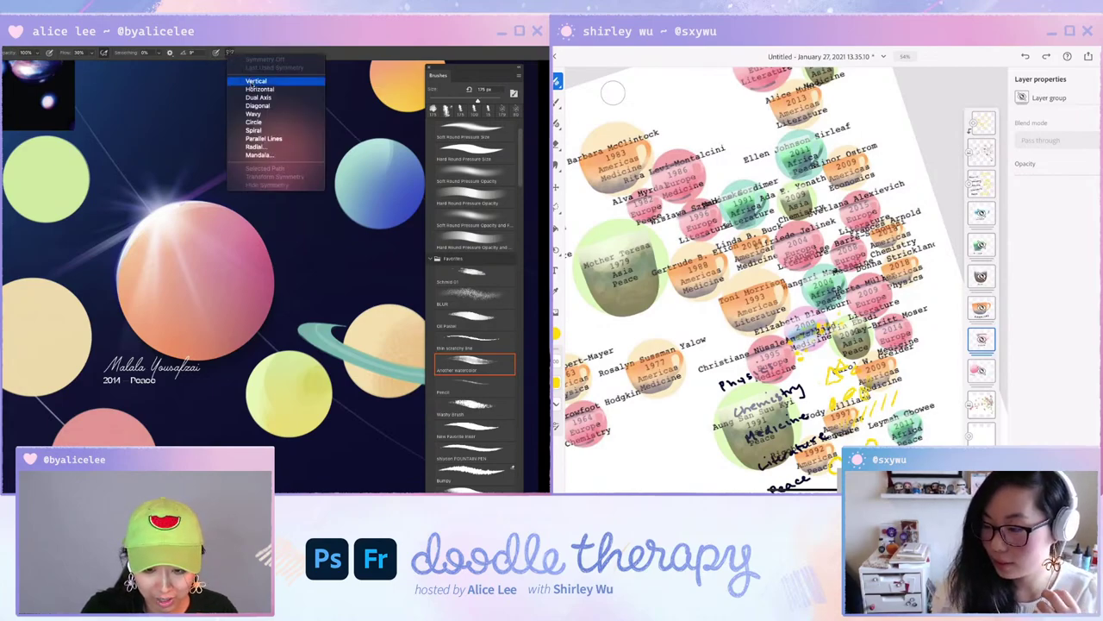
click(251, 83)
mouse_move(157, 177)
mouse_down()
mouse_move(215, 139)
mouse_move(213, 128)
mouse_up()
key(Return)
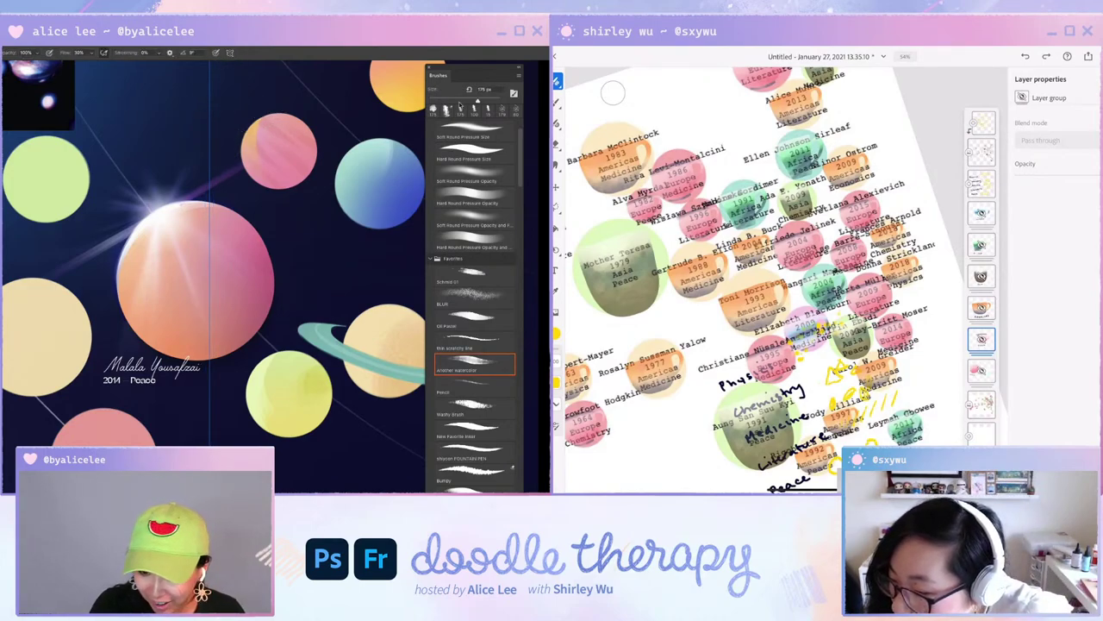
Reduce the brush size to 40 px and paint a white heart outline mirrored across the symmetry axis above the large planet.
mouse_move(207, 85)
mouse_down()
mouse_move(224, 130)
mouse_move(190, 96)
mouse_up()
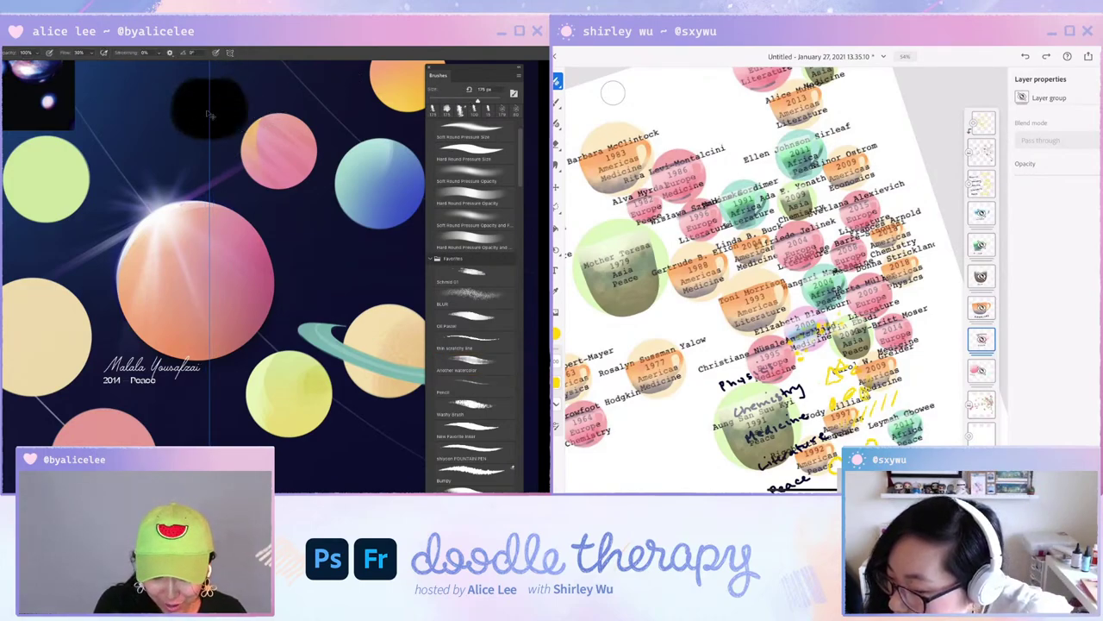
key(ctrl+z)
key(bracketleft)
key(bracketleft)
key(bracketleft)
key(bracketleft)
key(bracketleft)
key(bracketleft)
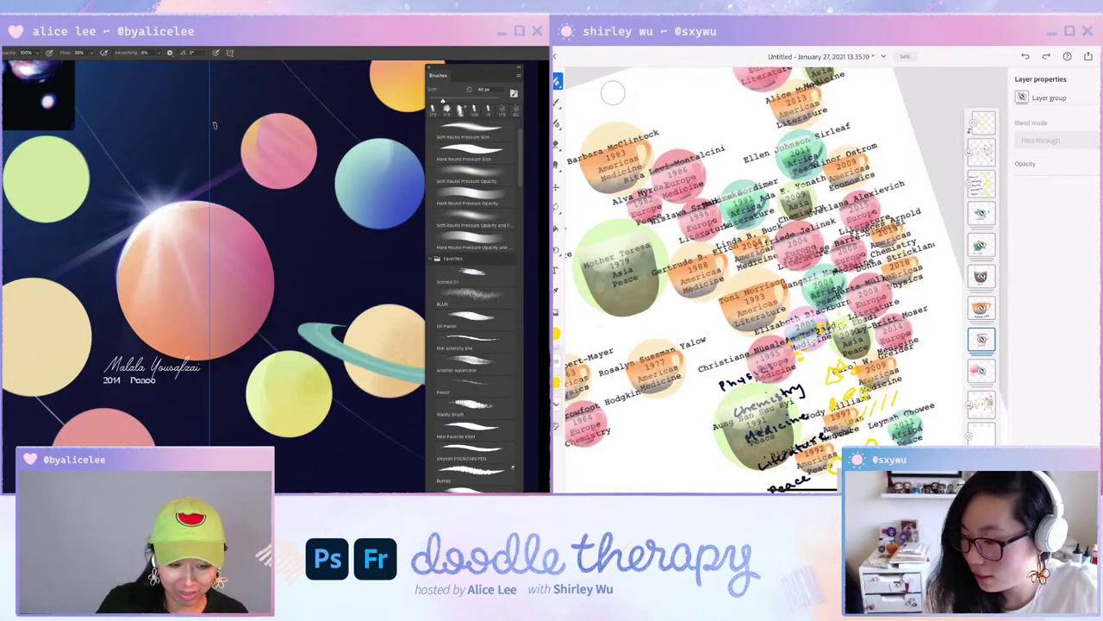
mouse_move(203, 82)
mouse_down()
mouse_move(198, 119)
mouse_move(191, 96)
mouse_move(207, 123)
mouse_move(189, 87)
mouse_move(209, 122)
mouse_up()
key(ctrl+z)
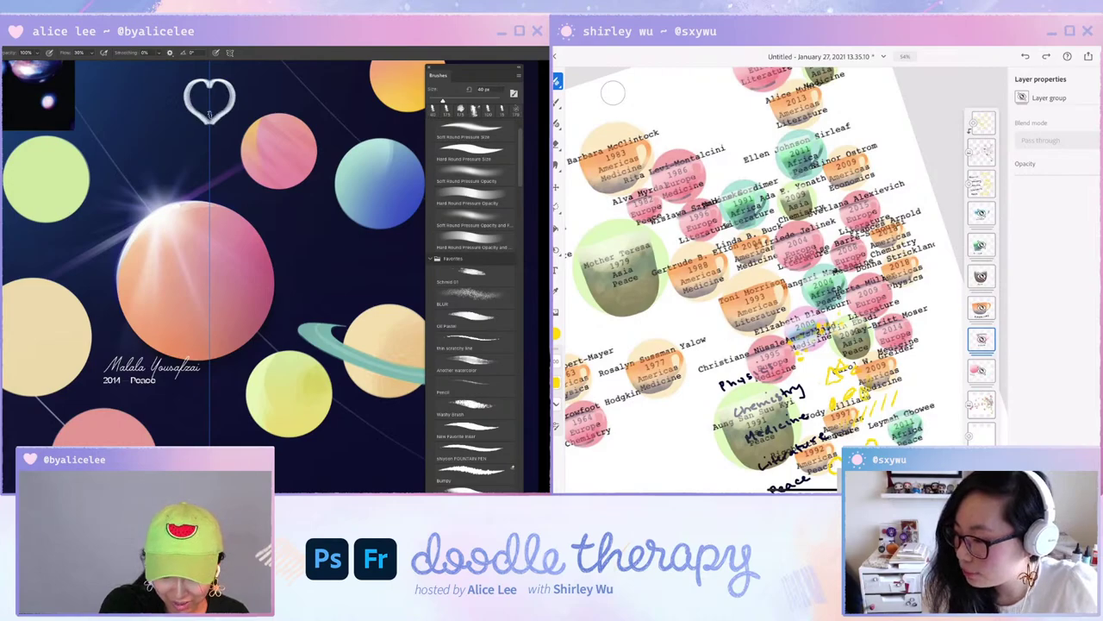
Turn the paint symmetry off, try moving the heart slightly, and undo both the move and the heart.
click(230, 53)
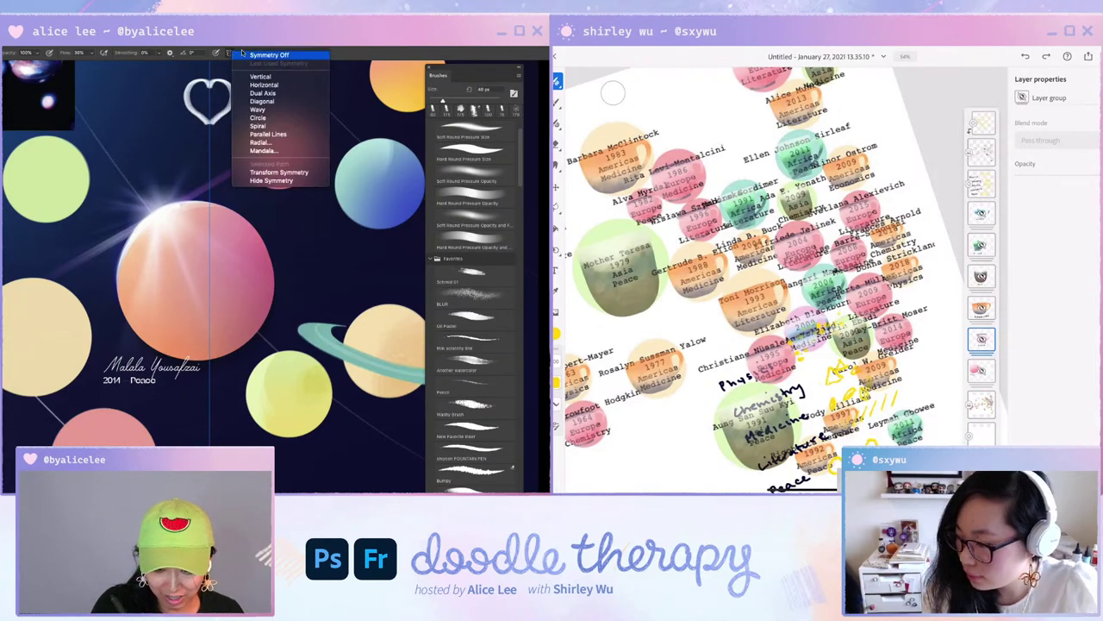
click(287, 60)
key(v)
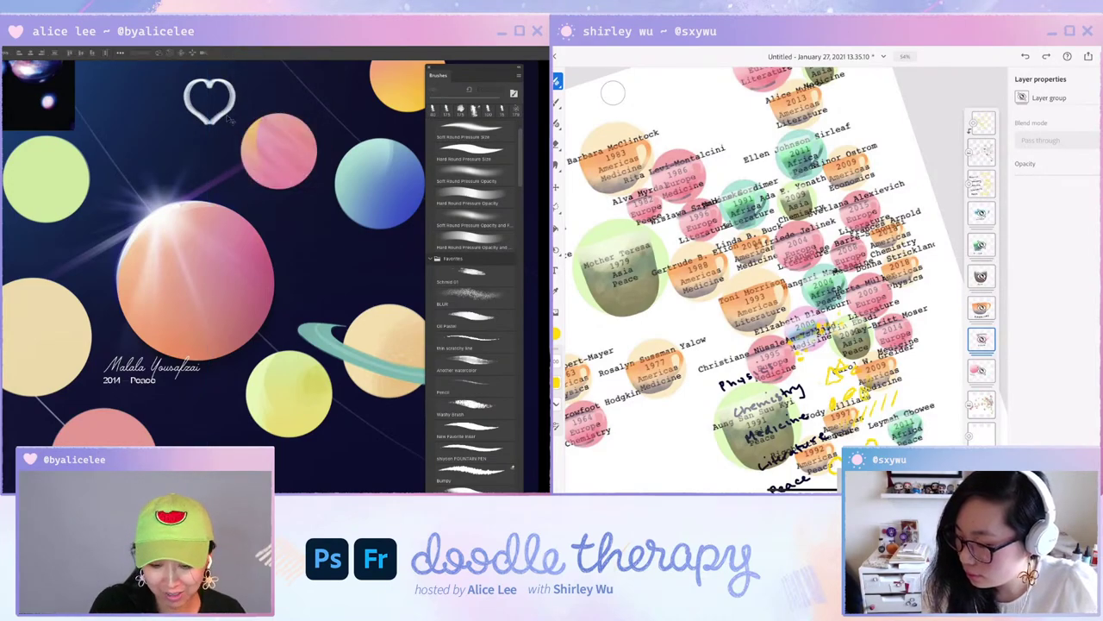
drag(227, 114, 231, 123)
key(ctrl+z)
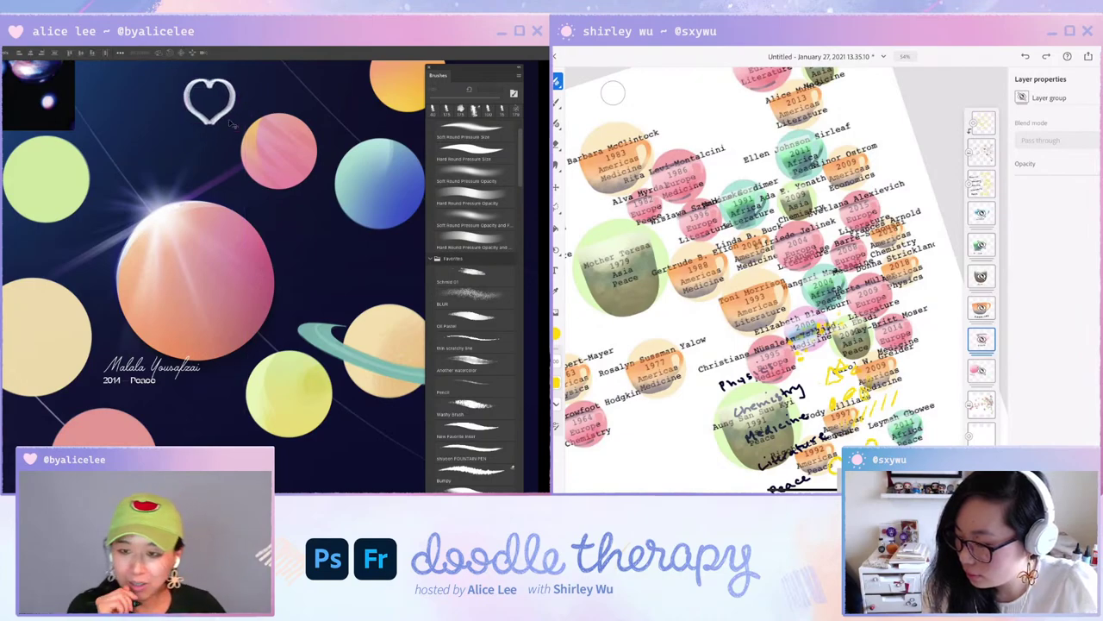
key(ctrl+z)
key(b)
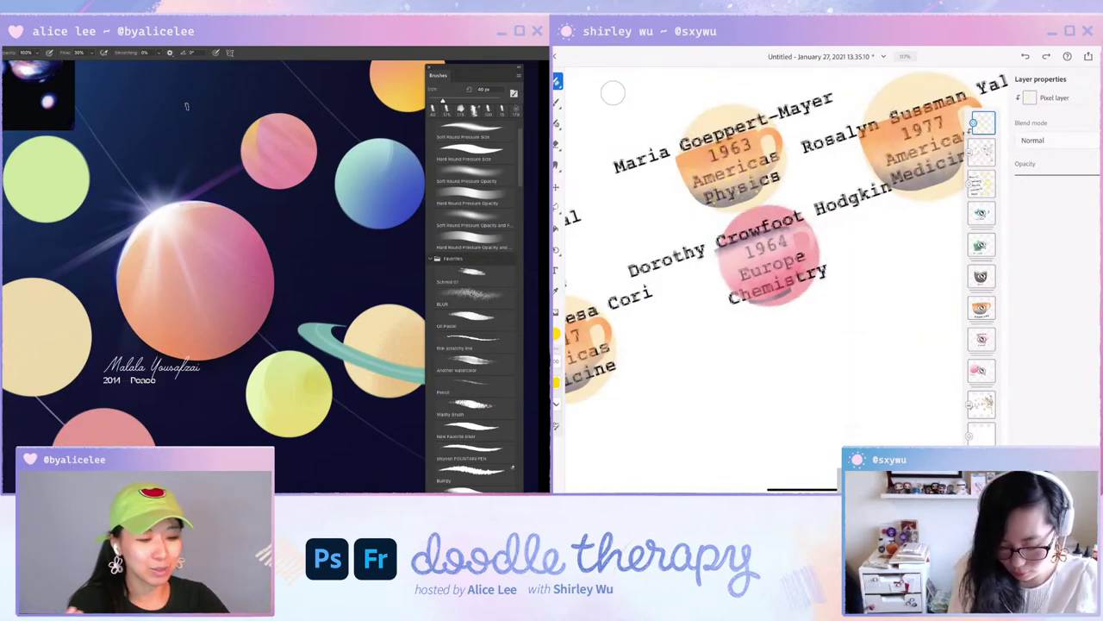
Paint half a heart above the large planet and complete it with a mirrored duplicate; in Fresco, lower the Spatter 2 brush's spacing.
mouse_move(194, 112)
mouse_down()
mouse_move(177, 99)
mouse_move(192, 142)
mouse_move(169, 114)
mouse_move(190, 139)
mouse_up()
click(557, 333)
click(556, 426)
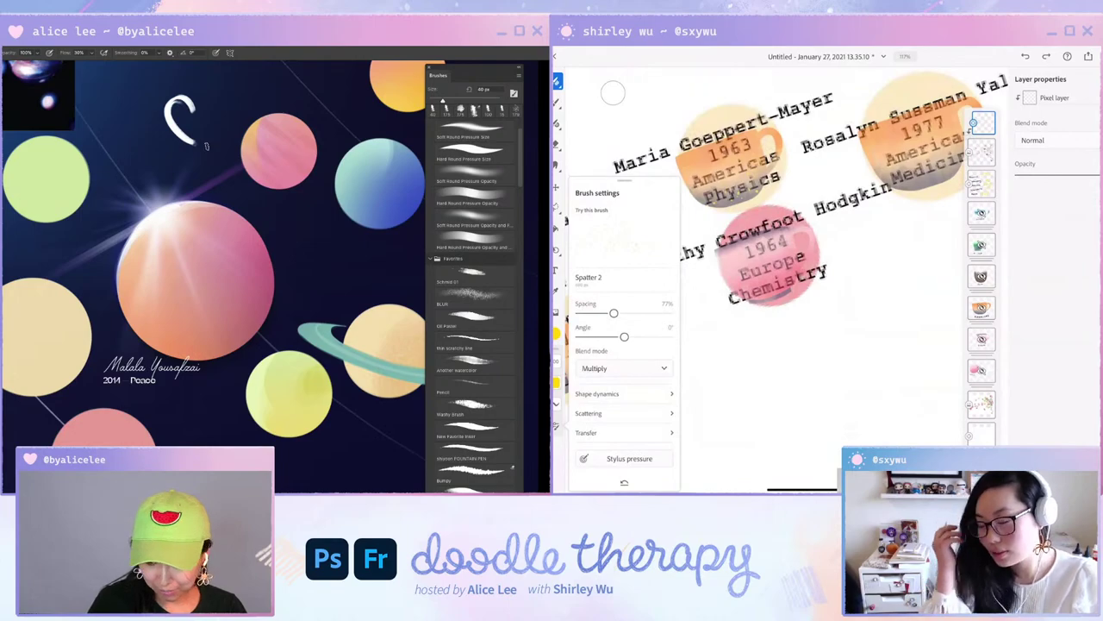
key(ctrl+j)
key(v)
drag(192, 119, 215, 121)
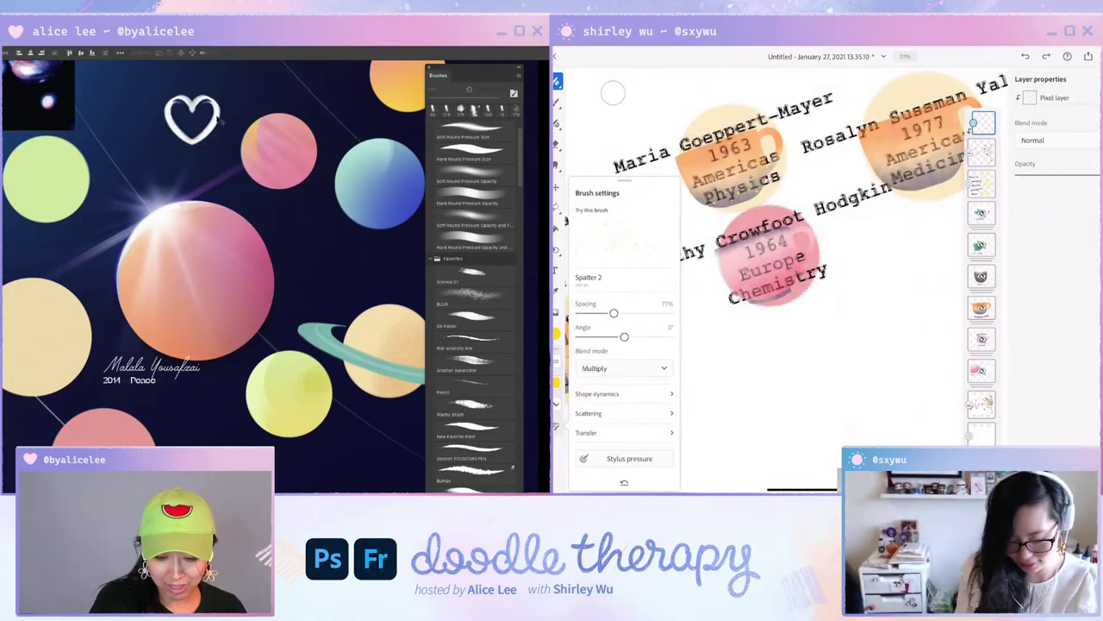
drag(614, 313, 586, 313)
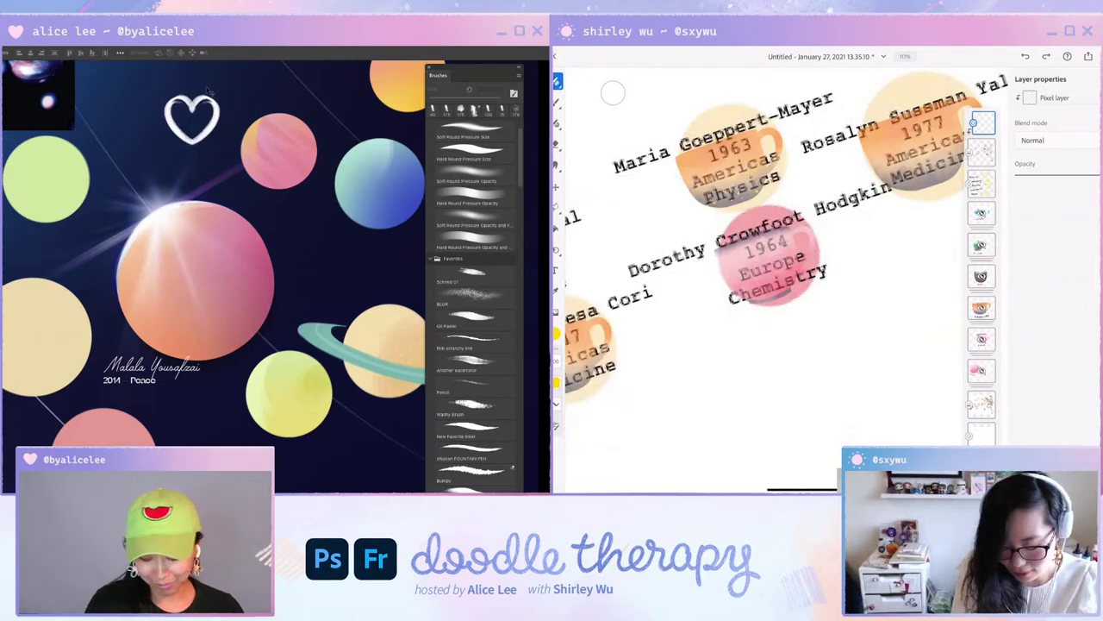
Replace the heart with a new empty layer and enable vertical paint symmetry with the axis through the large planet's bright flare.
key(Delete)
key(super+shift+n)
key(Return)
key(b)
click(229, 53)
click(264, 75)
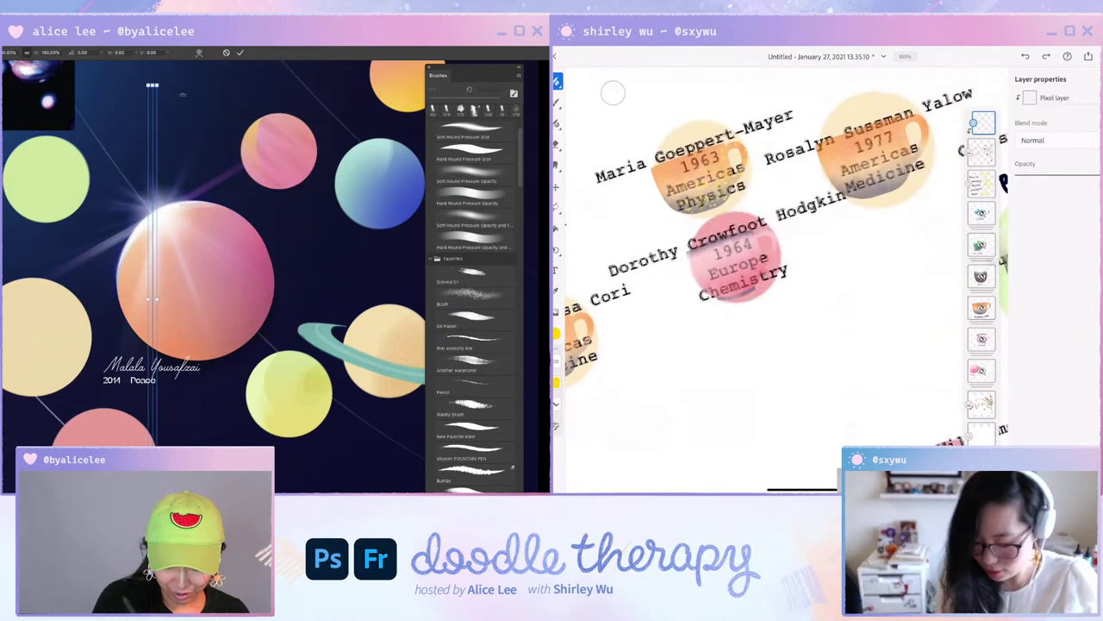
In Fresco, raise the opacity of the image layer containing the painted mugs.
drag(1075, 175, 1100, 175)
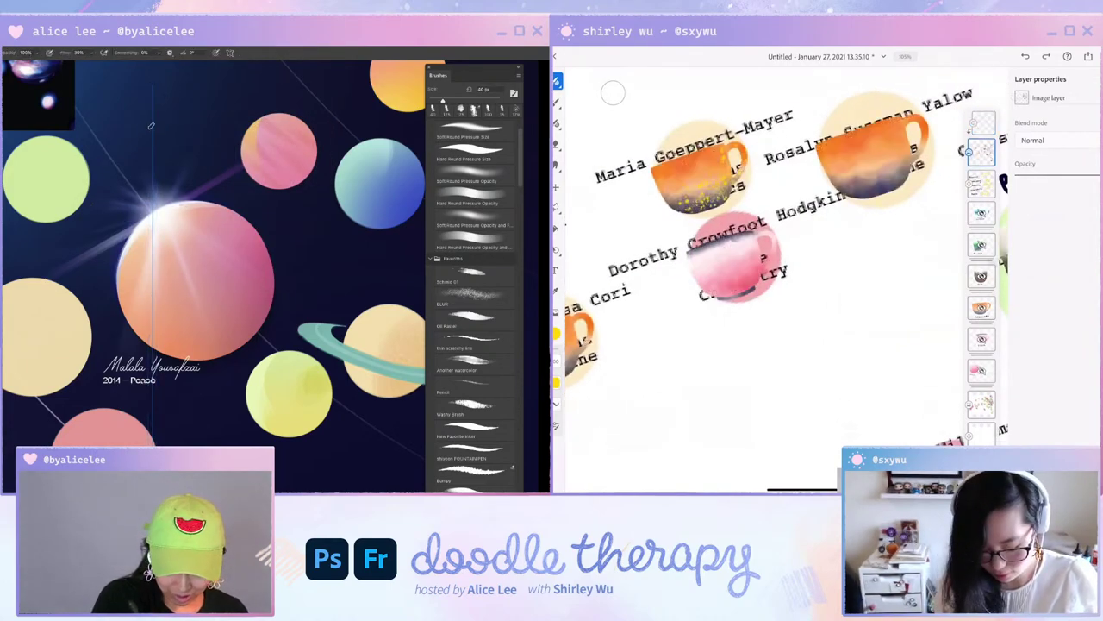
Paint a white heart above the large planet with the vertical symmetry, turn the symmetry off, and delete the heart.
mouse_move(152, 120)
mouse_down()
mouse_move(172, 126)
mouse_move(152, 143)
mouse_move(172, 122)
mouse_move(153, 116)
mouse_move(181, 131)
mouse_move(213, 125)
mouse_up()
click(229, 52)
click(267, 66)
key(v)
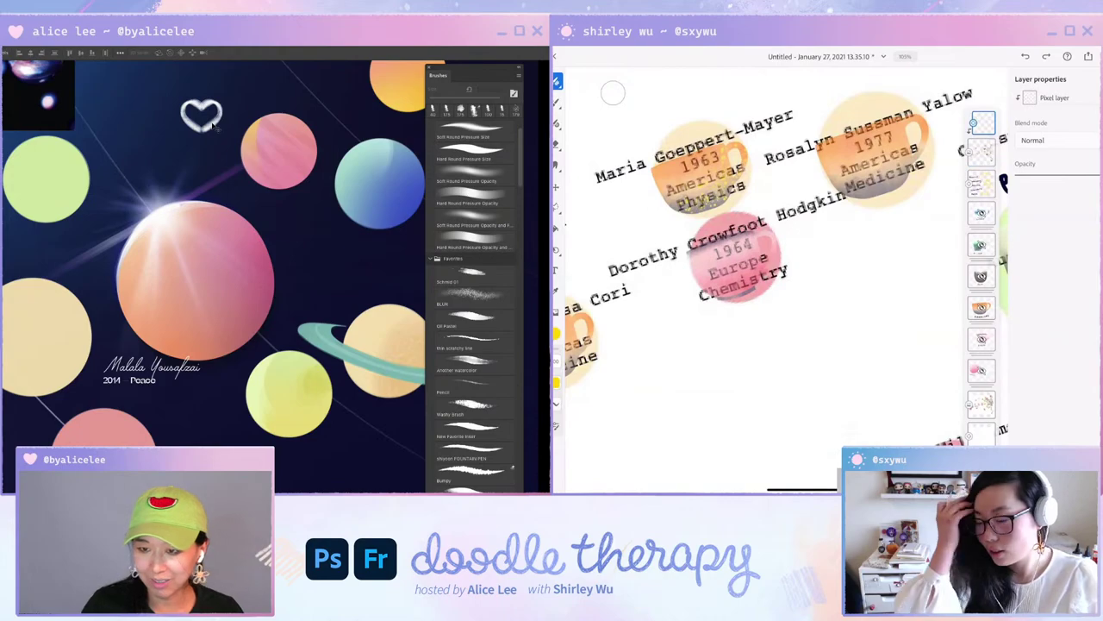
key(Delete)
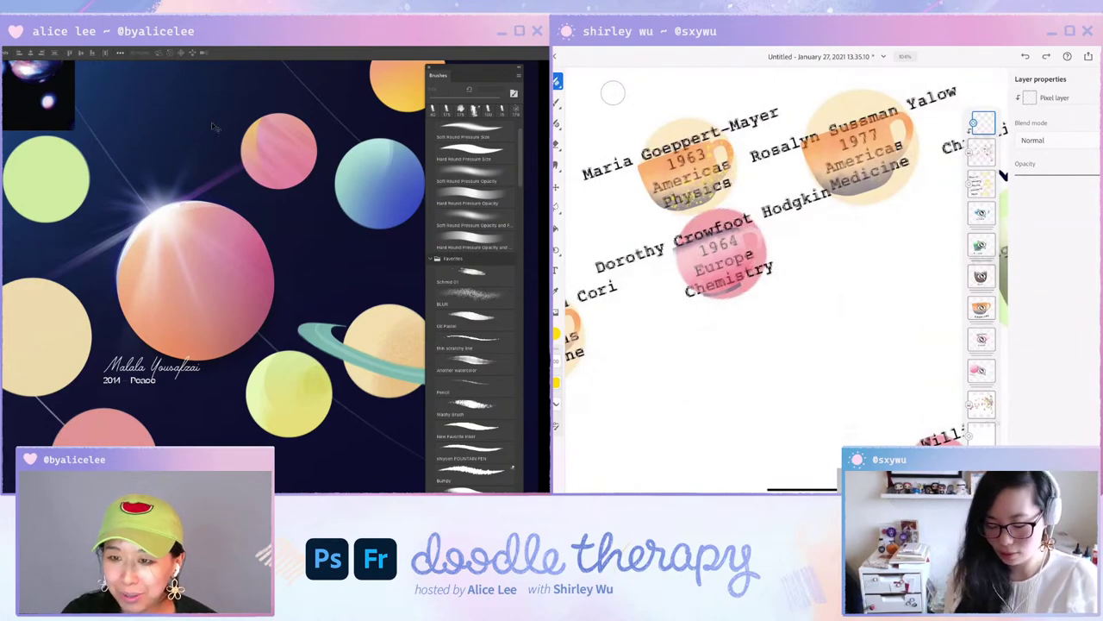
Preview different fonts on the "2014 — Peace" line under the laureate name at the large planet.
scroll(765, 276, down, 5)
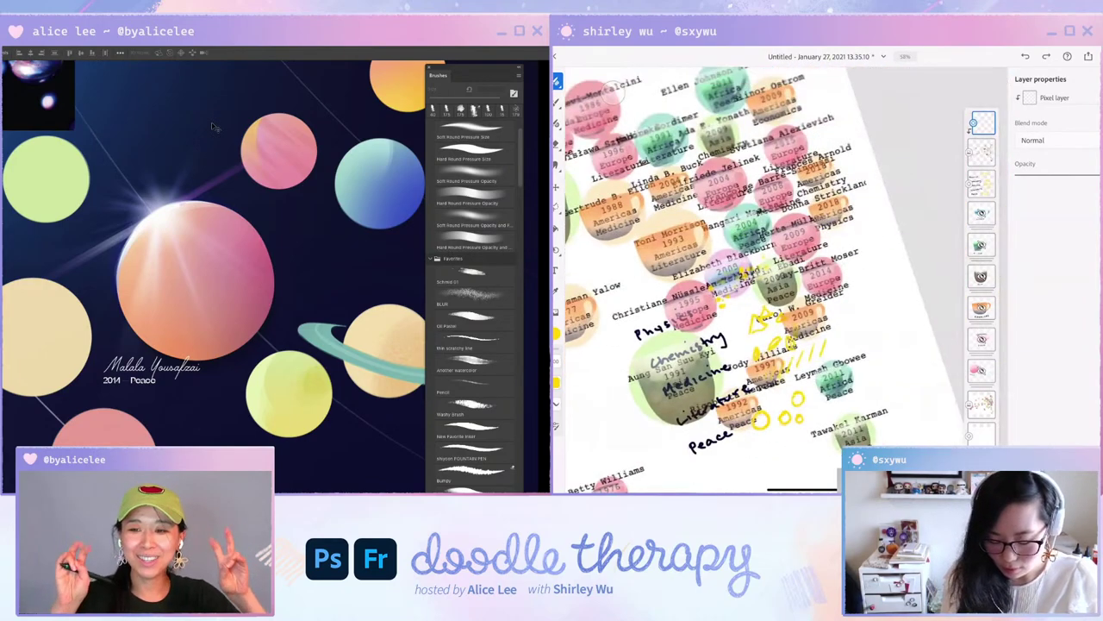
scroll(766, 276, up, 5)
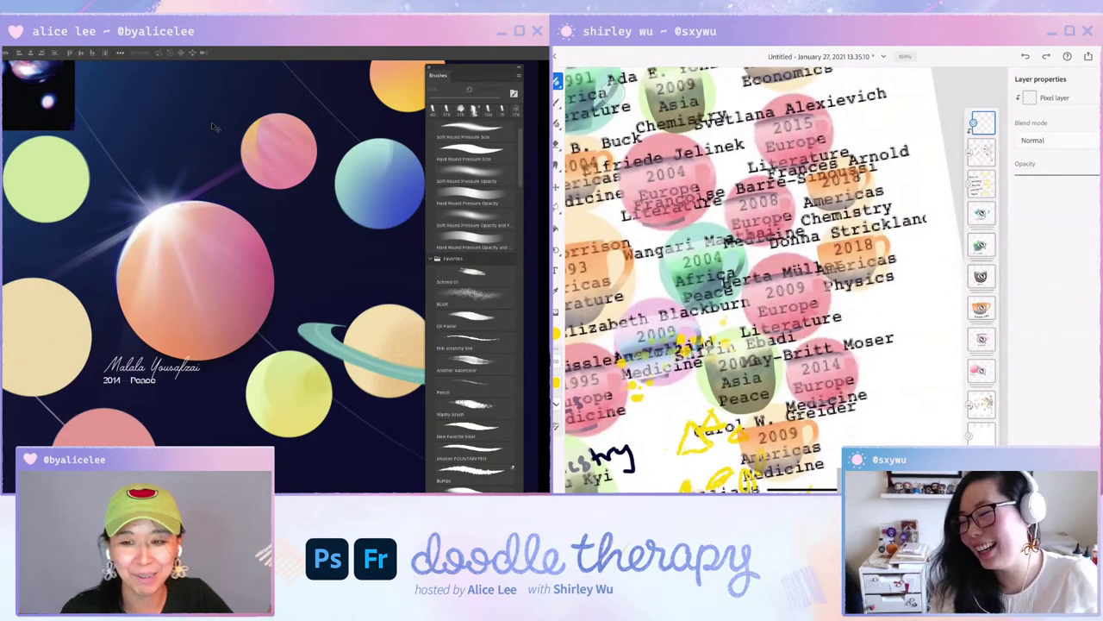
drag(214, 373, 187, 338)
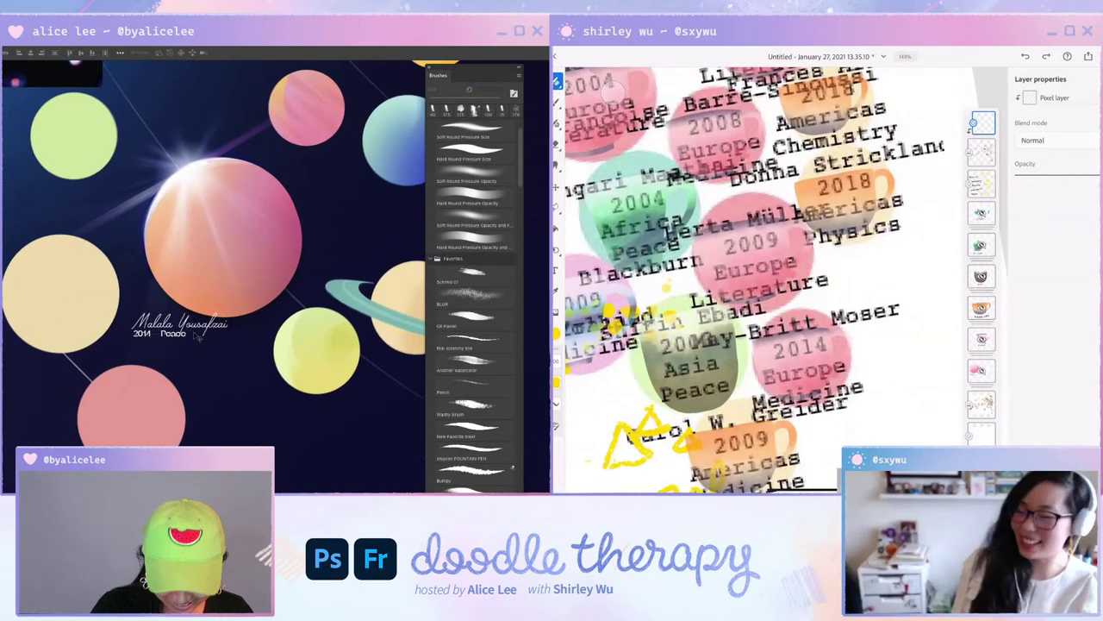
key(t)
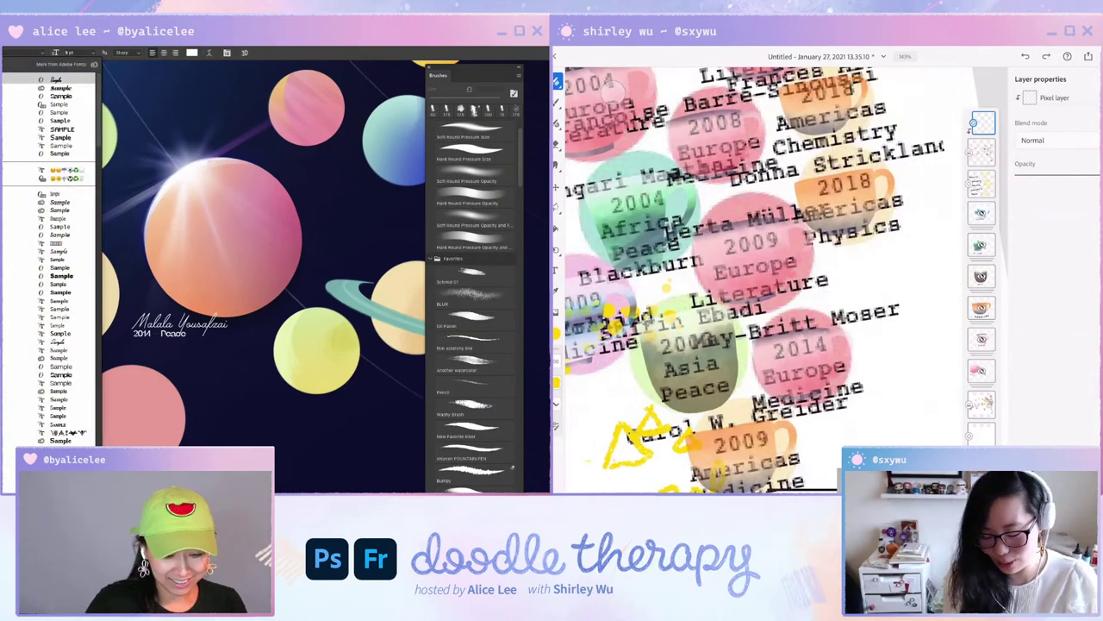
scroll(750, 276, up, 3)
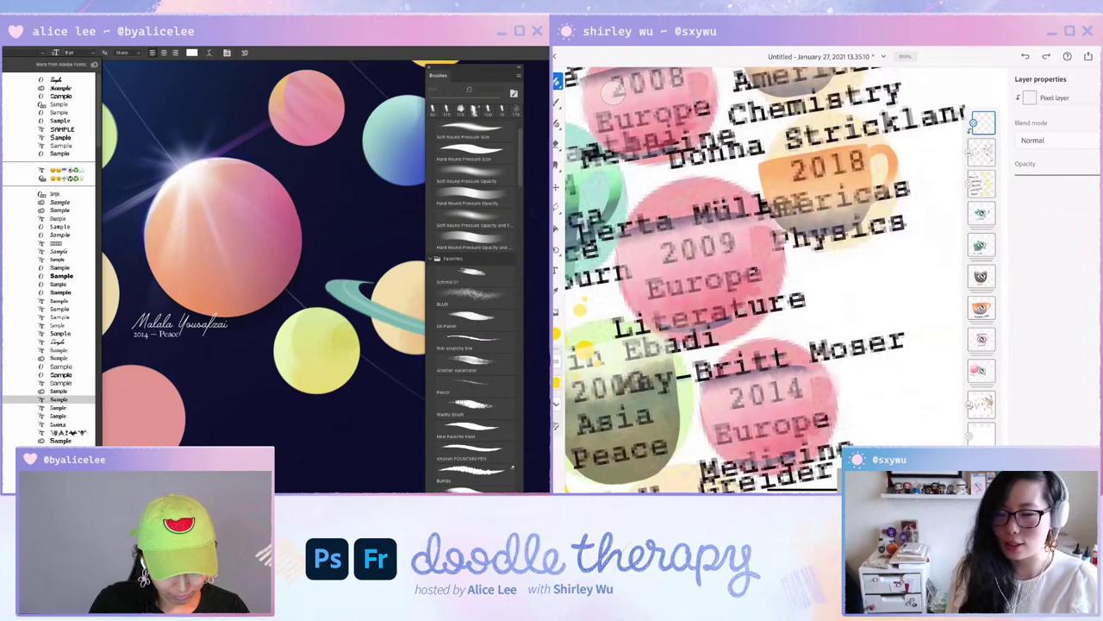
scroll(49, 259, down, 3)
scroll(49, 321, down, 5)
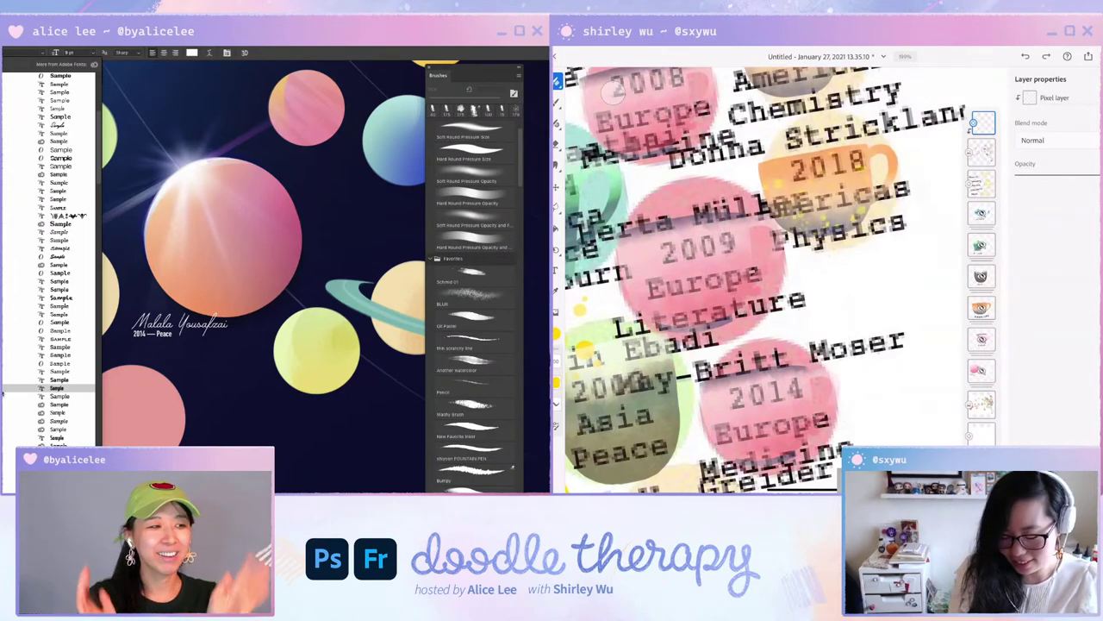
Preview more fonts on the "2014 — Peace" line; in Fresco, spatter yellow paint over the 2018 Americas Physics mug.
key(ctrl+z)
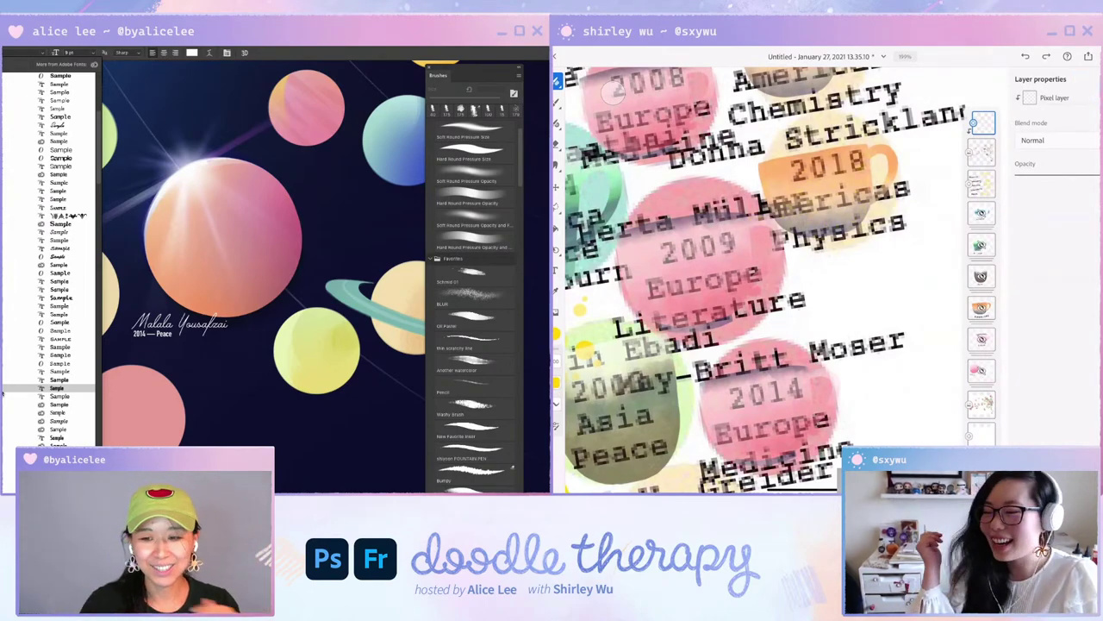
scroll(3, 405, down, 6)
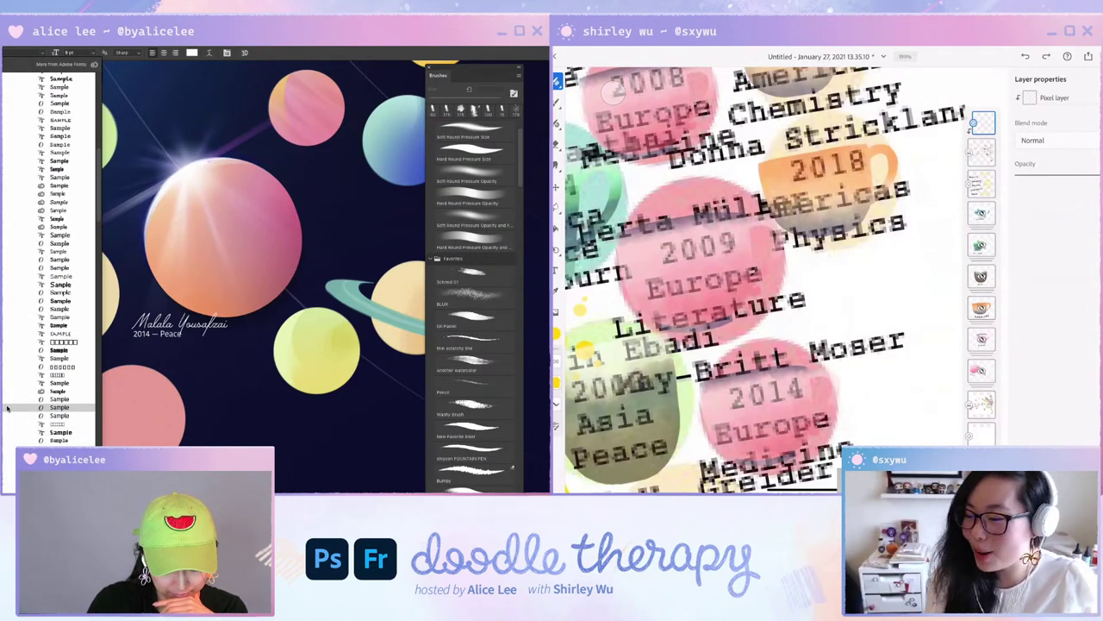
scroll(9, 410, down, 3)
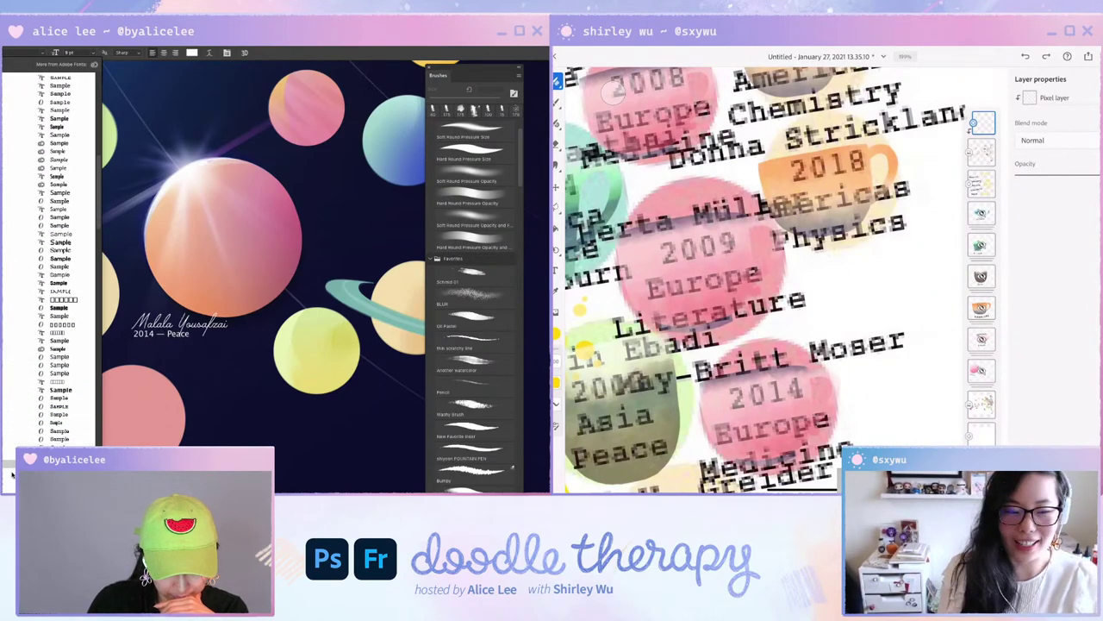
scroll(9, 444, down, 5)
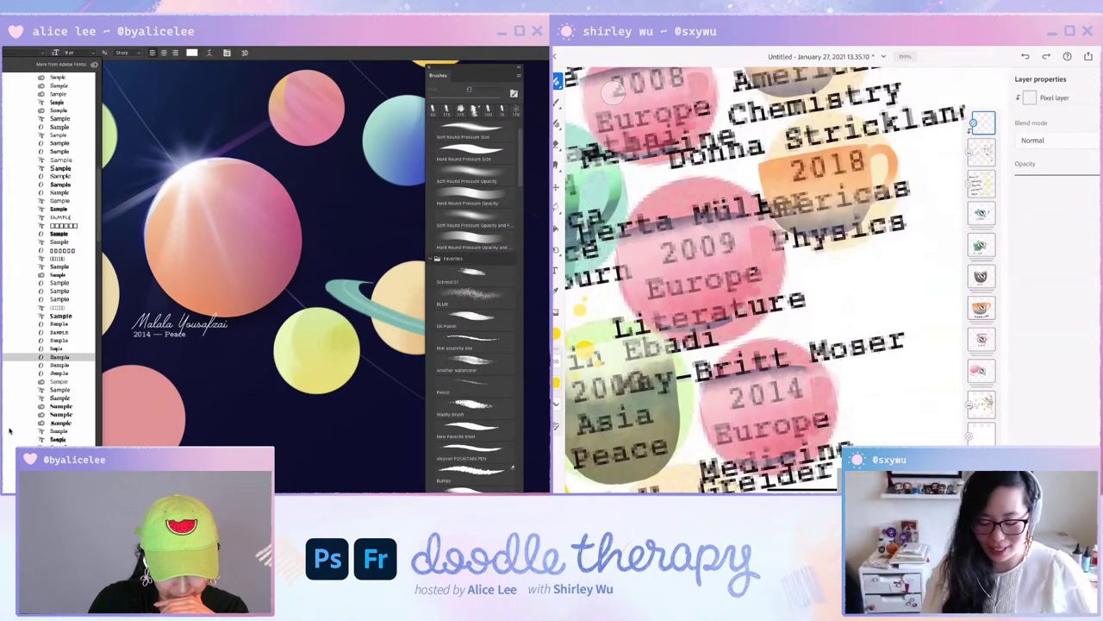
scroll(9, 431, down, 3)
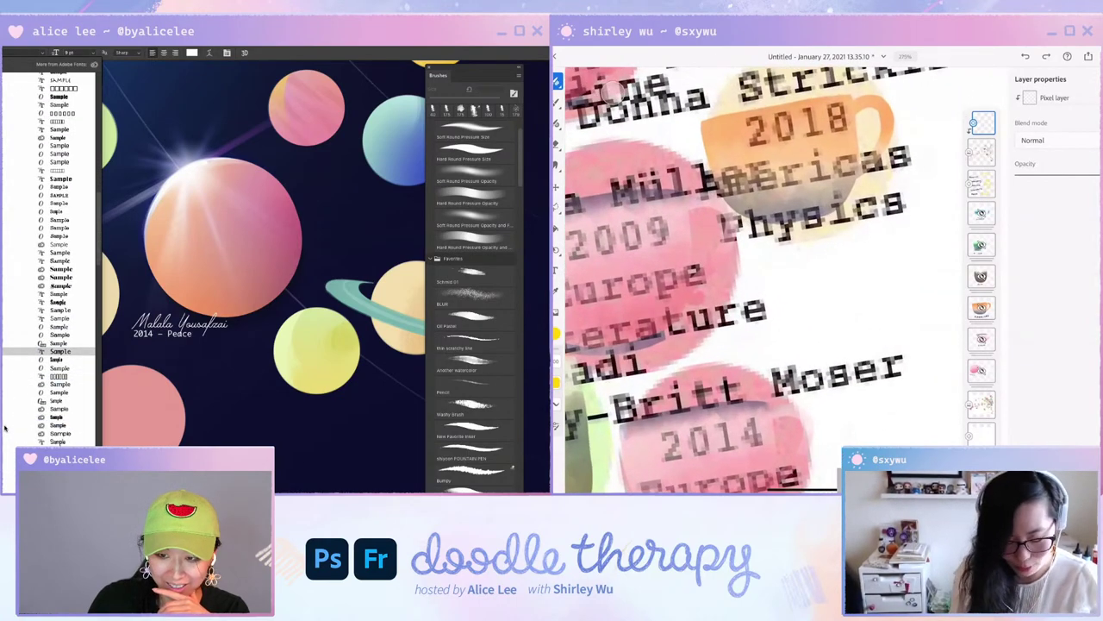
scroll(4, 429, down, 3)
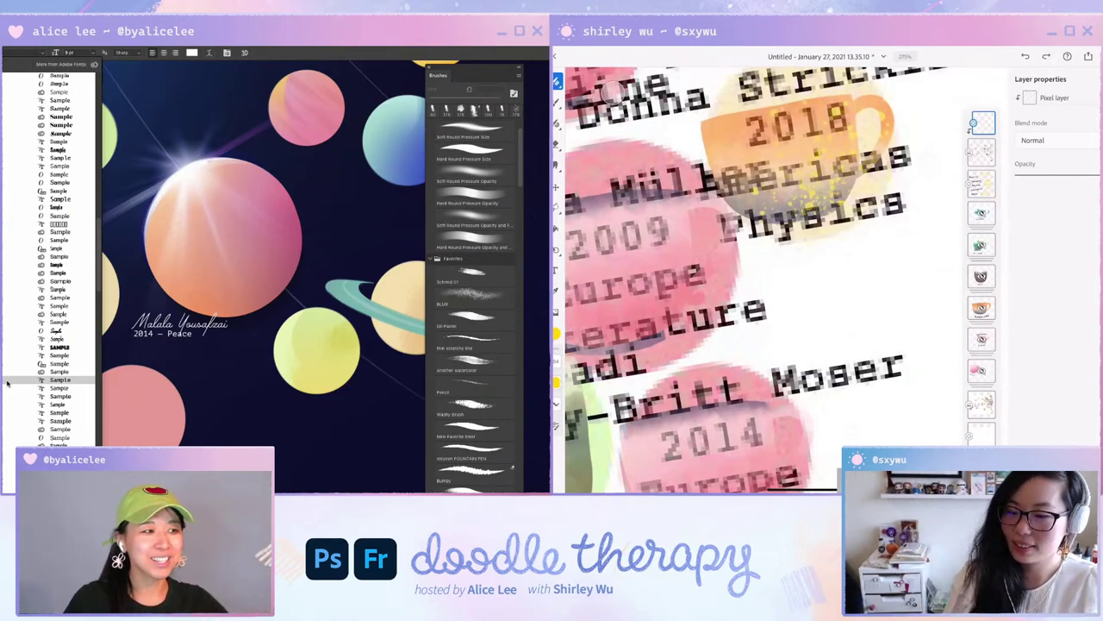
key(bracketright)
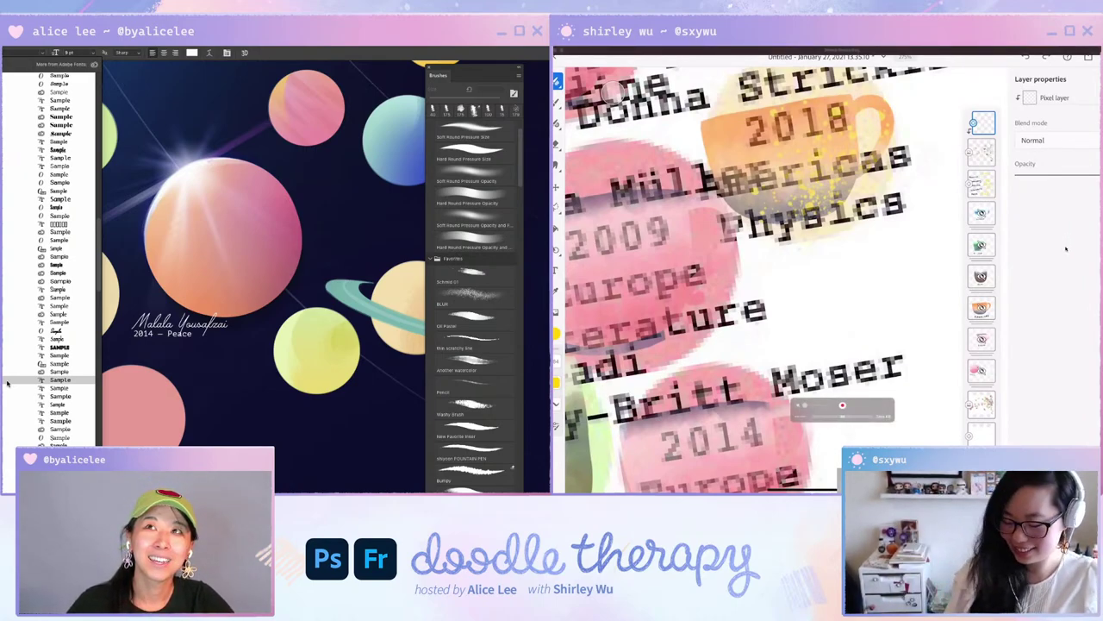
In Fresco, select the layer with the handwritten category legend, examine its yellow motifs, and locate the 1911 Europe Chemistry mug.
click(982, 184)
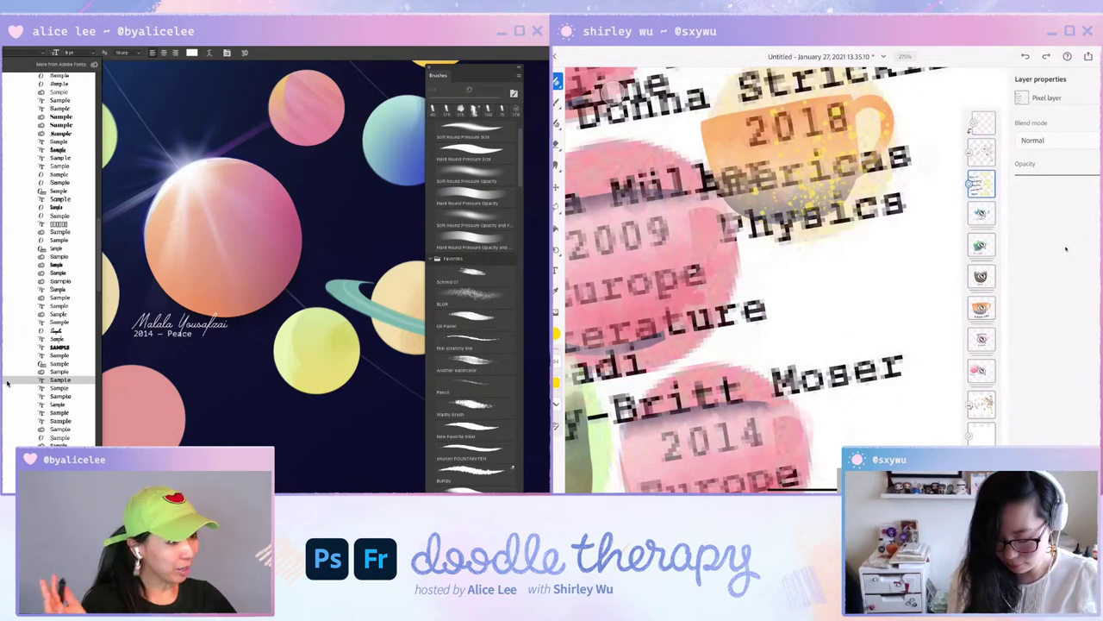
scroll(745, 280, down, 5)
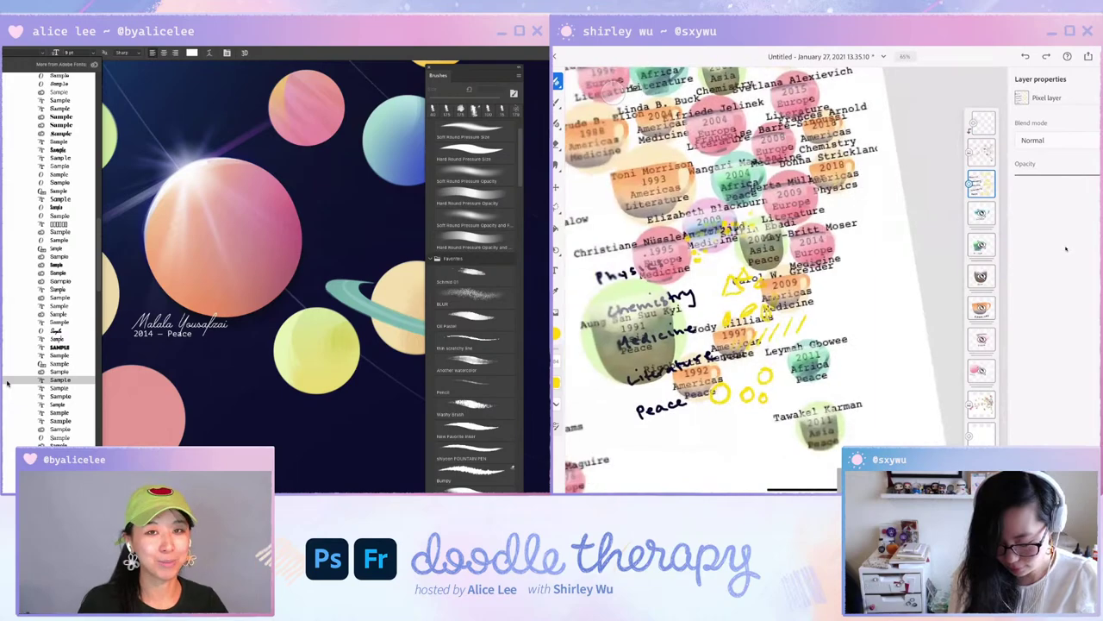
scroll(745, 280, up, 2)
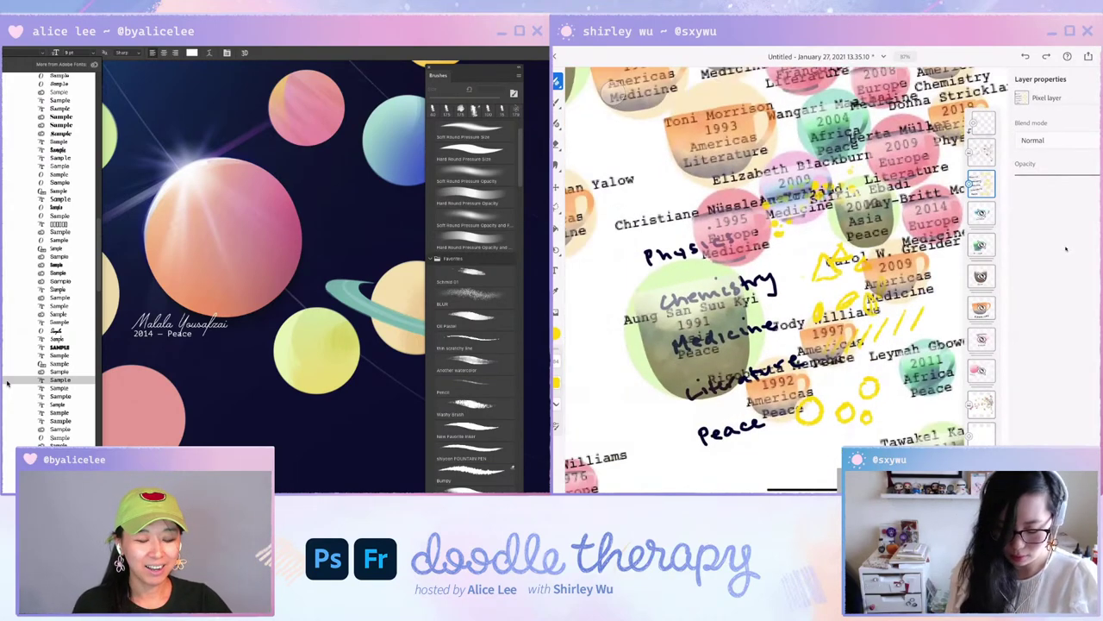
scroll(763, 280, down, 1)
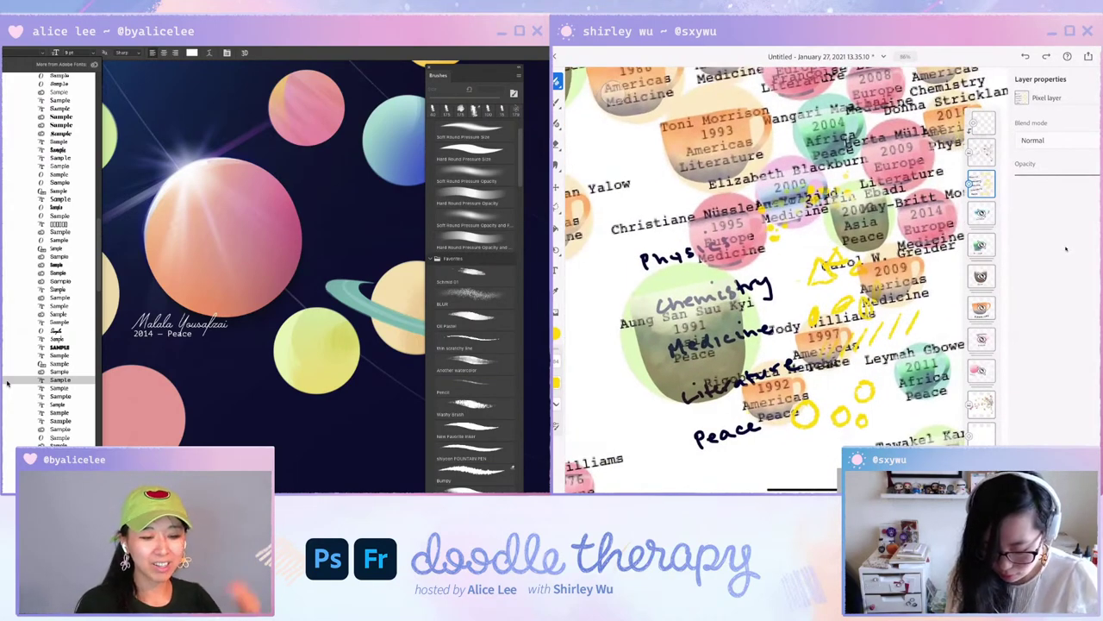
scroll(741, 276, up, 4)
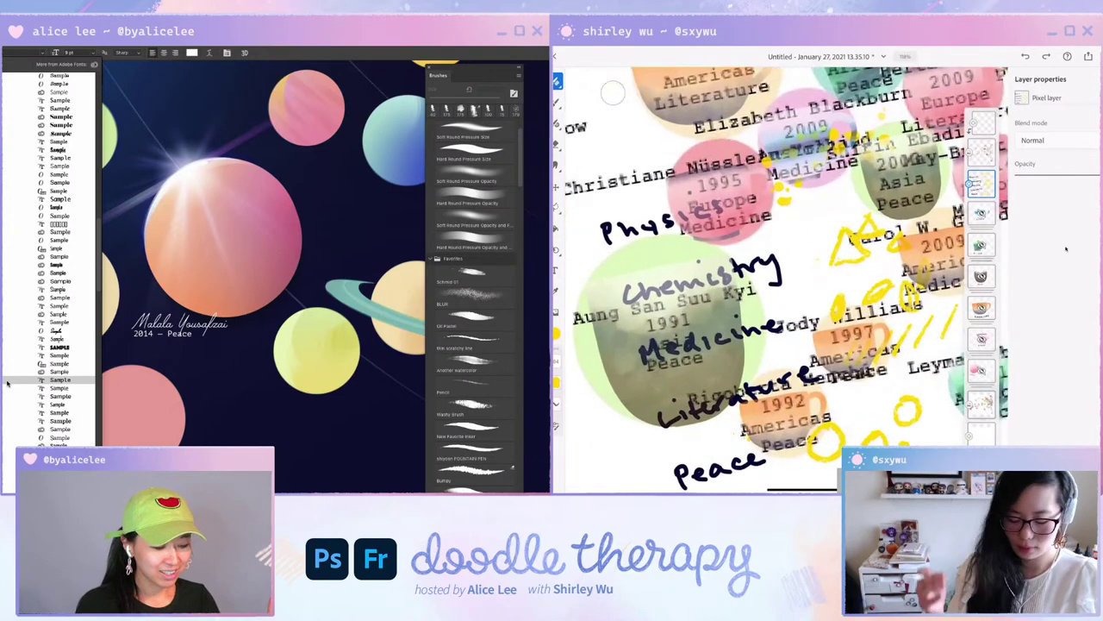
scroll(741, 276, down, 3)
scroll(741, 276, up, 3)
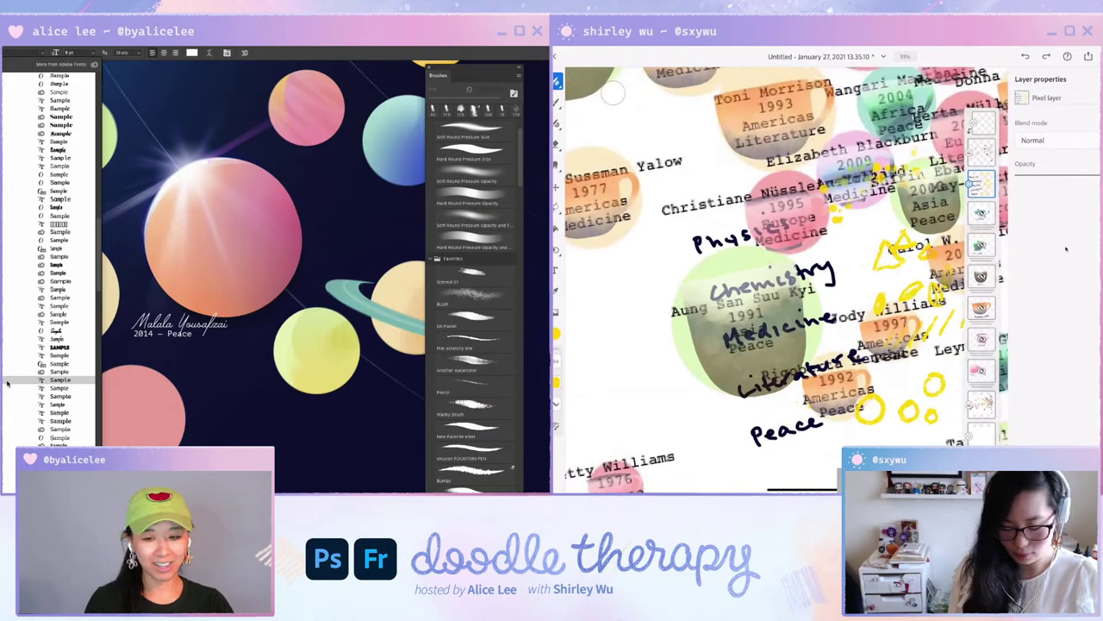
scroll(785, 258, up, 2)
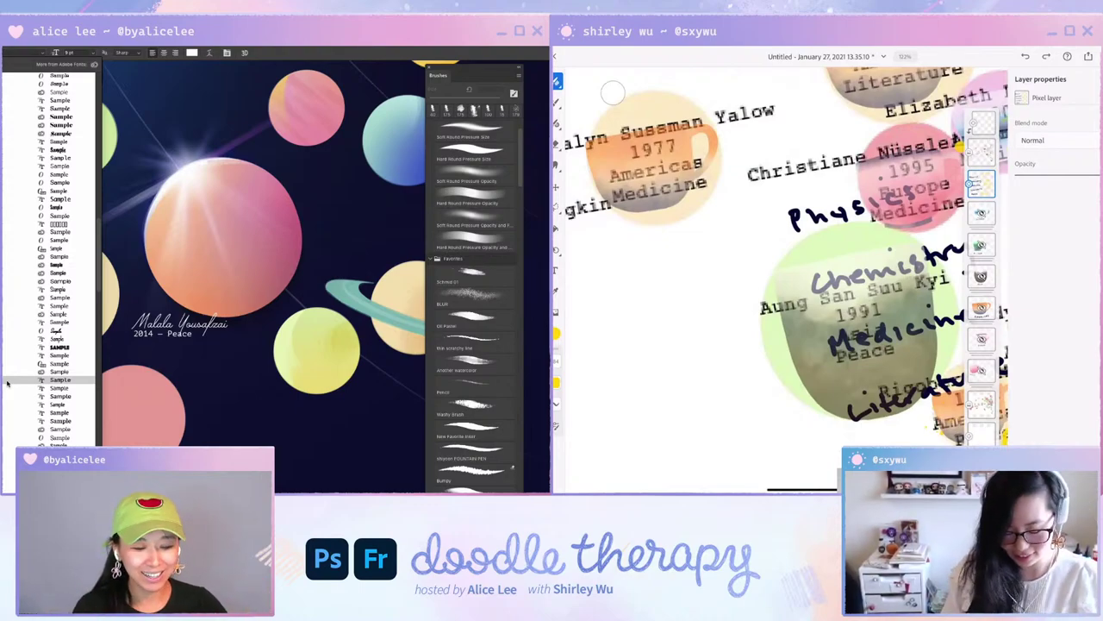
scroll(776, 259, down, 5)
scroll(775, 259, up, 3)
scroll(775, 276, up, 4)
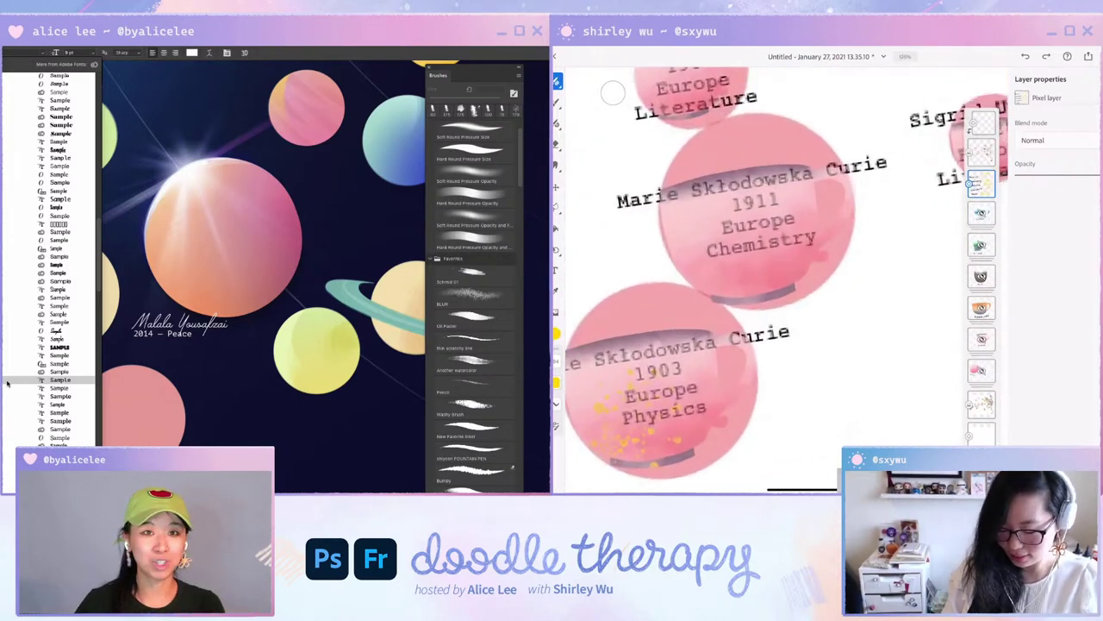
In Fresco, select the topmost pixel layer and choose the Rough pencil brush from the favorite pixel brushes.
click(984, 123)
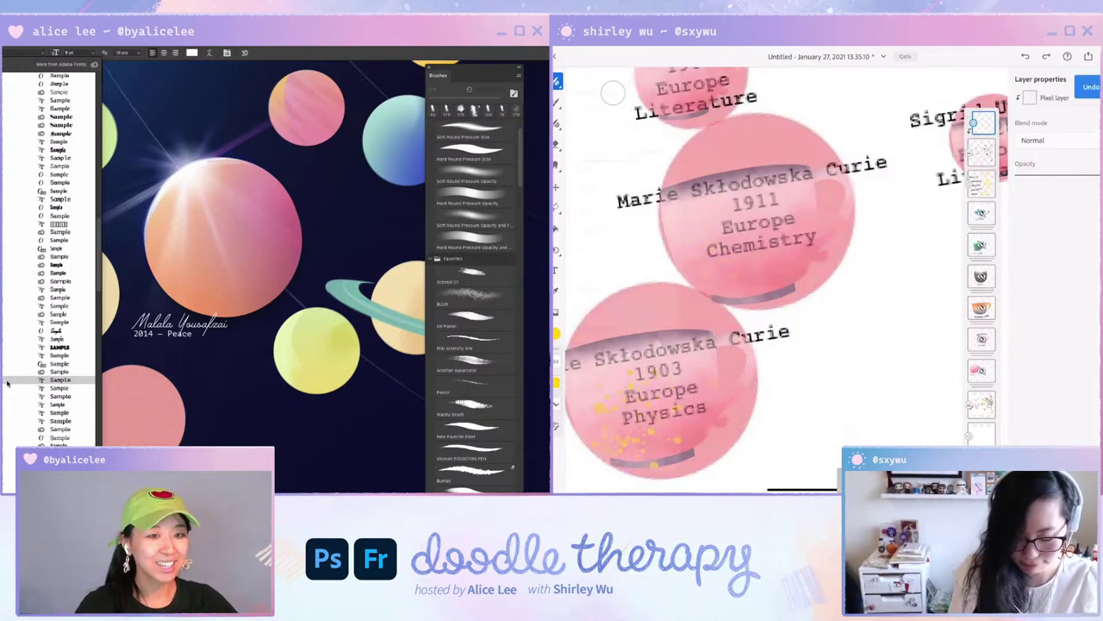
click(557, 82)
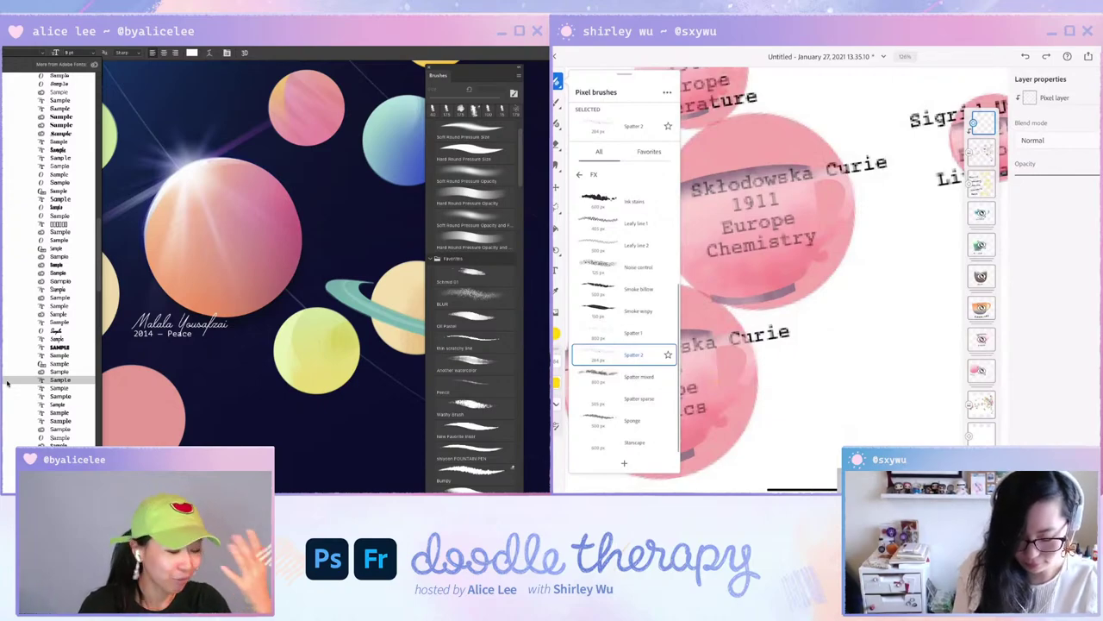
click(649, 152)
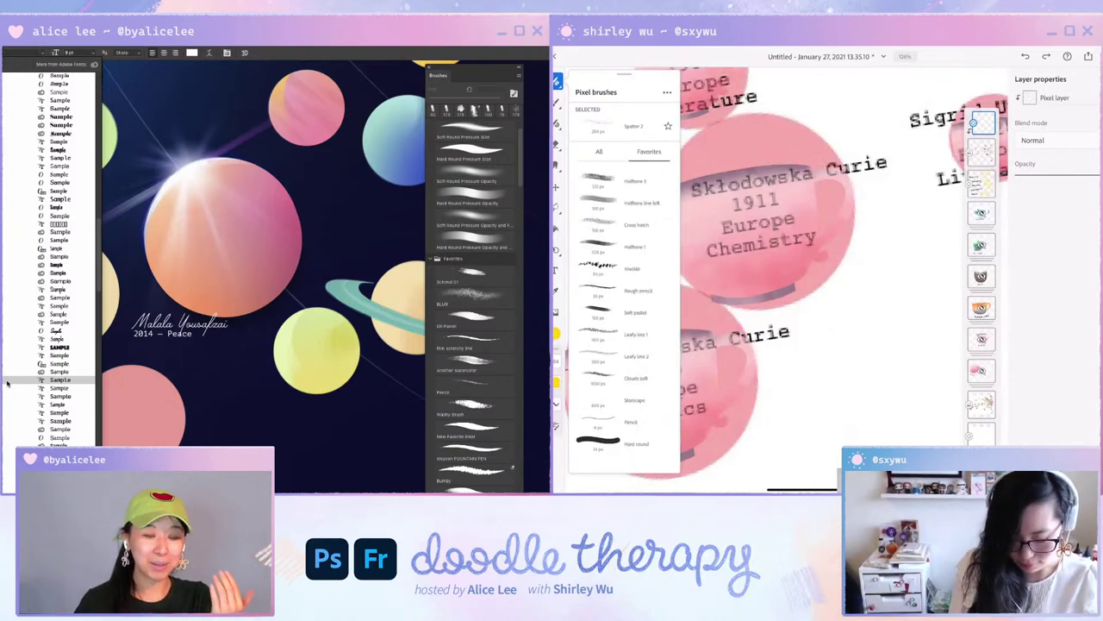
click(624, 291)
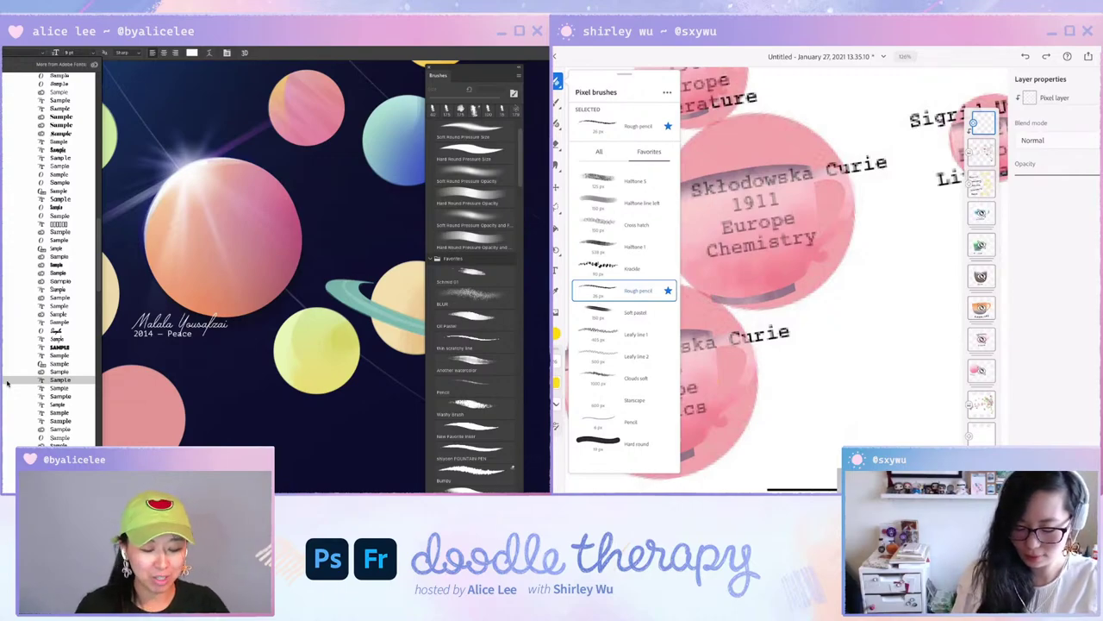
scroll(775, 274, up, 3)
click(557, 81)
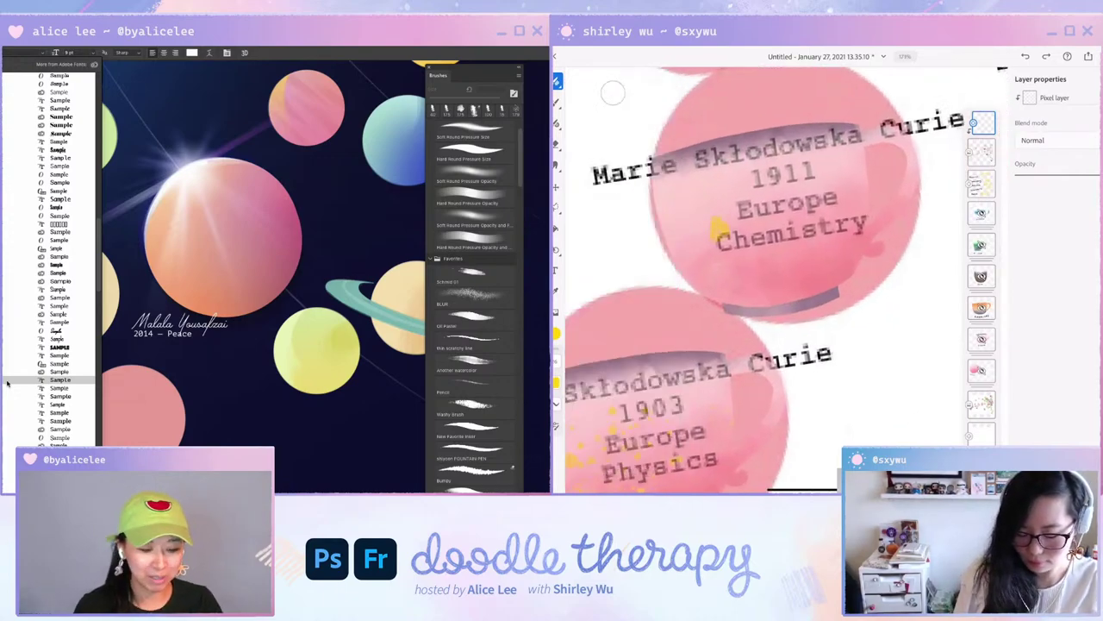
Undo the yellow mark on the 1911 Chemistry mug and try sketching small yellow triangle outlines there.
key(ctrl+z)
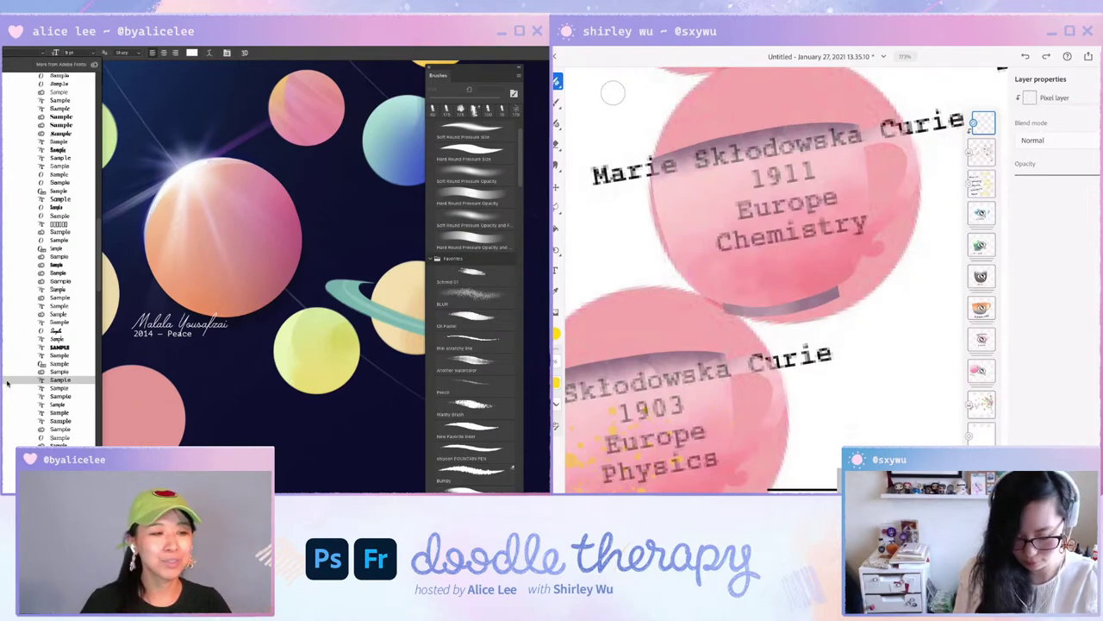
click(556, 362)
click(556, 333)
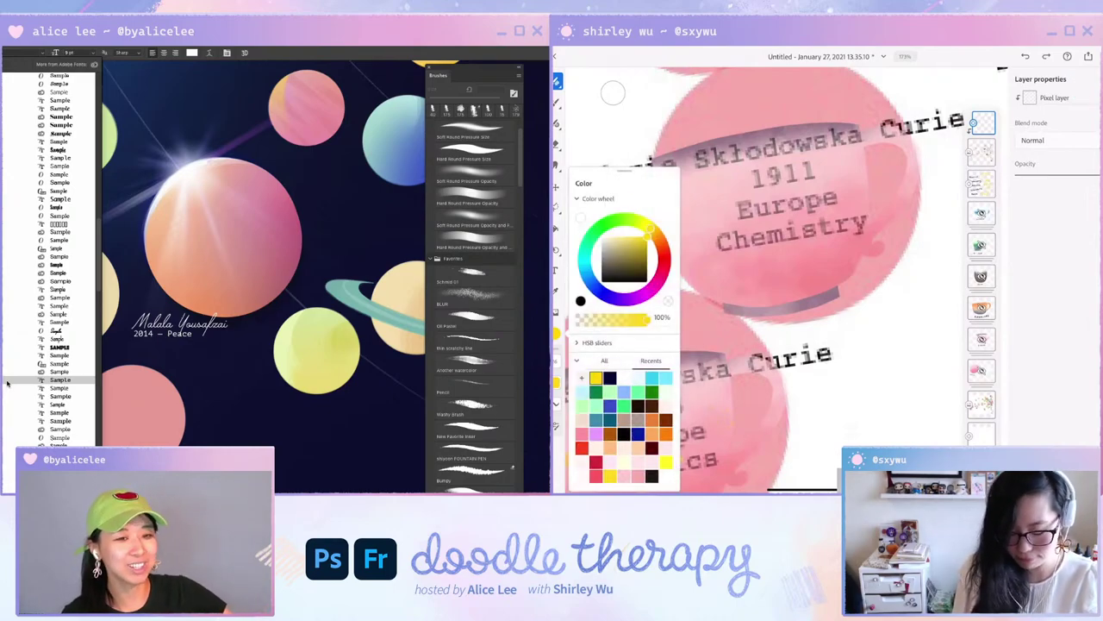
click(557, 334)
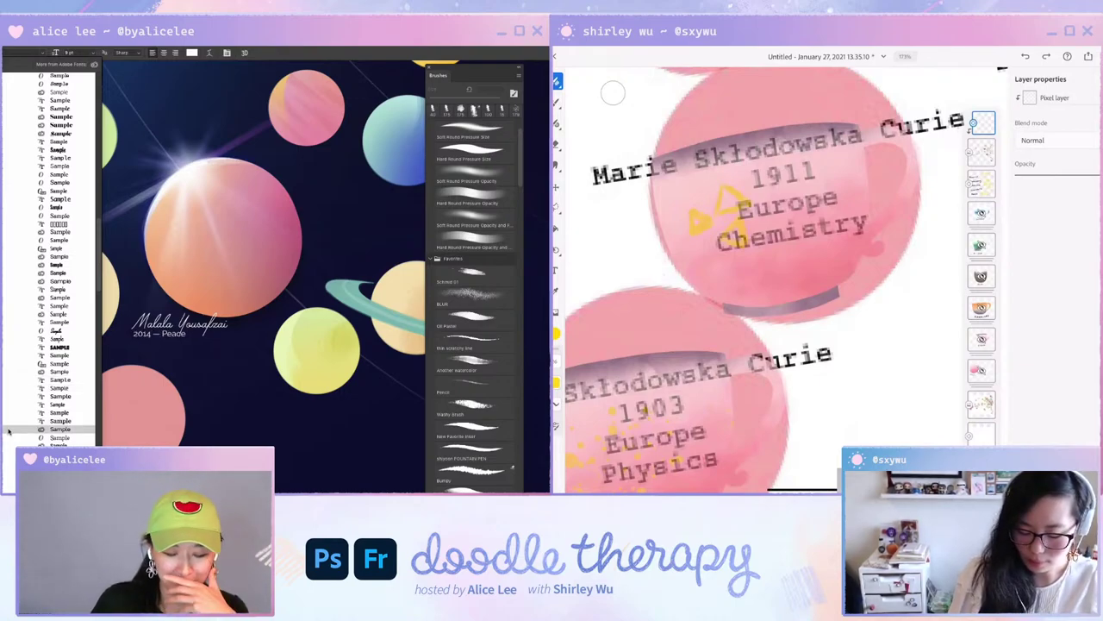
In Photoshop, preview more fonts on the "2014 — Peace" line and apply Proxima Nova Bold.
scroll(9, 431, down, 5)
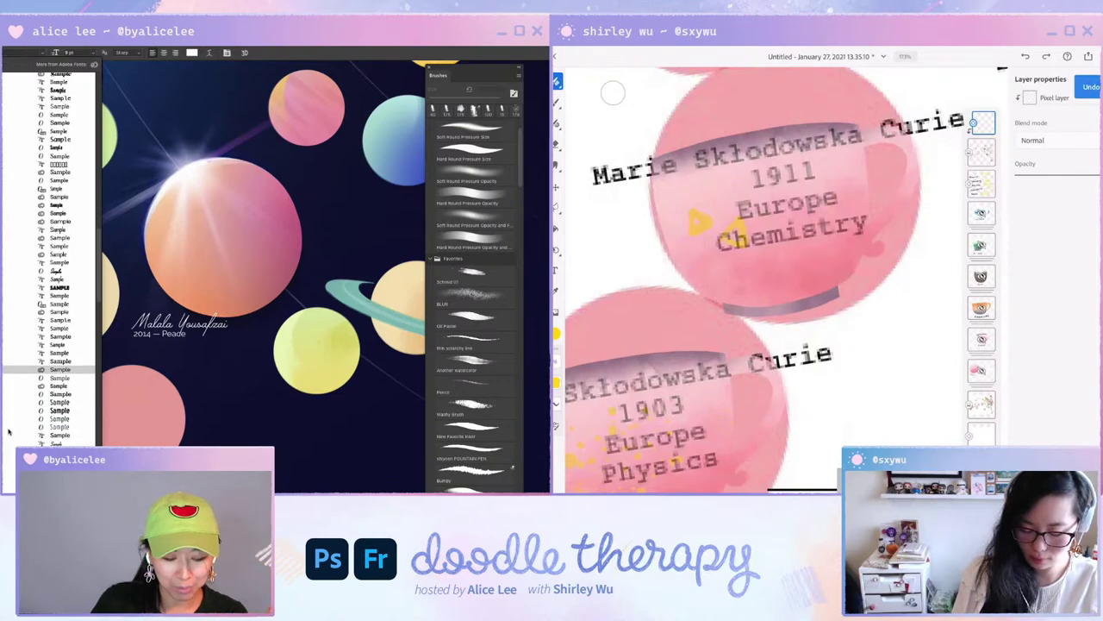
scroll(8, 431, down, 1)
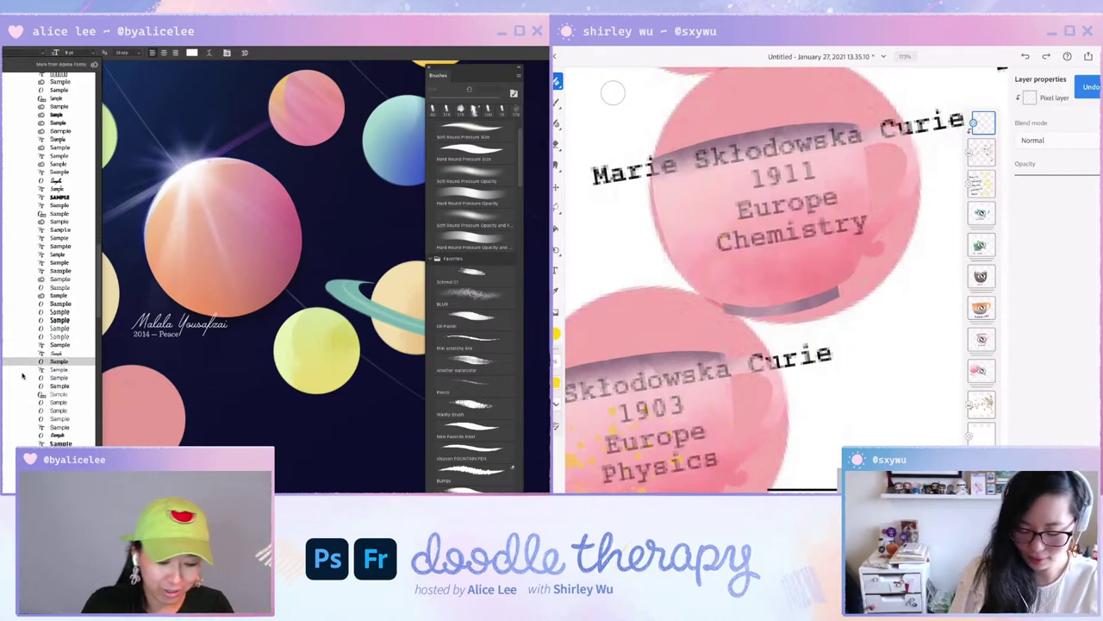
scroll(15, 398, down, 1)
scroll(15, 398, down, 4)
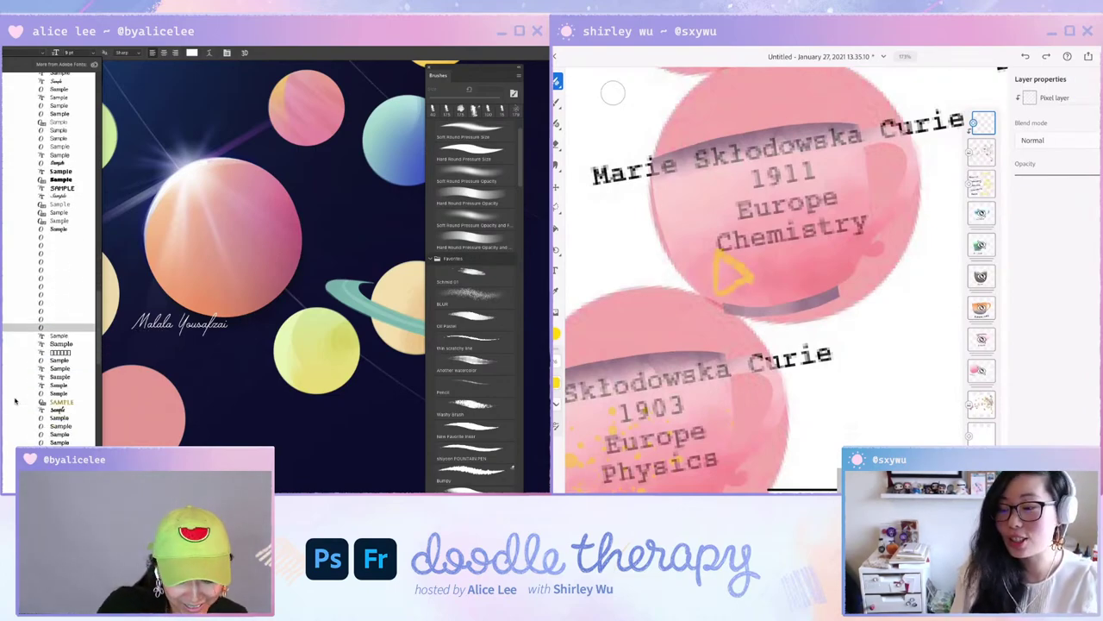
scroll(15, 400, down, 4)
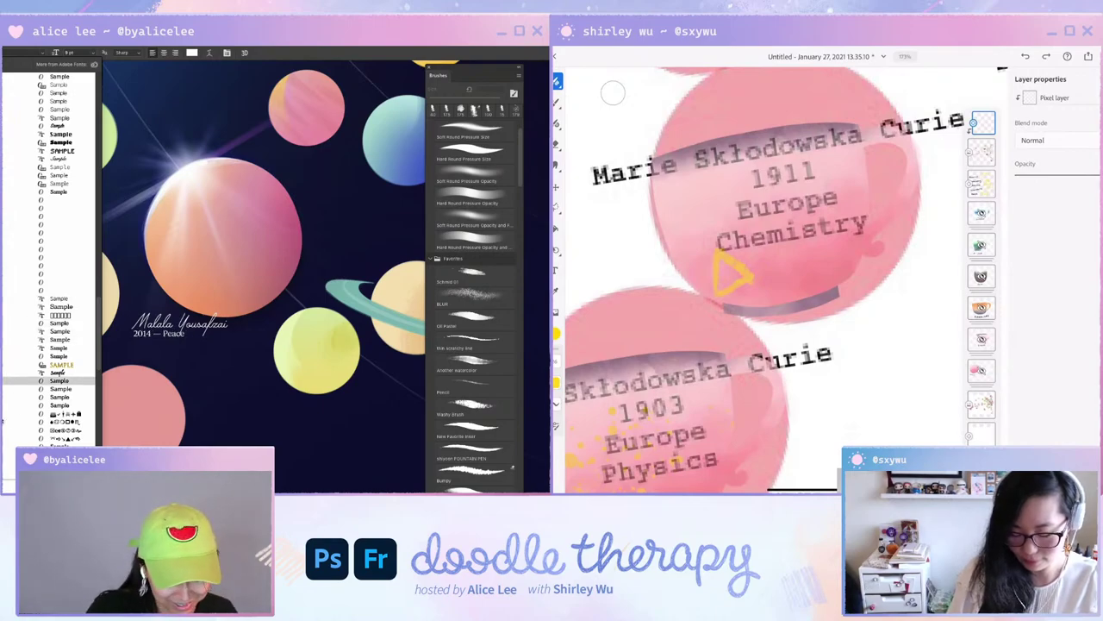
text(br)
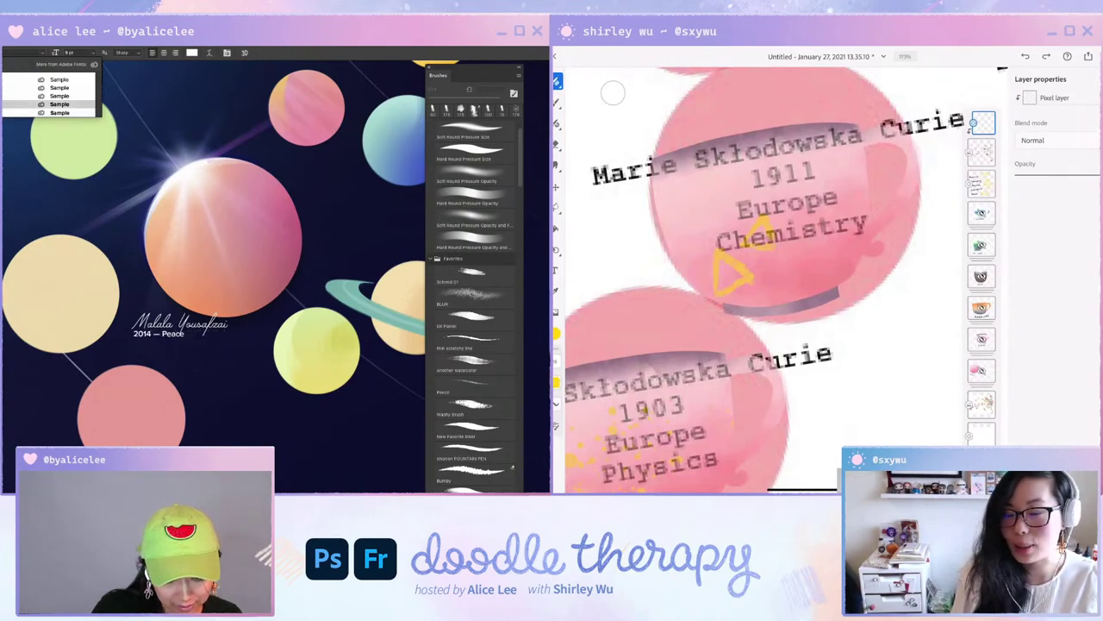
key(Return)
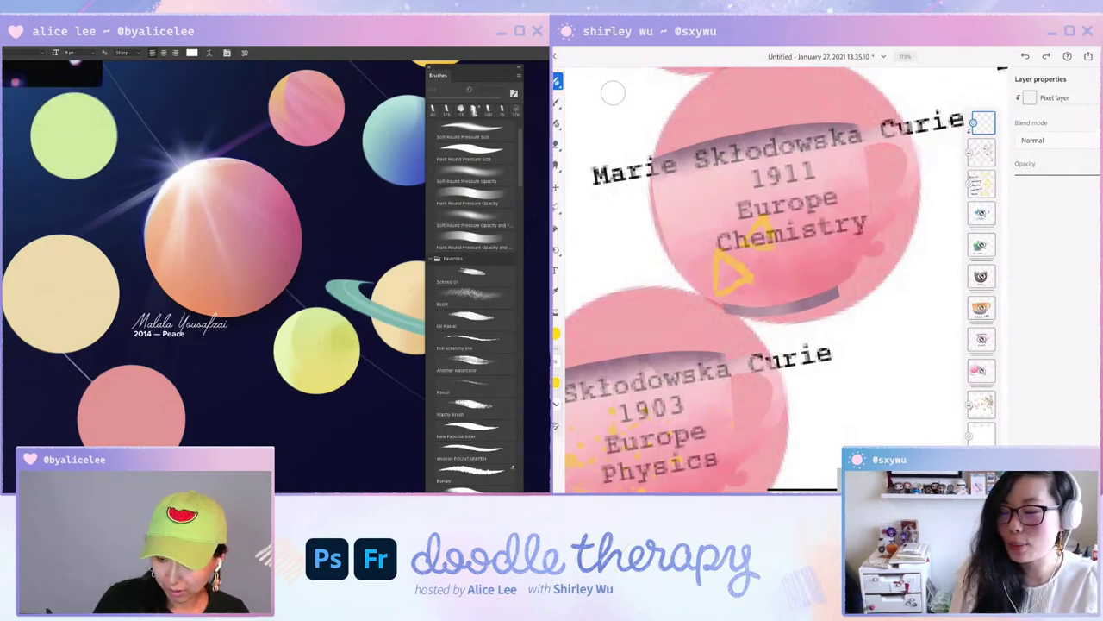
Set the "2014 — Peace" line in all caps with a tracking of 200.
click(549, 91)
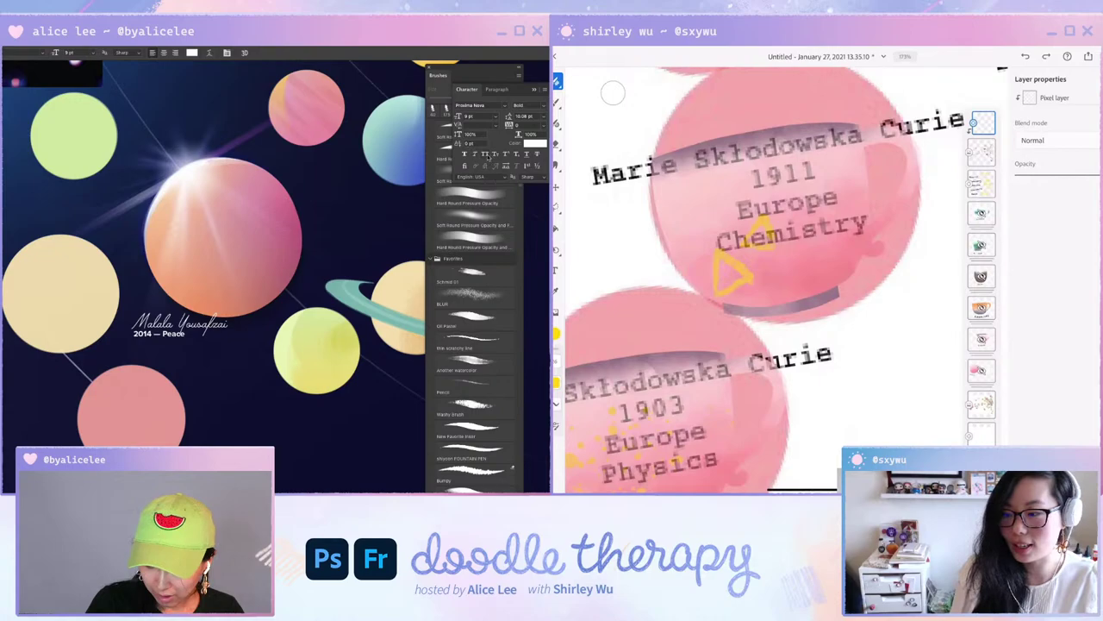
click(486, 154)
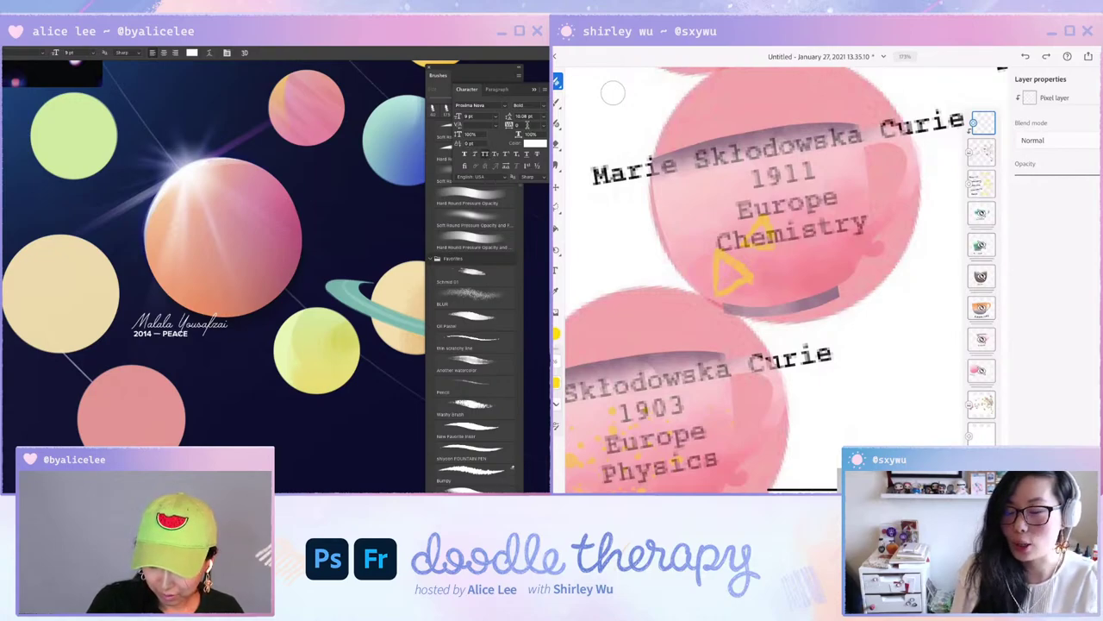
text(200)
key(Return)
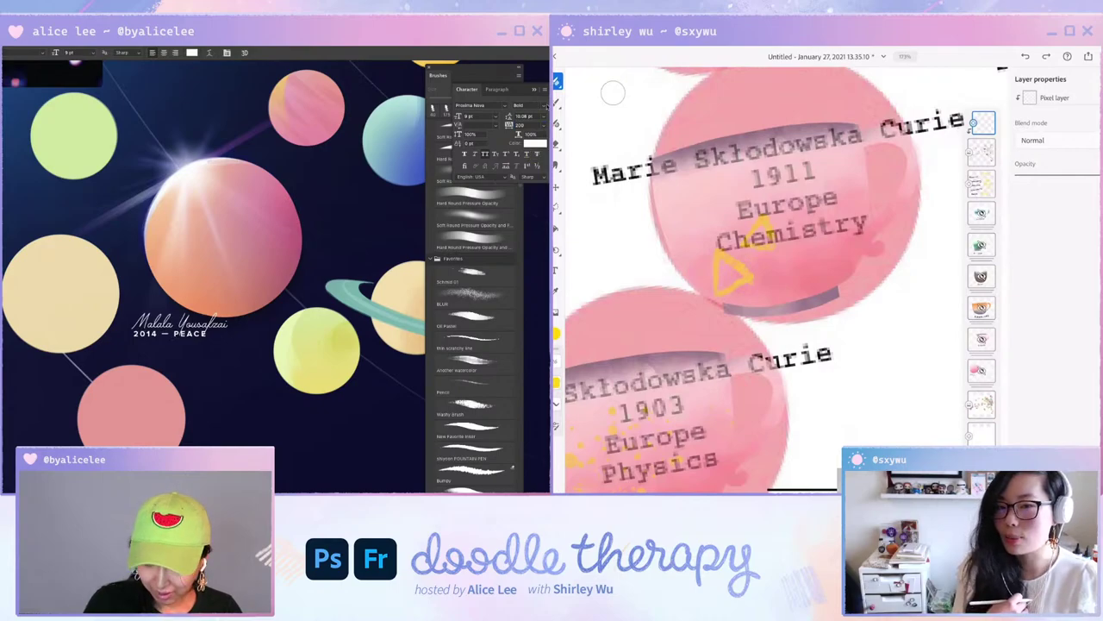
Scale the "2014 — PEACE" line down to about 6 pt and set its weight to Medium.
click(535, 104)
click(527, 102)
key(super+t)
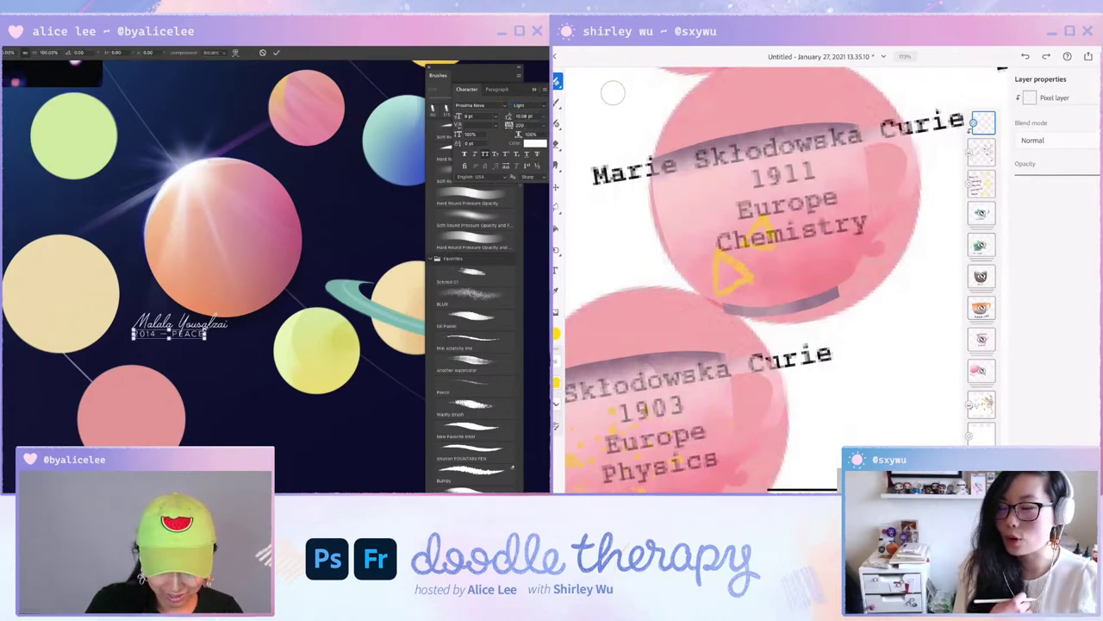
drag(207, 330, 183, 332)
key(Return)
click(540, 104)
click(525, 114)
Enlarge the "Malala Yousafzai" script lettering to about 24.5 pt above the prize line and review the composition.
key(v)
drag(216, 329, 247, 333)
key(super+t)
key(Return)
key(ctrl+minus)
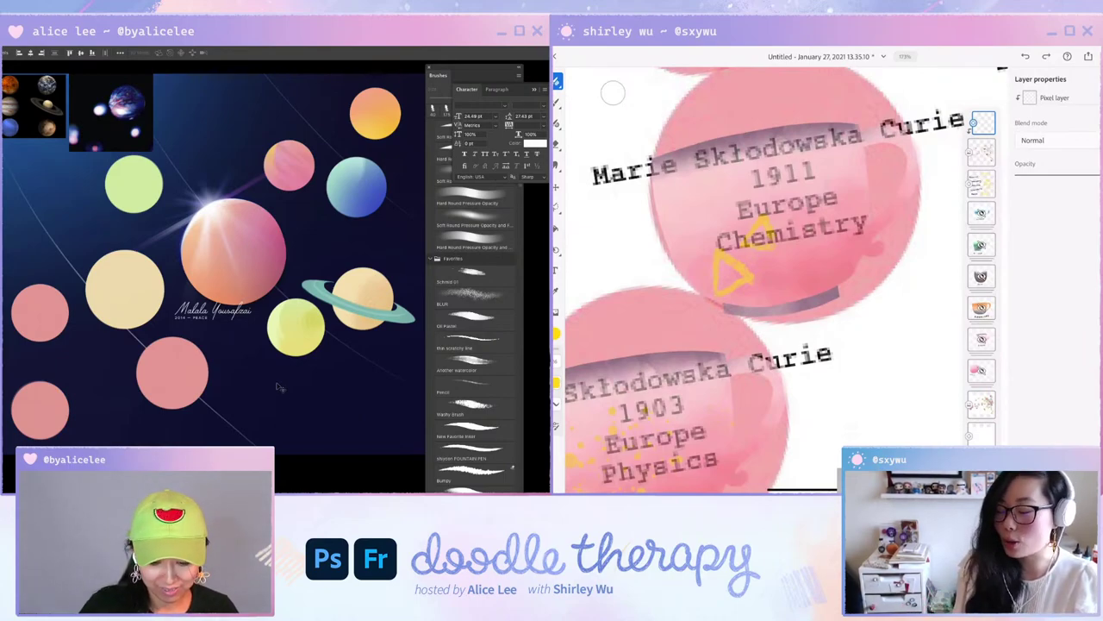
key(ctrl+plus)
click(233, 333)
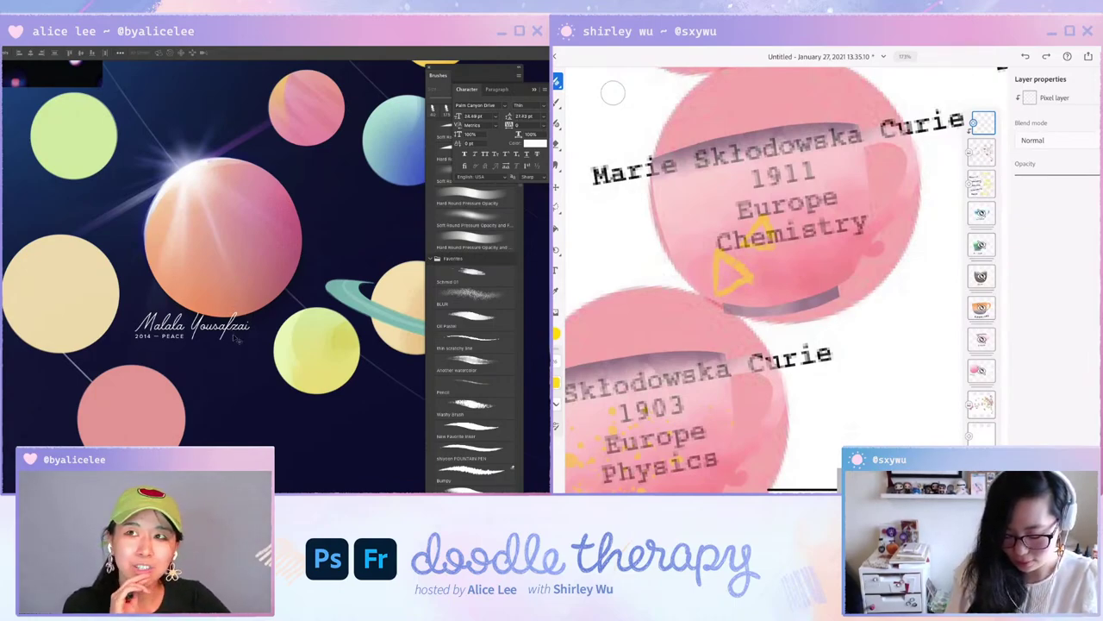
In Fresco, try sketching another yellow triangle on the 1911 Europe Chemistry mug and undo it.
key(ctrl+z)
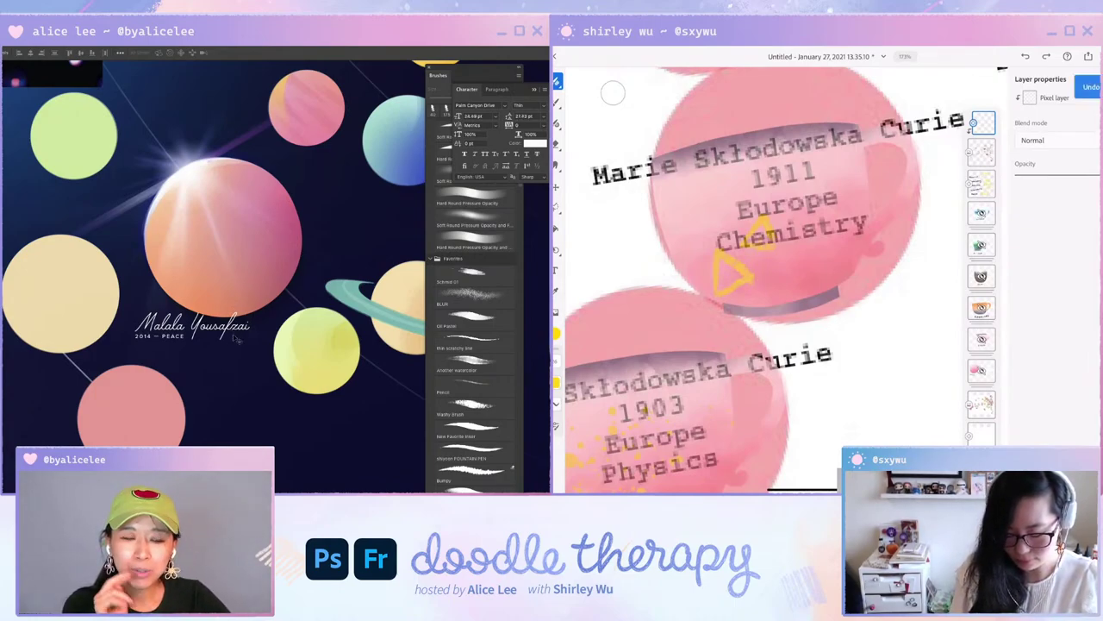
drag(814, 236, 779, 293)
key(ctrl+z)
key(ctrl+z)
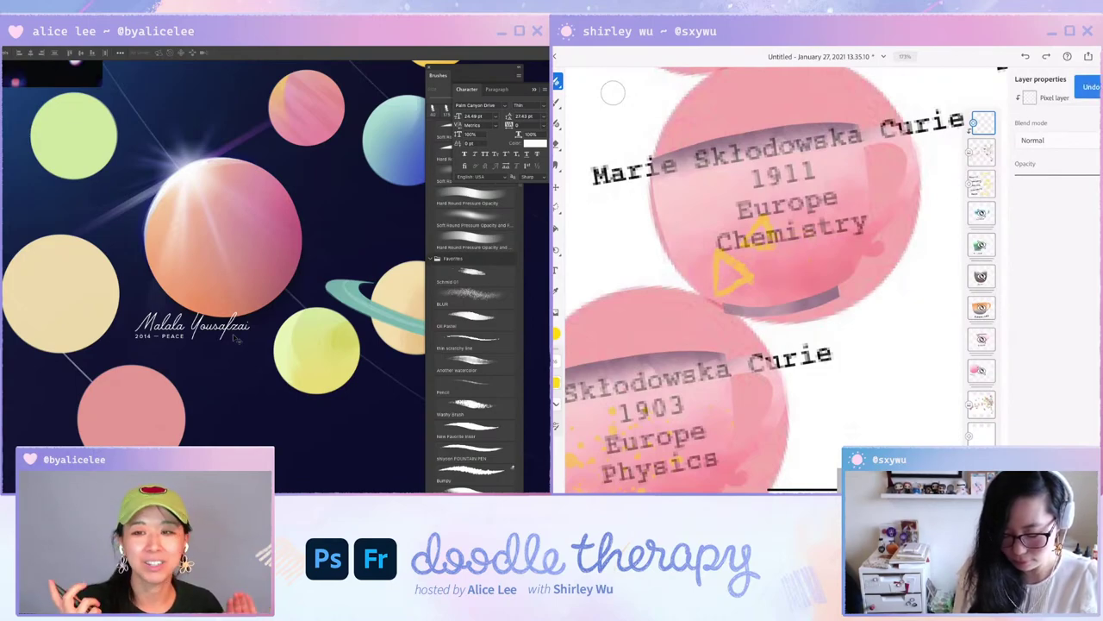
In Fresco, add more yellow triangle outlines across the lower half of the 1911 Europe Chemistry mug.
scroll(767, 278, down, 5)
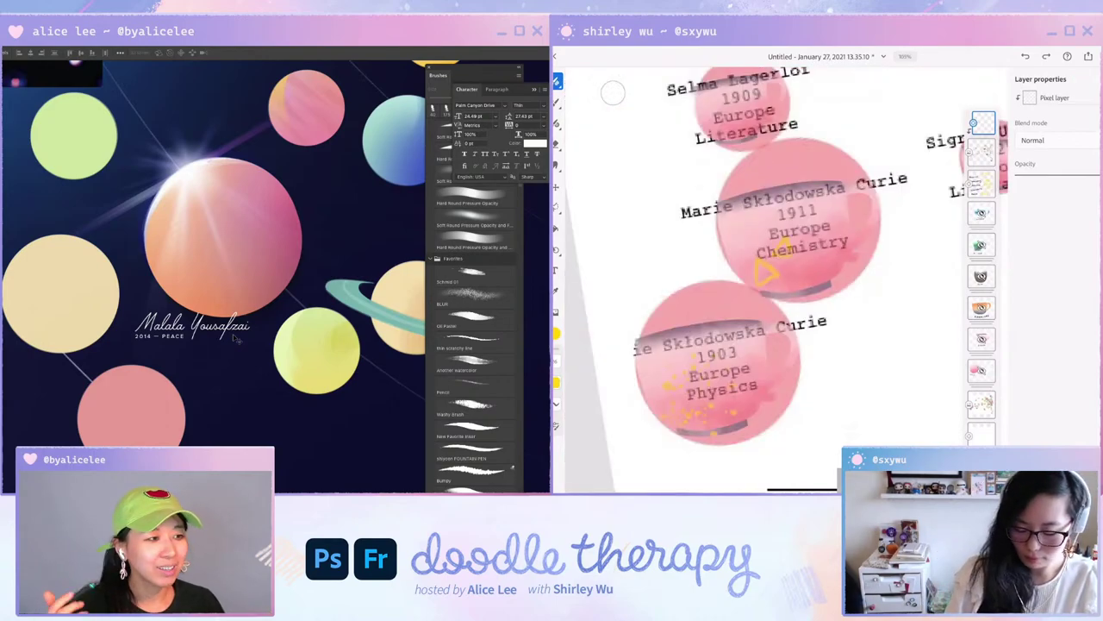
click(535, 89)
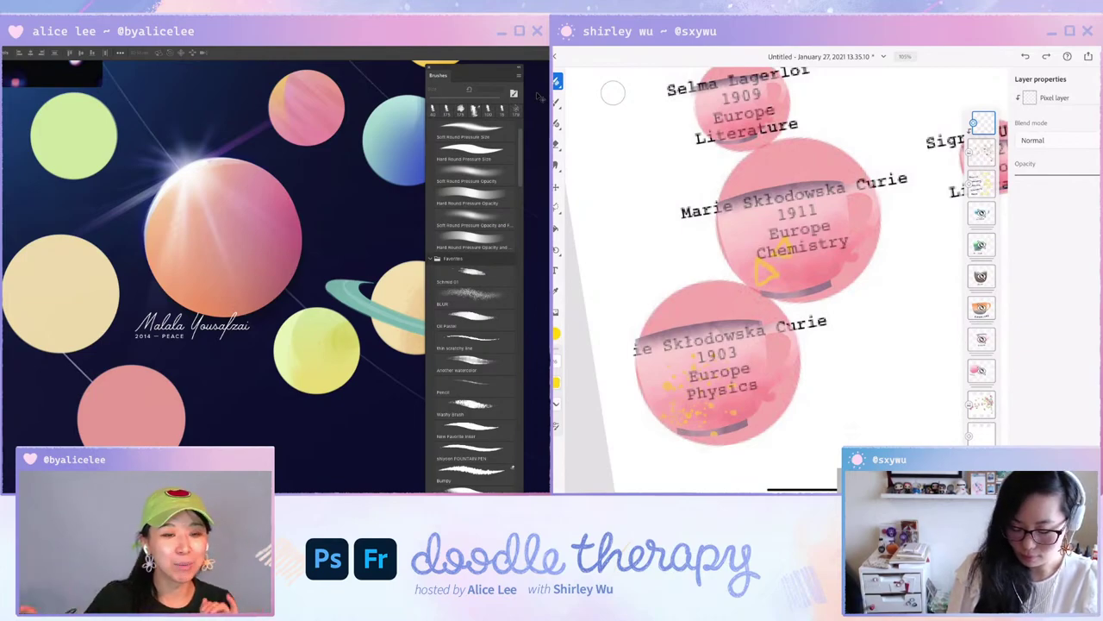
drag(782, 268, 834, 254)
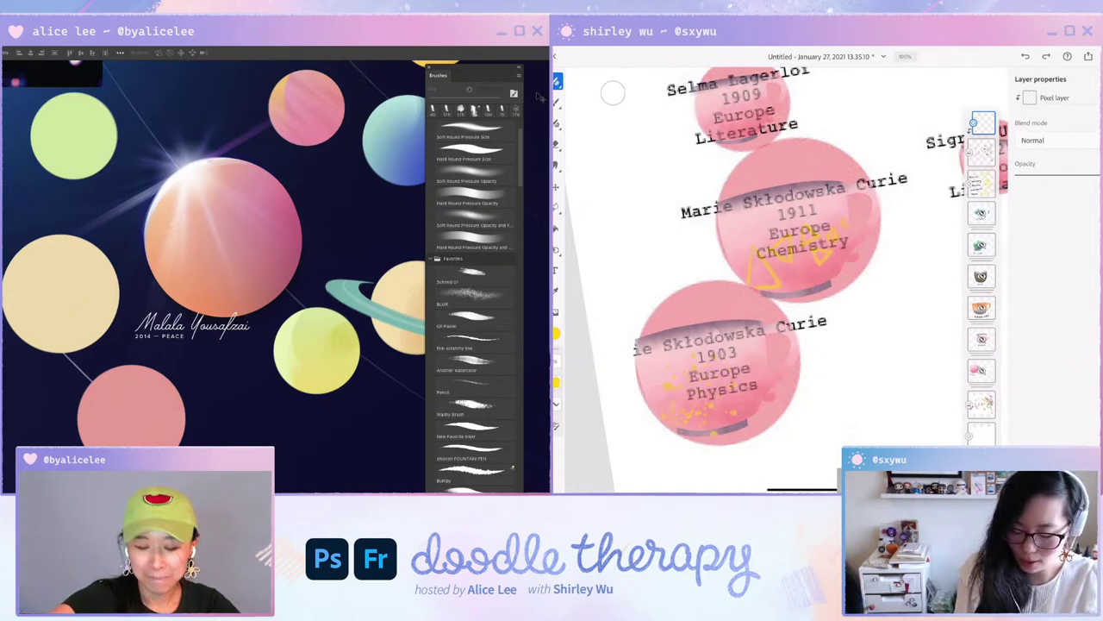
In Photoshop, show the labelled reference circles and copy the "Malala Yousafzai" lettering below the 2015 Medicine planet, retyped as "Tu Youyou".
click(544, 328)
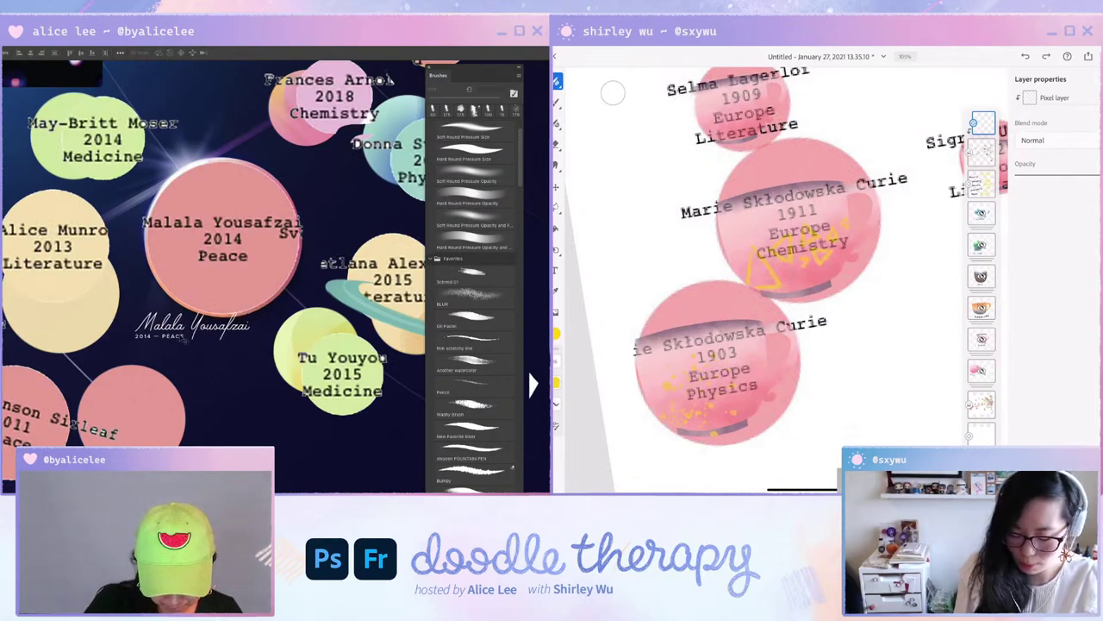
drag(179, 340, 333, 433)
double_click(334, 431)
key(ctrl+a)
text(Tu Youyou)
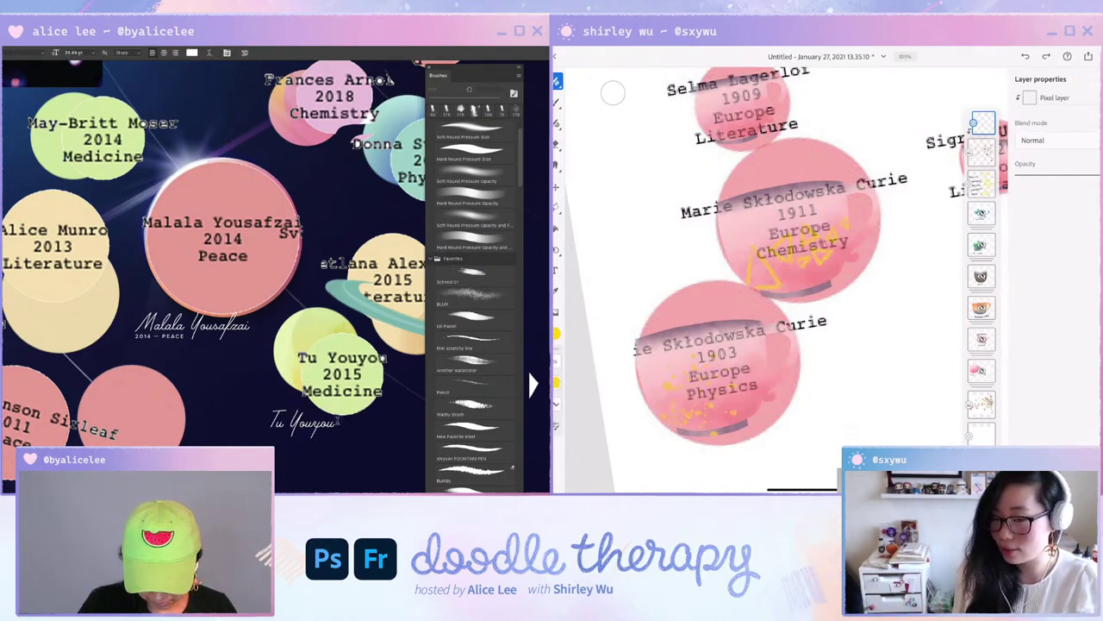
key(ctrl+Return)
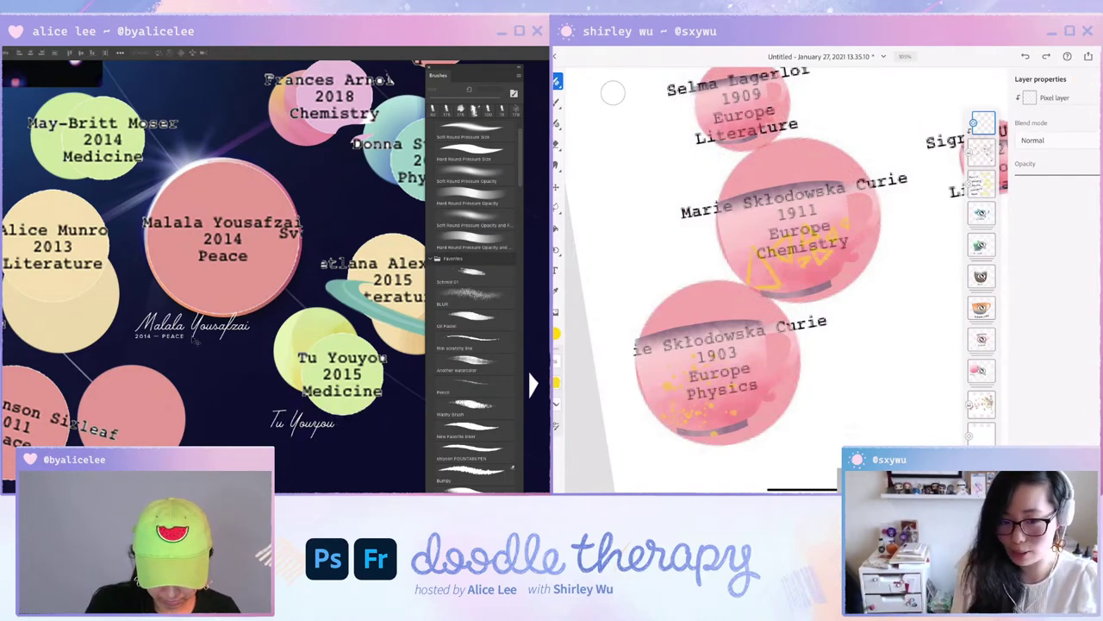
Copy the "2014 — PEACE" line beneath the "Tu Youyou" lettering and retype it as "2015 — MEDICINE".
drag(178, 337, 328, 449)
key(t)
key(ctrl+a)
text(2015 — MEDICINE)
key(ctrl+Return)
Move the 2015 Medicine line to the left of "Tu Youyou", right-align it, and break it into two lines without the dash.
key(v)
mouse_move(327, 451)
mouse_down()
mouse_move(321, 438)
mouse_move(338, 437)
mouse_move(349, 412)
mouse_move(326, 433)
mouse_move(314, 382)
mouse_move(304, 401)
mouse_move(260, 415)
mouse_up()
key(Return)
click(175, 54)
drag(240, 425, 263, 430)
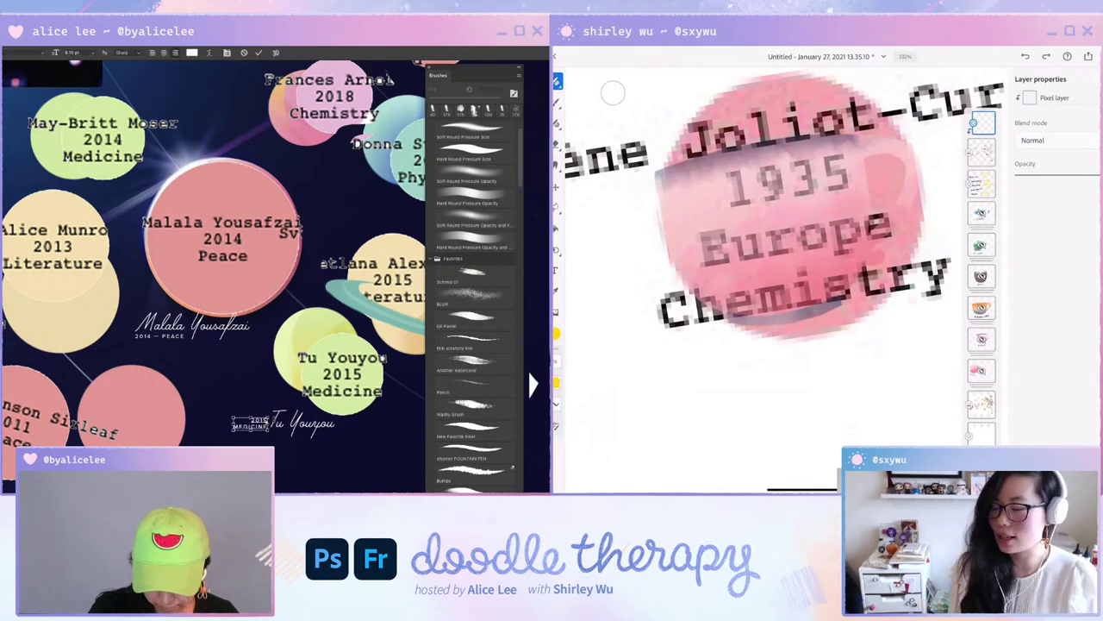
key(ctrl+Return)
key(v)
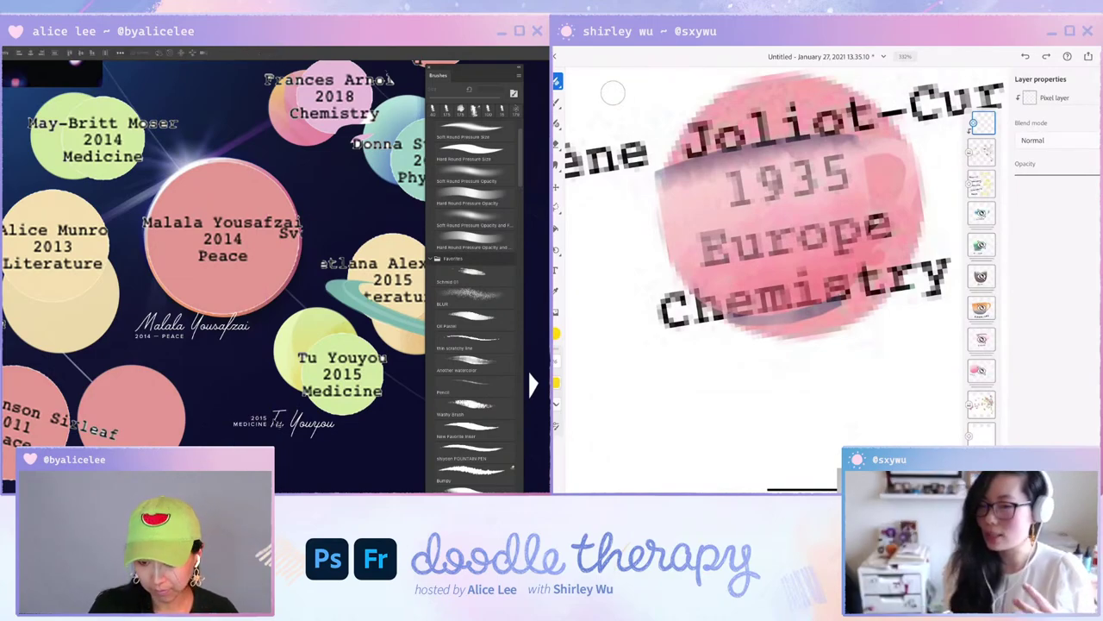
Move the Brushes panel aside and adjust the line spacing of the two-line "2015 MEDICINE" label.
click(548, 92)
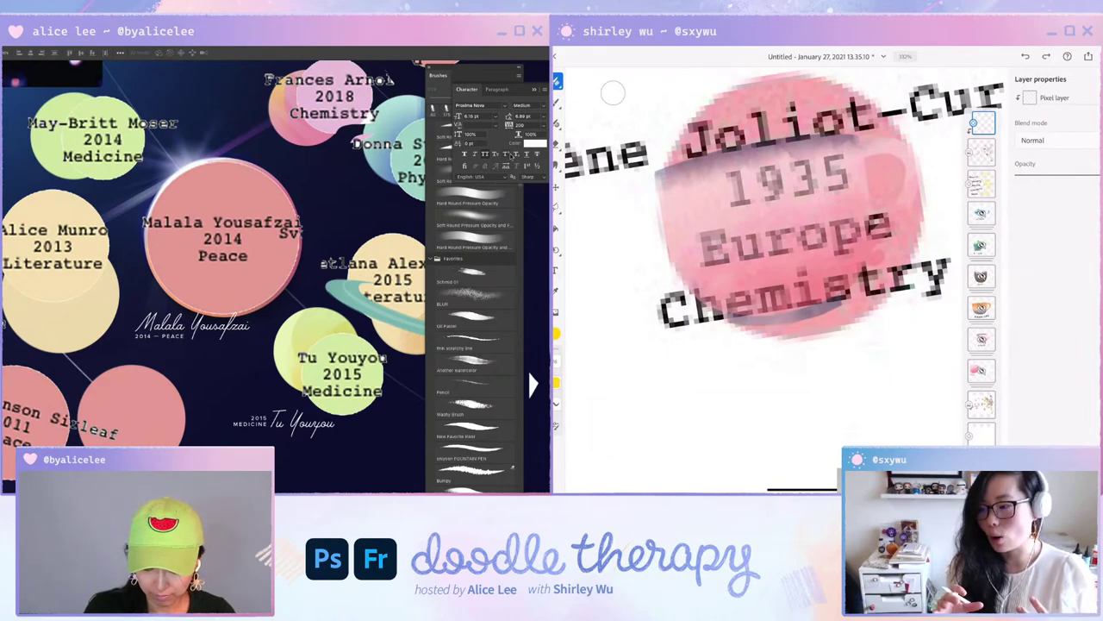
key(super+Tab)
key(super+Tab)
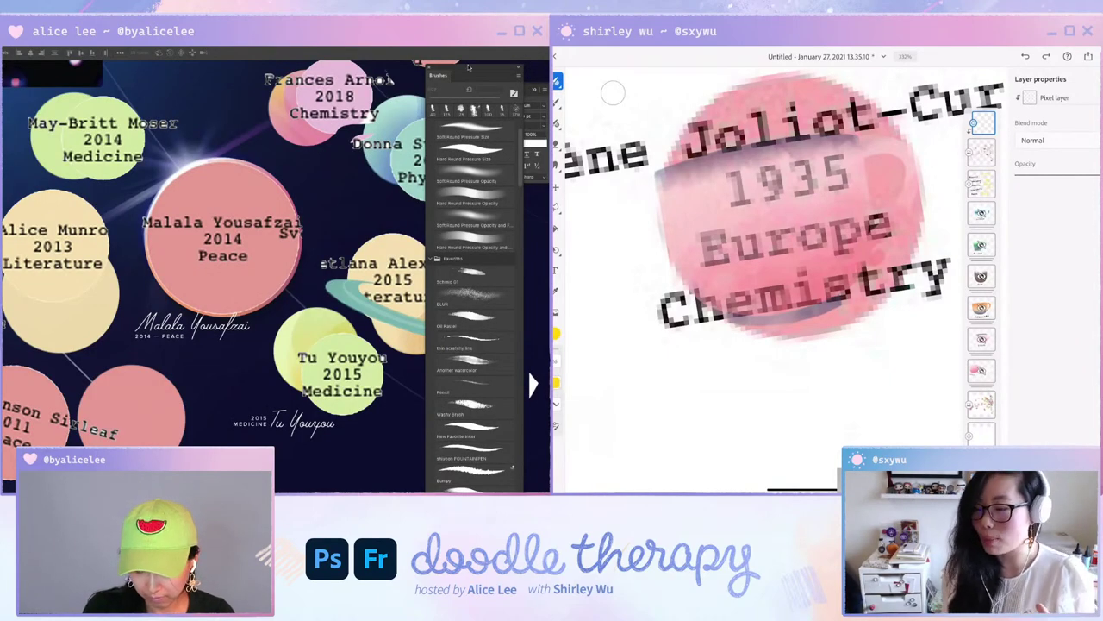
drag(470, 68, 450, 60)
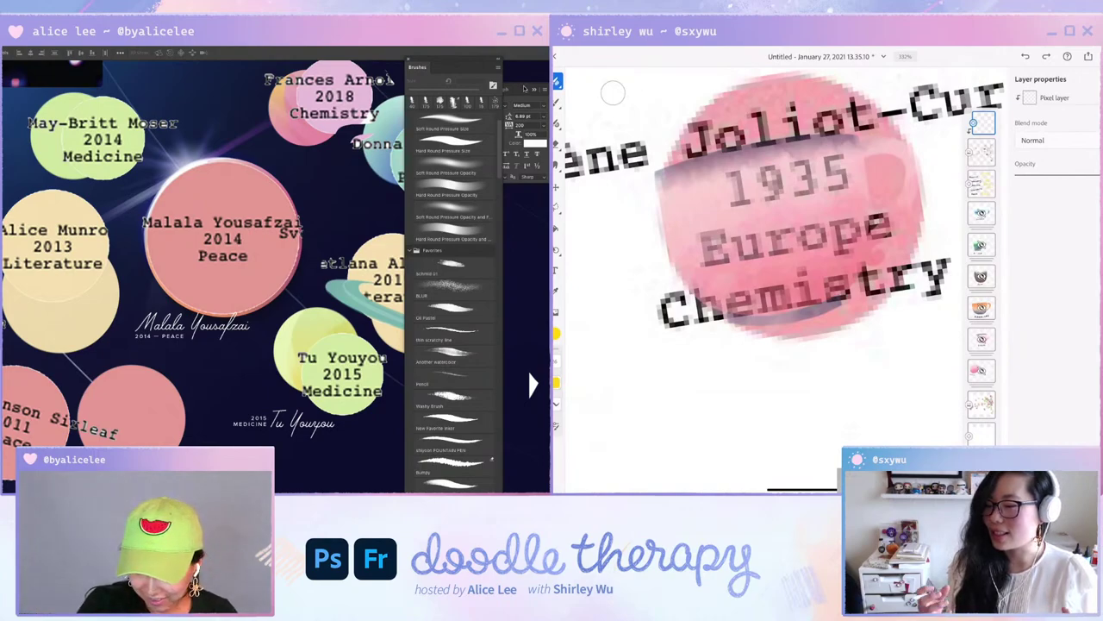
click(524, 89)
click(545, 119)
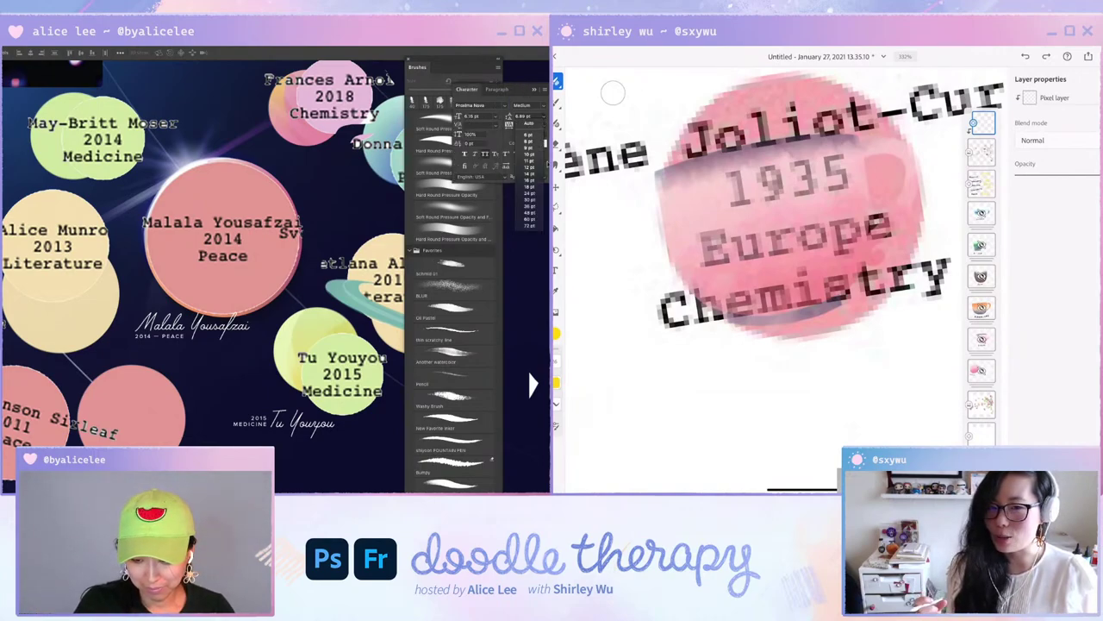
click(527, 144)
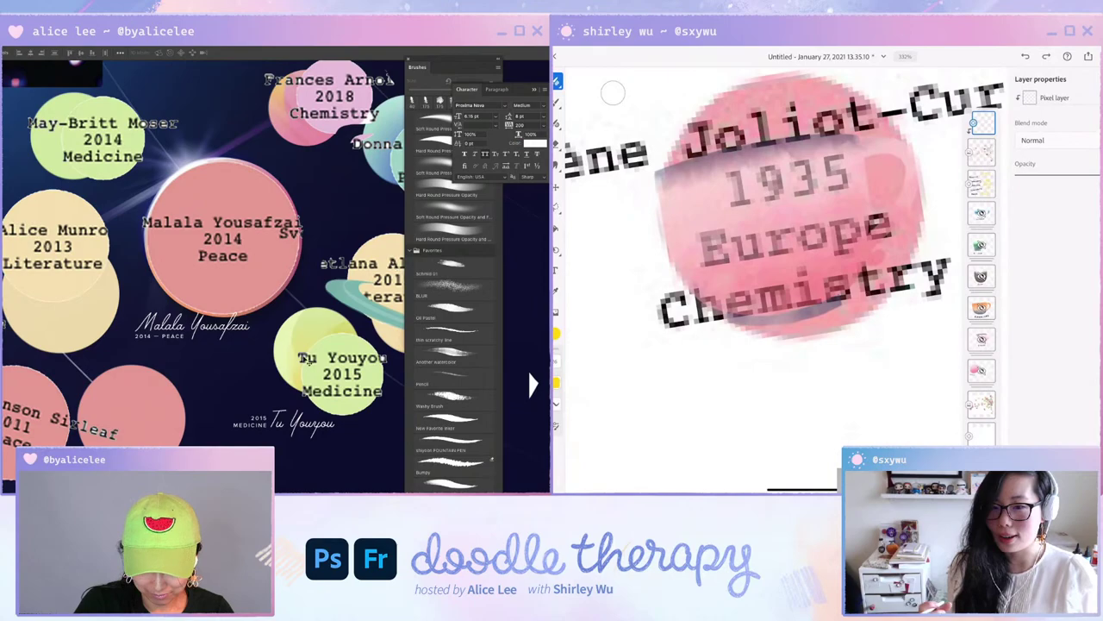
Move the "Malala Yousafzai" lettering with its prize line below the "Tu Youyou" label for comparison.
click(292, 413)
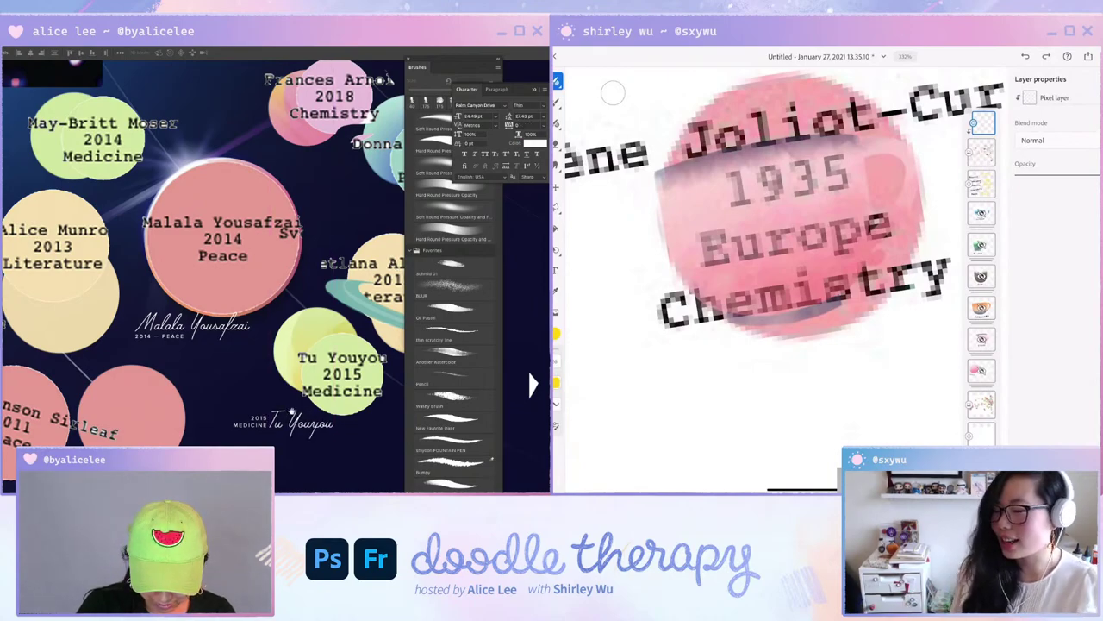
scroll(292, 413, down, 2)
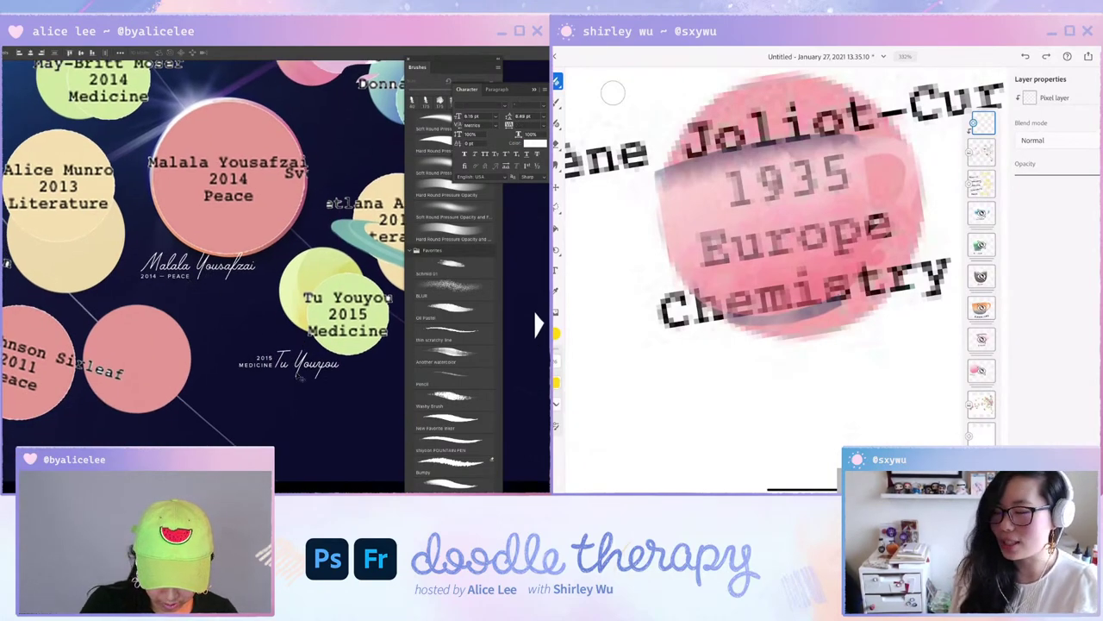
drag(247, 271, 300, 414)
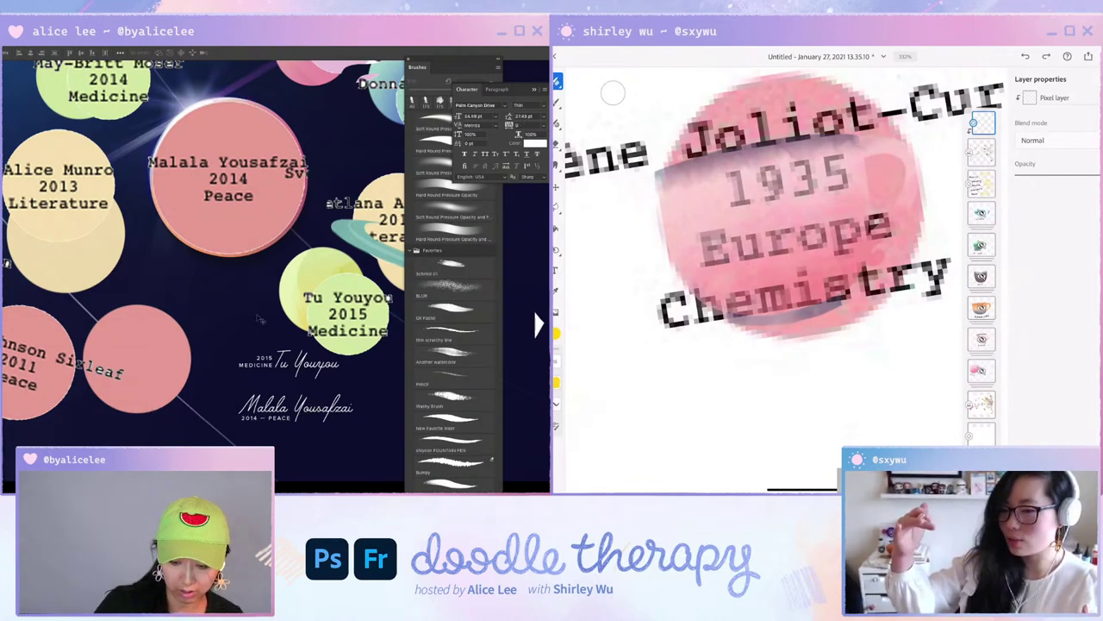
key(t)
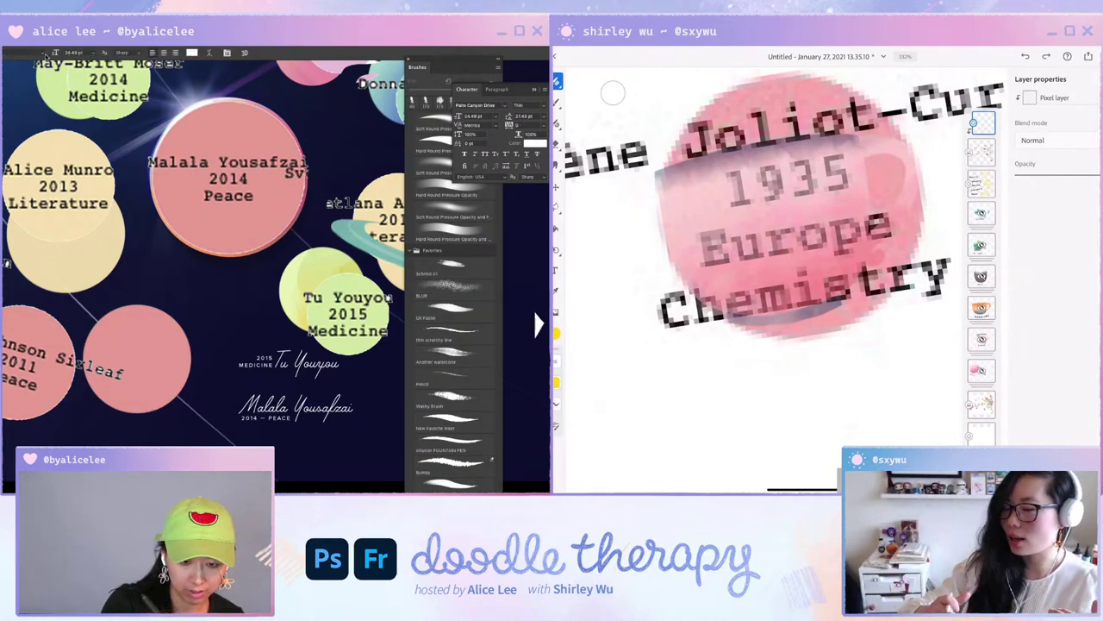
click(44, 55)
click(32, 61)
key(v)
key(ctrl+z)
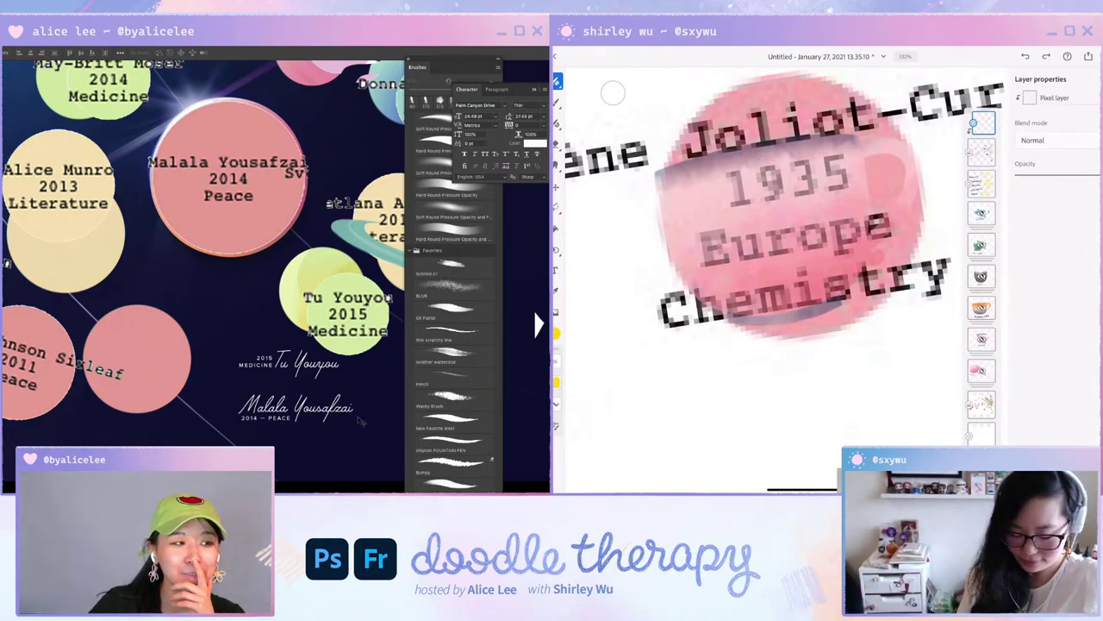
In Fresco, sketch small yellow triangles over the middle of the 1935 Europe Chemistry mug.
drag(689, 233, 764, 200)
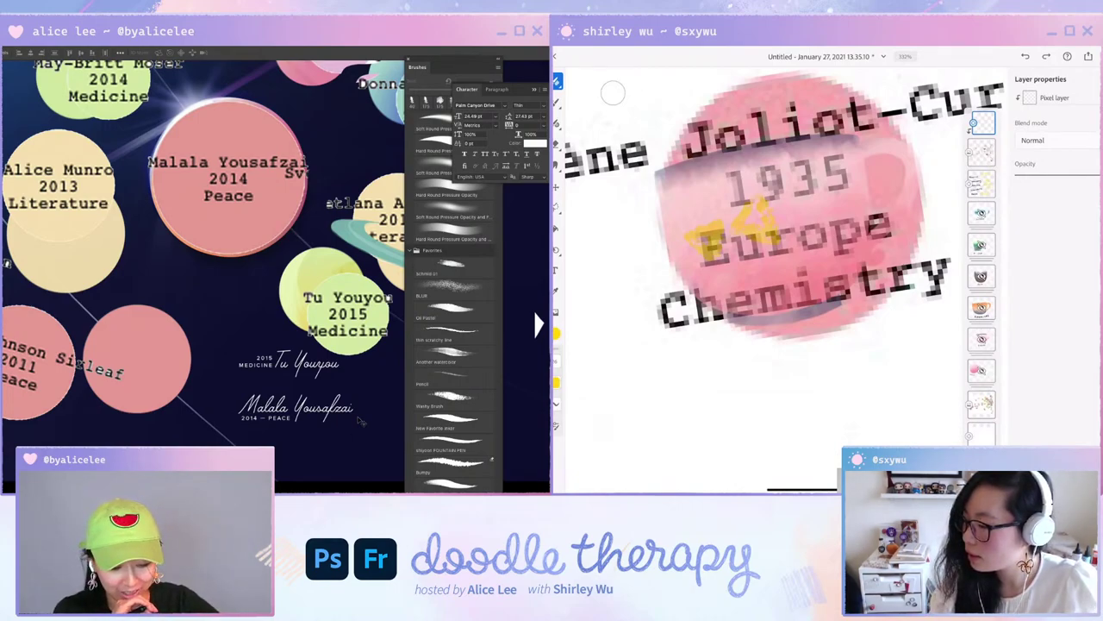
scroll(345, 415, down, 2)
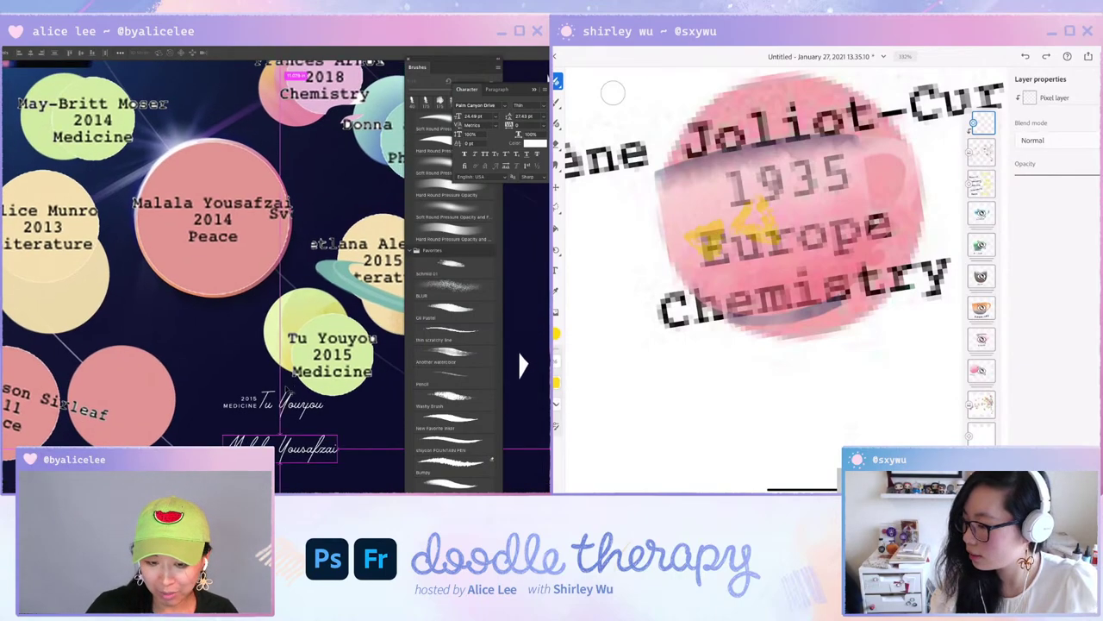
drag(314, 393, 274, 424)
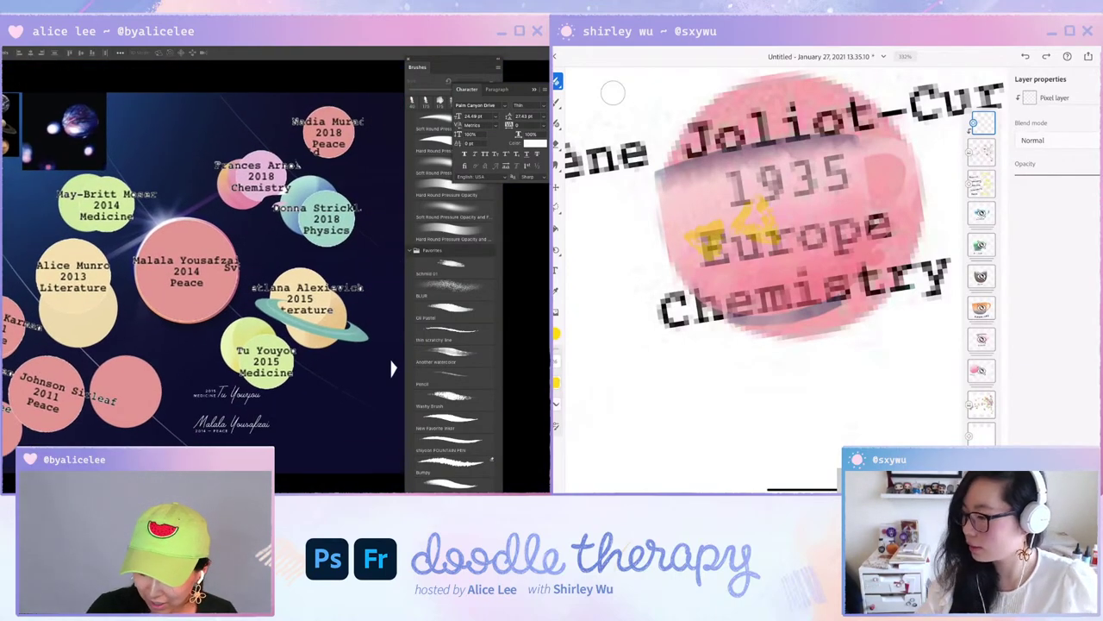
In Photoshop, hide the reference circles and names covering the planets, and focus on the two handwritten name labels.
click(548, 377)
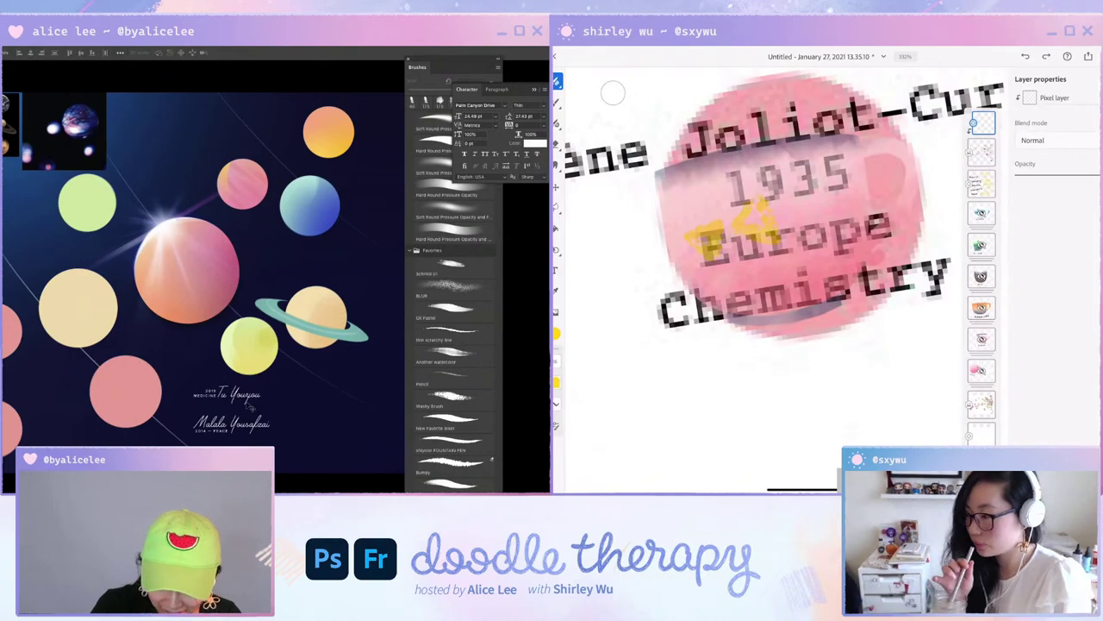
click(548, 377)
click(547, 376)
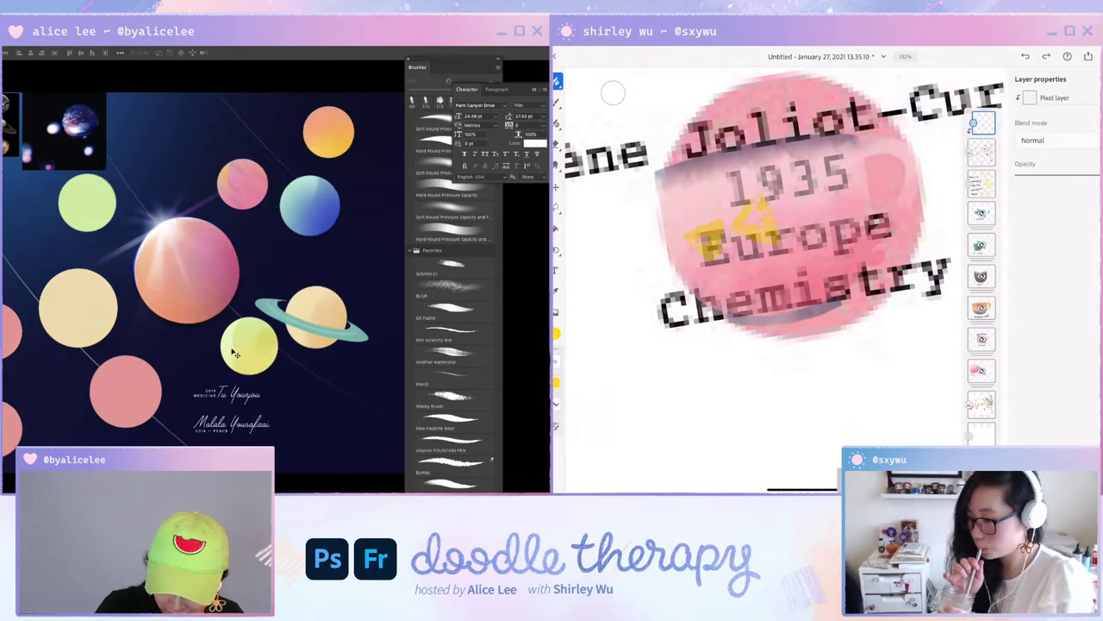
shift+click(240, 398)
drag(258, 398, 282, 313)
scroll(284, 316, up, 5)
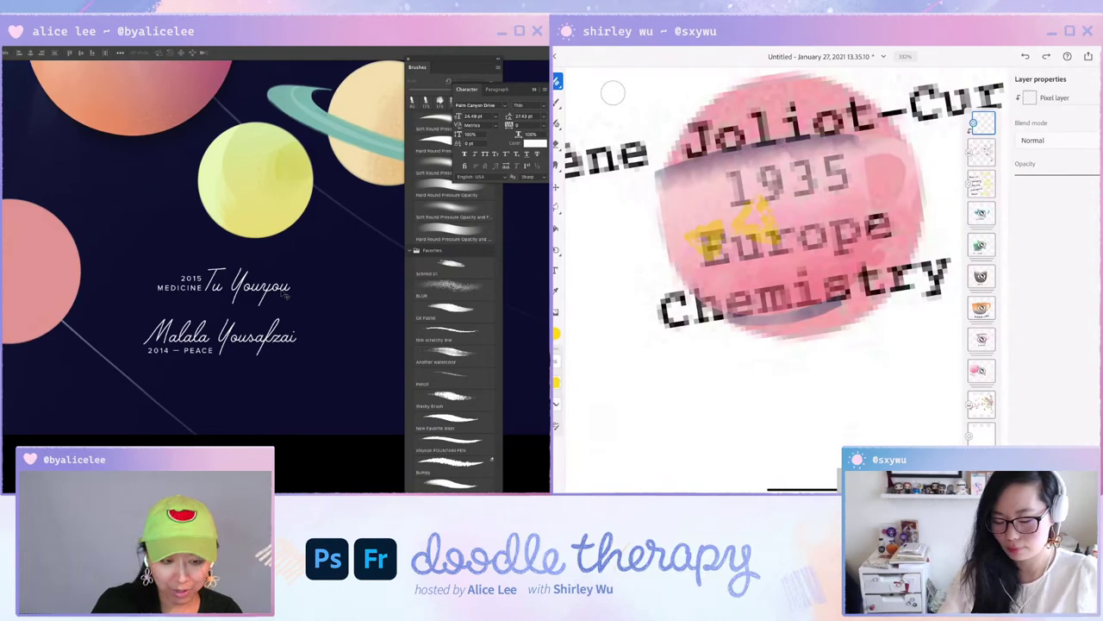
In Fresco, paint two more small yellow triangles on the 1935 Europe Chemistry mug.
key(t)
mouse_move(764, 268)
mouse_down()
mouse_move(786, 256)
mouse_move(792, 267)
mouse_move(747, 271)
mouse_up()
scroll(764, 259, down, 5)
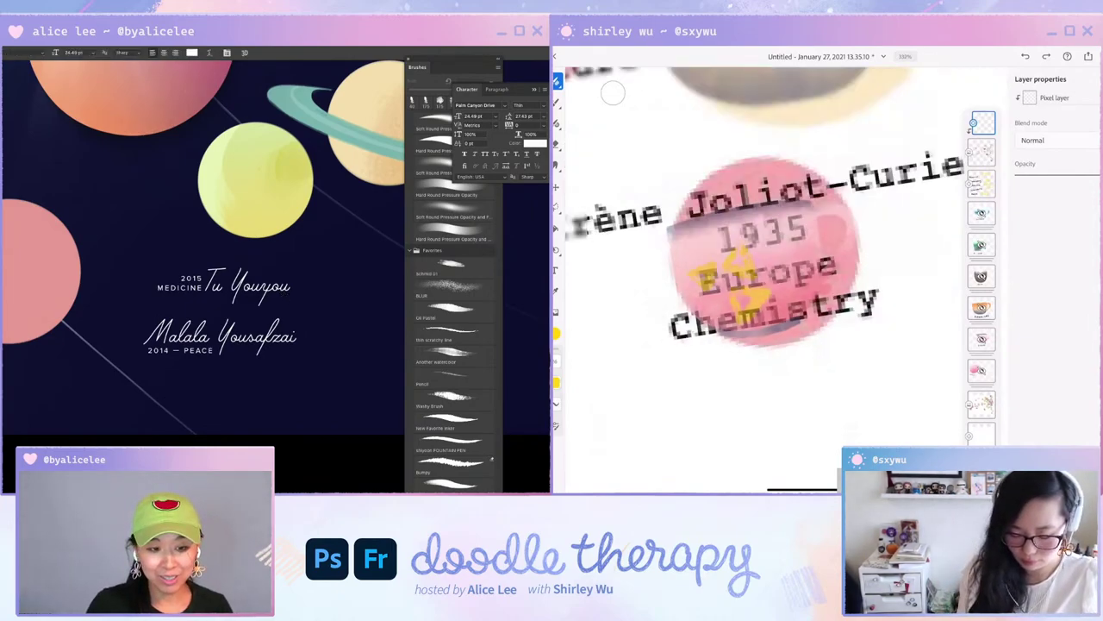
scroll(611, 92, up, 5)
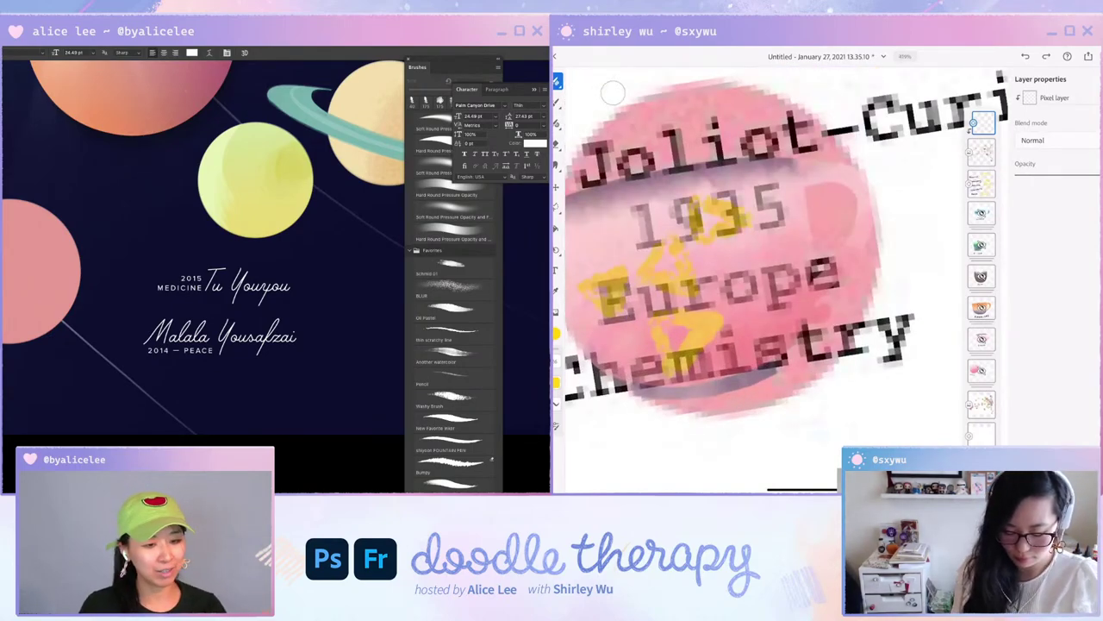
scroll(613, 92, down, 4)
scroll(613, 93, up, 2)
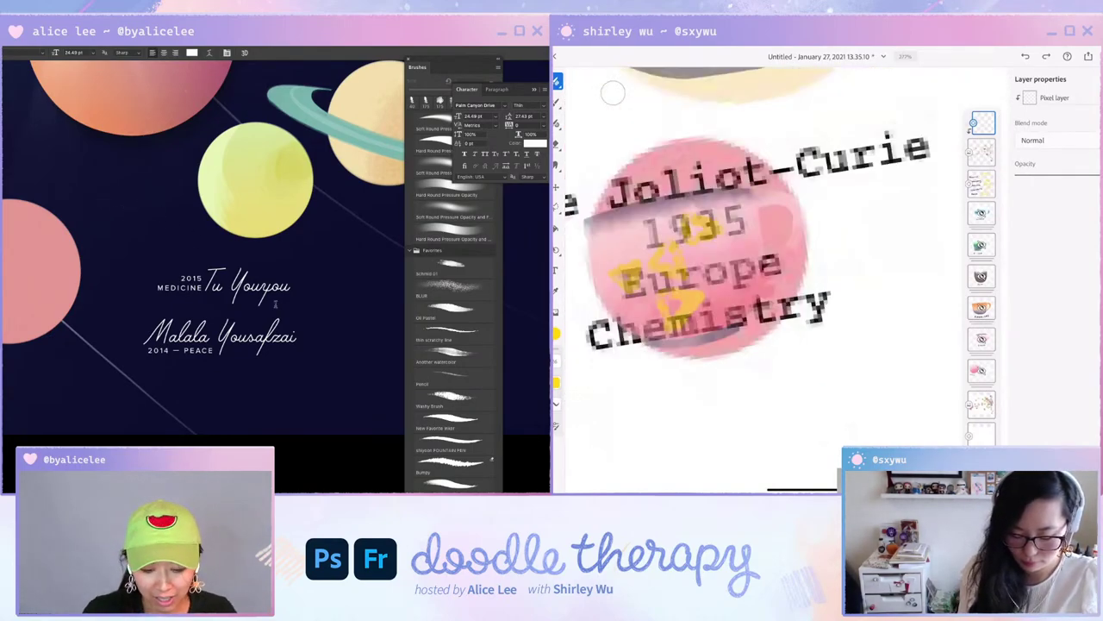
Raise the mug image layer to full opacity and return to the pixel layer holding the yellow triangles.
key(v)
scroll(612, 93, down, 3)
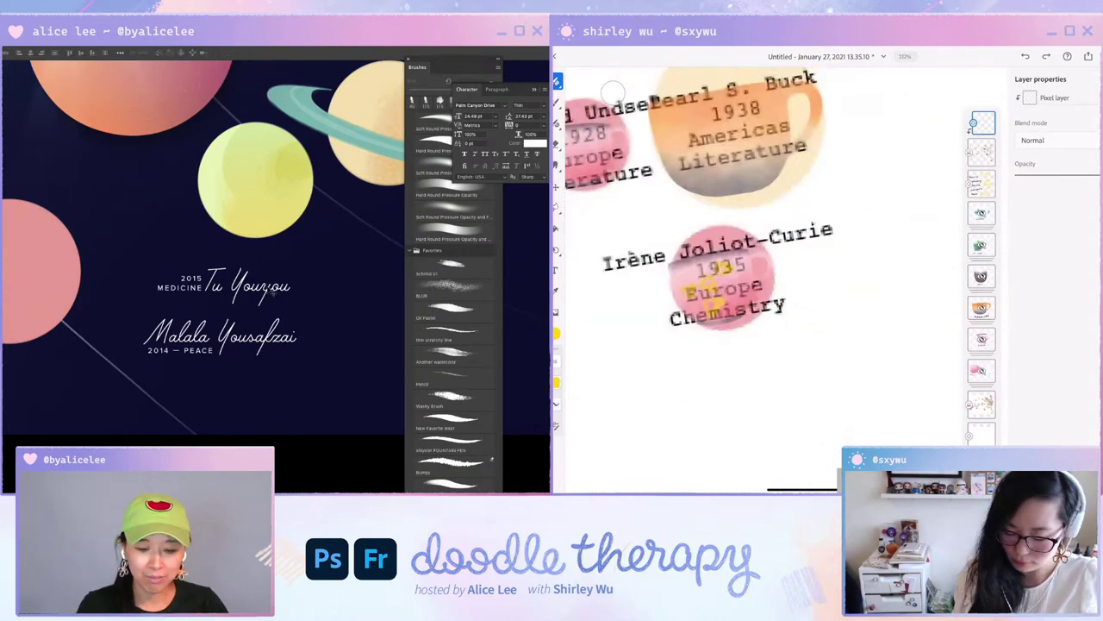
click(981, 153)
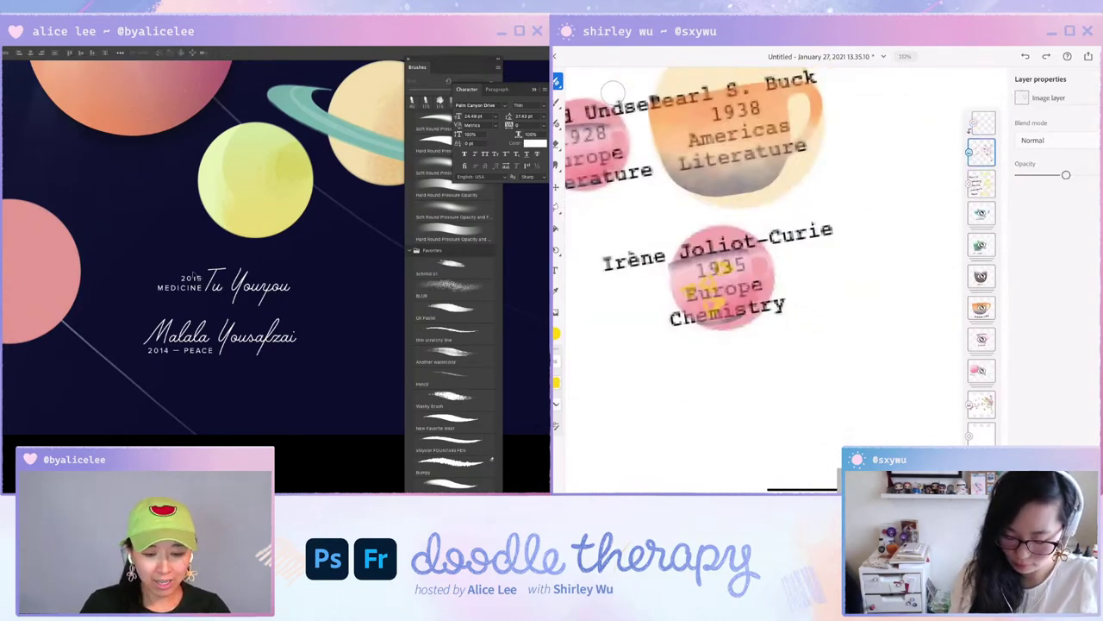
drag(1066, 174, 1099, 174)
click(198, 289)
scroll(613, 90, down, 5)
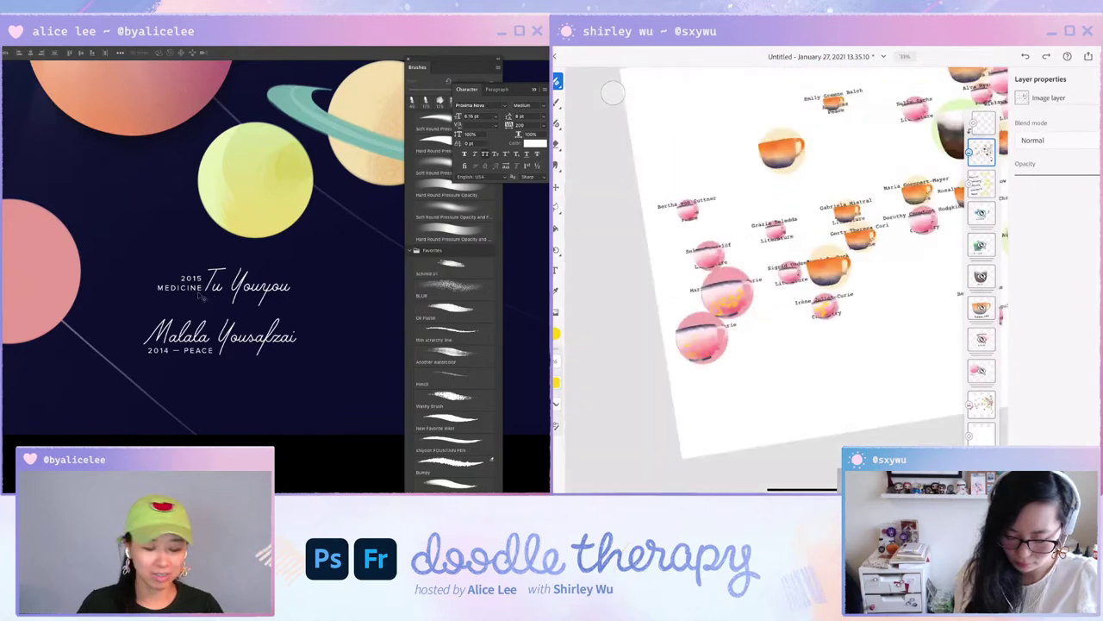
scroll(613, 92, up, 5)
click(982, 122)
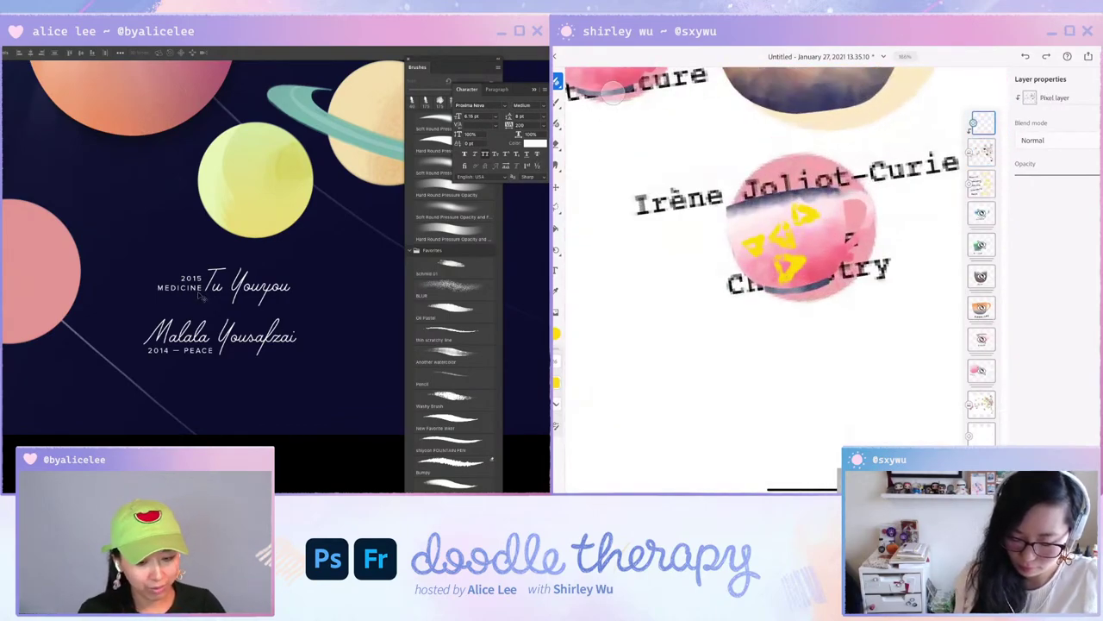
In Photoshop, select the "Tu Youyou" name together with its two-line "2015 MEDICINE" text.
scroll(613, 92, up, 3)
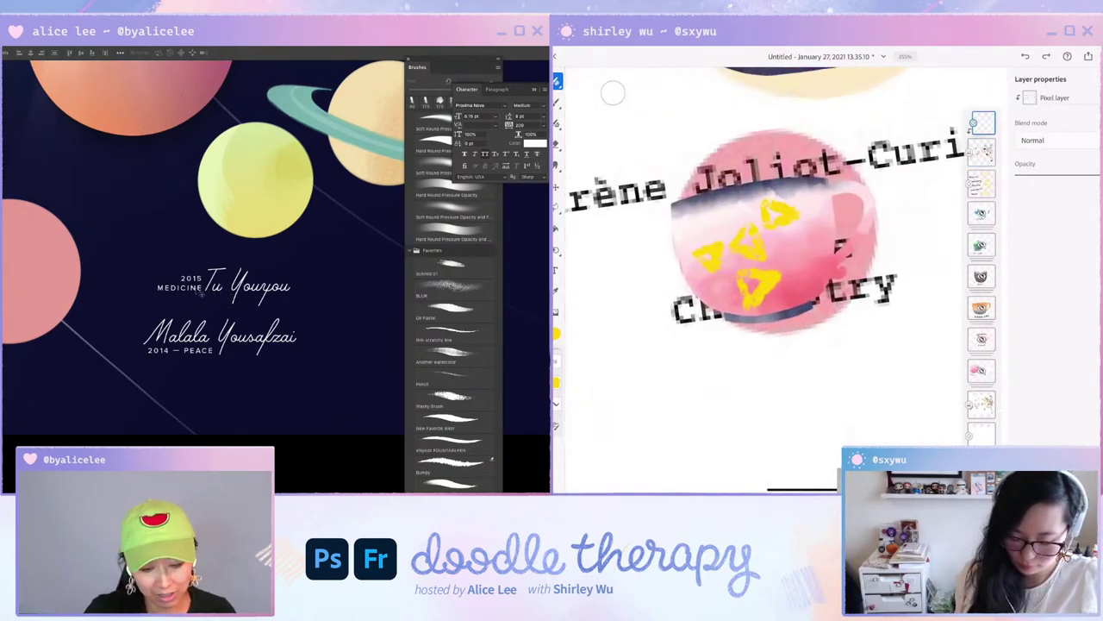
drag(221, 332, 227, 376)
key(ctrl+z)
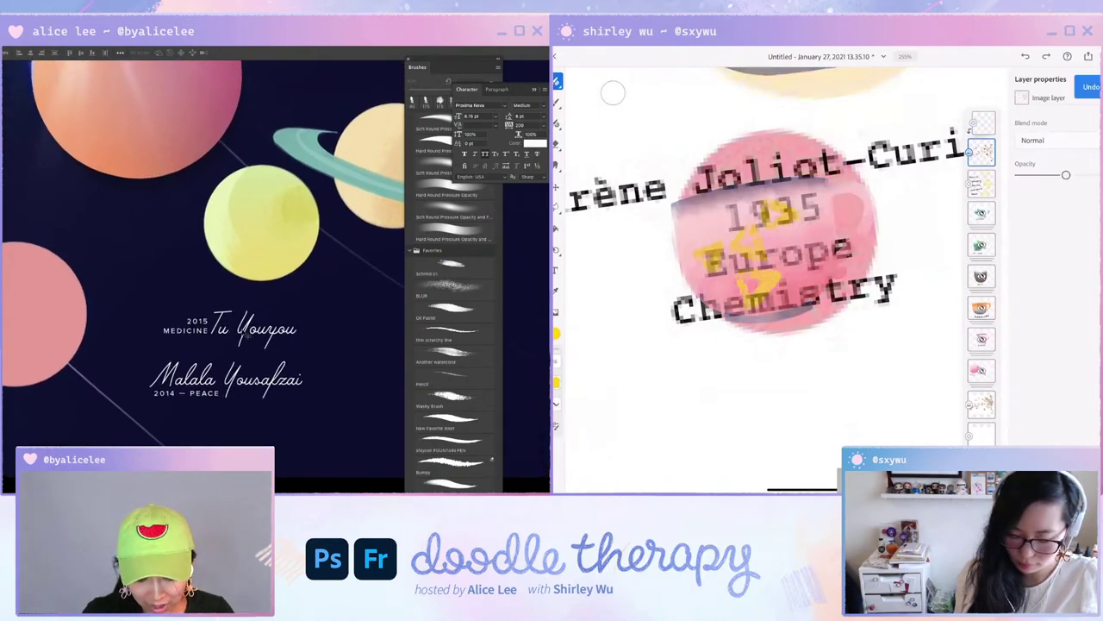
click(228, 334)
key(ctrl+z)
shift+click(205, 332)
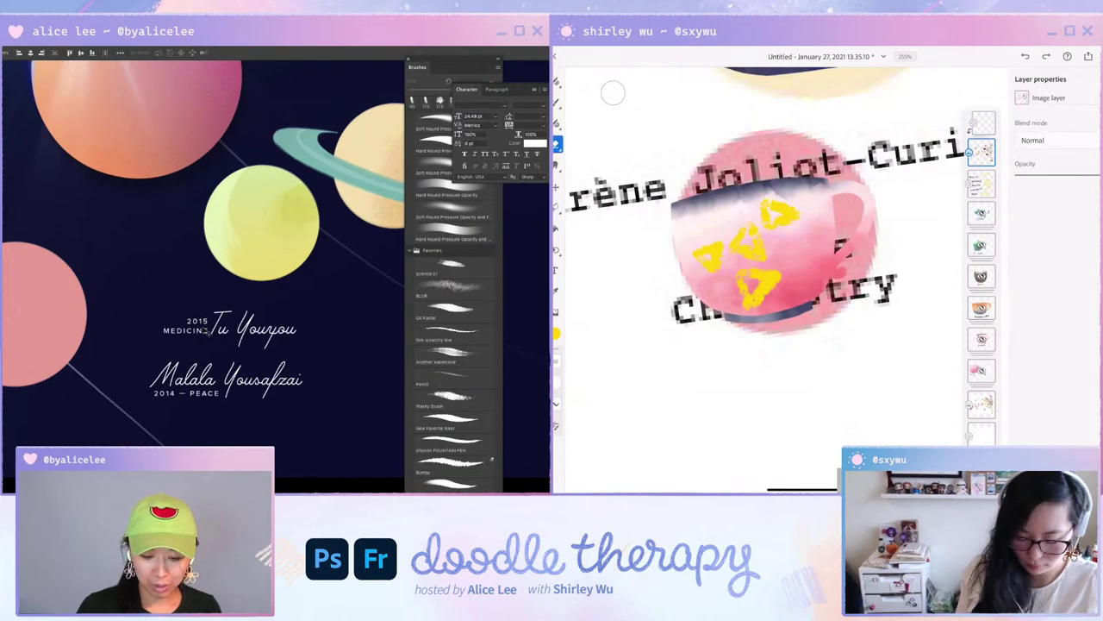
In Fresco, cancel converting the image layer and erase the small yellow triangles on the pixel layer above it.
key(e)
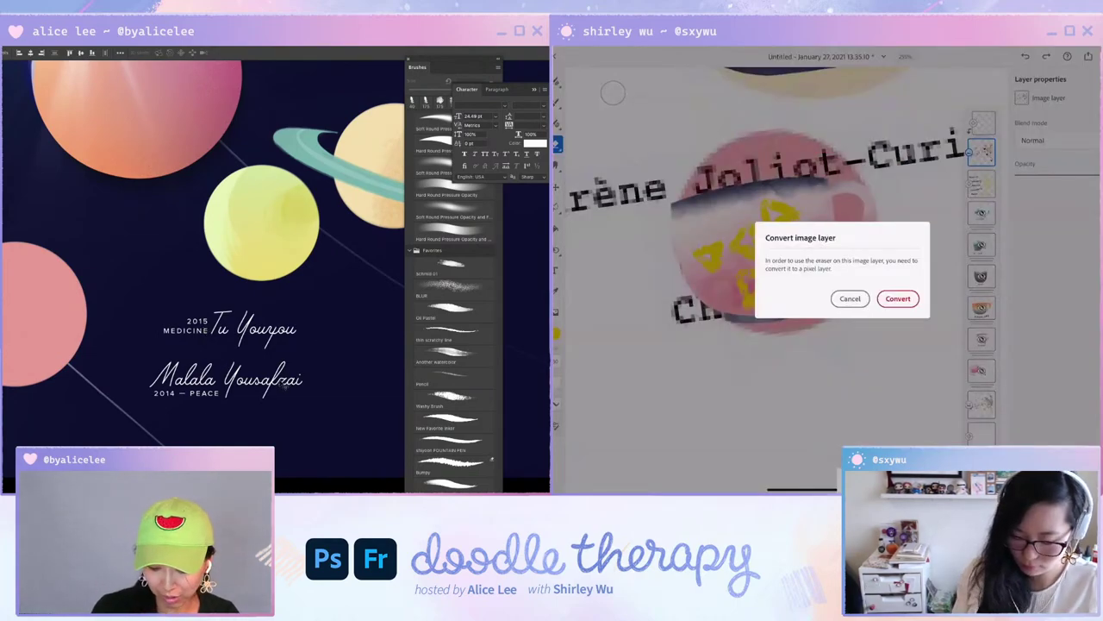
click(849, 298)
click(983, 123)
mouse_move(747, 293)
mouse_down()
mouse_move(752, 246)
mouse_move(719, 251)
mouse_up()
drag(762, 206, 798, 207)
drag(694, 250, 710, 265)
Paint one large yellow triangle at the mug's lower left, and shift the "Tu Youyou" label up and left in Photoshop.
drag(205, 332, 205, 343)
key(ctrl+z)
click(557, 82)
shift+click(252, 332)
mouse_move(687, 272)
mouse_down()
mouse_move(732, 269)
mouse_move(731, 308)
mouse_move(687, 274)
mouse_up()
mouse_move(250, 340)
mouse_down()
mouse_move(250, 329)
mouse_move(231, 330)
mouse_up()
drag(740, 243, 762, 209)
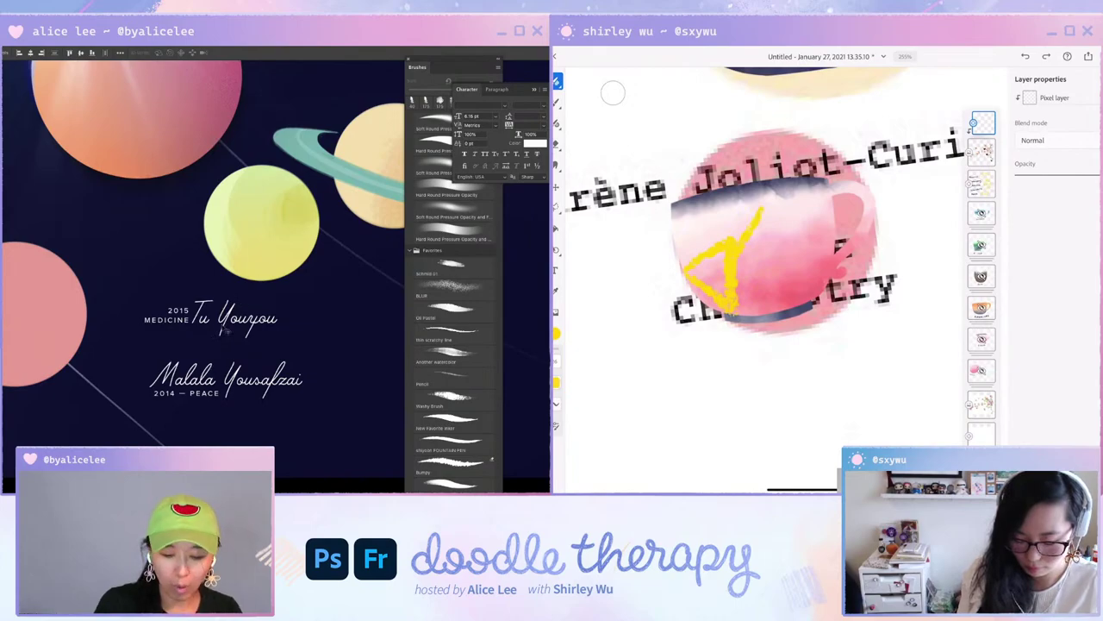
key(ctrl+z)
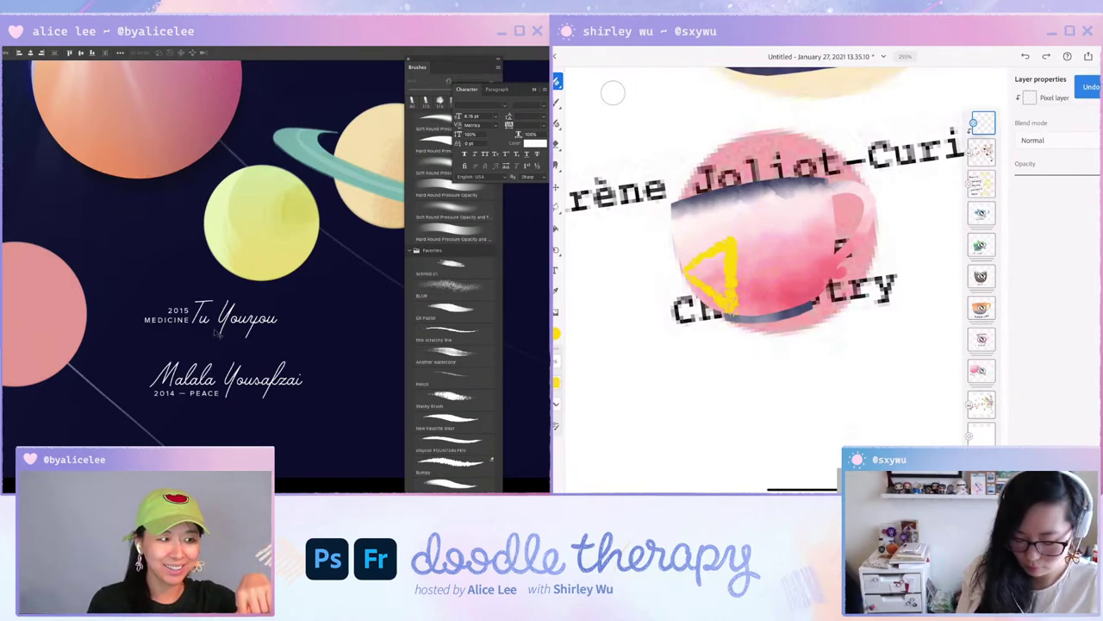
Try painting smaller yellow triangles beside the large one on the 1935 mug, and undo those strokes.
drag(751, 250, 749, 216)
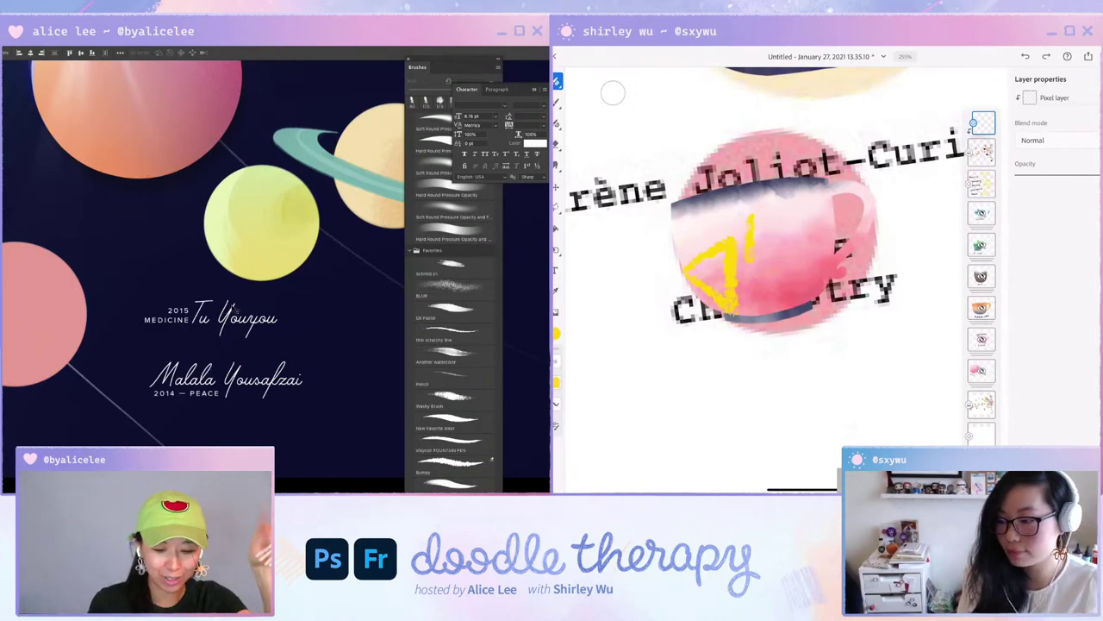
mouse_move(752, 212)
mouse_down()
mouse_move(786, 242)
mouse_move(747, 257)
mouse_up()
drag(183, 319, 212, 340)
drag(749, 278, 780, 273)
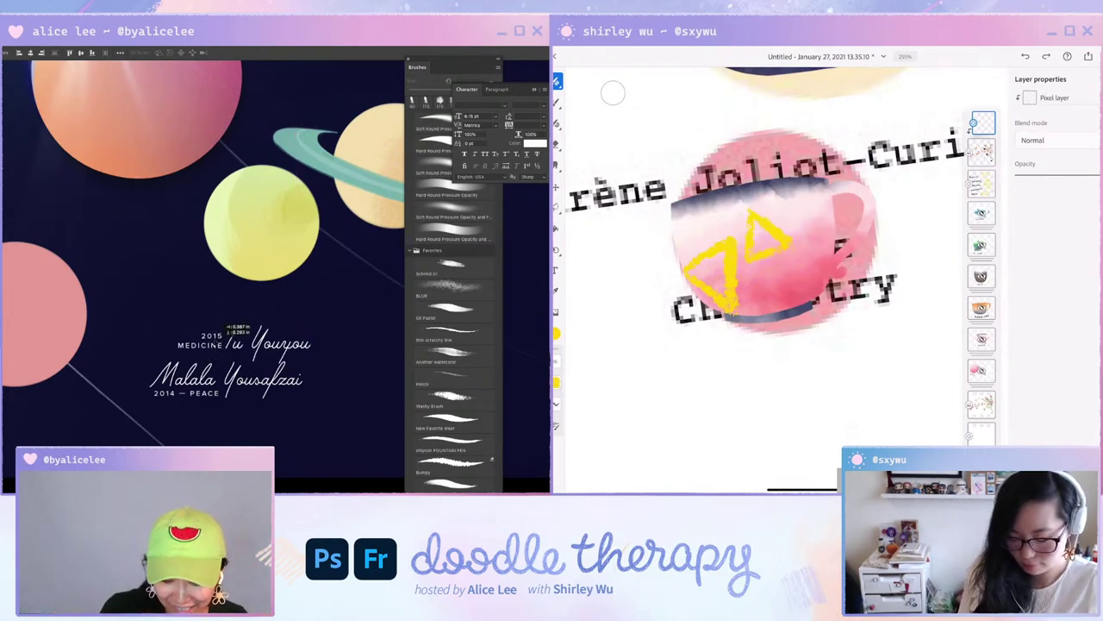
drag(212, 340, 202, 330)
drag(780, 274, 762, 301)
mouse_move(213, 336)
mouse_down()
mouse_move(240, 350)
mouse_move(205, 297)
mouse_move(183, 305)
mouse_move(207, 327)
mouse_move(219, 318)
mouse_move(201, 331)
mouse_up()
key(ctrl+z)
key(ctrl+z)
key(ctrl+z)
key(ctrl+z)
click(218, 394)
key(ctrl+z)
key(ctrl+z)
key(ctrl+z)
In Photoshop, position the "Tu Youyou" label with its Medicine lines just below the lime-green planet.
drag(218, 394, 243, 325)
key(ctrl+z)
scroll(224, 375, up, 2)
drag(575, 394, 575, 410)
click(264, 348)
mouse_move(266, 350)
mouse_down()
mouse_move(298, 346)
mouse_move(288, 348)
mouse_up()
Place the "Malala Yousafzai" label below the large orange-pink planet, and reduce the brush size in Fresco.
drag(752, 225, 749, 249)
mouse_move(265, 426)
mouse_down()
mouse_move(136, 223)
mouse_move(134, 234)
mouse_up()
drag(574, 394, 574, 403)
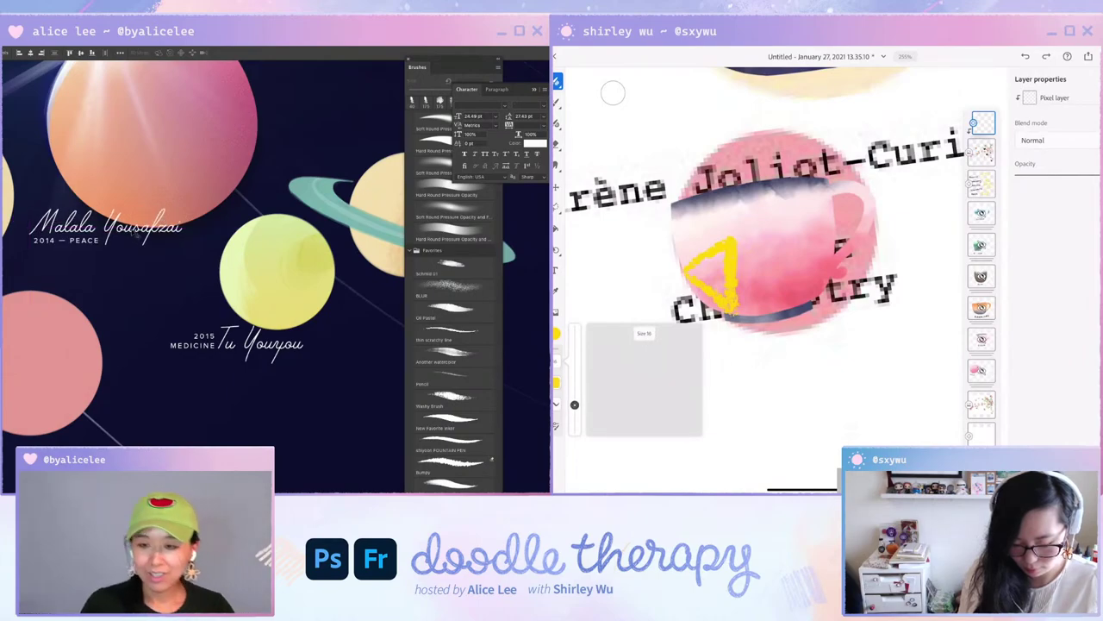
drag(134, 224, 130, 233)
drag(574, 402, 574, 405)
drag(130, 234, 131, 231)
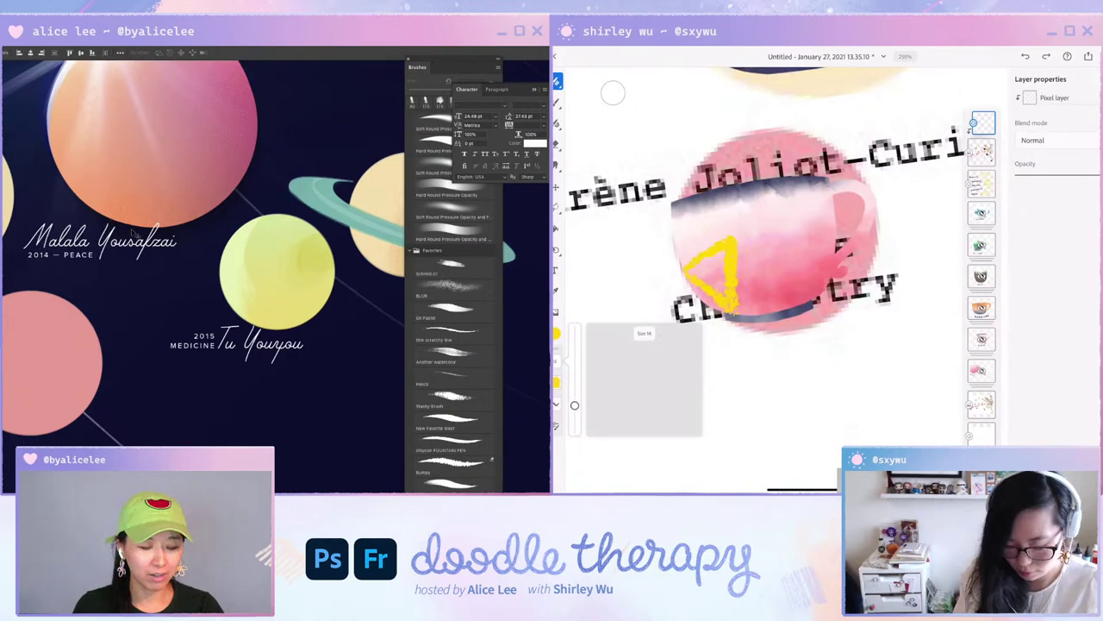
In Fresco, paint two smaller, thinner yellow triangles to the upper right of the large one on the mug.
drag(755, 214, 754, 258)
drag(777, 207, 797, 226)
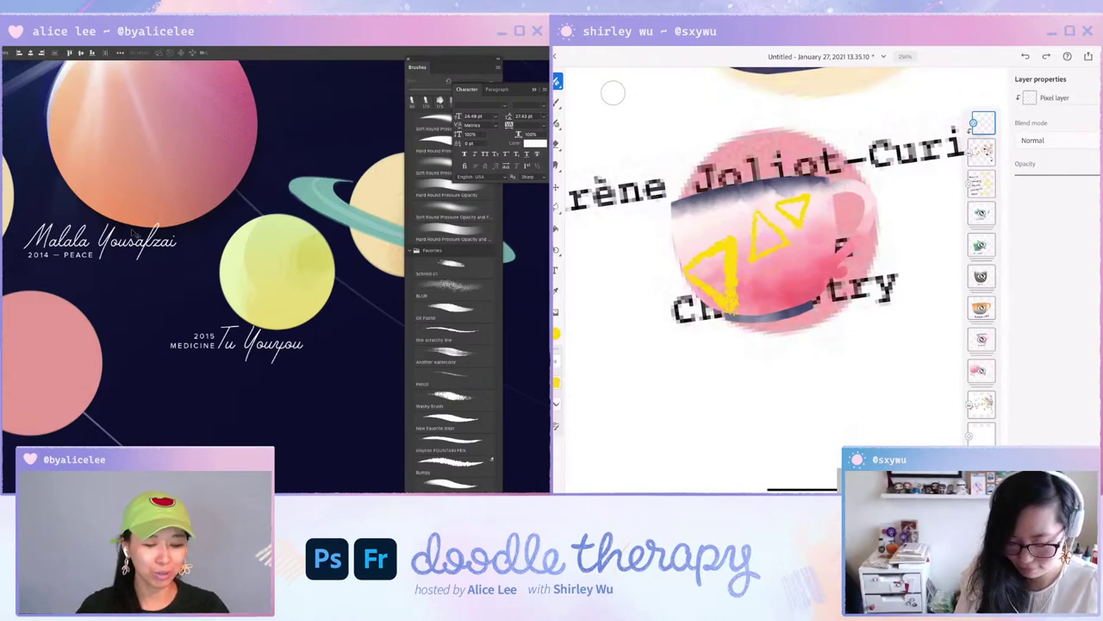
key(ctrl+minus)
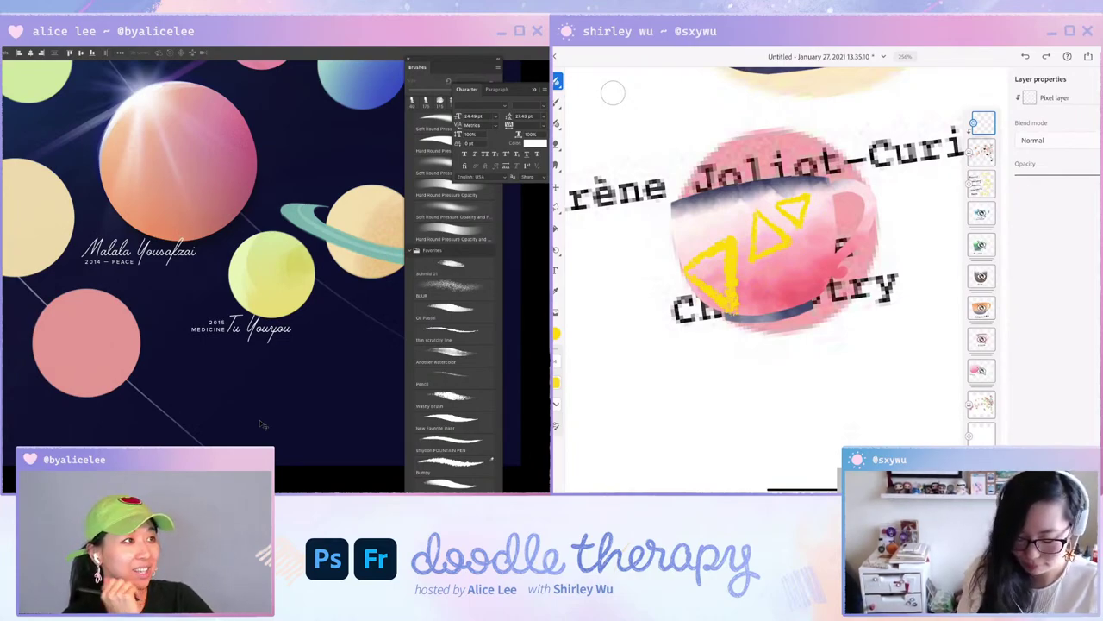
click(280, 387)
drag(278, 387, 291, 473)
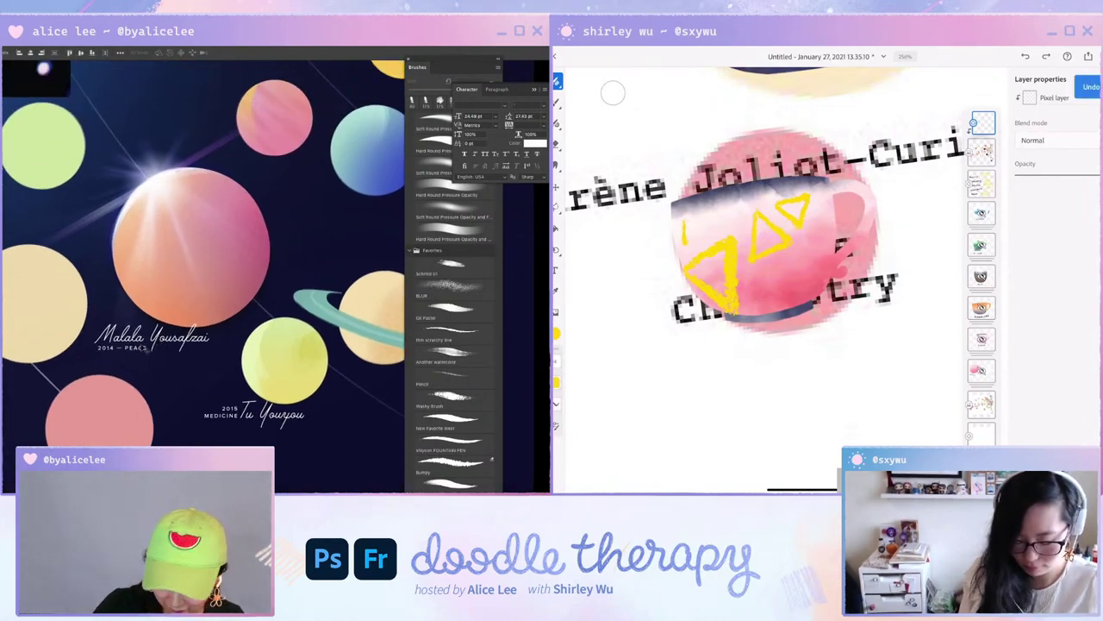
Place a copy of the "Malala Yousafzai" label below the blue planet, and paint two small triangles around the mug's large one in Fresco.
drag(149, 347, 339, 215)
drag(350, 266, 264, 318)
key(ctrl+z)
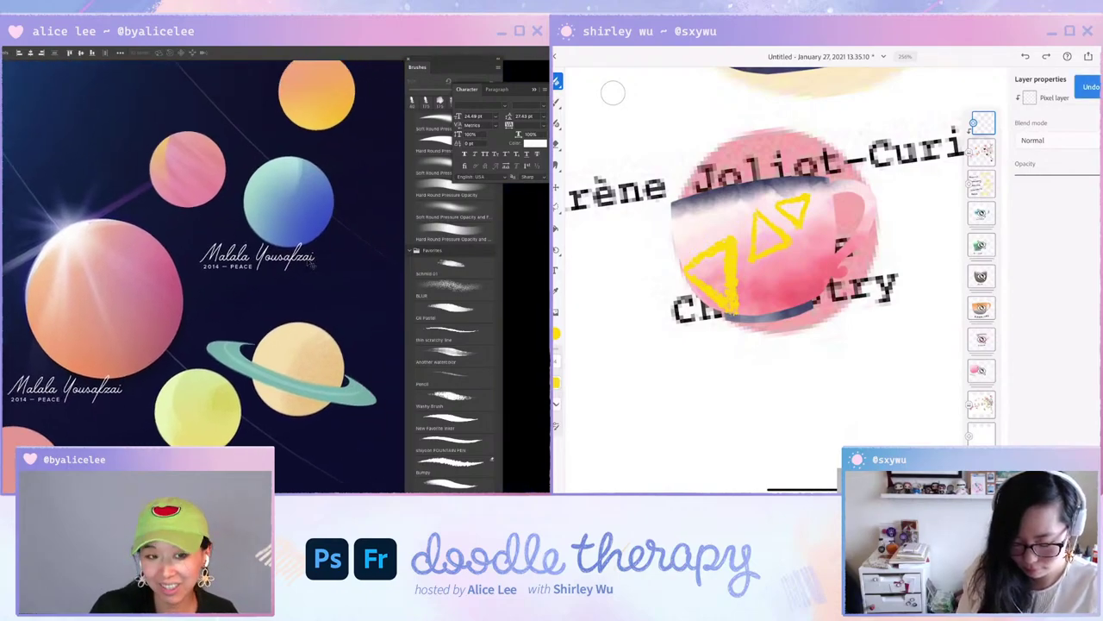
drag(681, 226, 685, 250)
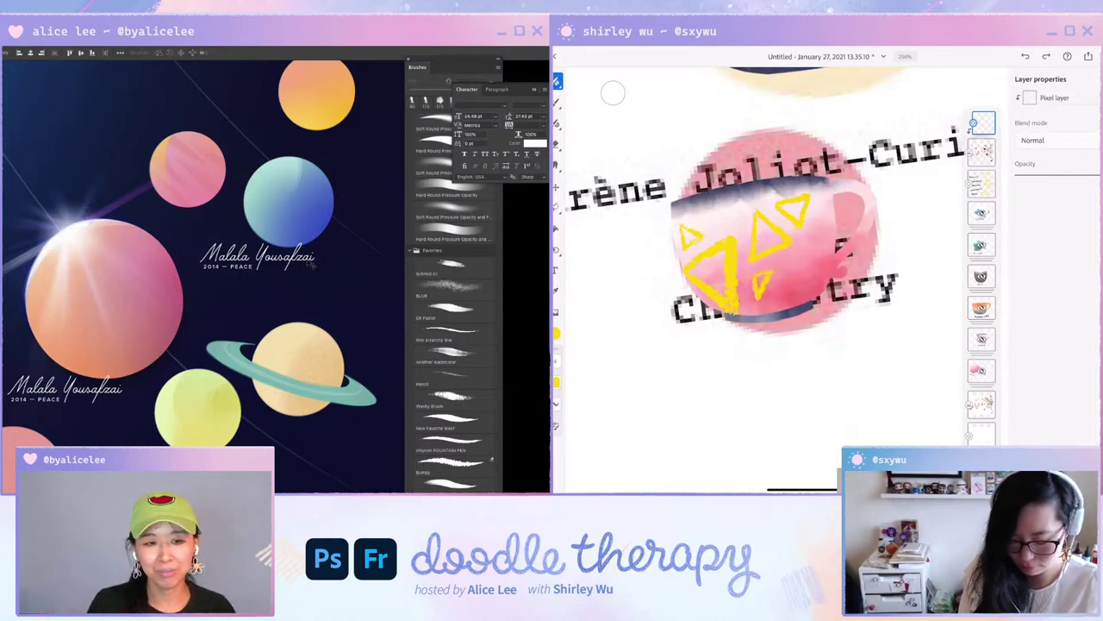
In Photoshop, show the reference names again and open the copied label below the blue planet for text editing.
scroll(754, 259, down, 5)
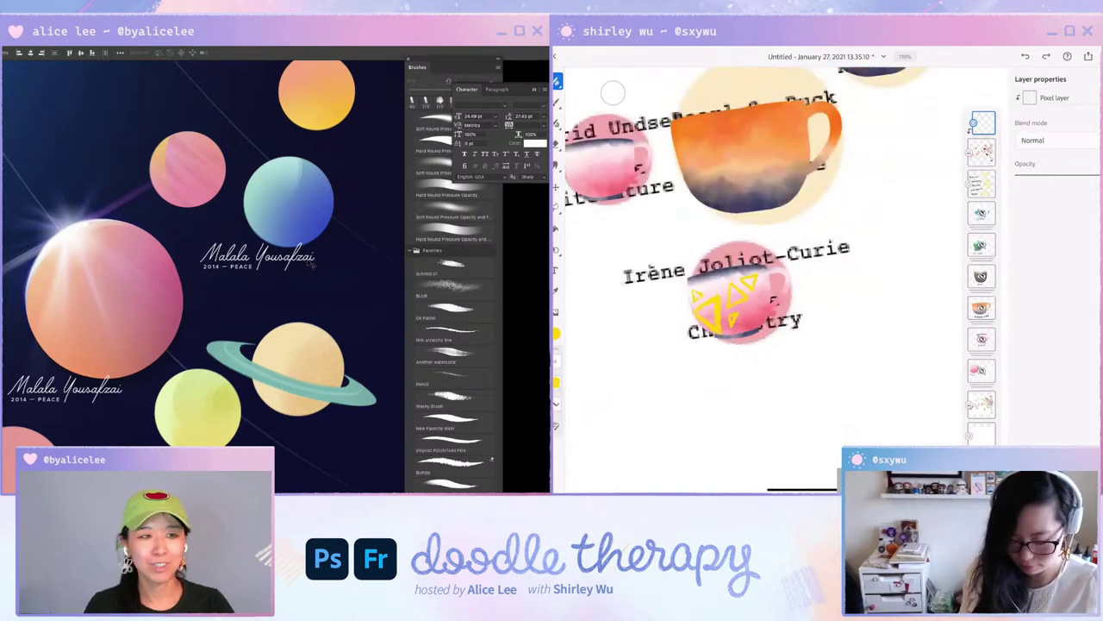
scroll(613, 92, down, 2)
scroll(611, 92, down, 3)
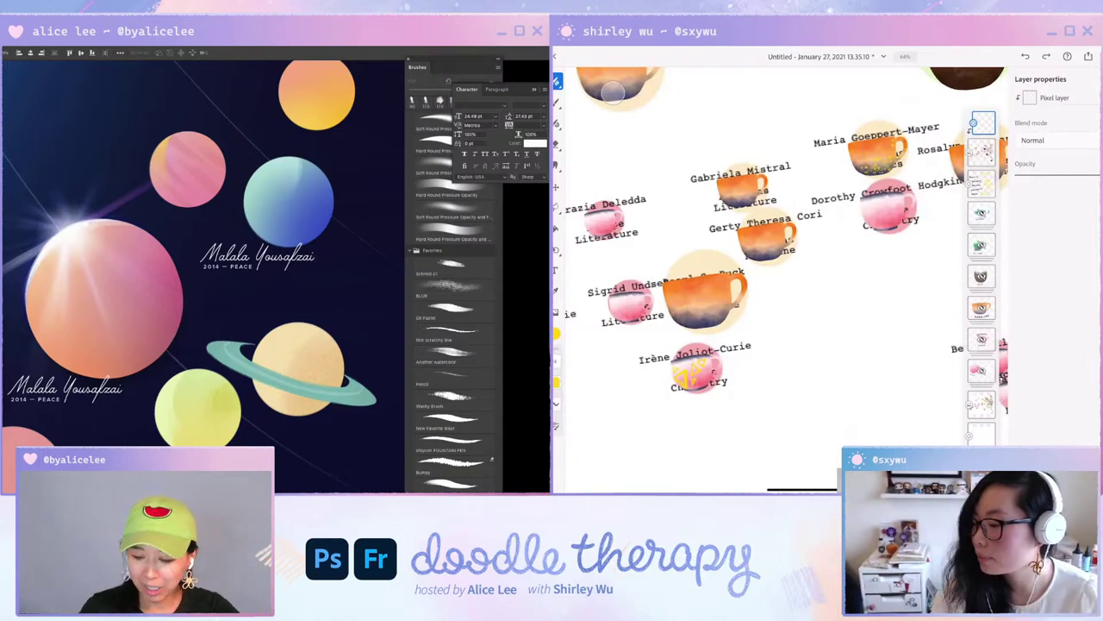
key(ctrl+comma)
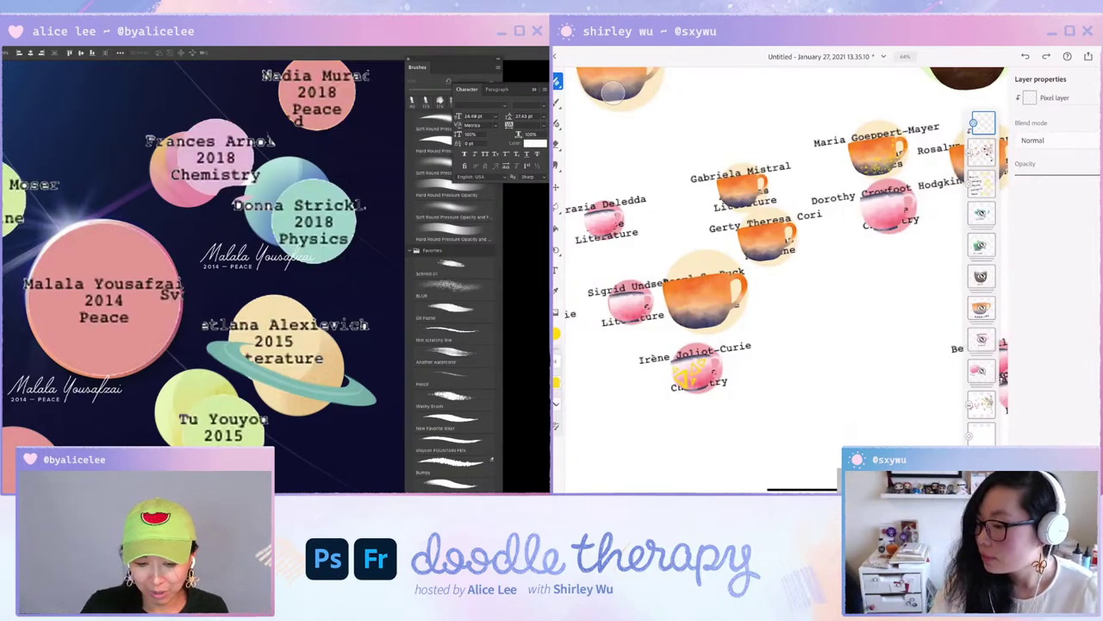
click(304, 271)
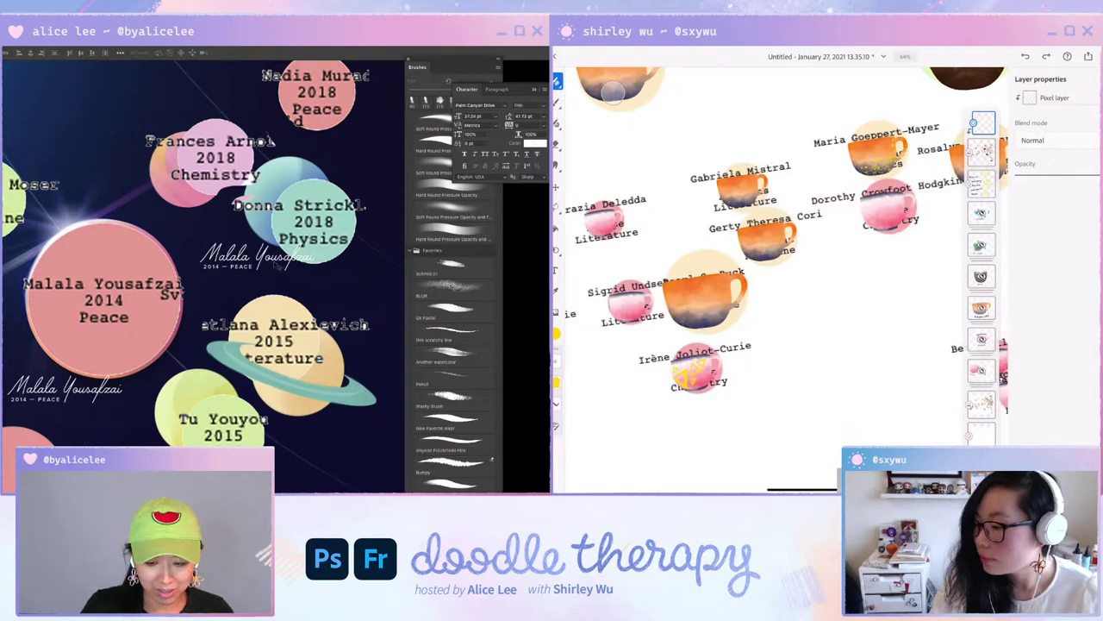
key(t)
triple_click(277, 262)
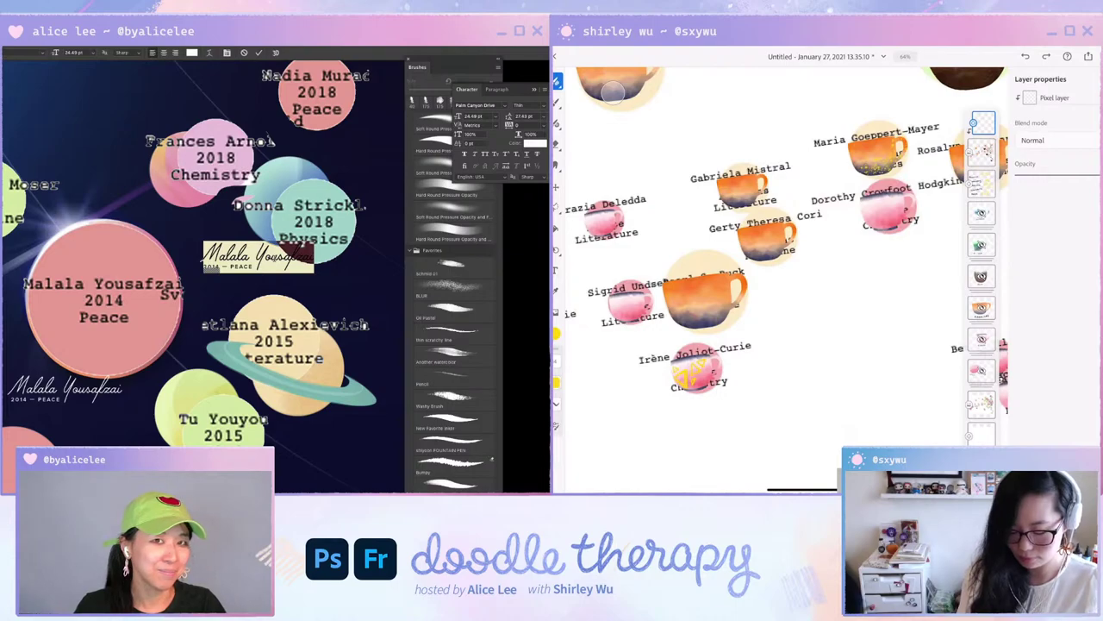
In Fresco, paint a diagonal row of shrinking yellow triangles across the Dorothy Crowfoot Hodgkin Chemistry mug.
scroll(888, 207, up, 5)
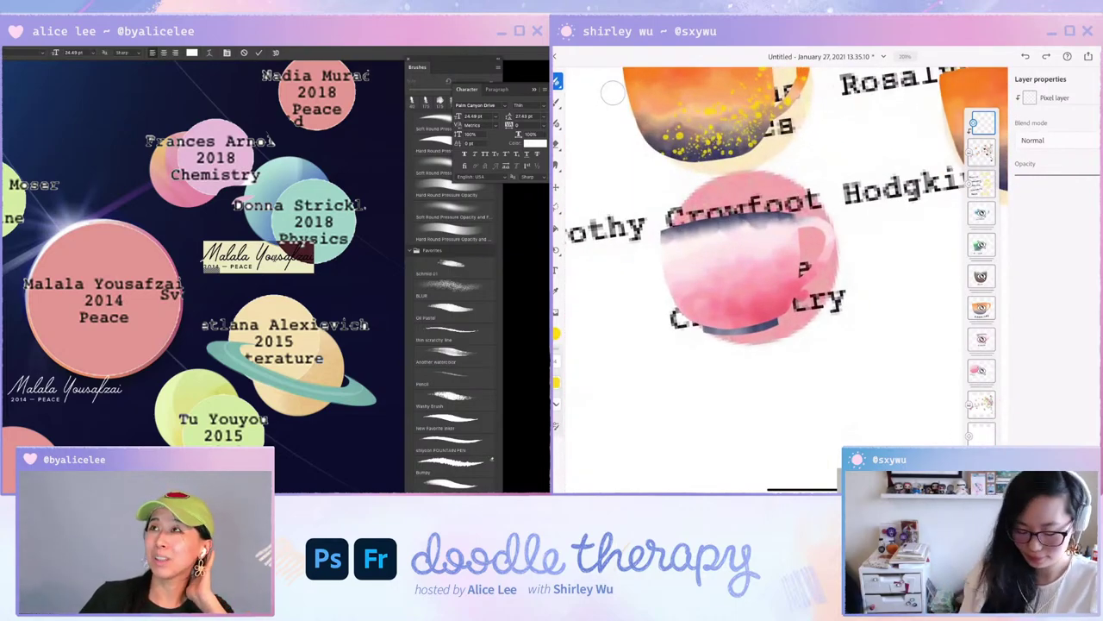
drag(695, 265, 695, 295)
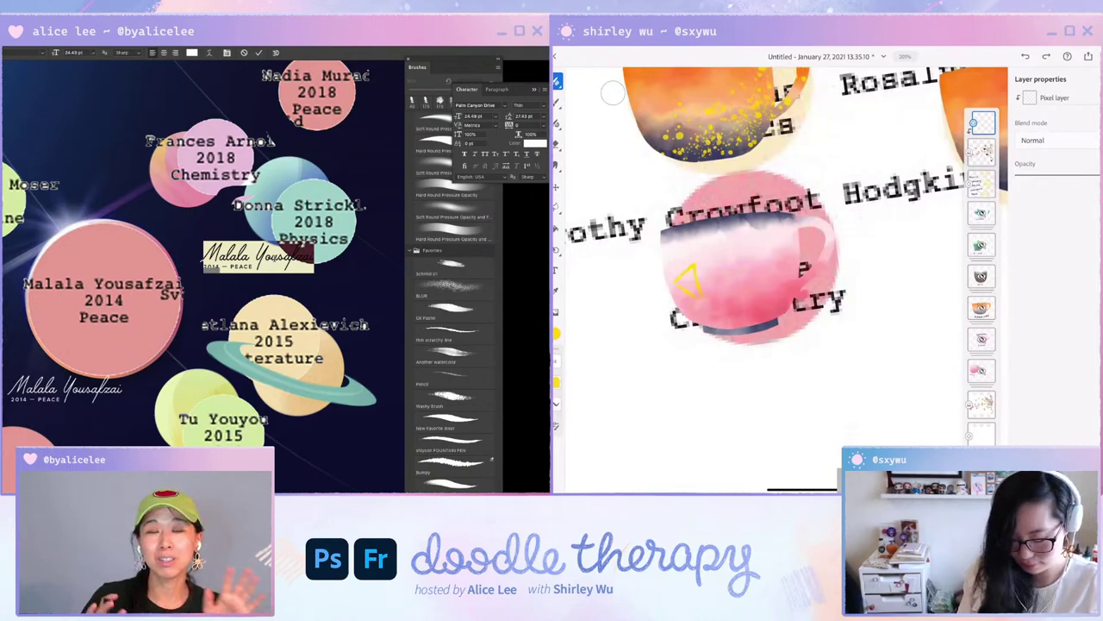
key(ctrl+z)
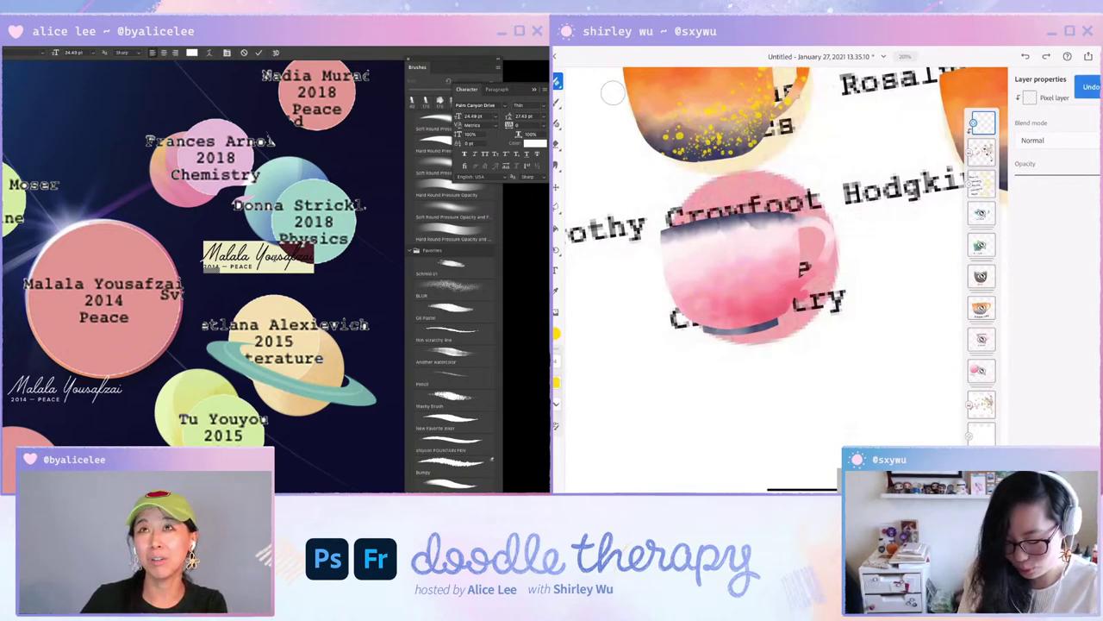
mouse_move(674, 278)
mouse_down()
mouse_move(695, 298)
mouse_move(722, 257)
mouse_up()
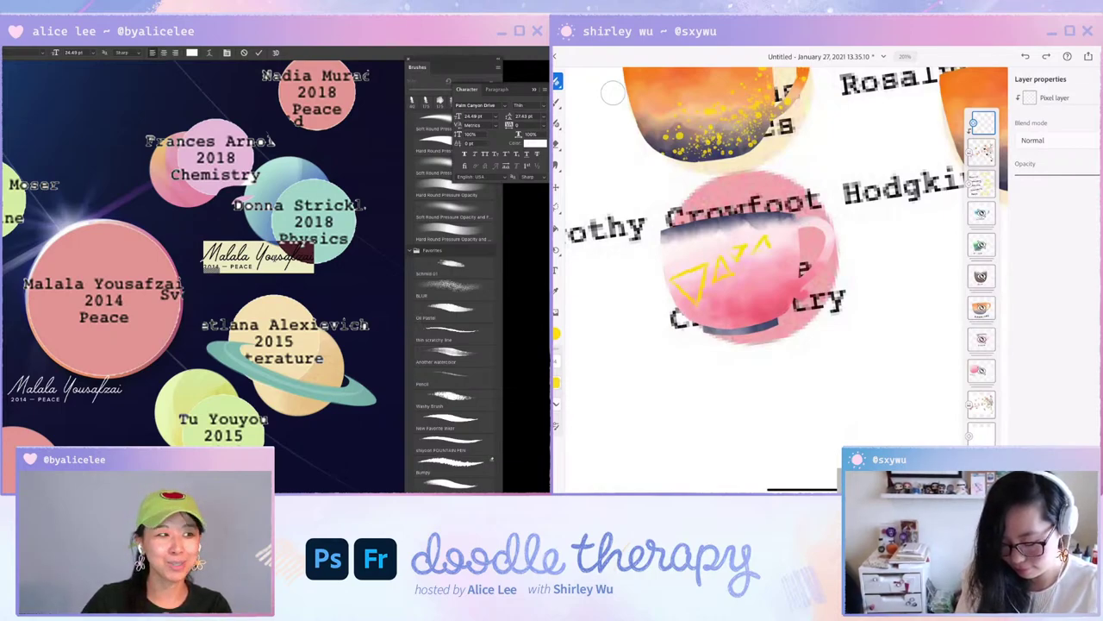
drag(778, 236, 787, 226)
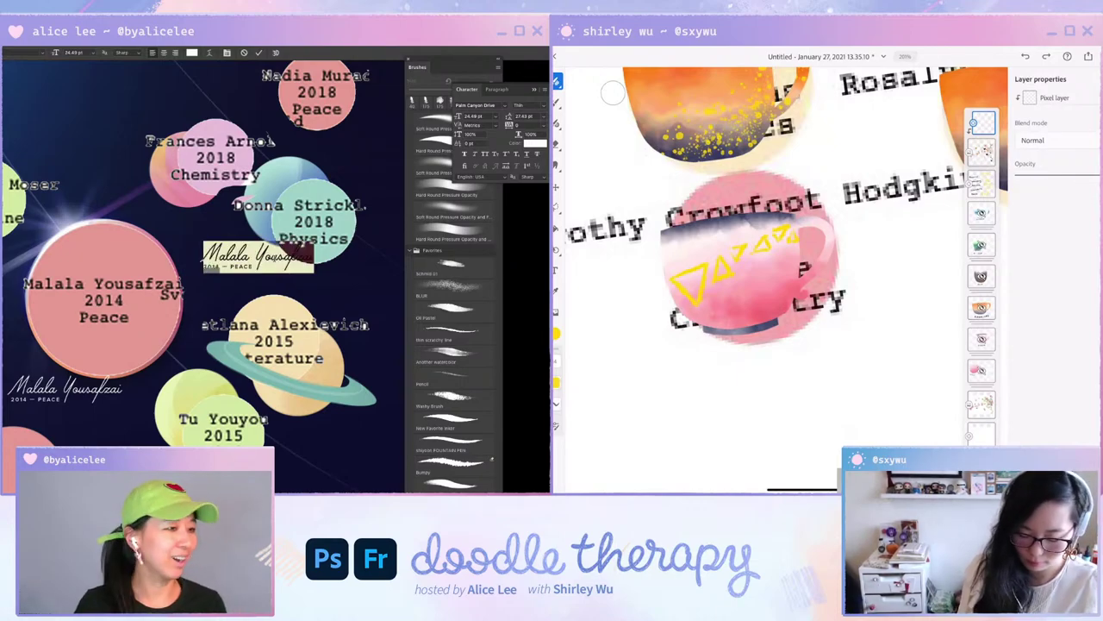
scroll(780, 276, down, 6)
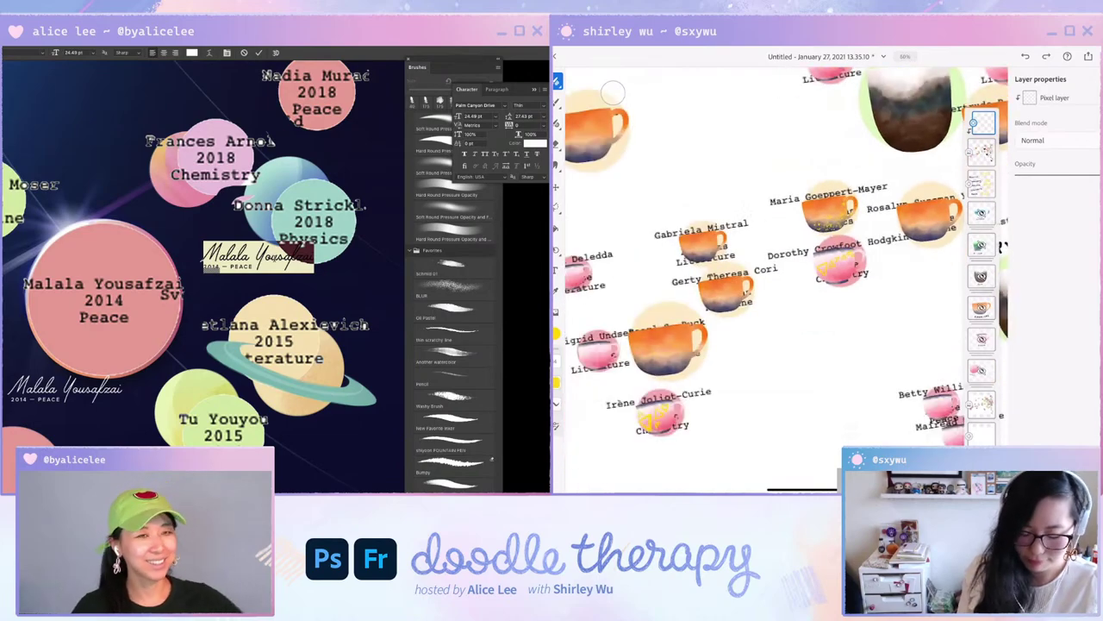
scroll(613, 93, down, 3)
scroll(613, 92, up, 5)
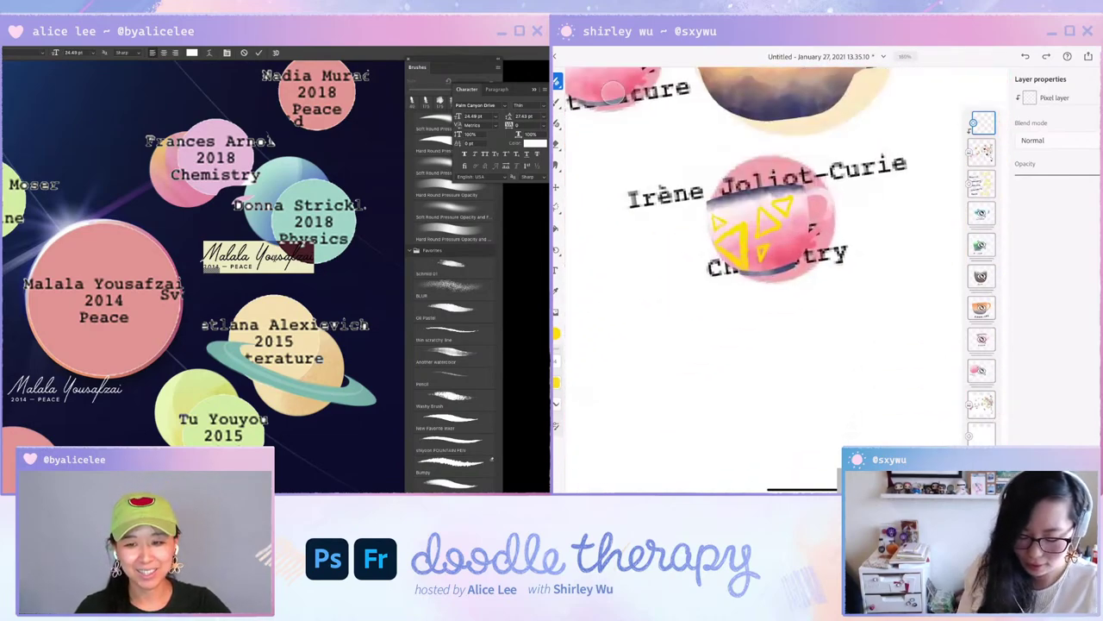
scroll(612, 92, down, 4)
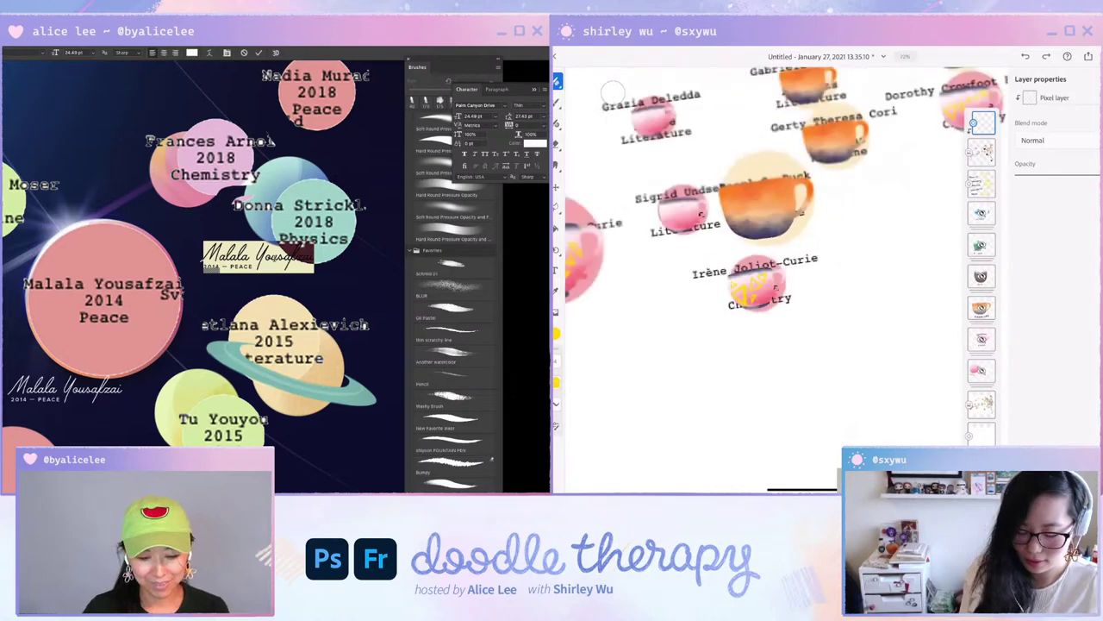
scroll(613, 92, up, 5)
In Photoshop, replace the name in the copied label below the blue planet with "Donna Strickland".
text(D)
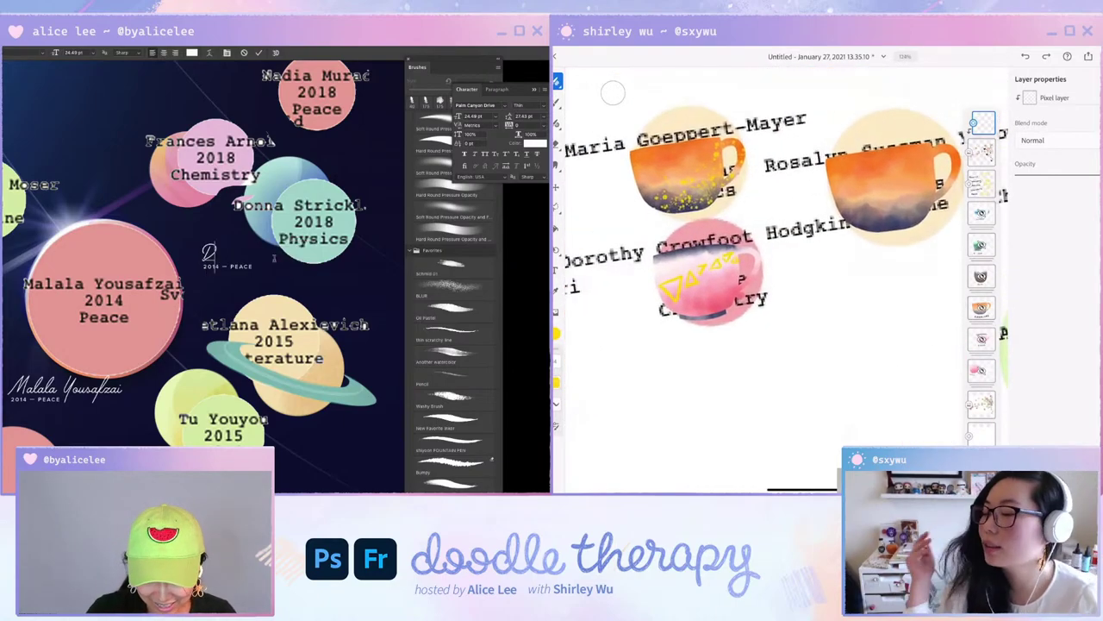
text(onna Strickland)
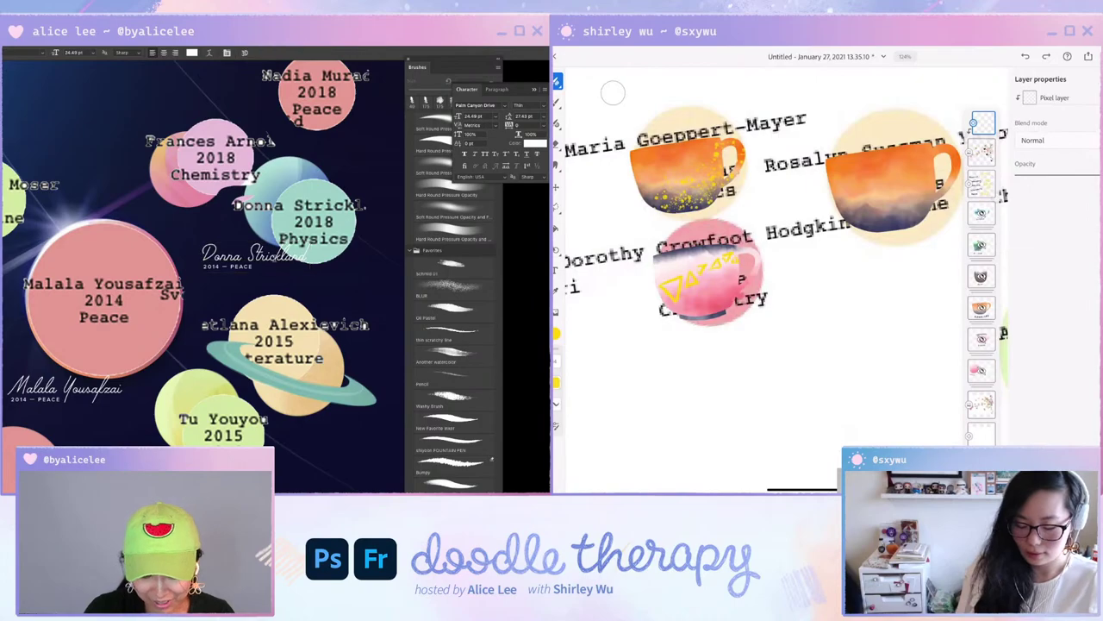
scroll(613, 92, down, 4)
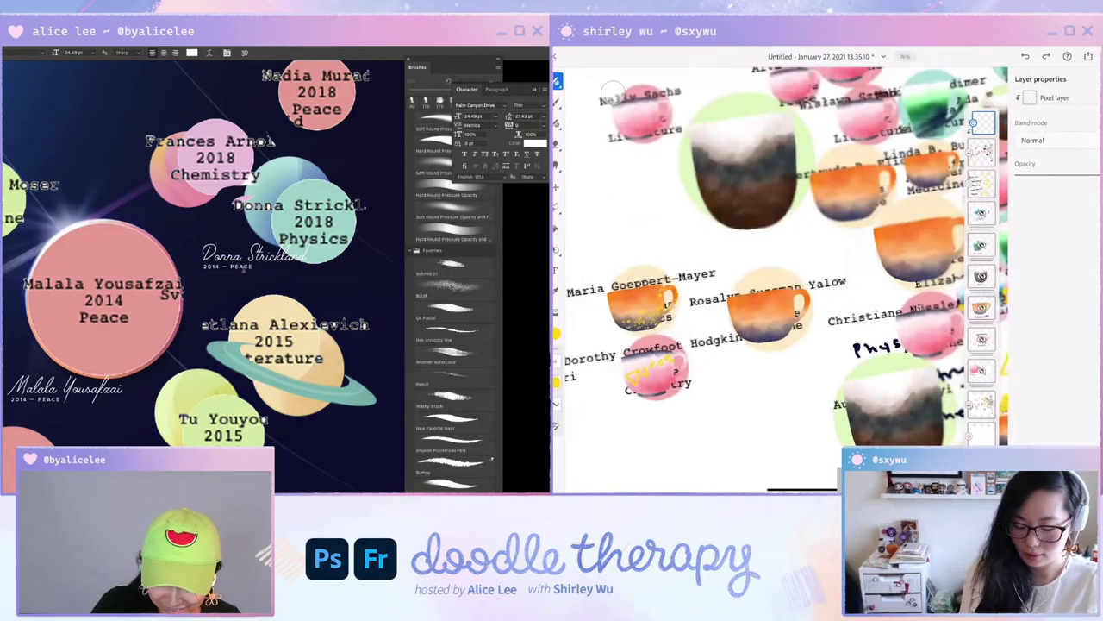
scroll(613, 93, up, 4)
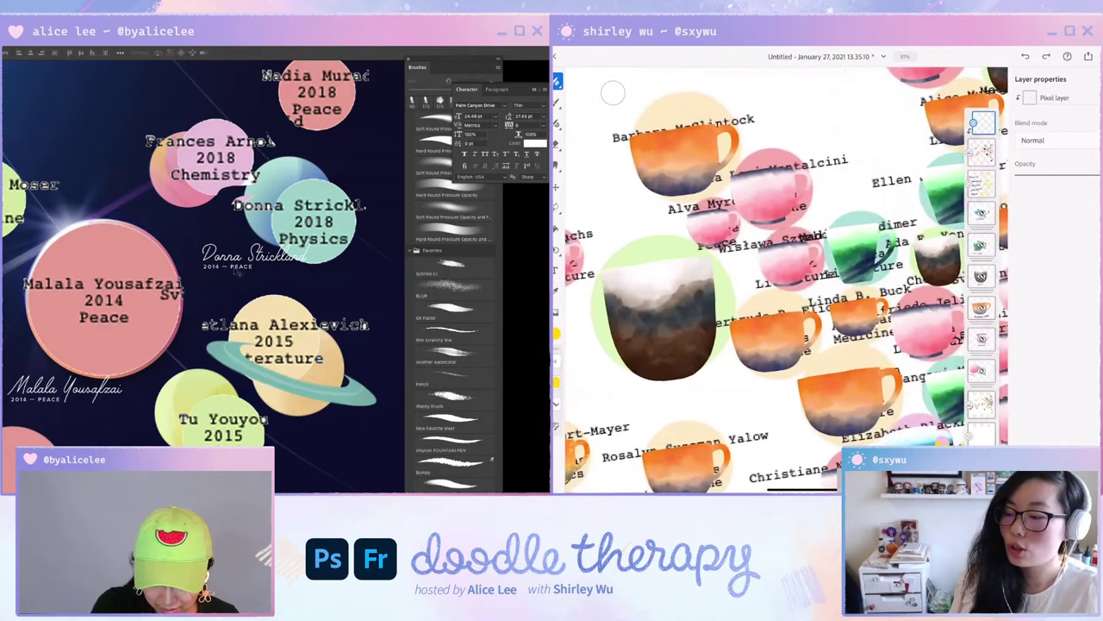
Examine the far end of the laureate bubble chart in the browser and return to the Donna Strickland label in Photoshop.
key(alt+Tab)
scroll(479, 409, down, 2)
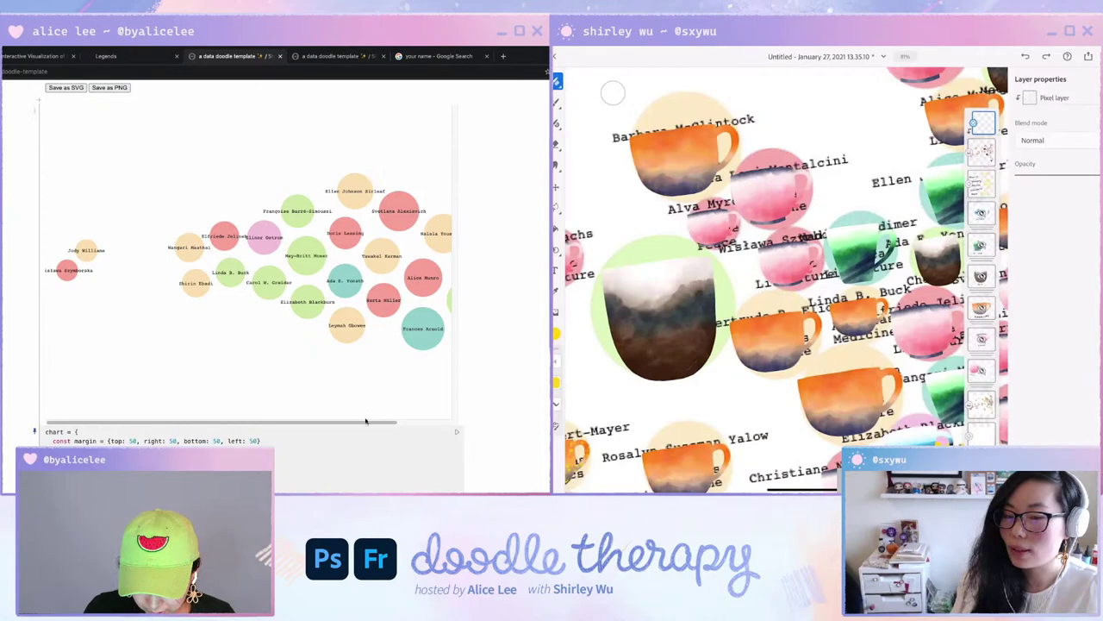
drag(366, 420, 439, 415)
key(alt+Tab)
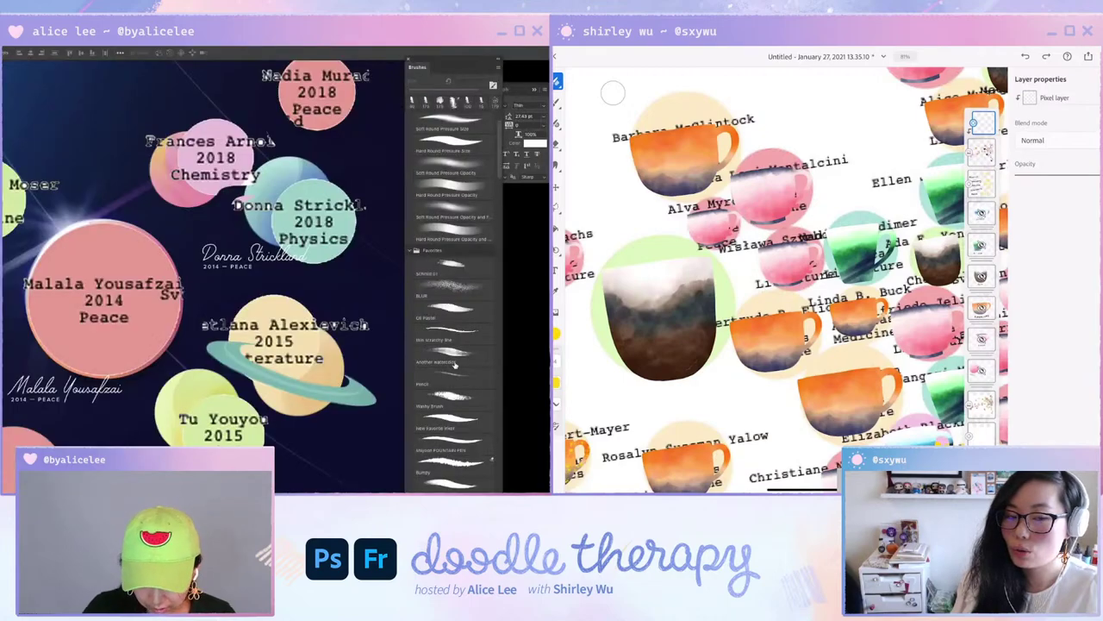
key(ctrl+Return)
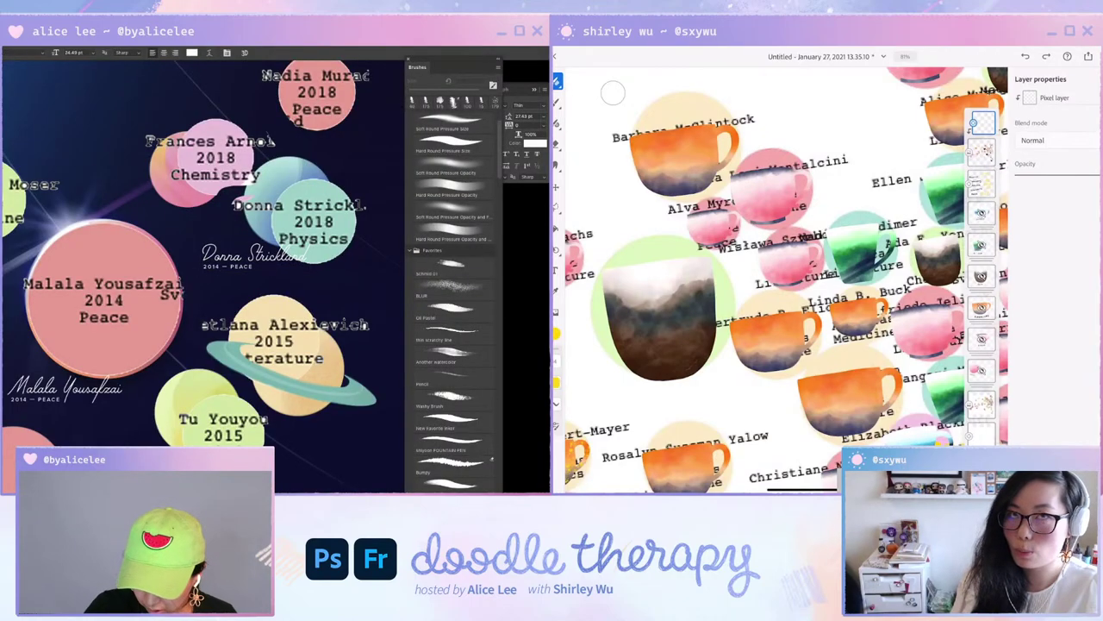
triple_click(35, 399)
key(ctrl+Return)
key(v)
click(274, 257)
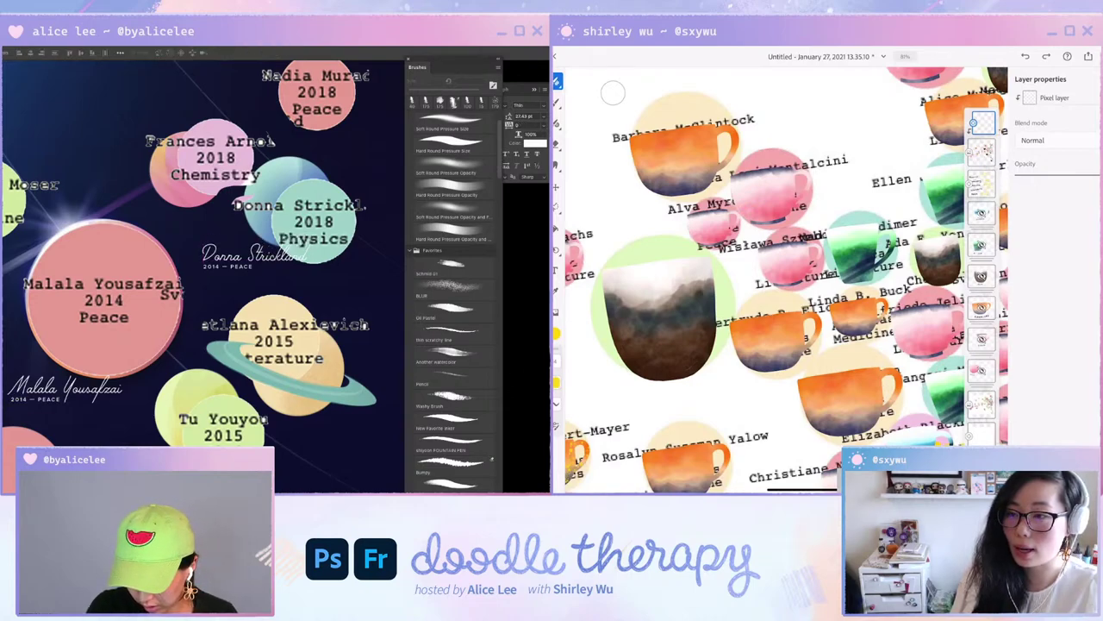
Change the year and prize line under the Donna Strickland label to "2018— PHYSICS".
drag(251, 265, 255, 265)
key(t)
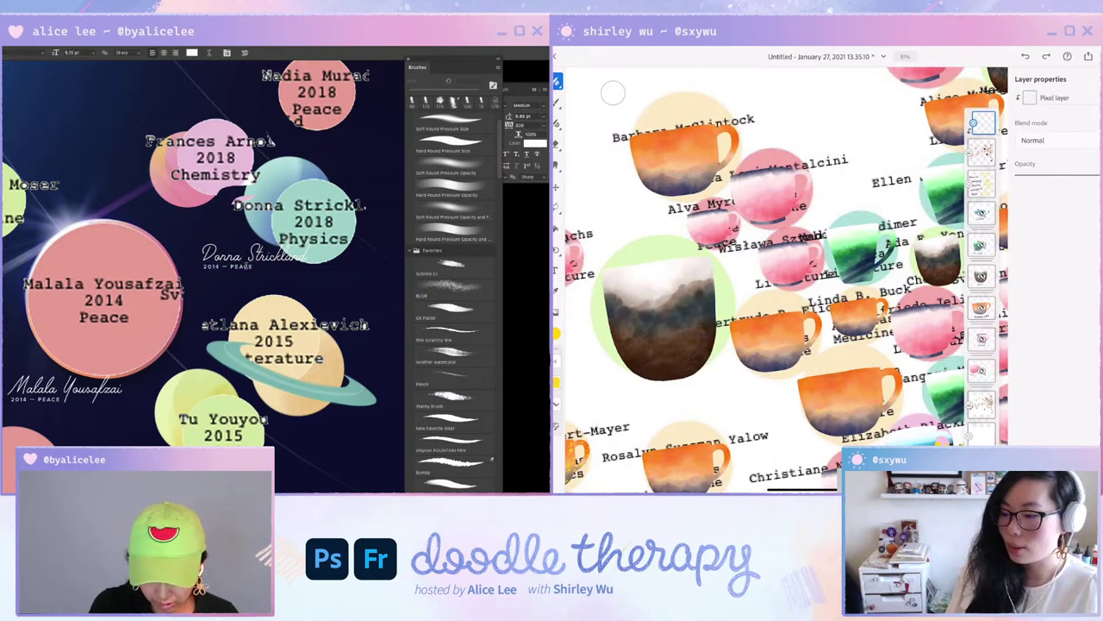
triple_click(250, 266)
text(2018 — P)
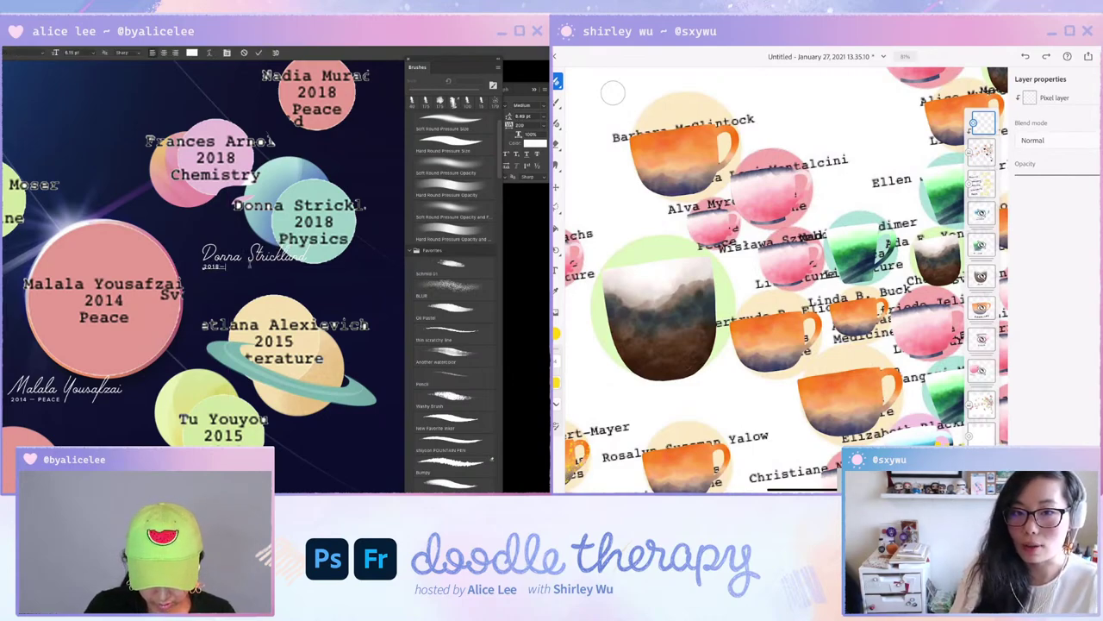
text(H)
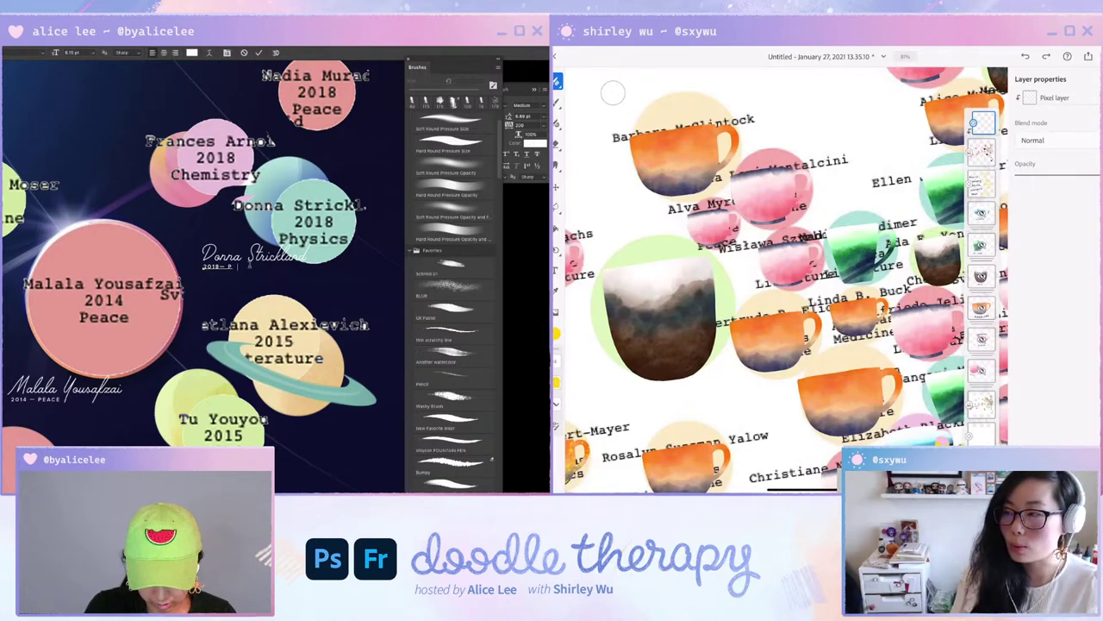
text(YSICS)
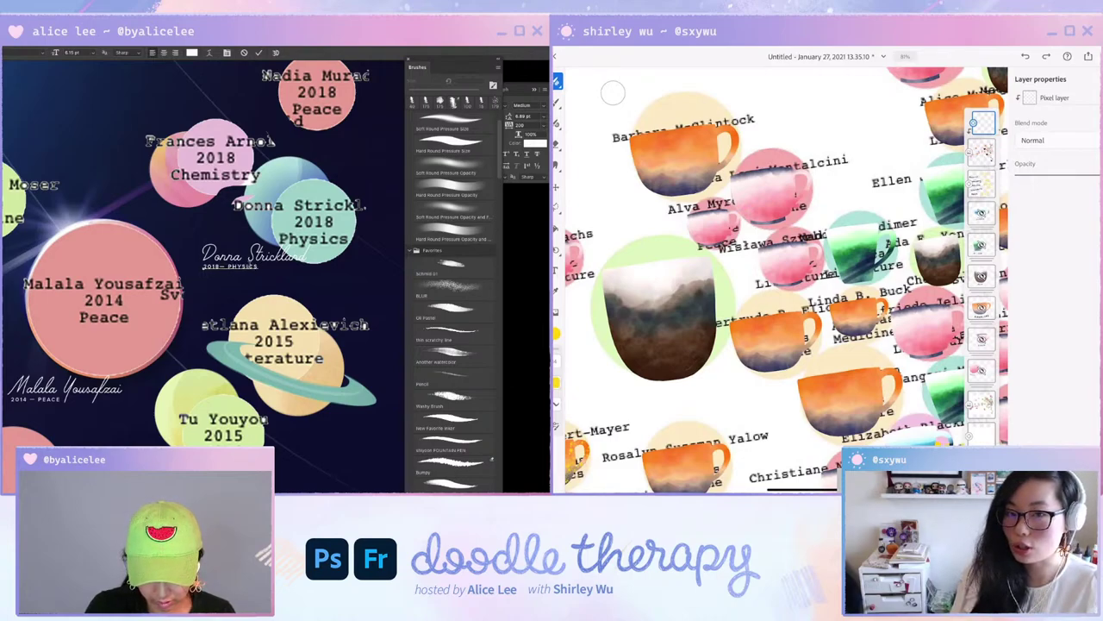
key(ctrl+Return)
key(v)
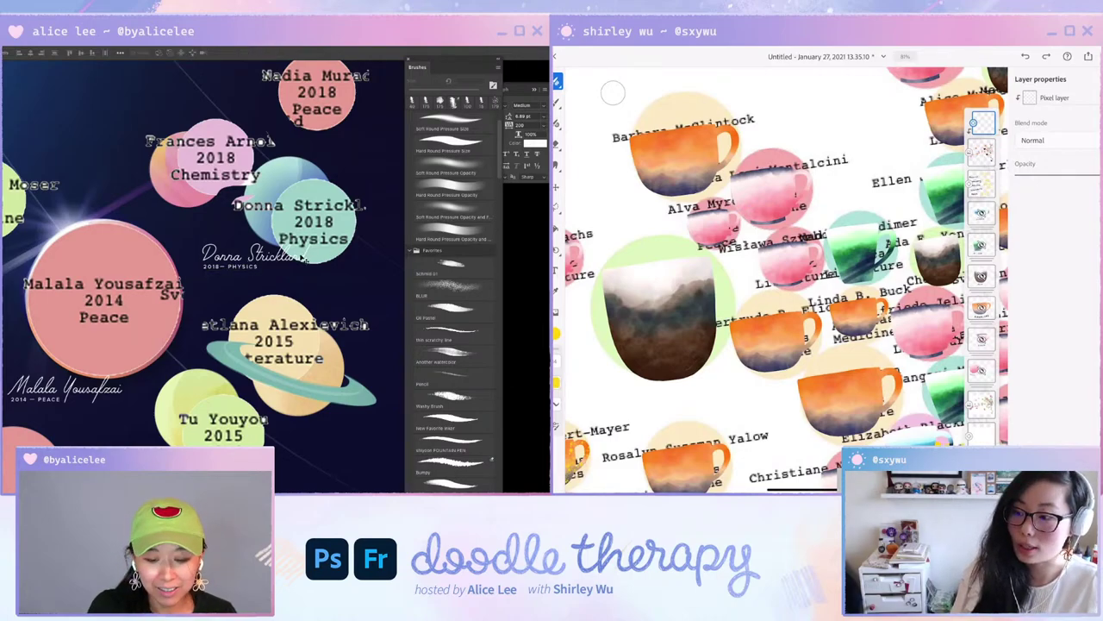
Place a copy of the Donna Strickland label beside the small pink planet and change its name to "Frances Arnold".
drag(312, 245, 196, 203)
key(t)
triple_click(183, 198)
text(Frances Arnold)
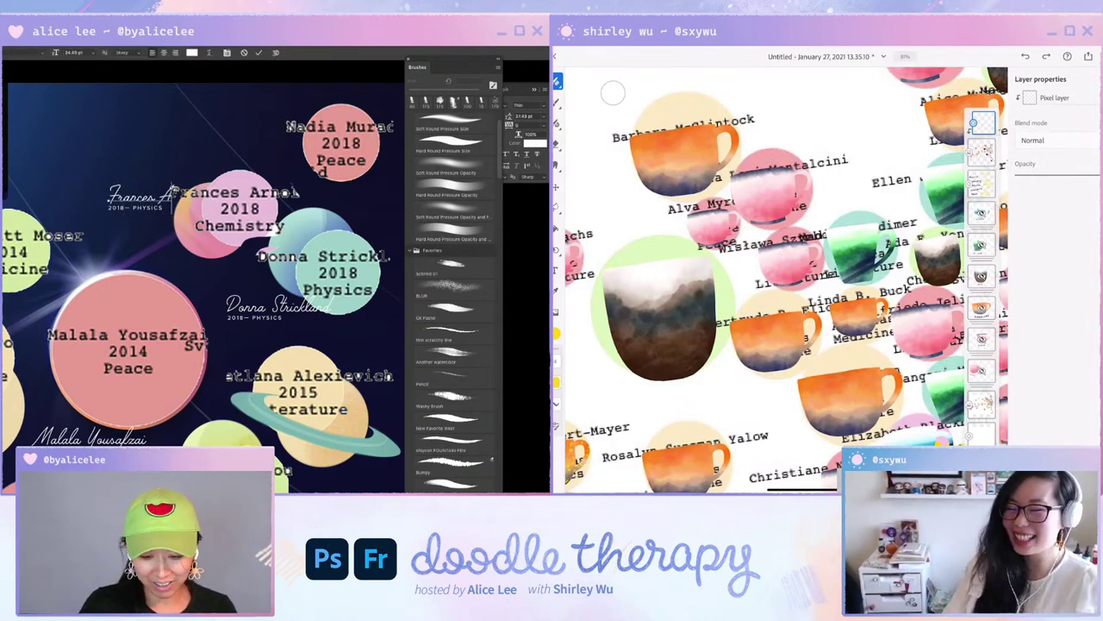
key(Escape)
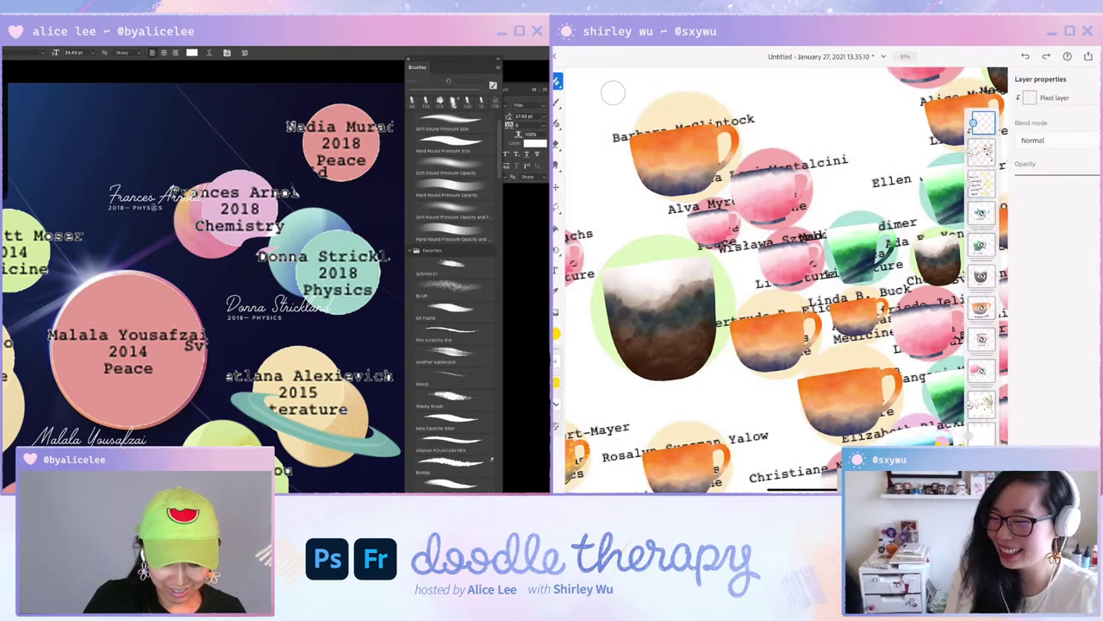
Consult the laureate chart in the browser and change the Frances Arnold label's prize line in Photoshop to "2018 — CHEMISTRY".
key(Tab)
key(alt+Tab)
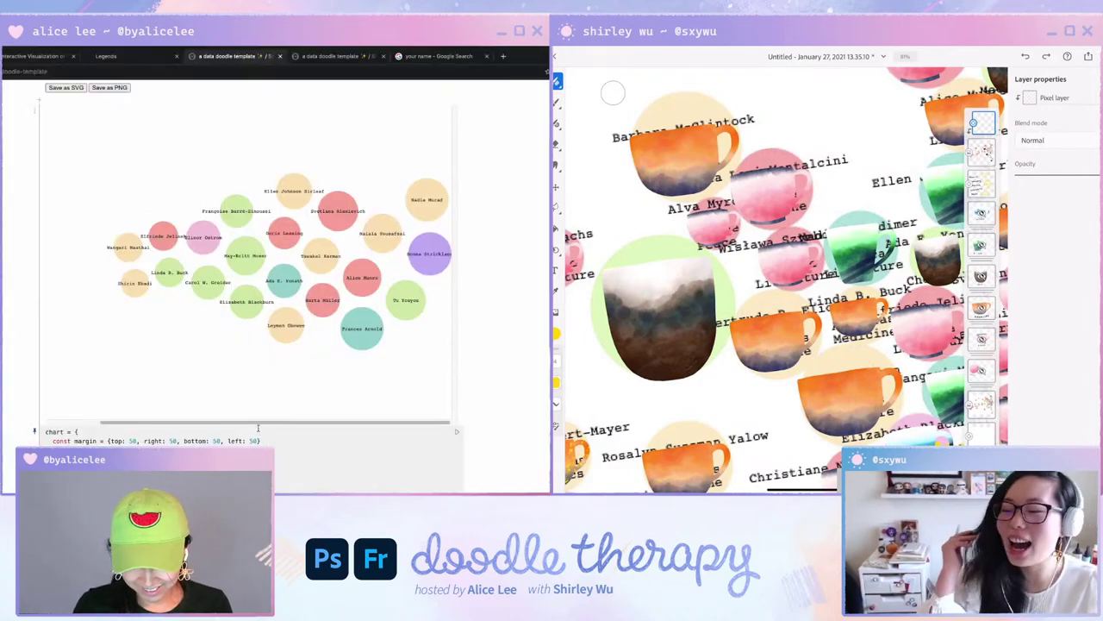
key(super+Tab)
drag(131, 210, 129, 212)
key(t)
click(136, 207)
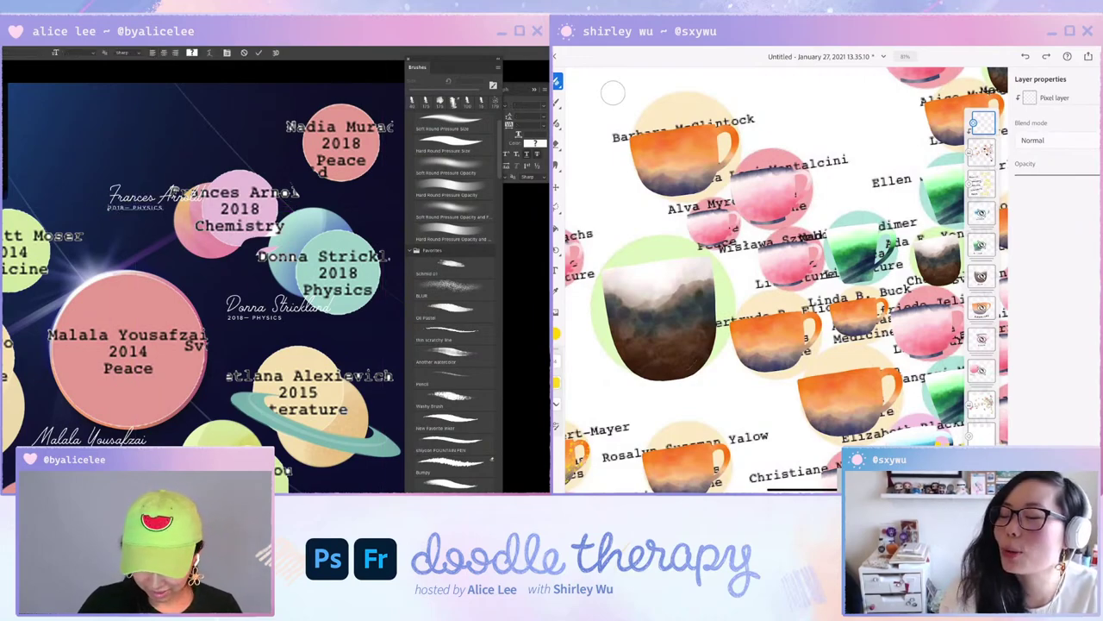
key(ctrl+a)
click(136, 208)
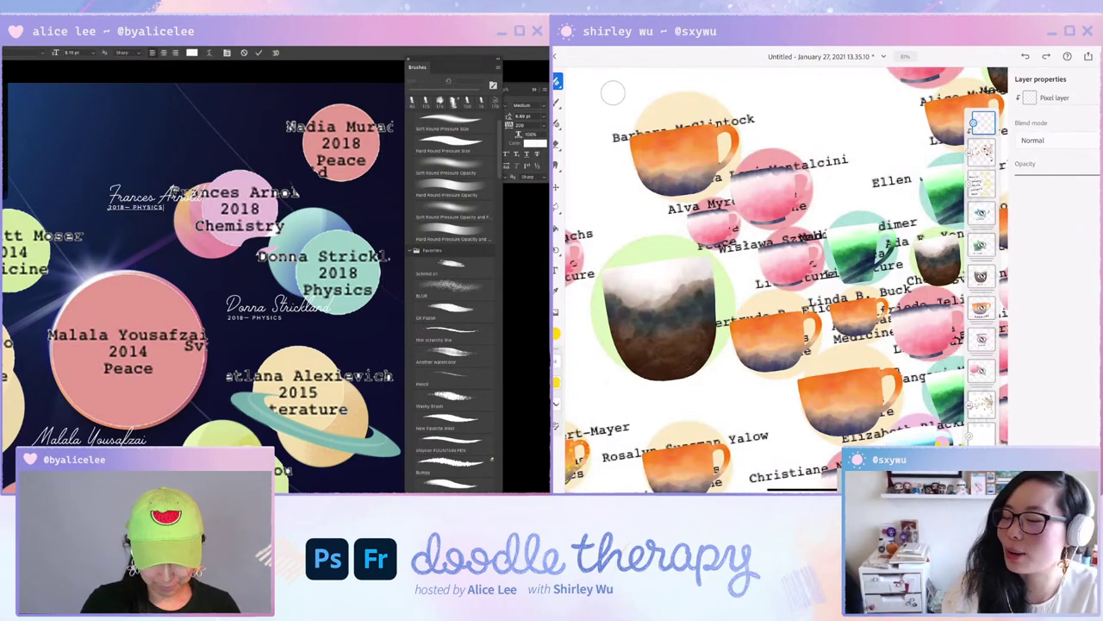
drag(134, 208, 163, 208)
text(CHE)
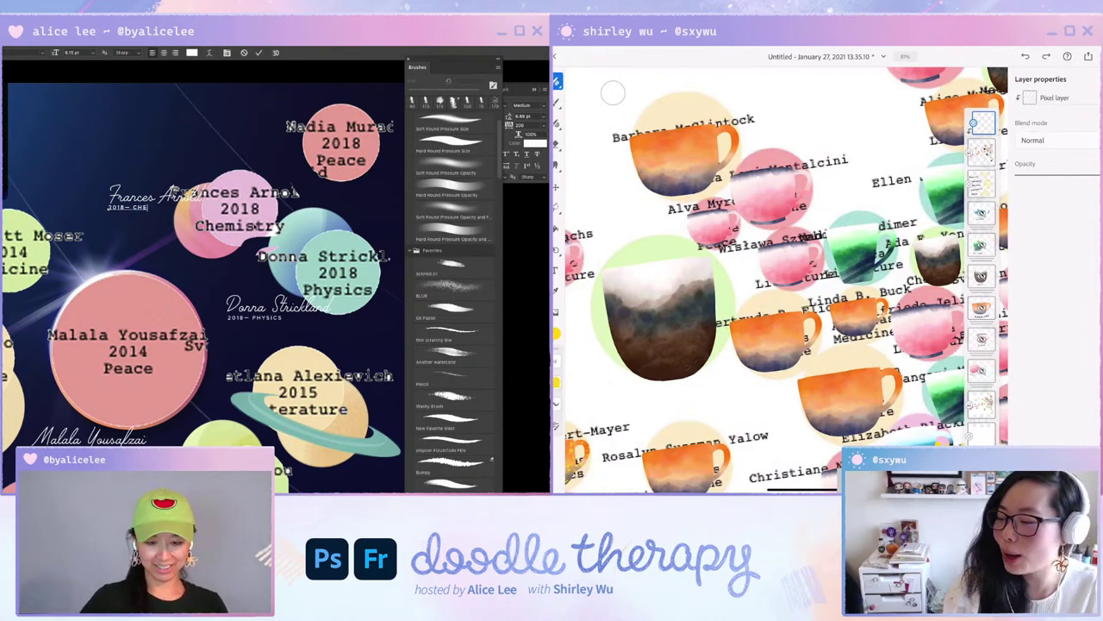
text(MISTRY)
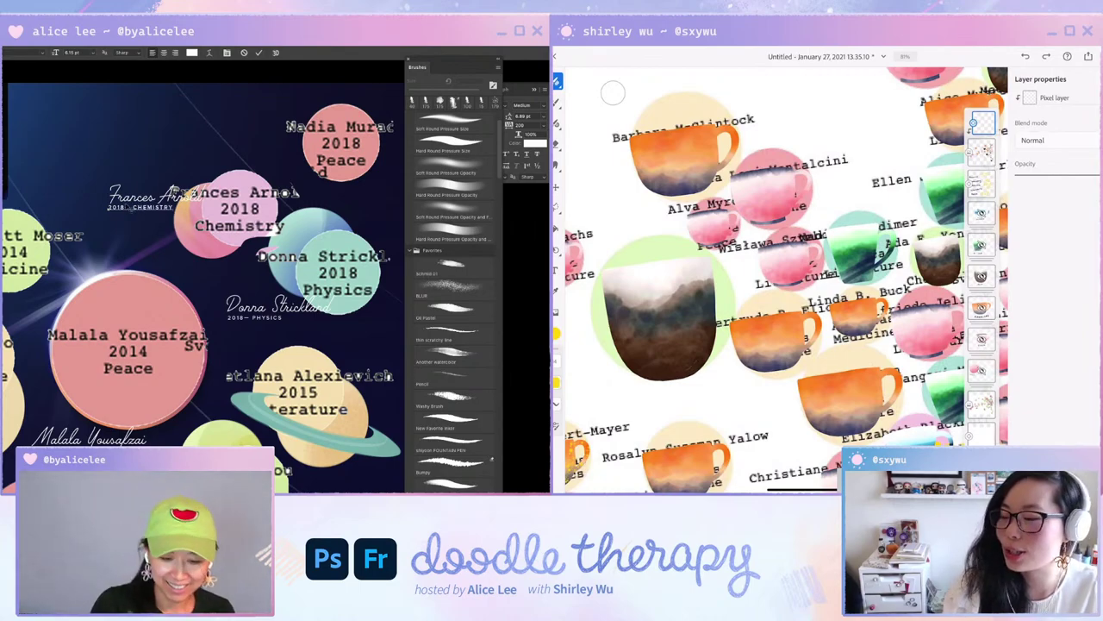
click(124, 207)
key(ctrl+Return)
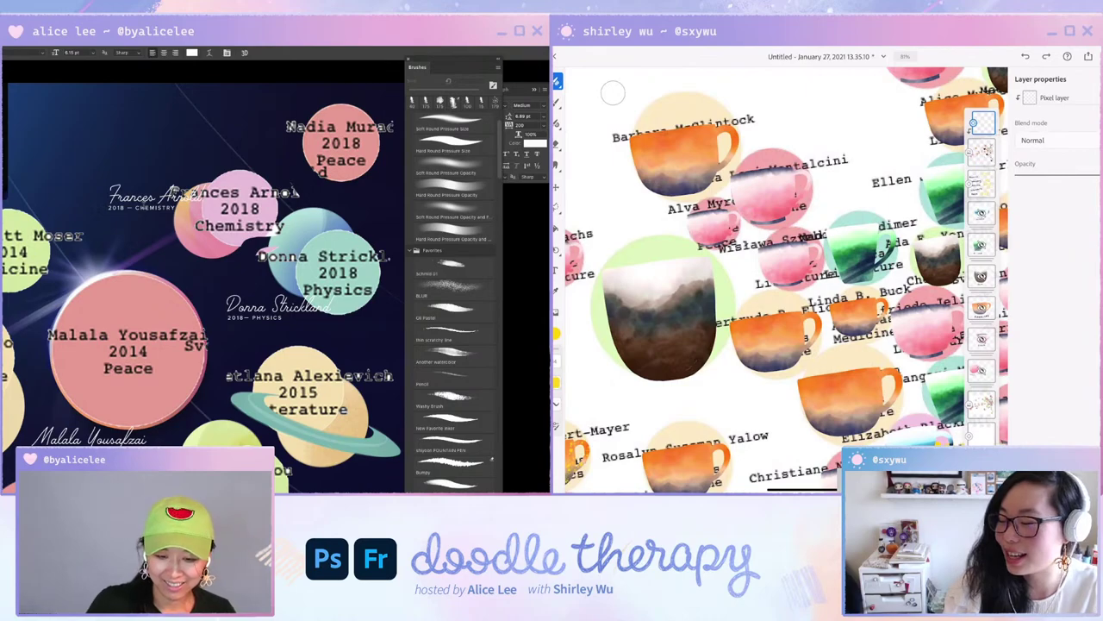
Place a copy of the Frances Arnold label beside the Nadia Murad planet and change its name to "Nadia Murad".
key(v)
click(172, 203)
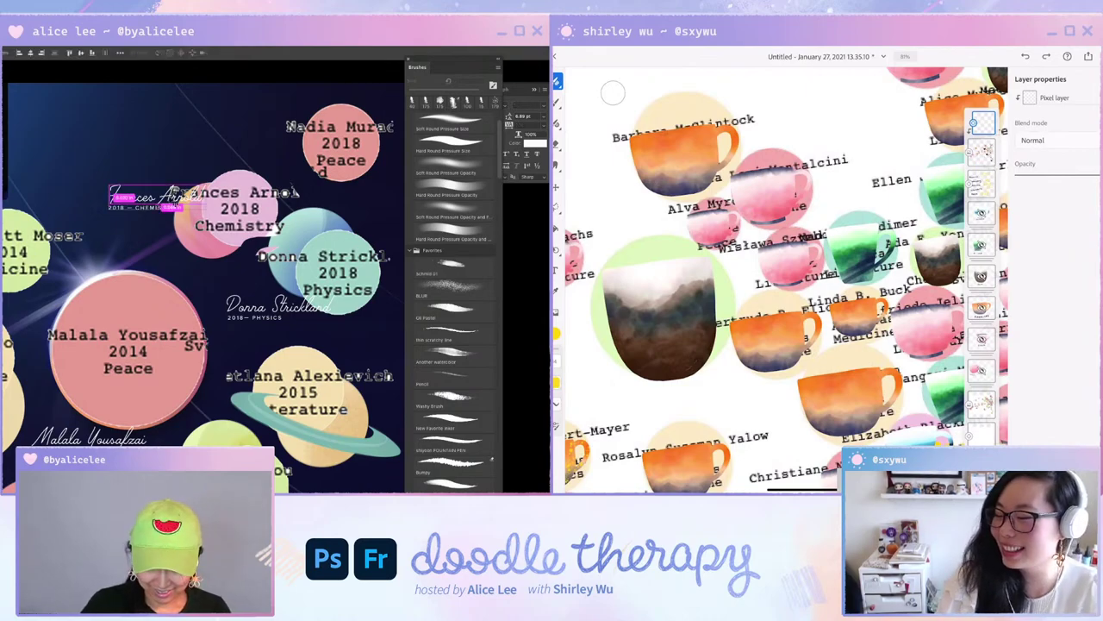
drag(177, 200, 295, 145)
key(t)
triple_click(310, 145)
text(Nadia Murad)
key(super+Tab)
key(super+Tab)
key(super+Tab)
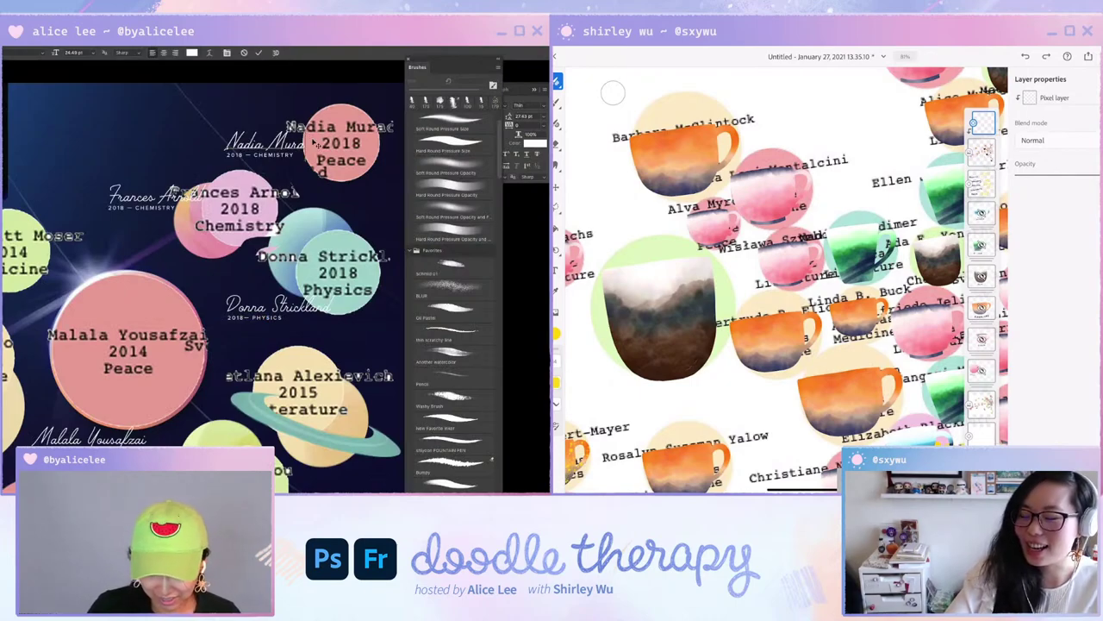
Replace the prize category under the Nadia Murad label with "PEACE".
double_click(272, 155)
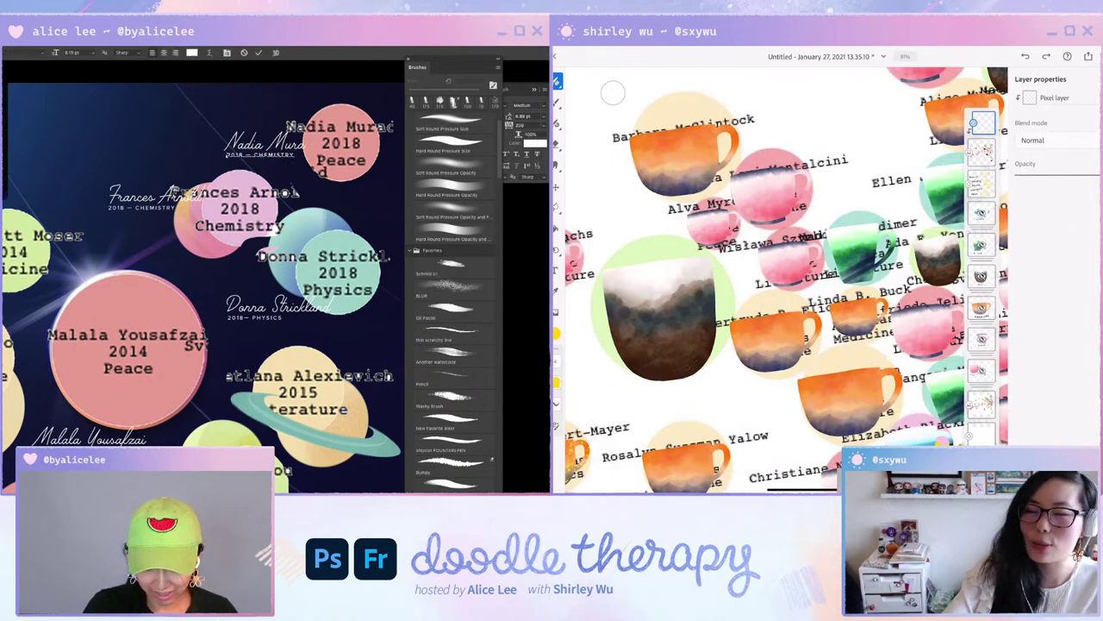
double_click(277, 156)
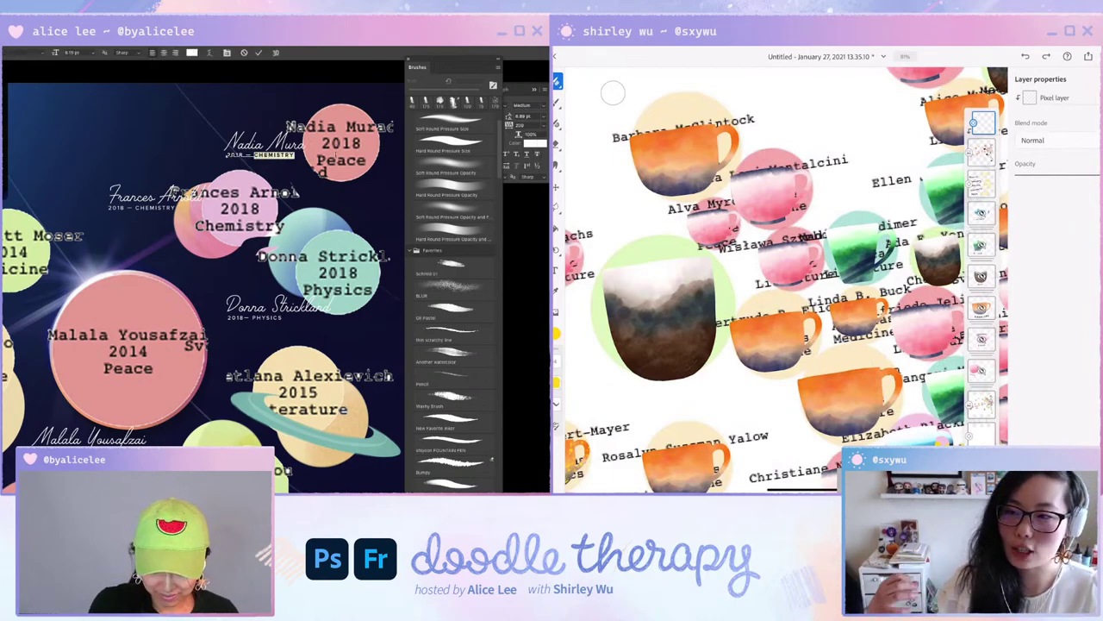
text(PEACE)
key(ctrl+a)
click(379, 174)
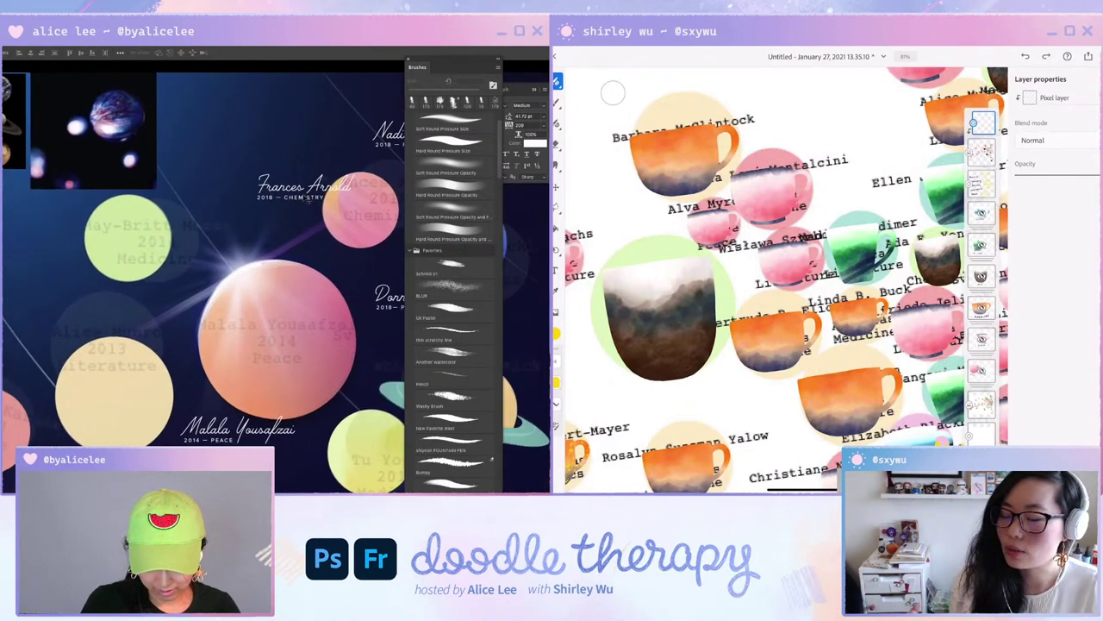
Place a copy of the Frances Arnold label beside the green planet and change its name to "May-Britt Moser".
drag(321, 187, 93, 248)
double_click(93, 248)
key(ctrl+a)
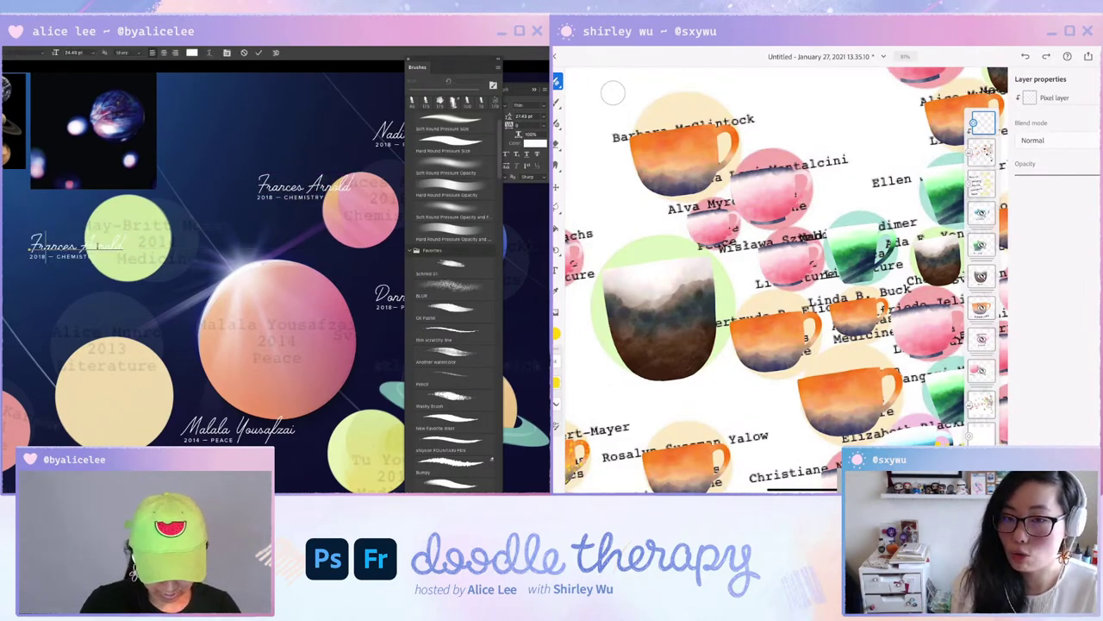
text(May-Britt M)
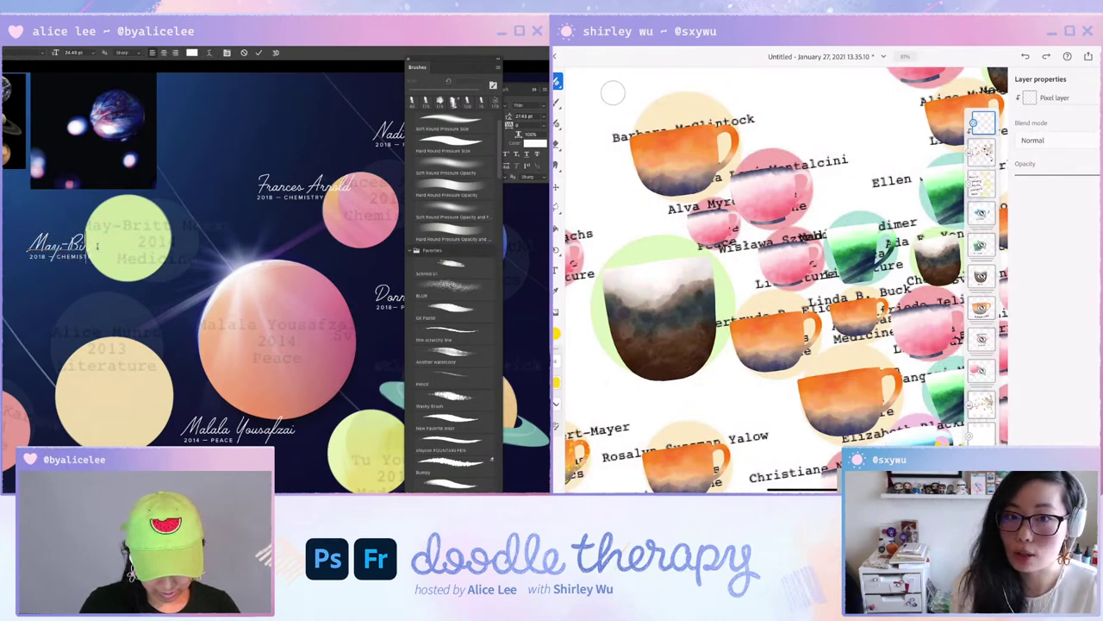
text(oser)
key(ctrl+Return)
Replace the year and prize line under the May-Britt Moser label with "2014 — MEDICINE".
click(50, 256)
key(ctrl+Return)
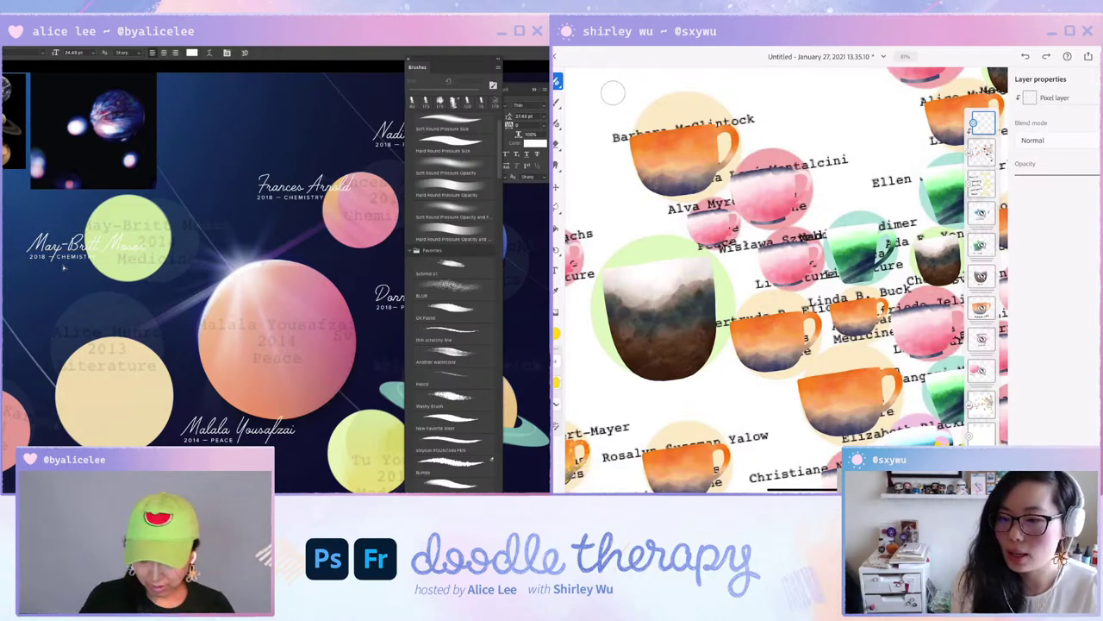
triple_click(62, 257)
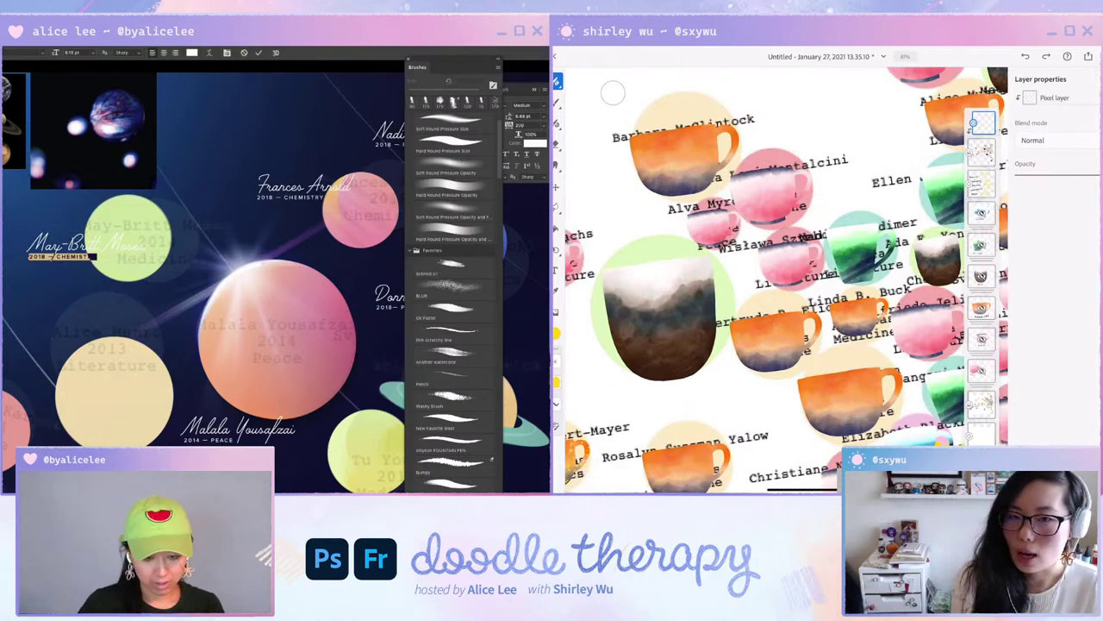
text(2014)
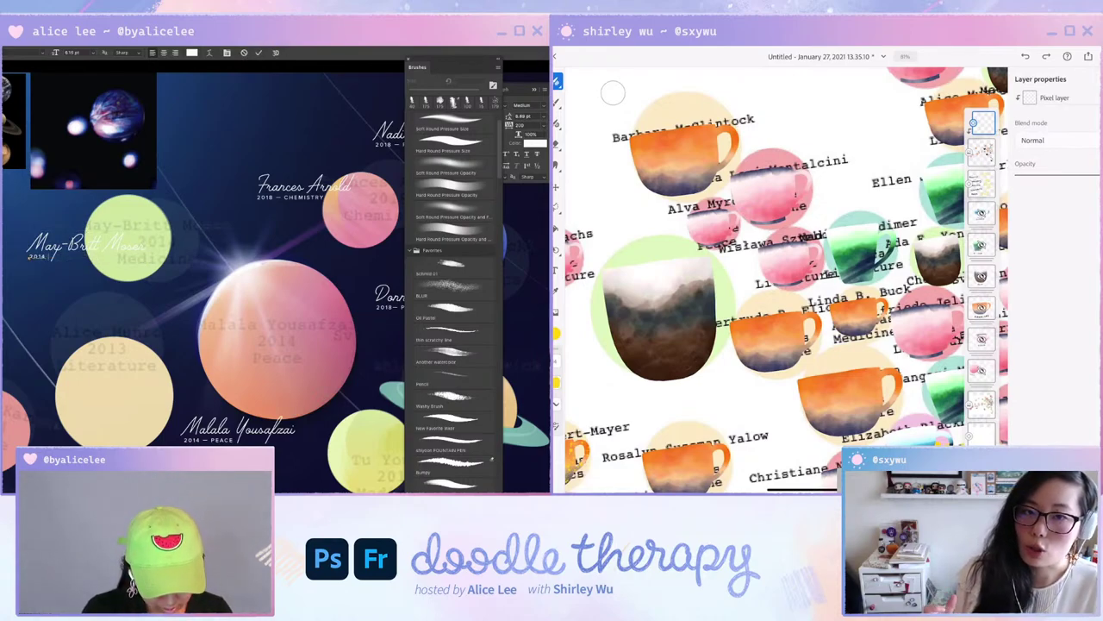
text( — MEDICINE)
key(ctrl+Return)
key(v)
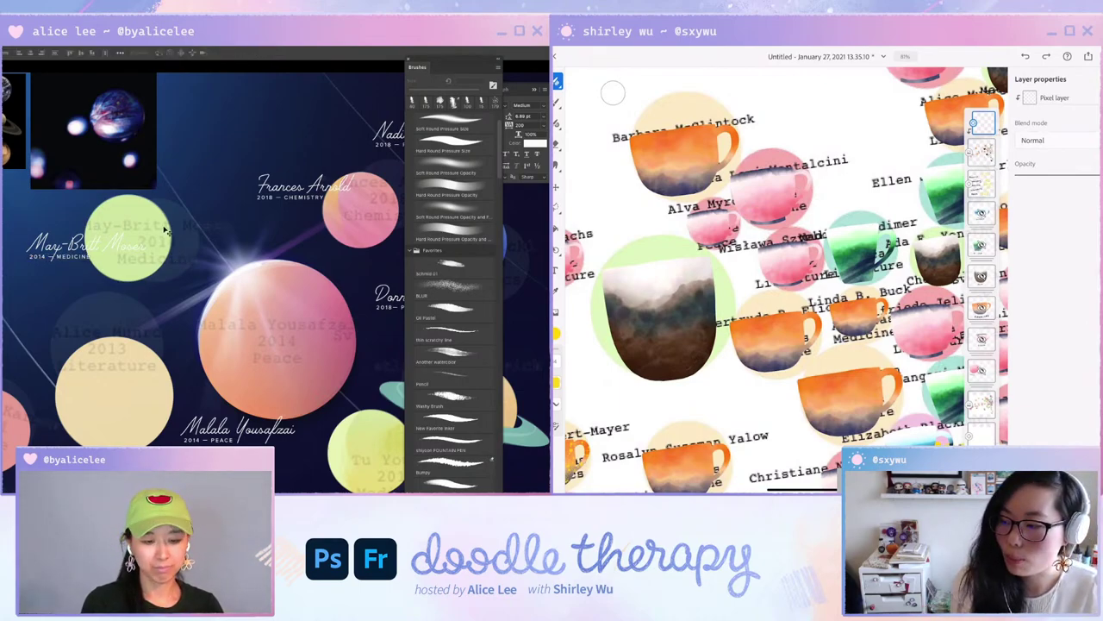
Hide the template text overlay and shade the May-Britt Moser planet with a darker green gradient rising from its lower edge.
drag(209, 270, 315, 428)
key(ctrl+z)
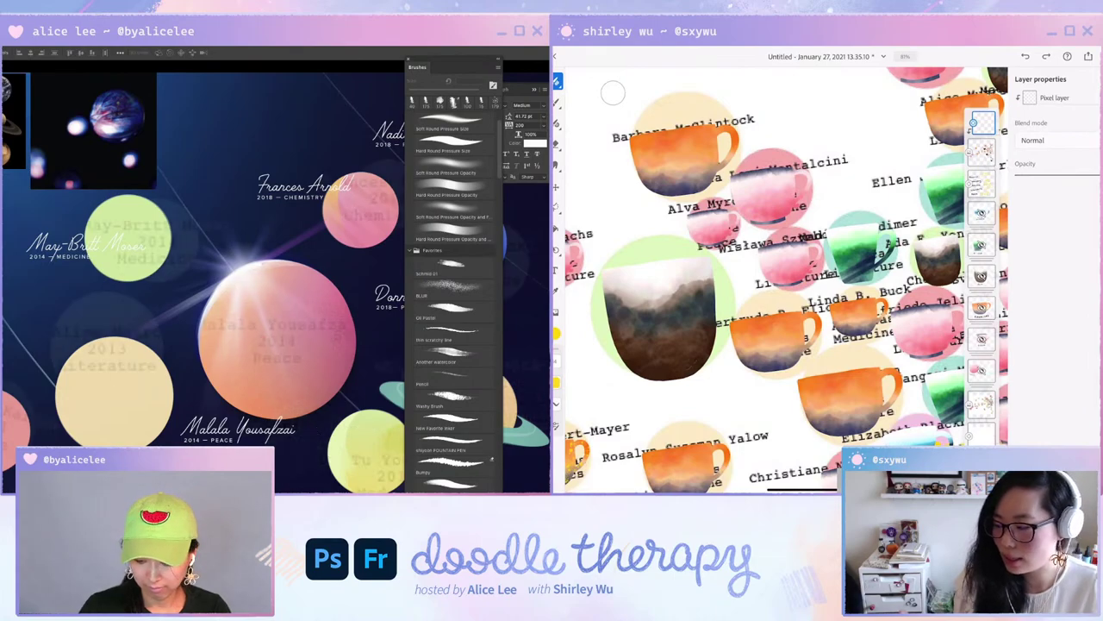
key(Delete)
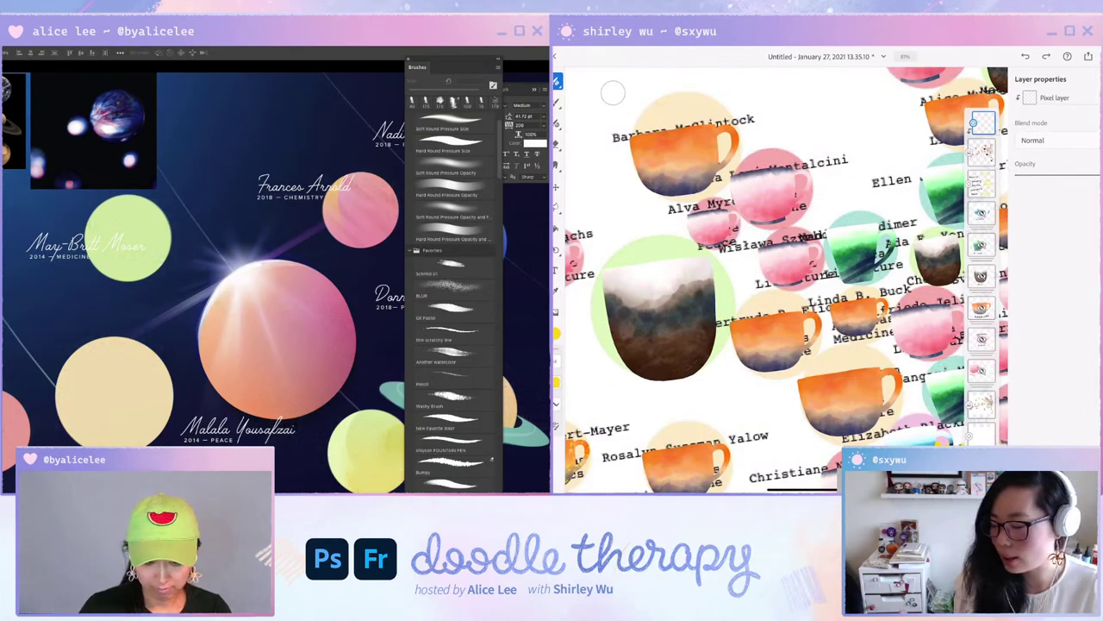
key(i)
click(145, 216)
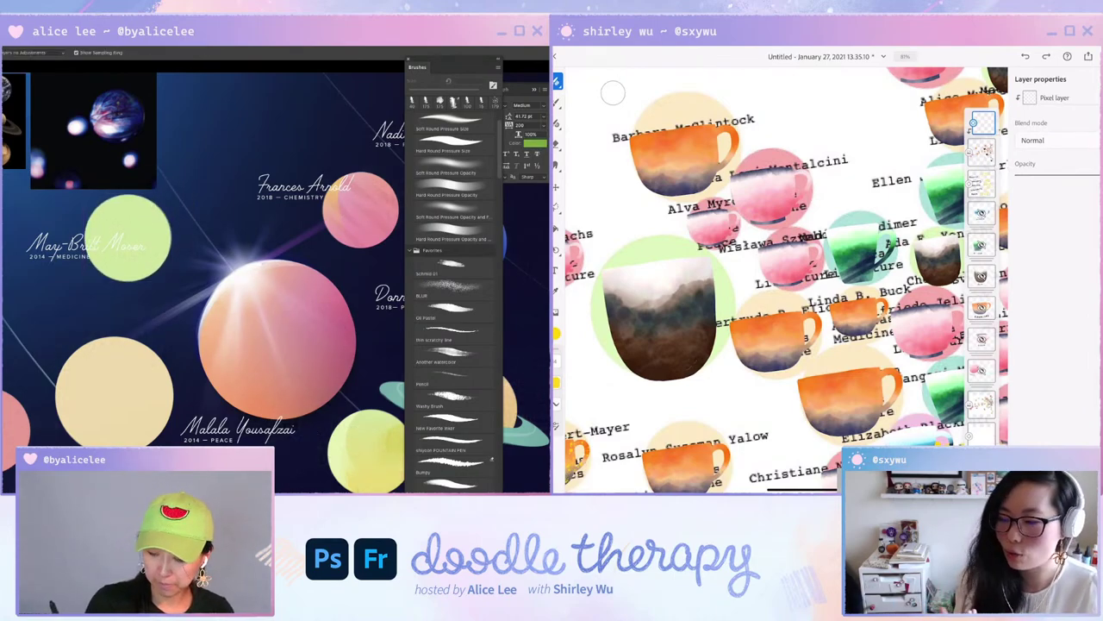
key(g)
drag(178, 270, 146, 201)
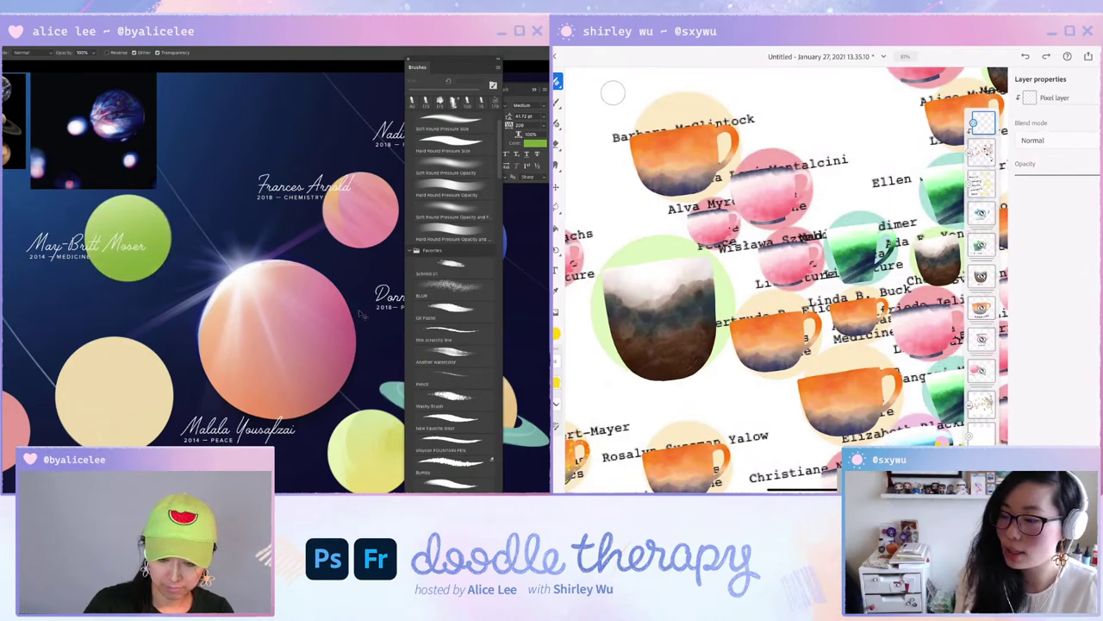
Shift the year and prize line toward the end of the May-Britt Moser name.
key(ctrl+minus)
key(v)
drag(338, 416, 280, 403)
mouse_move(81, 258)
mouse_down()
mouse_move(108, 257)
mouse_move(97, 259)
mouse_up()
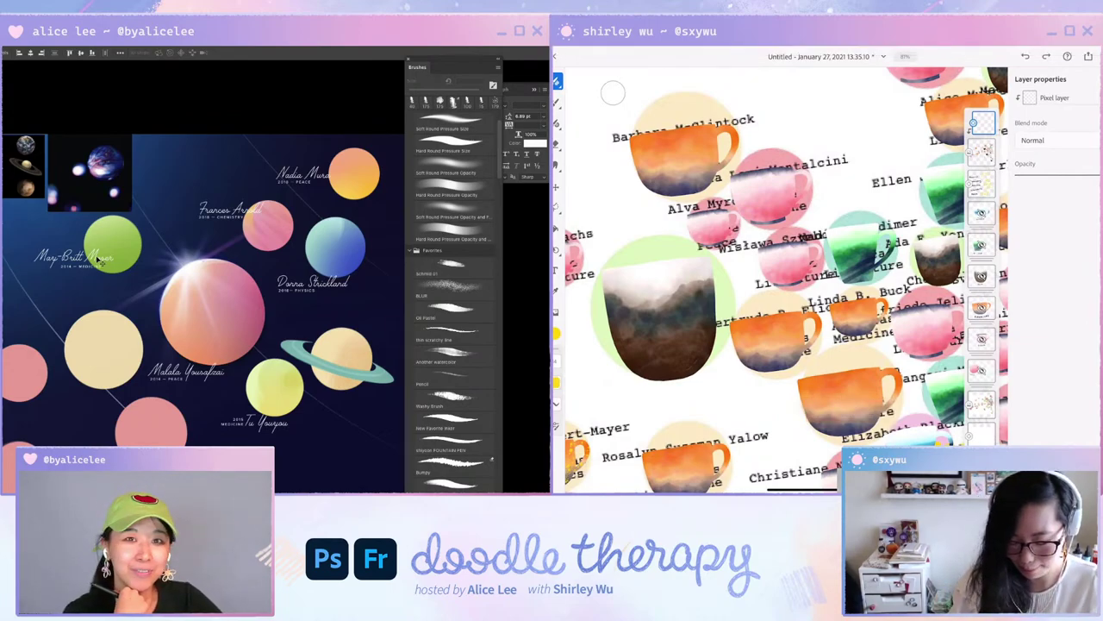
Show the labelled template over the mugs to read the laureates' categories, and hide it again with the drawing layer reselected.
scroll(776, 280, down, 3)
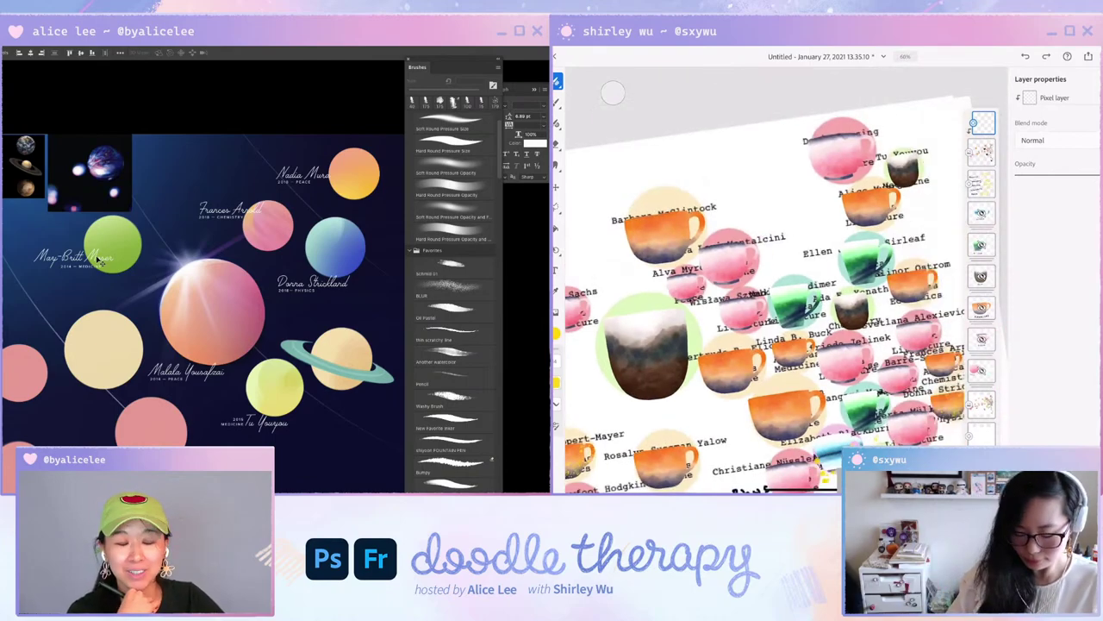
scroll(775, 280, up, 2)
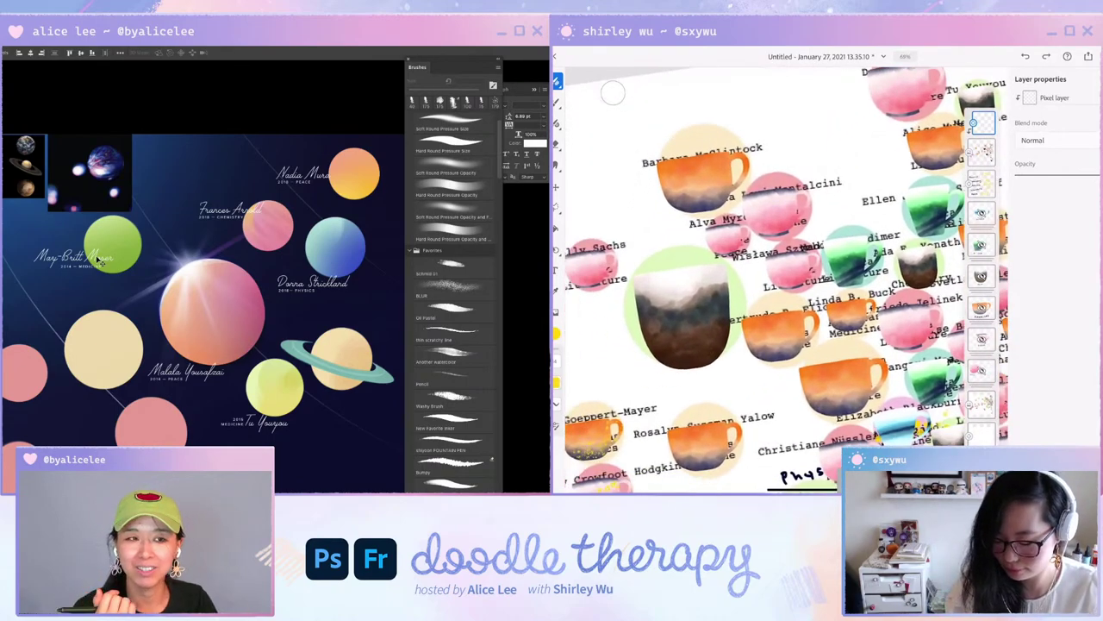
click(982, 153)
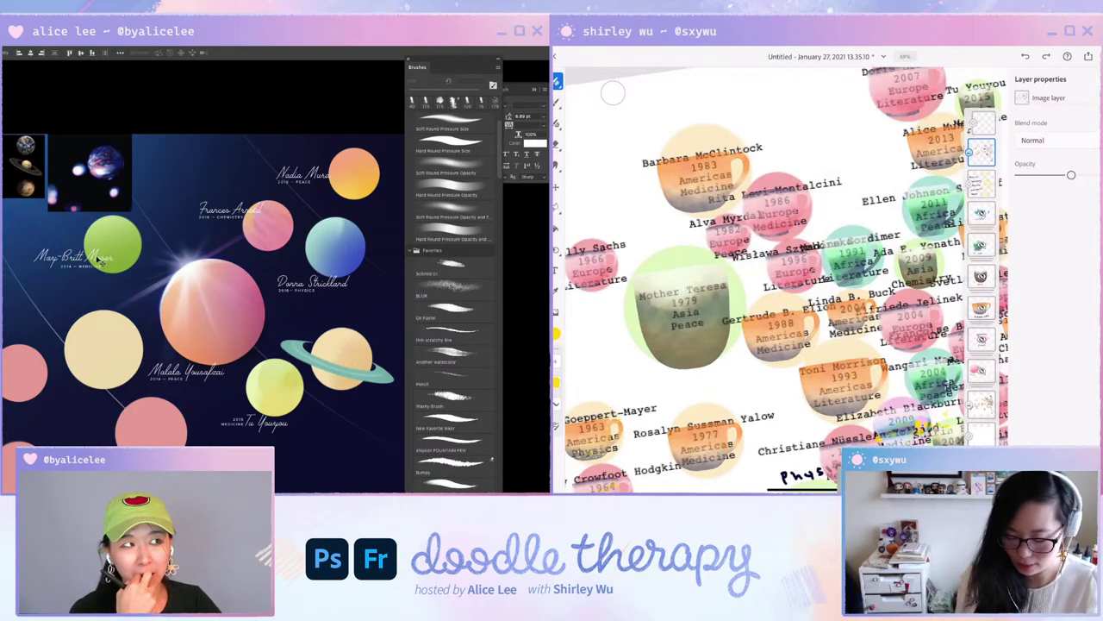
click(984, 122)
scroll(767, 276, down, 1)
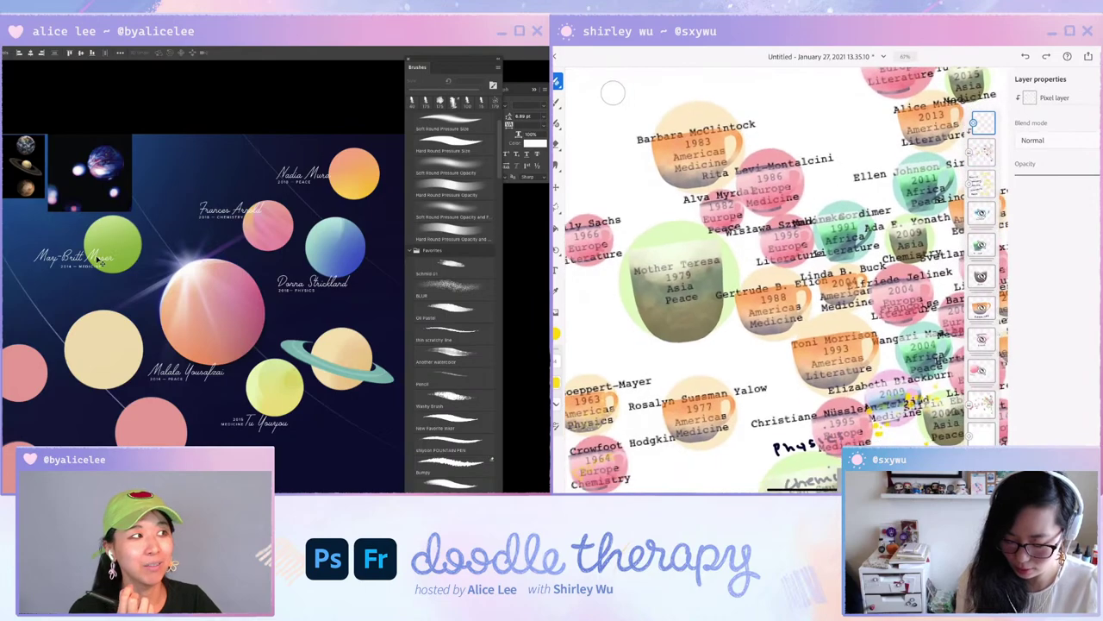
scroll(767, 276, up, 5)
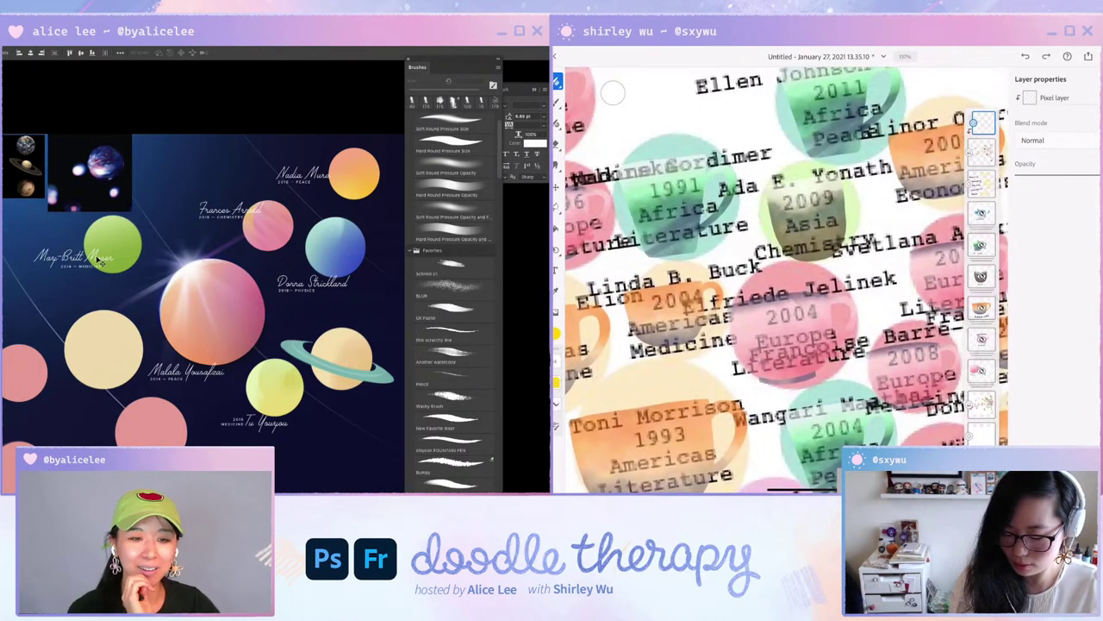
click(981, 152)
drag(1072, 175, 1100, 175)
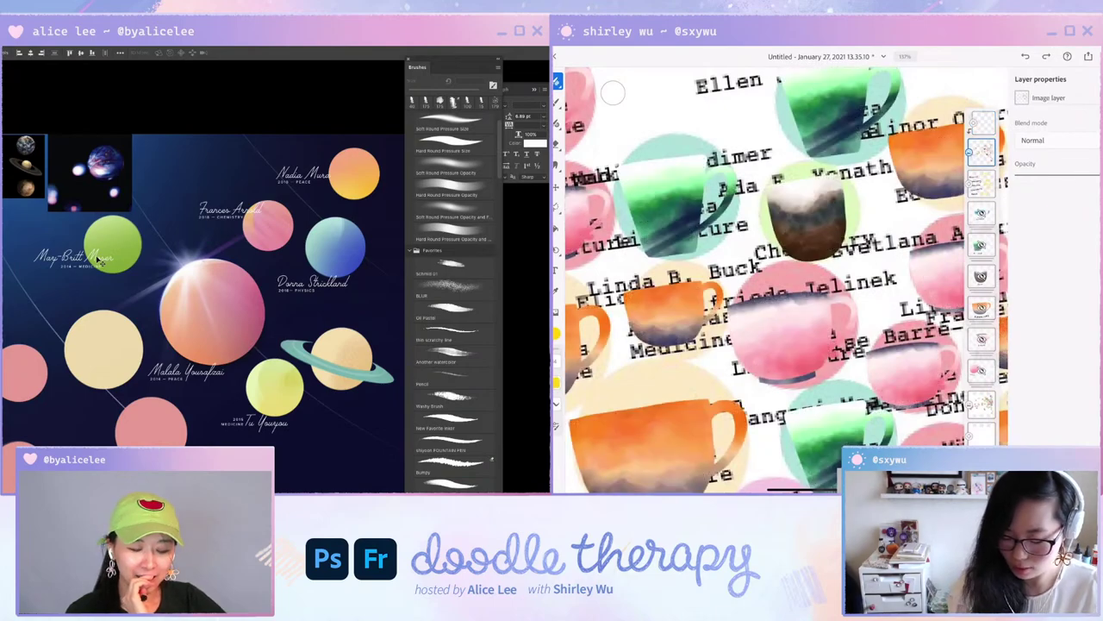
click(983, 122)
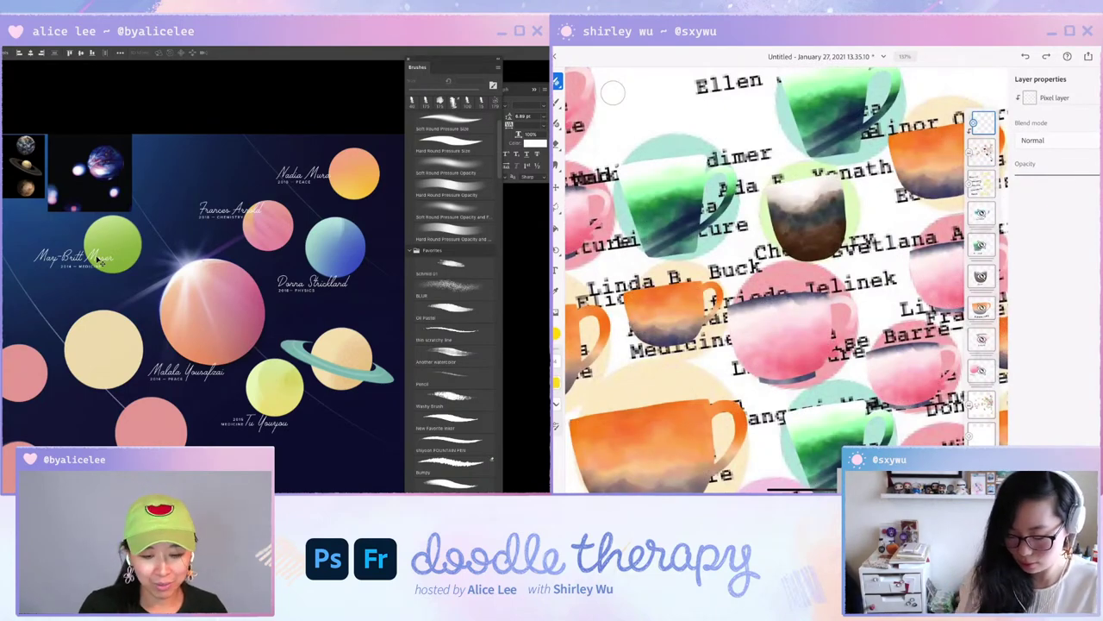
Lower the May-Britt Moser label slightly, and draw a diagonal band of outlined yellow triangles across the Ada E. Yonath mug in Fresco.
drag(100, 261, 102, 268)
click(90, 275)
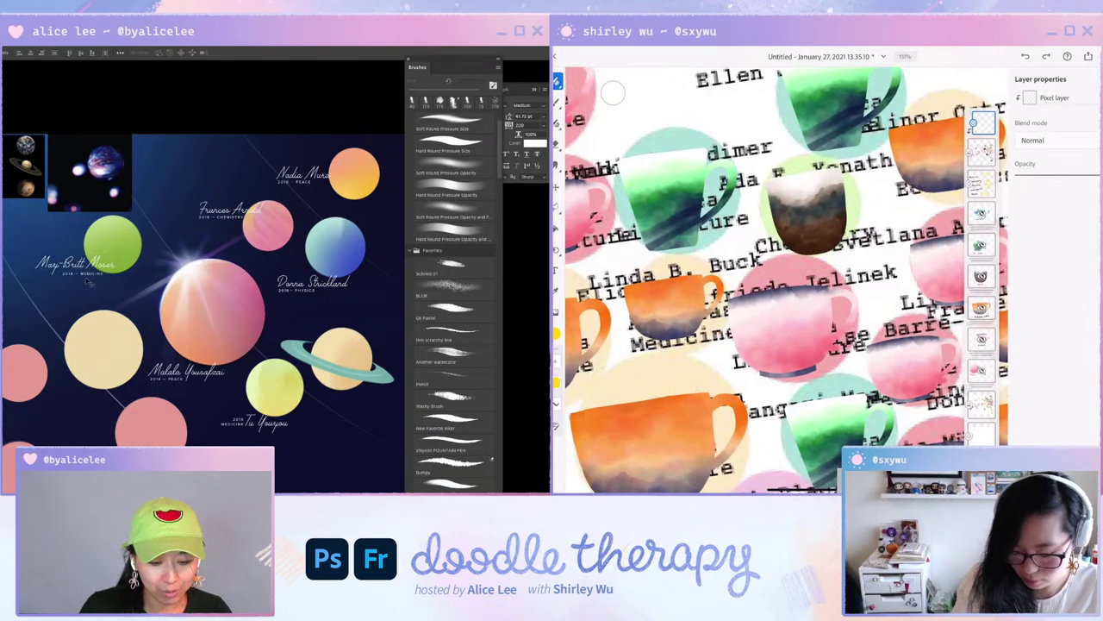
scroll(767, 275, up, 1)
scroll(827, 198, up, 3)
drag(729, 232, 745, 222)
drag(97, 279, 94, 280)
drag(745, 223, 729, 231)
drag(95, 280, 95, 281)
key(ctrl+z)
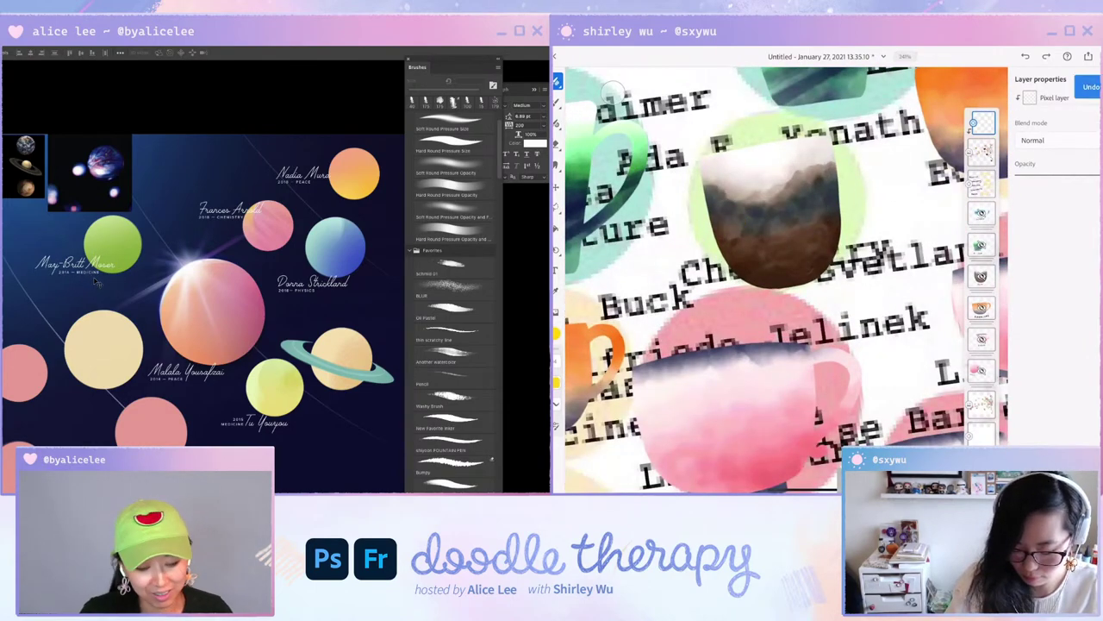
mouse_move(731, 240)
mouse_down()
mouse_move(760, 222)
mouse_move(786, 216)
mouse_move(786, 226)
mouse_move(801, 188)
mouse_move(800, 202)
mouse_move(806, 191)
mouse_move(819, 207)
mouse_move(833, 176)
mouse_up()
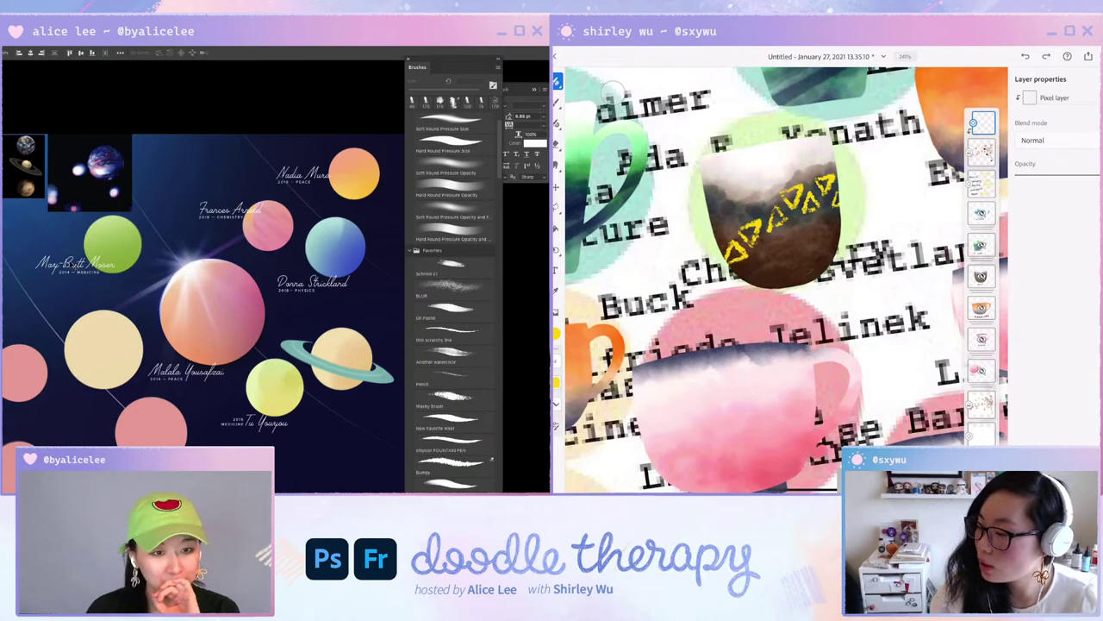
click(557, 333)
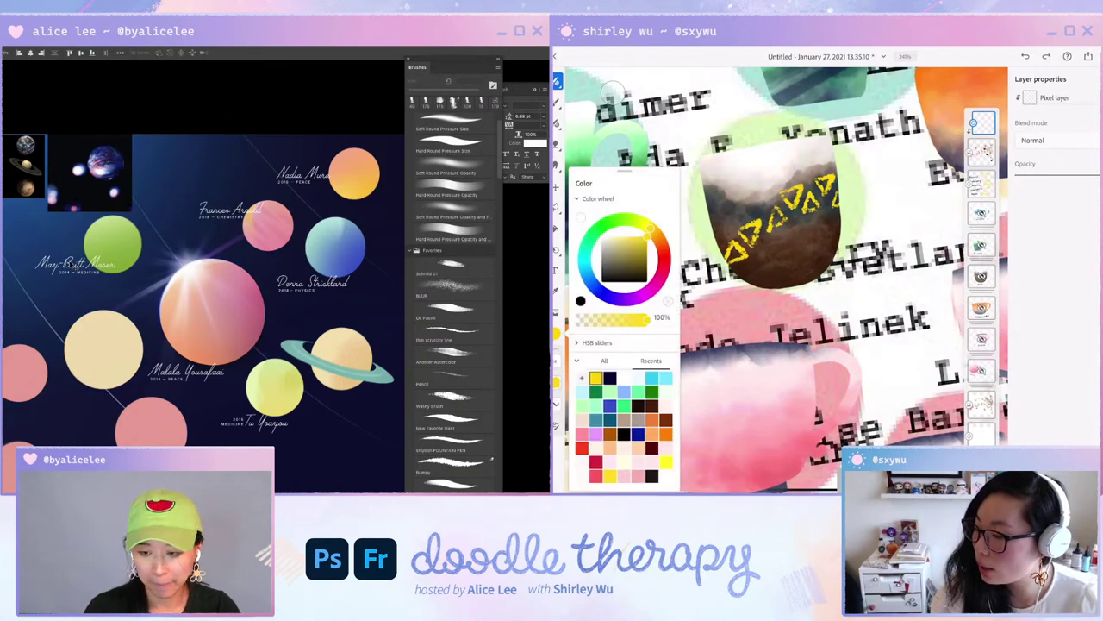
Place a copy of the May-Britt Moser label beneath the large pink planet below Malala Yousafzai's planet.
drag(103, 272, 122, 411)
key(ctrl+z)
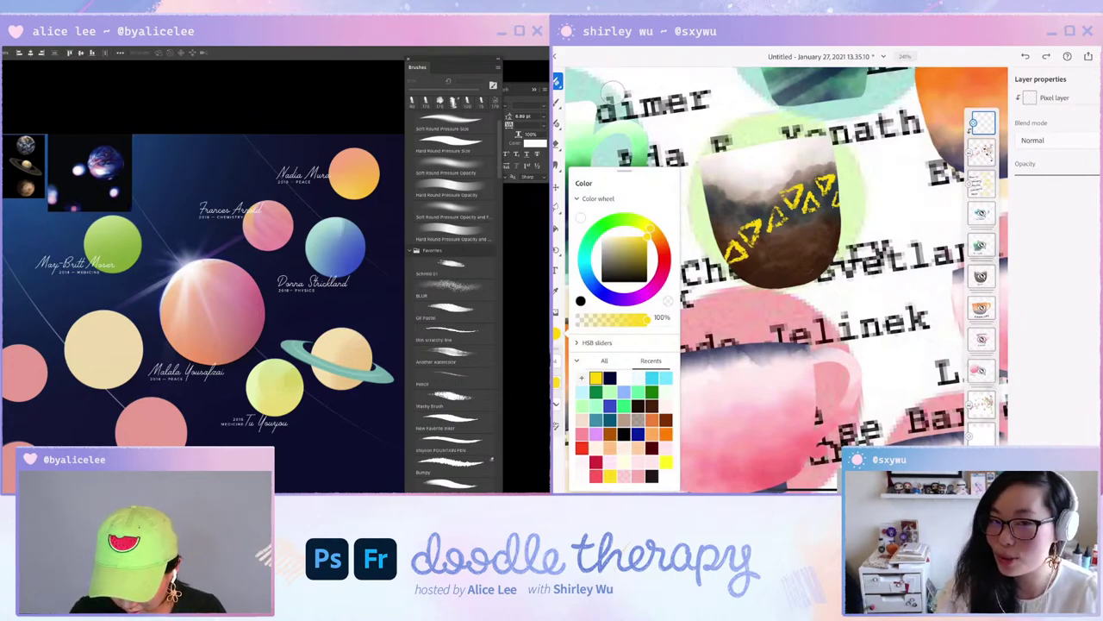
drag(244, 437, 299, 329)
key(ctrl+plus)
Change the name in the copied label to "Ellen Johnson Sirleaf".
key(t)
click(249, 407)
key(ctrl+a)
text(Eli)
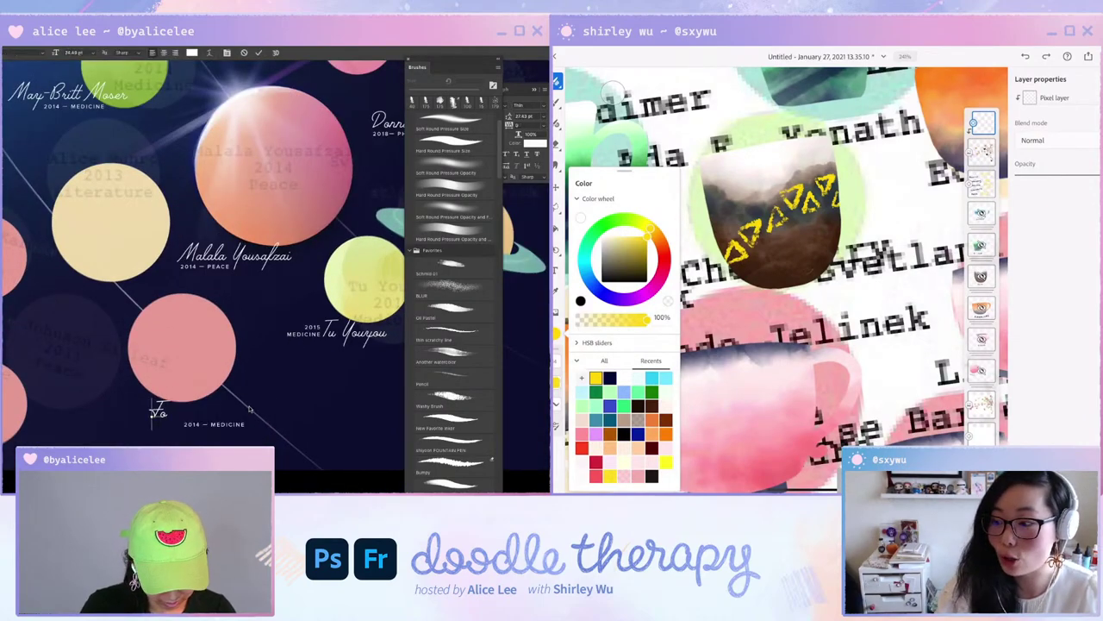
text(en Fo)
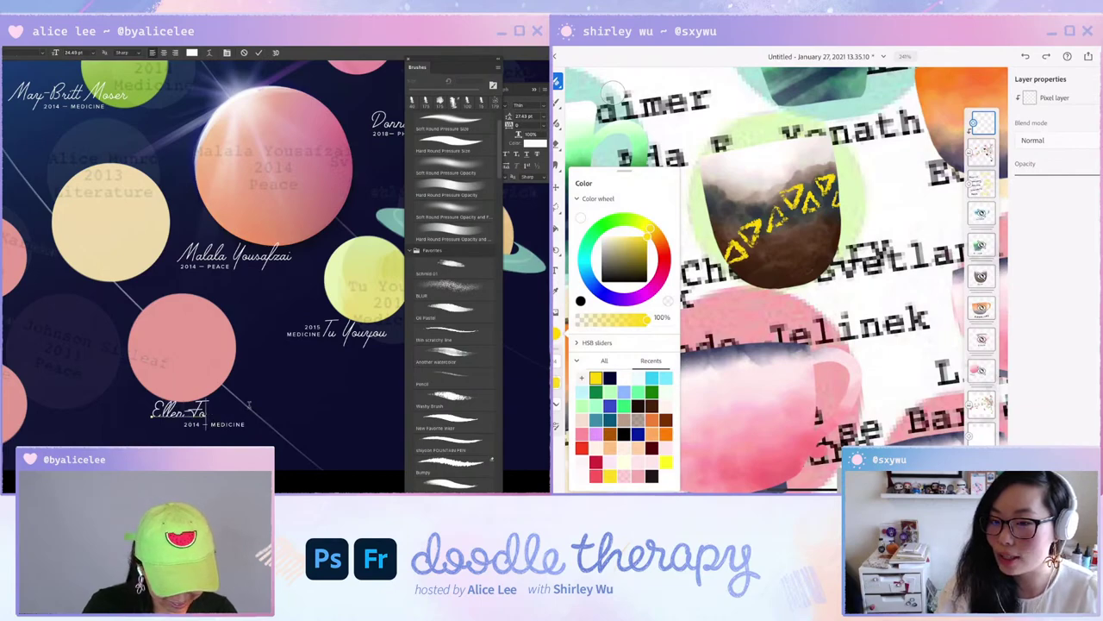
text( Jo)
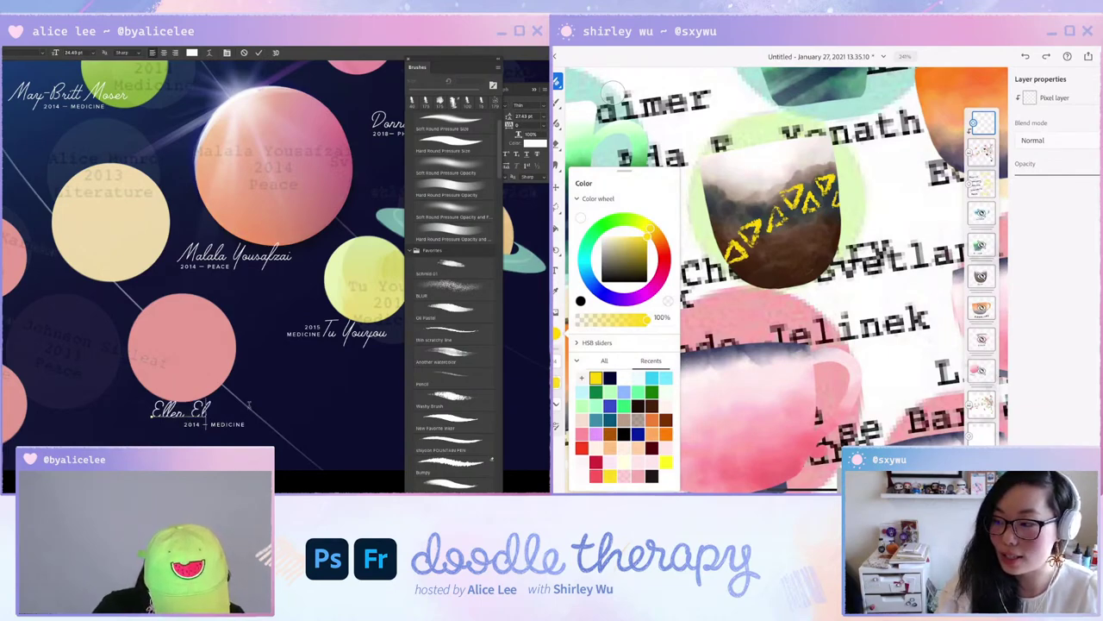
key(BackSpace)
key(BackSpace)
text(Johnson)
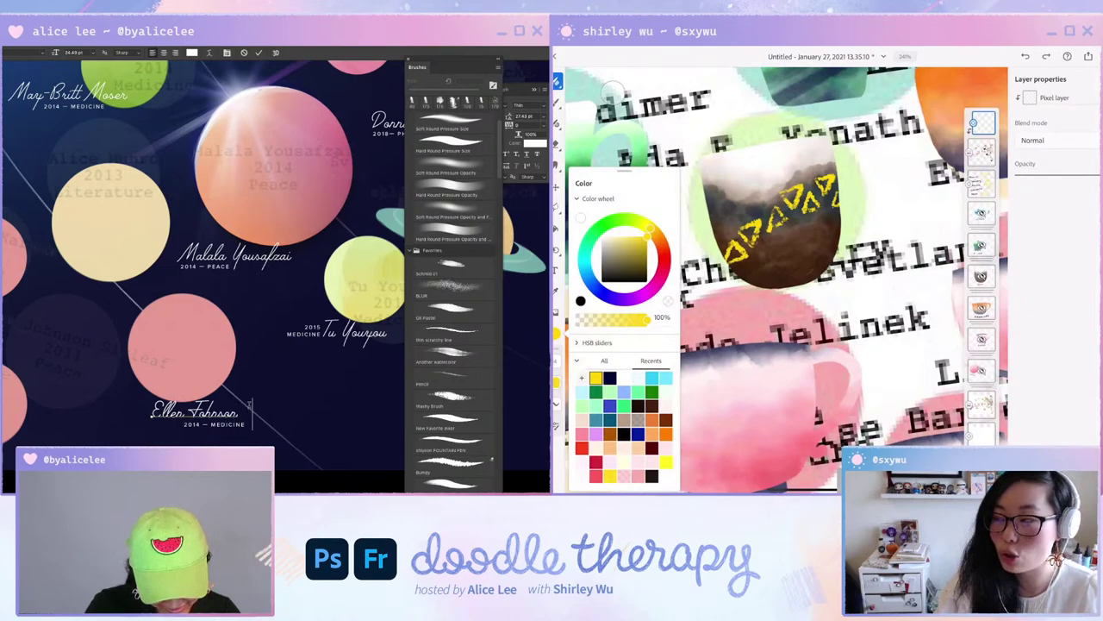
text( Sirleaf)
key(ctrl+Return)
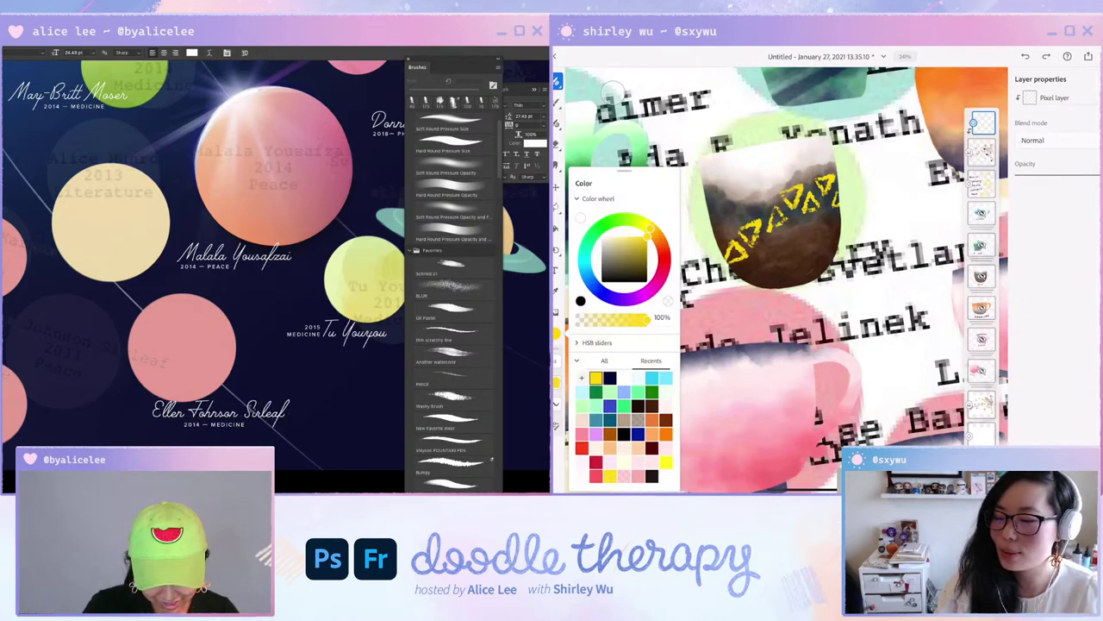
Replace the year and prize line under the Ellen Johnson Sirleaf label with "2011 — PEACE".
click(231, 436)
key(BackSpace)
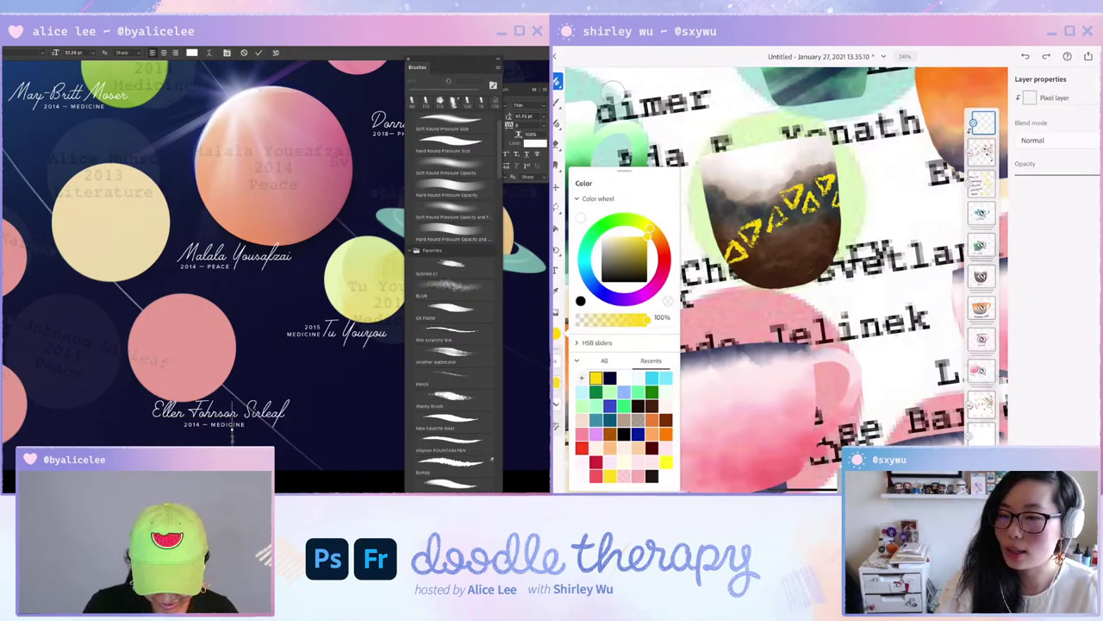
key(ctrl+Return)
key(v)
double_click(240, 425)
key(ctrl+Return)
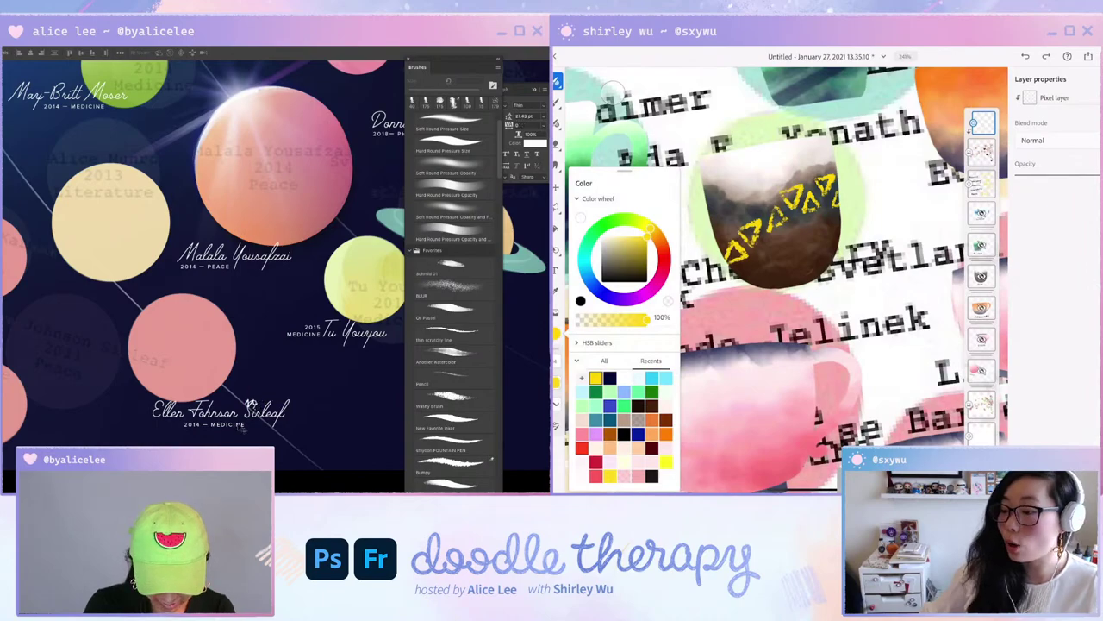
double_click(229, 425)
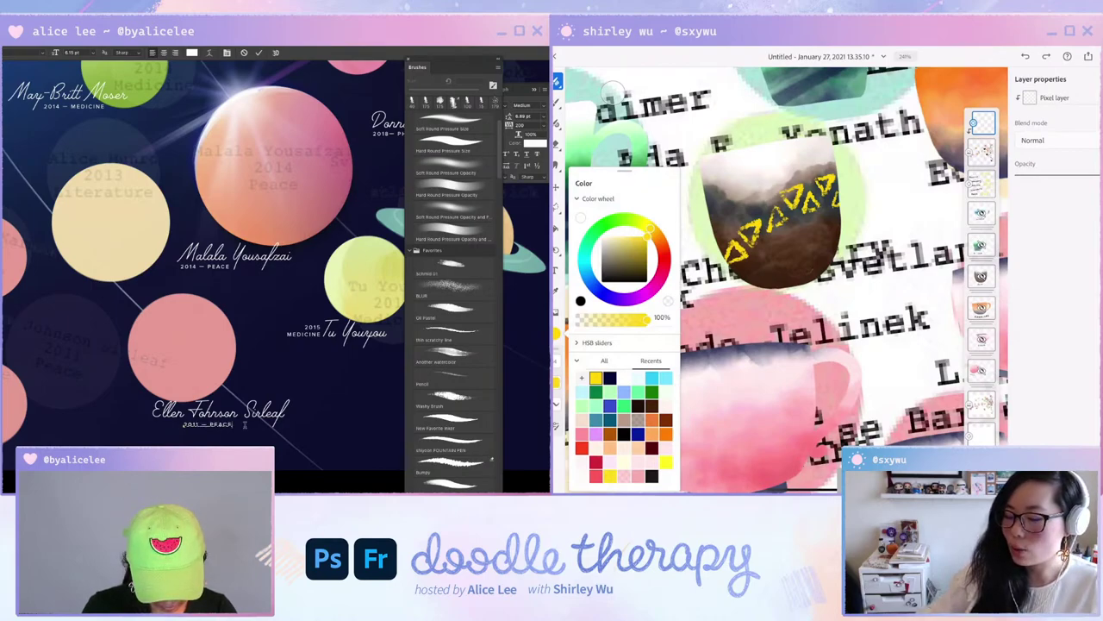
key(super+Return)
Nudge the "2011 — PEACE" line left to align it with the start of the Ellen Johnson Sirleaf name.
key(v)
key(shift+Left)
key(shift+Left)
key(shift+Left)
key(shift+Left)
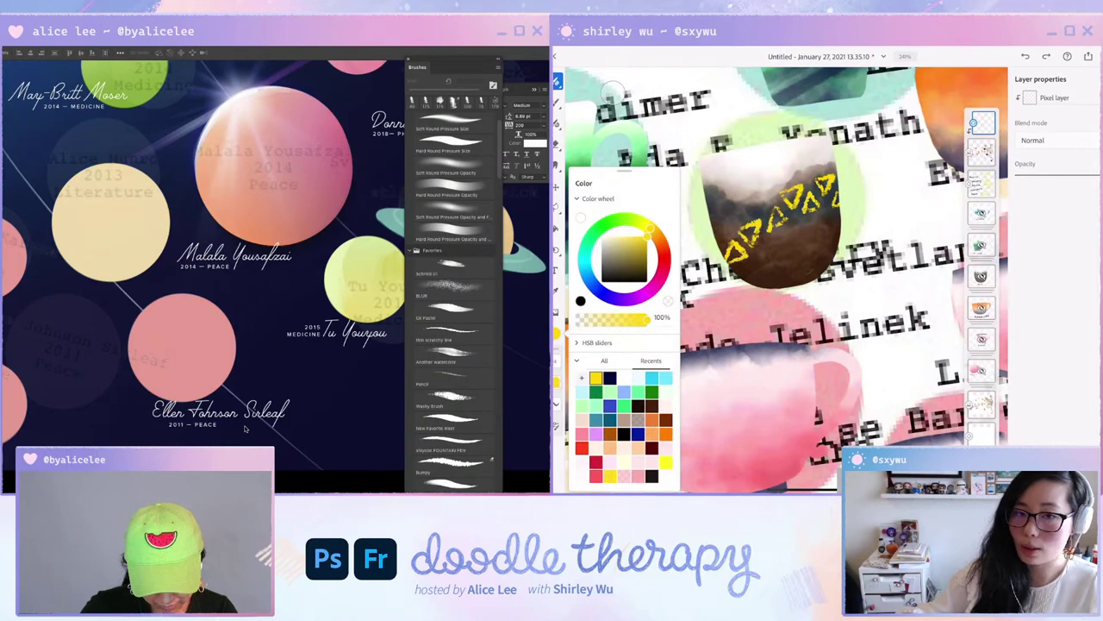
key(shift+Left)
key(shift+Left)
key(shift+Left)
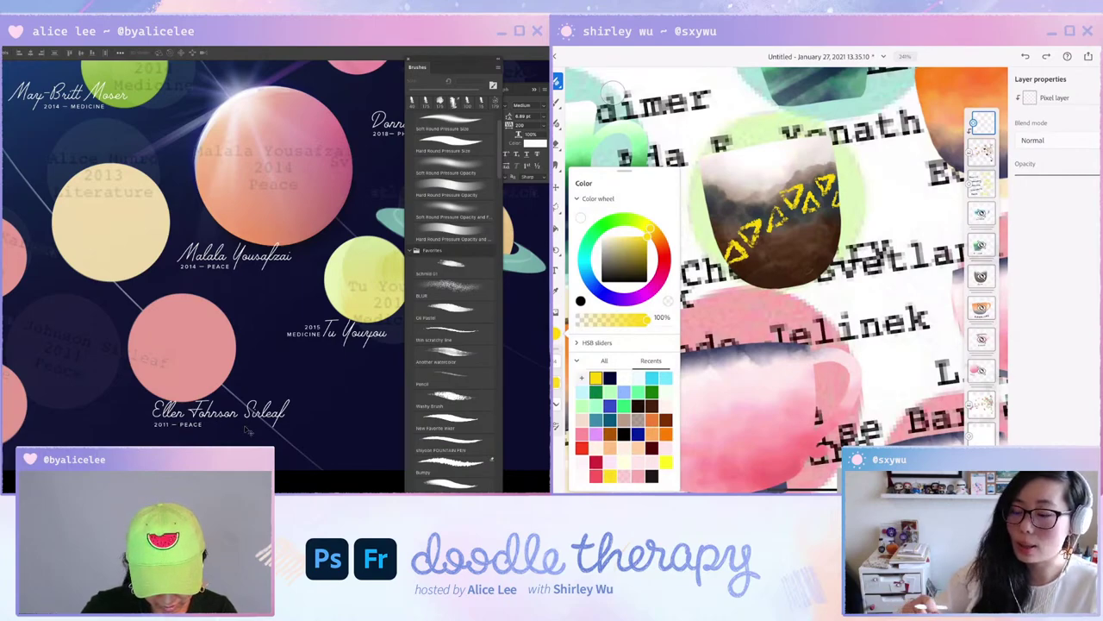
key(Left)
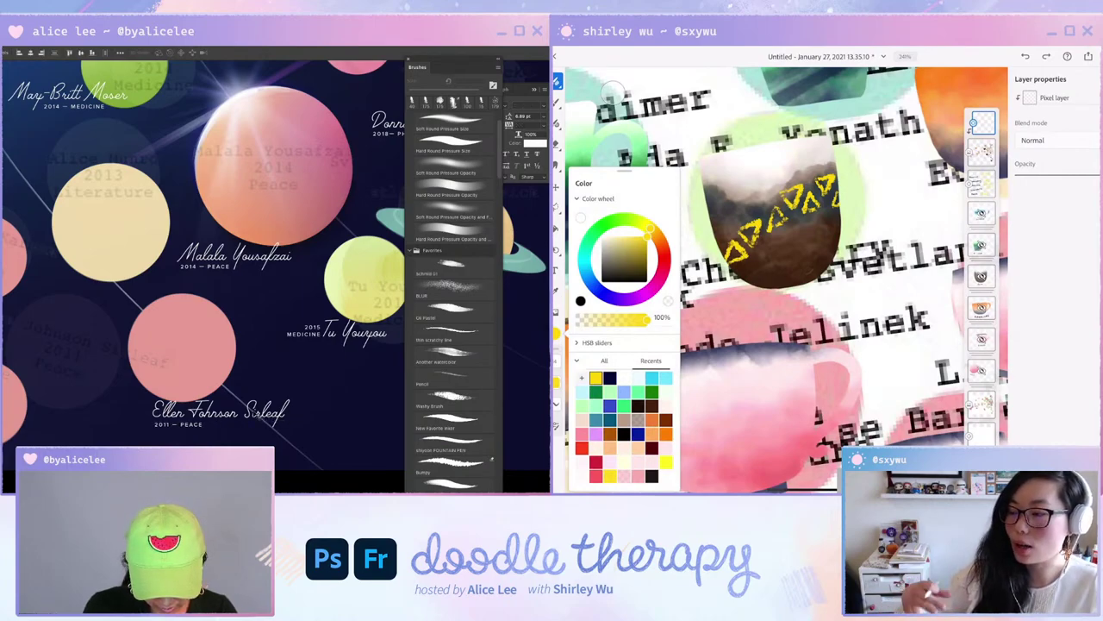
Place a copy of the Ellen Johnson Sirleaf label beneath the upper of the two small pink planets and check the browser's laureate chart.
drag(277, 419, 146, 293)
scroll(257, 380, left, 5)
key(super+Tab)
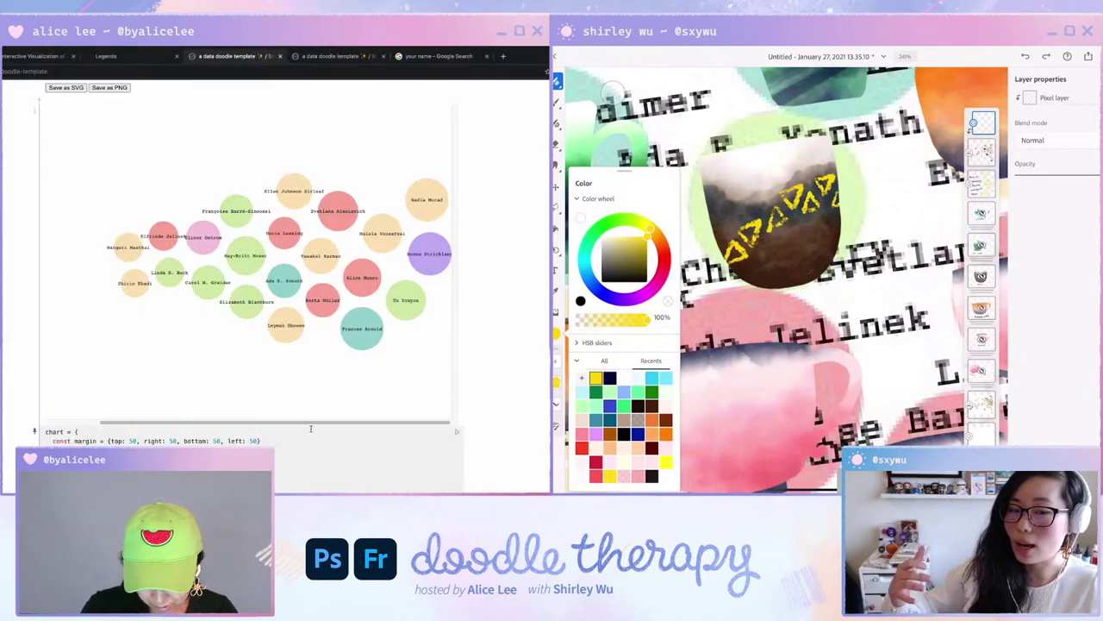
key(alt+Tab)
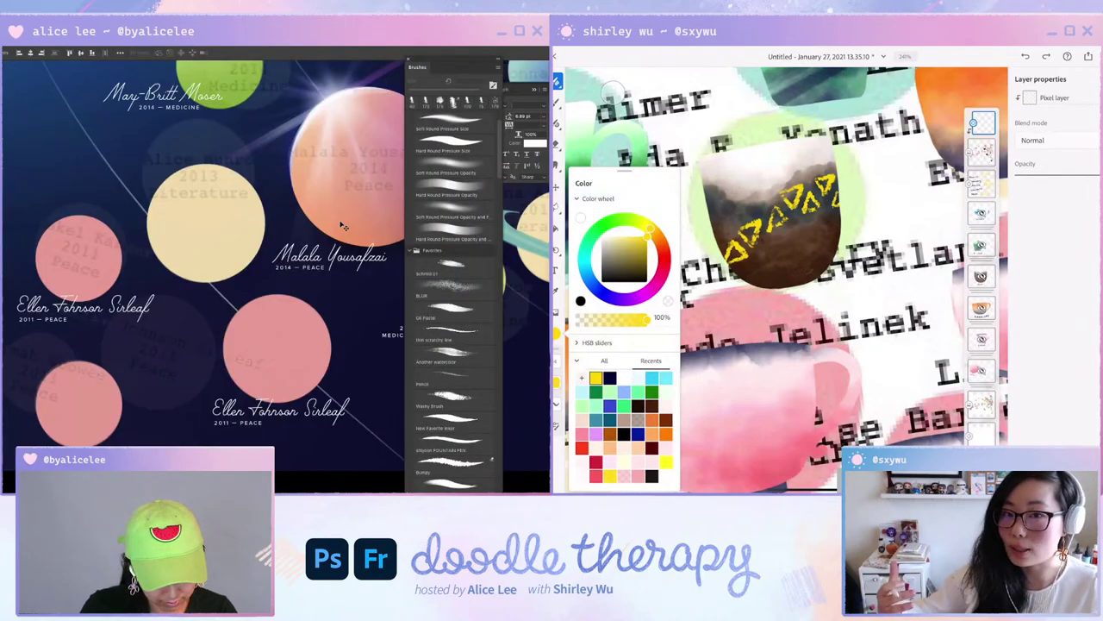
Copy the name "Leymah Gbowee" from the browser's laureate chart and paste it over the name in the new Photoshop label.
key(alt+Tab)
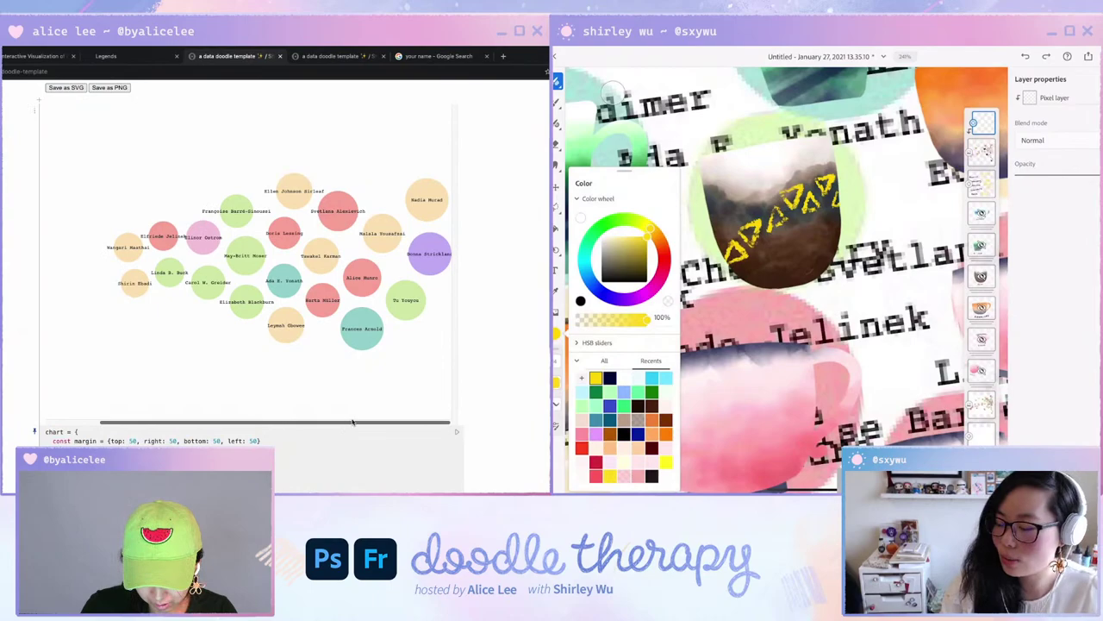
triple_click(289, 324)
key(super+c)
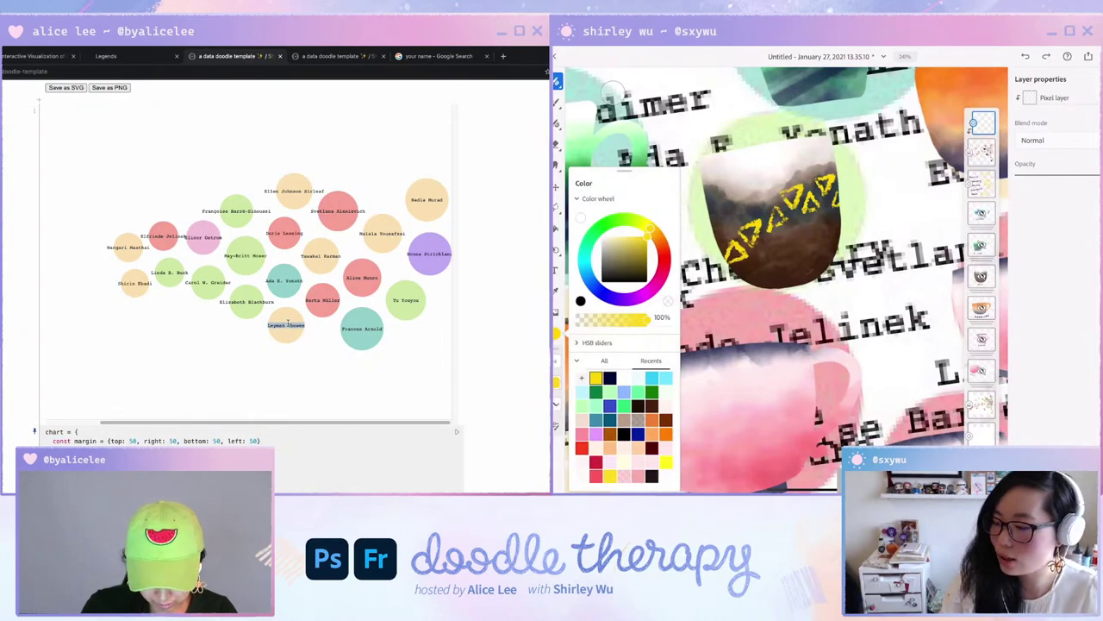
key(super+Tab)
key(t)
triple_click(80, 308)
key(super+v)
key(ctrl+Return)
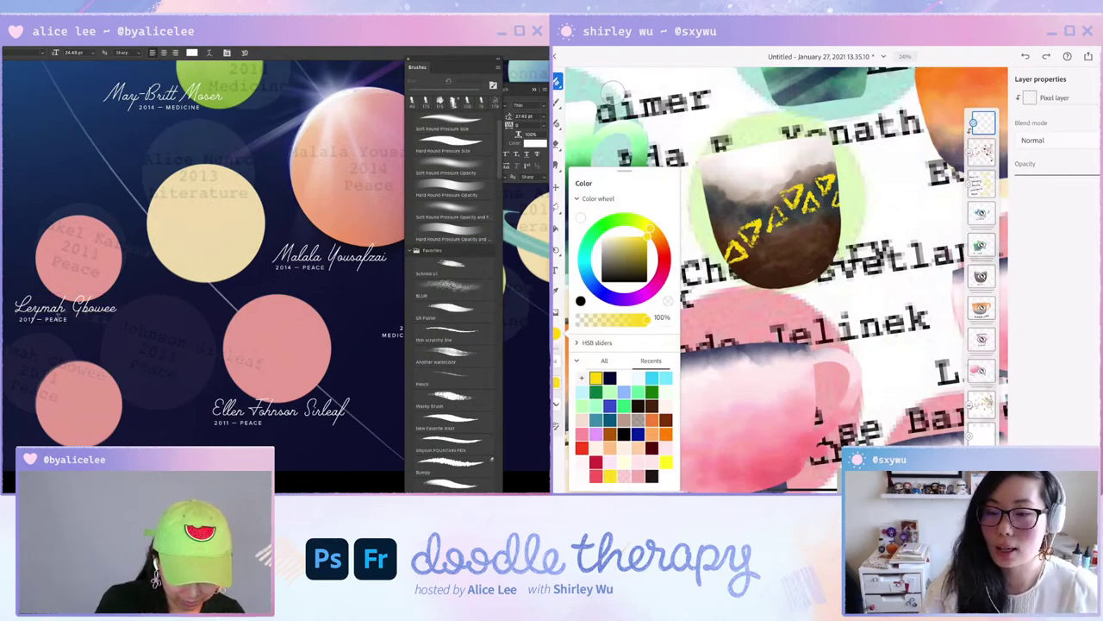
Move the Leymah Gbowee label and its year line down onto the lower of the two small pink planets.
click(73, 321)
key(super+a)
key(super+Return)
key(v)
click(97, 312)
drag(105, 374, 105, 372)
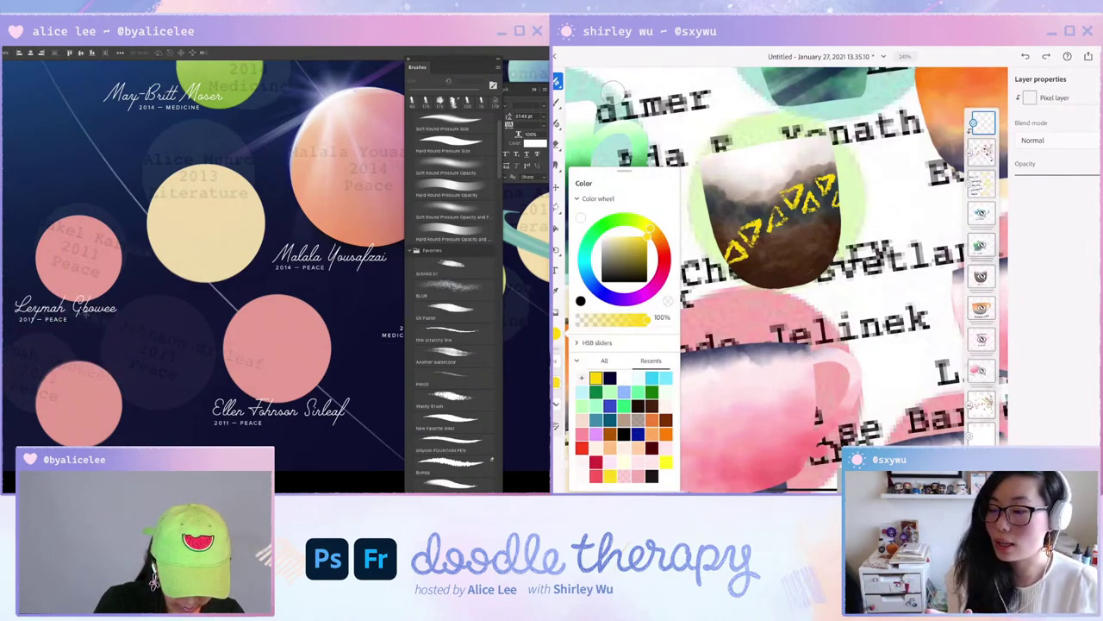
drag(103, 321, 76, 407)
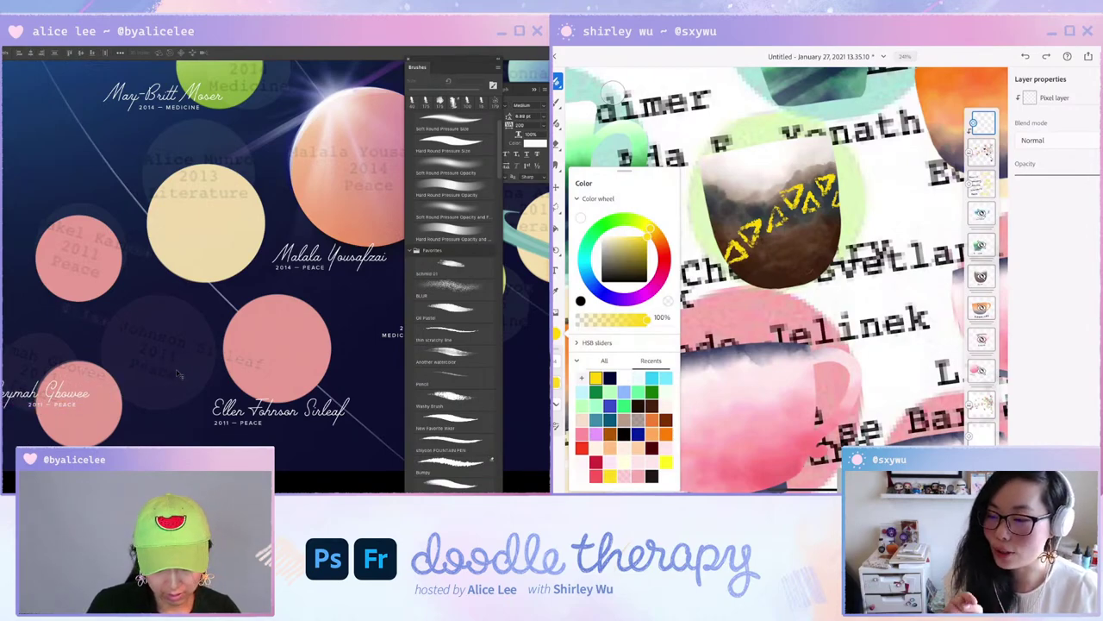
Copy the name "Tawakel Karman" from the browser's laureate chart and return to Photoshop.
key(super+Tab)
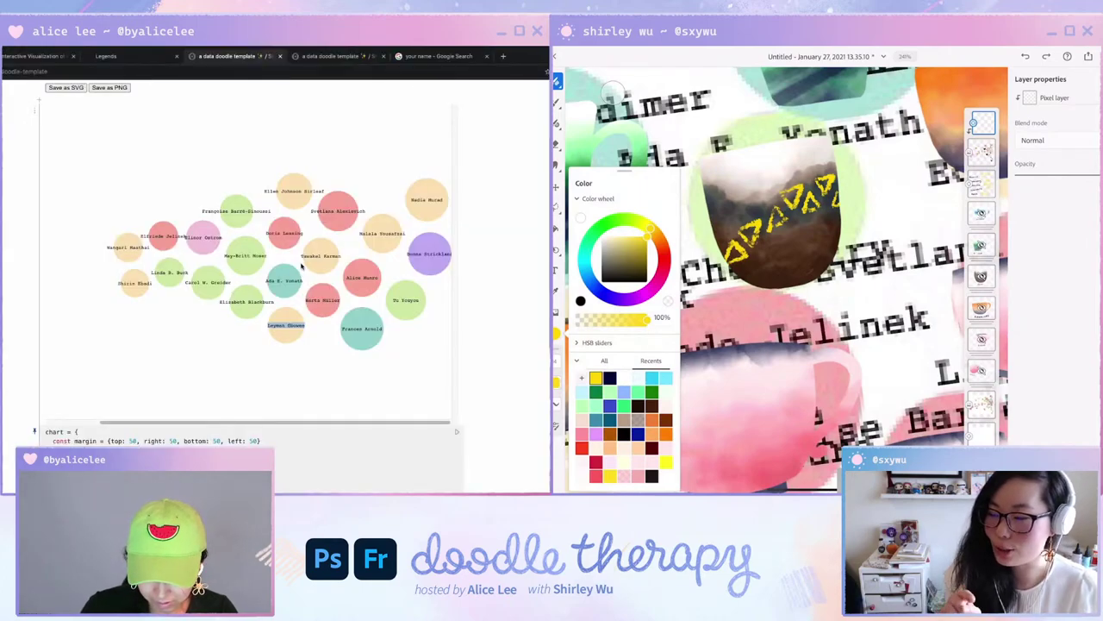
key(alt+Tab)
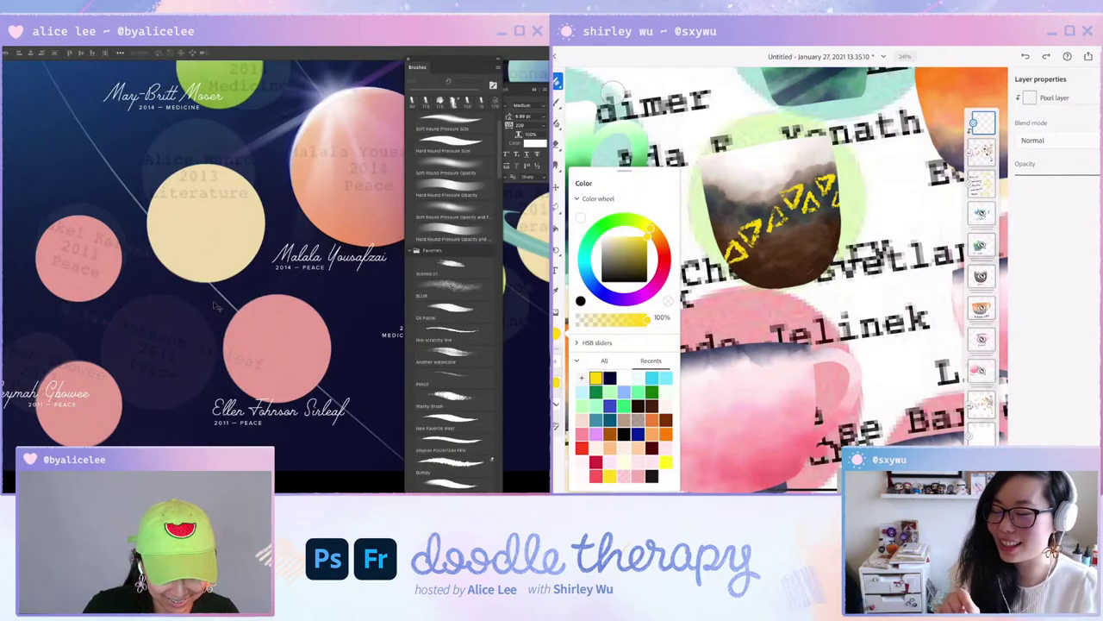
key(alt+Tab)
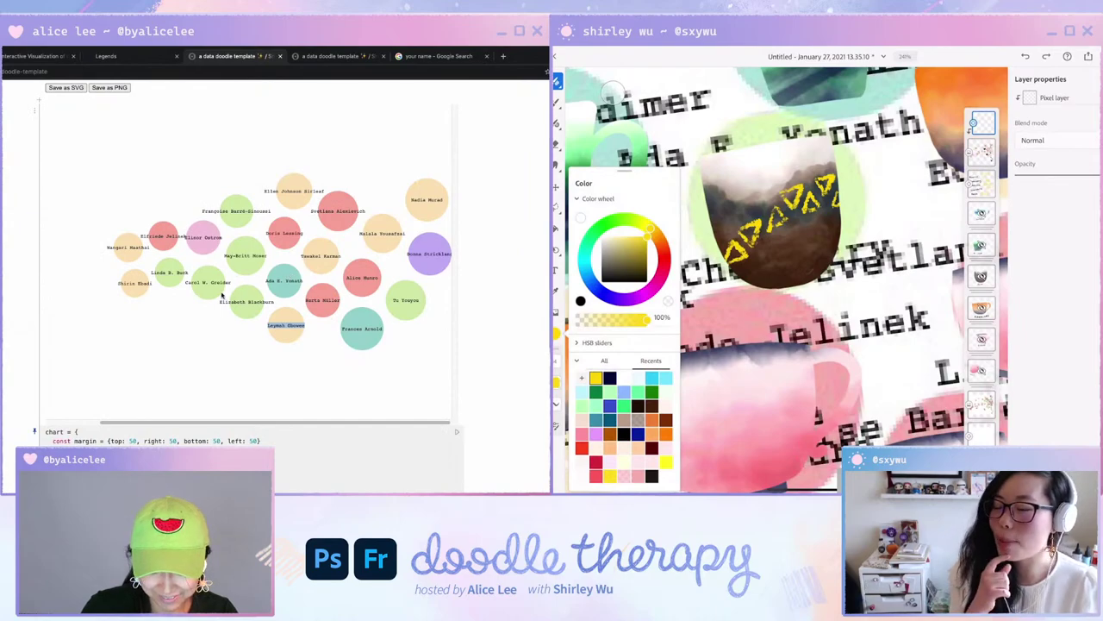
triple_click(329, 258)
key(ctrl+c)
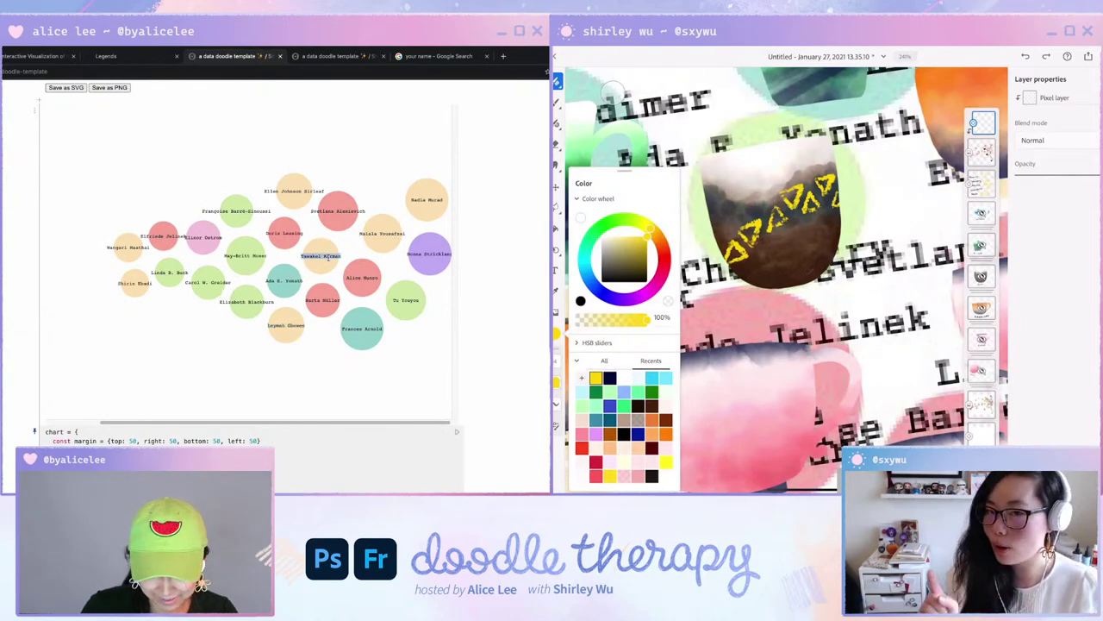
key(alt+Tab)
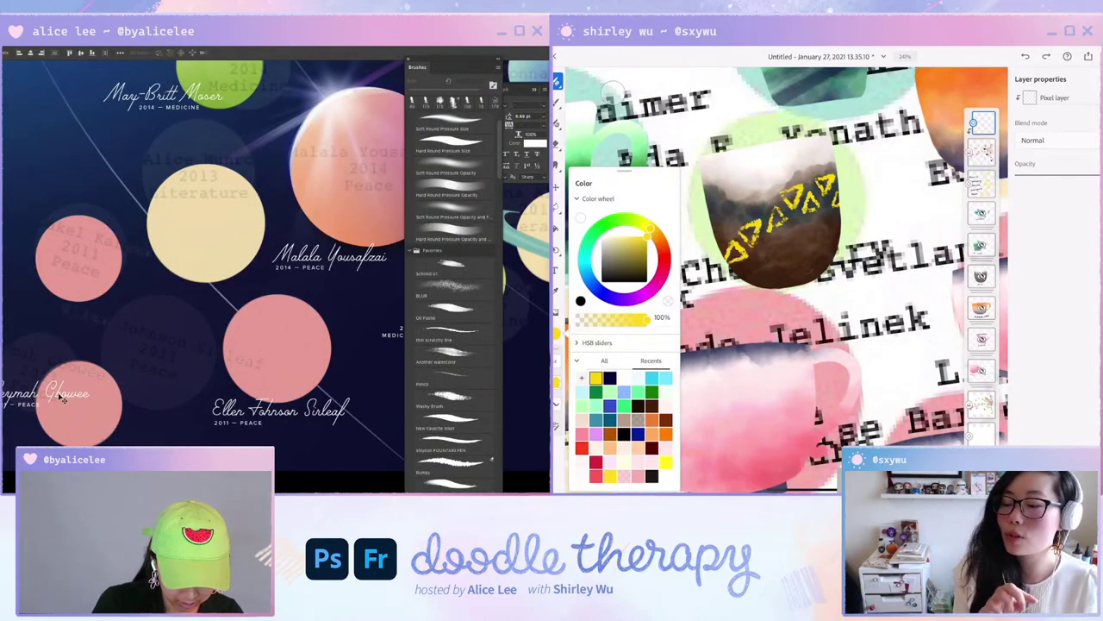
Place a copy of the Leymah Gbowee label on the upper small pink planet and replace its name with "Tawakel Karman".
drag(62, 392, 75, 281)
double_click(77, 283)
key(ctrl+a)
key(ctrl+v)
key(ctrl+Return)
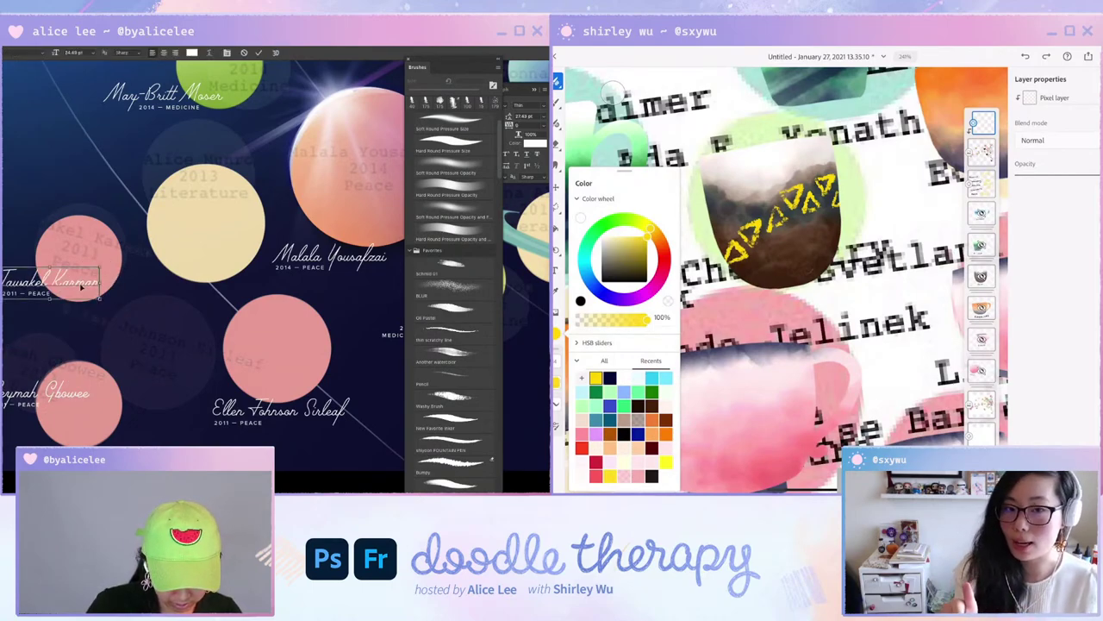
Place a copy of the May-Britt Moser label and its year line just above the large cream planet.
drag(307, 332, 279, 366)
key(v)
click(151, 141)
shift+click(152, 131)
drag(151, 131, 174, 189)
double_click(155, 178)
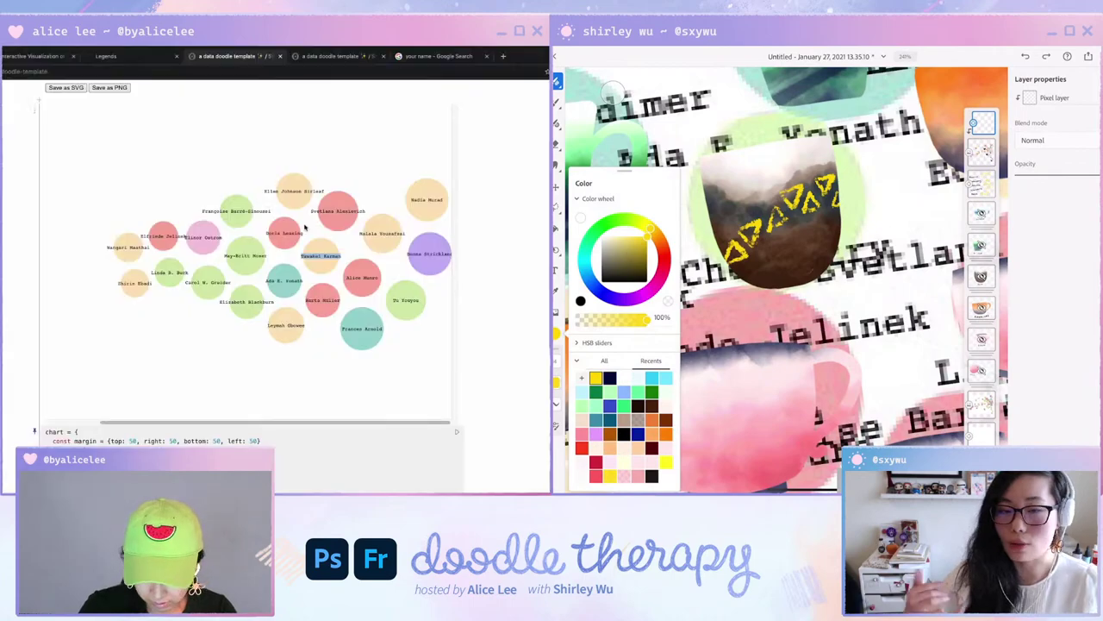
Copy "Alice Munro" from the browser's laureate chart and paste it over the name in the new label above the cream planet.
double_click(366, 278)
key(super+c)
key(super+Tab)
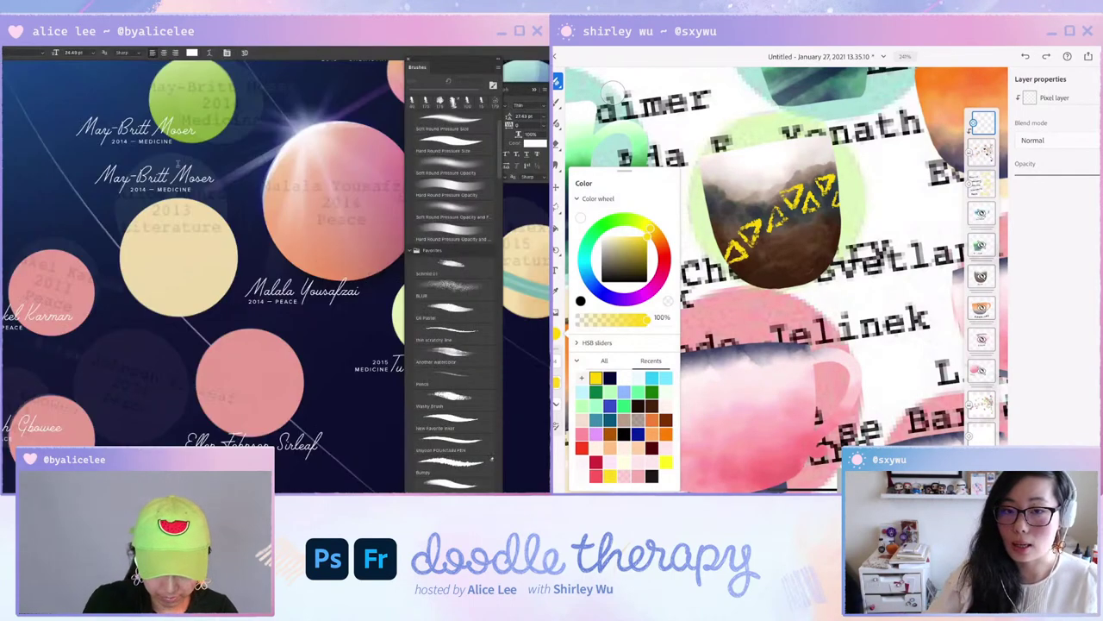
triple_click(179, 171)
key(super+v)
key(BackSpace)
key(super+Return)
Change the Alice Munro year line to "2013 — LITERATURE" and move the label beneath the cream planet.
key(v)
key(t)
drag(147, 189, 142, 188)
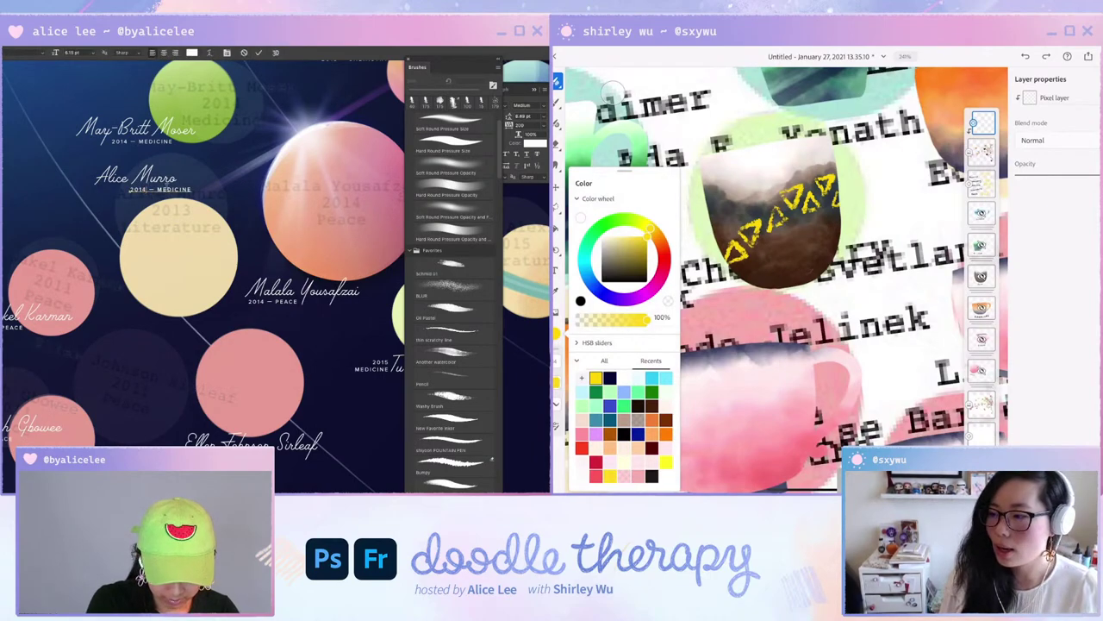
text(LITERATURE)
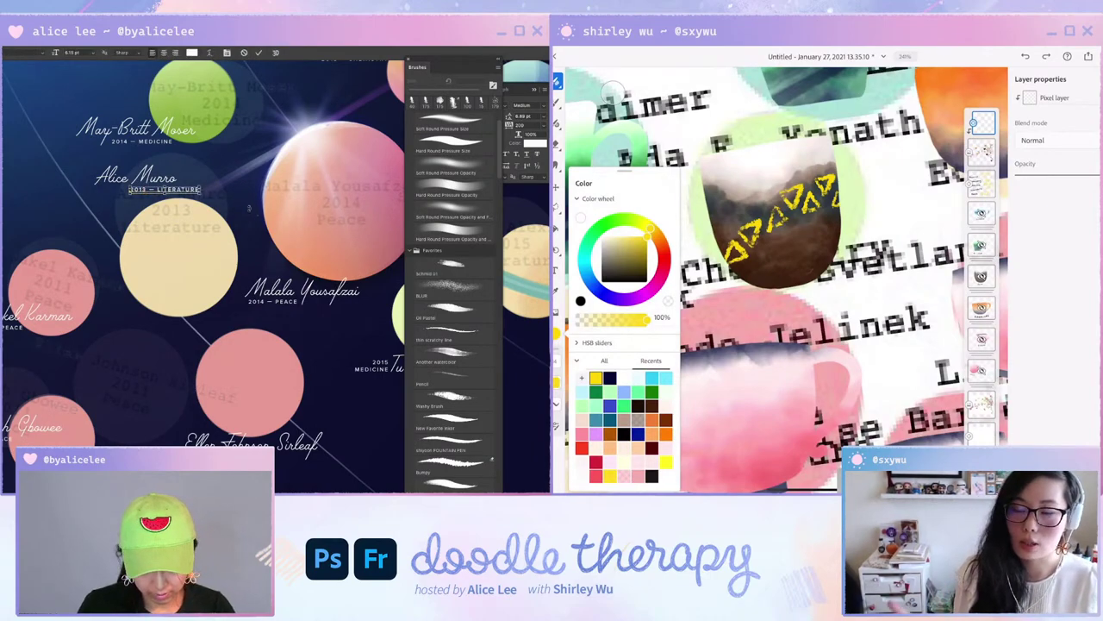
key(super+Return)
key(v)
drag(193, 190, 186, 329)
Place a copy of the Donna Strickland label above the ringed planet and change its year line to "2015 — LITERATURE".
mouse_move(304, 361)
mouse_down()
mouse_move(270, 387)
mouse_move(305, 423)
mouse_move(288, 424)
mouse_up()
key(super+minus)
drag(374, 400, 304, 408)
scroll(289, 351, up, 1)
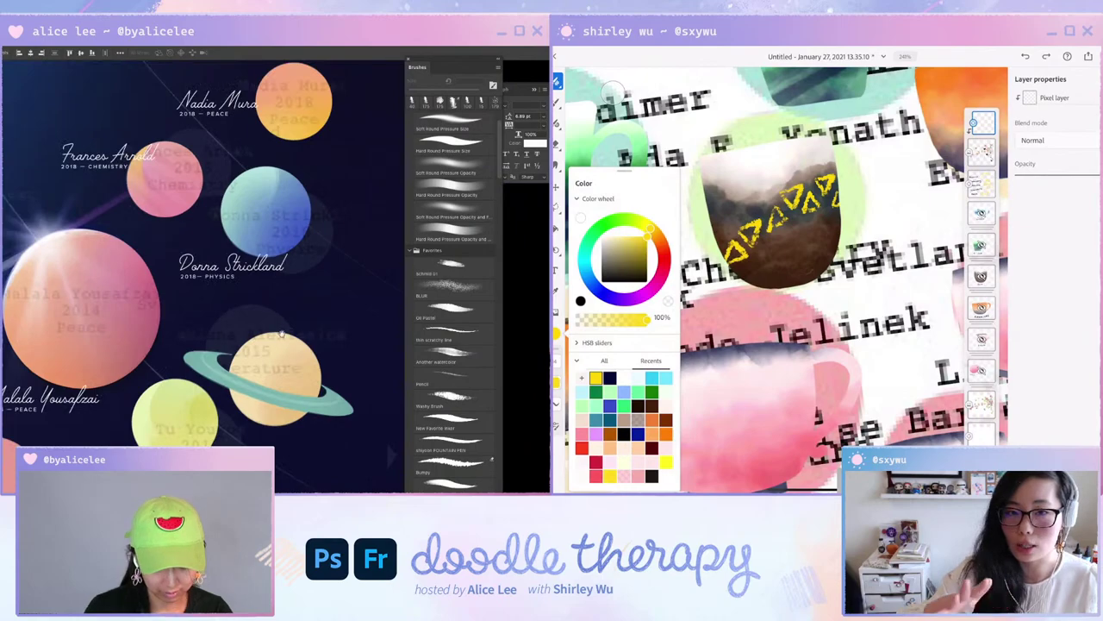
scroll(276, 283, up, 1)
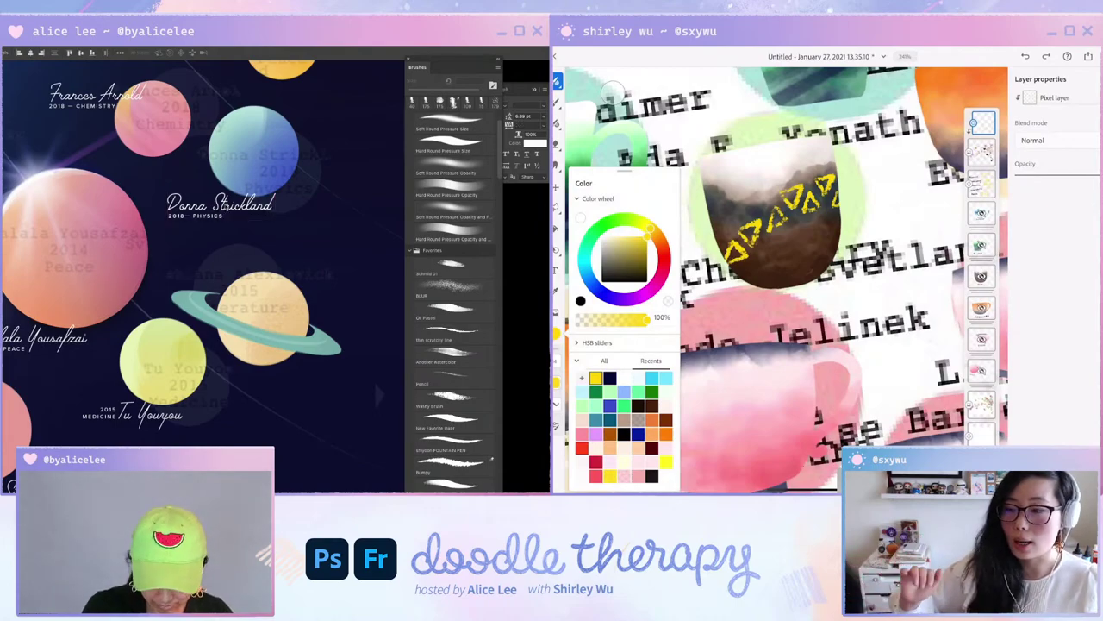
drag(257, 212, 273, 268)
key(t)
drag(197, 271, 241, 273)
text(2015 — LITERATURE)
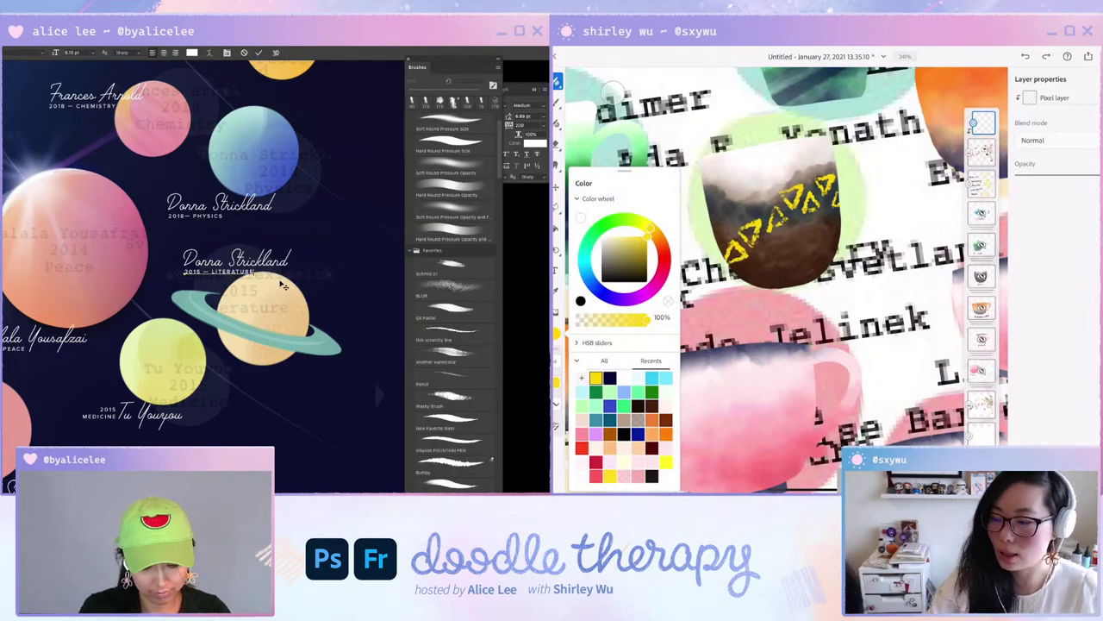
Copy "Svetlana Alexievich" from the browser's laureate chart and paste it over the name in the ringed planet's label.
key(super+Tab)
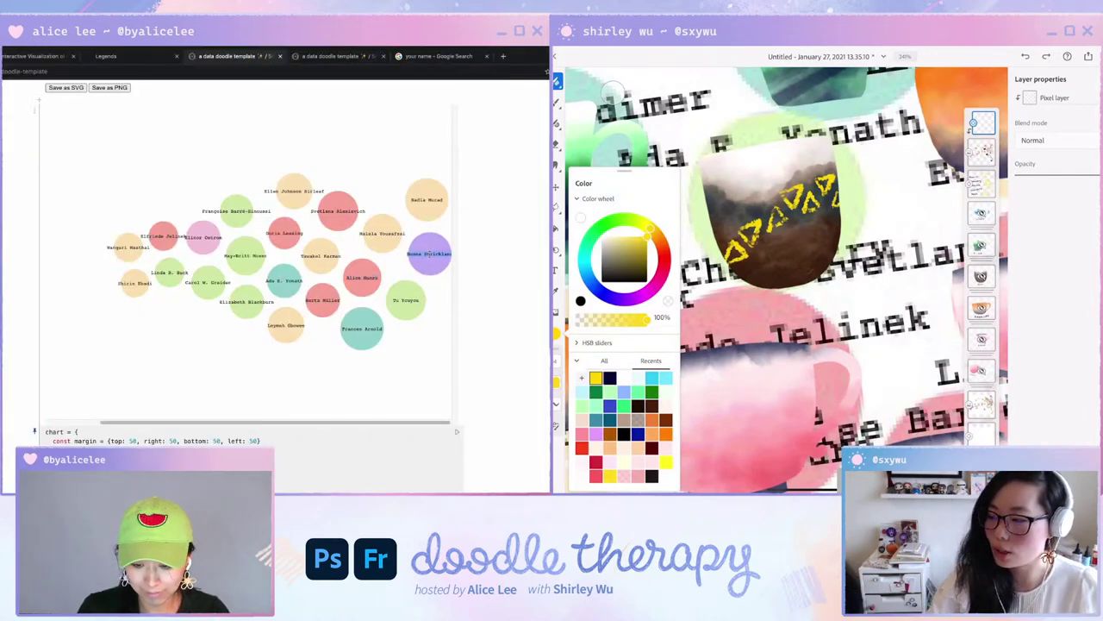
key(alt+Tab)
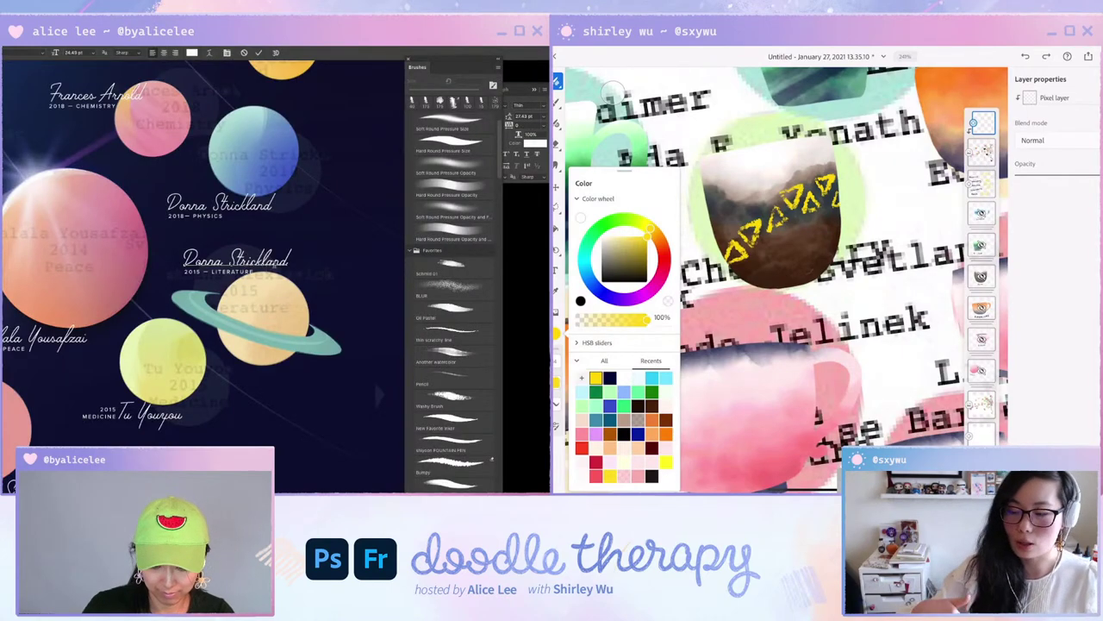
key(alt+Tab)
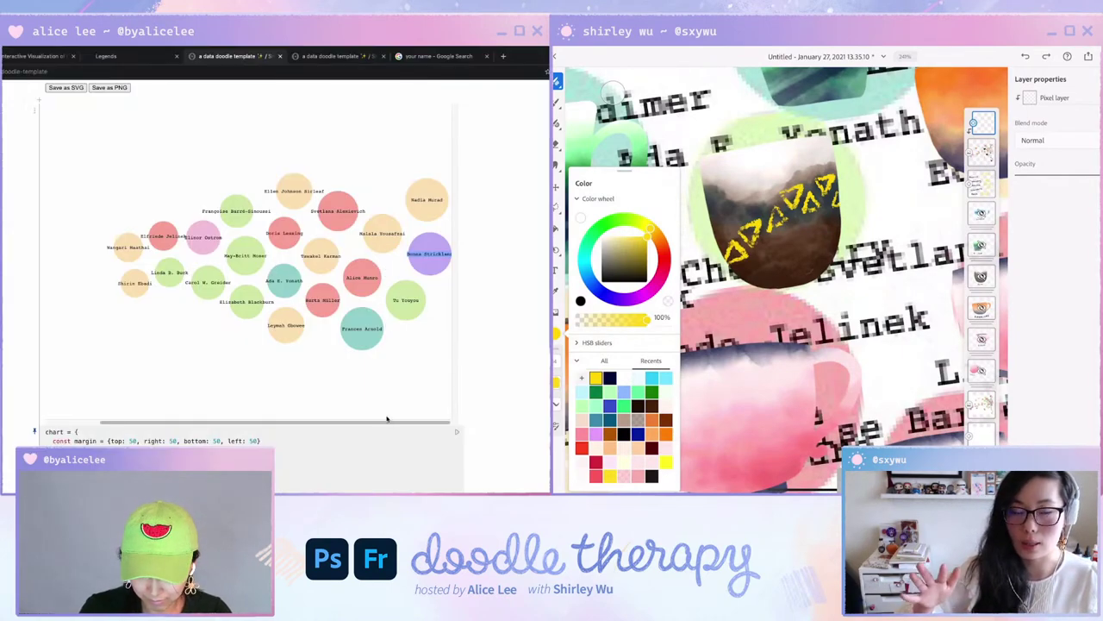
key(alt+Tab)
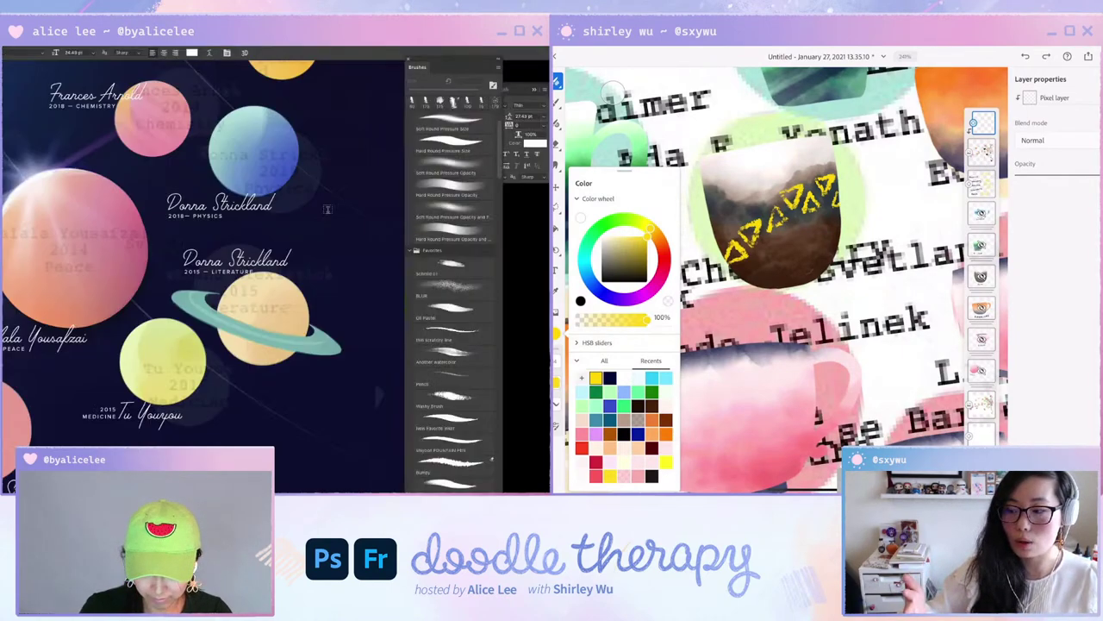
click(265, 259)
key(ctrl+a)
key(ctrl+v)
key(ctrl+Return)
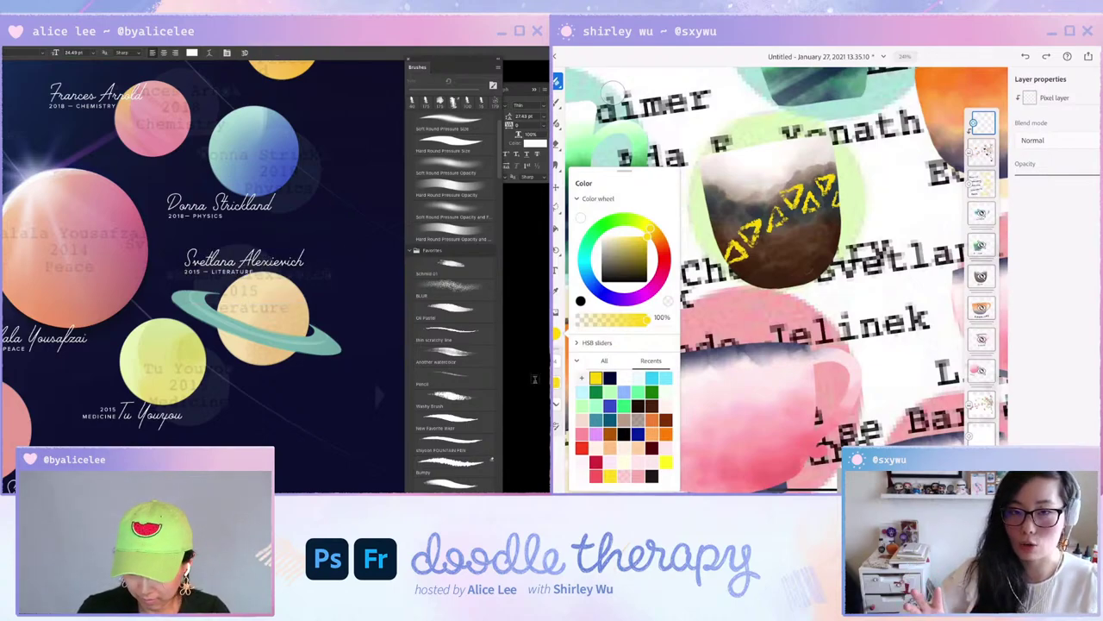
Hide the faint reference chart text that overlaps the planets and look over the labelled artwork.
scroll(172, 276, down, 3)
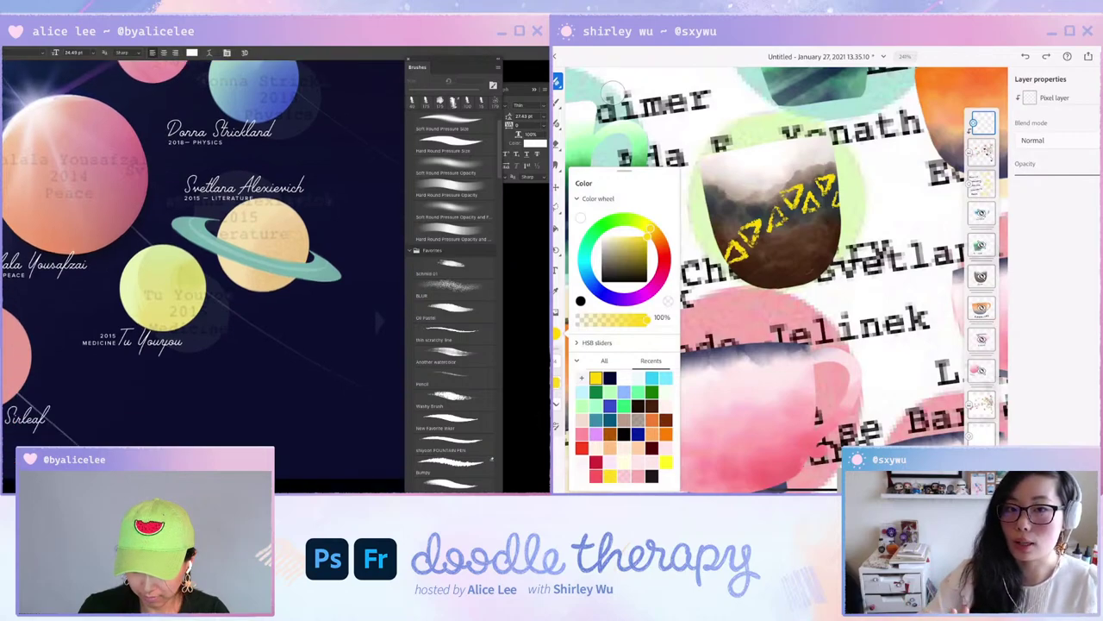
key(v)
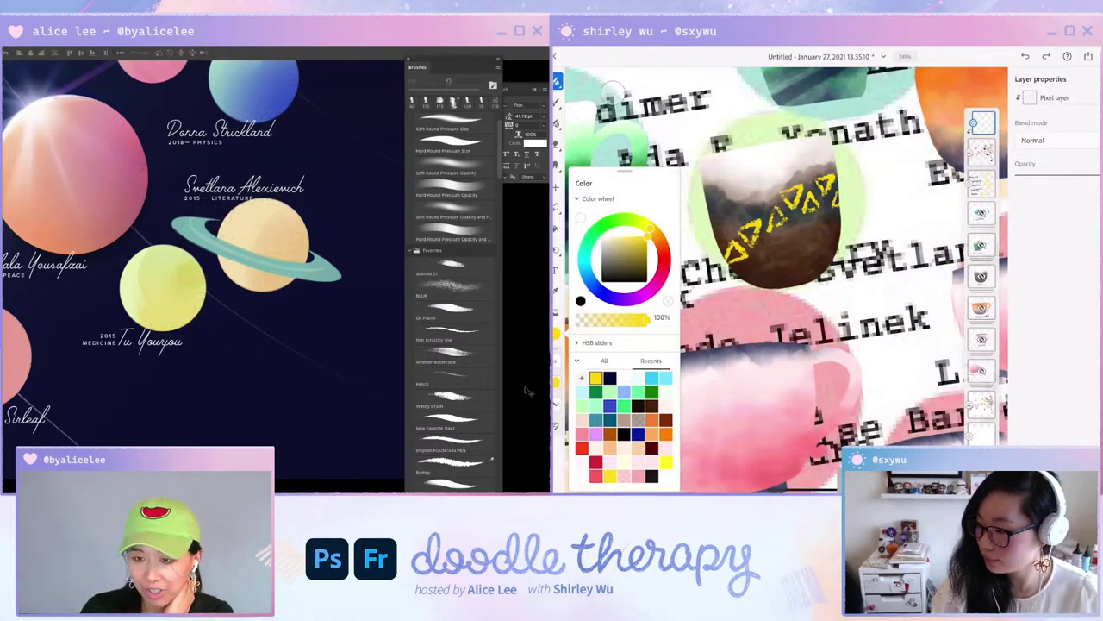
scroll(298, 344, up, 3)
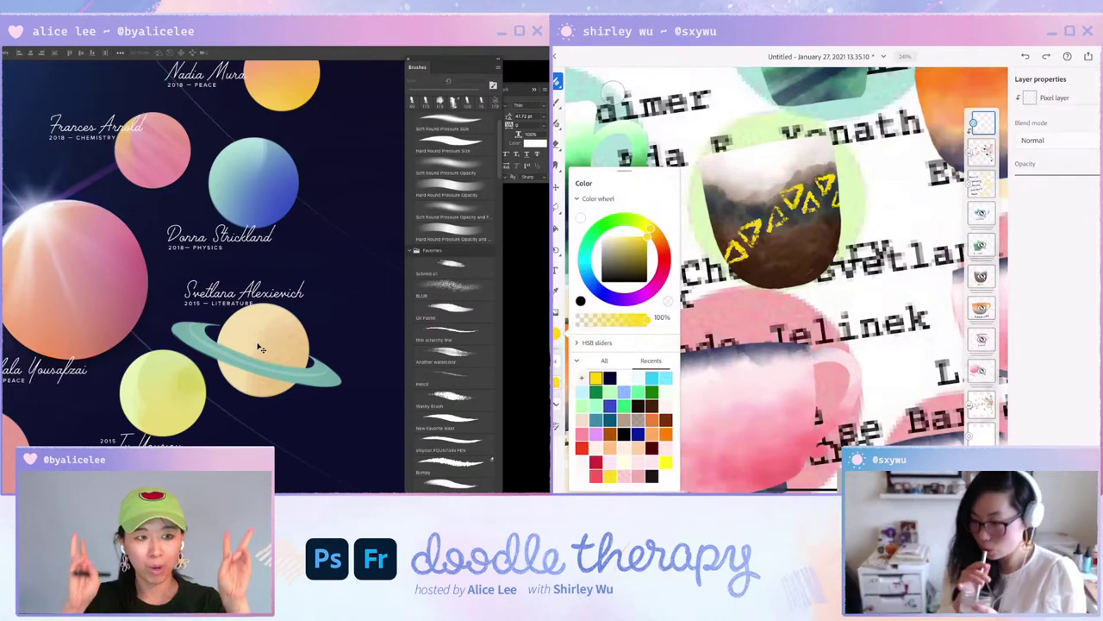
scroll(261, 348, down, 3)
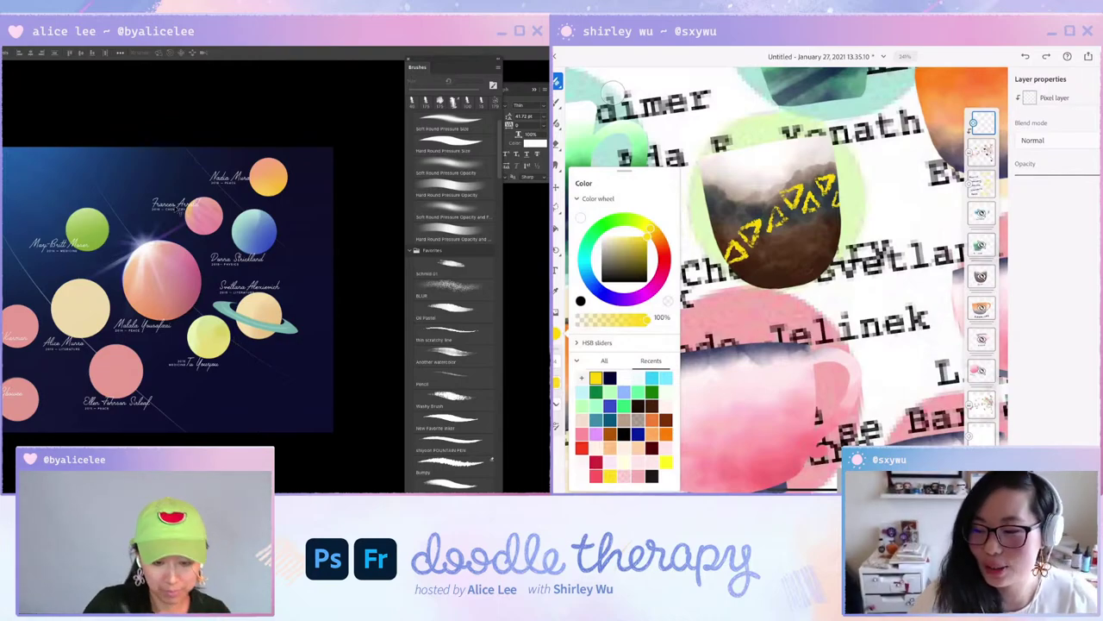
Move the Frances Arnold label up above its pink planet and nudge it slightly left.
key(super+plus)
key(super+plus)
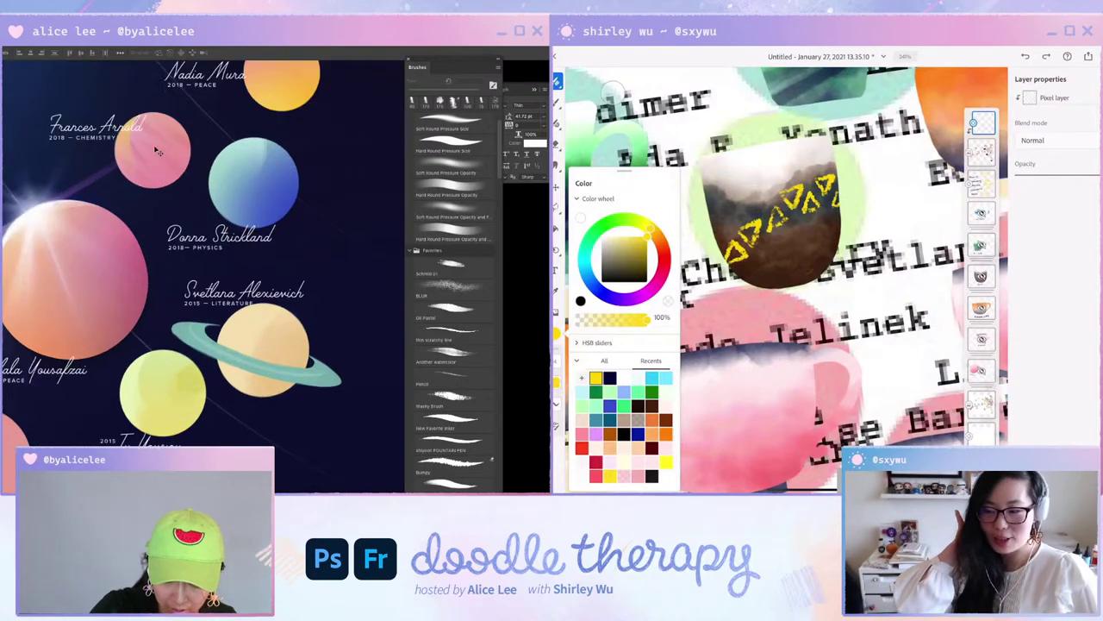
drag(109, 140, 127, 104)
key(super+minus)
key(Left)
key(Left)
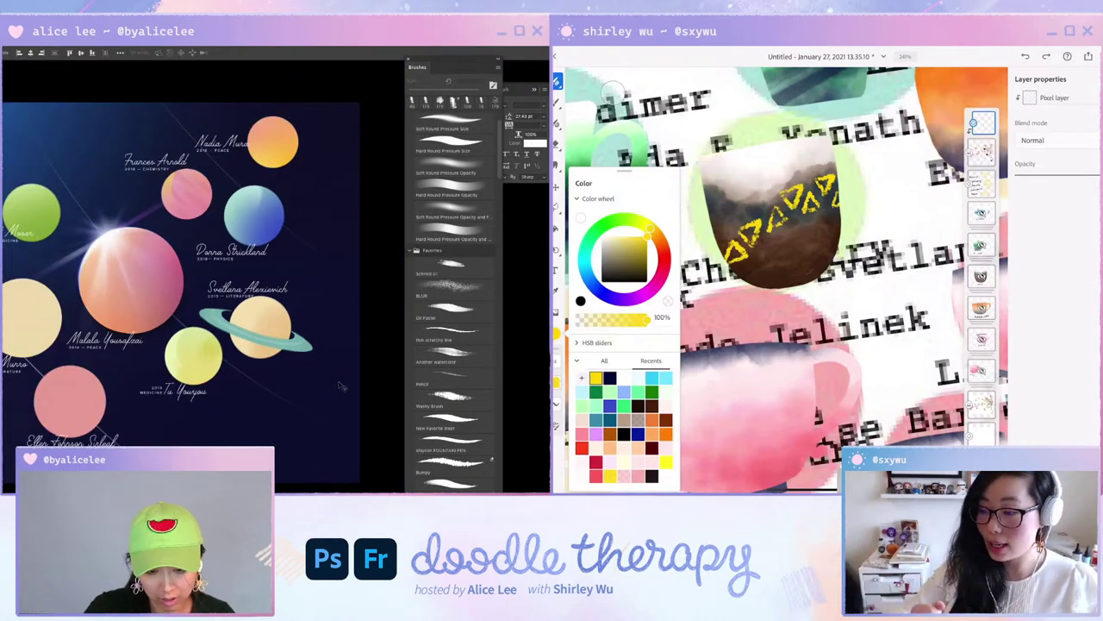
key(Up)
key(Left)
key(Down)
Place a copy of the Nadia Murad year line in the empty space beyond Donna Strickland's planet and tilt it along the orbit line.
scroll(280, 396, down, 1)
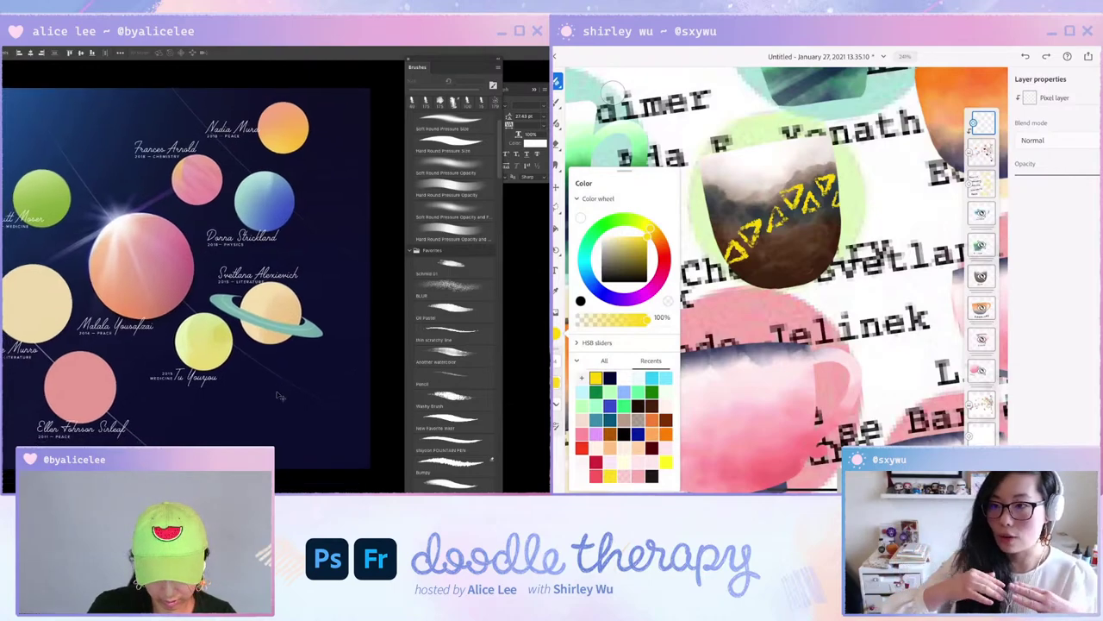
click(238, 140)
drag(235, 144, 357, 250)
key(ctrl+t)
drag(365, 231, 362, 242)
key(Return)
key(t)
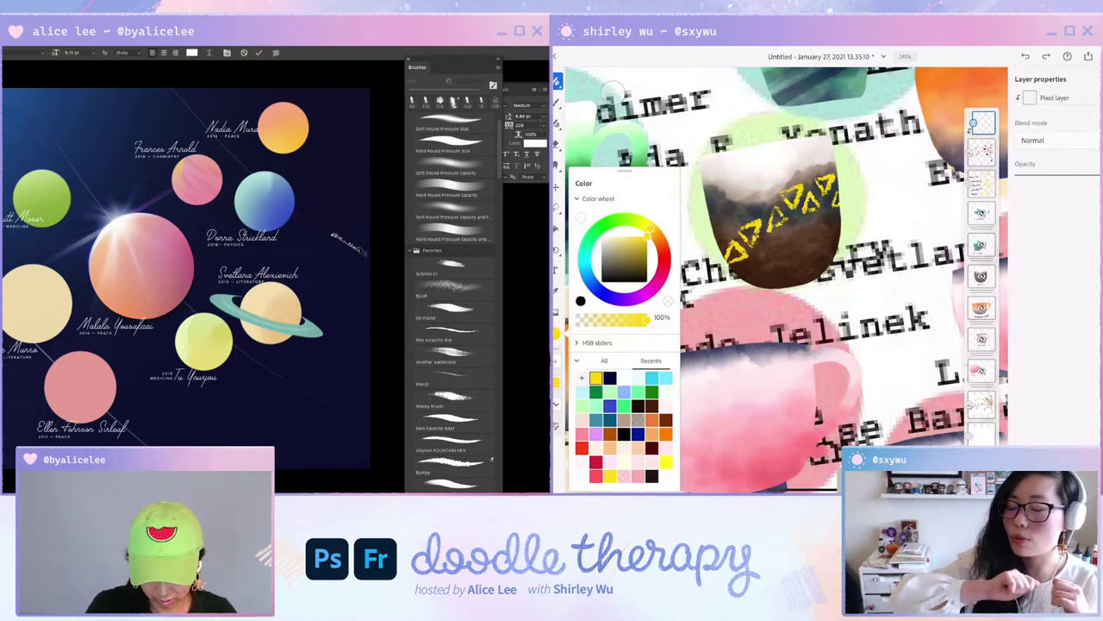
Shift the tilted year text along the orbit line and rotate the canvas view to work on it.
key(v)
mouse_move(343, 238)
mouse_down()
mouse_move(354, 241)
mouse_move(348, 250)
mouse_up()
key(r)
drag(303, 398, 311, 192)
key(v)
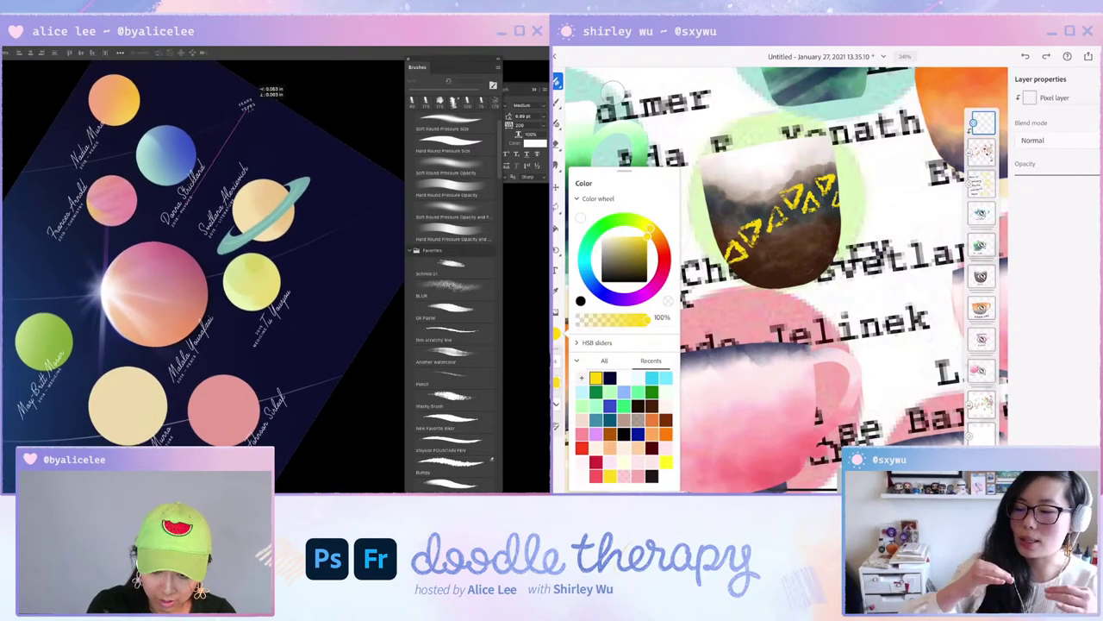
double_click(247, 105)
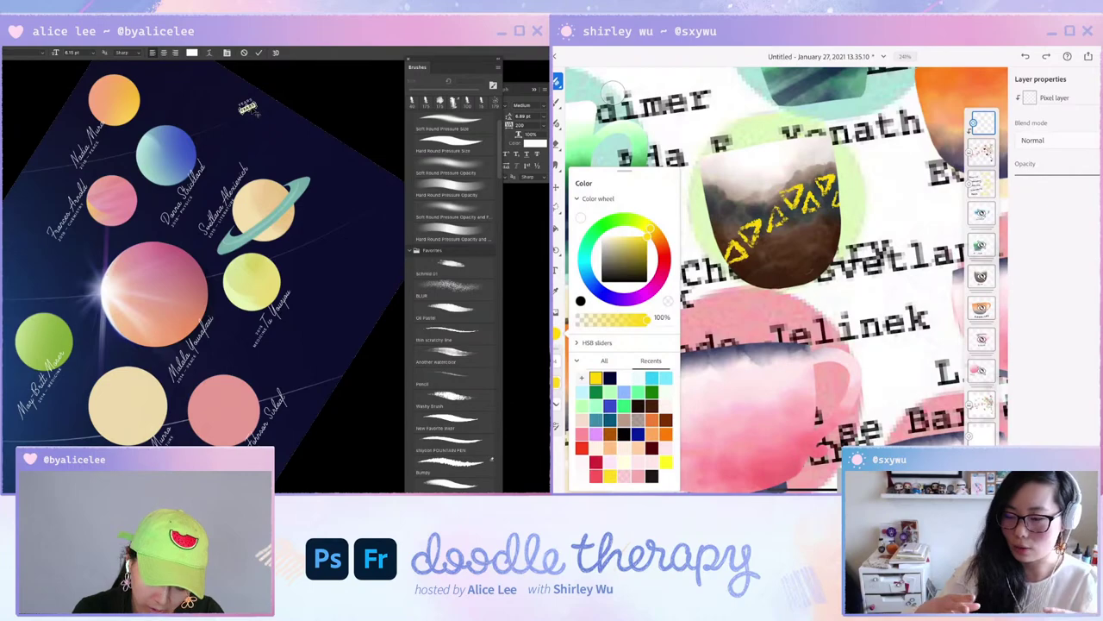
key(Escape)
key(Escape)
drag(308, 353, 323, 249)
key(r)
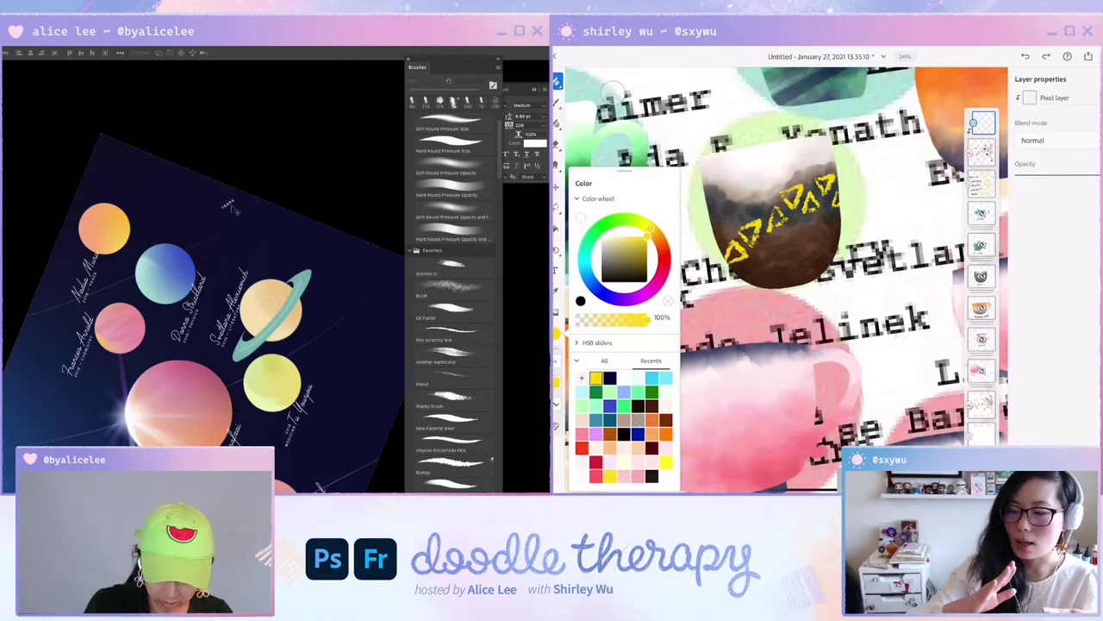
Adjust the orbit text's position and change its wording to "2018".
drag(234, 207, 239, 215)
key(t)
double_click(231, 210)
text(2018)
key(ctrl+Return)
Place a copy of the orbit year marker on the orbit line between May-Britt Moser and Nadia Murad and change it to "2015".
drag(291, 341, 226, 275)
key(ctrl+minus)
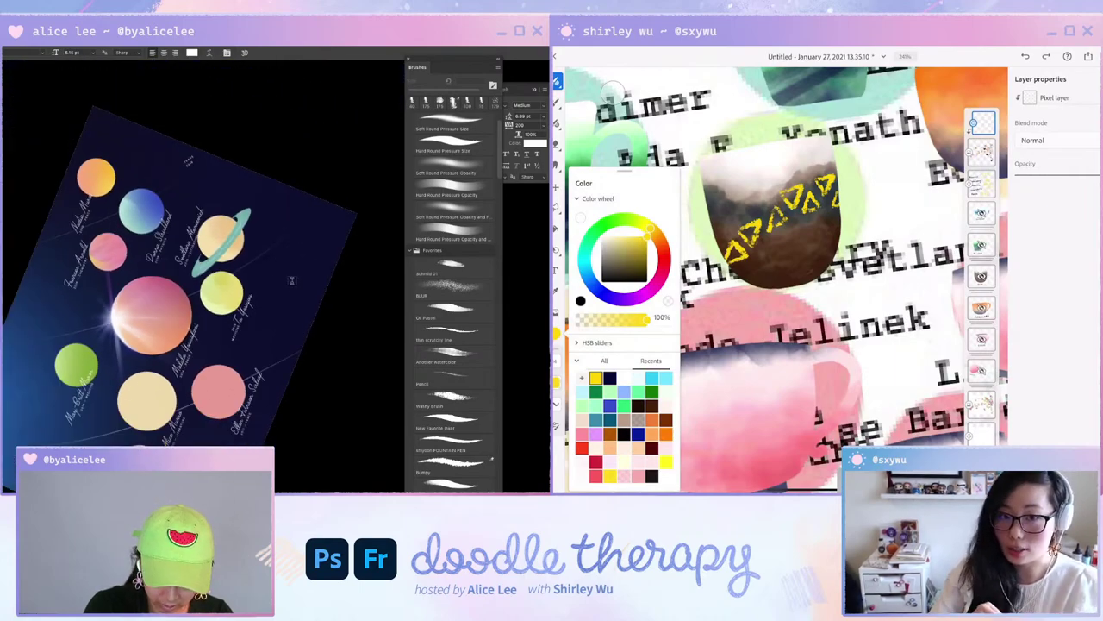
drag(292, 283, 325, 240)
key(v)
drag(223, 124, 80, 191)
double_click(80, 191)
text(2015)
key(ctrl+Return)
drag(225, 118, 227, 110)
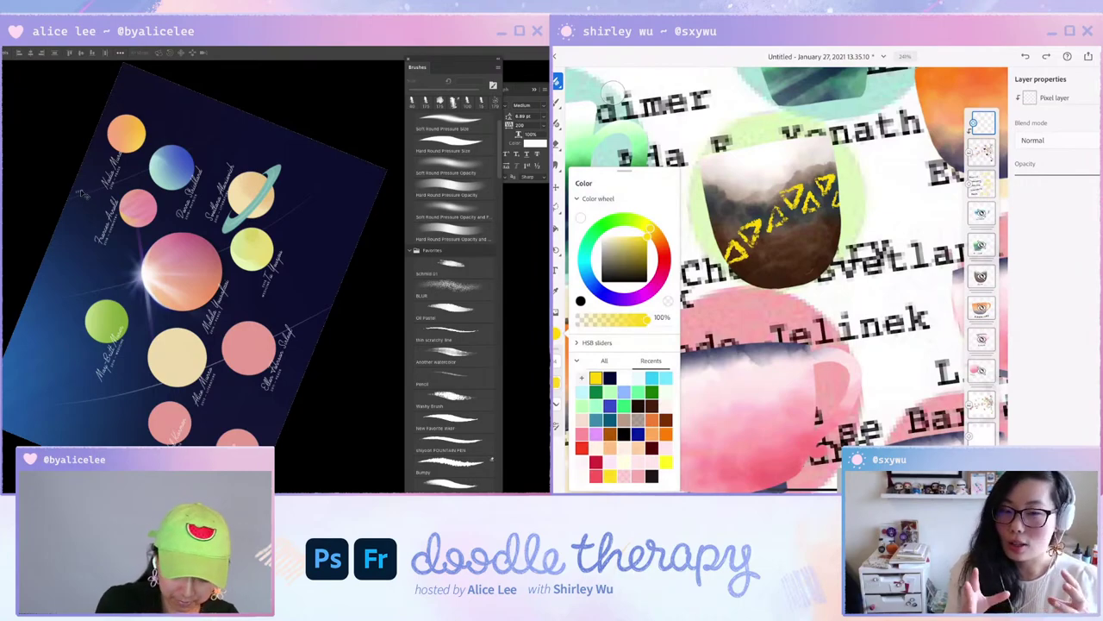
Return the canvas view to upright and review the whole planet composition with its labels and orbit years.
key(t)
click(83, 396)
key(Escape)
key(Escape)
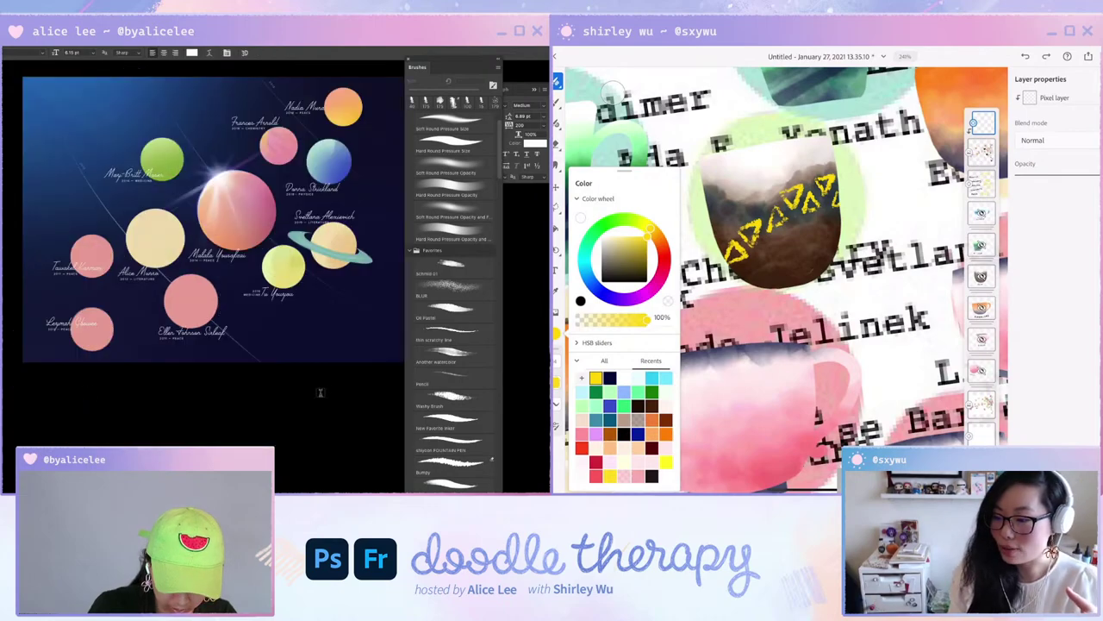
drag(322, 389, 280, 440)
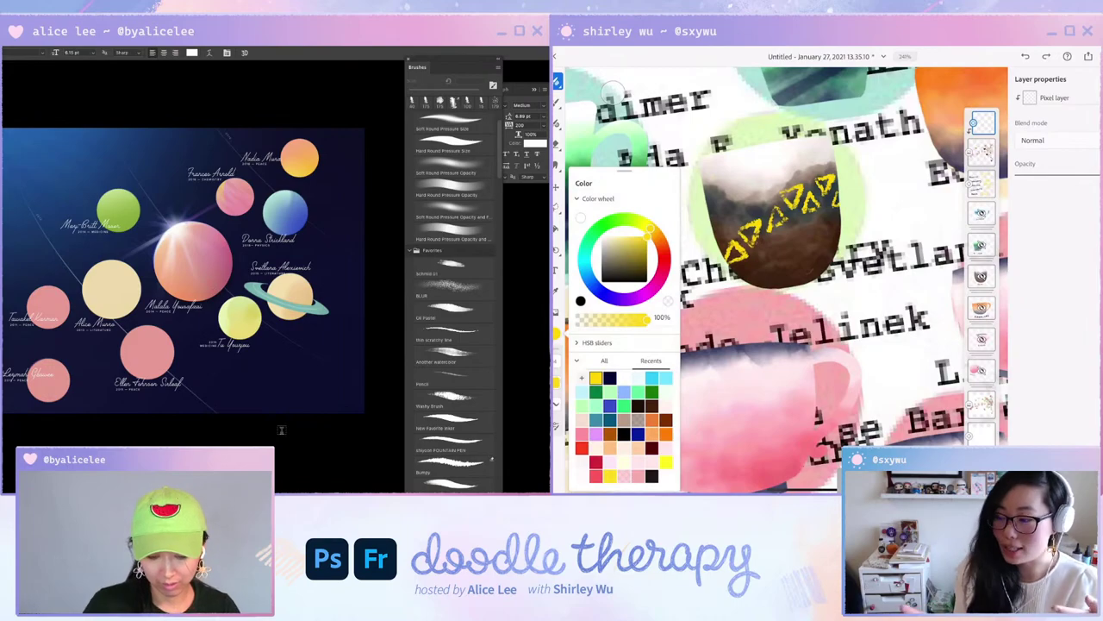
key(super+plus)
drag(308, 352, 350, 378)
key(super+minus)
key(super+plus)
Nudge the Svetlana Alexievich label slightly left in Photoshop, and move Fresco's handwritten category key layer to the top of the layer stack.
click(981, 183)
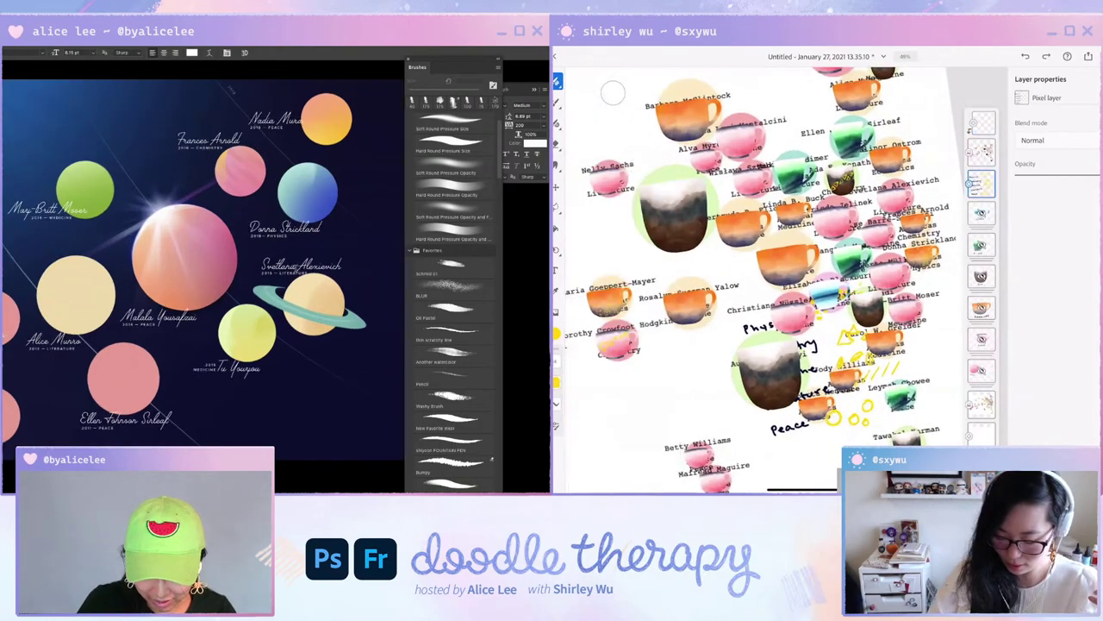
key(v)
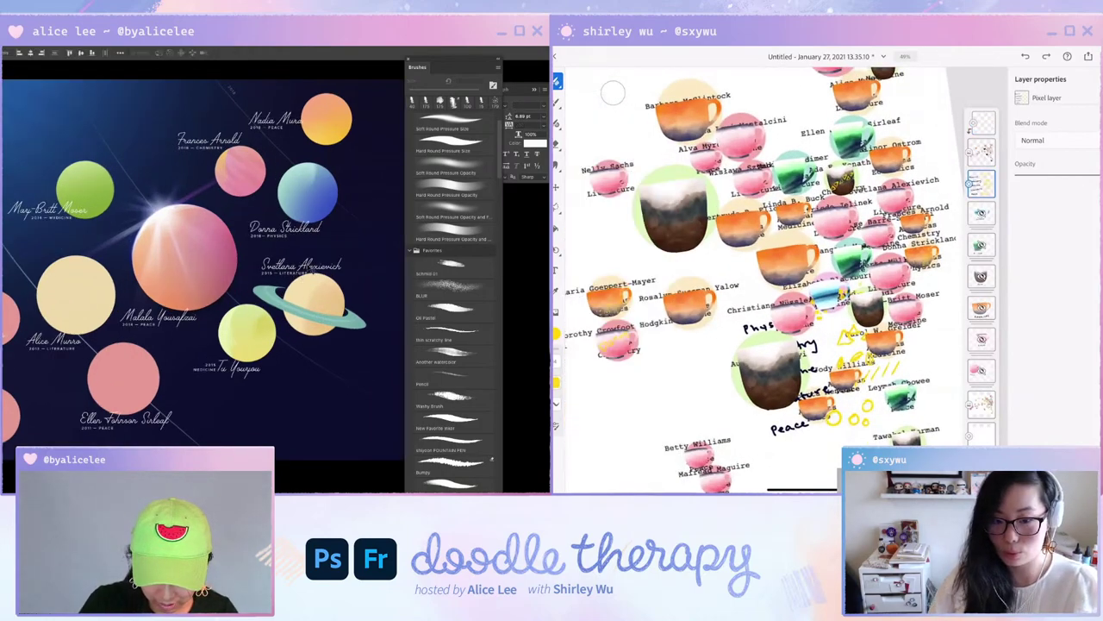
drag(313, 274, 305, 274)
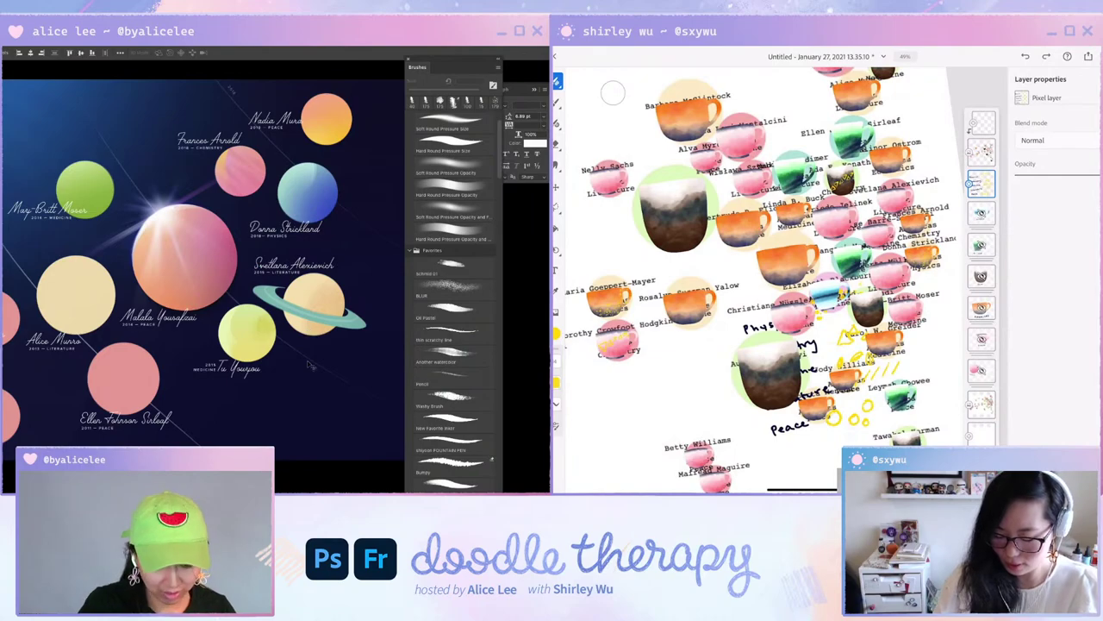
drag(982, 184, 985, 115)
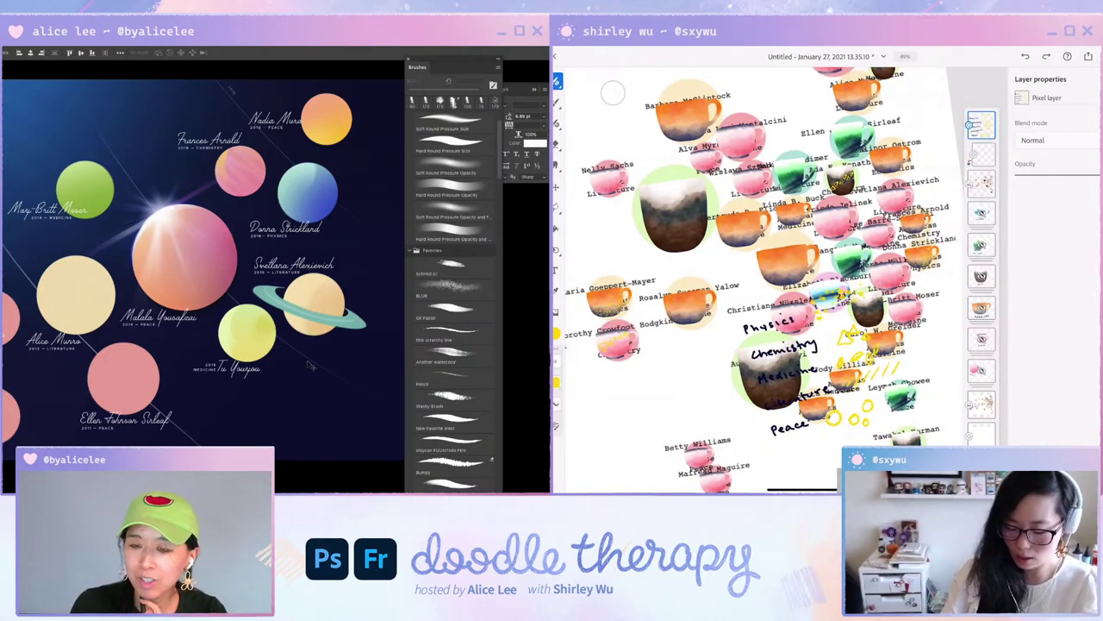
Temporarily hide the mug illustrations to examine the laureates' categories on the circles beneath, and show the mugs again.
click(982, 183)
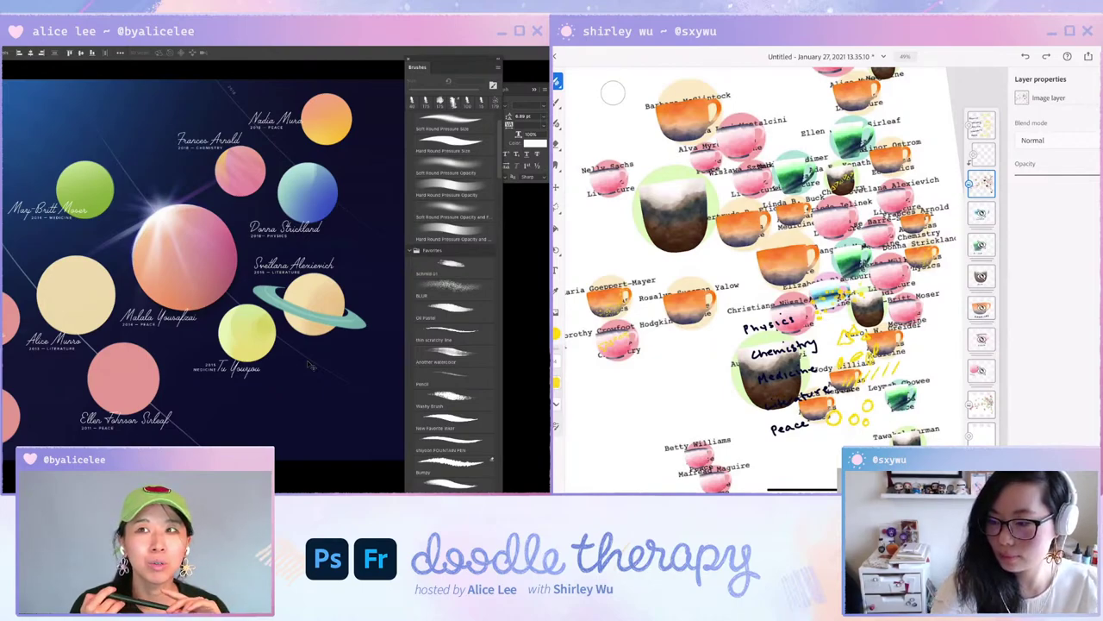
key(XF86AudioRaiseVolume)
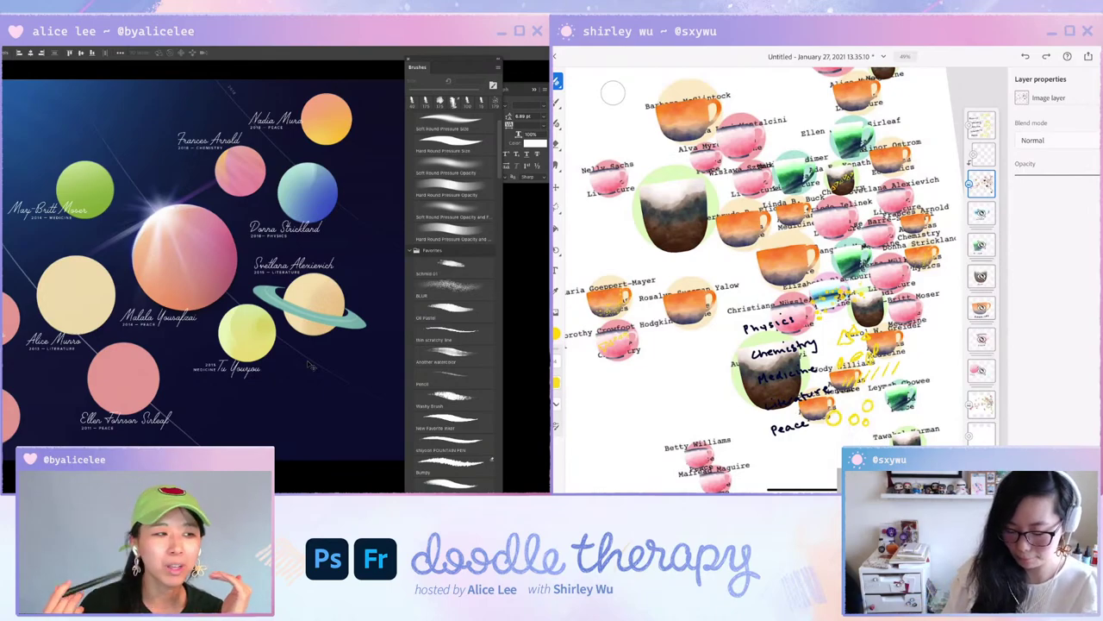
scroll(776, 280, up, 3)
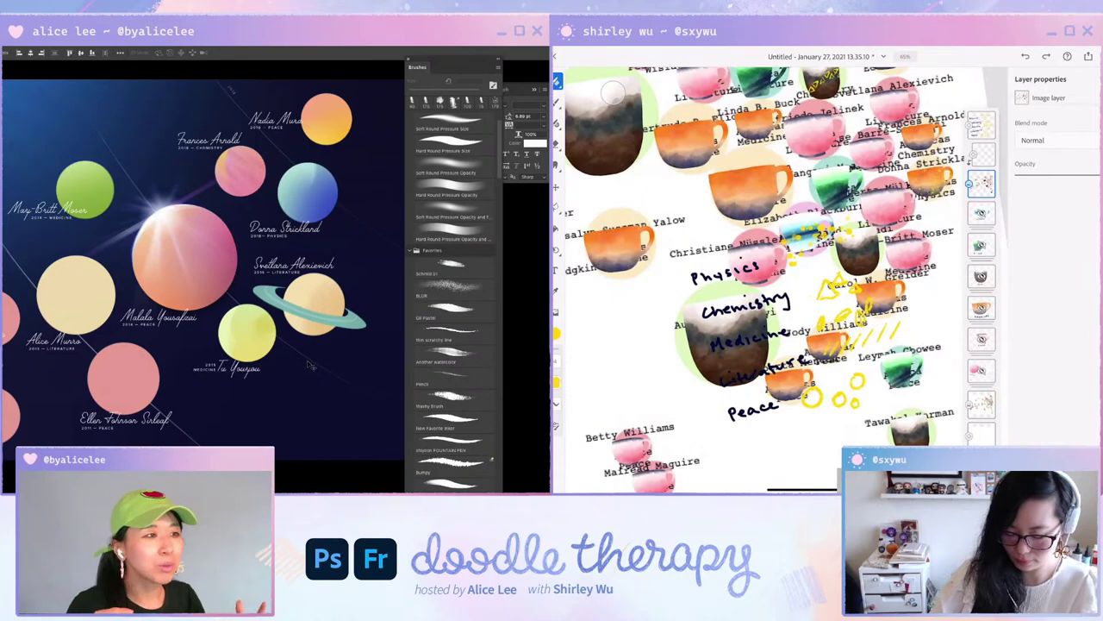
scroll(613, 91, down, 2)
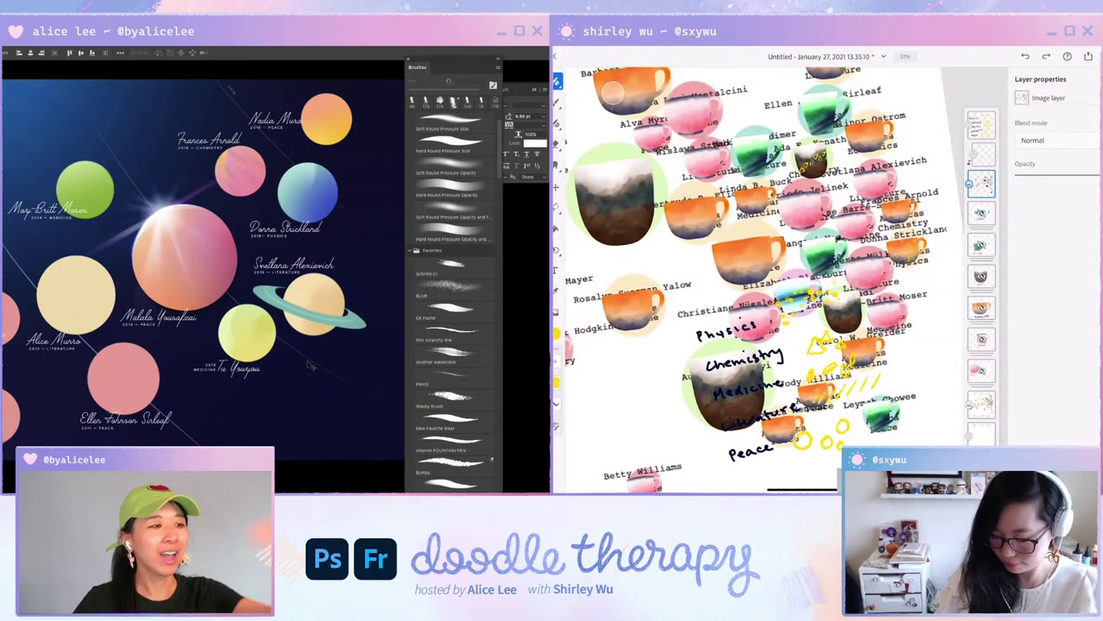
click(982, 183)
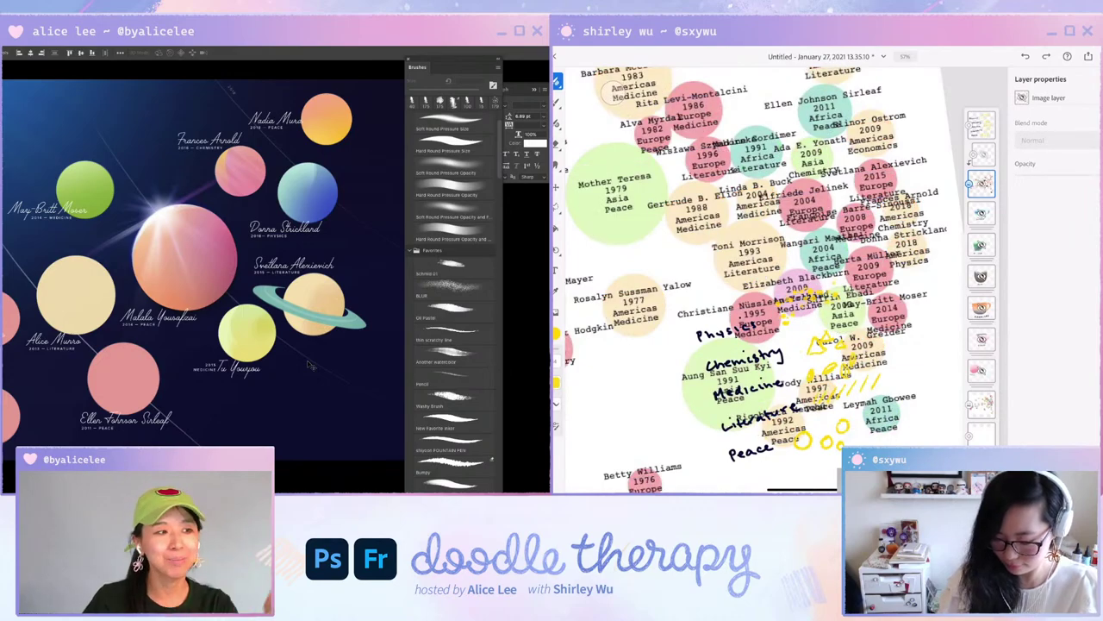
click(981, 184)
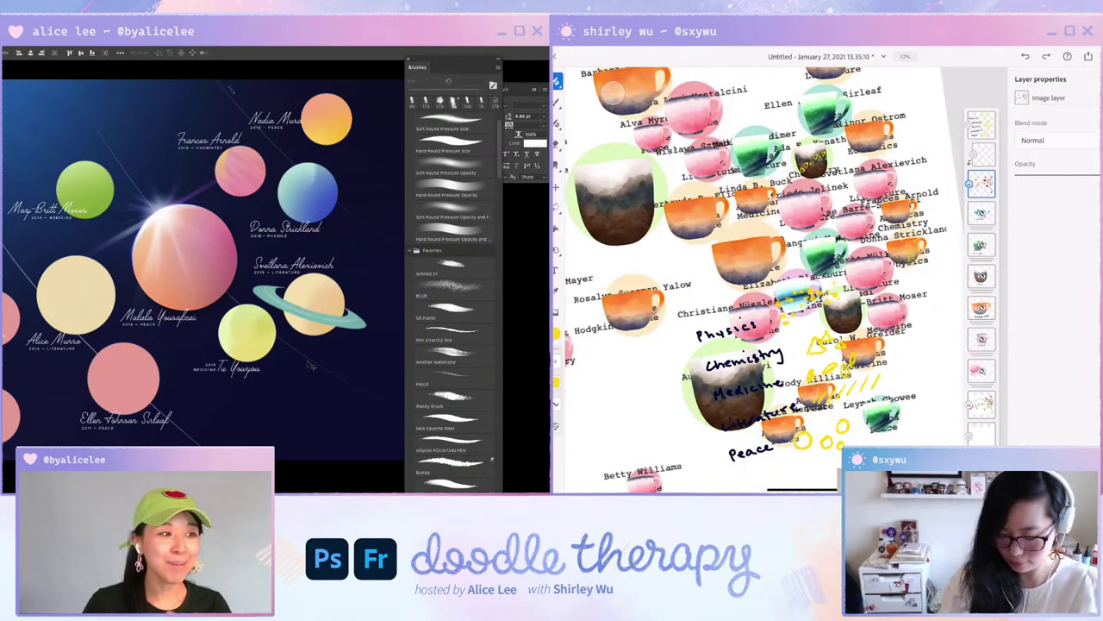
Select the empty clipped decoration layer above the mugs for decorating the orange Frances Arnold mug.
scroll(755, 280, up, 5)
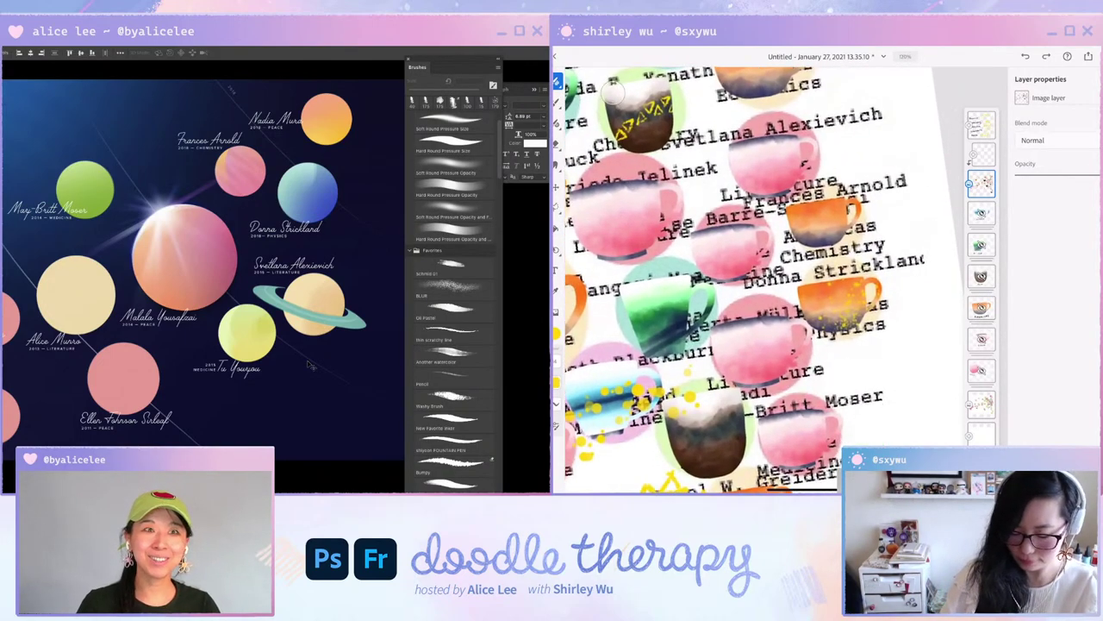
scroll(612, 91, up, 1)
scroll(764, 281, up, 5)
click(982, 155)
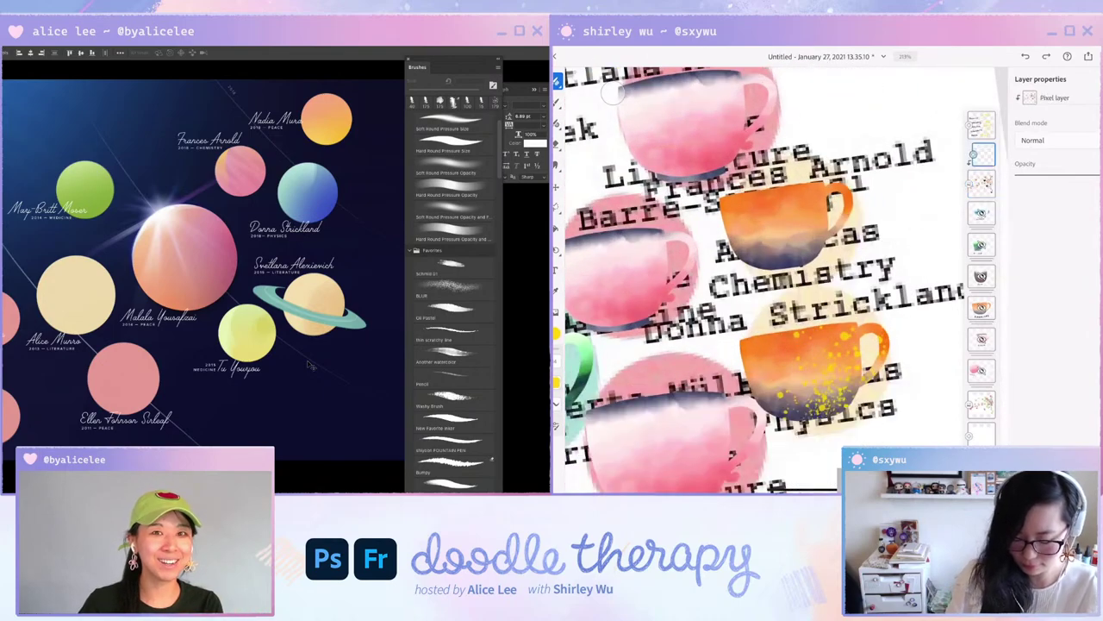
drag(735, 250, 748, 248)
key(ctrl+z)
click(556, 361)
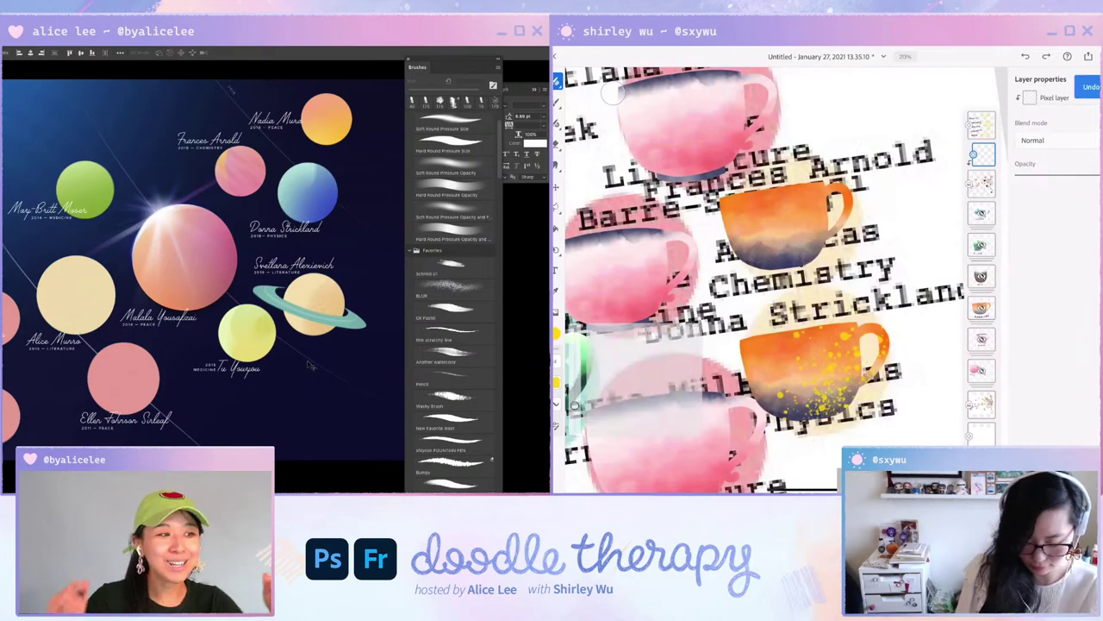
drag(574, 405, 575, 408)
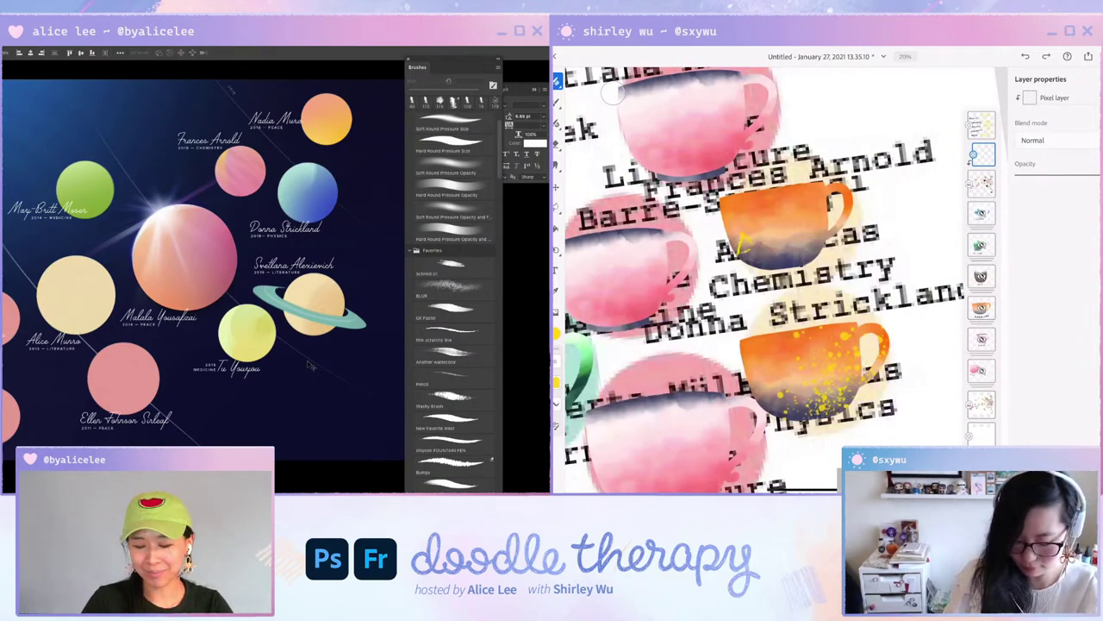
key(ctrl+z)
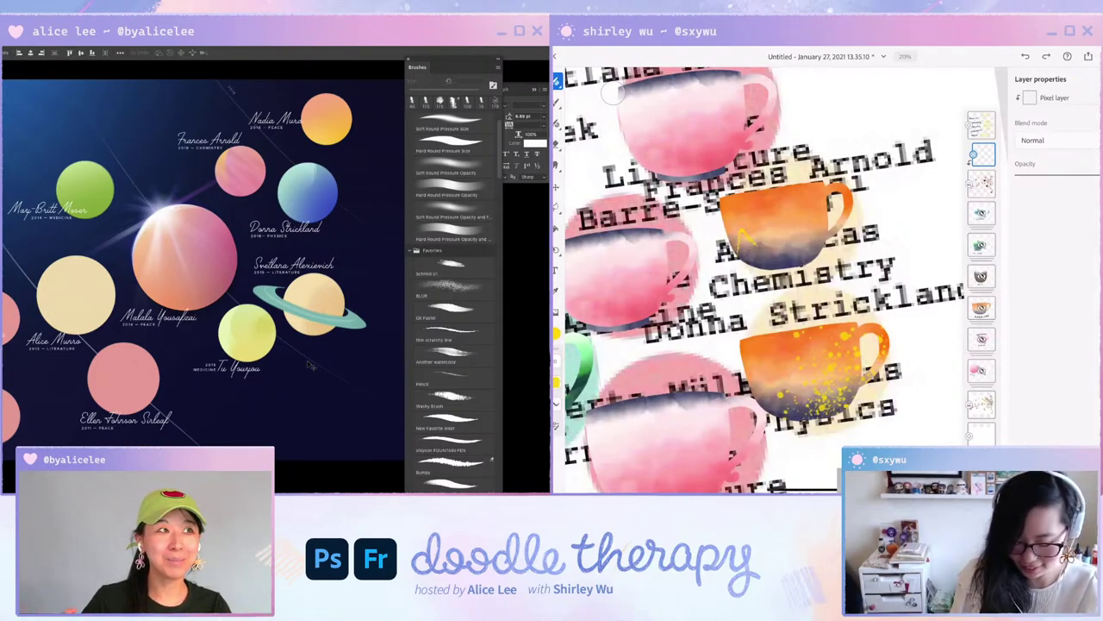
key(ctrl+z)
Set the brush size to 10 and draw yellow triangles diagonally across the orange Frances Arnold mug, with extra ones near its base.
click(556, 361)
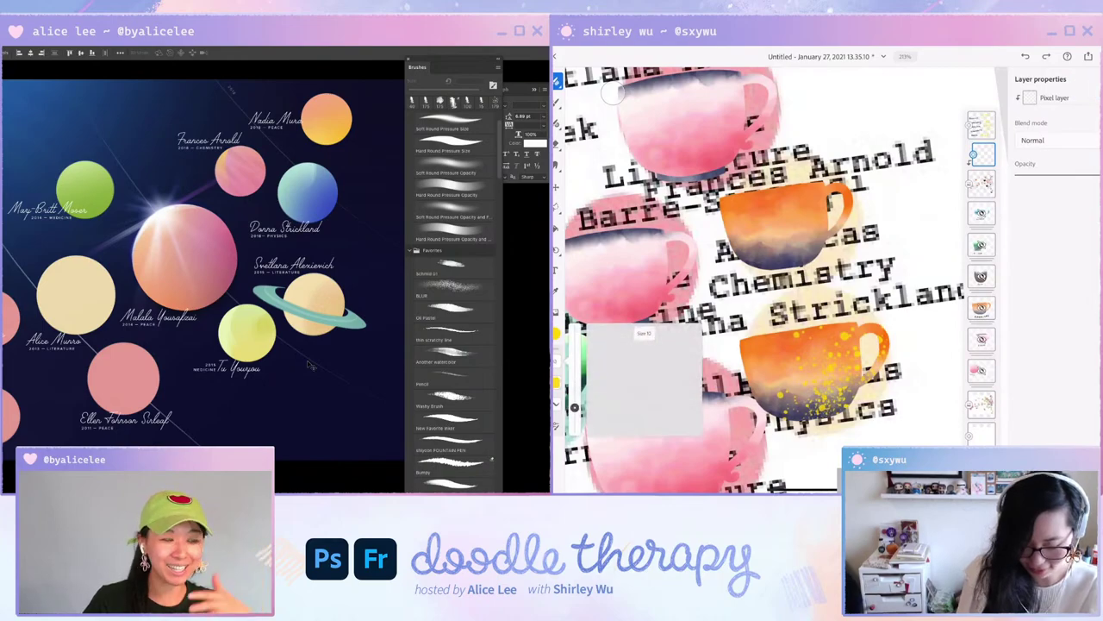
mouse_move(735, 251)
mouse_down()
mouse_move(763, 223)
mouse_move(824, 203)
mouse_up()
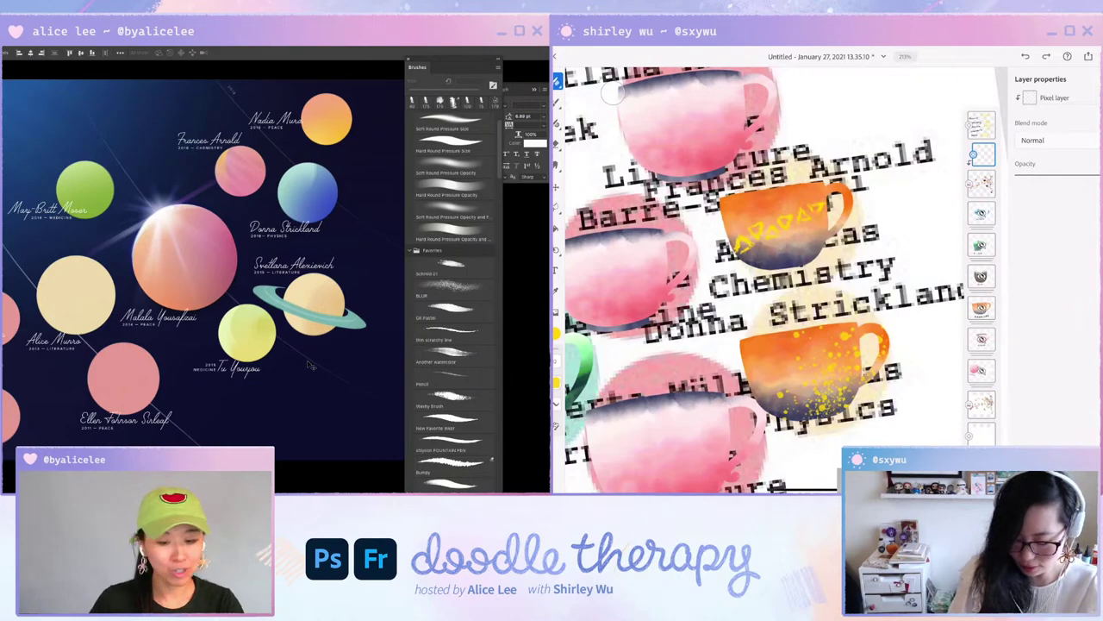
mouse_move(752, 258)
mouse_down()
mouse_move(763, 248)
mouse_move(760, 263)
mouse_up()
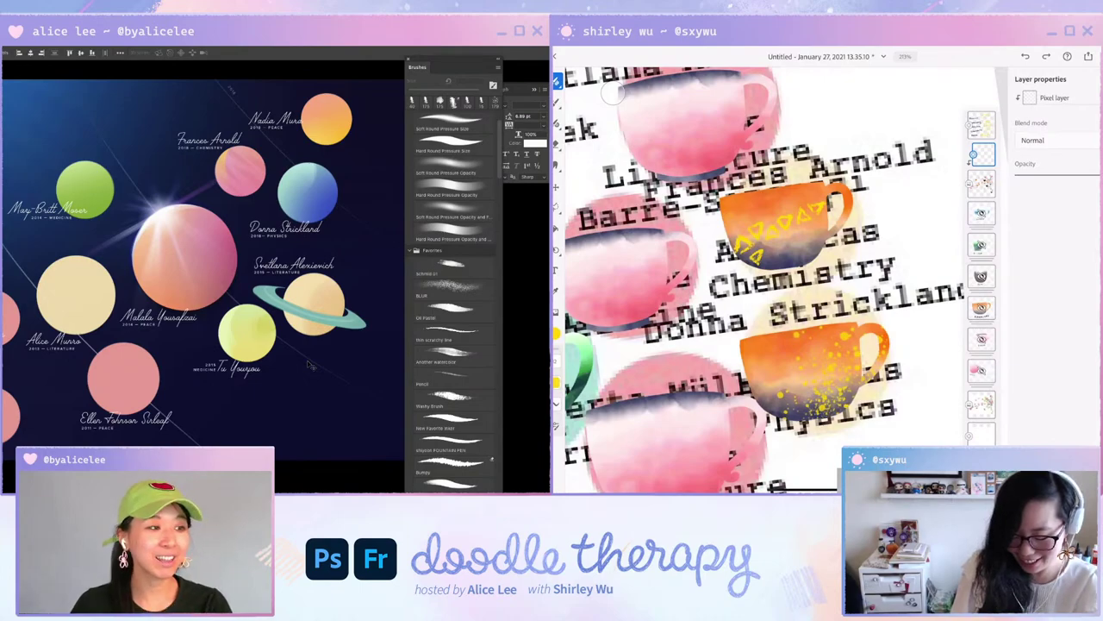
Undo the triangles back to the first one, and redraw the yellow row lower, along the dark band of the Frances Arnold mug.
key(ctrl+z)
key(ctrl+z)
key(ctrl+z)
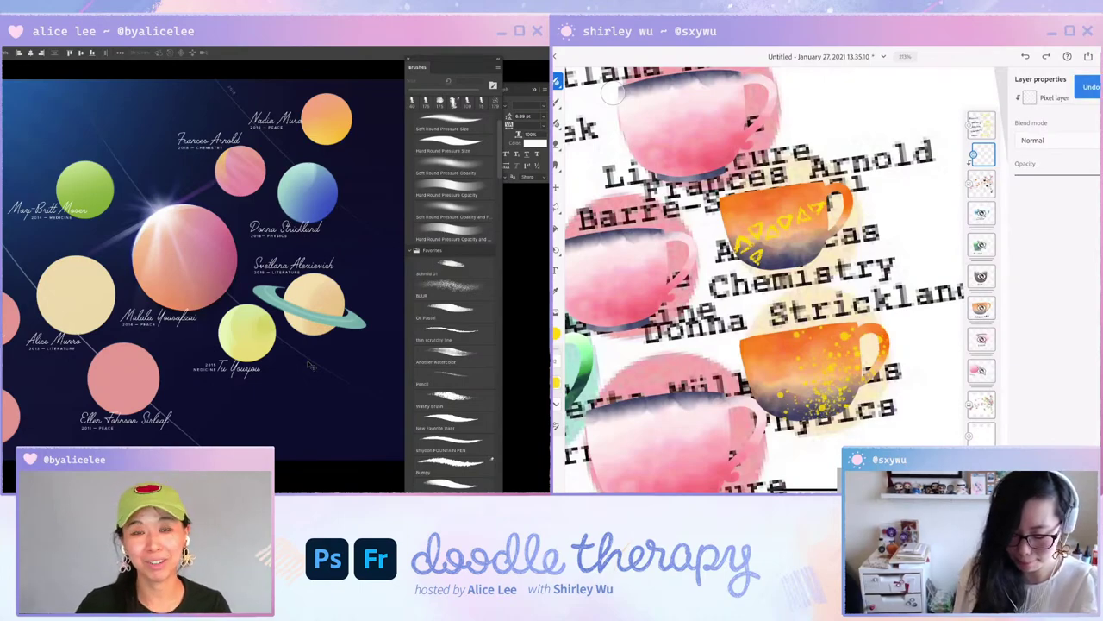
key(ctrl+z)
key(ctrl+z)
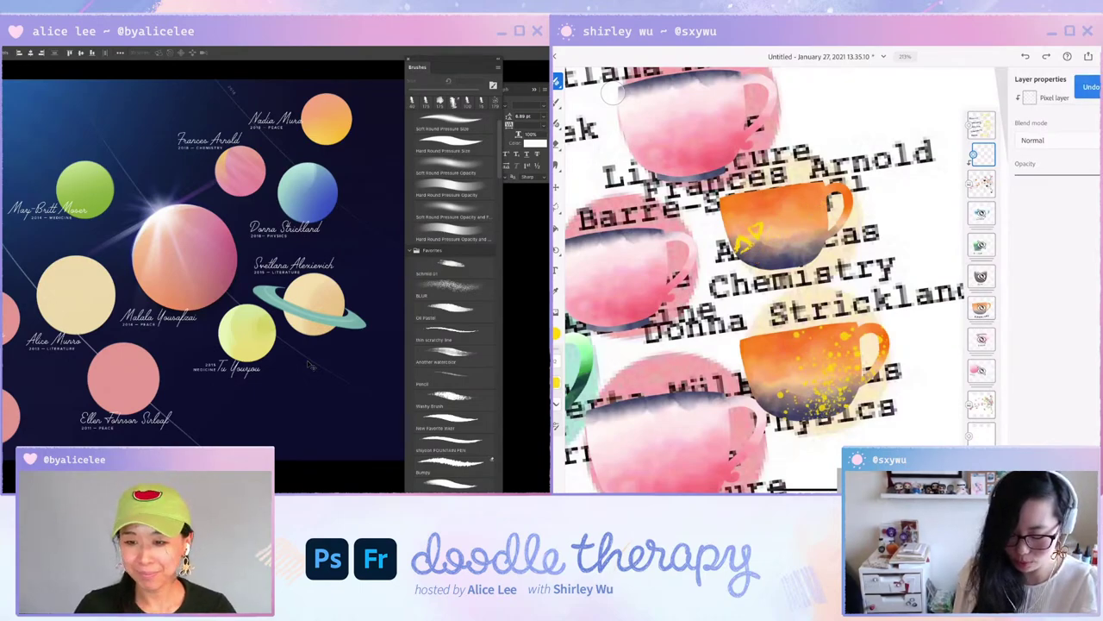
key(ctrl+z)
key(ctrl+z)
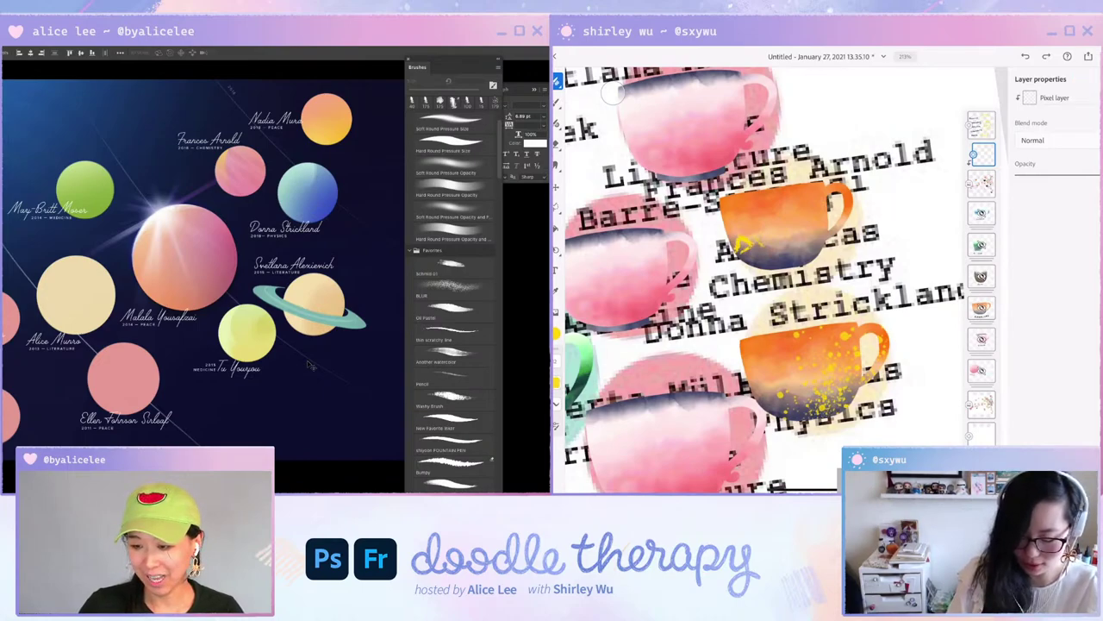
mouse_move(764, 240)
mouse_down()
mouse_move(776, 256)
mouse_move(826, 217)
mouse_move(820, 229)
mouse_up()
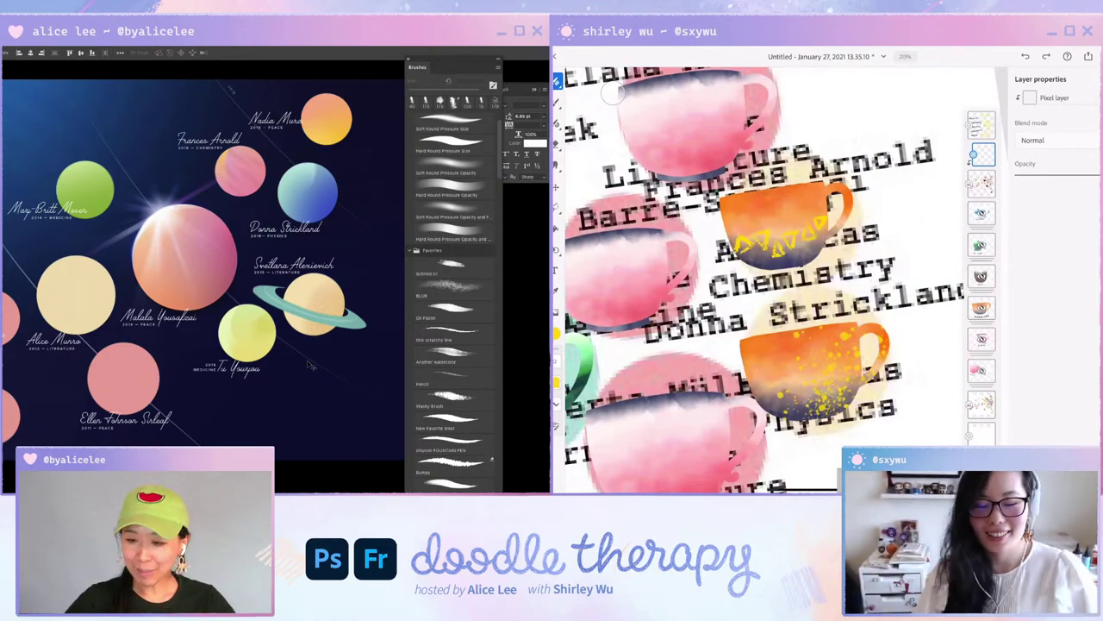
click(842, 405)
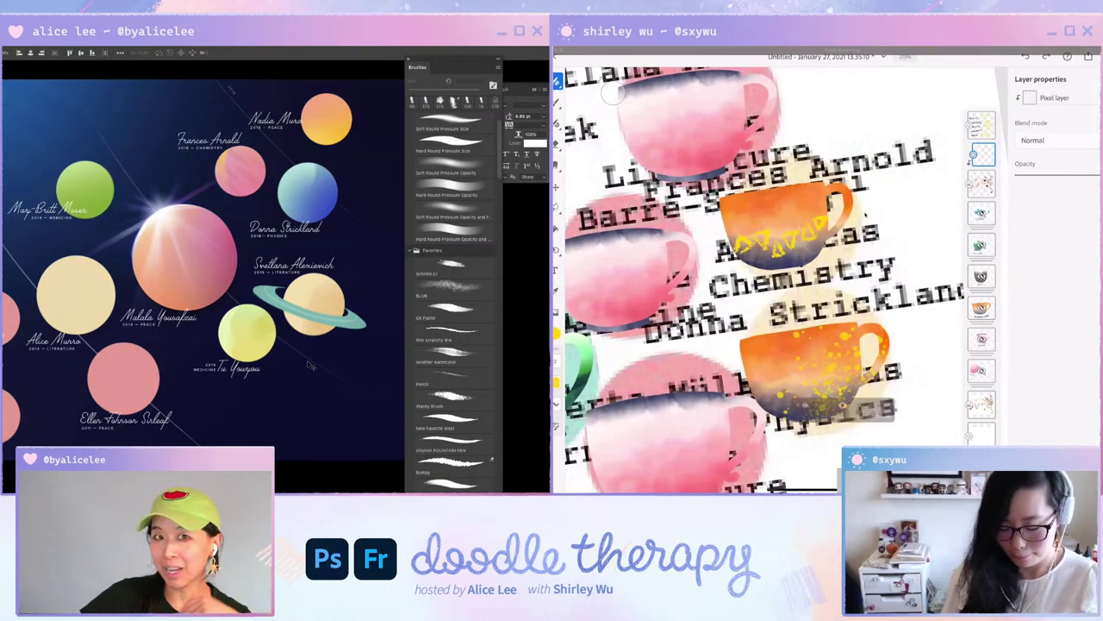
Hide the laureate names and data circles layer, and review the mugs beside the handwritten category key.
scroll(875, 211, down, 10)
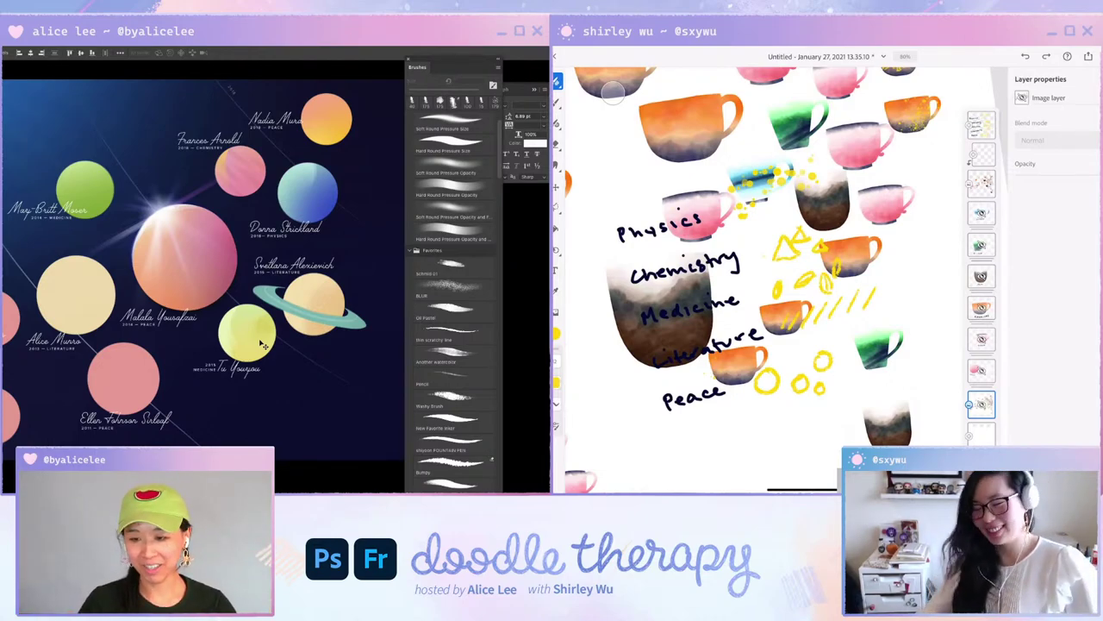
key(XF86AudioRaiseVolume)
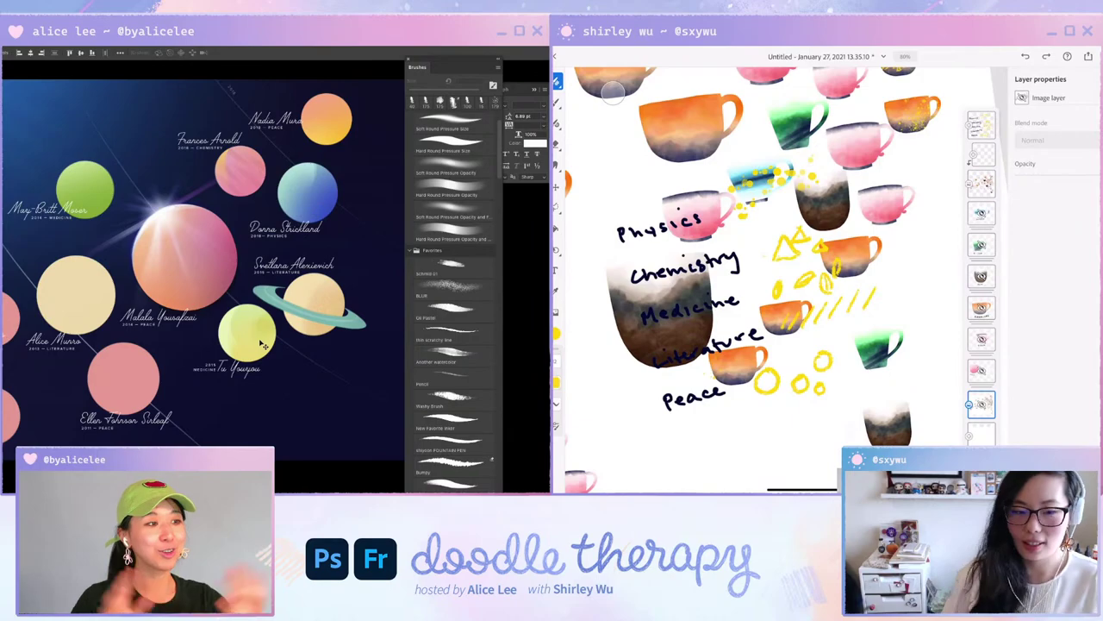
scroll(767, 276, down, 2)
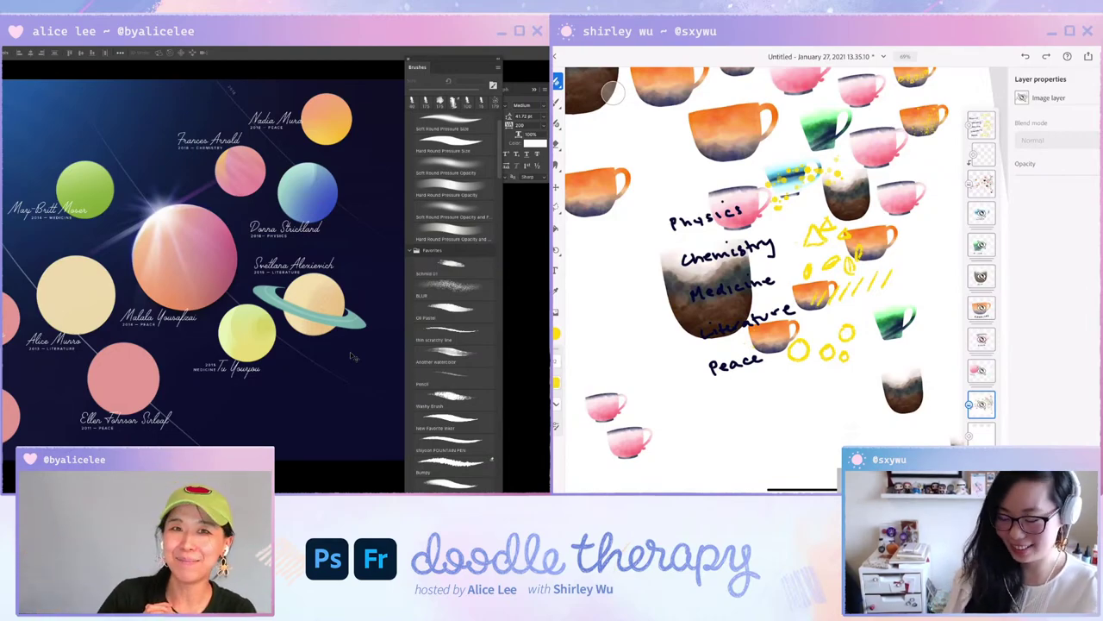
scroll(758, 355, up, 5)
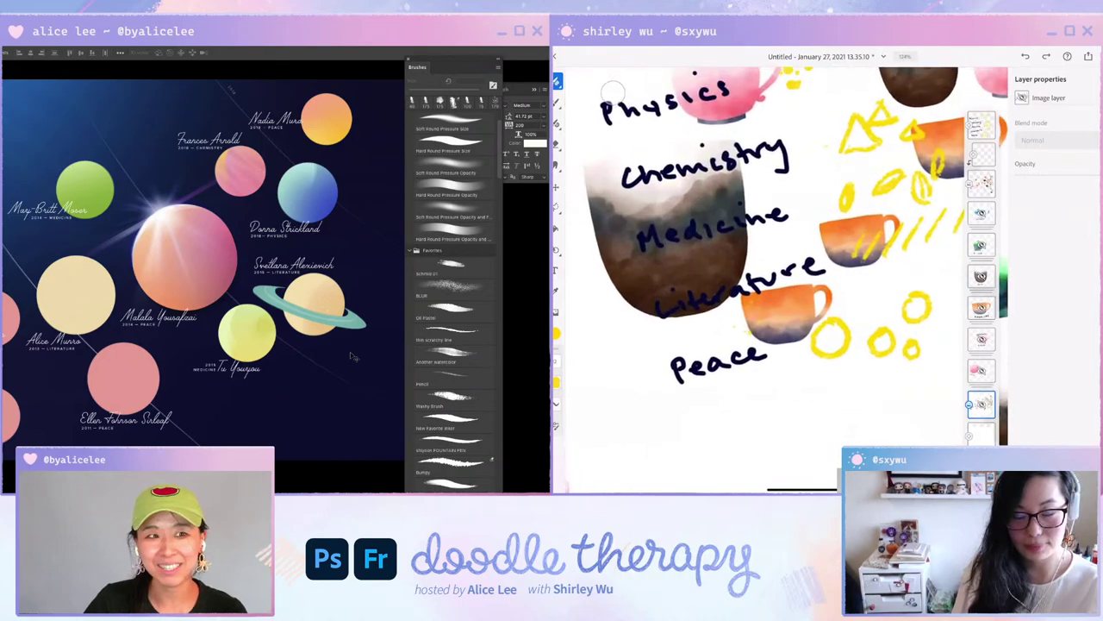
scroll(745, 355, down, 3)
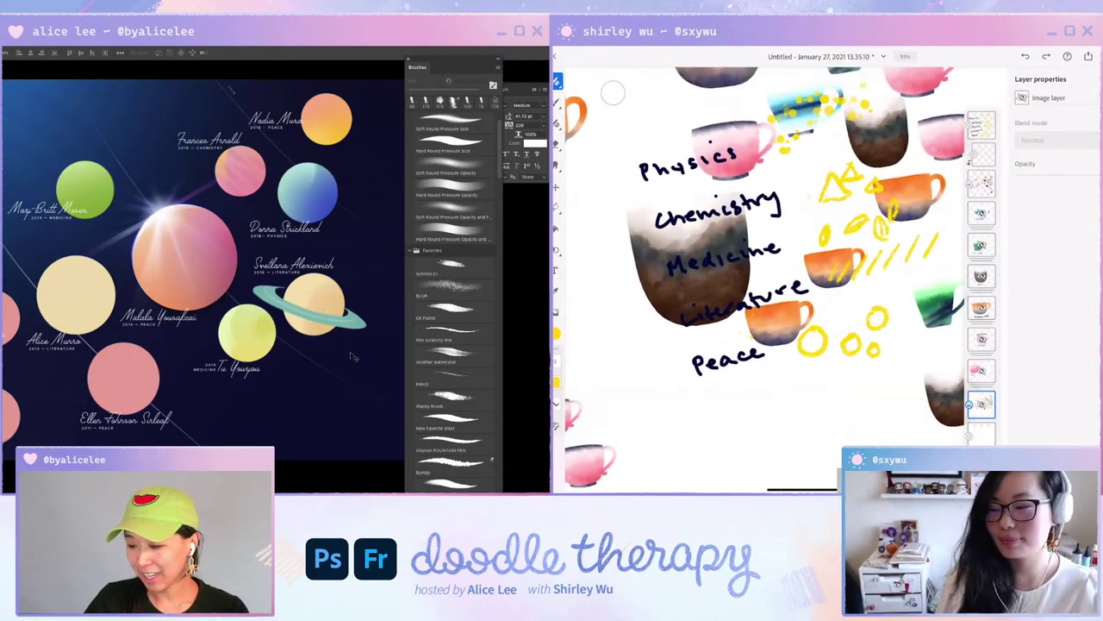